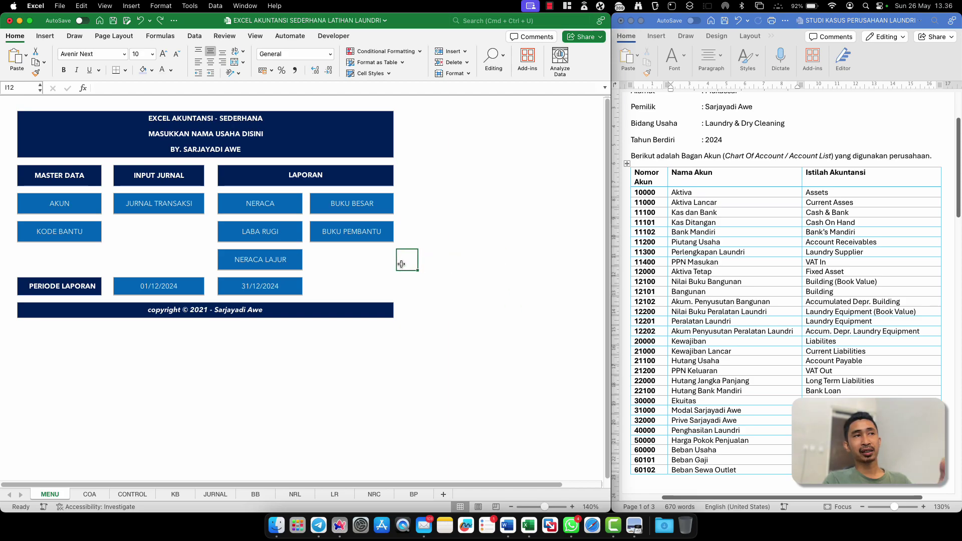
Review the company data at the start of the laundry case study document
{"action": "left_click", "coordinate": [303, 171]}
{"action": "left_click", "coordinate": [344, 293]}
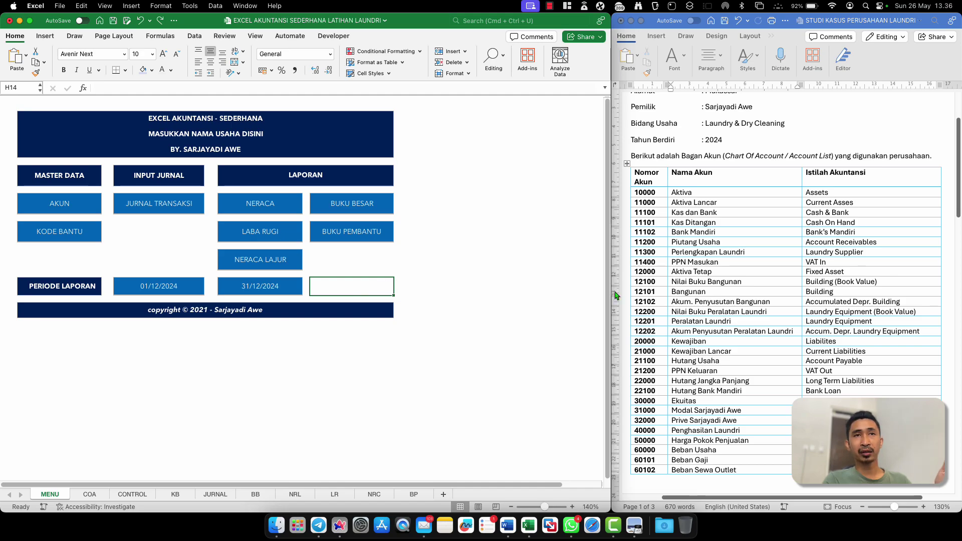
{"action": "left_click", "coordinate": [676, 266]}
{"action": "scroll", "coordinate": [676, 266], "scroll_direction": "up", "scroll_amount": 4}
{"action": "scroll", "coordinate": [676, 266], "scroll_direction": "down", "scroll_amount": 1}
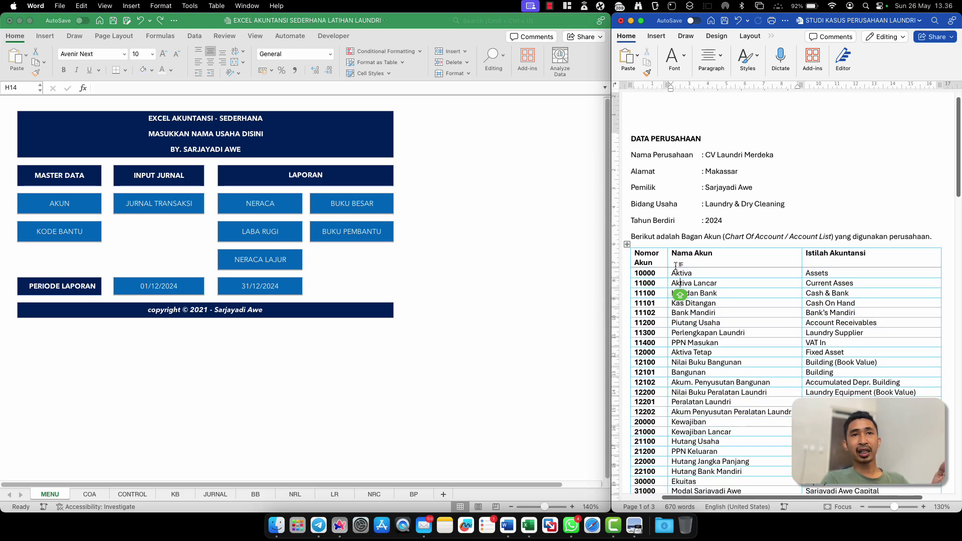
{"action": "left_click", "coordinate": [706, 155]}
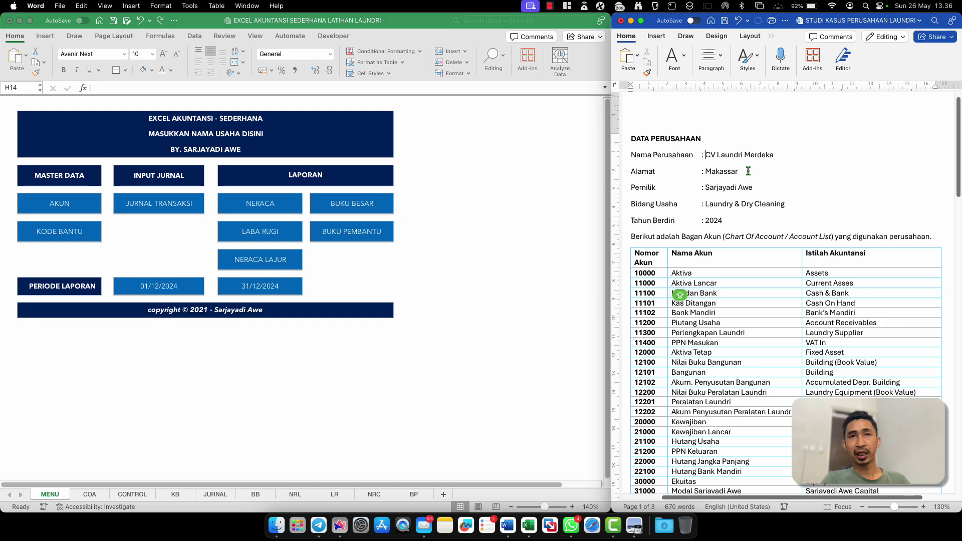
{"action": "left_click", "coordinate": [527, 138]}
{"action": "left_click", "coordinate": [428, 145]}
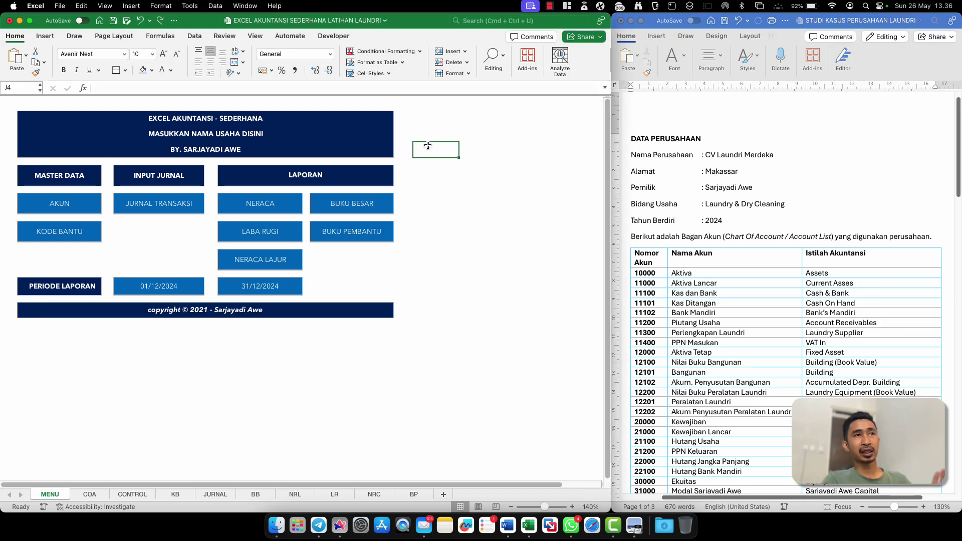
{"action": "left_click", "coordinate": [406, 116]}
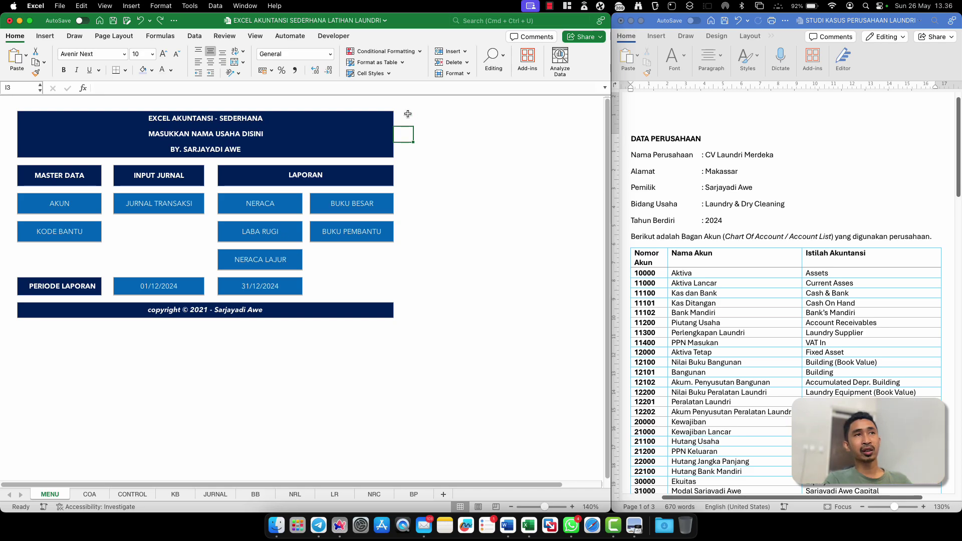
{"action": "left_click_drag", "start_coordinate": [406, 119], "coordinate": [408, 147]}
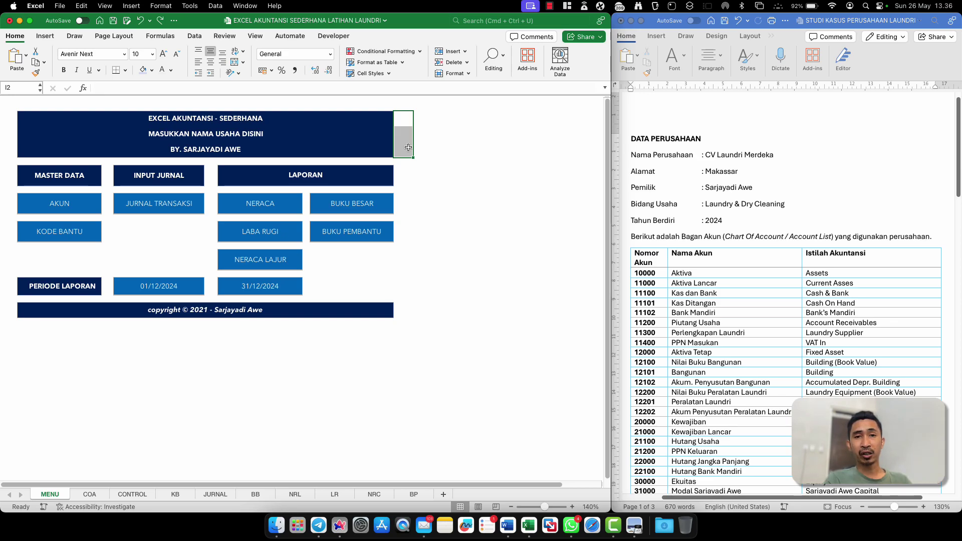
Replace the business name placeholder in the MENU sheet's header with CV LAUNDRI MERDEKA
{"action": "left_click", "coordinate": [256, 131]}
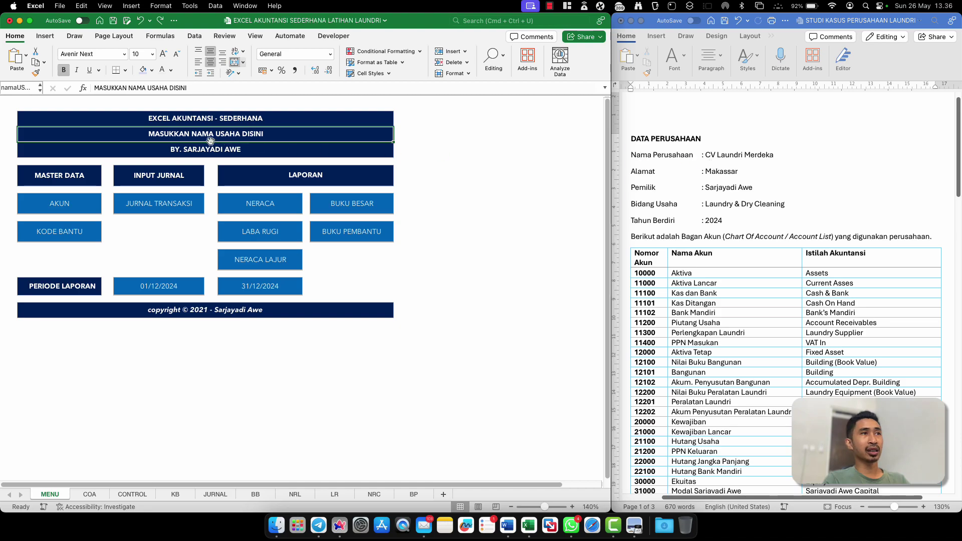
{"action": "type", "text": "CV"}
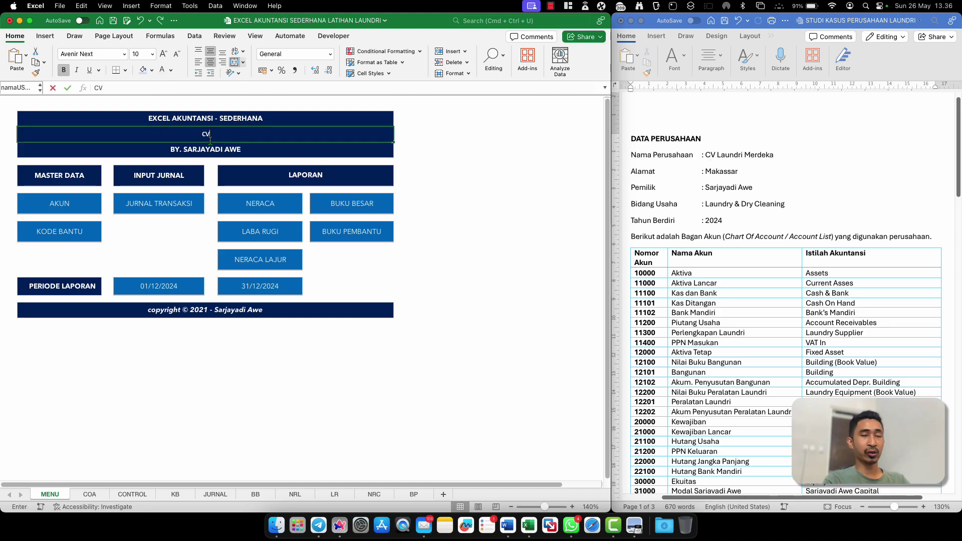
{"action": "type", "text": " LAU"}
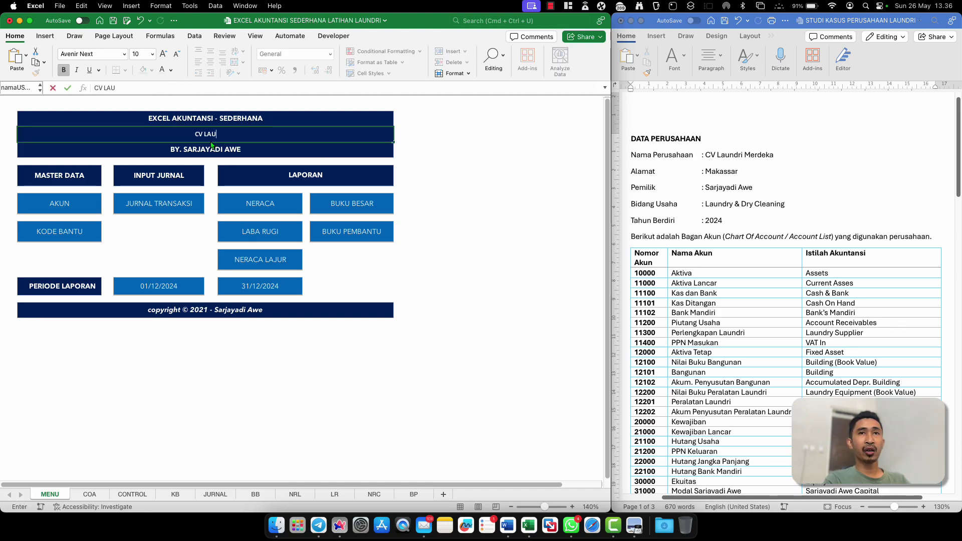
{"action": "key", "text": "BackSpace"}
{"action": "key", "text": "BackSpace"}
{"action": "type", "text": "AUND"}
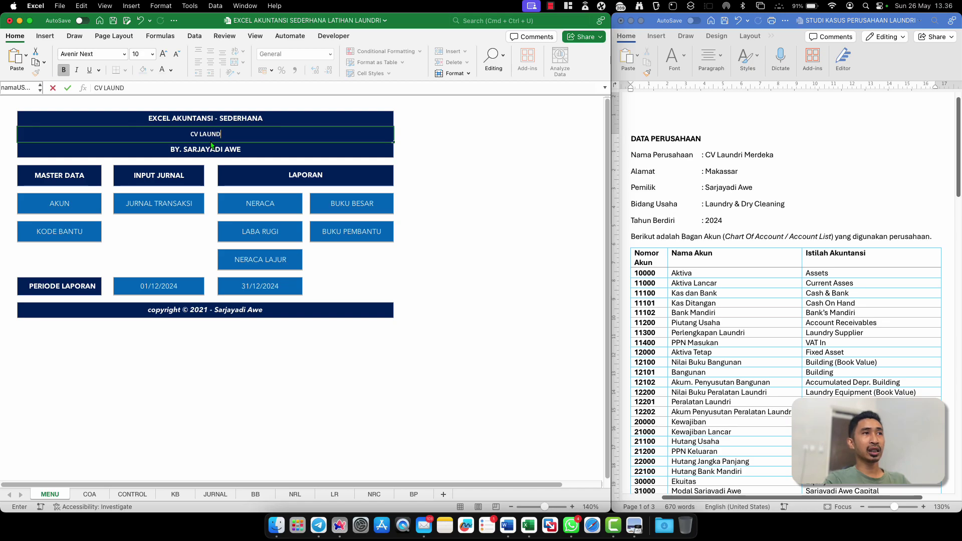
{"action": "type", "text": "RI "}
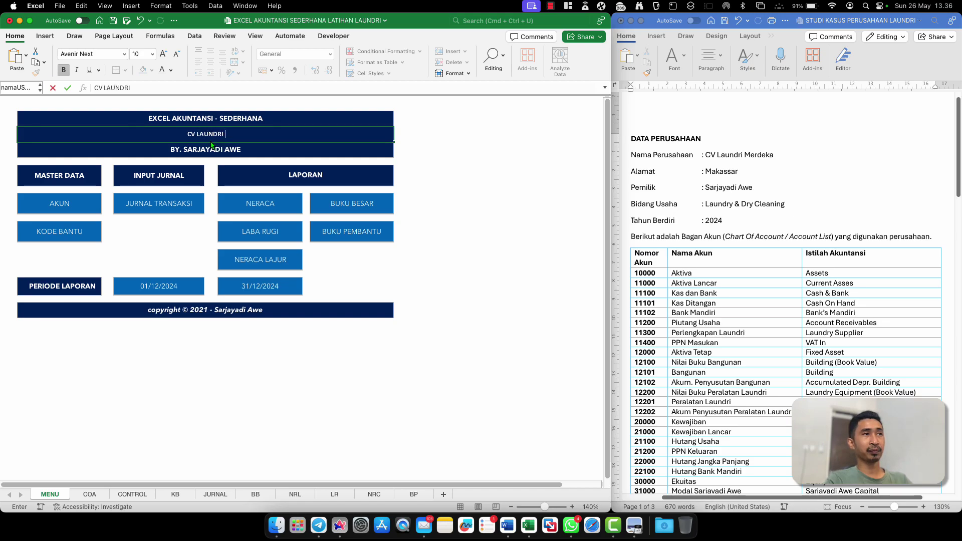
{"action": "type", "text": "MERDEKA"}
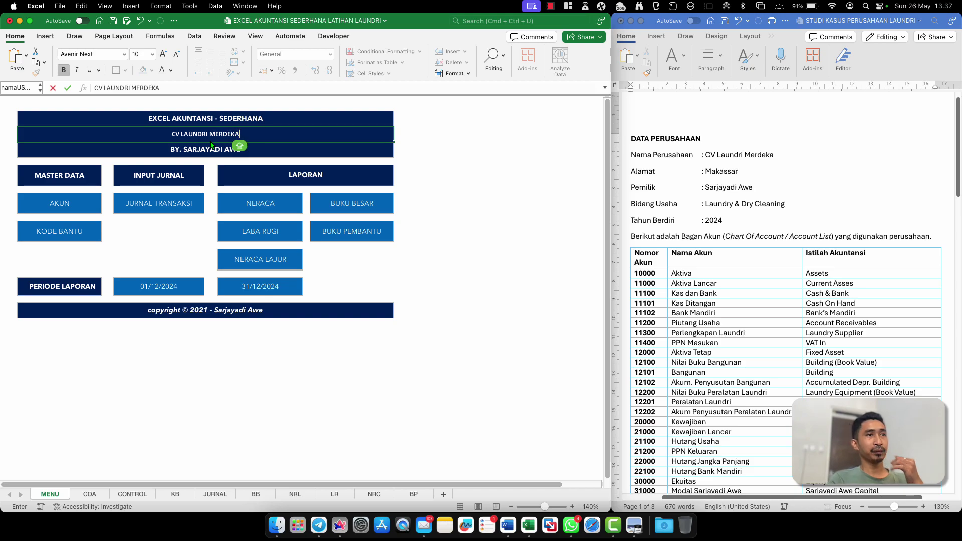
{"action": "key", "text": "Return"}
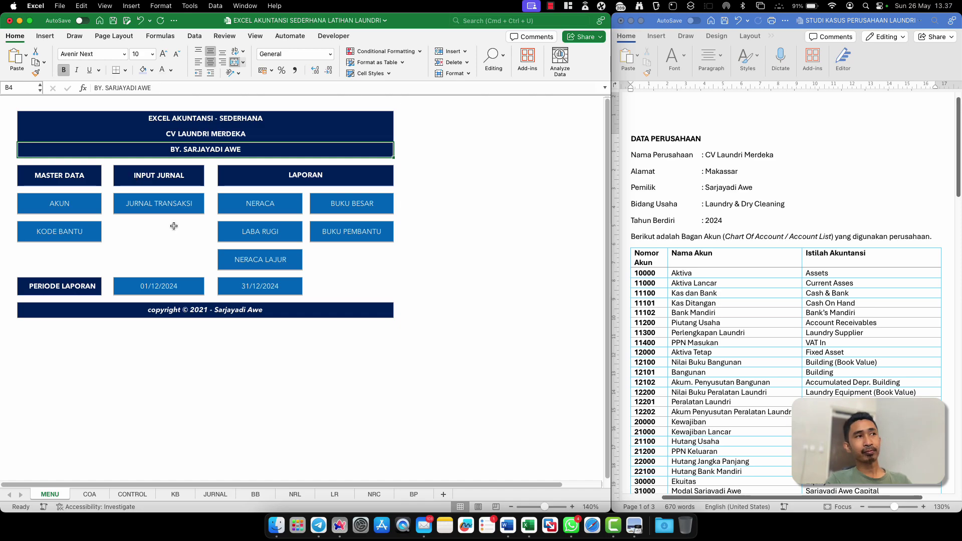
Go to the account list from the AKUN entry under MASTER DATA
{"action": "left_click", "coordinate": [71, 176]}
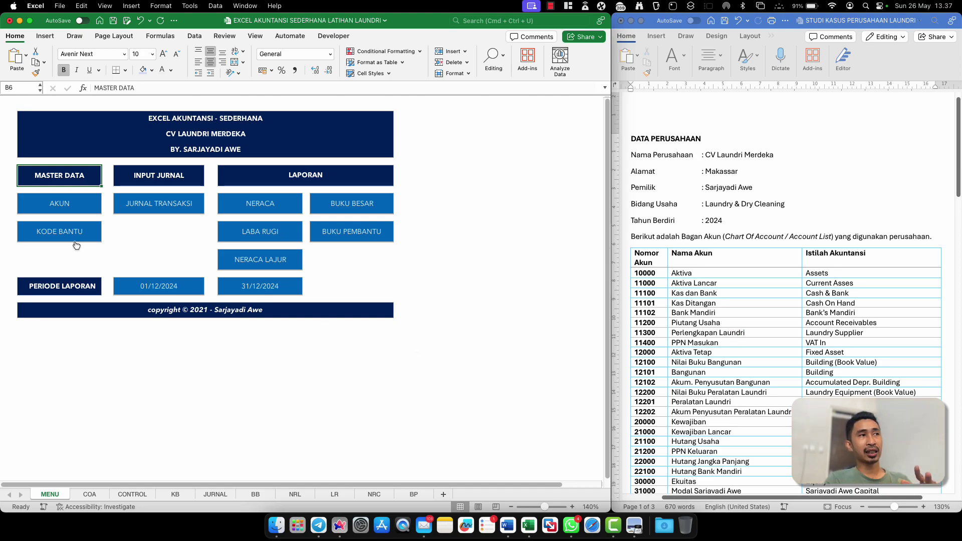
{"action": "left_click", "coordinate": [66, 206]}
{"action": "left_click", "coordinate": [67, 212]}
{"action": "left_click", "coordinate": [153, 236]}
{"action": "left_click", "coordinate": [217, 225]}
{"action": "left_click", "coordinate": [227, 213]}
{"action": "left_click", "coordinate": [54, 214]}
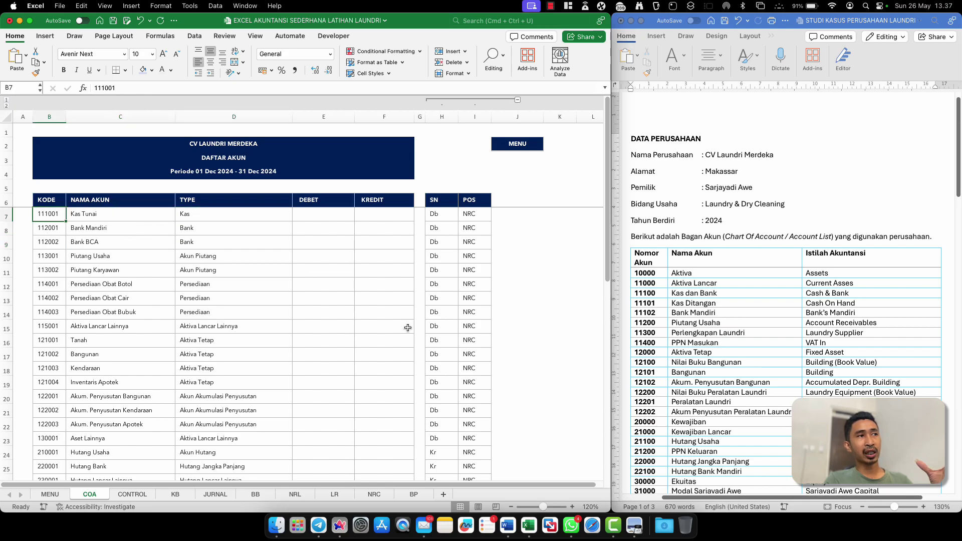
Copy the account numbers and names from the case study's chart of accounts, from 10000 Aktiva through 92000 Beban Administrasi Bank
{"action": "left_click", "coordinate": [677, 290]}
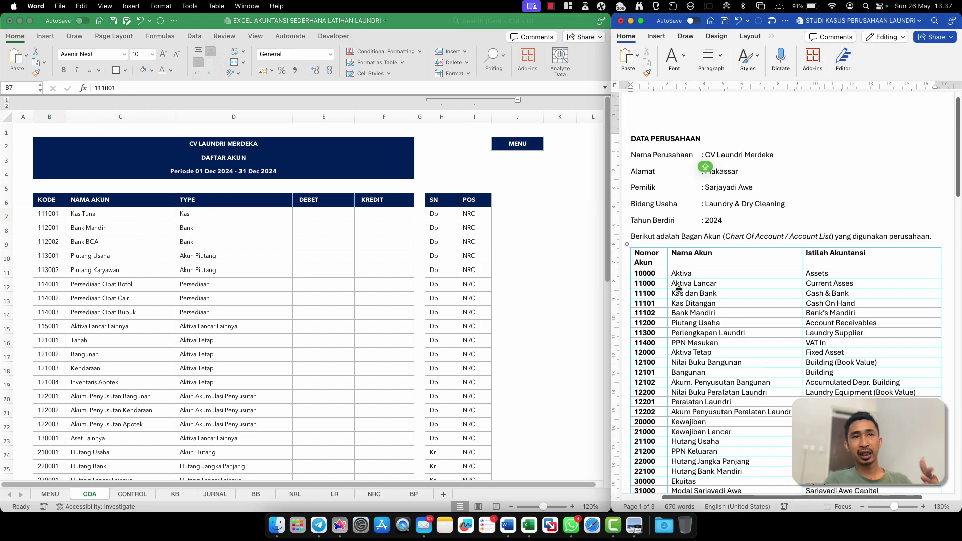
{"action": "scroll", "coordinate": [679, 289], "scroll_direction": "down", "scroll_amount": 10}
{"action": "scroll", "coordinate": [682, 308], "scroll_direction": "up", "scroll_amount": 6}
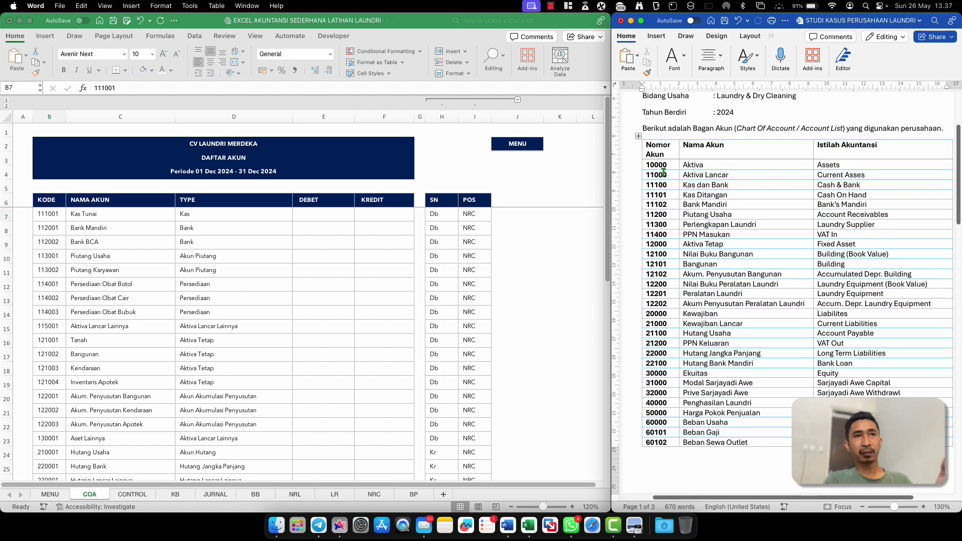
{"action": "left_click_drag", "start_coordinate": [647, 162], "coordinate": [763, 253]}
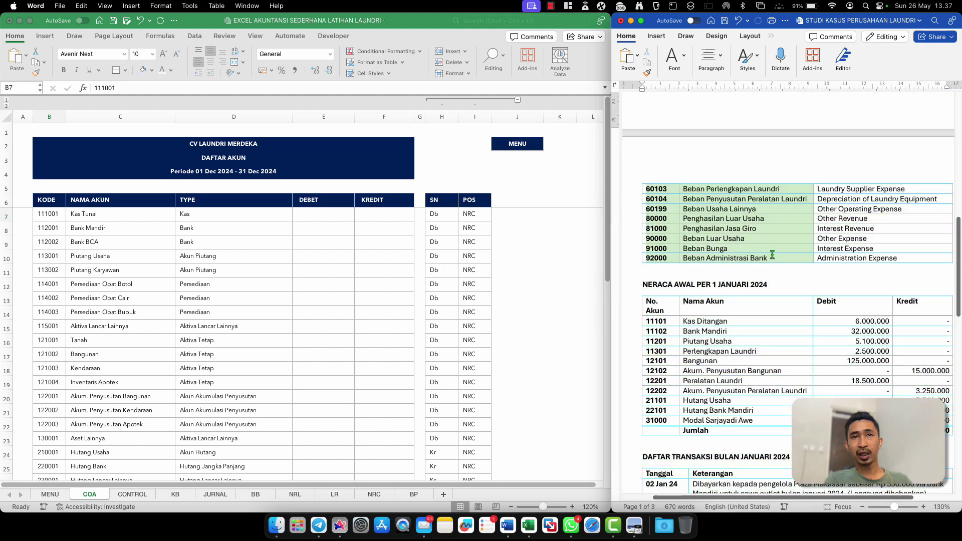
{"action": "right_click", "coordinate": [772, 258]}
{"action": "left_click", "coordinate": [785, 274]}
Paste the copied accounts into the COA sheet starting at B7, matching the destination formatting
{"action": "left_click", "coordinate": [105, 223]}
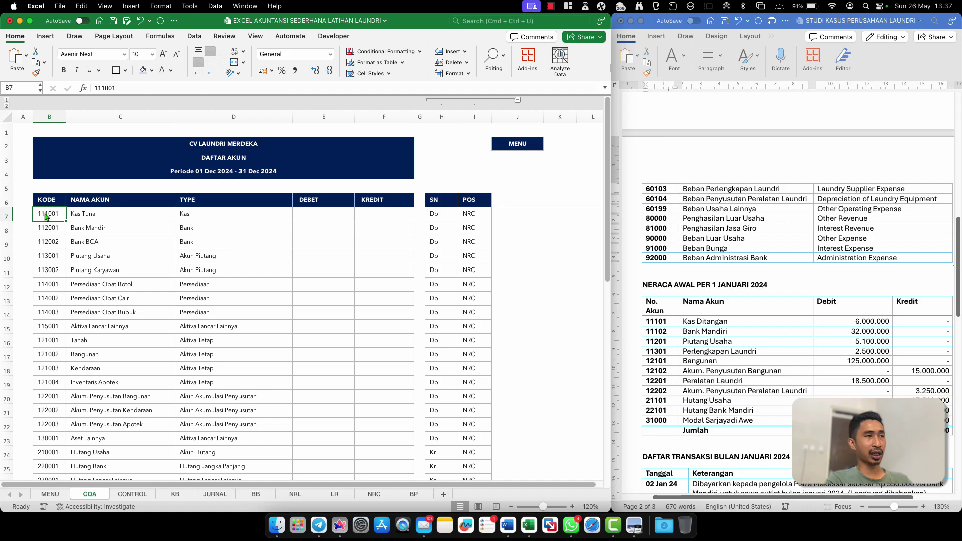
{"action": "key", "text": "super+v"}
{"action": "scroll", "coordinate": [72, 268], "scroll_direction": "down", "scroll_amount": 8}
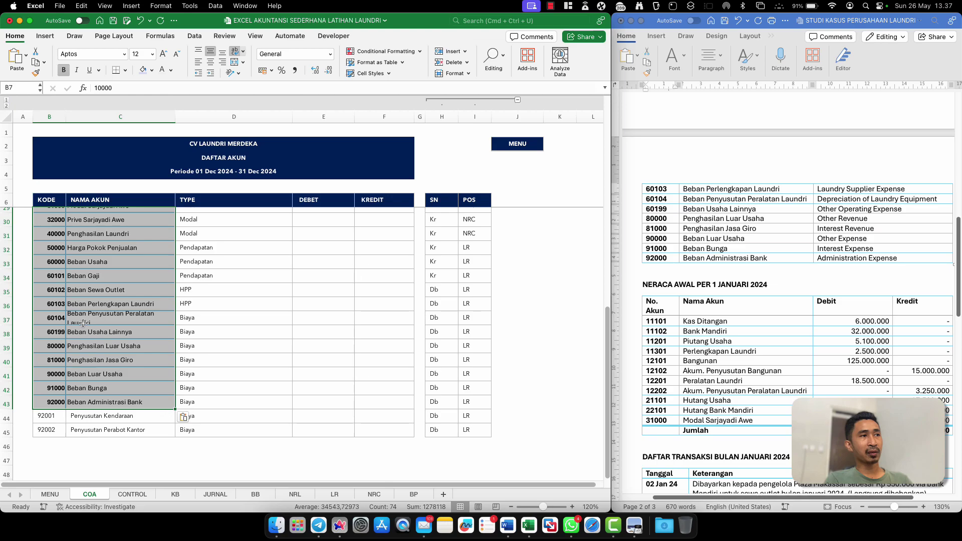
{"action": "left_click", "coordinate": [185, 416]}
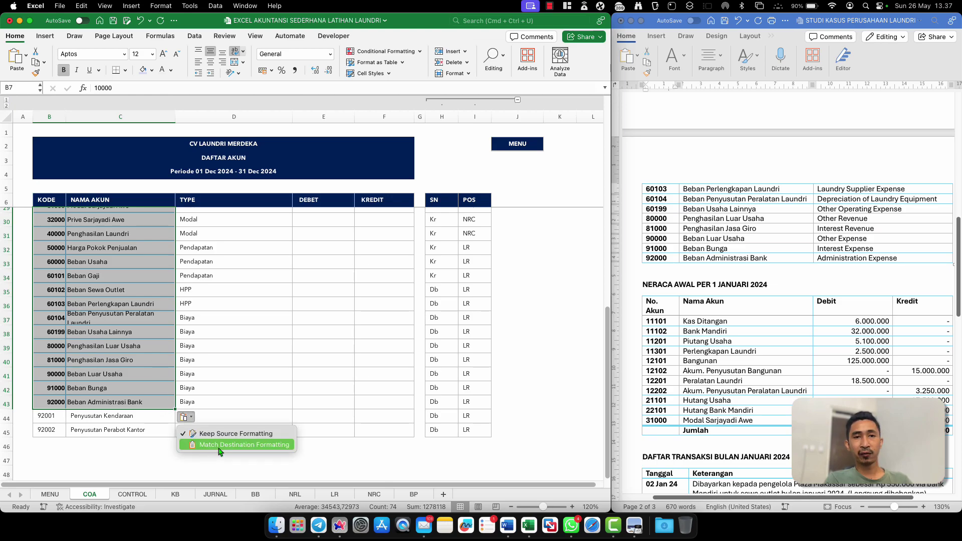
{"action": "left_click", "coordinate": [220, 445]}
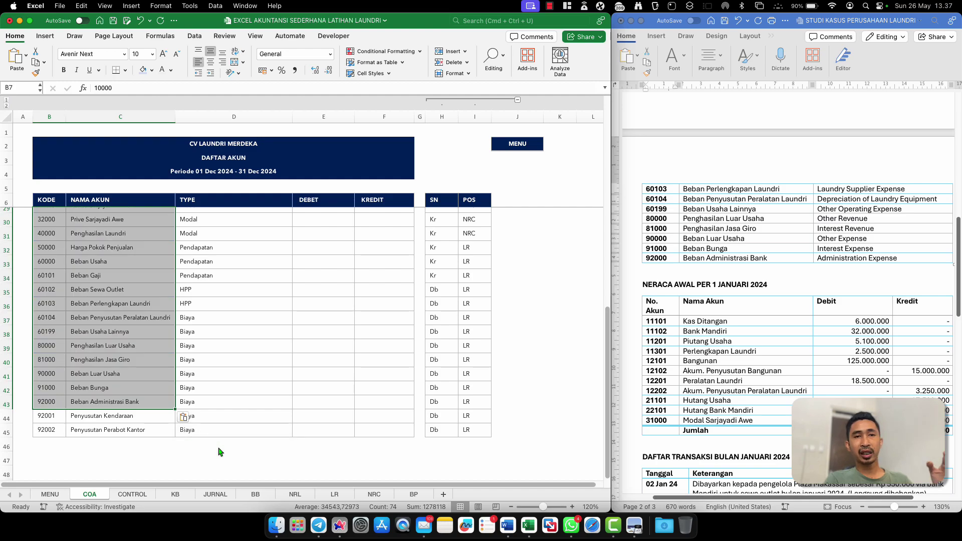
Clear the code, name and type of leftover template accounts 92001 and 92002 at the end of the account list
{"action": "left_click", "coordinate": [42, 417]}
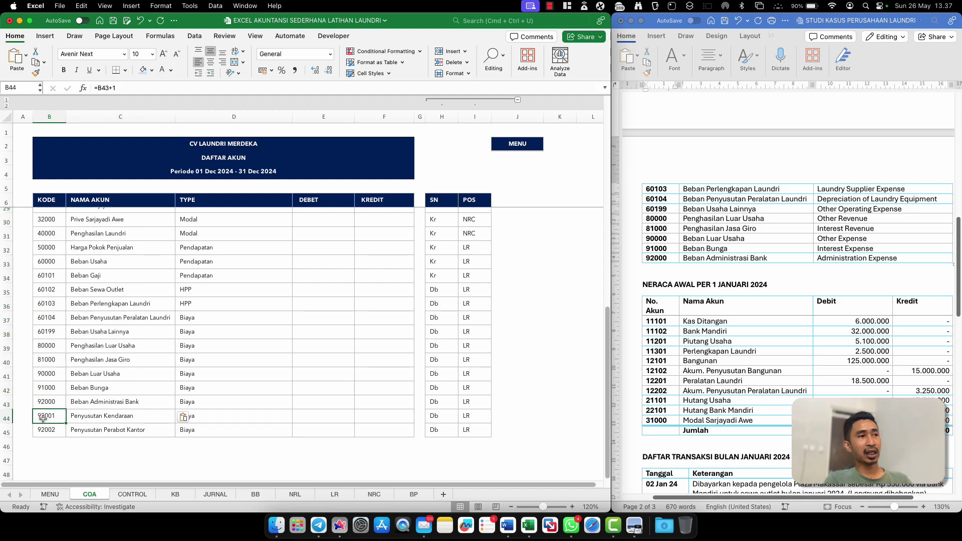
{"action": "left_click", "coordinate": [223, 430], "text": "shift"}
{"action": "key", "text": "Delete"}
{"action": "left_click", "coordinate": [160, 366]}
{"action": "scroll", "coordinate": [160, 365], "scroll_direction": "up", "scroll_amount": 10}
{"action": "scroll", "coordinate": [160, 366], "scroll_direction": "up", "scroll_amount": 3}
Examine the type cells of the first accounts and the type options offered for Aktiva
{"action": "left_click", "coordinate": [214, 218]}
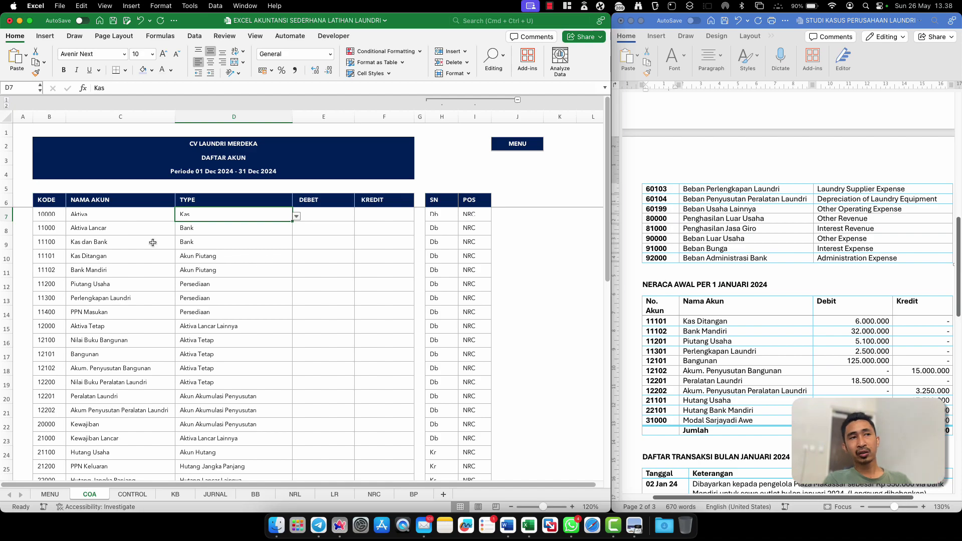
{"action": "double_click", "coordinate": [121, 228]}
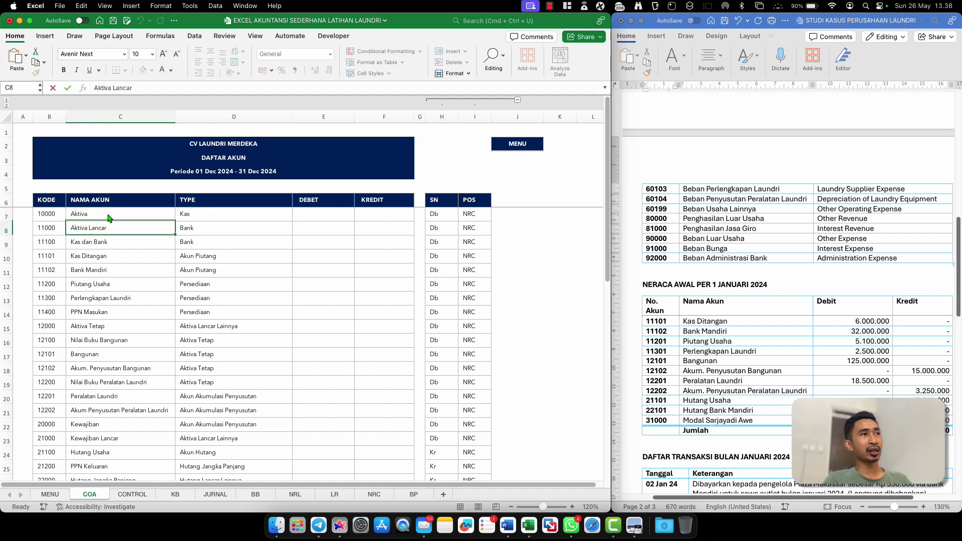
{"action": "left_click", "coordinate": [188, 229]}
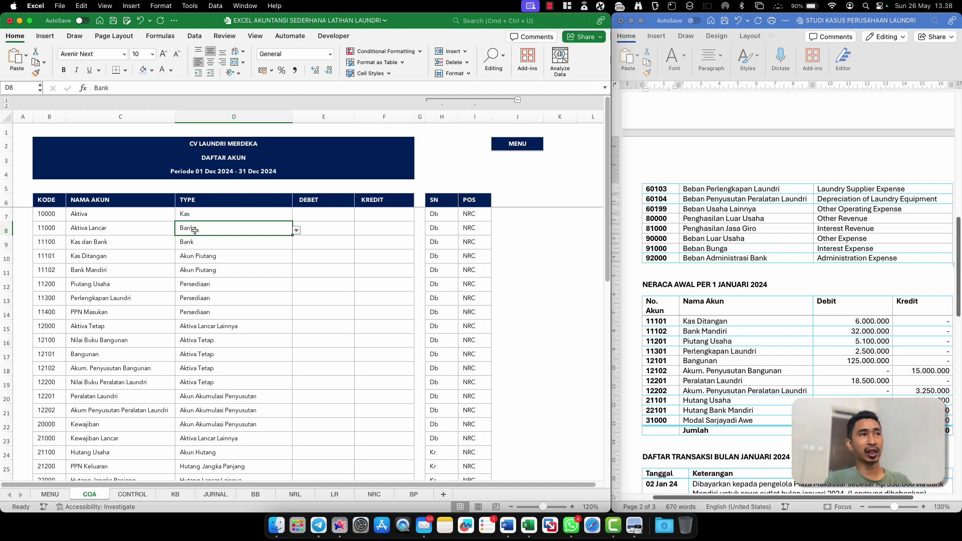
{"action": "left_click", "coordinate": [209, 220]}
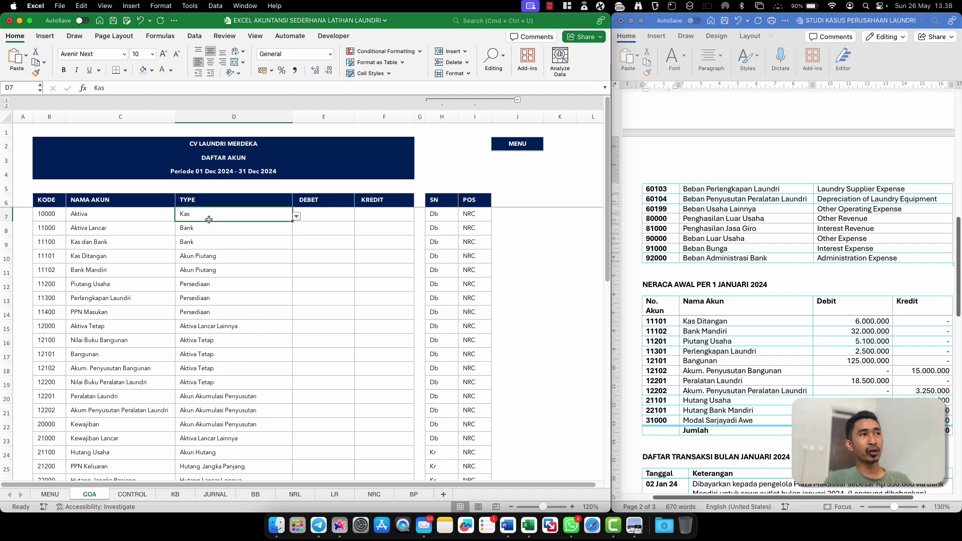
{"action": "left_click", "coordinate": [296, 216]}
{"action": "scroll", "coordinate": [203, 286], "scroll_direction": "down", "scroll_amount": 1}
{"action": "scroll", "coordinate": [203, 286], "scroll_direction": "up", "scroll_amount": 2}
{"action": "left_click", "coordinate": [121, 246]}
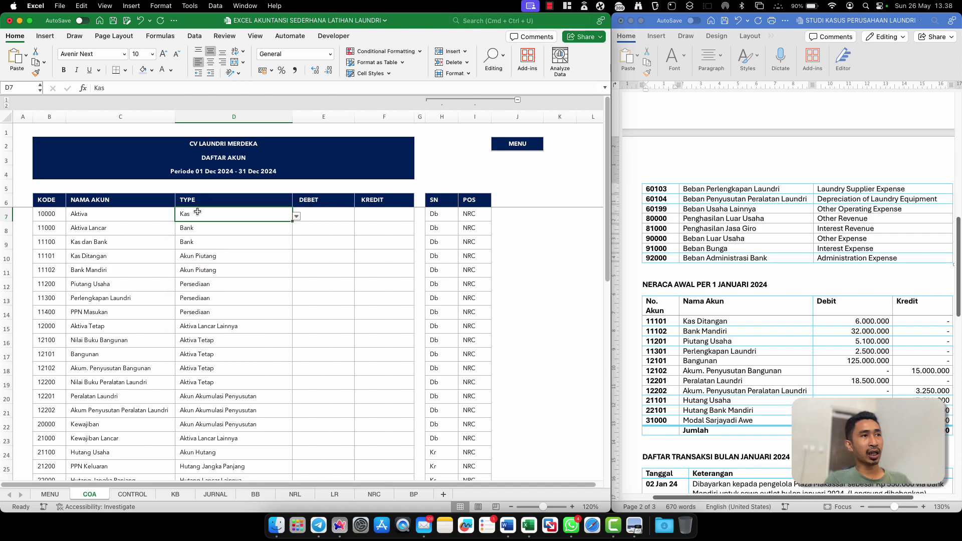
Clear the account type of the header accounts Aktiva, Aktiva Lancar and Kas dan Bank
{"action": "key", "text": "Delete"}
{"action": "key", "text": "Down"}
{"action": "key", "text": "Delete"}
{"action": "key", "text": "Down"}
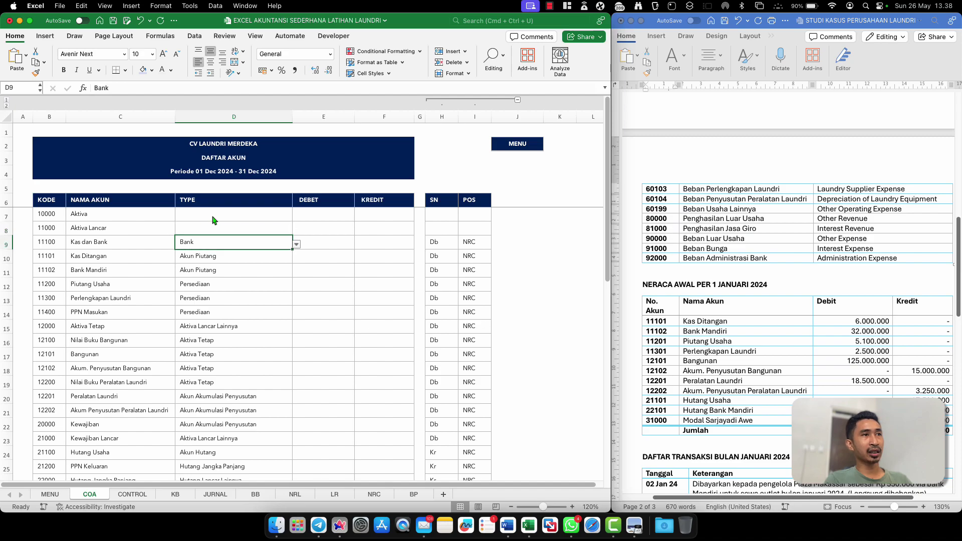
{"action": "left_click", "coordinate": [297, 245]}
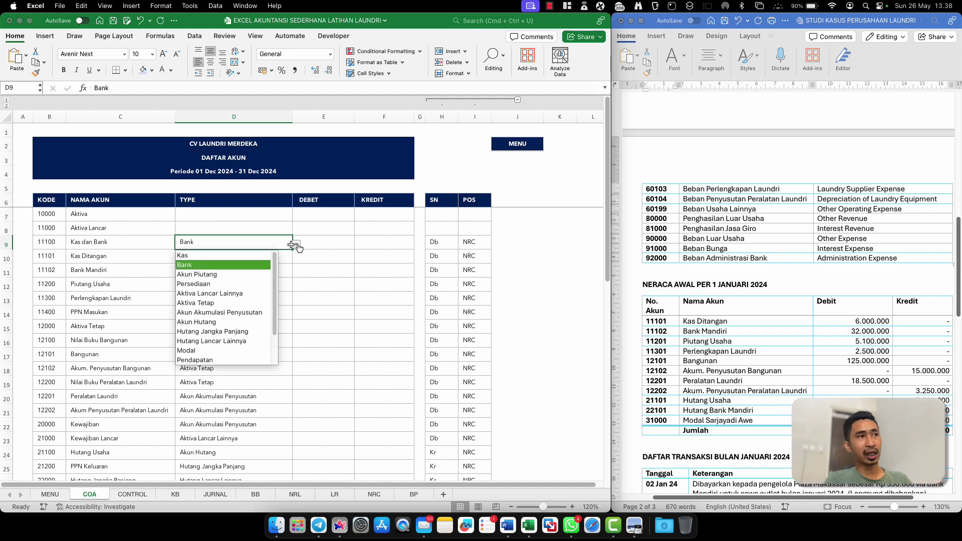
{"action": "left_click", "coordinate": [257, 255]}
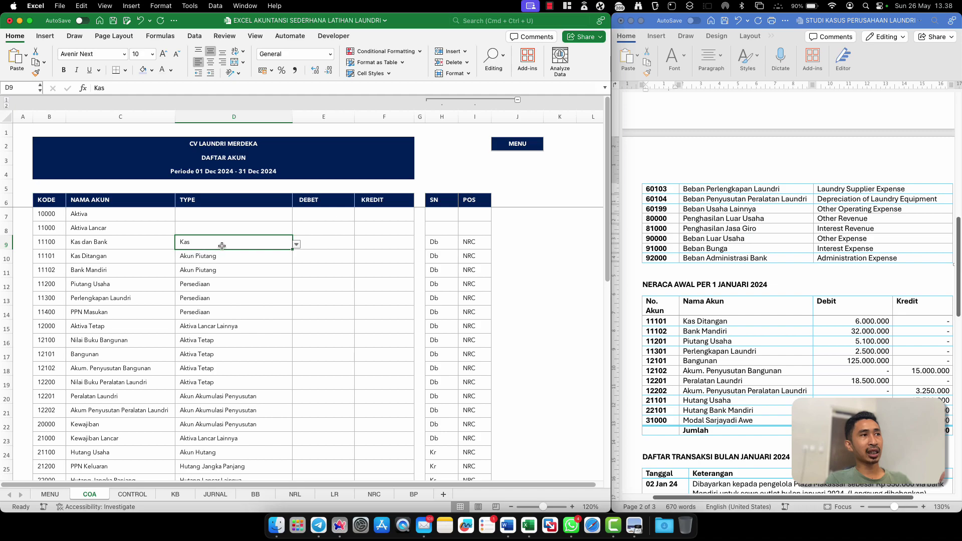
{"action": "key", "text": "Delete"}
Set the type of Kas Ditangan to Kas and the type of Bank Mandiri to Bank
{"action": "left_click", "coordinate": [260, 256]}
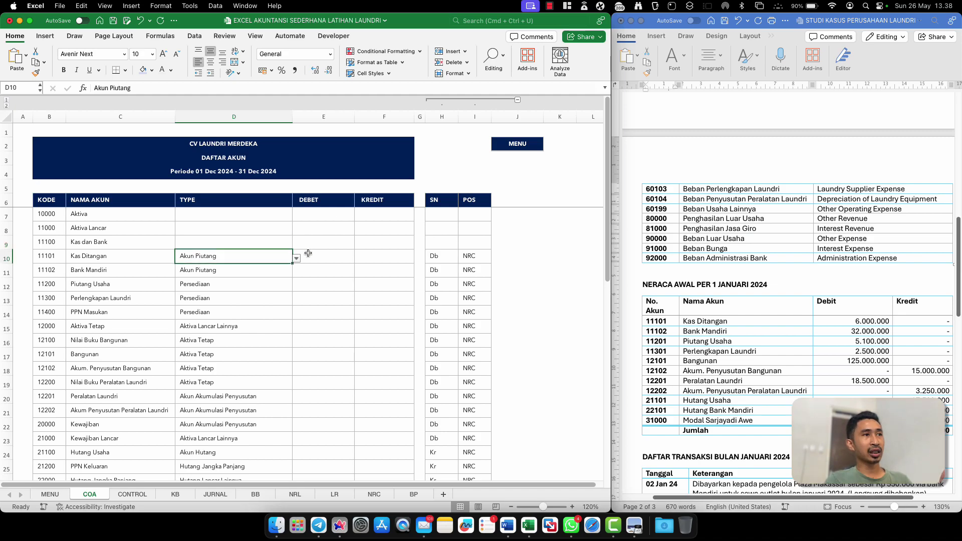
{"action": "left_click", "coordinate": [297, 258]}
{"action": "left_click", "coordinate": [222, 272]}
{"action": "left_click", "coordinate": [234, 273]}
{"action": "left_click", "coordinate": [297, 272]}
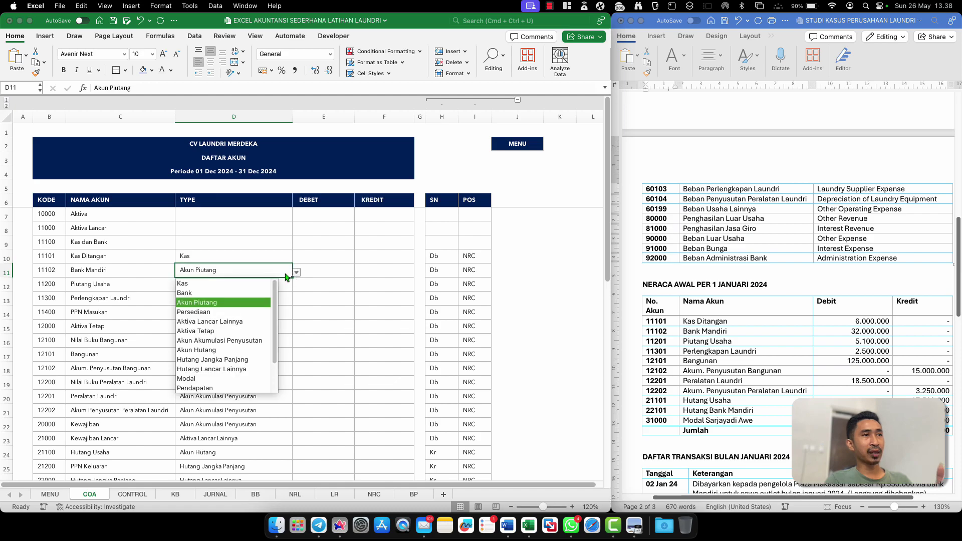
{"action": "left_click", "coordinate": [197, 293]}
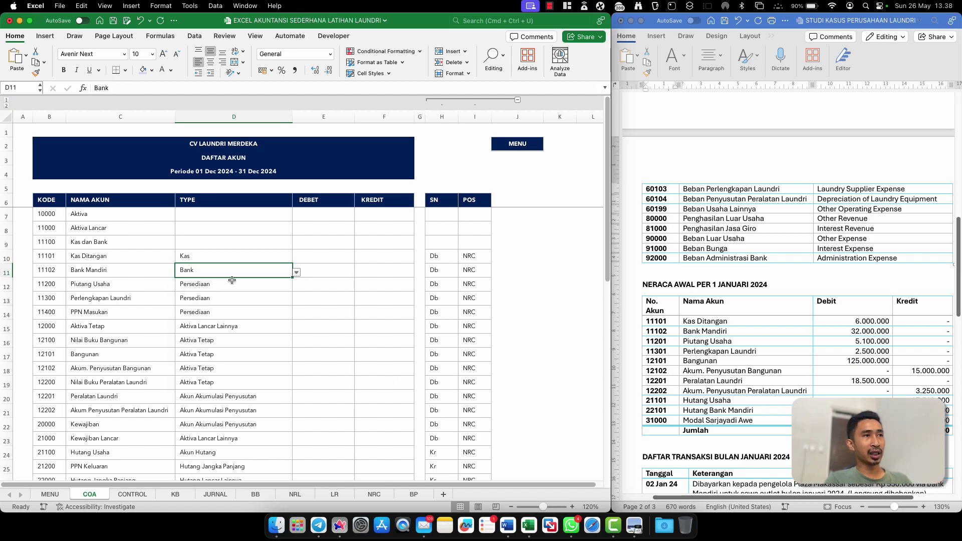
{"action": "left_click", "coordinate": [232, 280]}
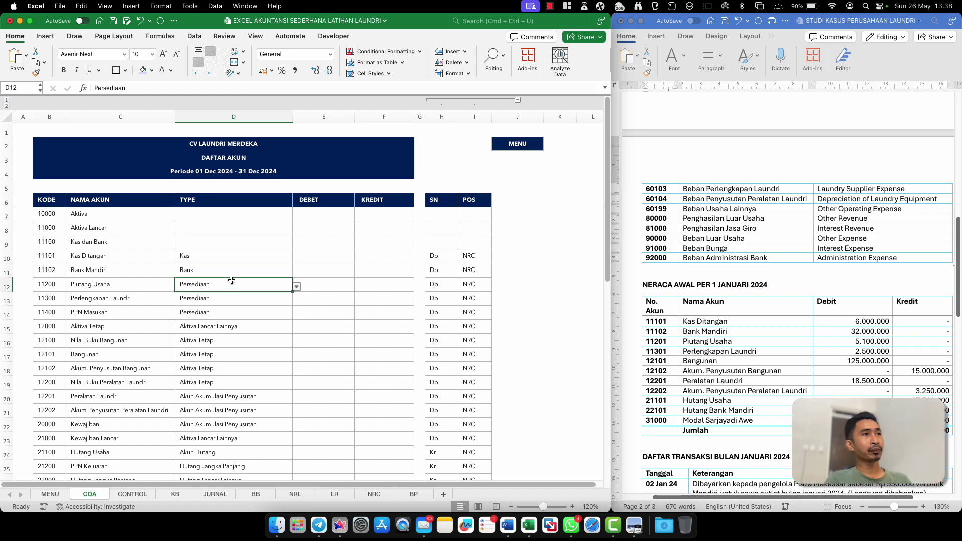
Set the type of Piutang Usaha to Akun Piutang and the type of Perlengkapan Laundri to Aktiva Lancar Lainnya
{"action": "left_click", "coordinate": [297, 286]}
{"action": "left_click", "coordinate": [207, 317]}
{"action": "left_click", "coordinate": [214, 301]}
{"action": "left_click", "coordinate": [297, 300]}
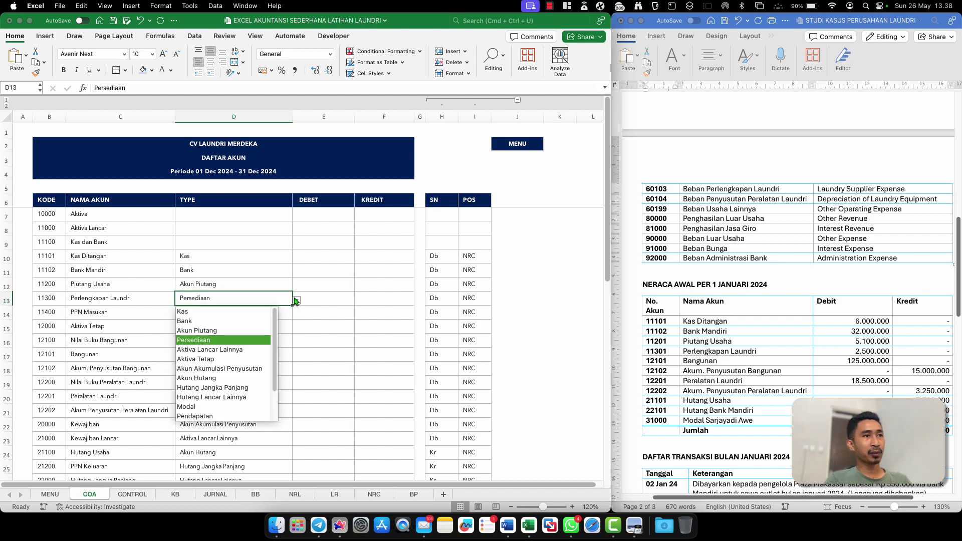
{"action": "left_click", "coordinate": [201, 350]}
Set the account type of PPN Masukan to Aktiva Lancar Lainnya
{"action": "left_click", "coordinate": [205, 310]}
{"action": "left_click", "coordinate": [207, 302]}
{"action": "left_click", "coordinate": [215, 311]}
{"action": "left_click", "coordinate": [297, 315]}
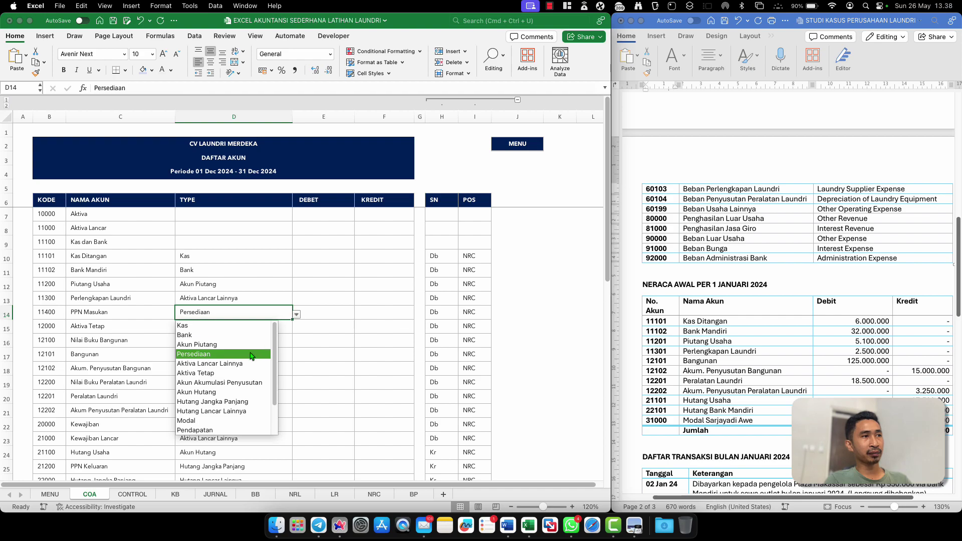
{"action": "left_click", "coordinate": [215, 365]}
Set the type of account 12000 Aktiva Tetap to Aktiva Tetap
{"action": "left_click", "coordinate": [220, 330]}
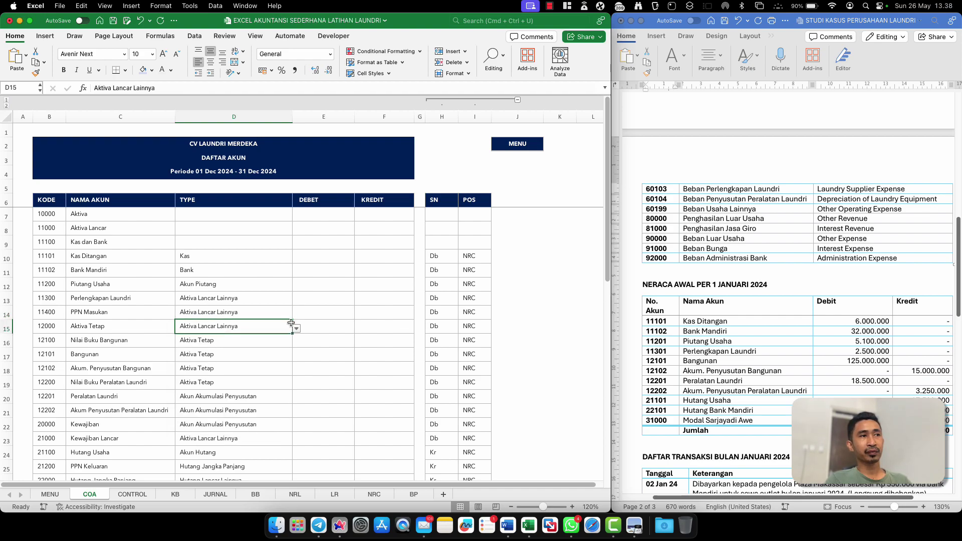
{"action": "left_click", "coordinate": [297, 328]}
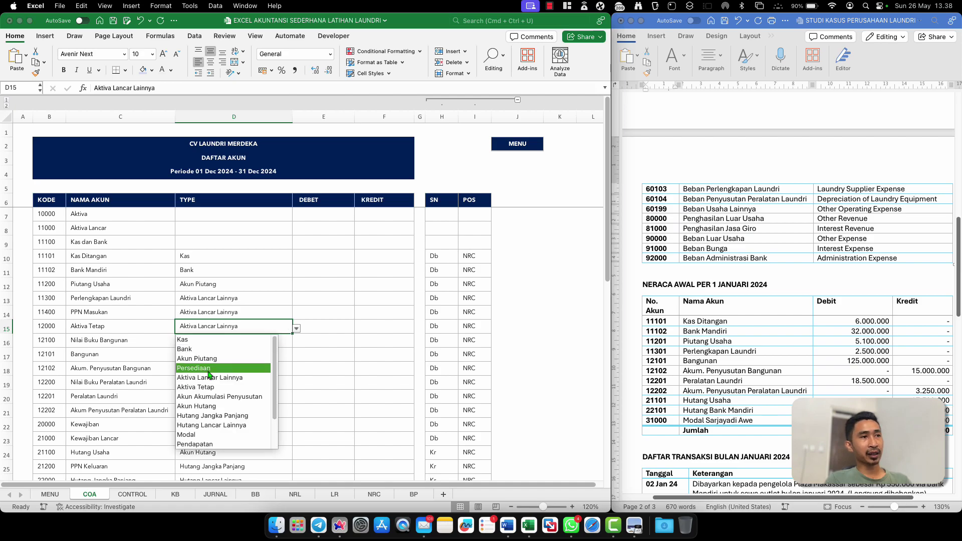
{"action": "left_click", "coordinate": [195, 387]}
{"action": "left_click", "coordinate": [205, 340]}
{"action": "left_click", "coordinate": [205, 332]}
{"action": "left_click", "coordinate": [204, 347]}
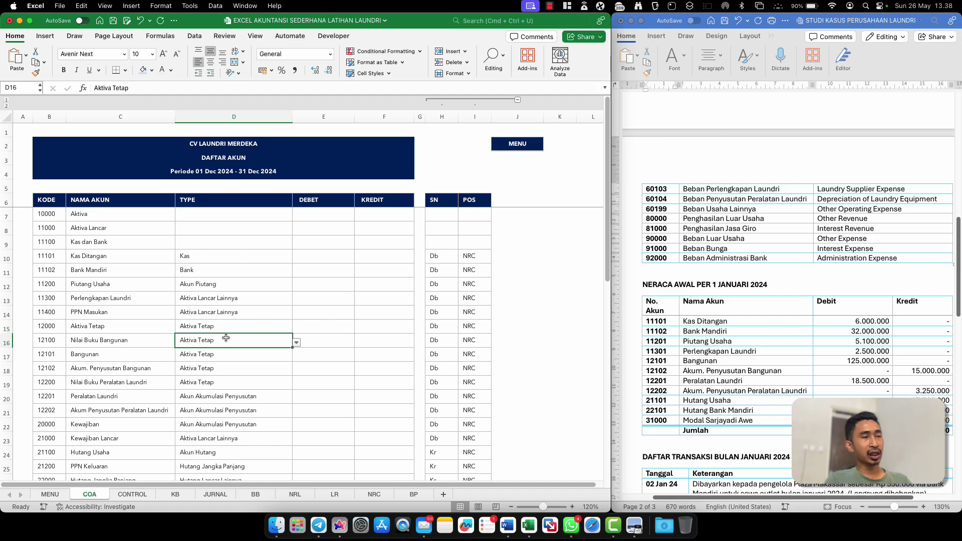
Clear the account type of the header accounts Aktiva Tetap and Nilai Buku Bangunan
{"action": "left_click", "coordinate": [287, 329]}
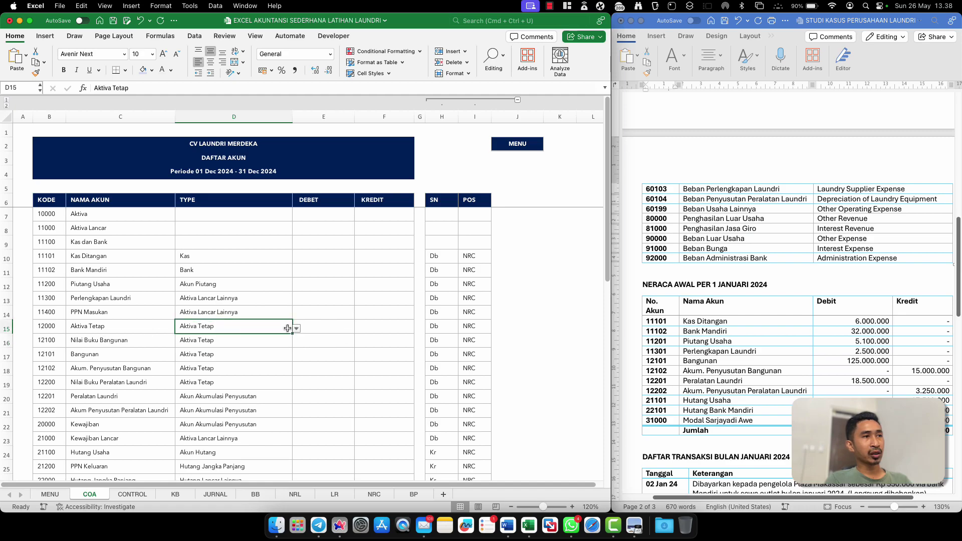
{"action": "key", "text": "Delete"}
{"action": "left_click", "coordinate": [246, 341]}
{"action": "key", "text": "Delete"}
Choose Aktiva Tetap as the account type of Bangunan
{"action": "left_click", "coordinate": [251, 351]}
{"action": "left_click", "coordinate": [297, 356]}
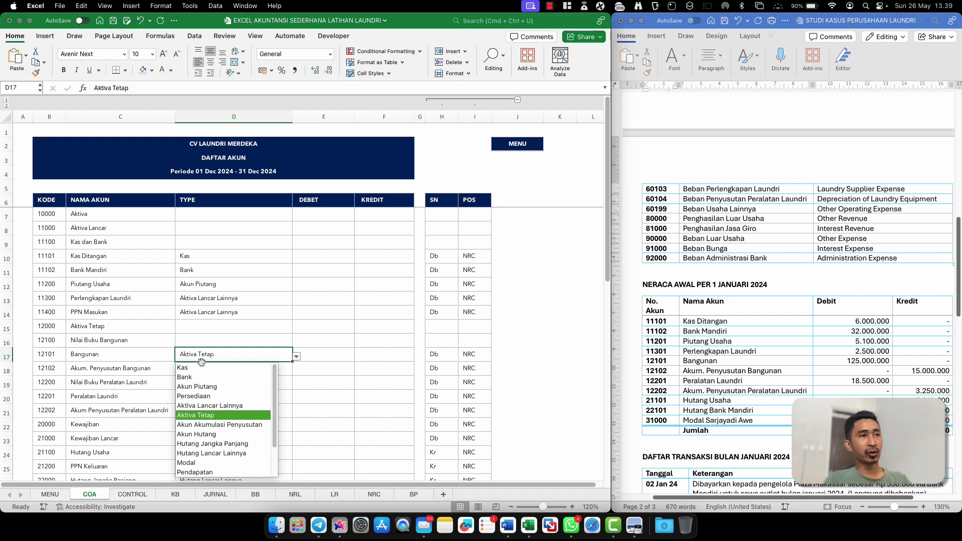
{"action": "scroll", "coordinate": [219, 449], "scroll_direction": "down", "scroll_amount": 3}
{"action": "scroll", "coordinate": [218, 450], "scroll_direction": "up", "scroll_amount": 2}
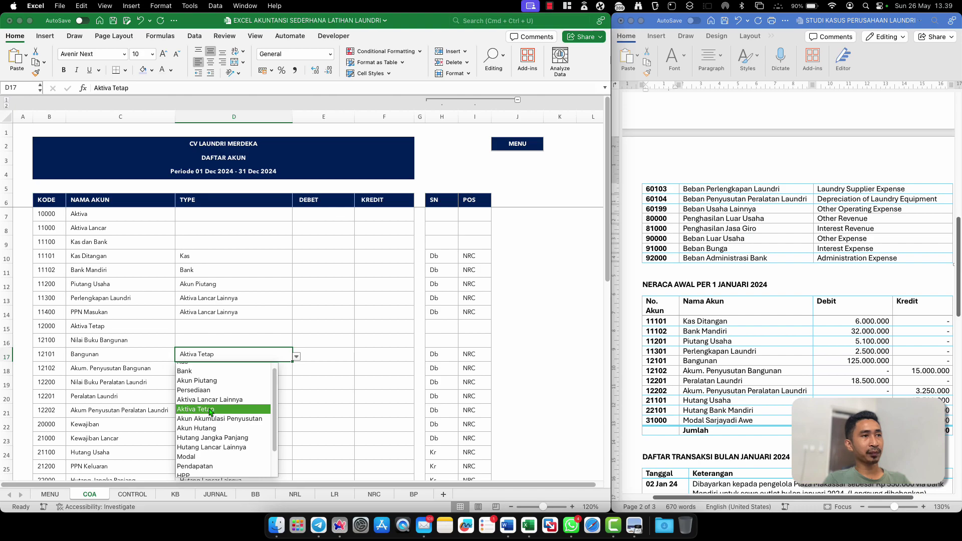
{"action": "left_click", "coordinate": [211, 410]}
Bold the codes and names of the header accounts Aktiva Tetap, Nilai Buku Bangunan, Aktiva, Aktiva Lancar and Kas dan Bank
{"action": "left_click", "coordinate": [202, 326]}
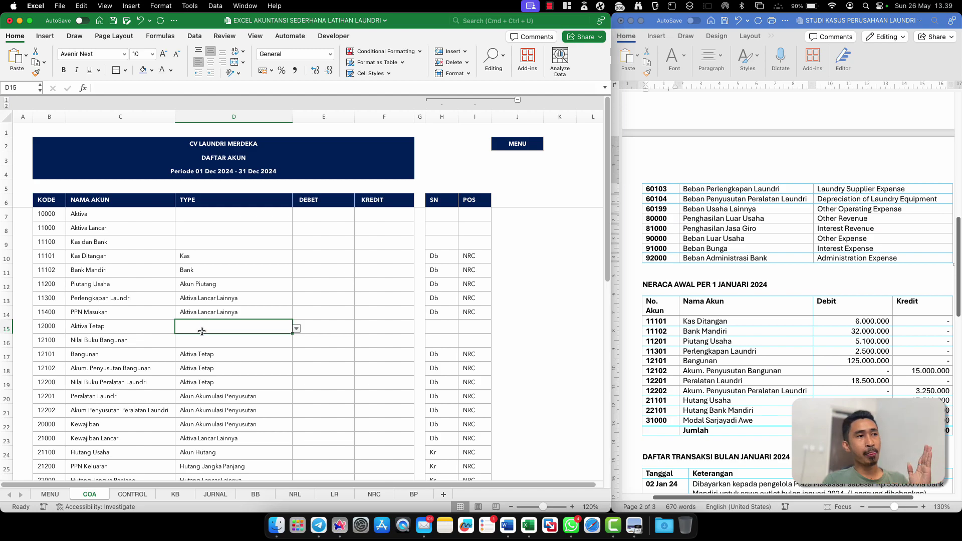
{"action": "left_click", "coordinate": [203, 342]}
{"action": "left_click", "coordinate": [203, 329]}
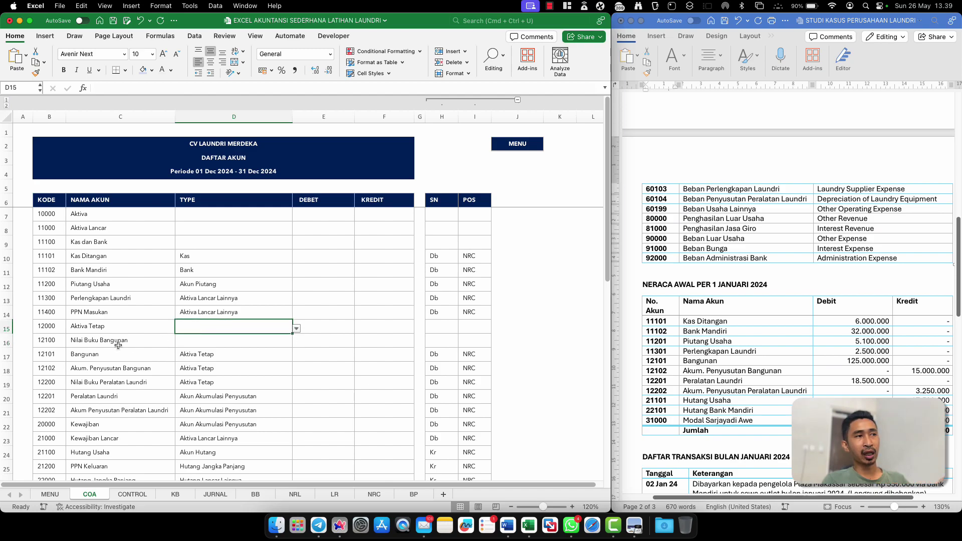
{"action": "left_click_drag", "start_coordinate": [49, 324], "coordinate": [85, 340]}
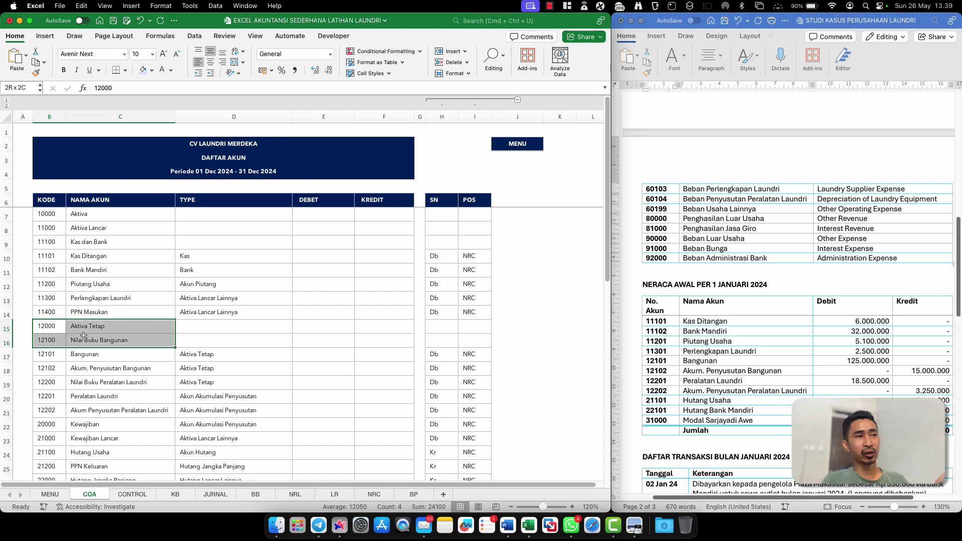
{"action": "key", "text": "super+b"}
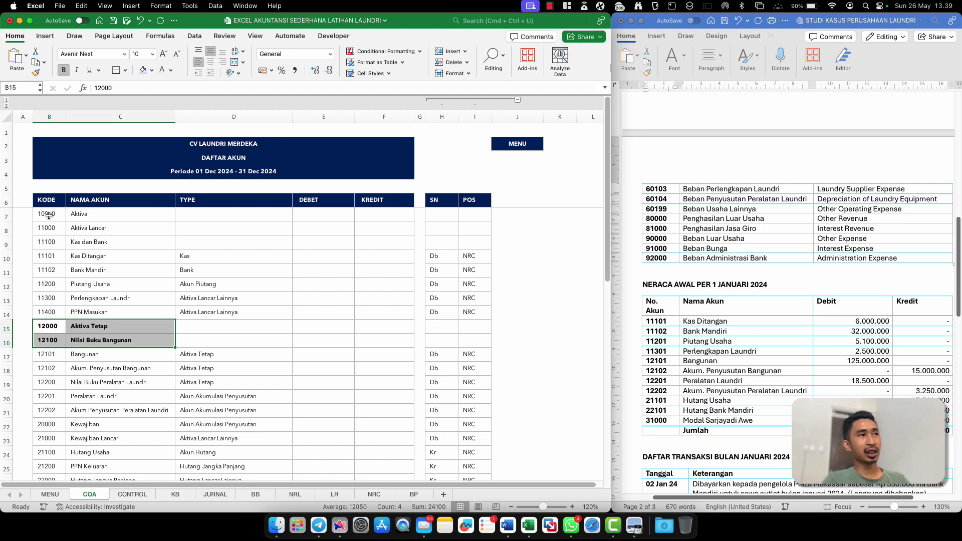
{"action": "left_click_drag", "start_coordinate": [49, 215], "coordinate": [115, 236]}
{"action": "key", "text": "super+b"}
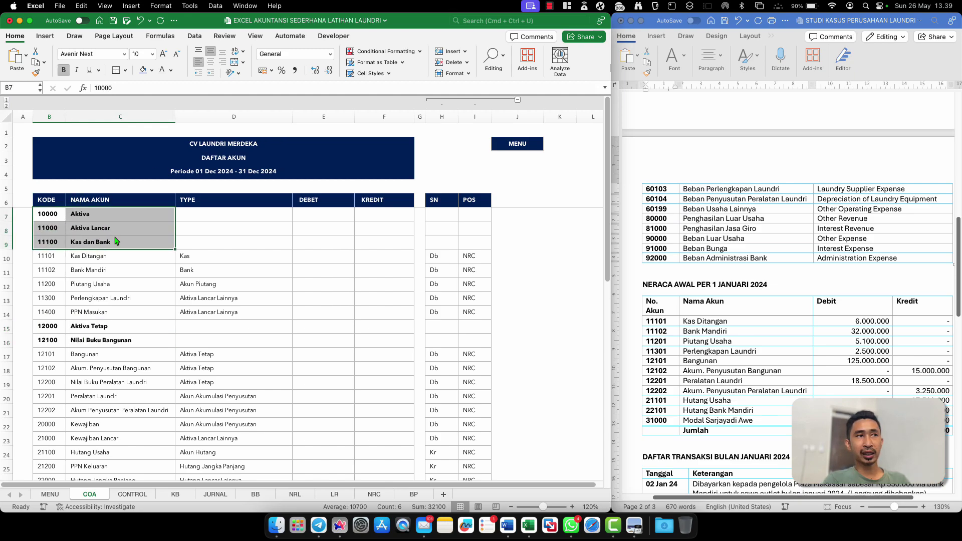
{"action": "left_click", "coordinate": [121, 285]}
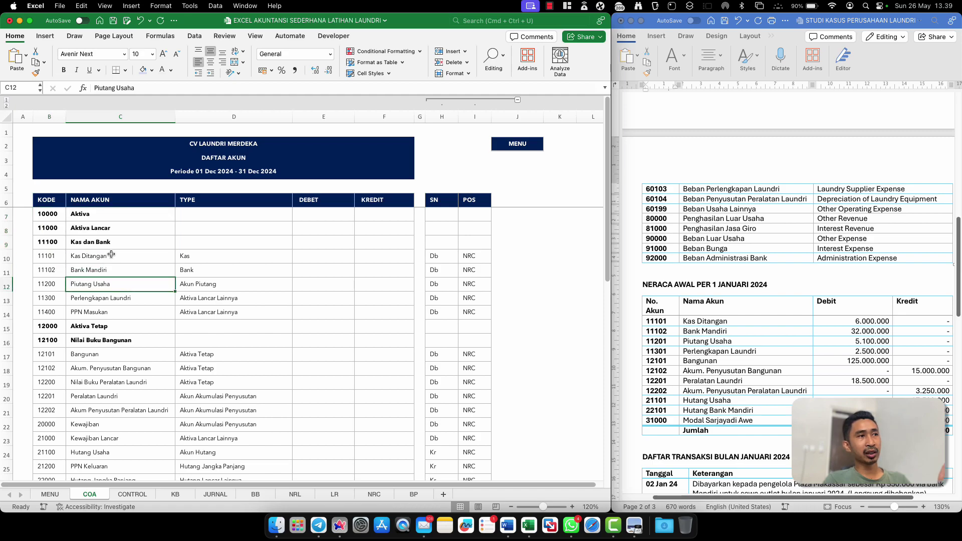
Set the account type of Akum. Penyusutan Bangunan to Akun Akumulasi Penyusutan
{"action": "left_click_drag", "start_coordinate": [49, 256], "coordinate": [134, 314]}
{"action": "left_click", "coordinate": [147, 346]}
{"action": "left_click", "coordinate": [210, 364]}
{"action": "left_click", "coordinate": [208, 352]}
{"action": "left_click", "coordinate": [221, 368]}
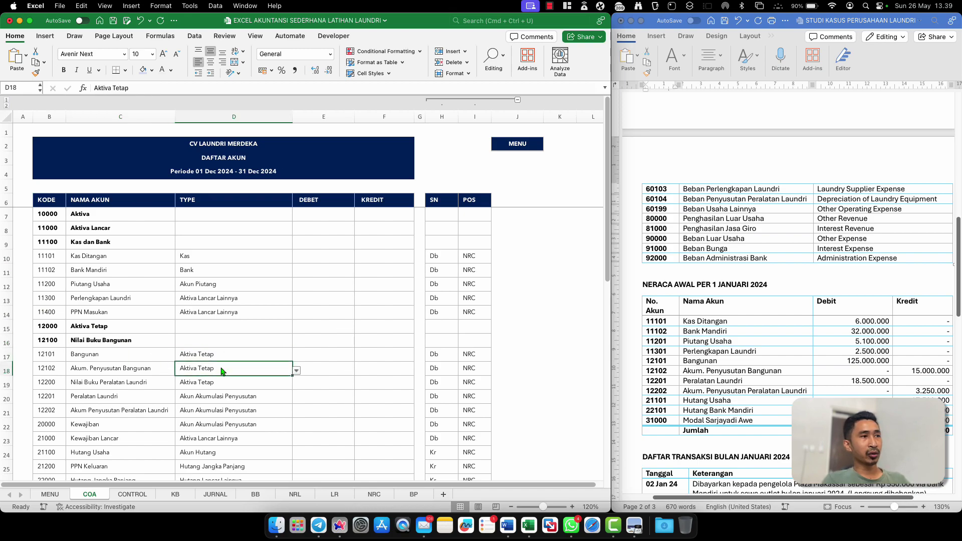
{"action": "left_click", "coordinate": [296, 371]}
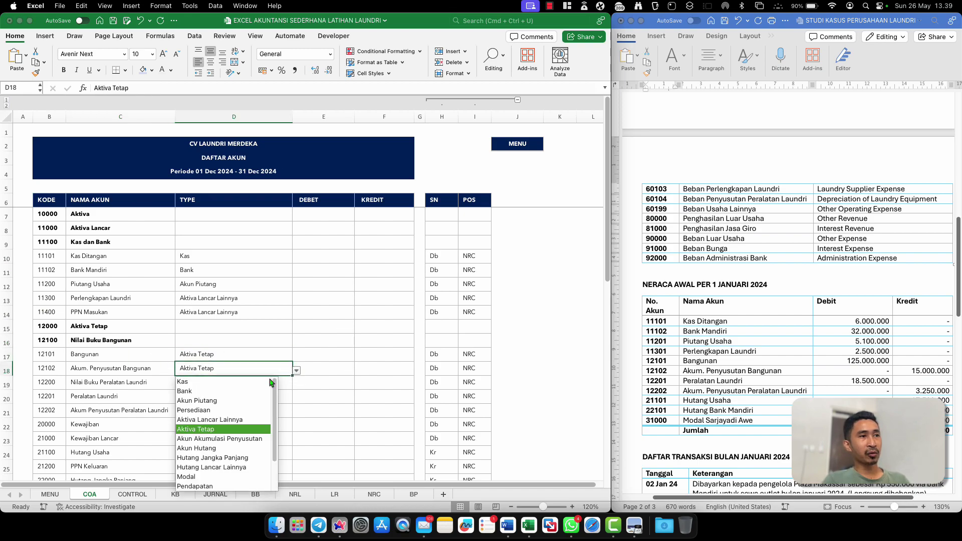
{"action": "left_click", "coordinate": [215, 439]}
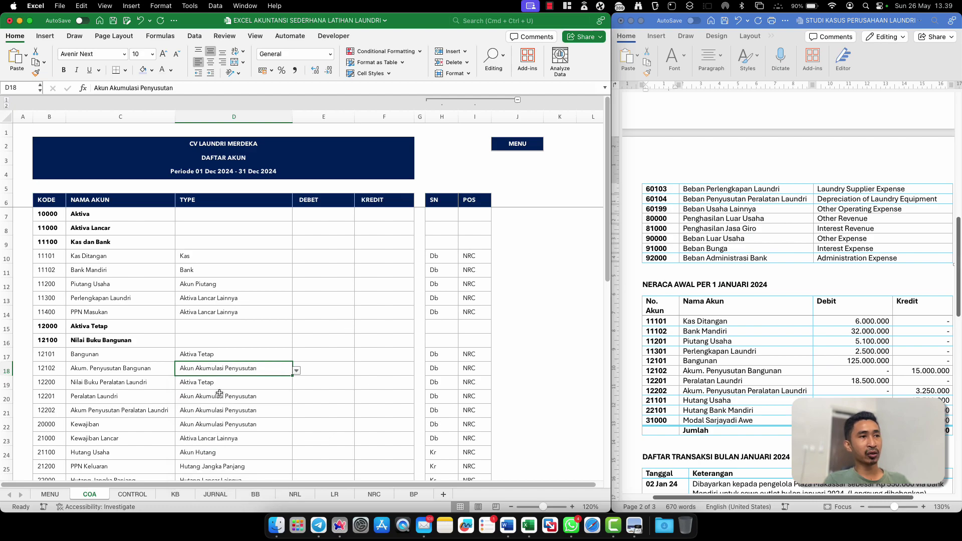
Clear the account type of the header account Nilai Buku Peralatan Laundri
{"action": "left_click", "coordinate": [297, 371]}
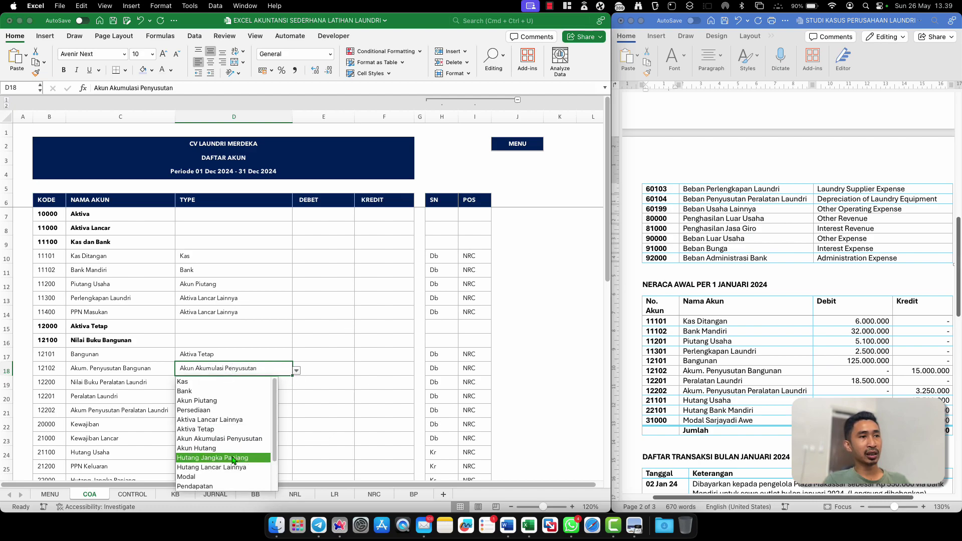
{"action": "scroll", "coordinate": [222, 451], "scroll_direction": "down", "scroll_amount": 3}
{"action": "left_click", "coordinate": [147, 384]}
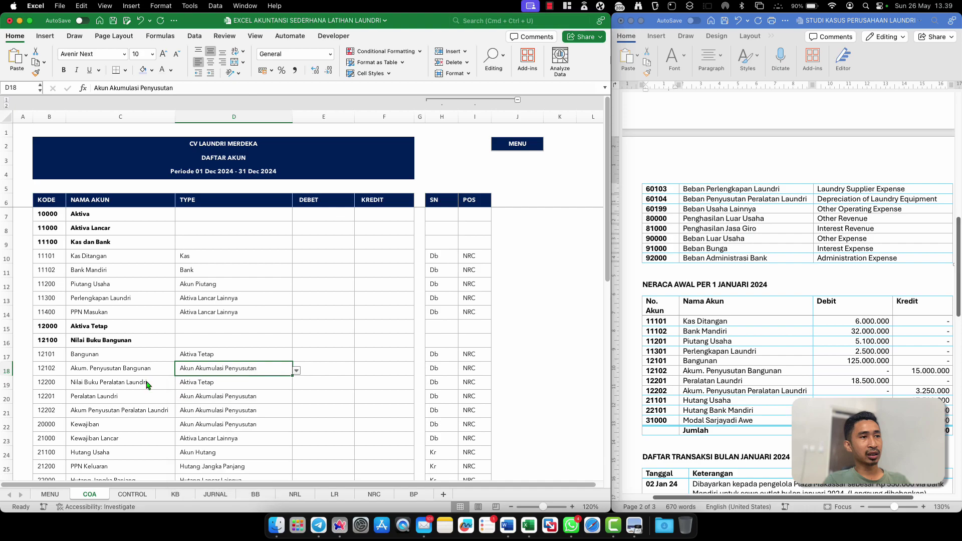
{"action": "left_click", "coordinate": [199, 381]}
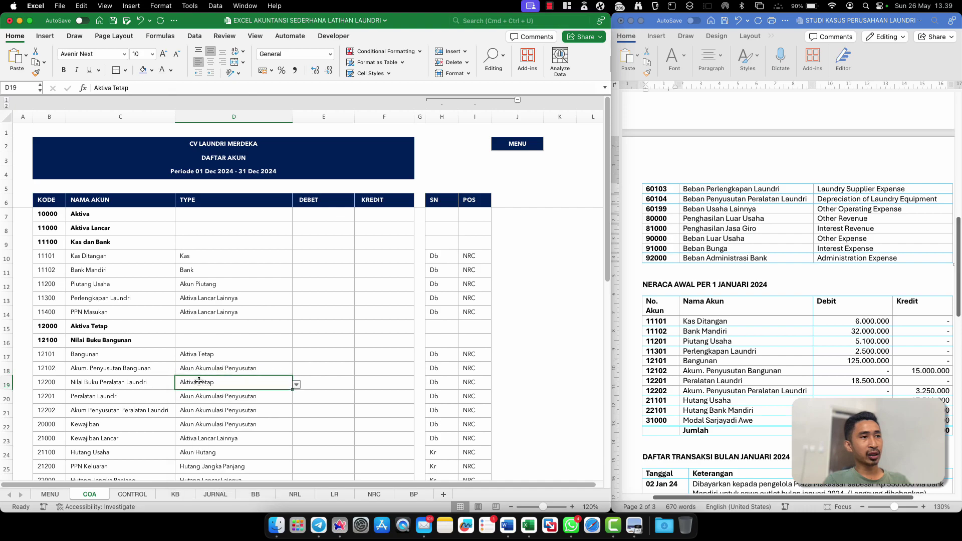
{"action": "key", "text": "Delete"}
Set the type of Peralatan Laundri to Aktiva Tetap and copy the type cell of Akum. Penyusutan Bangunan
{"action": "left_click", "coordinate": [247, 398]}
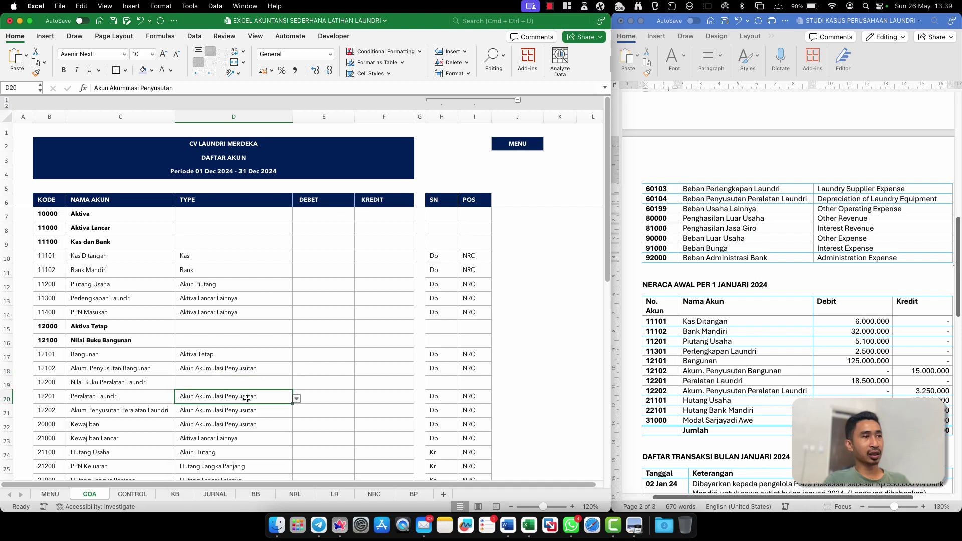
{"action": "left_click", "coordinate": [297, 399]}
{"action": "left_click", "coordinate": [319, 453]}
{"action": "key", "text": "Up"}
{"action": "key", "text": "Up"}
{"action": "key", "text": "cmd+c"}
{"action": "key", "text": "Down"}
{"action": "key", "text": "Down"}
{"action": "key", "text": "Down"}
{"action": "key", "text": "Down"}
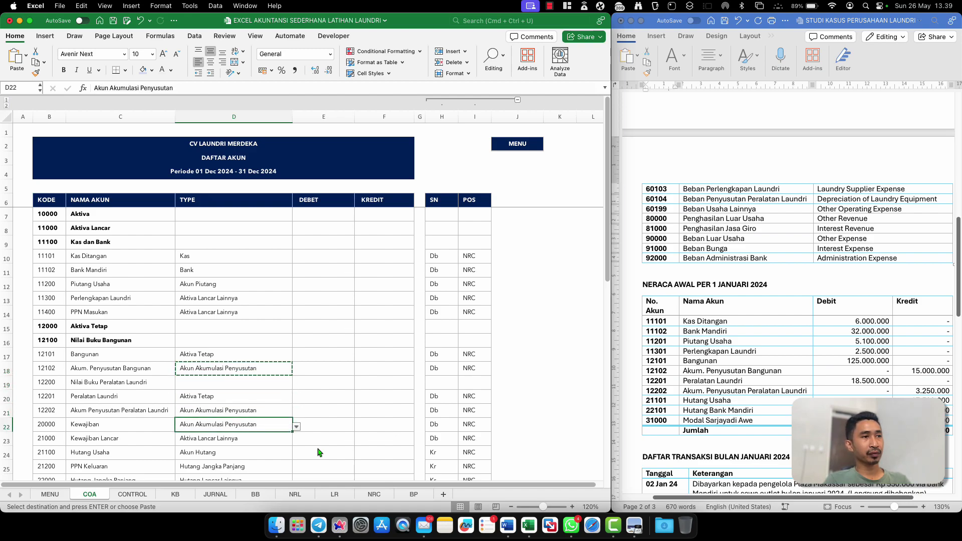
Set the type of account 20000 Kewajiban to Akun Hutang
{"action": "left_click", "coordinate": [297, 427]}
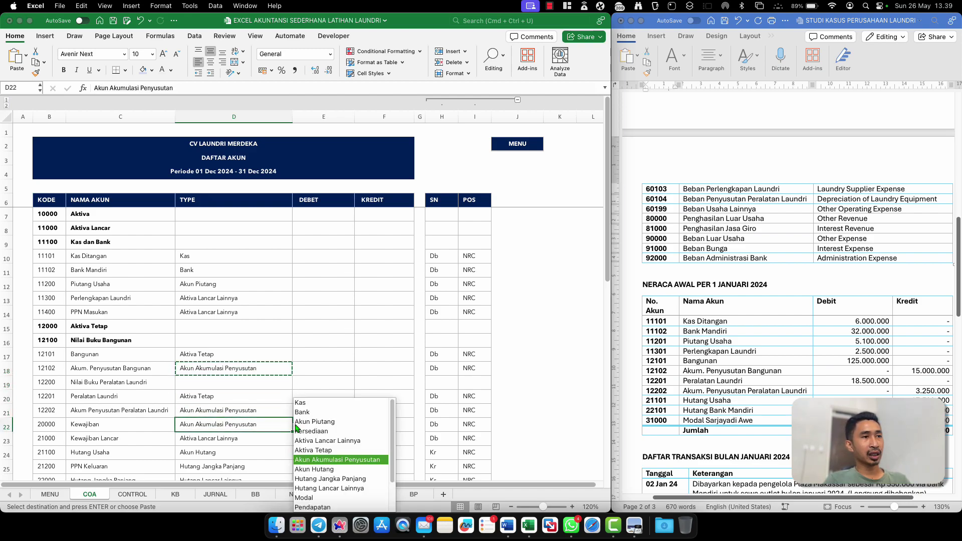
{"action": "left_click", "coordinate": [310, 470]}
{"action": "left_click", "coordinate": [195, 451]}
Clear the account type of the header accounts Kewajiban and Kewajiban Lancar
{"action": "scroll", "coordinate": [196, 450], "scroll_direction": "down", "scroll_amount": 5}
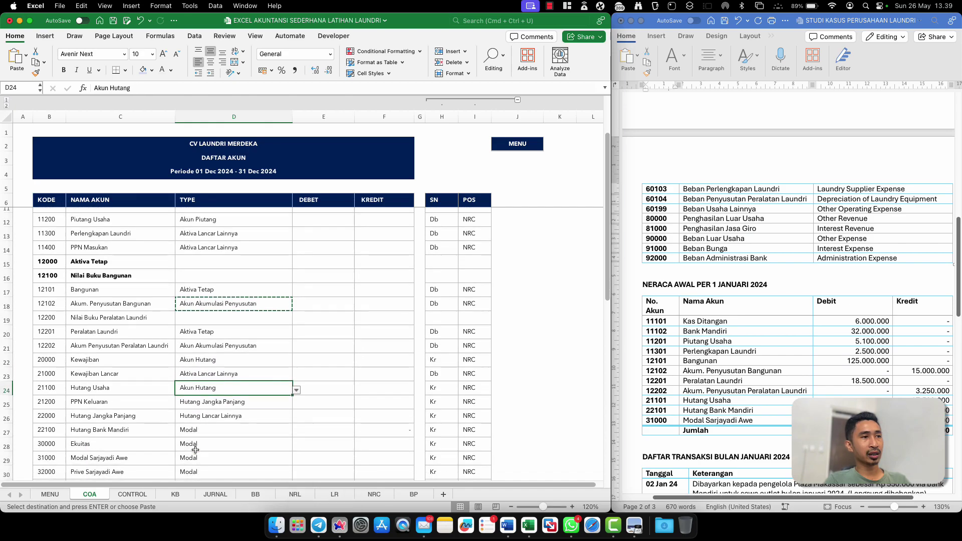
{"action": "scroll", "coordinate": [203, 348], "scroll_direction": "down", "scroll_amount": 3}
{"action": "left_click", "coordinate": [205, 316]}
{"action": "left_click", "coordinate": [206, 326]}
{"action": "key", "text": "Delete"}
{"action": "left_click", "coordinate": [209, 340]}
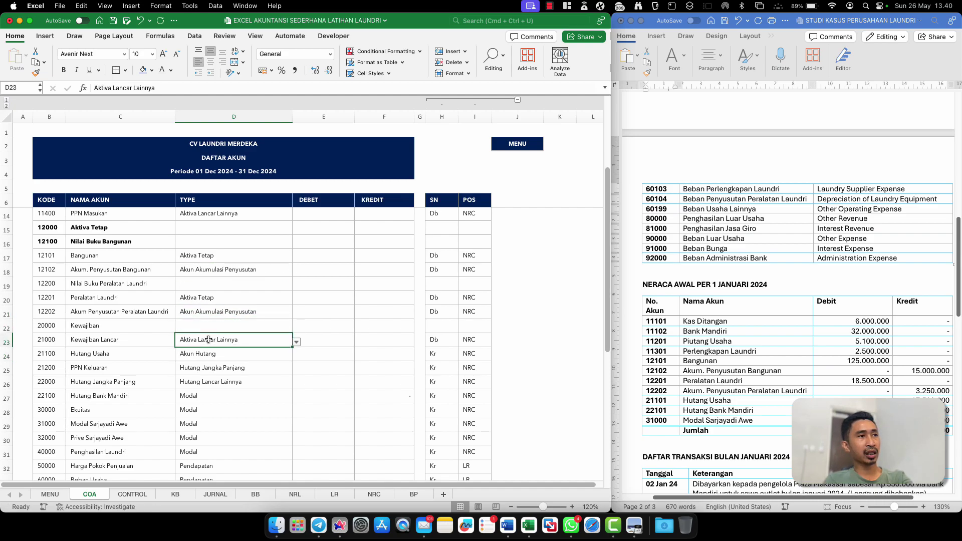
{"action": "left_click", "coordinate": [179, 351]}
{"action": "left_click", "coordinate": [220, 343]}
{"action": "key", "text": "Delete"}
{"action": "left_click", "coordinate": [244, 351]}
Bold the codes and names of the header accounts Kewajiban and Kewajiban Lancar
{"action": "left_click_drag", "start_coordinate": [53, 325], "coordinate": [64, 324]}
{"action": "key", "text": "shift+Down"}
{"action": "key", "text": "super+b"}
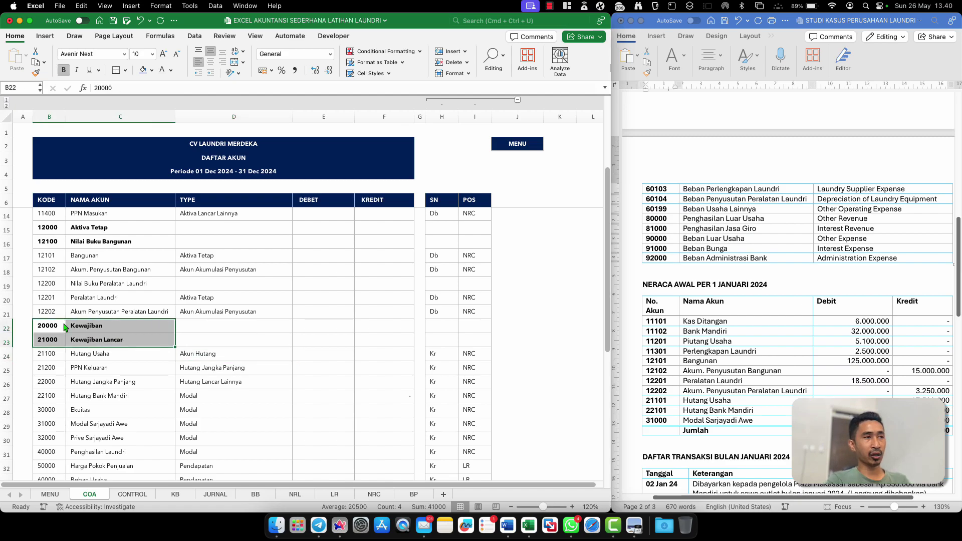
Set the type of Hutang Usaha to Akun Hutang and the type of PPN Keluaran to Hutang Lancar Lainnya
{"action": "left_click", "coordinate": [201, 365]}
{"action": "left_click", "coordinate": [225, 356]}
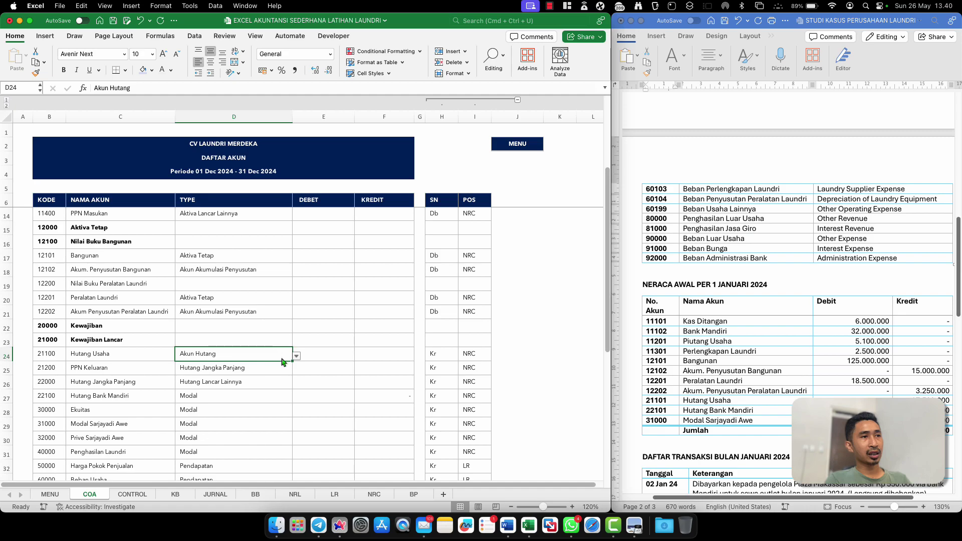
{"action": "left_click", "coordinate": [297, 356]}
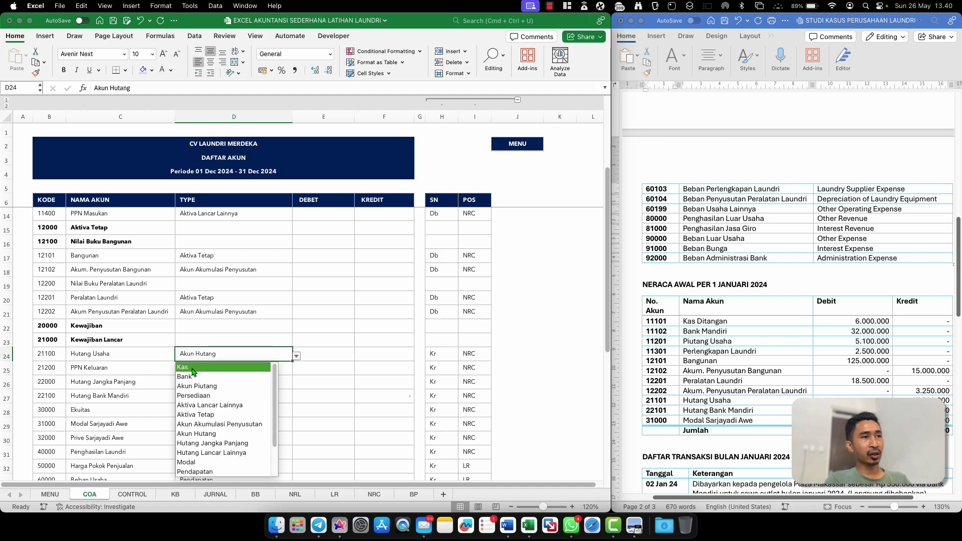
{"action": "left_click", "coordinate": [196, 434]}
{"action": "left_click", "coordinate": [198, 371]}
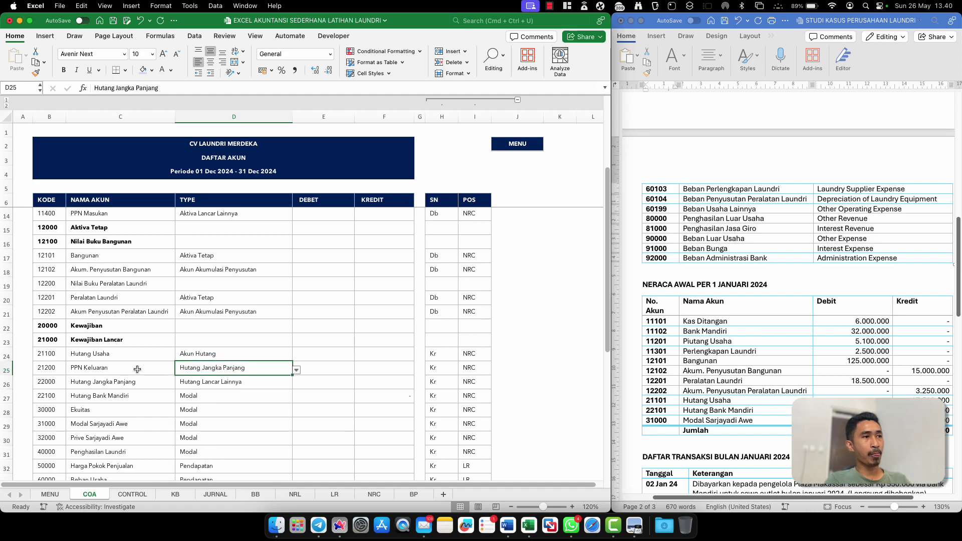
{"action": "left_click", "coordinate": [297, 371]}
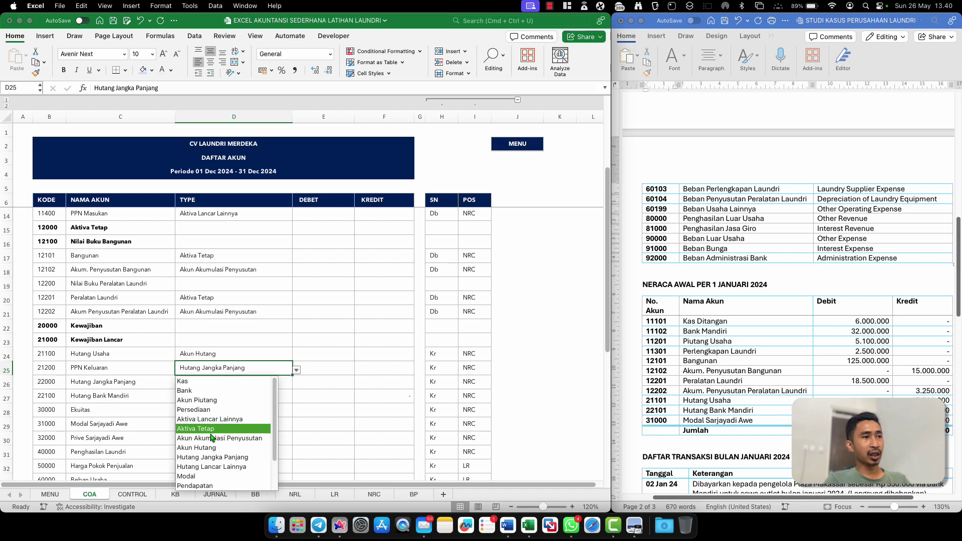
{"action": "scroll", "coordinate": [215, 446], "scroll_direction": "down", "scroll_amount": 2}
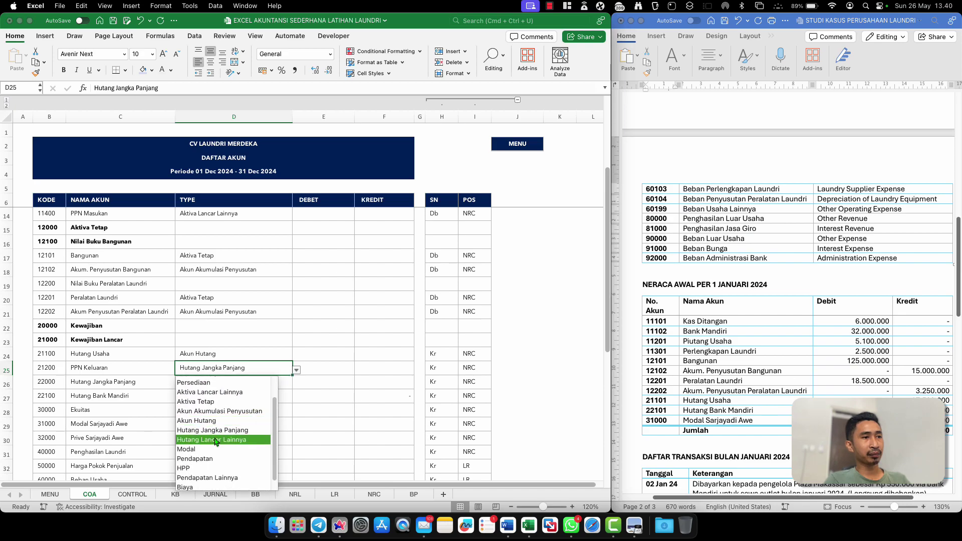
{"action": "left_click", "coordinate": [217, 442]}
Clear the type of header account 22000 Hutang Jangka Panjang and set the type of Hutang Bank Mandiri to Hutang Jangka Panjang
{"action": "left_click", "coordinate": [249, 380]}
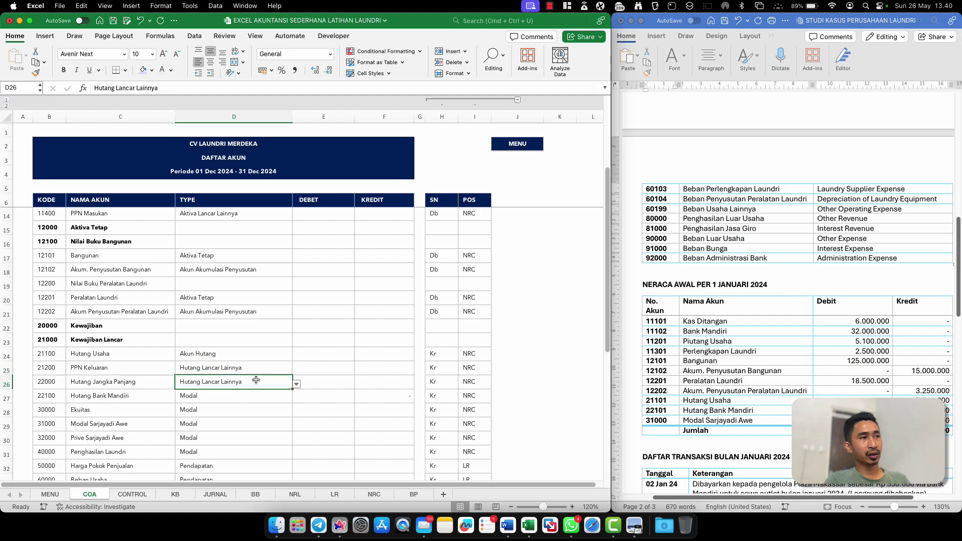
{"action": "key", "text": "Delete"}
{"action": "left_click", "coordinate": [213, 394]}
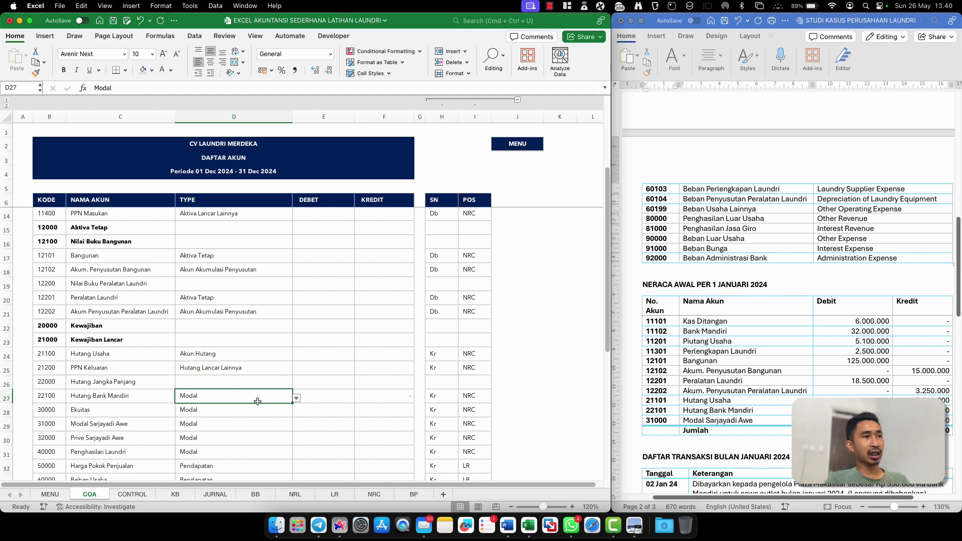
{"action": "left_click", "coordinate": [296, 398]}
{"action": "scroll", "coordinate": [329, 468], "scroll_direction": "down", "scroll_amount": 3}
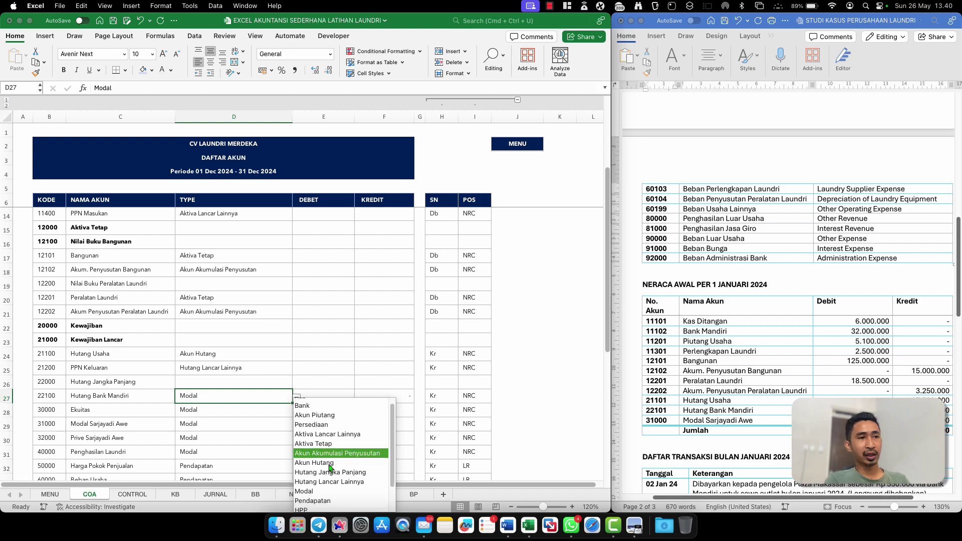
{"action": "left_click", "coordinate": [330, 442]}
{"action": "left_click", "coordinate": [209, 417]}
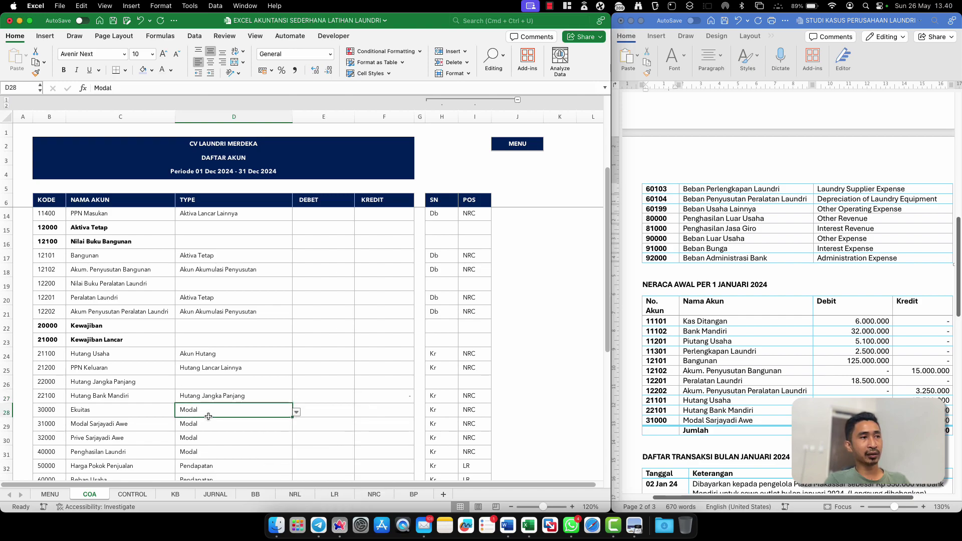
Clear the account type of header account 30000 Ekuitas
{"action": "scroll", "coordinate": [176, 432], "scroll_direction": "down", "scroll_amount": 5}
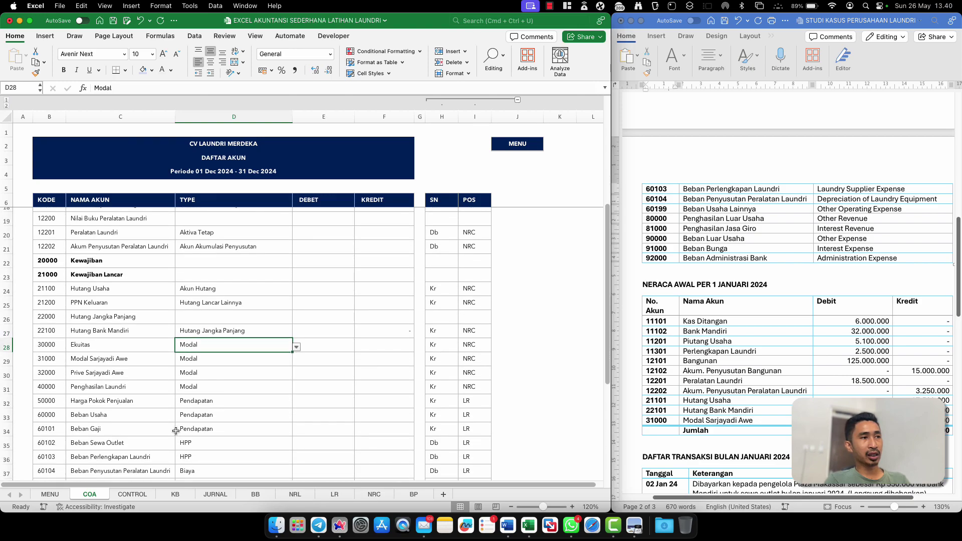
{"action": "key", "text": "Delete"}
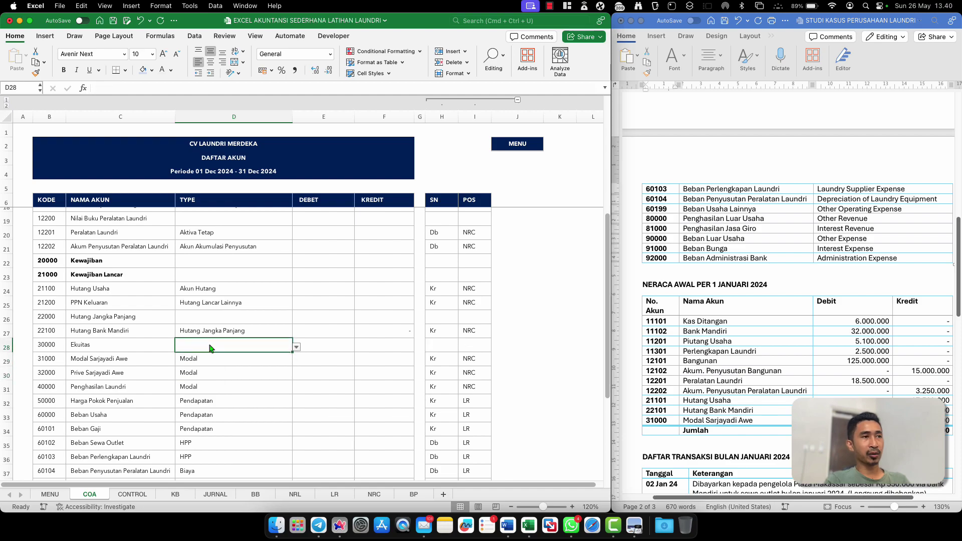
{"action": "left_click", "coordinate": [209, 358]}
{"action": "left_click", "coordinate": [210, 373]}
{"action": "left_click", "coordinate": [212, 386]}
Review the equity accounts 31000 and 32000 and where they end before 40000 Penghasilan Laundri
{"action": "left_click", "coordinate": [136, 371]}
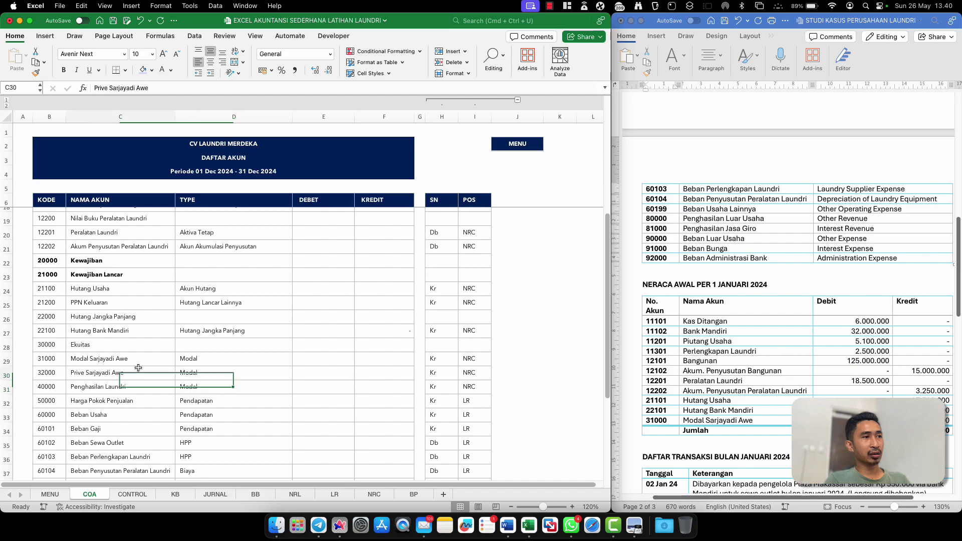
{"action": "left_click", "coordinate": [97, 387]}
{"action": "left_click", "coordinate": [97, 362]}
{"action": "left_click", "coordinate": [105, 377], "text": "shift"}
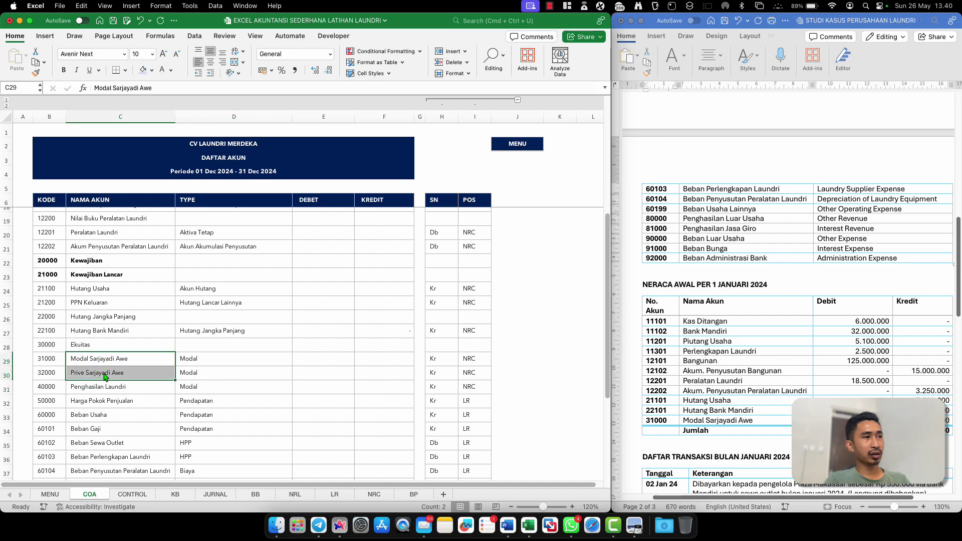
{"action": "left_click", "coordinate": [107, 385]}
{"action": "left_click", "coordinate": [108, 373]}
{"action": "left_click", "coordinate": [109, 366], "text": "shift"}
{"action": "left_click", "coordinate": [113, 380]}
{"action": "left_click", "coordinate": [114, 396]}
{"action": "left_click", "coordinate": [121, 373]}
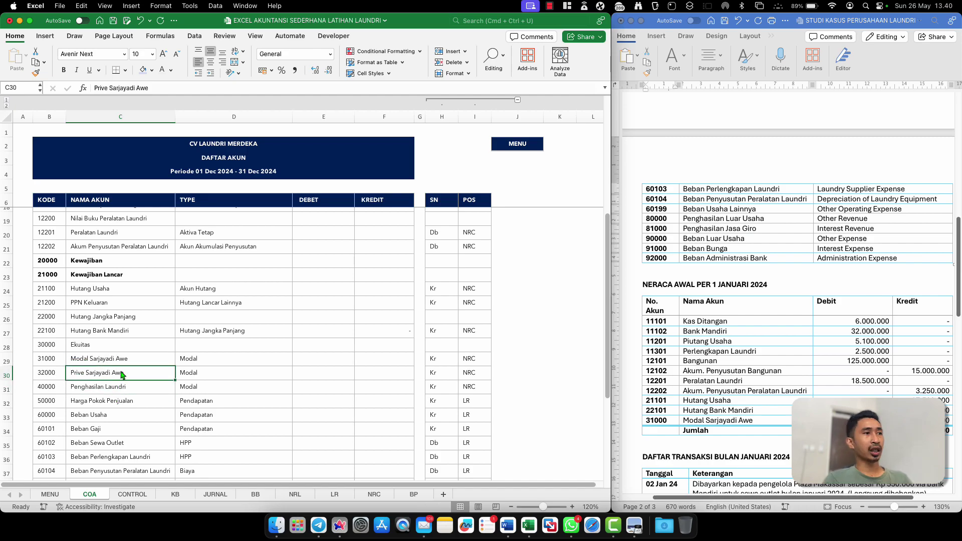
{"action": "left_click", "coordinate": [77, 387]}
{"action": "left_click", "coordinate": [50, 378]}
{"action": "left_click", "coordinate": [84, 373]}
{"action": "left_click", "coordinate": [50, 384]}
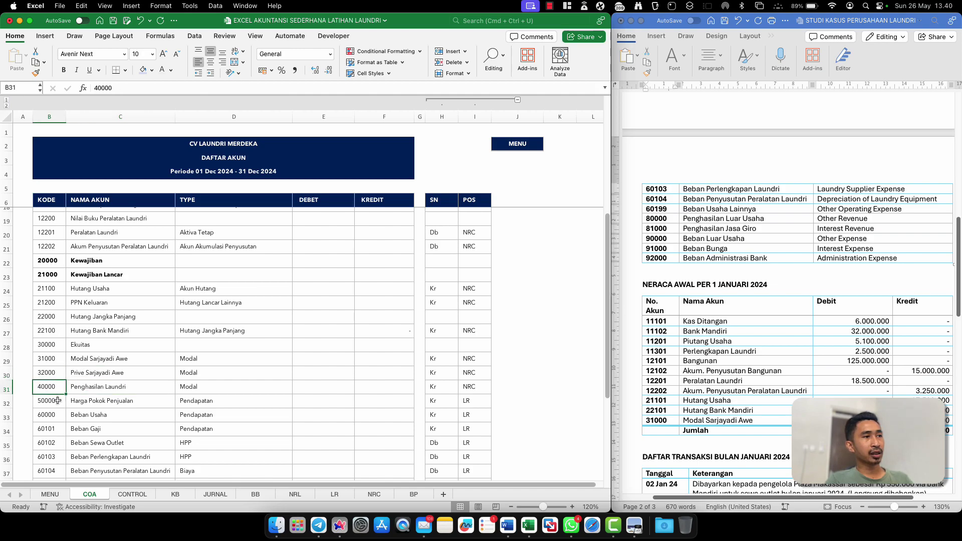
{"action": "left_click", "coordinate": [88, 388]}
{"action": "left_click", "coordinate": [96, 374]}
{"action": "left_click", "coordinate": [97, 391]}
Examine the accounts listed in the MODAL section of the NRC balance sheet
{"action": "left_click", "coordinate": [314, 495]}
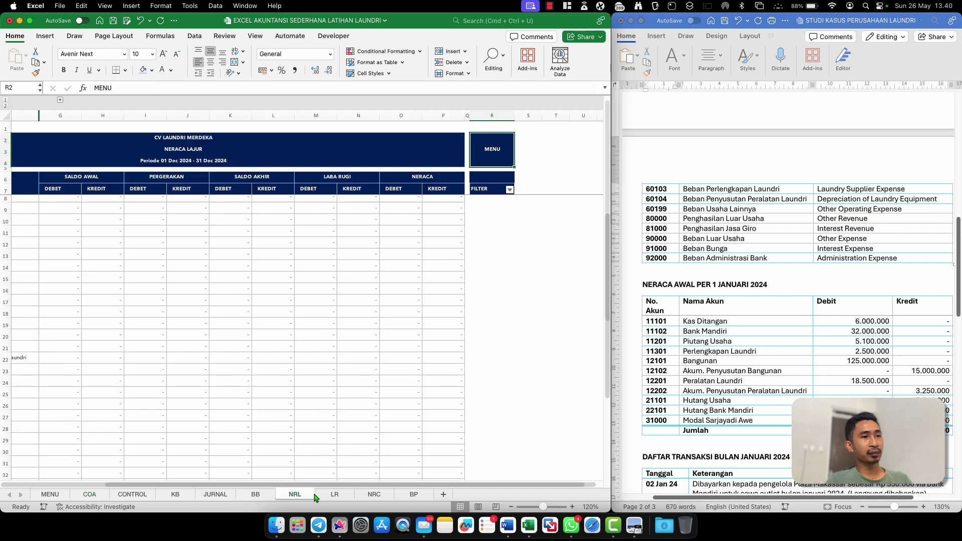
{"action": "left_click", "coordinate": [346, 495]}
{"action": "left_click", "coordinate": [373, 495]}
{"action": "scroll", "coordinate": [211, 384], "scroll_direction": "down", "scroll_amount": 7}
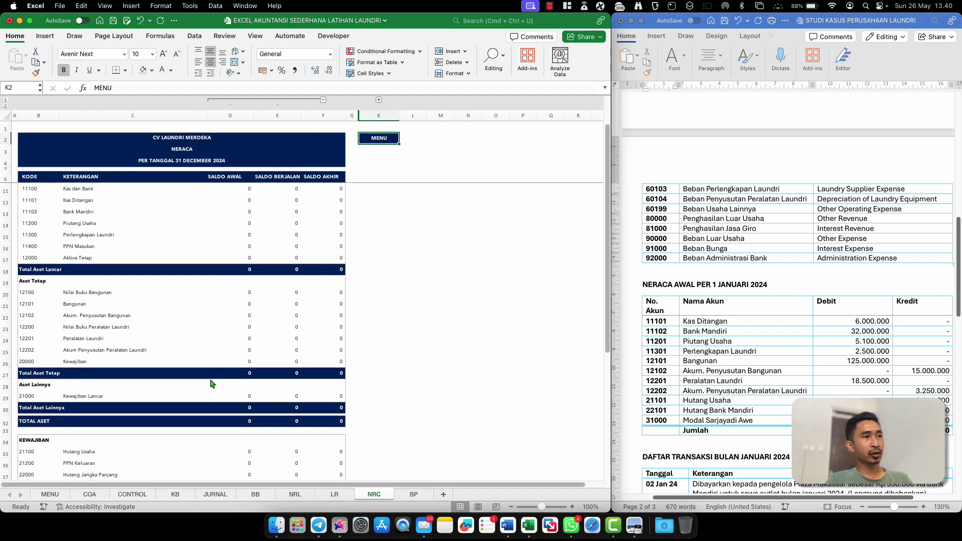
{"action": "scroll", "coordinate": [211, 384], "scroll_direction": "down", "scroll_amount": 1}
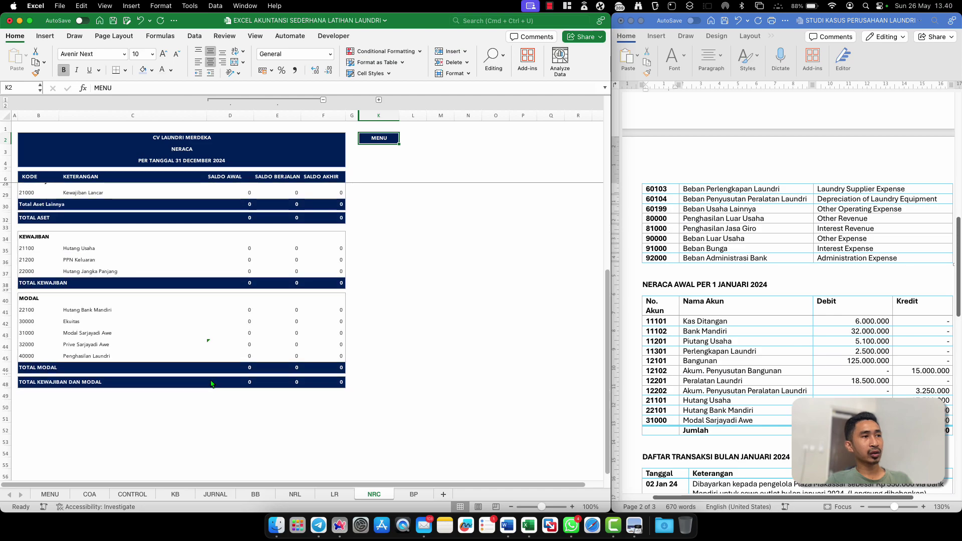
{"action": "left_click", "coordinate": [98, 355]}
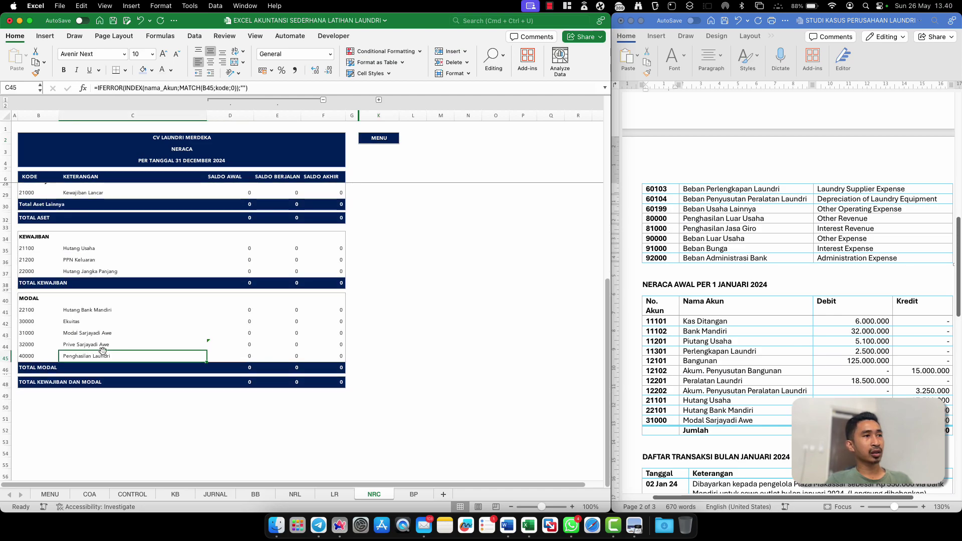
{"action": "left_click_drag", "start_coordinate": [93, 341], "coordinate": [93, 355]}
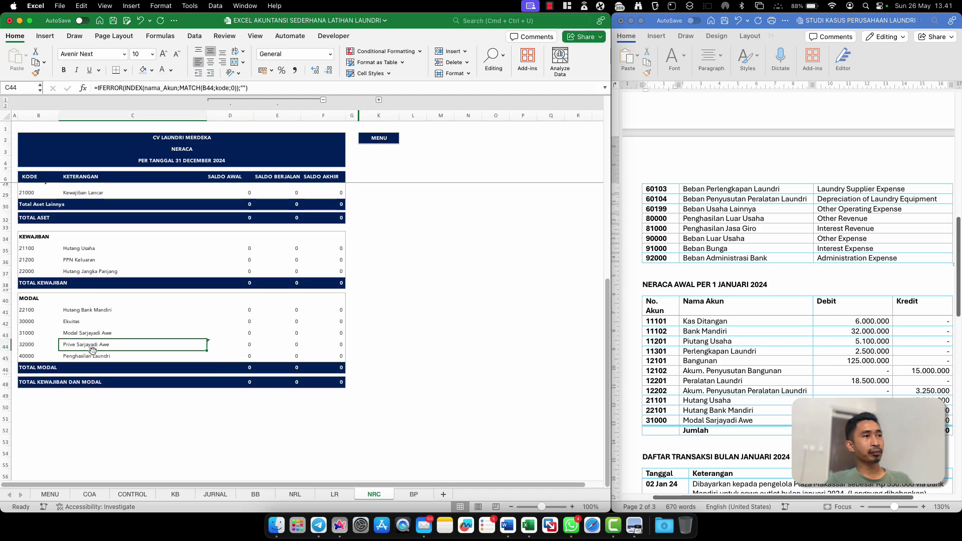
{"action": "left_click", "coordinate": [171, 437]}
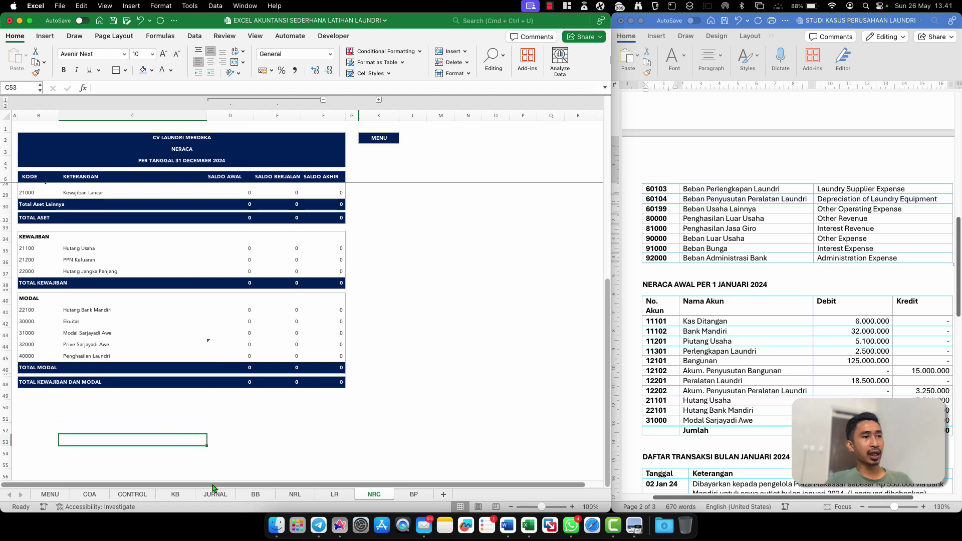
On the COA sheet, insert two entire rows above account 40000 Penghasilan Laundri
{"action": "left_click", "coordinate": [90, 495]}
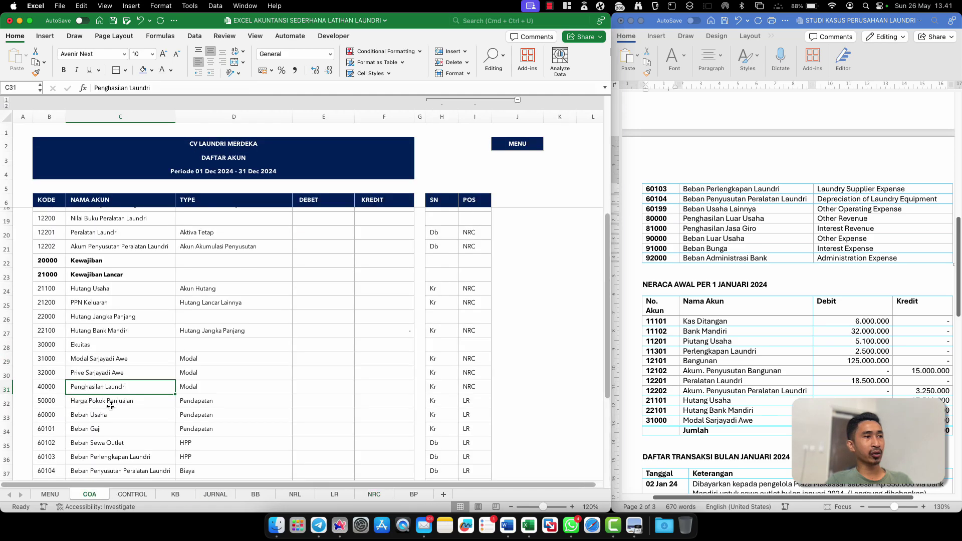
{"action": "left_click", "coordinate": [92, 398], "text": "shift"}
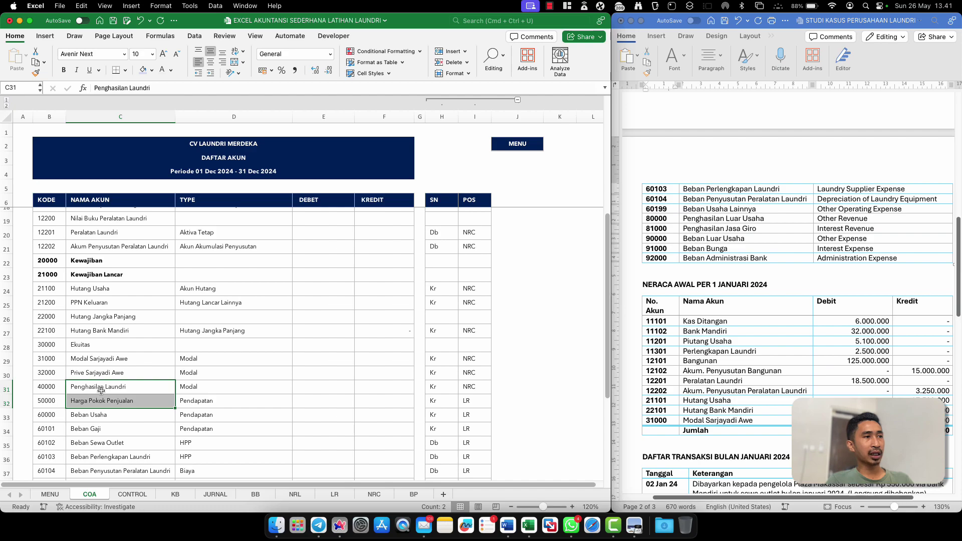
{"action": "right_click", "coordinate": [101, 390]}
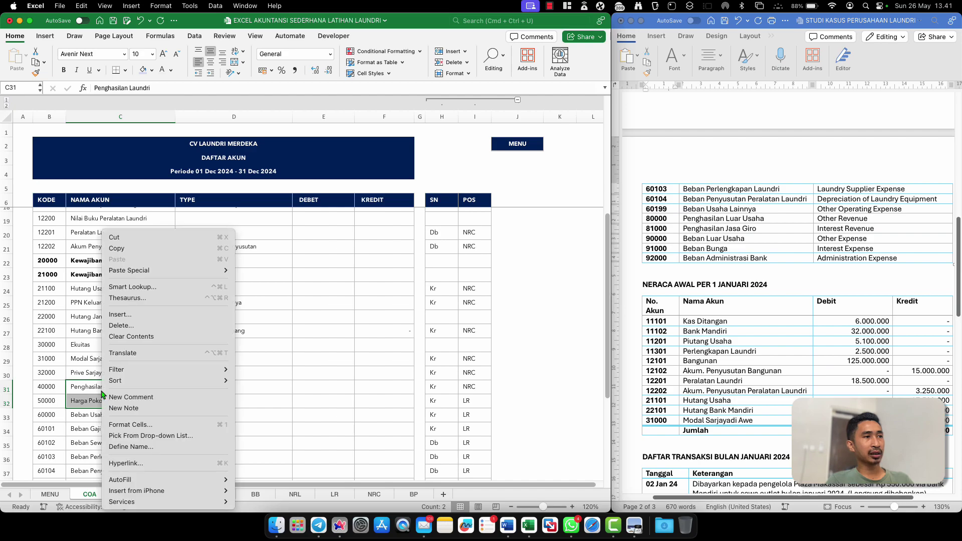
{"action": "left_click", "coordinate": [120, 316]}
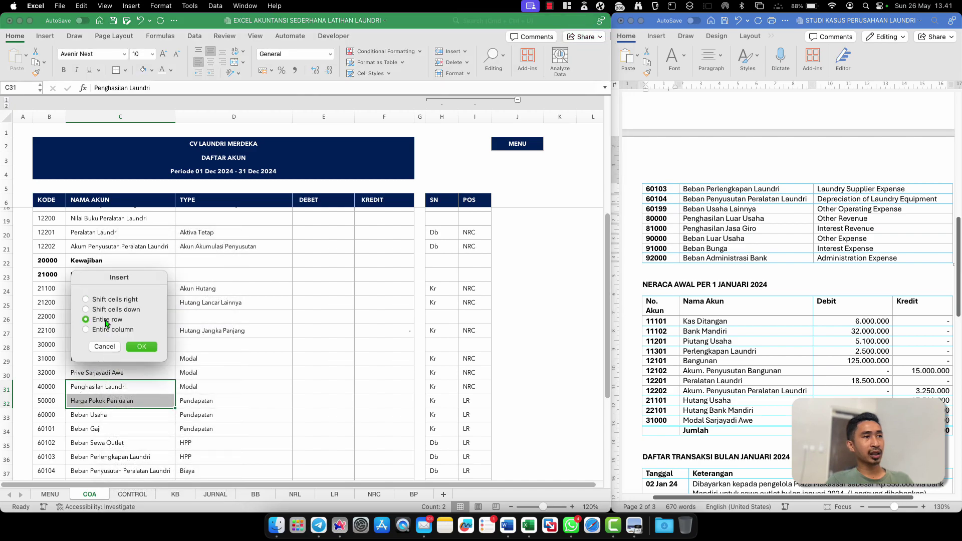
{"action": "left_click", "coordinate": [140, 350]}
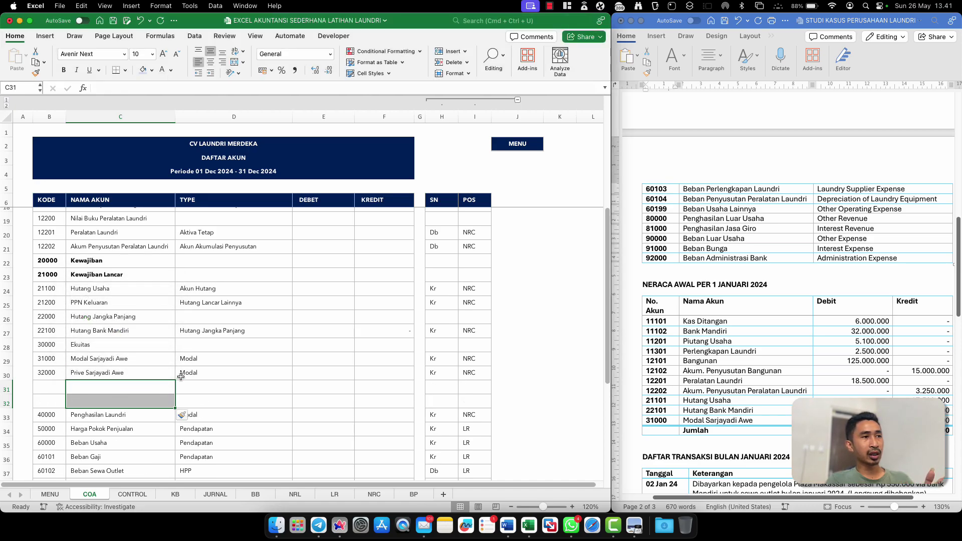
{"action": "left_click", "coordinate": [231, 374]}
{"action": "left_click", "coordinate": [442, 376]}
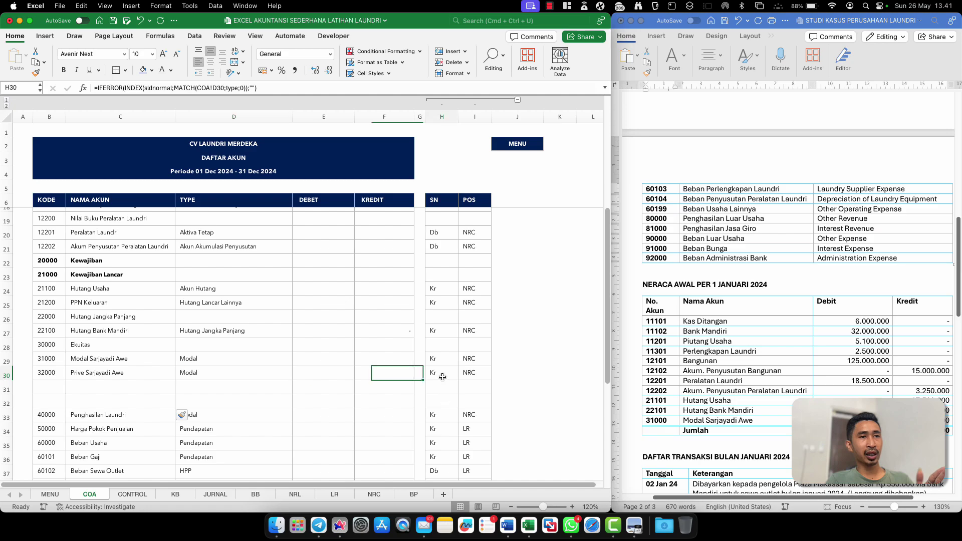
{"action": "left_click", "coordinate": [444, 390]}
{"action": "left_click", "coordinate": [471, 390]}
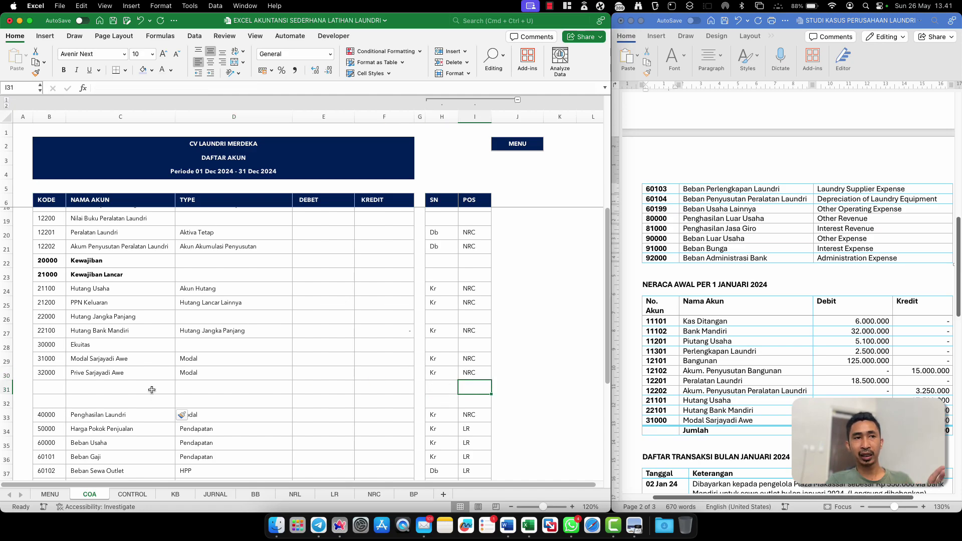
Enter the account codes 33000 and 34000 in the two inserted rows
{"action": "left_click", "coordinate": [57, 382]}
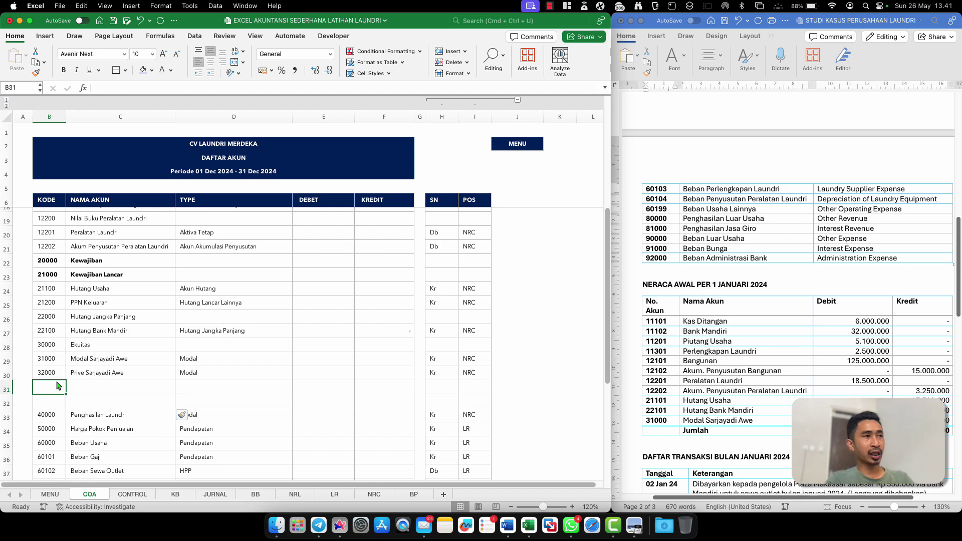
{"action": "type", "text": "33000"}
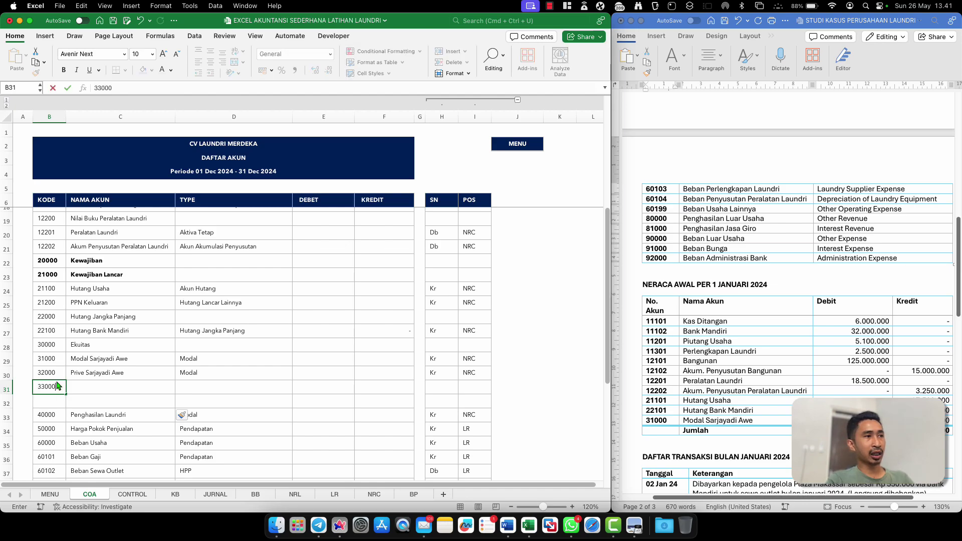
{"action": "key", "text": "Return"}
{"action": "type", "text": "34000"}
{"action": "key", "text": "Return"}
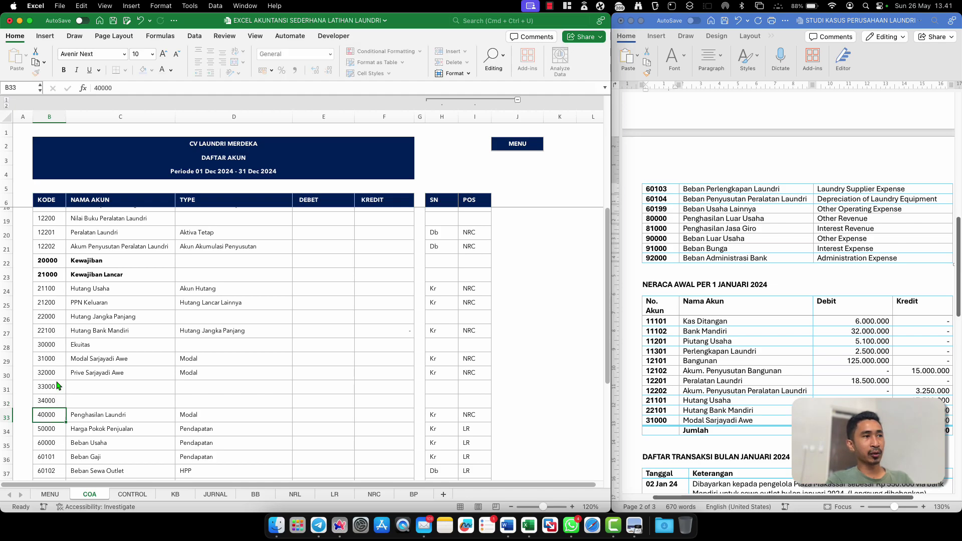
Name account 33000 Laba Ditahan and account 34000 Laba Periode Berjalan
{"action": "left_click", "coordinate": [111, 393]}
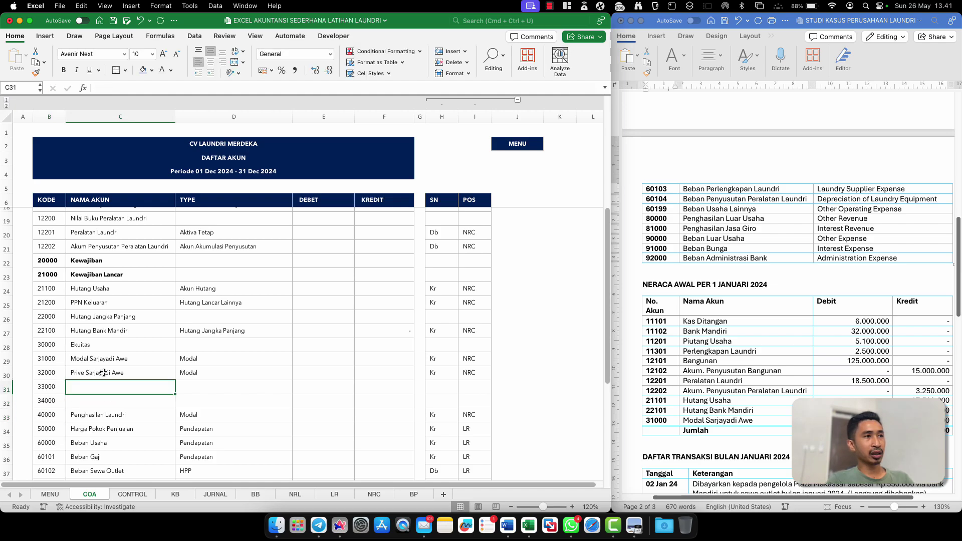
{"action": "type", "text": "LAB"}
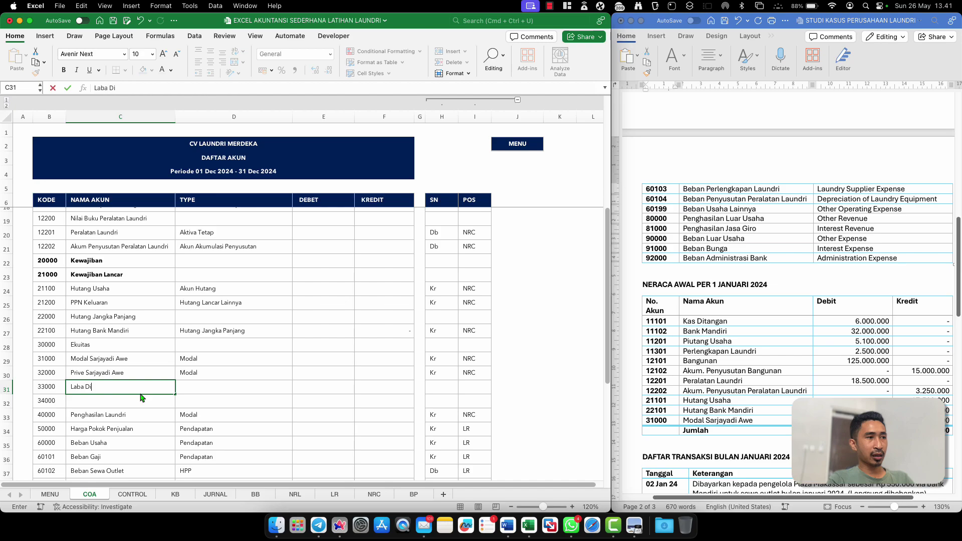
{"action": "type", "text": "a Ditahan"}
{"action": "key", "text": "Return"}
{"action": "type", "text": "Laba Periode Berjal"}
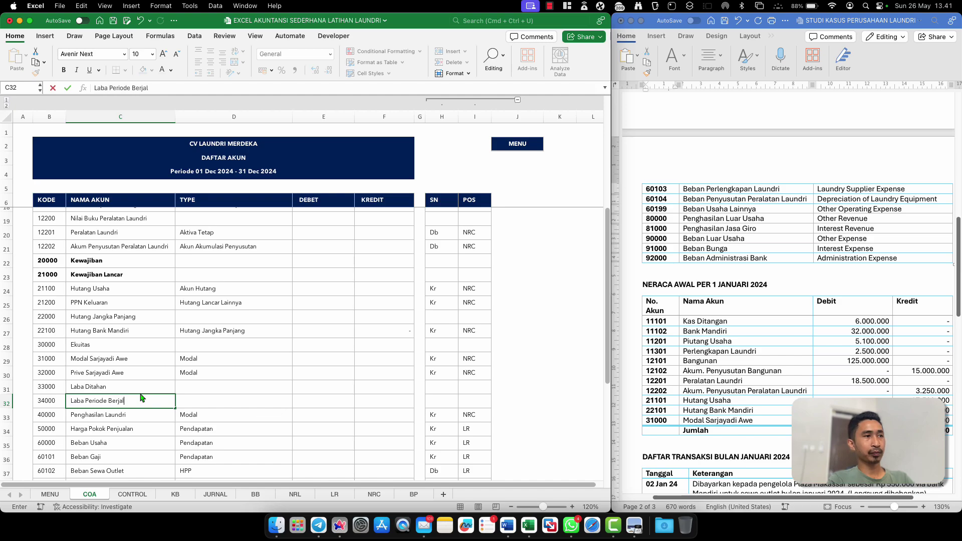
{"action": "type", "text": "an"}
{"action": "key", "text": "Return"}
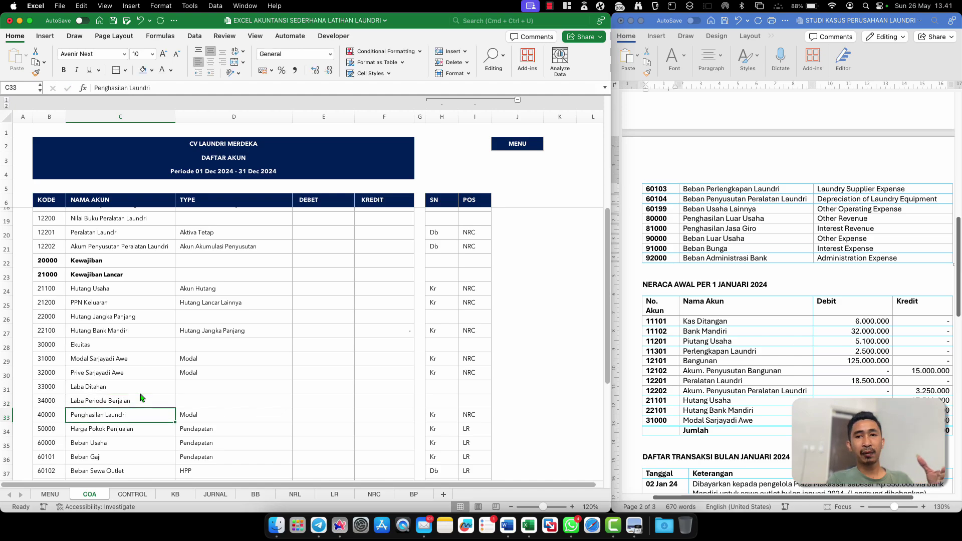
Copy the Modal account type from account 32000 to Laba Ditahan and Laba Periode Berjalan
{"action": "left_click", "coordinate": [251, 387]}
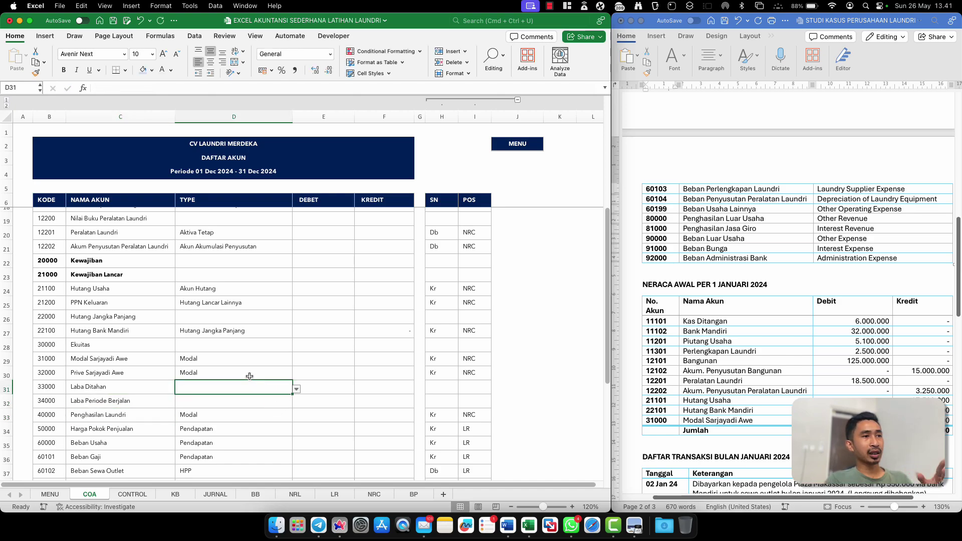
{"action": "left_click", "coordinate": [249, 376]}
{"action": "key", "text": "super+c"}
{"action": "key", "text": "Down"}
{"action": "key", "text": "shift+Down"}
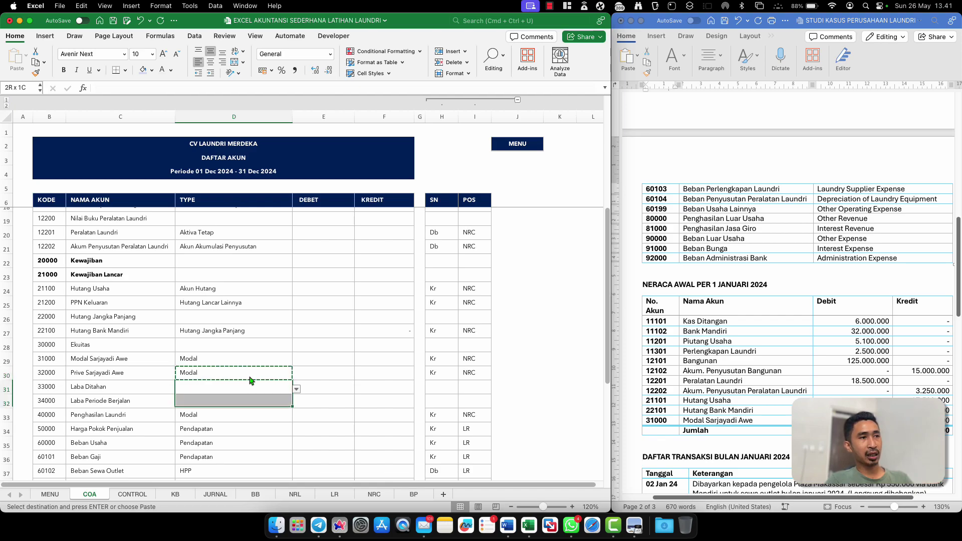
{"action": "key", "text": "super+v"}
Copy the SN and POS formulas from account 32000 to the Laba Ditahan and Laba Periode Berjalan rows
{"action": "left_click", "coordinate": [440, 372]}
{"action": "key", "text": "shift+Right"}
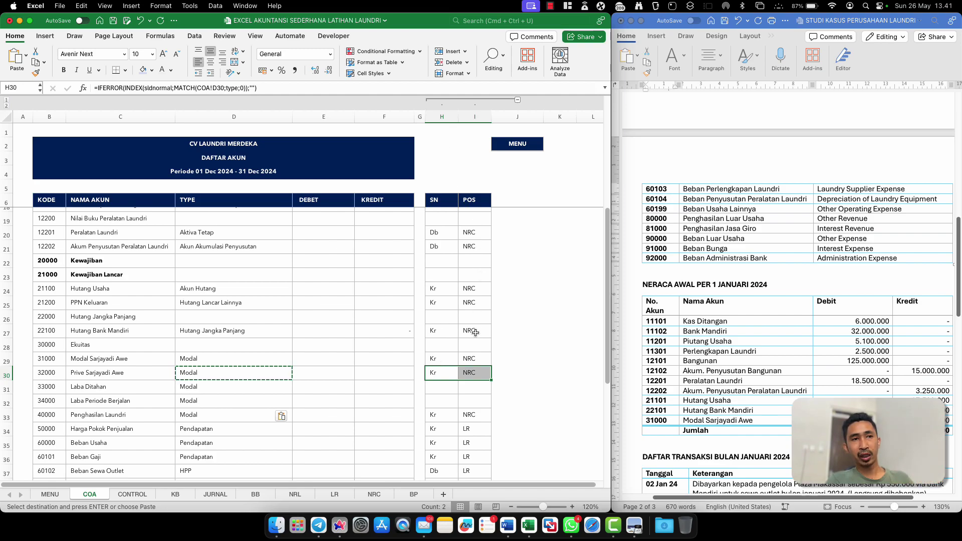
{"action": "right_click", "coordinate": [444, 378]}
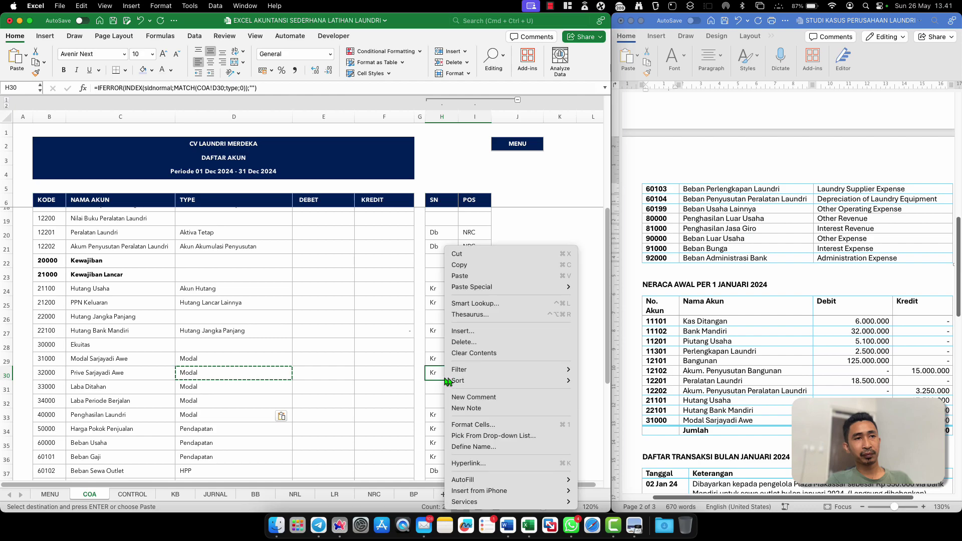
{"action": "left_click", "coordinate": [460, 272]}
{"action": "left_click", "coordinate": [441, 387]}
{"action": "left_click_drag", "start_coordinate": [444, 407], "coordinate": [441, 390]}
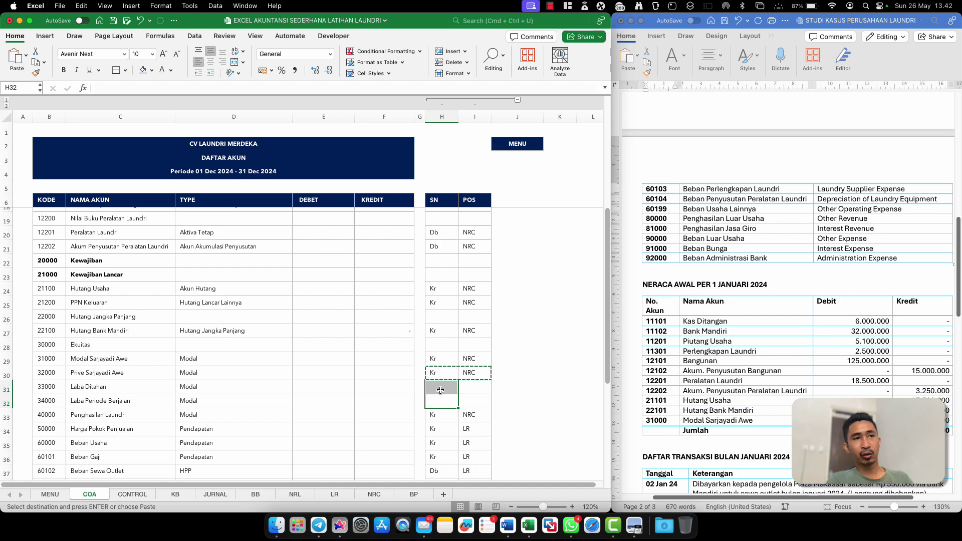
{"action": "right_click", "coordinate": [440, 391]}
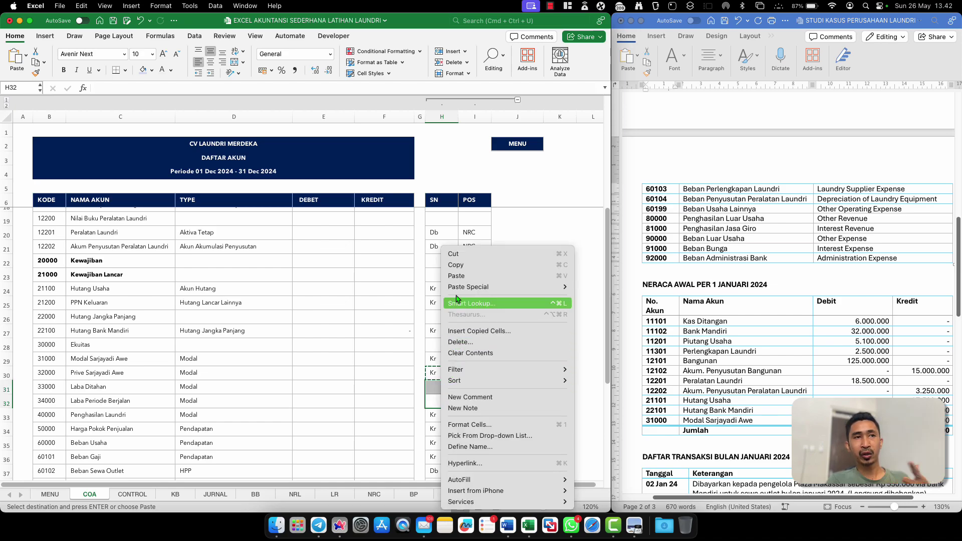
{"action": "left_click", "coordinate": [464, 279]}
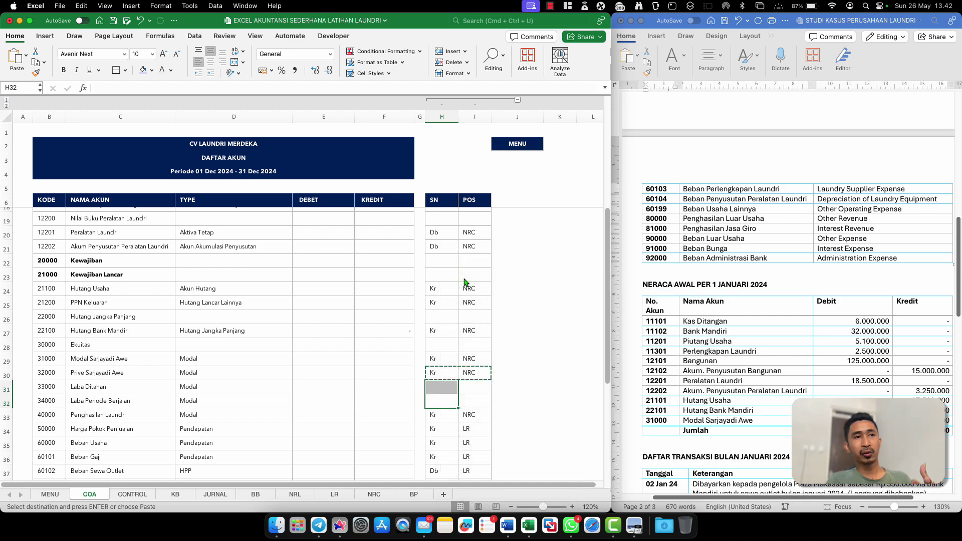
{"action": "left_click", "coordinate": [423, 413]}
{"action": "key", "text": "Escape"}
{"action": "left_click", "coordinate": [278, 427]}
{"action": "left_click", "coordinate": [202, 364]}
{"action": "scroll", "coordinate": [201, 365], "scroll_direction": "down", "scroll_amount": 5}
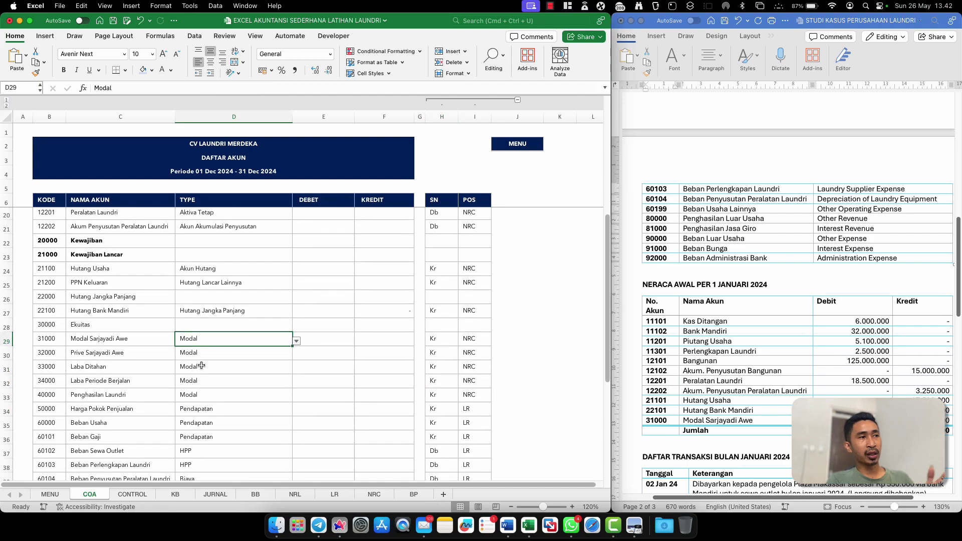
{"action": "scroll", "coordinate": [201, 365], "scroll_direction": "down", "scroll_amount": 2}
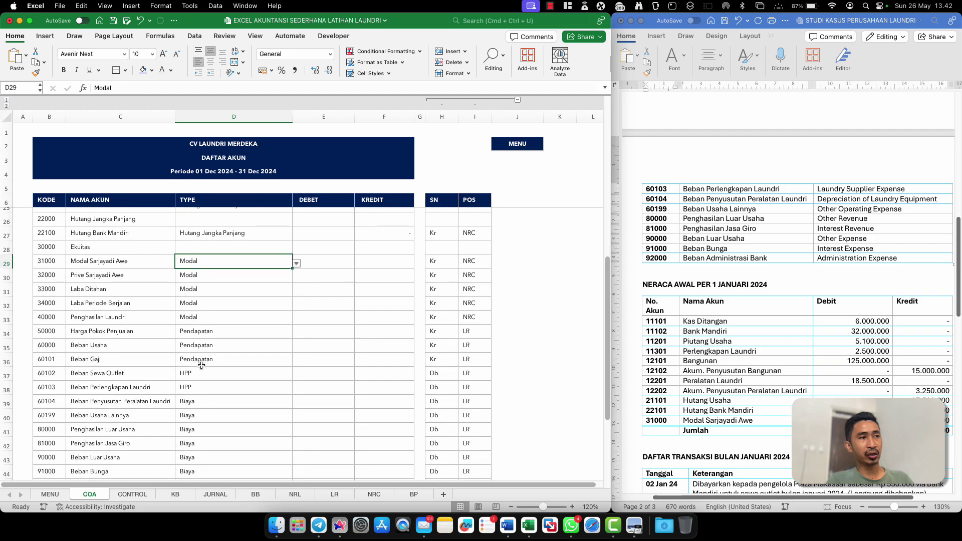
Set the account type of 40000 Penghasilan Laundri to Pendapatan
{"action": "scroll", "coordinate": [201, 365], "scroll_direction": "down", "scroll_amount": 1}
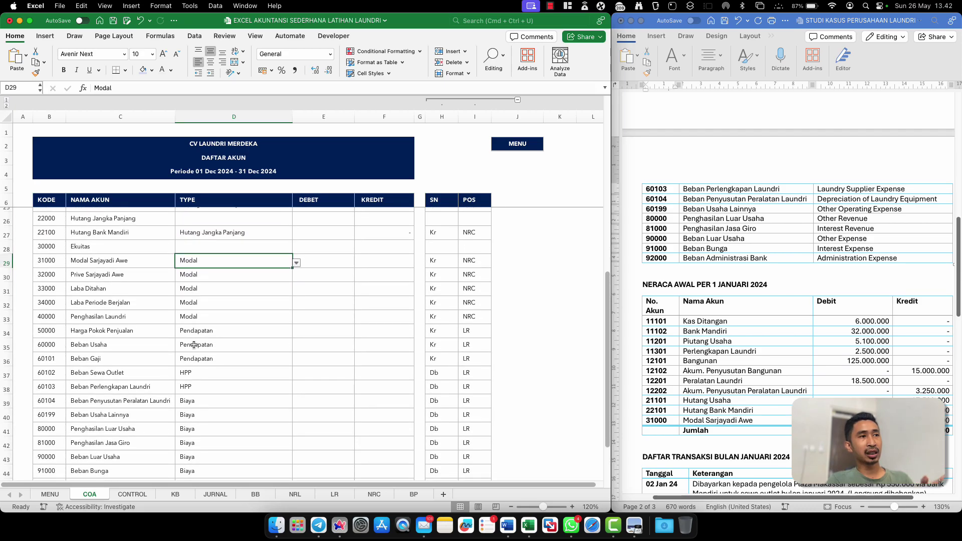
{"action": "left_click", "coordinate": [97, 321]}
{"action": "left_click", "coordinate": [49, 317]}
{"action": "left_click", "coordinate": [102, 317]}
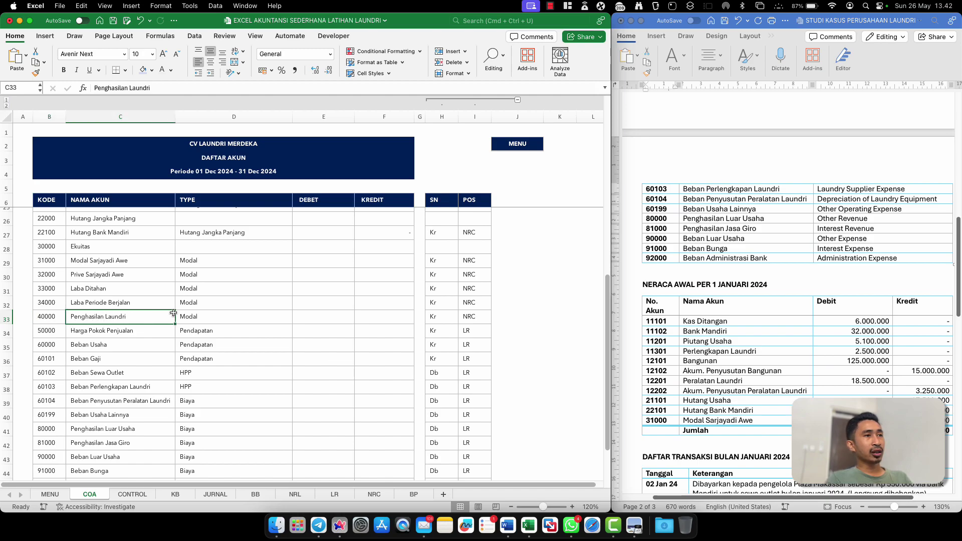
{"action": "left_click", "coordinate": [205, 316]}
{"action": "left_click", "coordinate": [297, 320]}
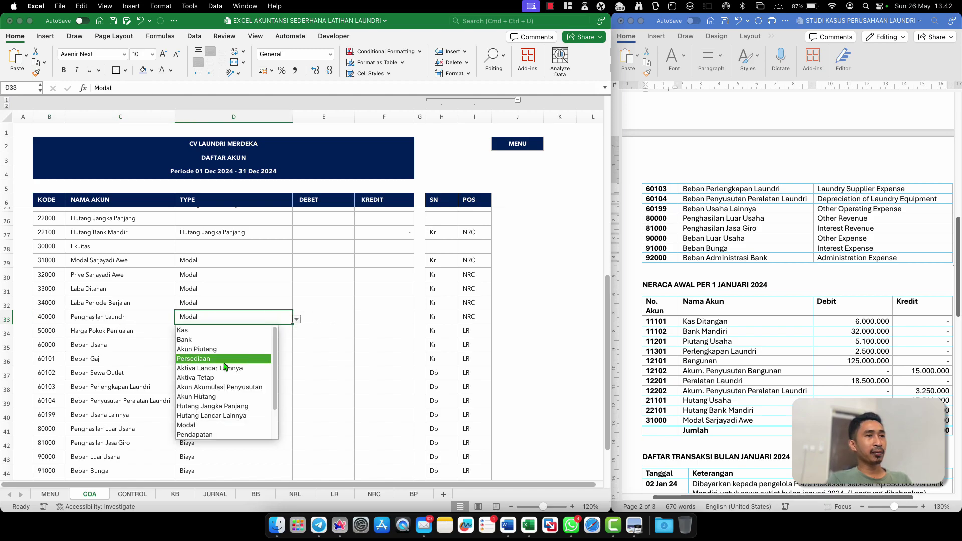
{"action": "left_click", "coordinate": [209, 435]}
Set the account type of 50000 Harga Pokok Penjualan to HPP
{"action": "left_click", "coordinate": [284, 328]}
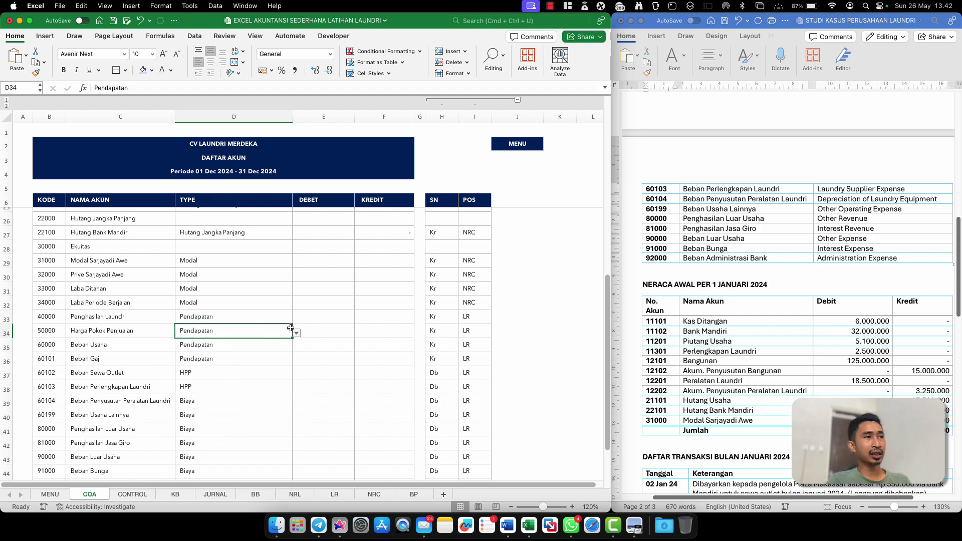
{"action": "left_click", "coordinate": [297, 334]}
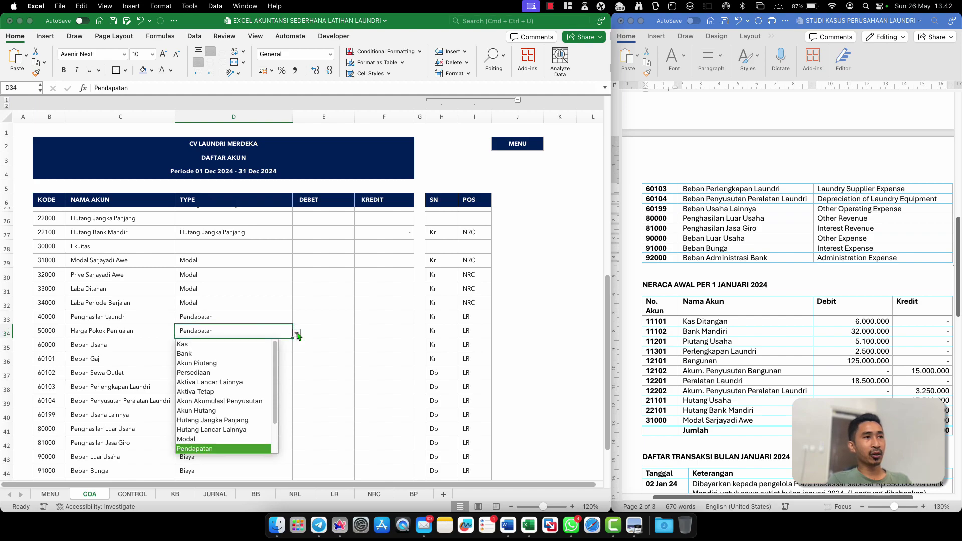
{"action": "left_click", "coordinate": [188, 420]}
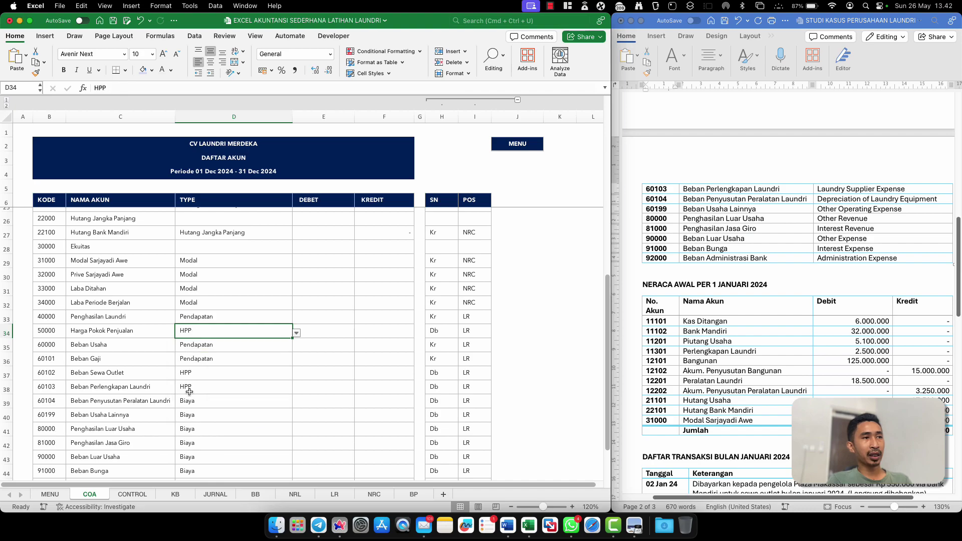
Set the account type of 60000 Beban Usaha to Biaya
{"action": "left_click", "coordinate": [209, 340]}
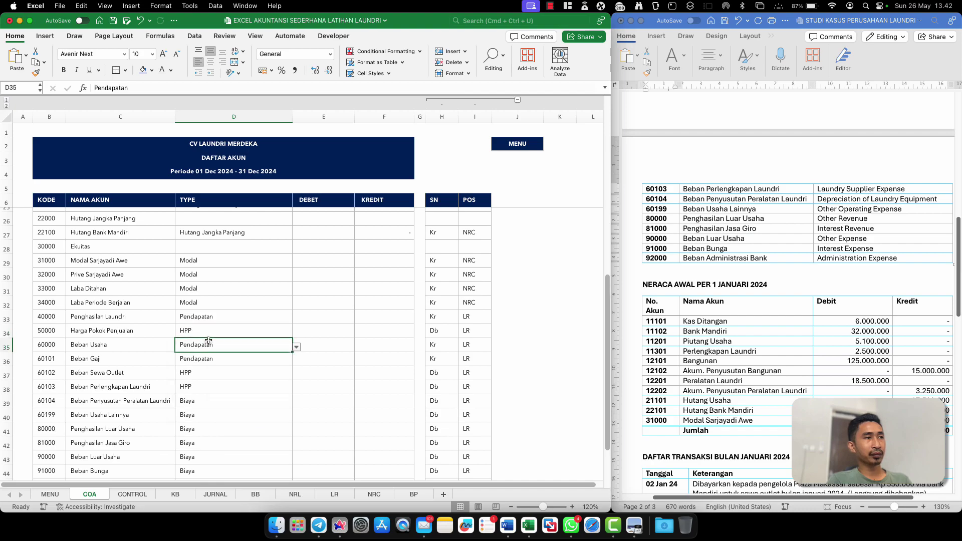
{"action": "left_click", "coordinate": [297, 347]}
{"action": "scroll", "coordinate": [211, 426], "scroll_direction": "down", "scroll_amount": 3}
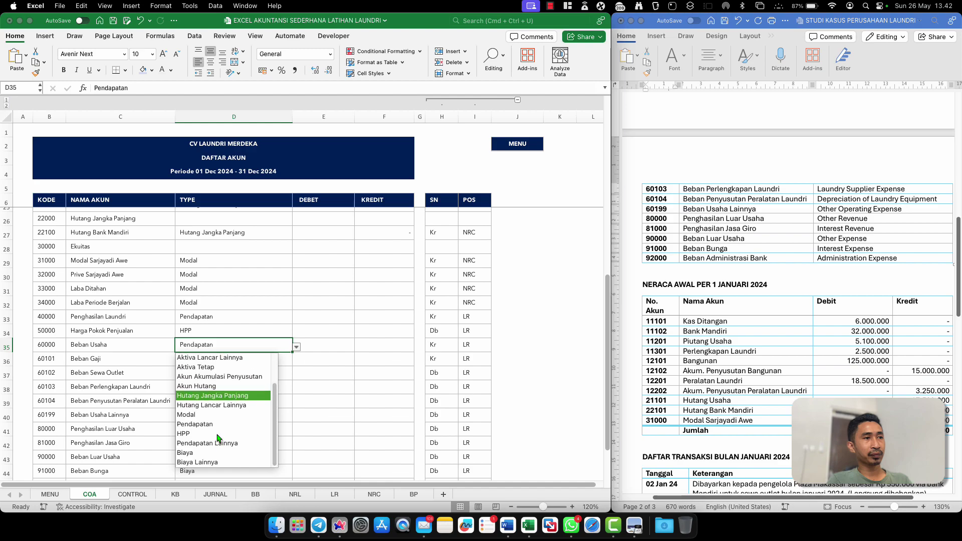
{"action": "scroll", "coordinate": [195, 455], "scroll_direction": "up", "scroll_amount": 3}
{"action": "scroll", "coordinate": [193, 455], "scroll_direction": "down", "scroll_amount": 3}
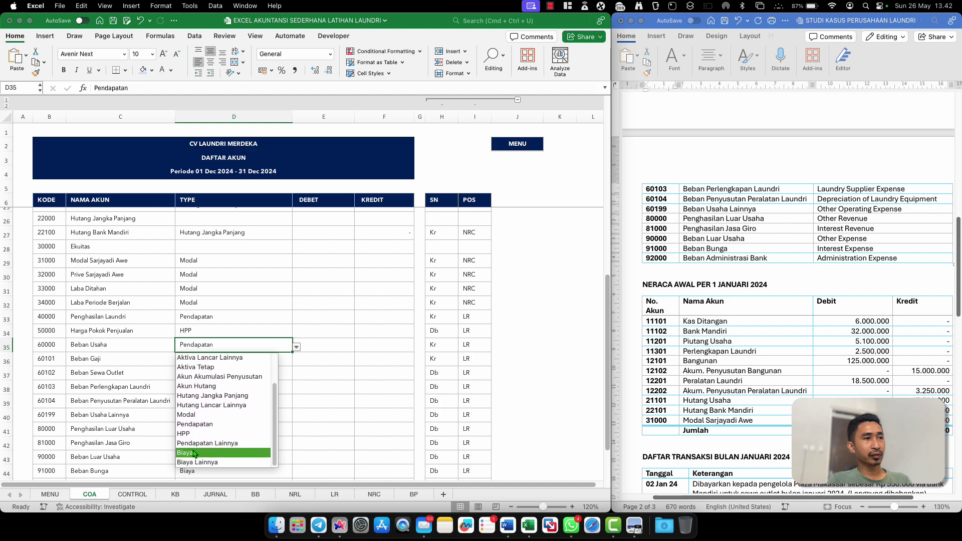
{"action": "left_click", "coordinate": [191, 454]}
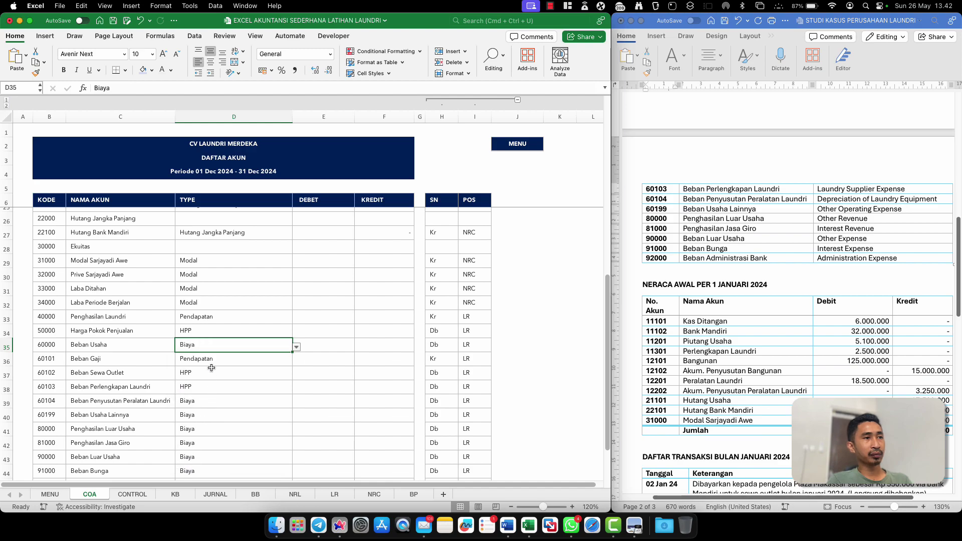
Copy the Biaya type from Beban Usaha to the expense accounts 60101 through 60199
{"action": "key", "text": "super+c"}
{"action": "key", "text": "Down"}
{"action": "key", "text": "shift+Down"}
{"action": "key", "text": "shift+Down"}
{"action": "key", "text": "shift+Down"}
{"action": "key", "text": "shift+Down"}
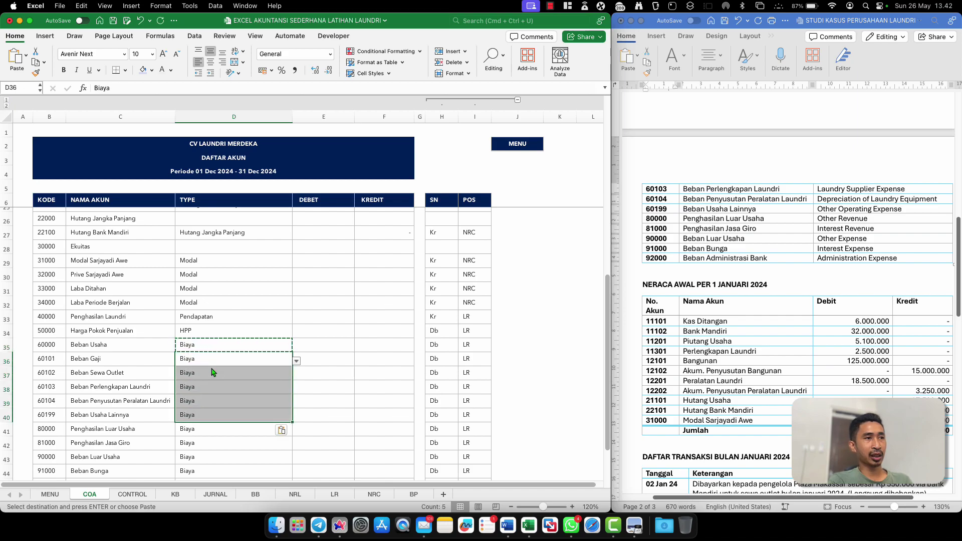
{"action": "key", "text": "super+v"}
{"action": "left_click", "coordinate": [205, 412]}
{"action": "key", "text": "Escape"}
Set the account type of 80000 Penghasilan Luar Usaha to Pendapatan Lainnya
{"action": "left_click", "coordinate": [199, 427]}
{"action": "scroll", "coordinate": [198, 429], "scroll_direction": "down", "scroll_amount": 4}
{"action": "scroll", "coordinate": [197, 432], "scroll_direction": "down", "scroll_amount": 1}
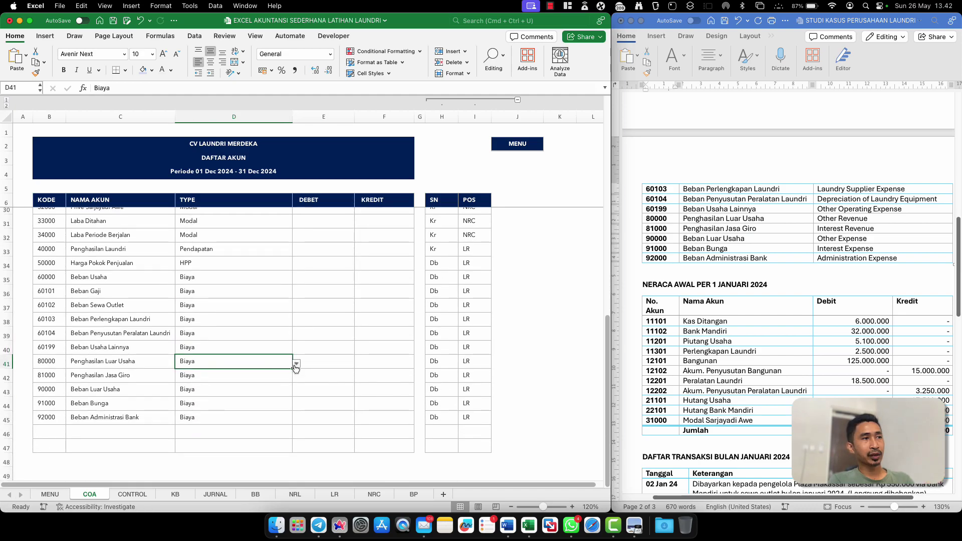
{"action": "left_click", "coordinate": [297, 364]}
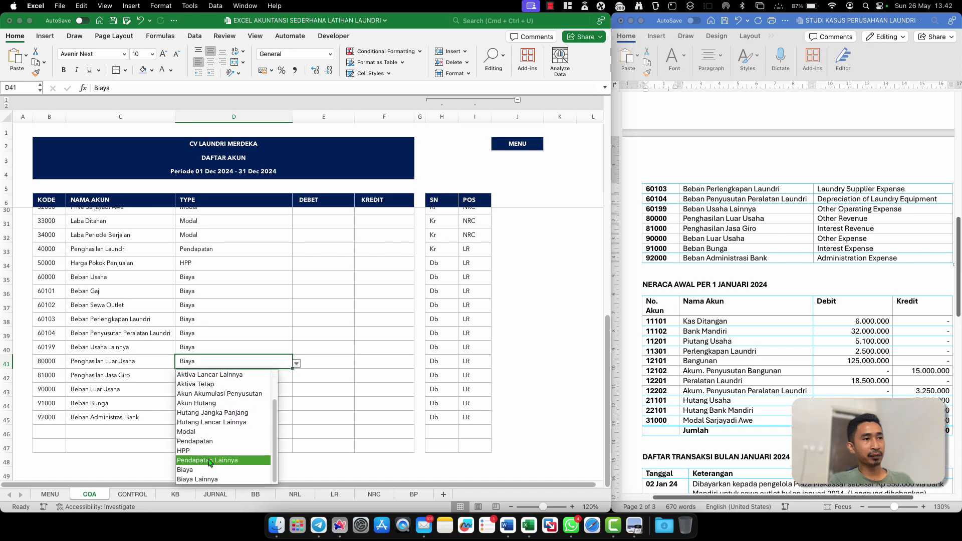
{"action": "left_click", "coordinate": [208, 460]}
Fill the Pendapatan Lainnya type down from account 80000 to 81000 Penghasilan Jasa Giro
{"action": "left_click", "coordinate": [204, 374]}
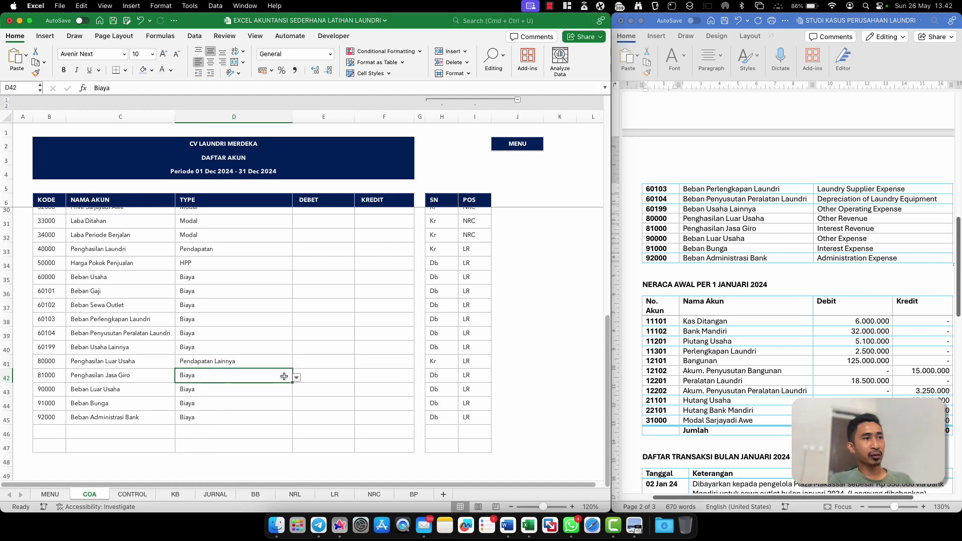
{"action": "left_click", "coordinate": [268, 360]}
{"action": "key", "text": "Up"}
{"action": "key", "text": "Down"}
{"action": "key", "text": "Down"}
{"action": "key", "text": "ctrl+d"}
Clear the account type of the header accounts 80000 Penghasilan Luar Usaha, 60000 Beban Usaha and 90000 Beban Luar Usaha
{"action": "left_click", "coordinate": [224, 363]}
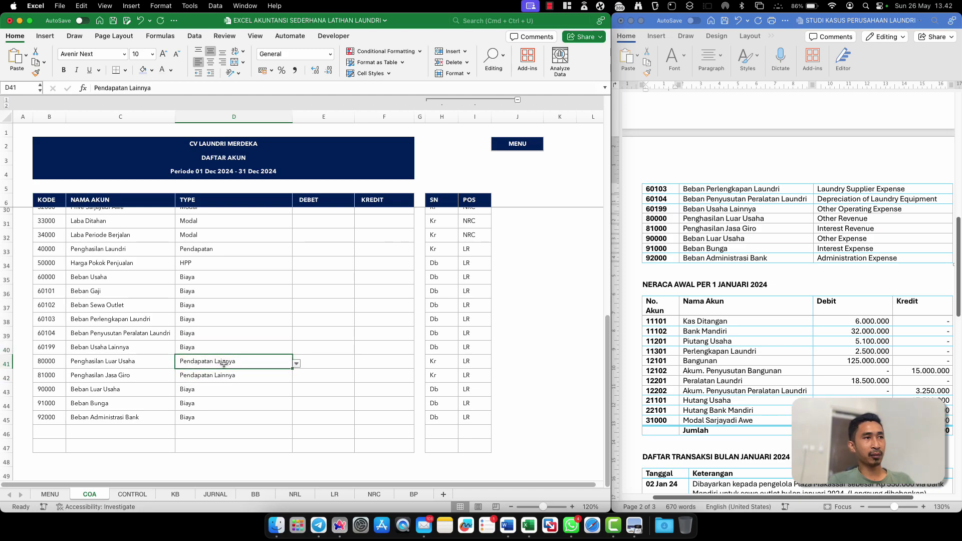
{"action": "key", "text": "Delete"}
{"action": "left_click", "coordinate": [200, 280]}
{"action": "key", "text": "Delete"}
{"action": "left_click", "coordinate": [240, 385]}
{"action": "left_click", "coordinate": [296, 392]}
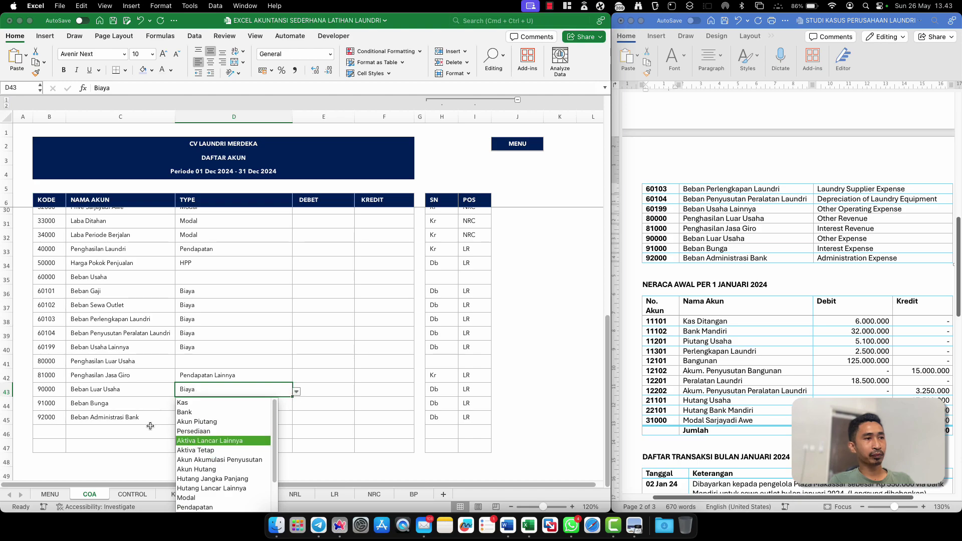
{"action": "key", "text": "Escape"}
{"action": "key", "text": "Delete"}
Set 91000 Beban Bunga to the Biaya Lainnya type and fill it down to 92000 Beban Administrasi Bank
{"action": "left_click", "coordinate": [218, 412]}
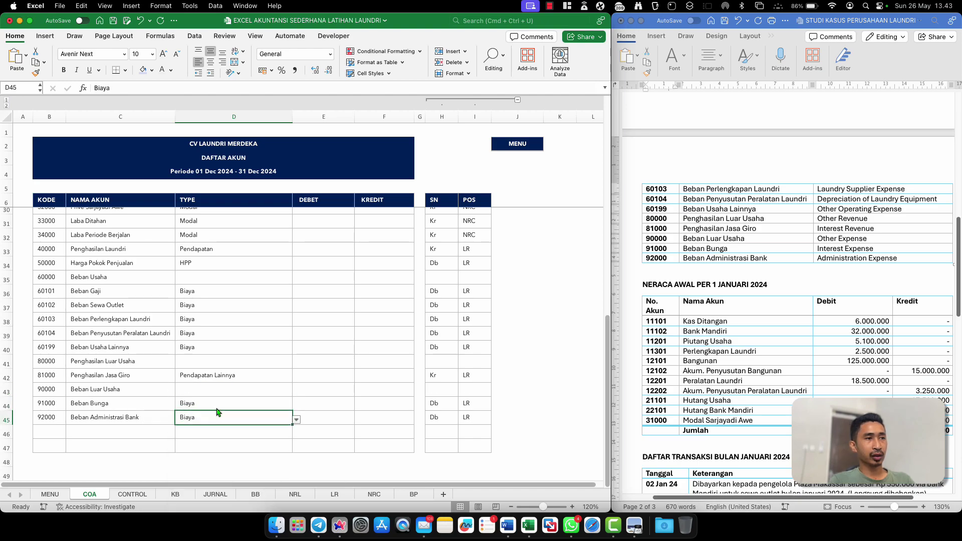
{"action": "left_click", "coordinate": [227, 406]}
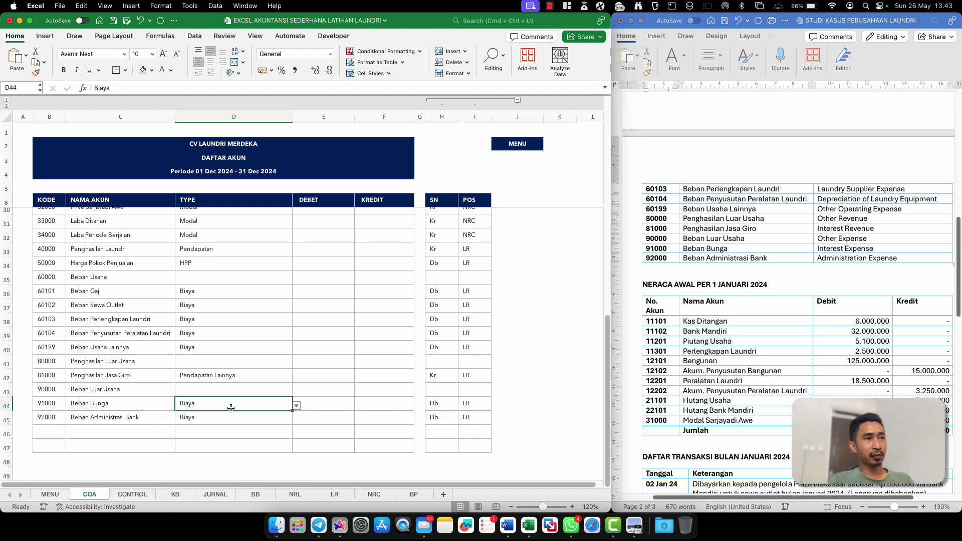
{"action": "left_click", "coordinate": [297, 405]}
{"action": "scroll", "coordinate": [320, 481], "scroll_direction": "down", "scroll_amount": 3}
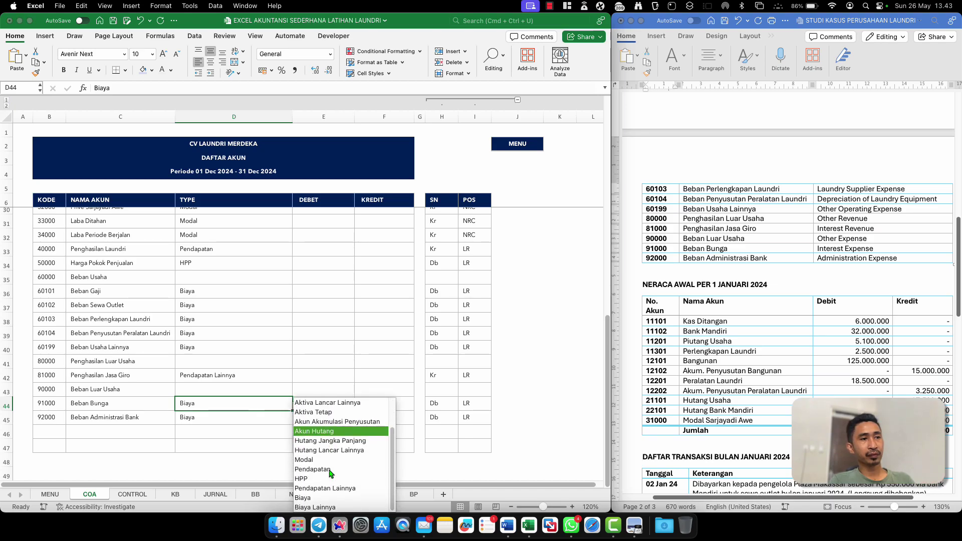
{"action": "left_click", "coordinate": [319, 508]}
{"action": "left_click", "coordinate": [210, 418]}
{"action": "key", "text": "super+d"}
{"action": "left_click", "coordinate": [270, 401]}
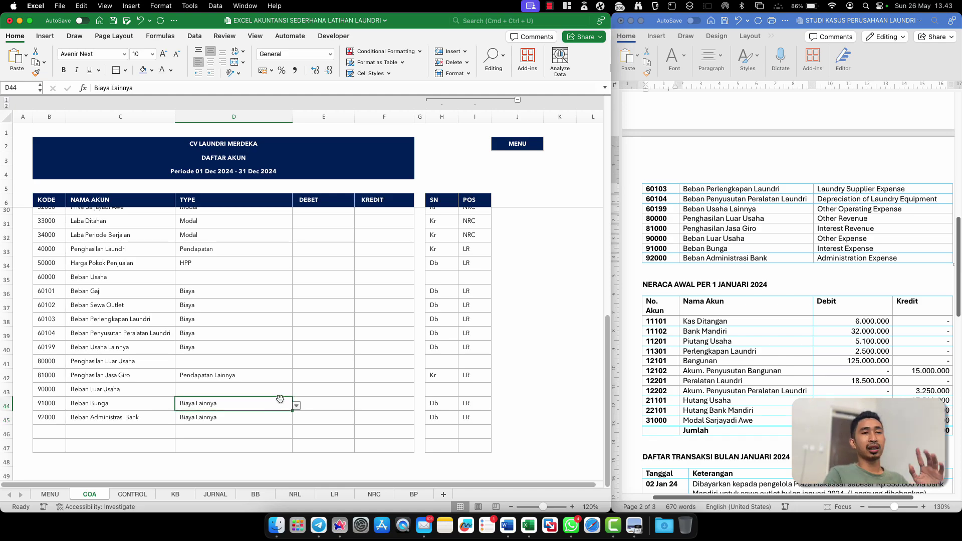
Examine the liability and equity rows of the chart of accounts alongside the opening balance table in the case study document
{"action": "left_click", "coordinate": [332, 296]}
{"action": "scroll", "coordinate": [829, 325], "scroll_direction": "down", "scroll_amount": 1}
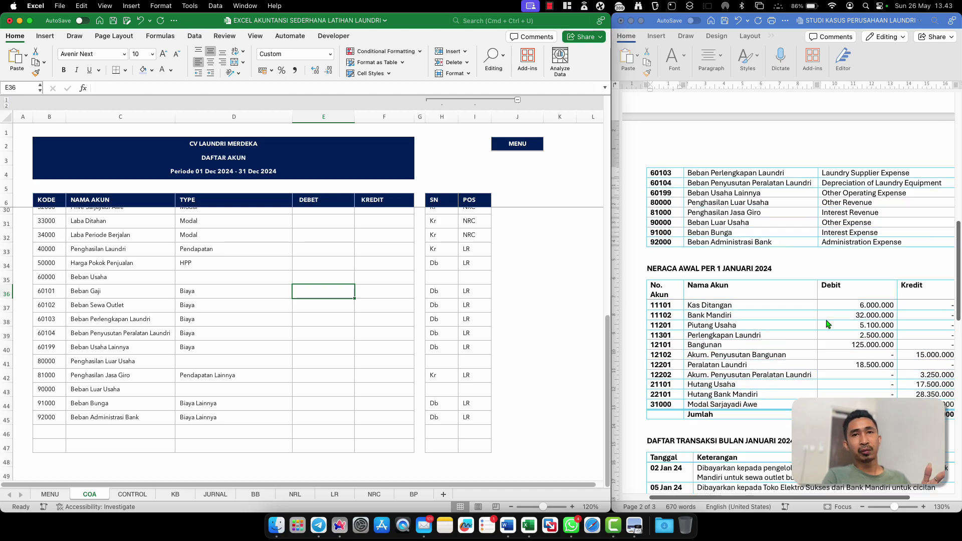
{"action": "scroll", "coordinate": [342, 277], "scroll_direction": "up", "scroll_amount": 1}
{"action": "scroll", "coordinate": [340, 276], "scroll_direction": "up", "scroll_amount": 3}
{"action": "key", "text": "Up"}
{"action": "key", "text": "Up"}
{"action": "key", "text": "Up"}
{"action": "key", "text": "Up"}
{"action": "key", "text": "Up"}
{"action": "key", "text": "Up"}
{"action": "key", "text": "Up"}
{"action": "key", "text": "Up"}
{"action": "key", "text": "Up"}
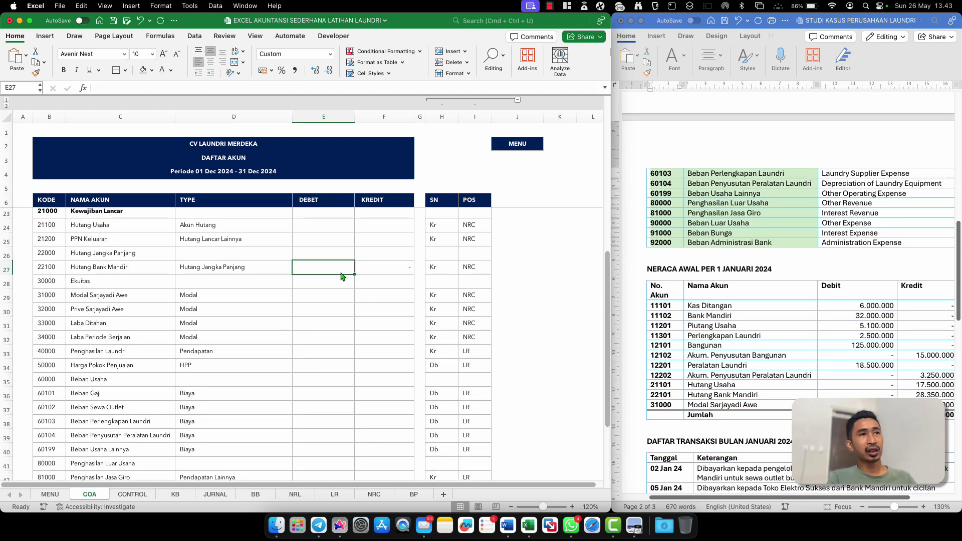
{"action": "left_click", "coordinate": [792, 317]}
{"action": "left_click", "coordinate": [366, 319]}
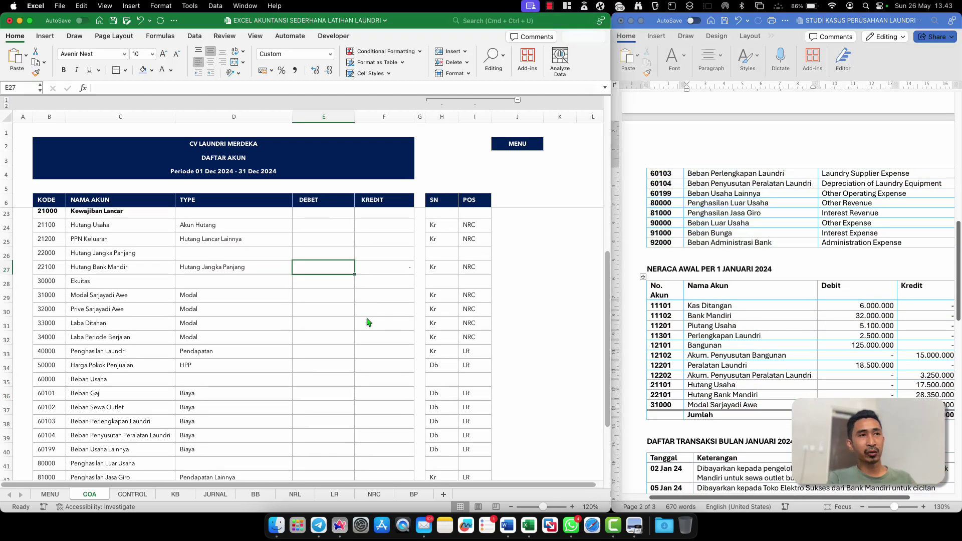
{"action": "left_click", "coordinate": [274, 335]}
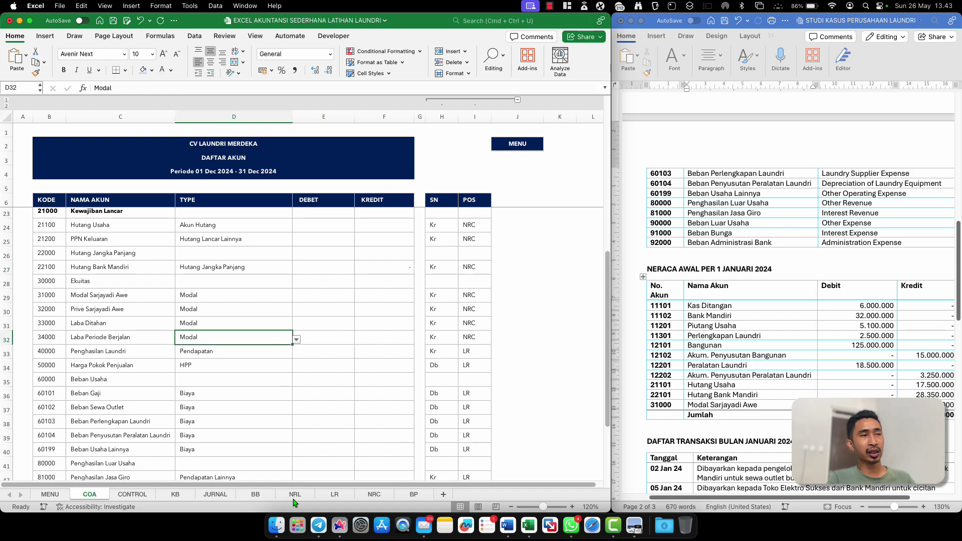
Open the NRL sheet and check its account list for the equity accounts added after 32000
{"action": "left_click", "coordinate": [295, 496]}
{"action": "left_click", "coordinate": [234, 496]}
{"action": "left_click", "coordinate": [289, 496]}
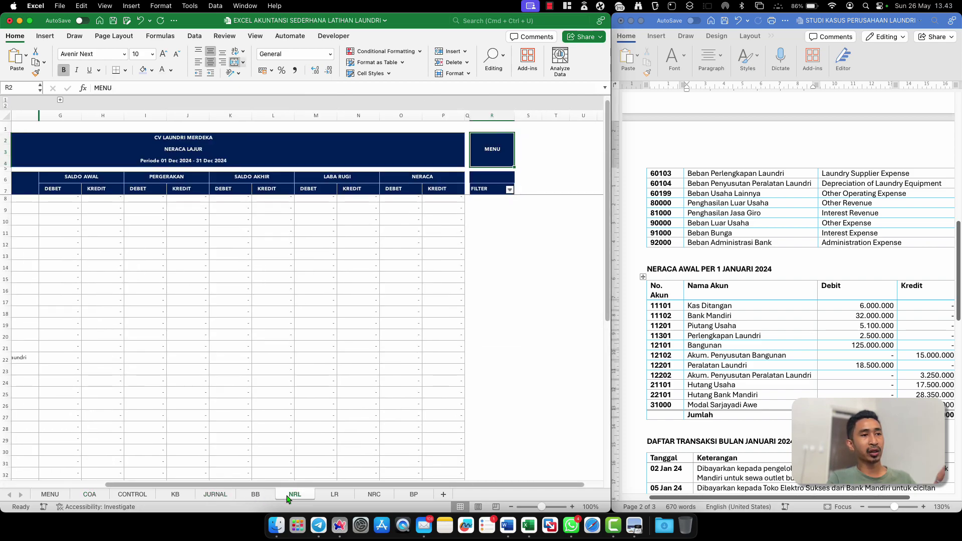
{"action": "scroll", "coordinate": [215, 354], "scroll_direction": "down", "scroll_amount": 8}
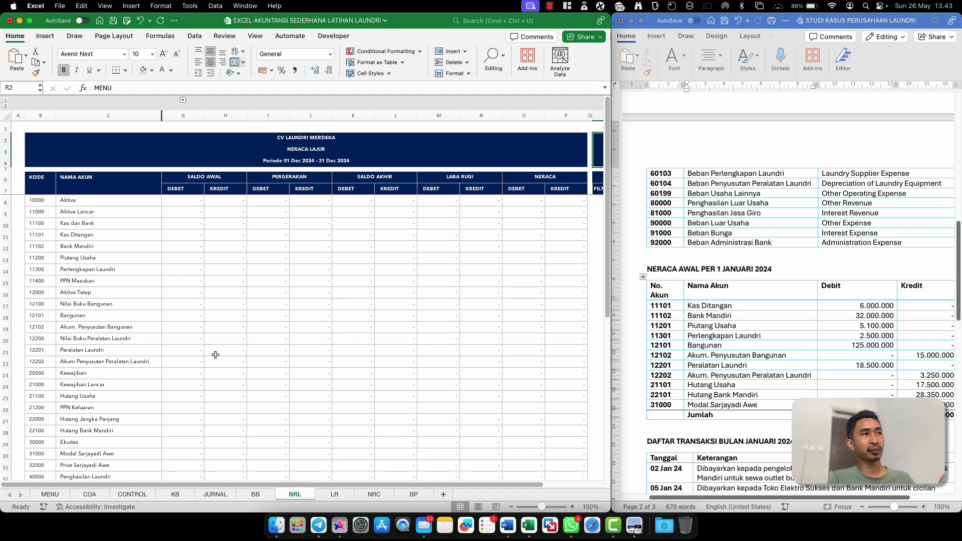
{"action": "left_click", "coordinate": [79, 401]}
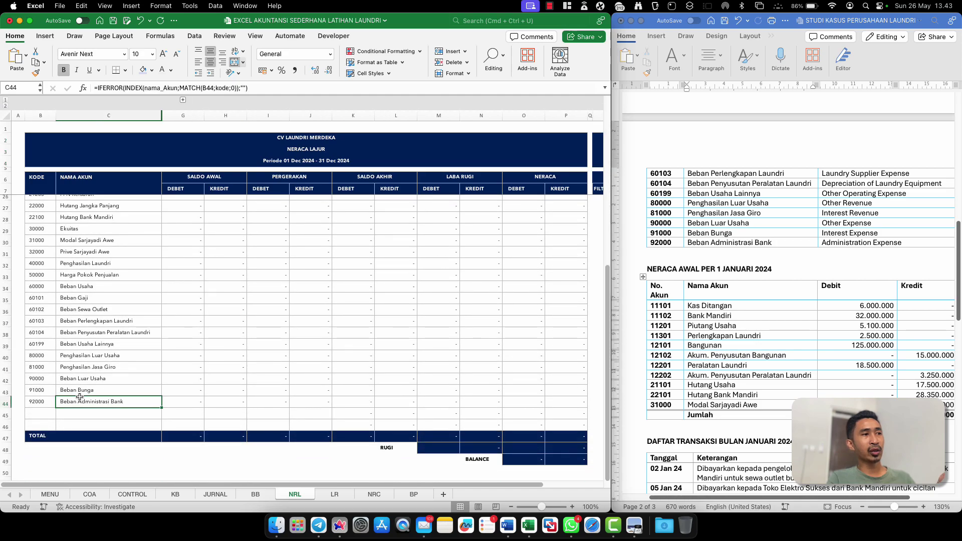
{"action": "scroll", "coordinate": [79, 397], "scroll_direction": "up", "scroll_amount": 5}
{"action": "scroll", "coordinate": [43, 362], "scroll_direction": "down", "scroll_amount": 1}
{"action": "left_click", "coordinate": [37, 362]}
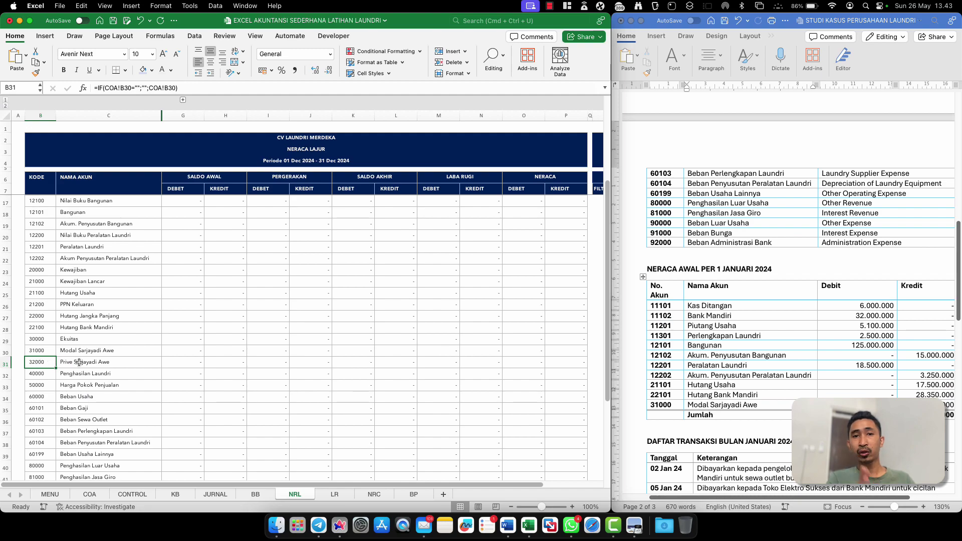
{"action": "left_click", "coordinate": [42, 351], "text": "shift"}
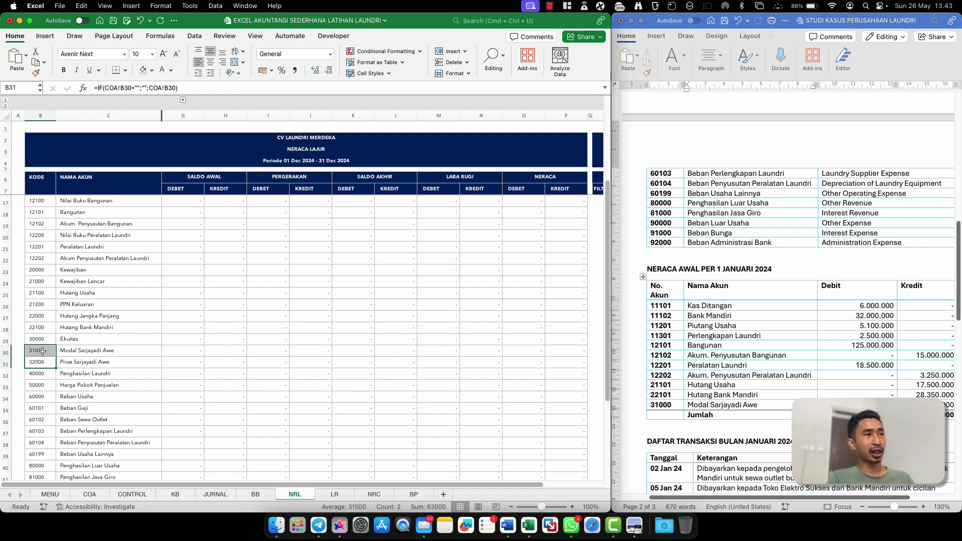
Insert two entire rows above account 40000 Penghasilan Laundri in the NRL sheet
{"action": "left_click", "coordinate": [43, 376]}
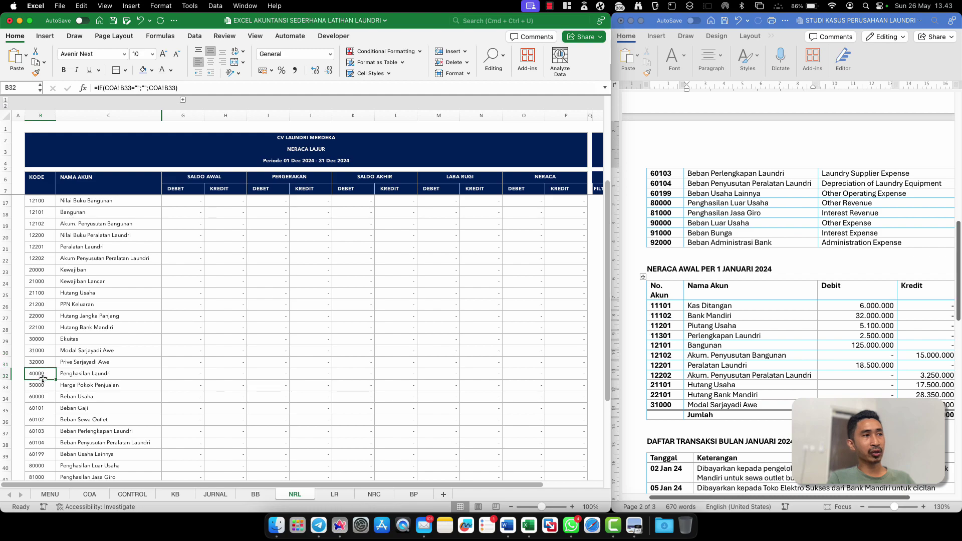
{"action": "left_click", "coordinate": [43, 388], "text": "shift"}
{"action": "right_click", "coordinate": [44, 389]}
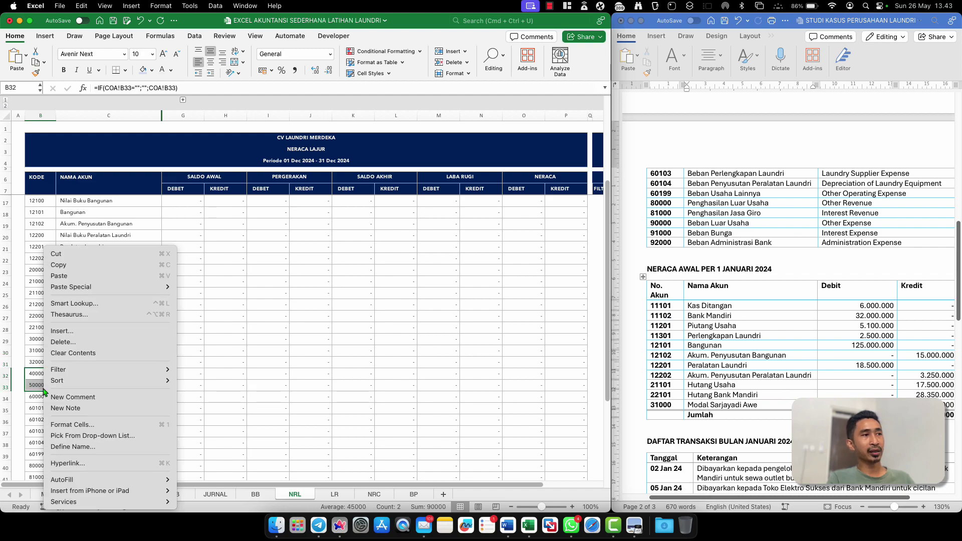
{"action": "left_click", "coordinate": [100, 334]}
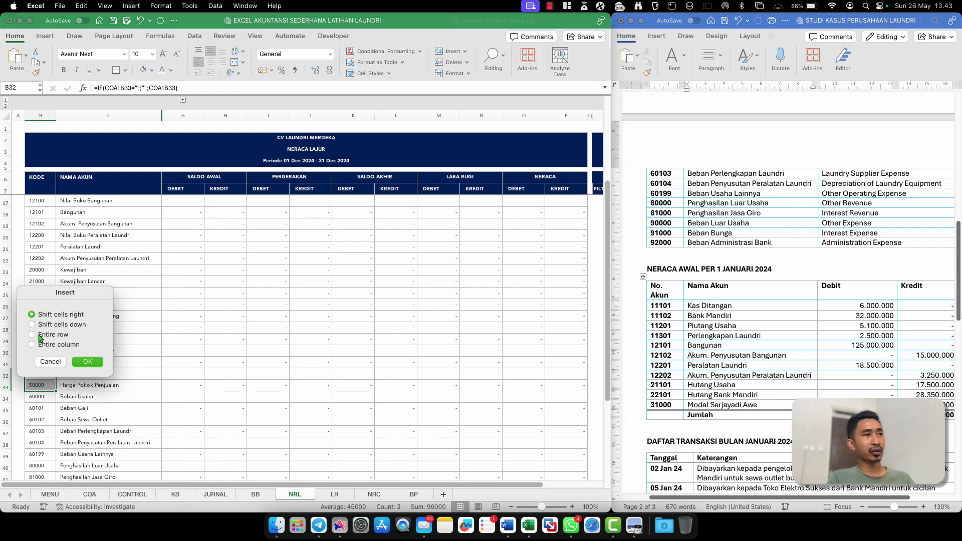
{"action": "left_click", "coordinate": [87, 362]}
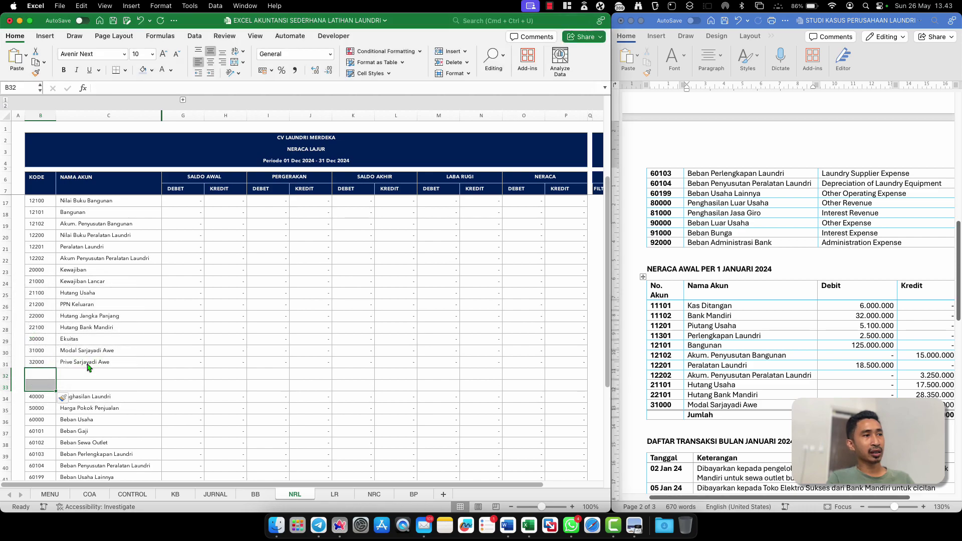
Copy the account 32000 row of the NRL sheet, through its filter column, into the two blank rows above account 40000
{"action": "left_click", "coordinate": [37, 365]}
{"action": "key", "text": "super+shift+Right"}
{"action": "key", "text": "shift+Right"}
{"action": "key", "text": "shift+Right"}
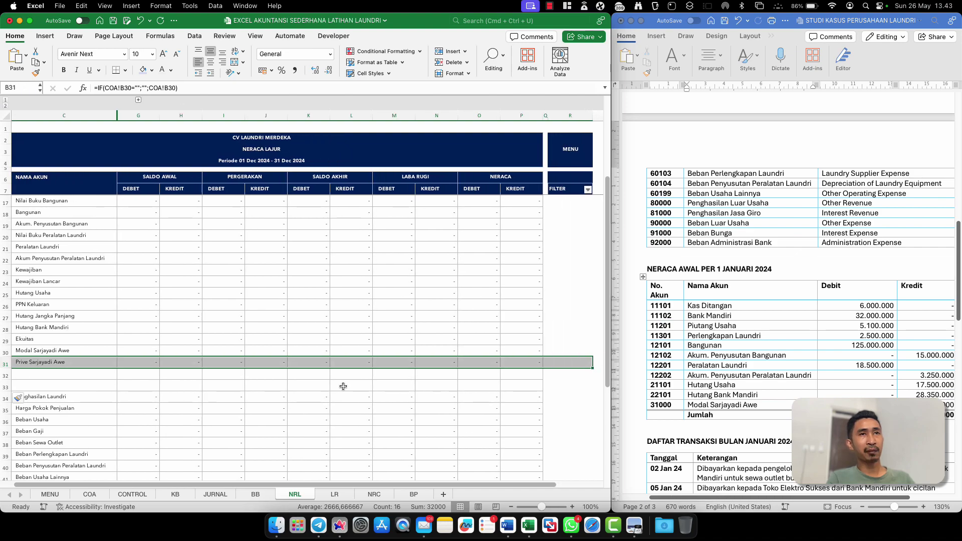
{"action": "right_click", "coordinate": [457, 366]}
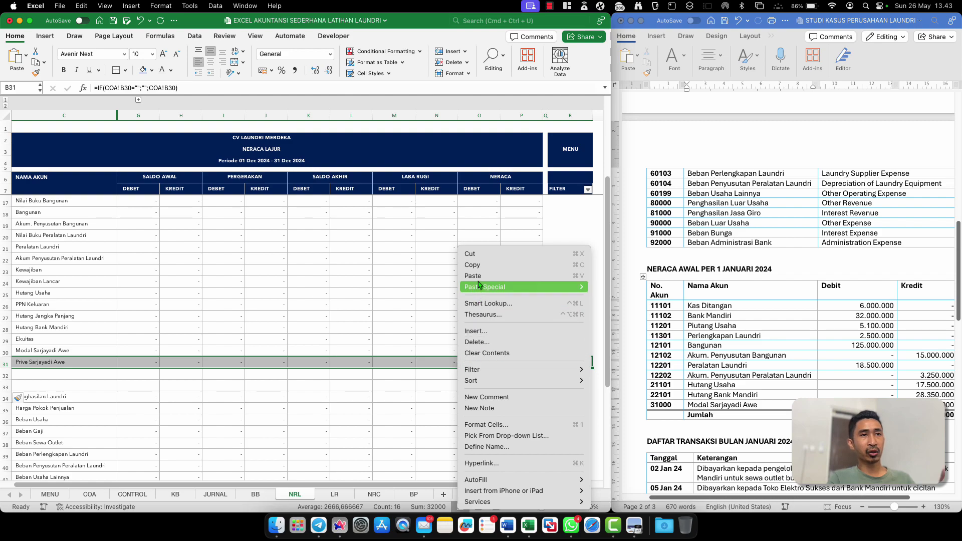
{"action": "left_click", "coordinate": [477, 265]}
{"action": "scroll", "coordinate": [258, 471], "scroll_direction": "left", "scroll_amount": 2}
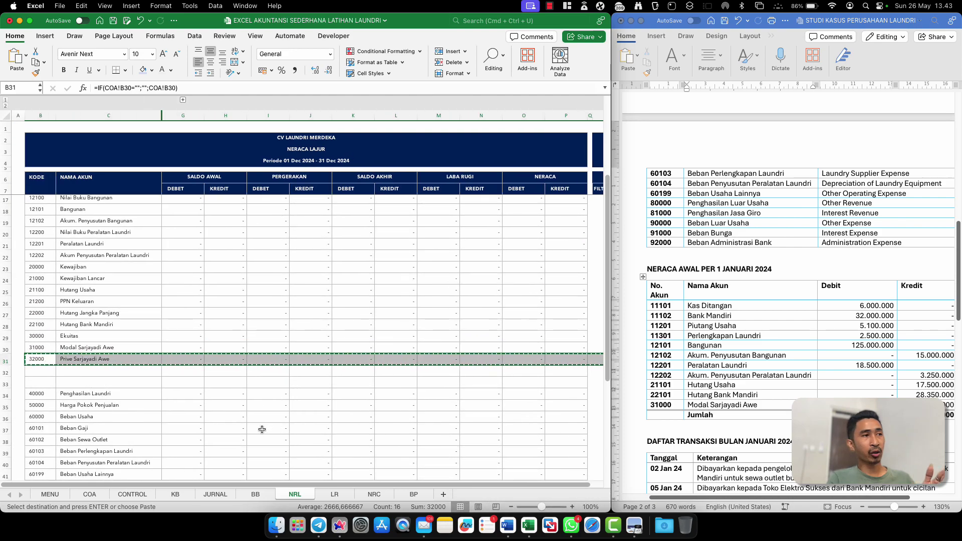
{"action": "left_click_drag", "start_coordinate": [59, 376], "coordinate": [47, 387]}
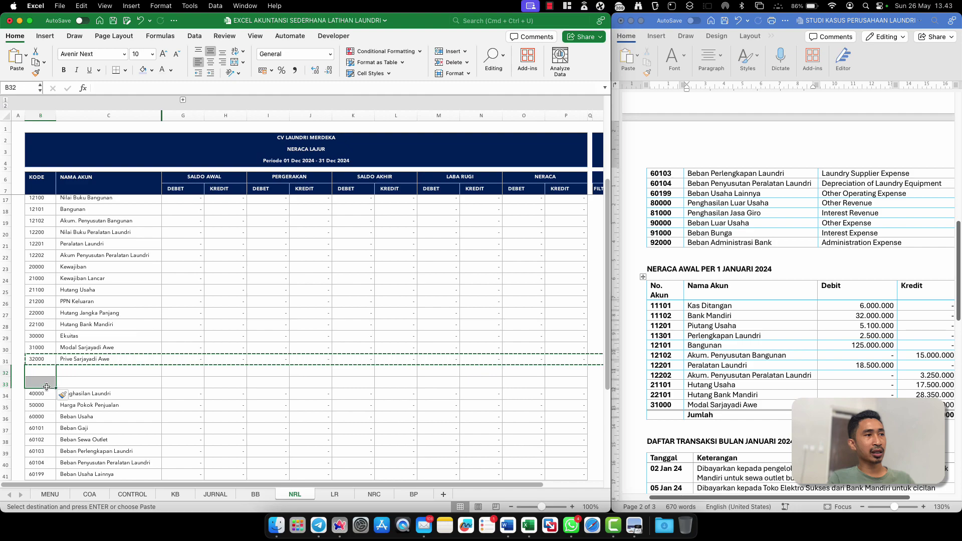
{"action": "right_click", "coordinate": [42, 386]}
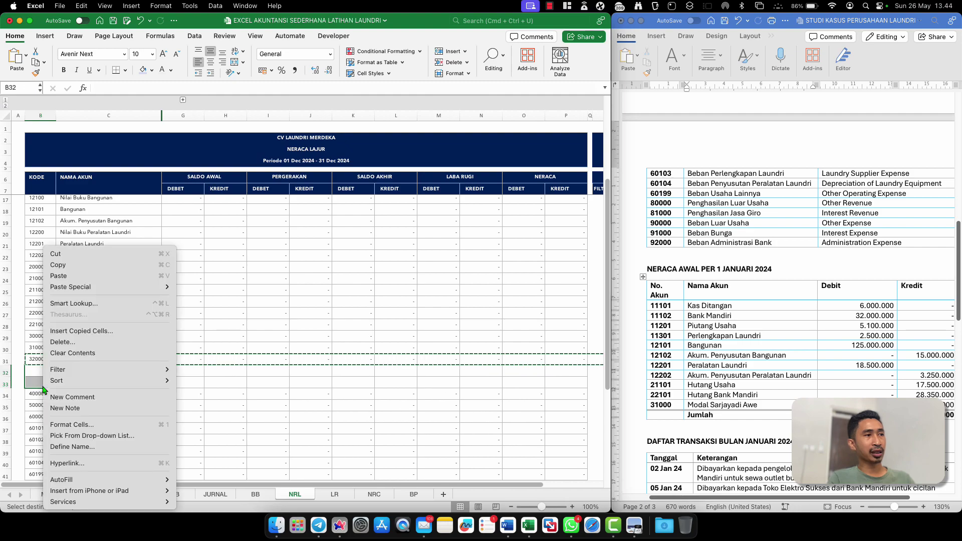
{"action": "left_click", "coordinate": [58, 276]}
{"action": "left_click_drag", "start_coordinate": [88, 374], "coordinate": [93, 385]}
{"action": "scroll", "coordinate": [184, 393], "scroll_direction": "right", "scroll_amount": 5}
{"action": "scroll", "coordinate": [184, 393], "scroll_direction": "left", "scroll_amount": 5}
{"action": "left_click", "coordinate": [201, 393]}
{"action": "key", "text": "Escape"}
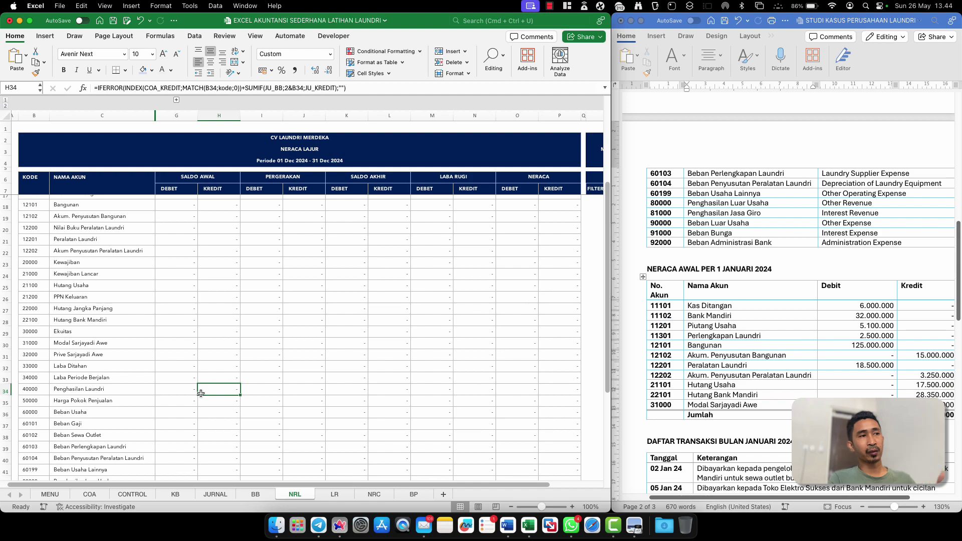
Open the LR sheet and check the account codes and names listed under each profit and loss section
{"action": "left_click", "coordinate": [85, 395]}
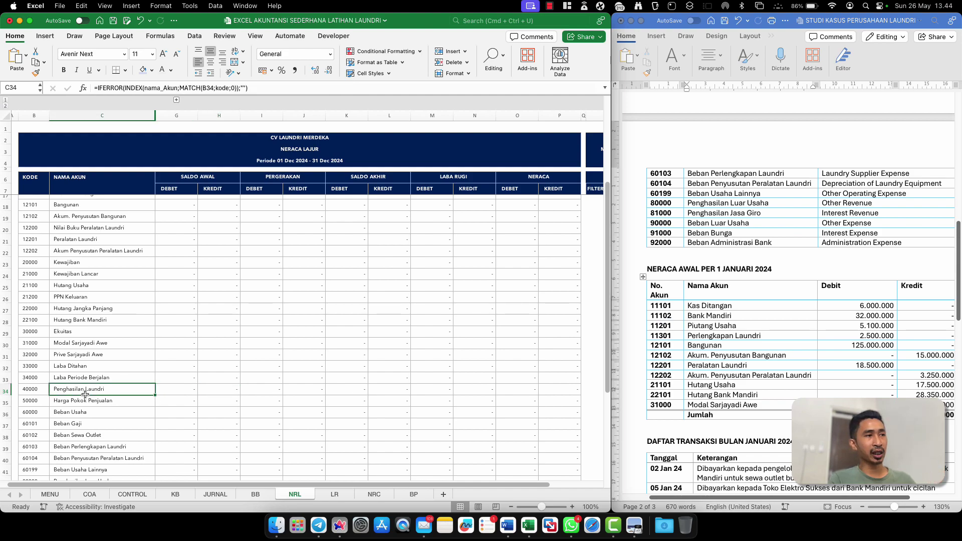
{"action": "left_click", "coordinate": [330, 497]}
{"action": "left_click", "coordinate": [108, 372]}
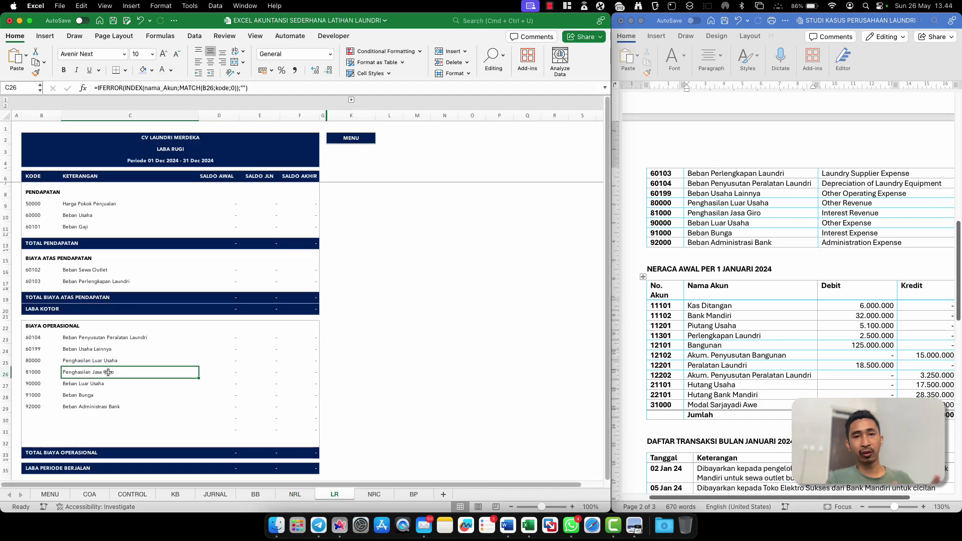
{"action": "left_click", "coordinate": [34, 217]}
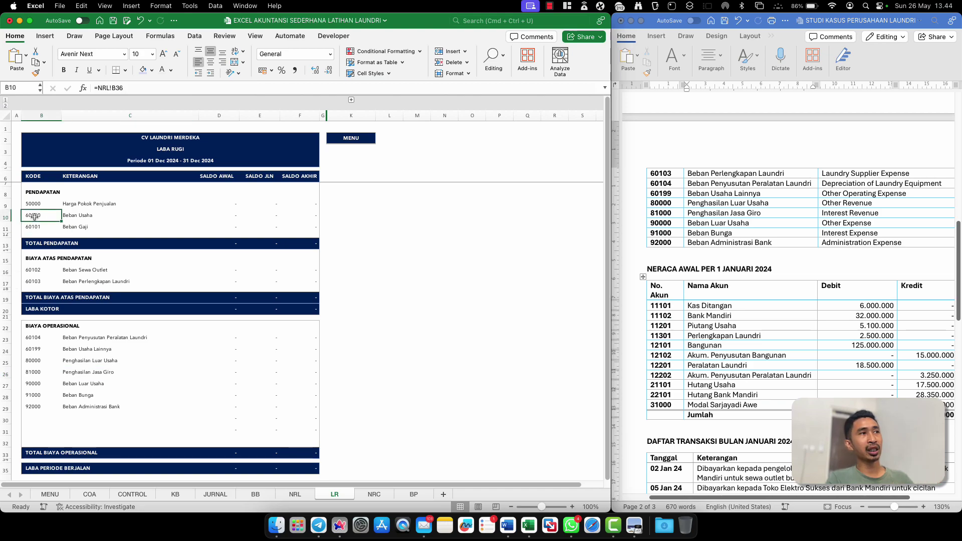
{"action": "left_click", "coordinate": [69, 226]}
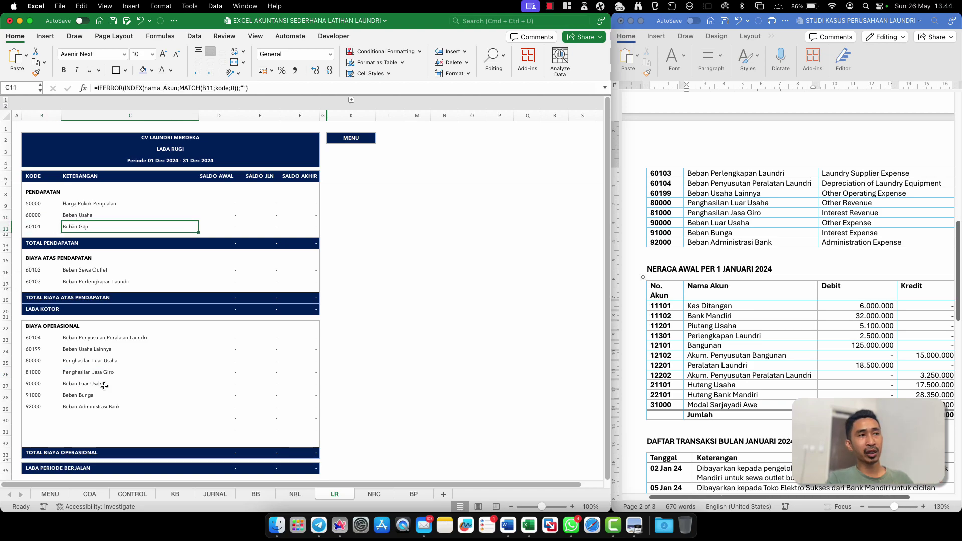
Open the NRC sheet and examine the codes and accounts listed under Aset Lancar
{"action": "left_click", "coordinate": [361, 496]}
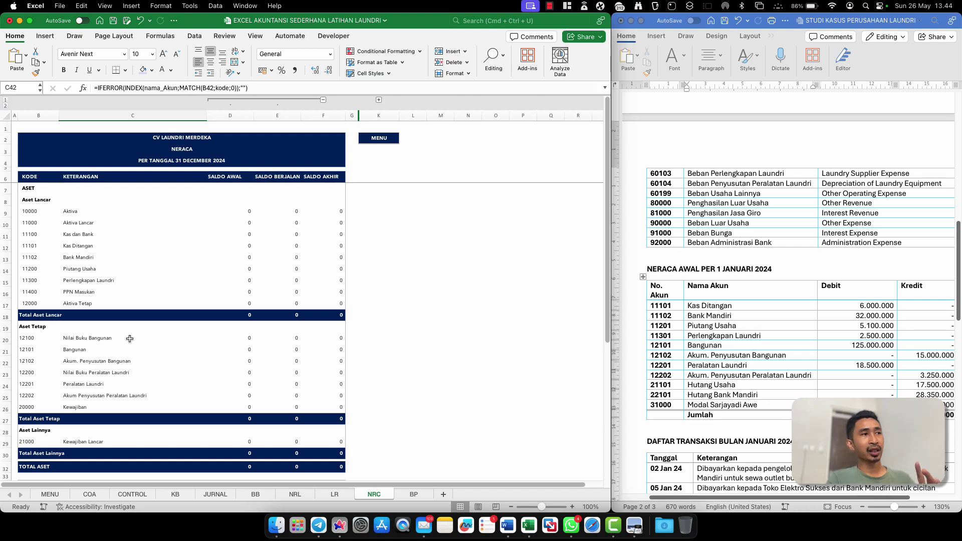
{"action": "left_click", "coordinate": [32, 217]}
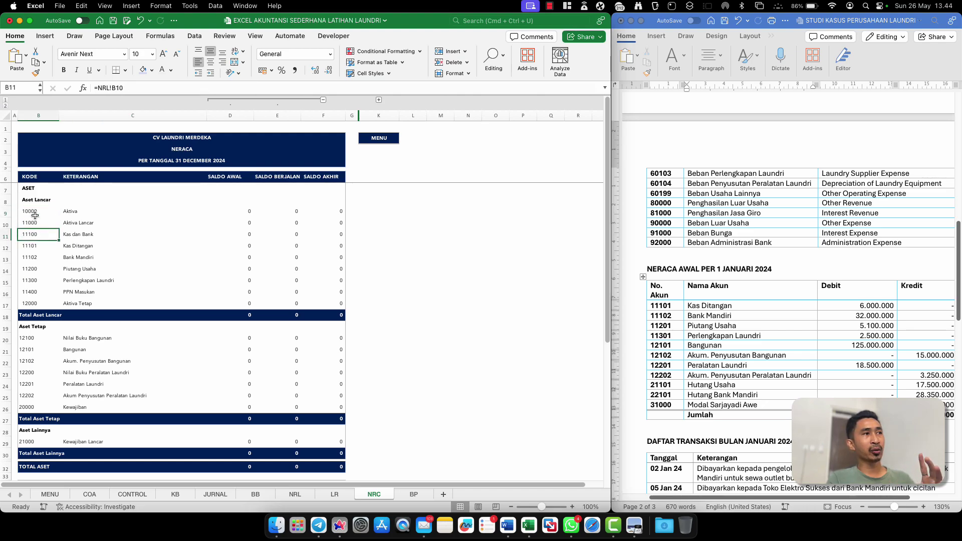
{"action": "left_click", "coordinate": [43, 227]}
{"action": "left_click", "coordinate": [78, 228]}
{"action": "left_click", "coordinate": [68, 259]}
{"action": "left_click", "coordinate": [72, 279]}
{"action": "left_click", "coordinate": [71, 307]}
{"action": "left_click", "coordinate": [65, 280]}
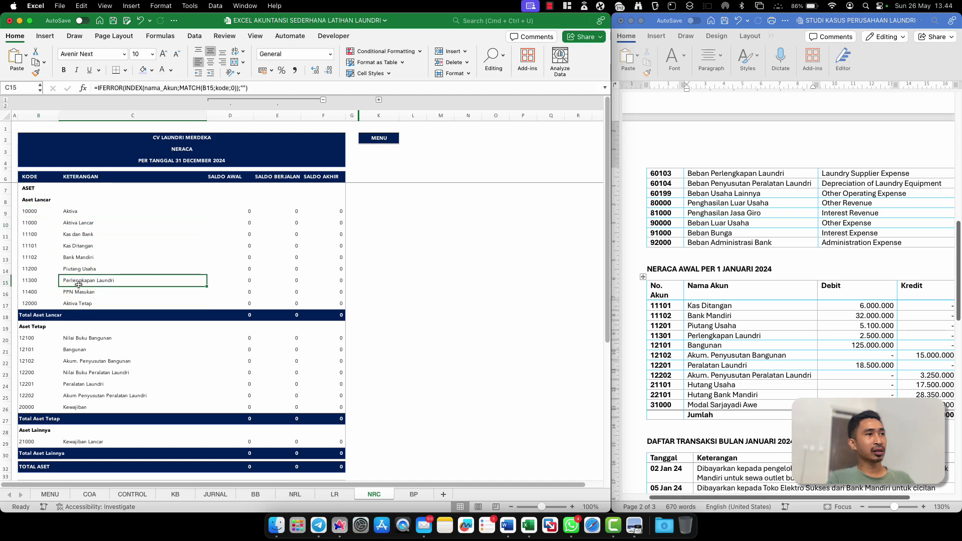
{"action": "left_click", "coordinate": [78, 295]}
{"action": "left_click", "coordinate": [76, 303]}
Clear the 12000 Aktiva Tetap row, including its balances, from the Aset Lancar section of the NRC sheet
{"action": "left_click", "coordinate": [38, 301]}
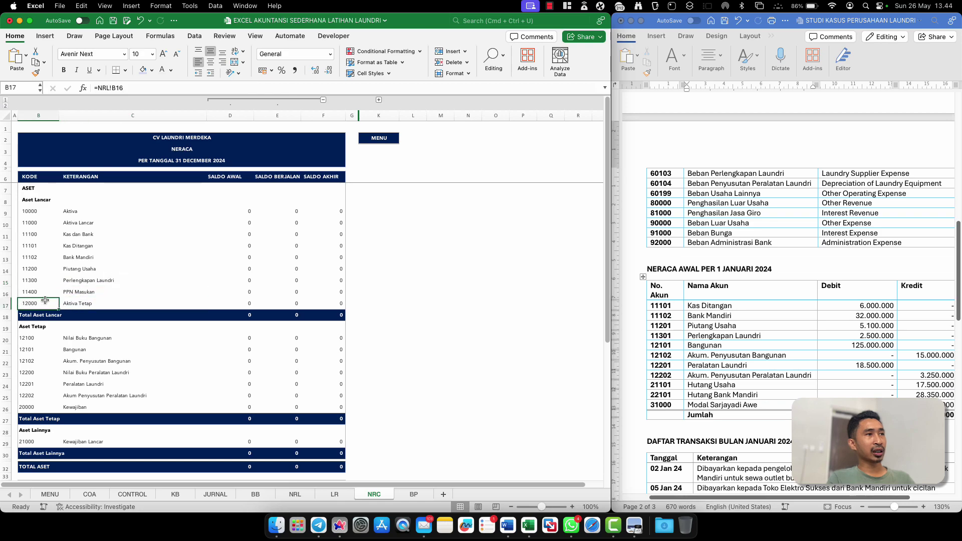
{"action": "left_click", "coordinate": [85, 308], "text": "shift"}
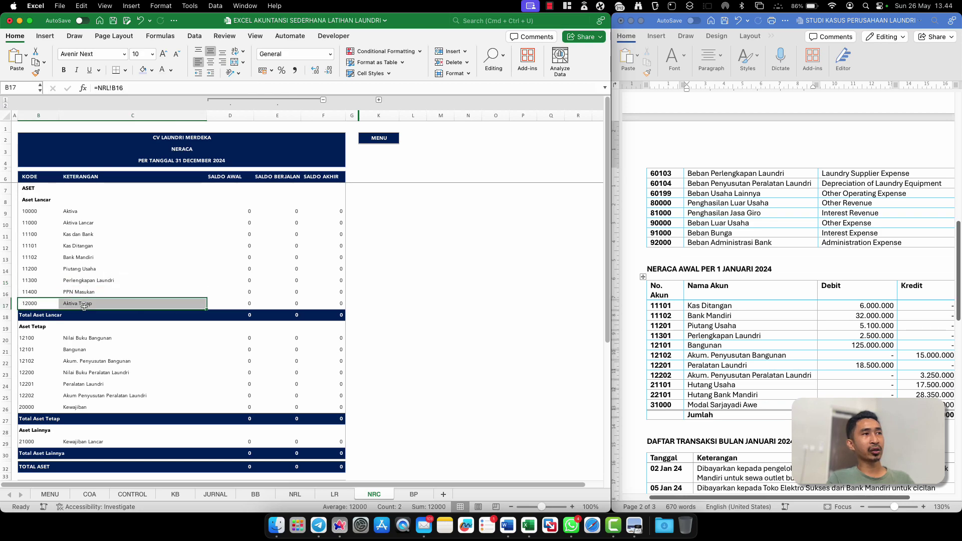
{"action": "key", "text": "shift+Right"}
{"action": "key", "text": "shift+Right"}
{"action": "key", "text": "shift+Right"}
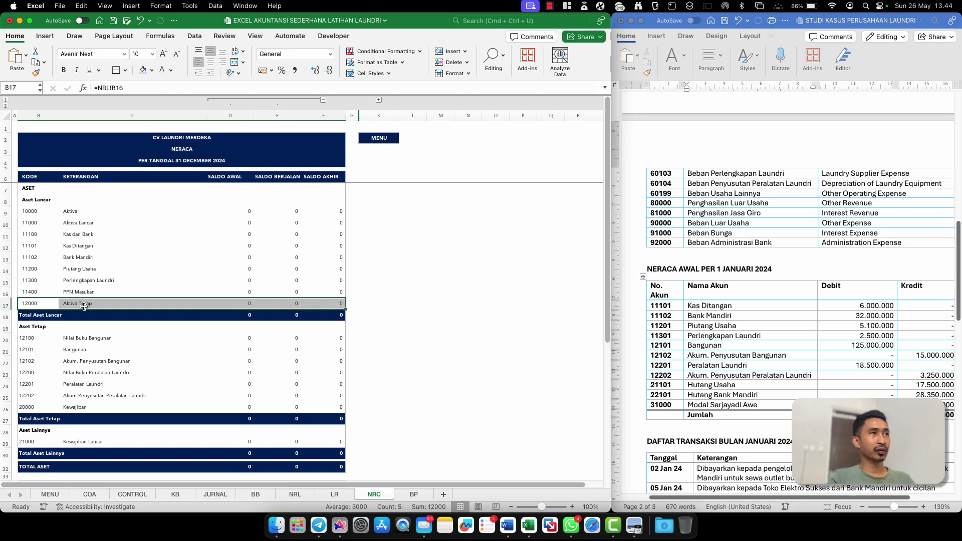
{"action": "key", "text": "Delete"}
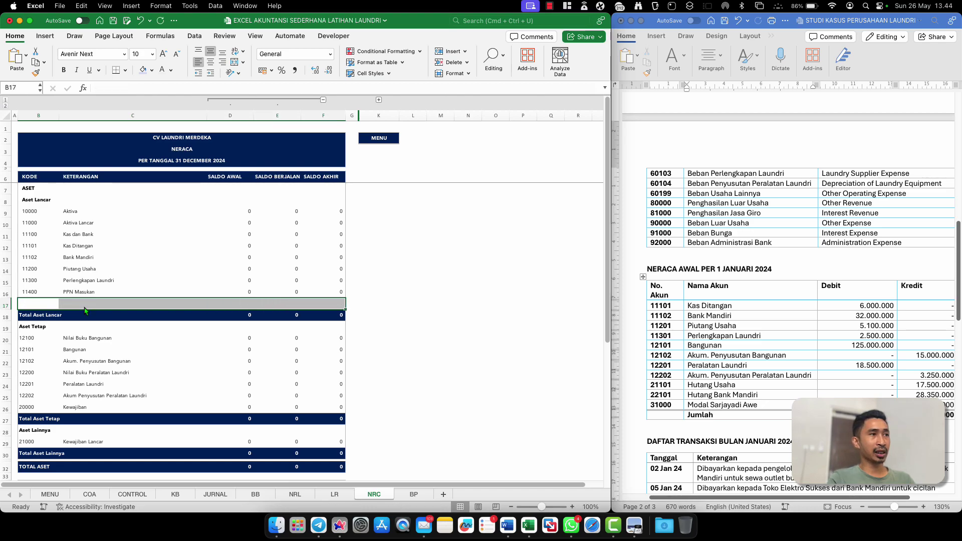
Link the first code cell under Aset Tetap to account 12000 Aktiva Tetap in the NRL sheet (=NRL!B16)
{"action": "left_click", "coordinate": [27, 337]}
{"action": "double_click", "coordinate": [43, 337]}
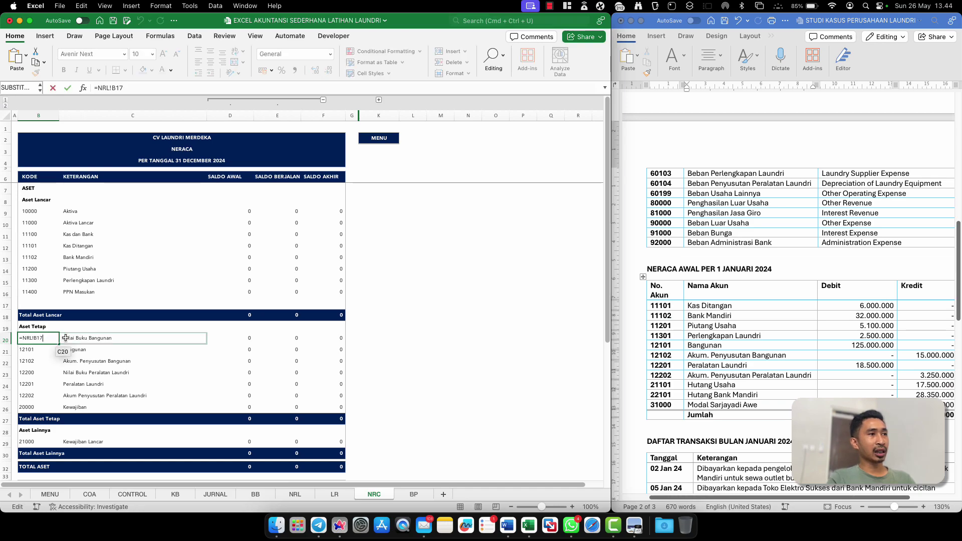
{"action": "key", "text": "Escape"}
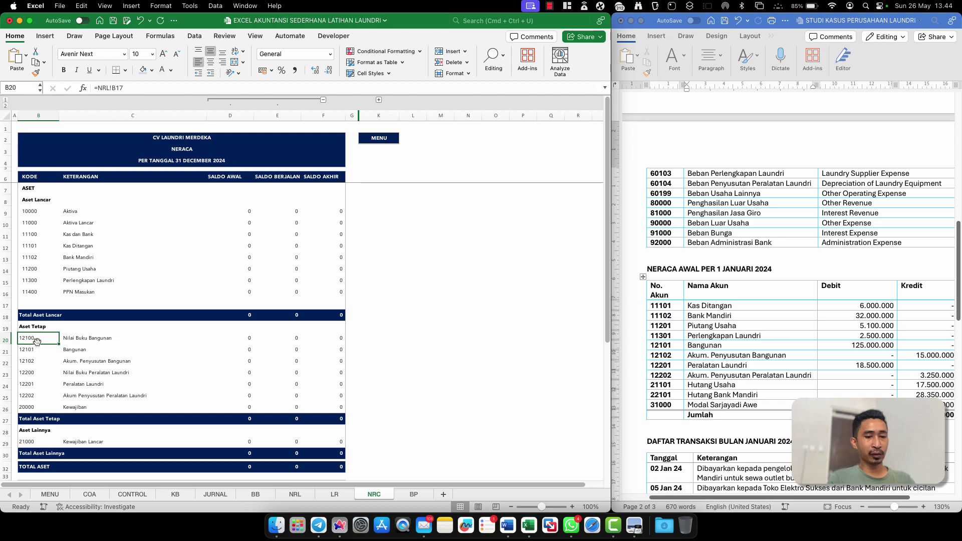
{"action": "type", "text": "="}
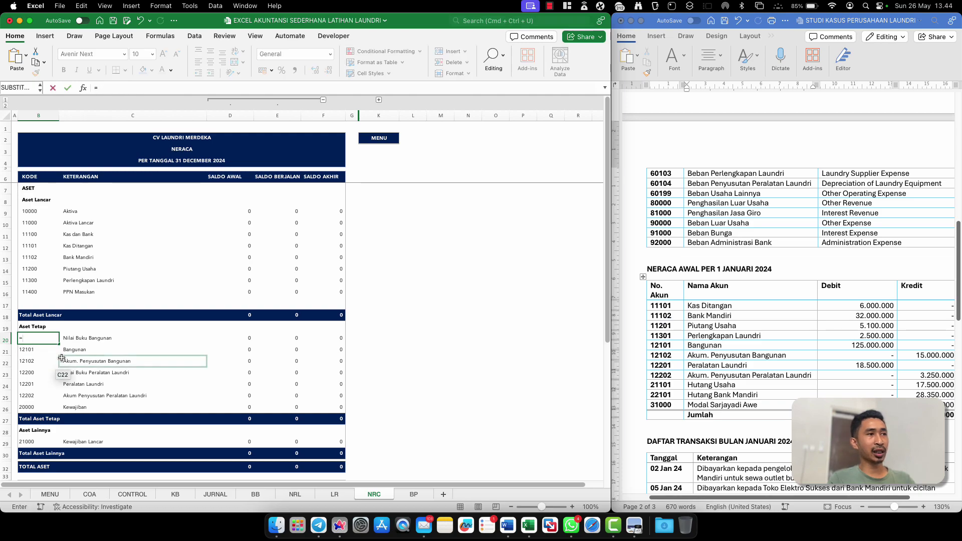
{"action": "left_click", "coordinate": [296, 496]}
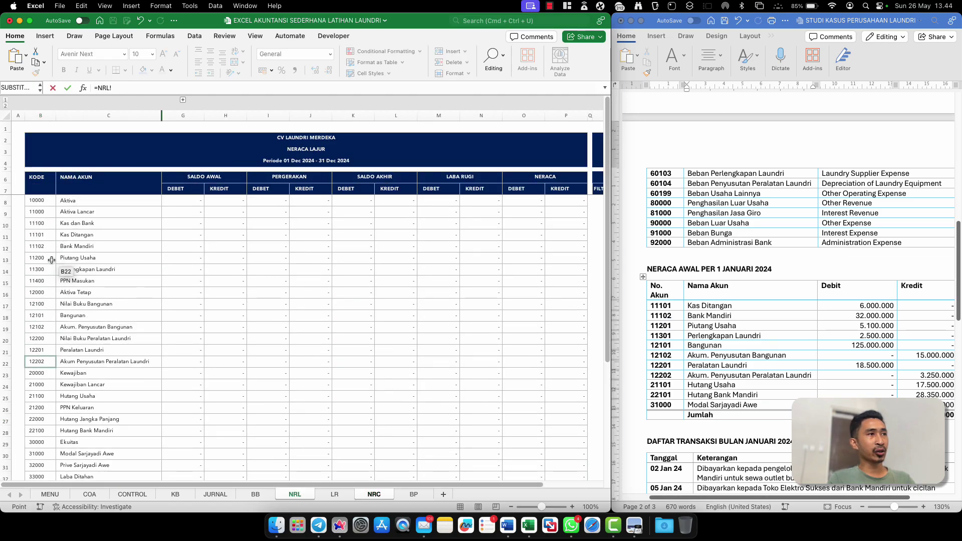
{"action": "left_click", "coordinate": [47, 316]}
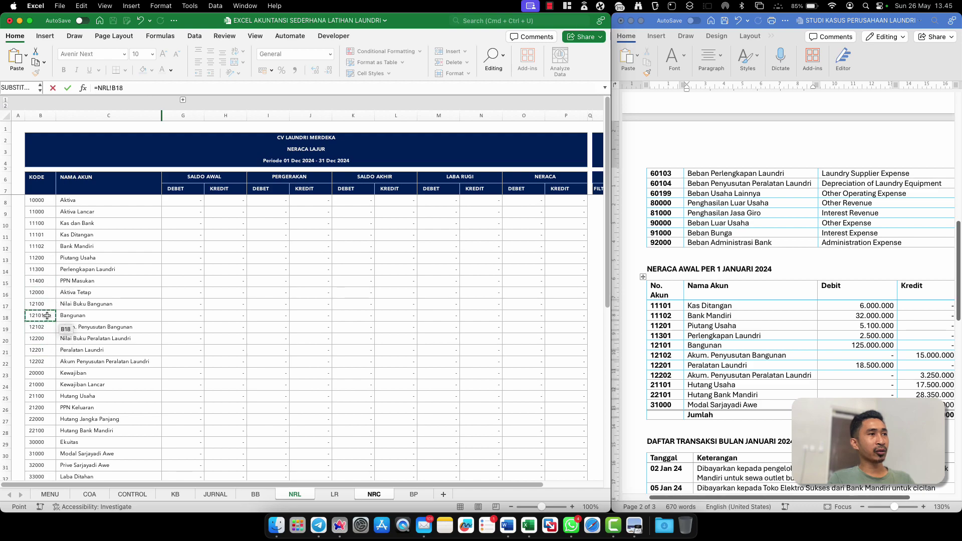
{"action": "left_click", "coordinate": [47, 293]}
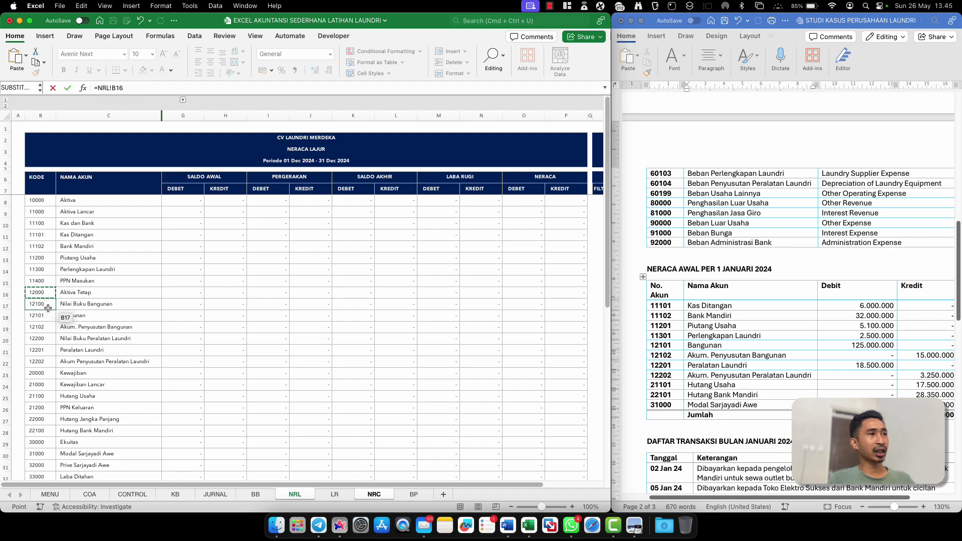
{"action": "key", "text": "Return"}
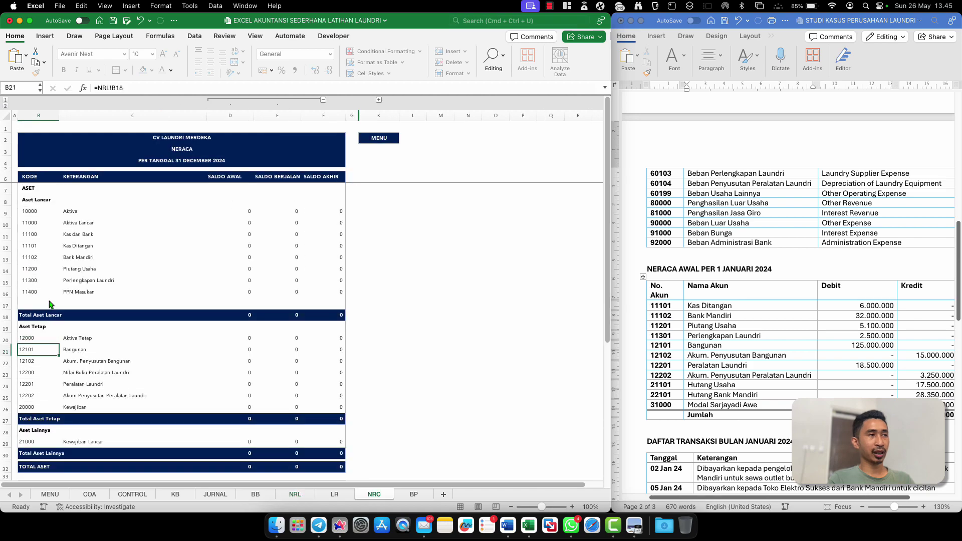
Compare the ASET, Aset Lancar and Aset Tetap headings with the header accounts listed beneath them
{"action": "left_click", "coordinate": [31, 336]}
{"action": "left_click", "coordinate": [75, 338]}
{"action": "left_click", "coordinate": [38, 343]}
{"action": "left_click", "coordinate": [34, 327]}
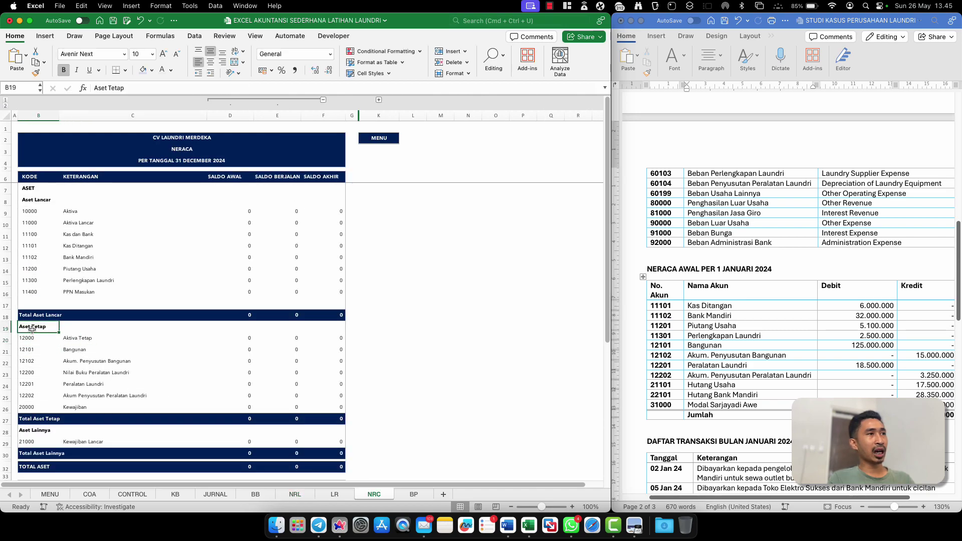
{"action": "left_click", "coordinate": [32, 212]}
{"action": "left_click", "coordinate": [76, 213]}
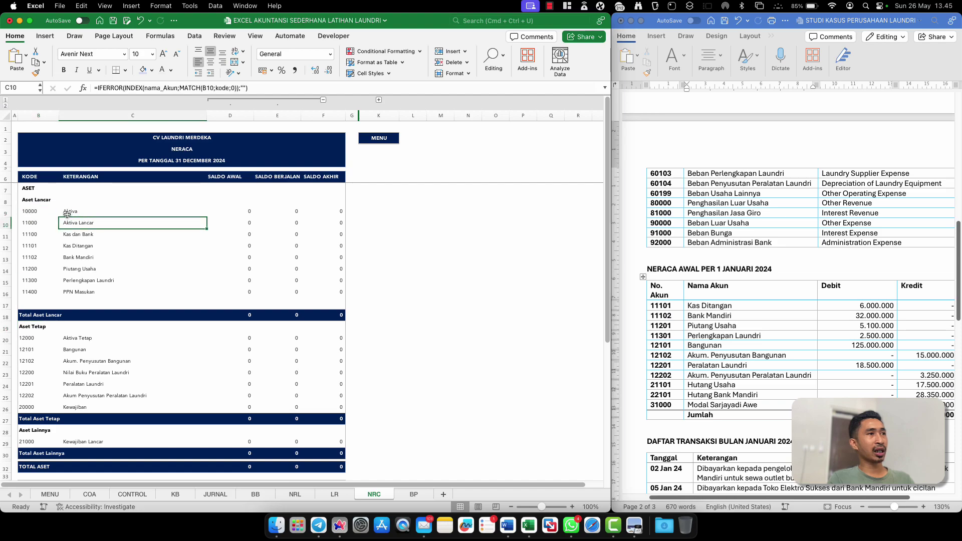
{"action": "left_click", "coordinate": [40, 212]}
{"action": "left_click_drag", "start_coordinate": [26, 183], "coordinate": [32, 201]}
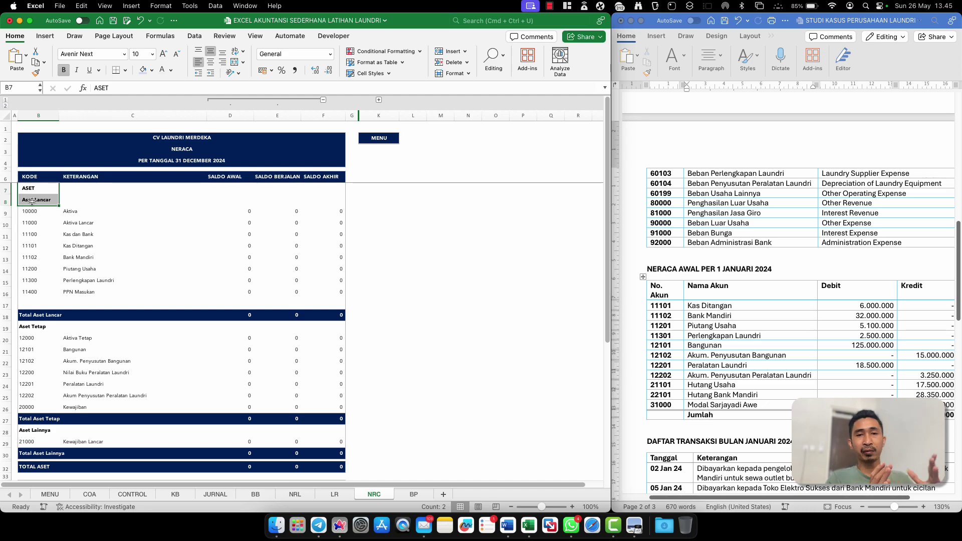
{"action": "left_click", "coordinate": [32, 214]}
{"action": "left_click", "coordinate": [32, 206]}
{"action": "left_click", "coordinate": [33, 223]}
{"action": "left_click", "coordinate": [34, 213]}
{"action": "left_click", "coordinate": [35, 230]}
Link the first code cell under Aset Lancar to account 11100 Kas dan Bank in the NRL sheet (=NRL!B10)
{"action": "left_click", "coordinate": [33, 208]}
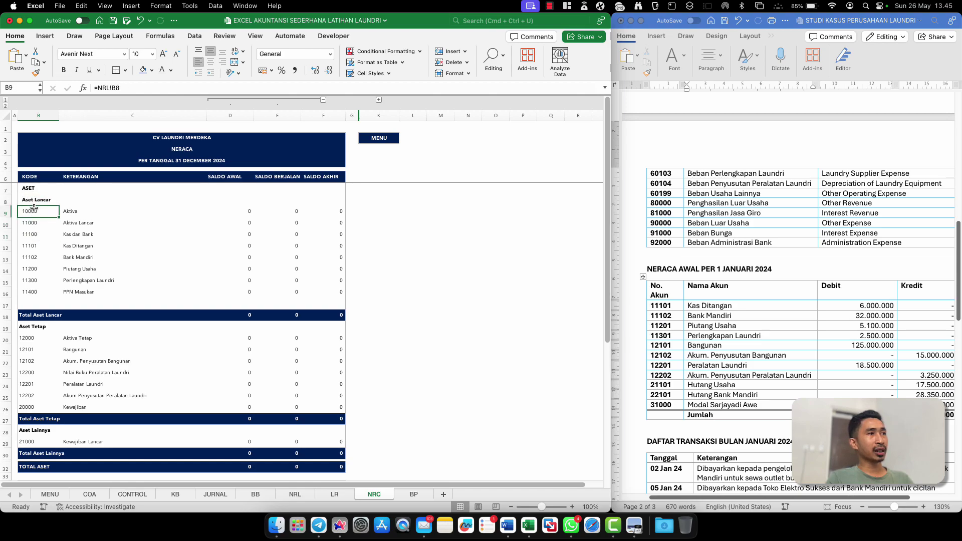
{"action": "type", "text": "="}
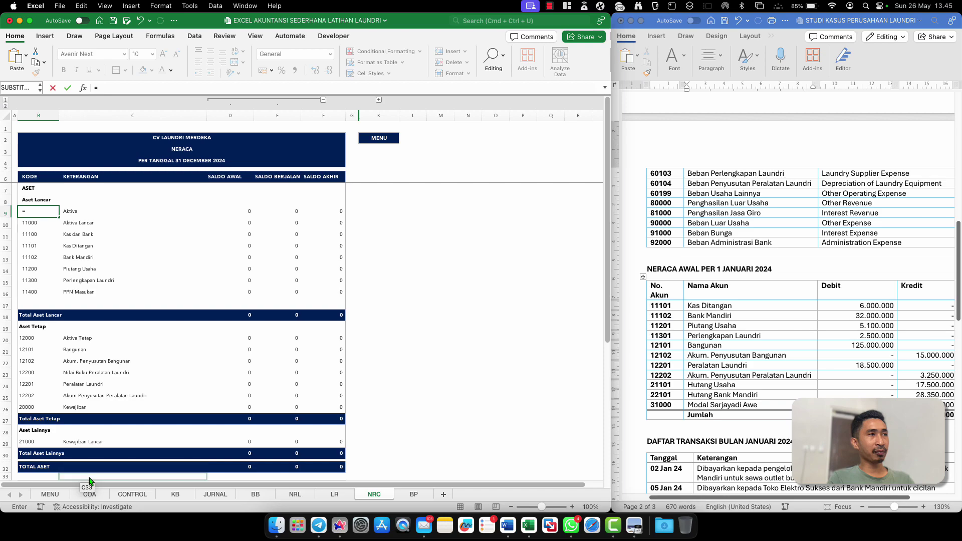
{"action": "left_click", "coordinate": [284, 497]}
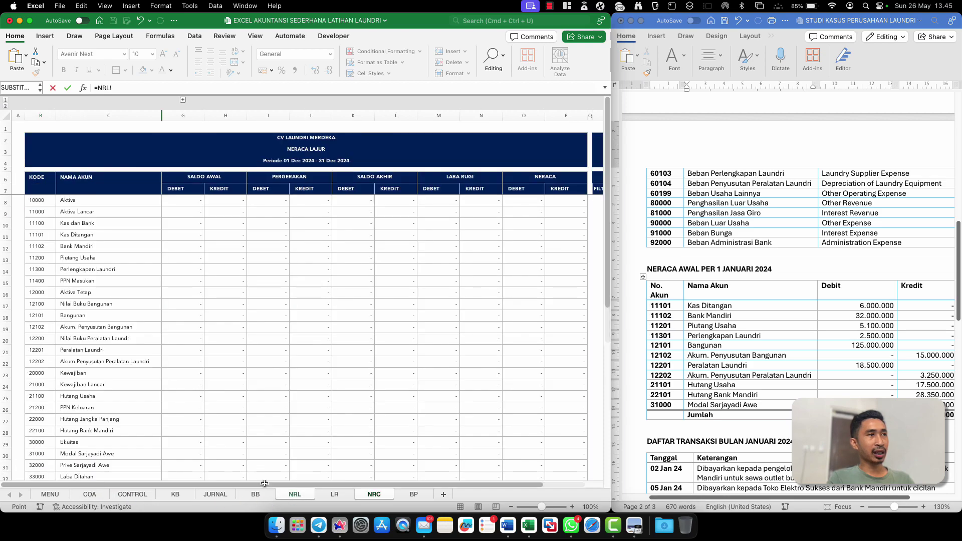
{"action": "left_click", "coordinate": [38, 223]}
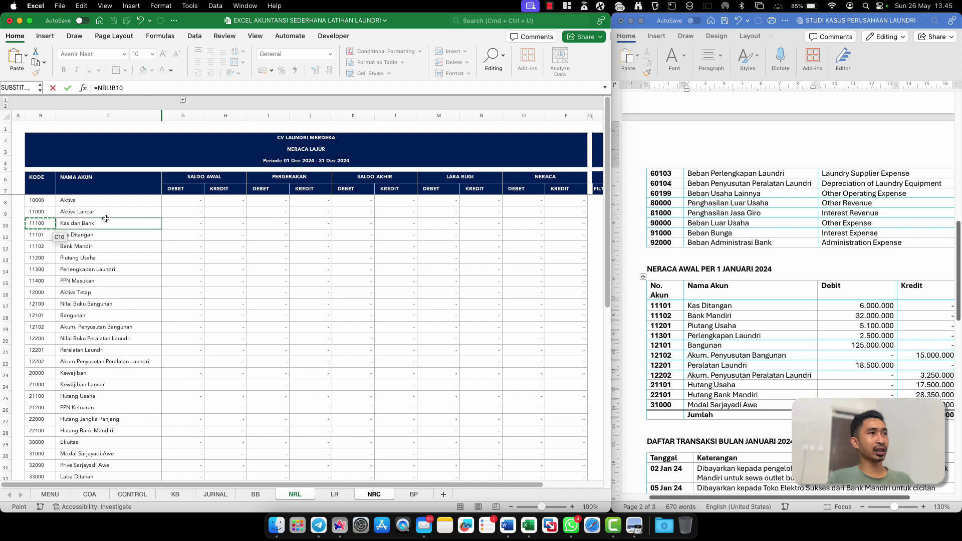
{"action": "key", "text": "Return"}
Copy the code link in B9 down through B16 in the Aset Lancar section
{"action": "left_click", "coordinate": [34, 209]}
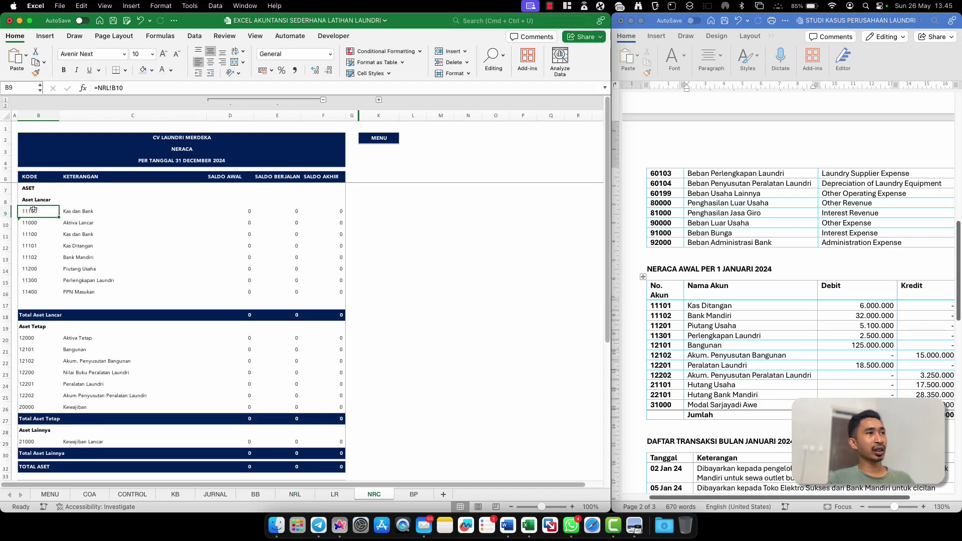
{"action": "key", "text": "super+c"}
{"action": "key", "text": "Down"}
{"action": "key", "text": "shift+Down"}
{"action": "key", "text": "shift+Down"}
{"action": "key", "text": "shift+Down"}
{"action": "key", "text": "shift+Down"}
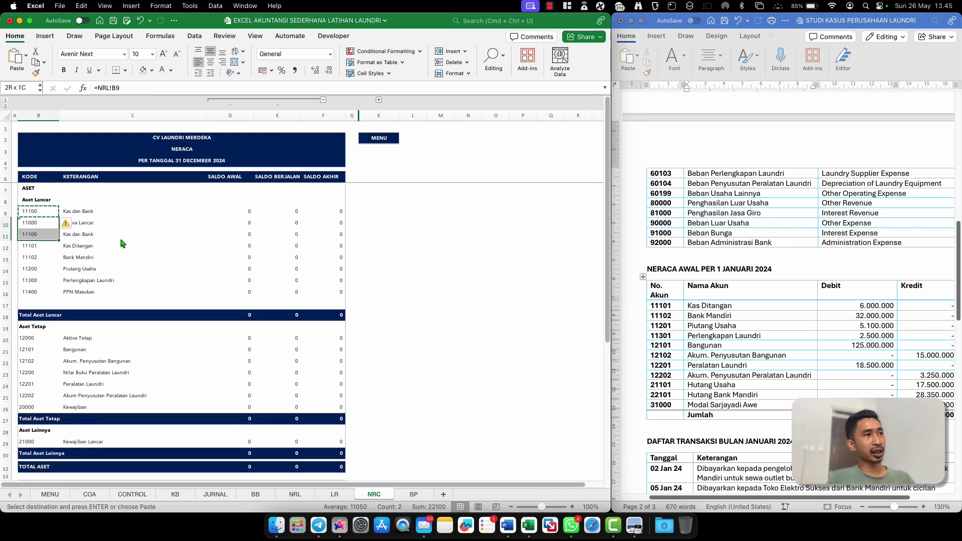
{"action": "key", "text": "shift+Down"}
{"action": "key", "text": "shift+Down"}
{"action": "key", "text": "super+v"}
Clear the surplus codes in B15:B16 and their balance formulas in D15:F16 at the end of Aset Lancar
{"action": "left_click", "coordinate": [37, 282]}
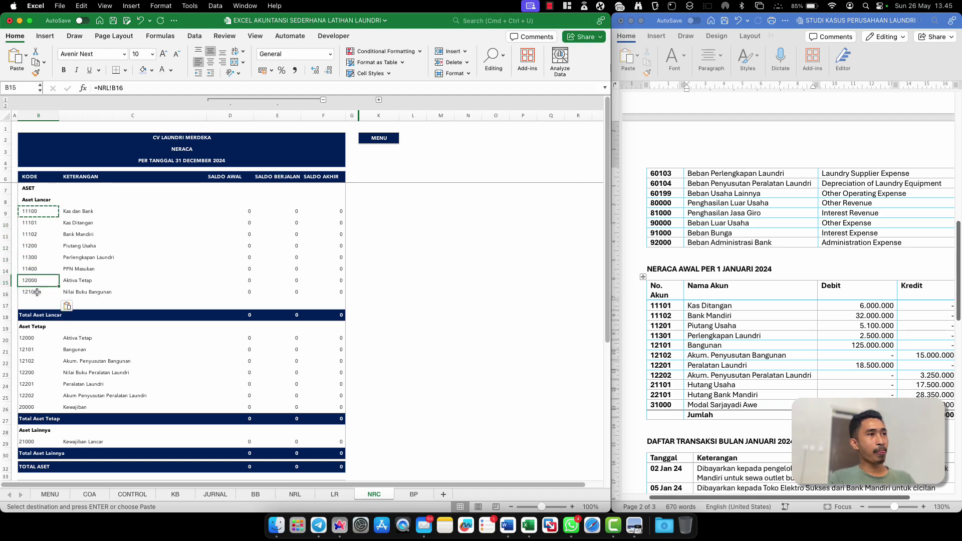
{"action": "left_click", "coordinate": [37, 292], "text": "shift"}
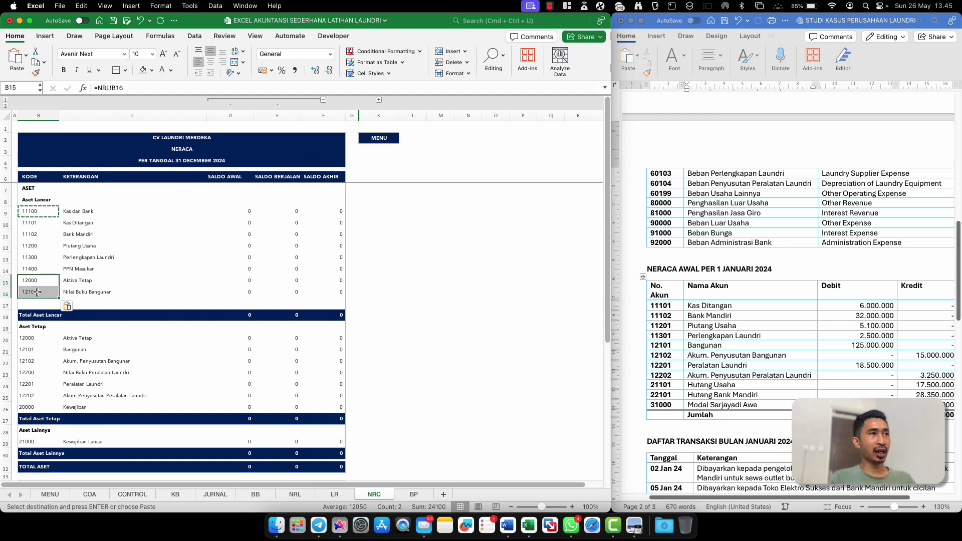
{"action": "key", "text": "Delete"}
{"action": "key", "text": "Right"}
{"action": "key", "text": "Right"}
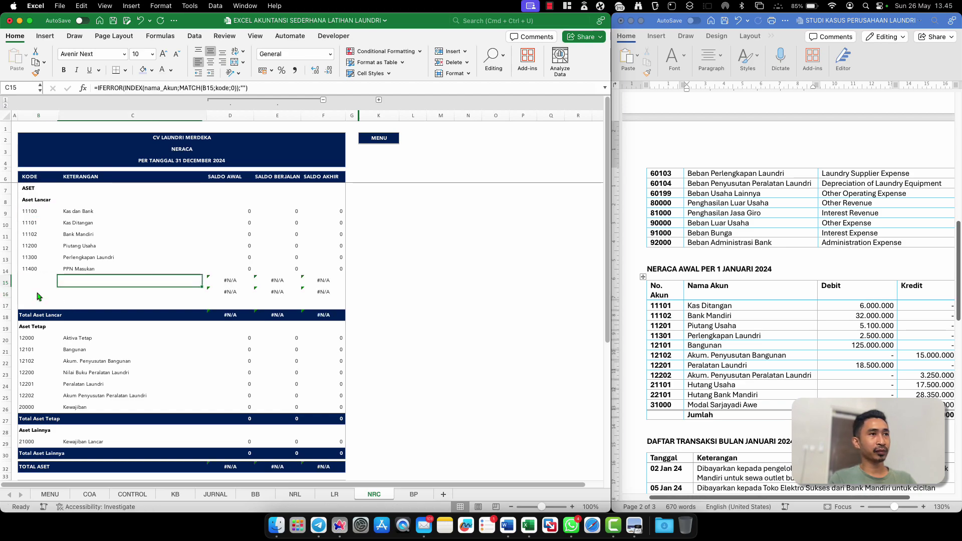
{"action": "key", "text": "shift+Right"}
{"action": "key", "text": "shift+Right"}
{"action": "key", "text": "shift+Down"}
{"action": "key", "text": "Delete"}
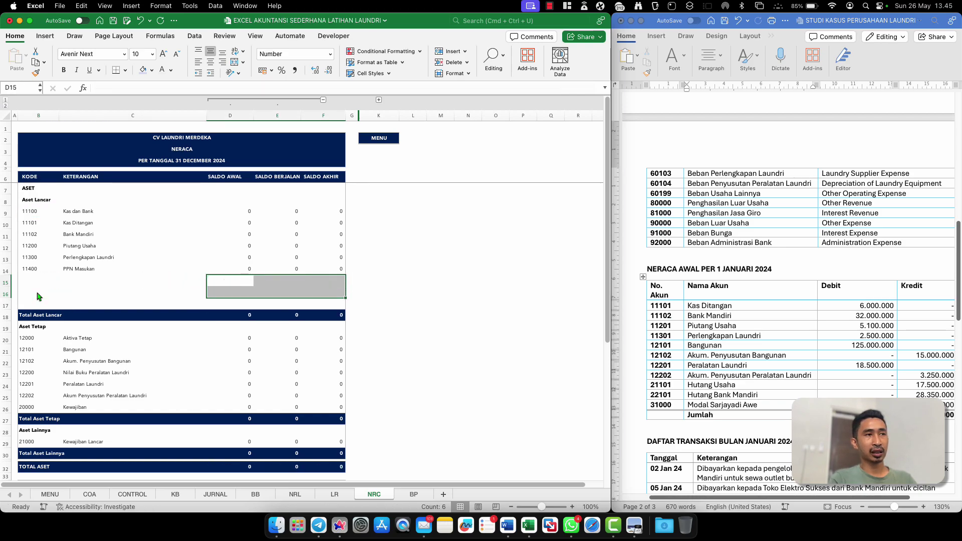
Expand the grouped DEBET, KREDIT and SN helper columns beside the NRC balance sheet
{"action": "left_click", "coordinate": [89, 311]}
{"action": "left_click", "coordinate": [247, 290]}
{"action": "left_click", "coordinate": [308, 270]}
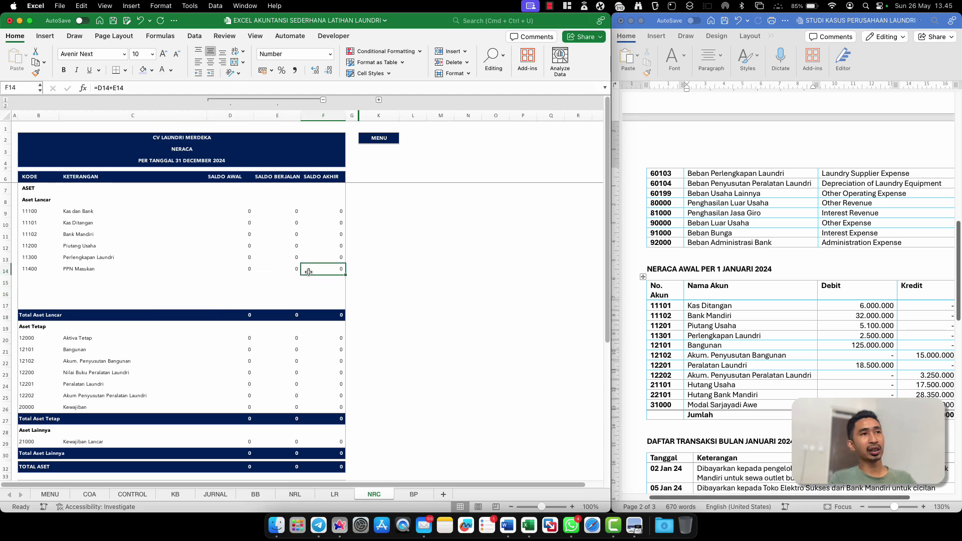
{"action": "left_click", "coordinate": [257, 269]}
{"action": "key", "text": "shift+Right"}
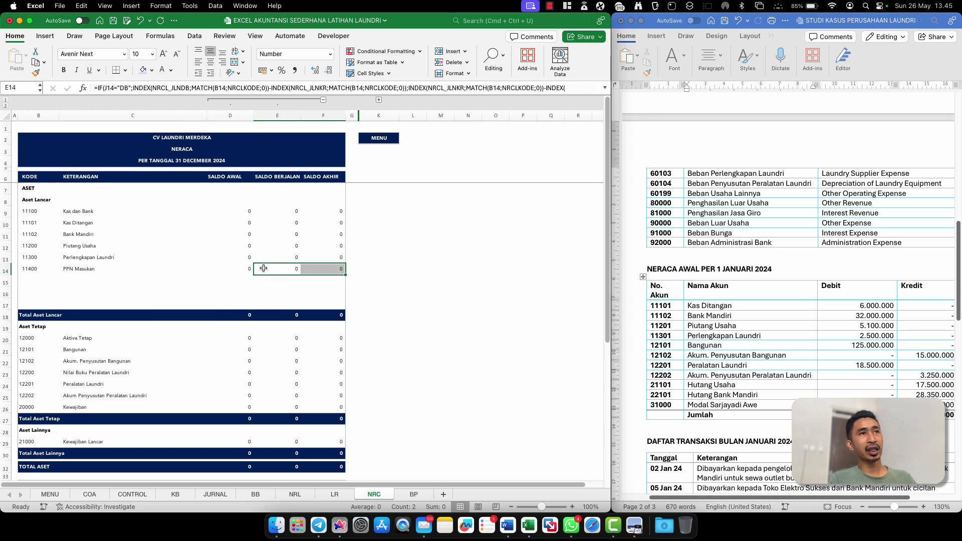
{"action": "left_click", "coordinate": [380, 101]}
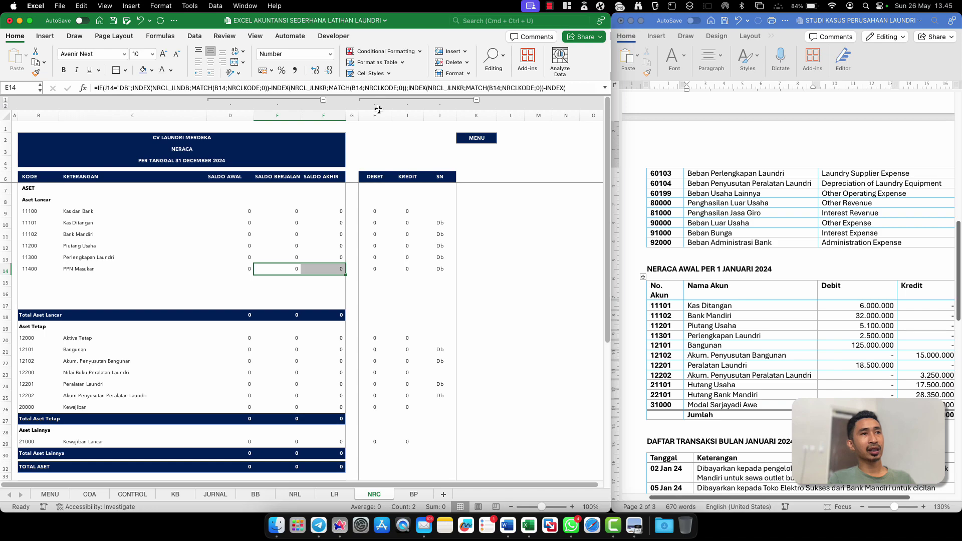
{"action": "left_click", "coordinate": [376, 256]}
{"action": "left_click", "coordinate": [375, 280]}
{"action": "left_click", "coordinate": [229, 282]}
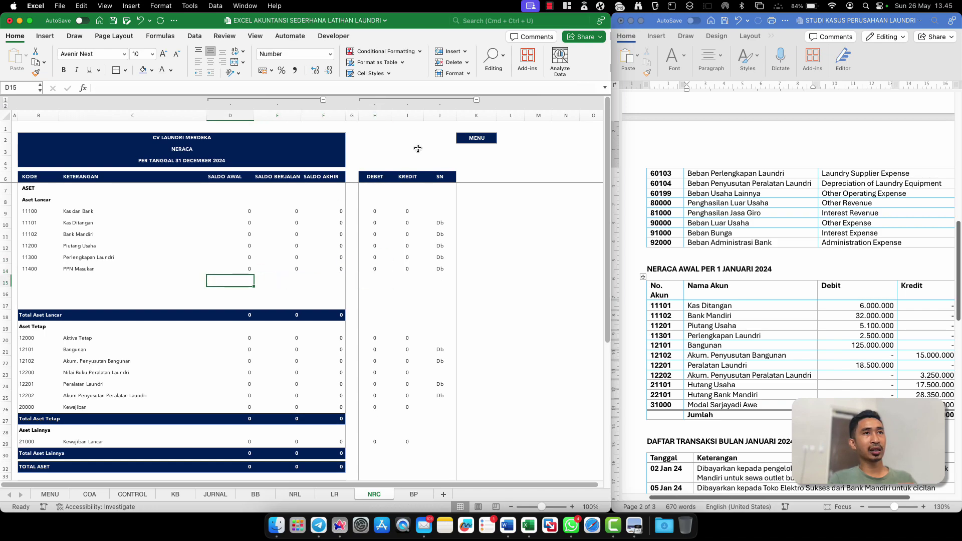
{"action": "left_click", "coordinate": [477, 100]}
{"action": "left_click", "coordinate": [379, 100]}
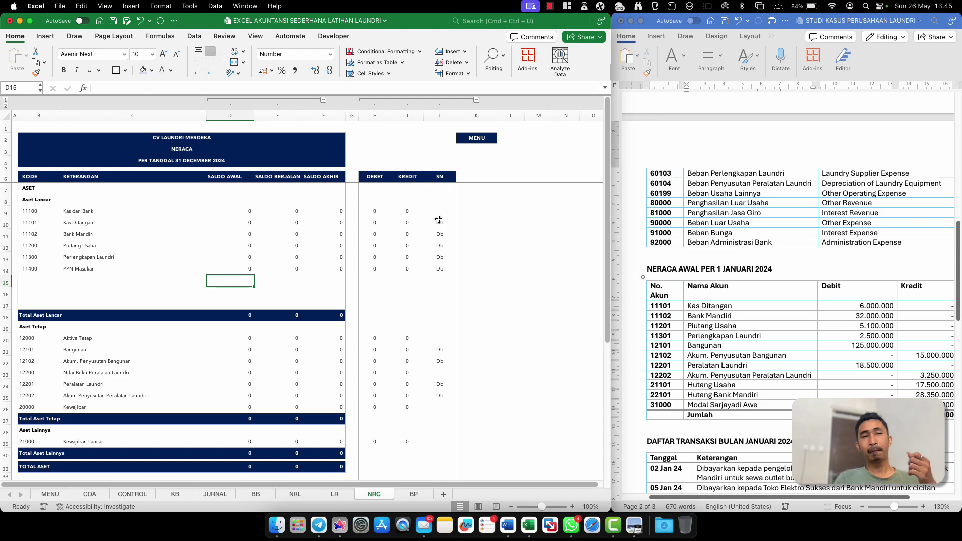
Link the first code cell under Aset Tetap to account 12100 Nilai Buku Bangunan in the NRL sheet (=NRL!B17)
{"action": "left_click", "coordinate": [43, 302]}
{"action": "scroll", "coordinate": [43, 301], "scroll_direction": "down", "scroll_amount": 2}
{"action": "left_click", "coordinate": [32, 320]}
{"action": "type", "text": "="}
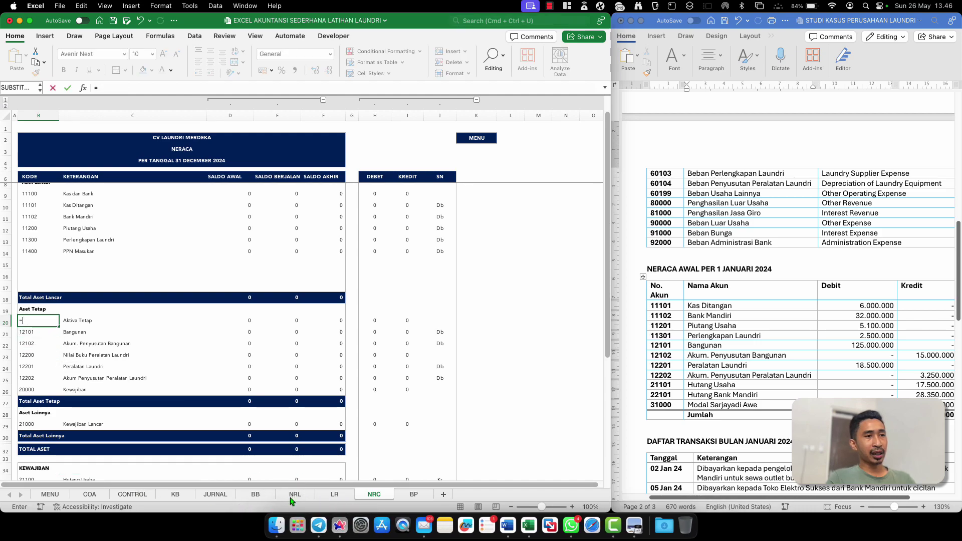
{"action": "left_click", "coordinate": [295, 494]}
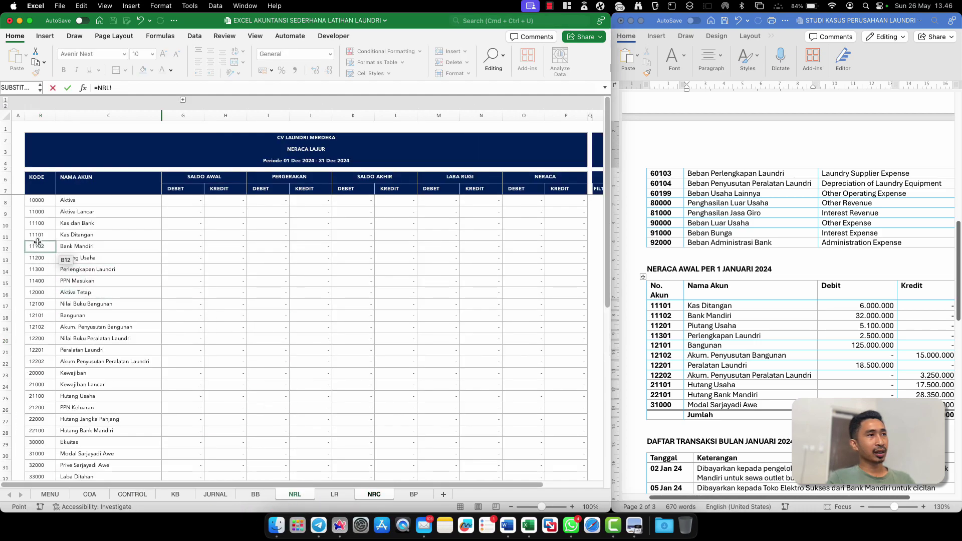
{"action": "scroll", "coordinate": [46, 280], "scroll_direction": "down", "scroll_amount": 1}
{"action": "scroll", "coordinate": [46, 281], "scroll_direction": "down", "scroll_amount": 2}
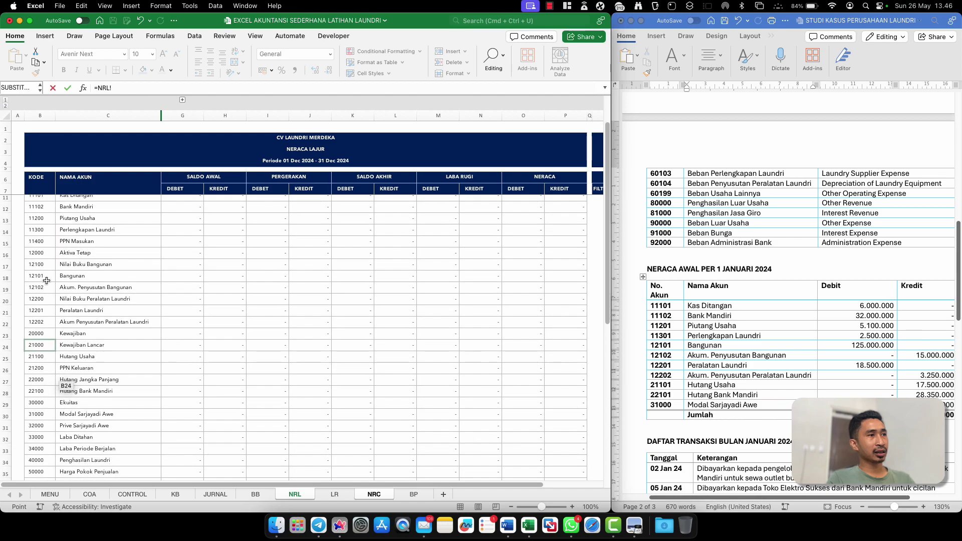
{"action": "left_click", "coordinate": [46, 264]}
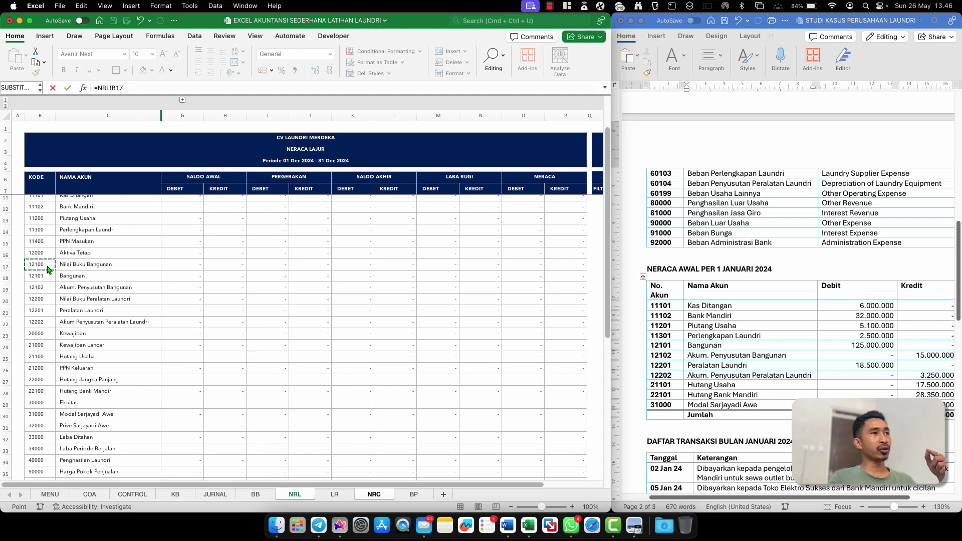
{"action": "key", "text": "Return"}
{"action": "left_click", "coordinate": [35, 322]}
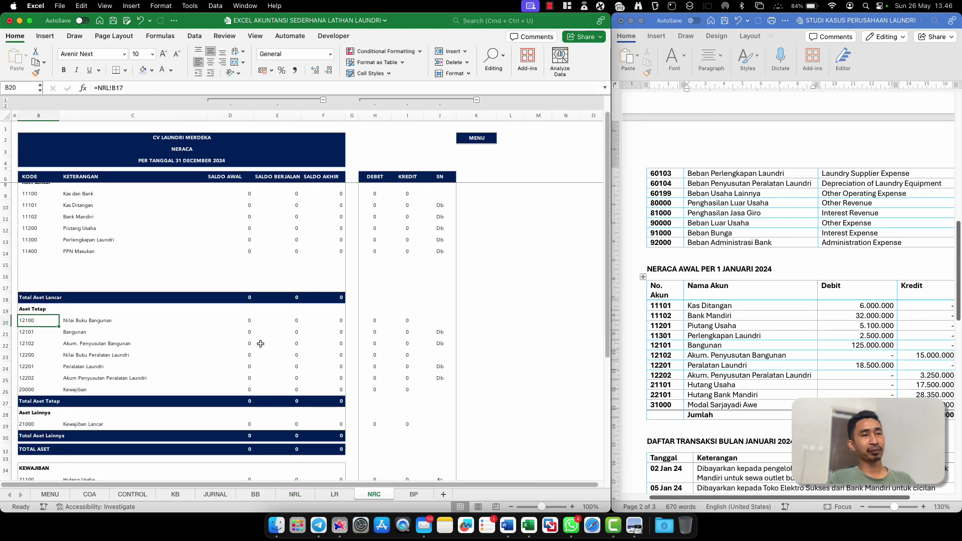
Enlarge the sheet to 120% and copy the code link in B20 down through B26 in Aset Tetap
{"action": "left_click", "coordinate": [573, 507]}
{"action": "left_click", "coordinate": [573, 508]}
{"action": "scroll", "coordinate": [68, 352], "scroll_direction": "down", "scroll_amount": 3}
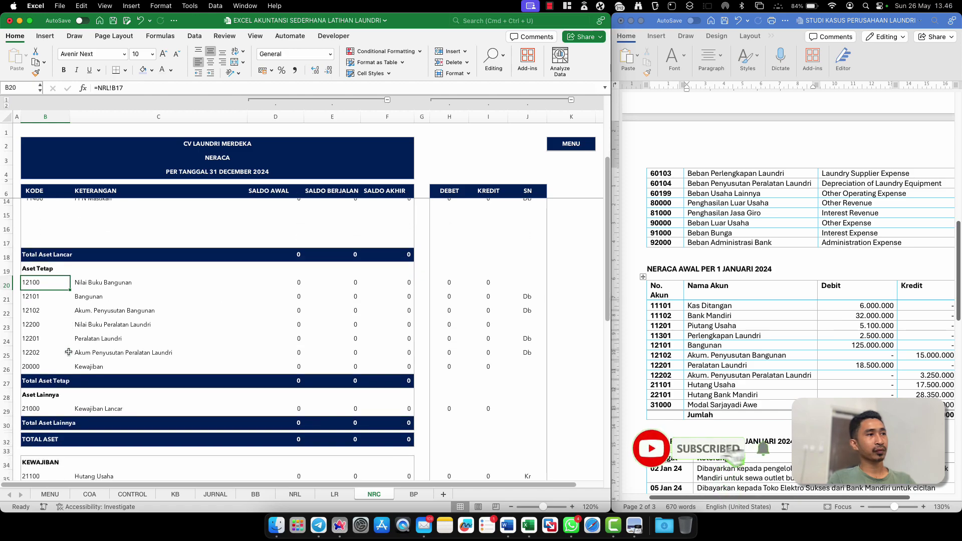
{"action": "scroll", "coordinate": [68, 351], "scroll_direction": "down", "scroll_amount": 1}
{"action": "left_click_drag", "start_coordinate": [70, 273], "coordinate": [70, 354]}
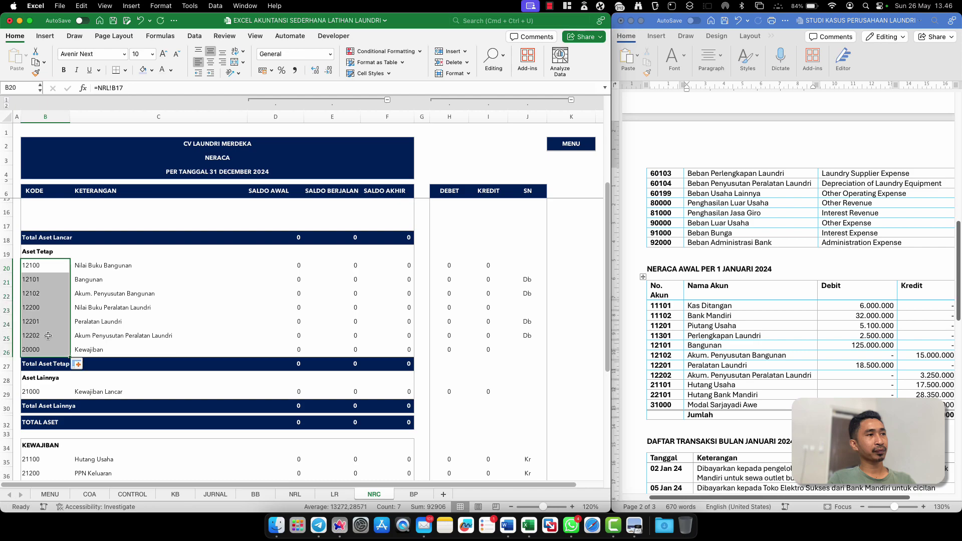
Check the Aset Tetap codes from 12100 to 12202 against their building and laundry equipment account names
{"action": "left_click", "coordinate": [50, 321]}
{"action": "left_click", "coordinate": [42, 294]}
{"action": "left_click", "coordinate": [44, 264]}
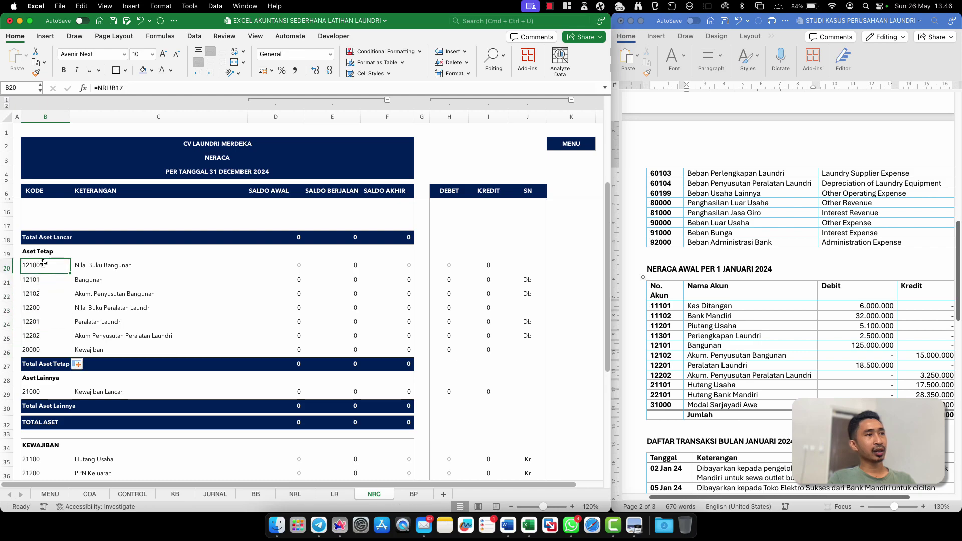
{"action": "left_click", "coordinate": [58, 294]}
{"action": "left_click", "coordinate": [50, 279]}
{"action": "left_click", "coordinate": [45, 267]}
{"action": "left_click", "coordinate": [44, 279]}
{"action": "left_click", "coordinate": [47, 292]}
{"action": "left_click", "coordinate": [55, 320]}
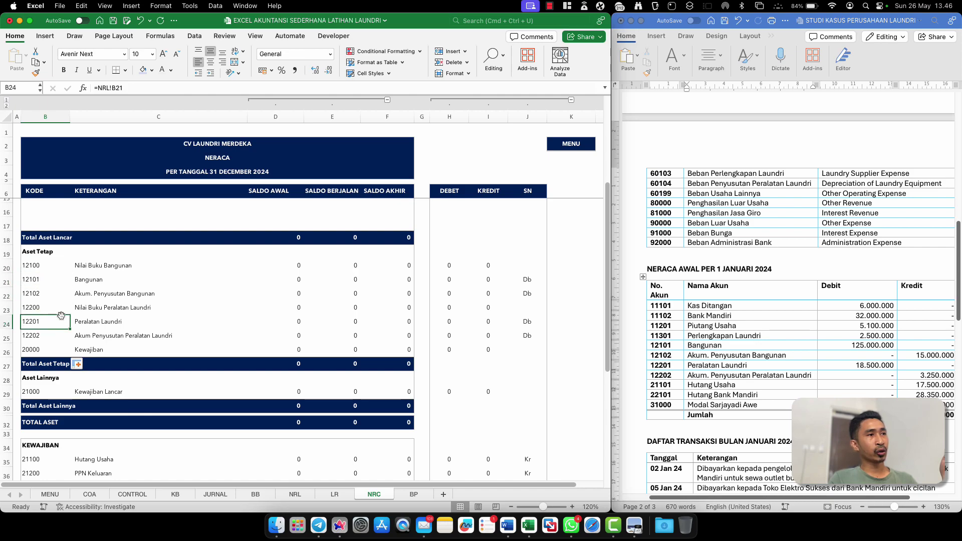
{"action": "left_click", "coordinate": [93, 335]}
Clear the 20000 Kewajiban entry in B26:F26, just above Total Aset Tetap
{"action": "left_click", "coordinate": [30, 350]}
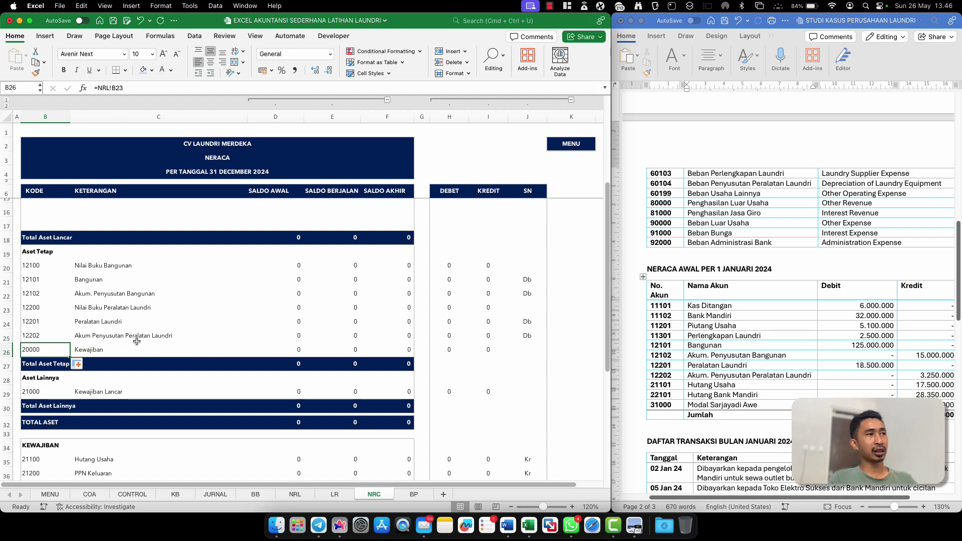
{"action": "left_click", "coordinate": [399, 348], "text": "shift"}
{"action": "key", "text": "Delete"}
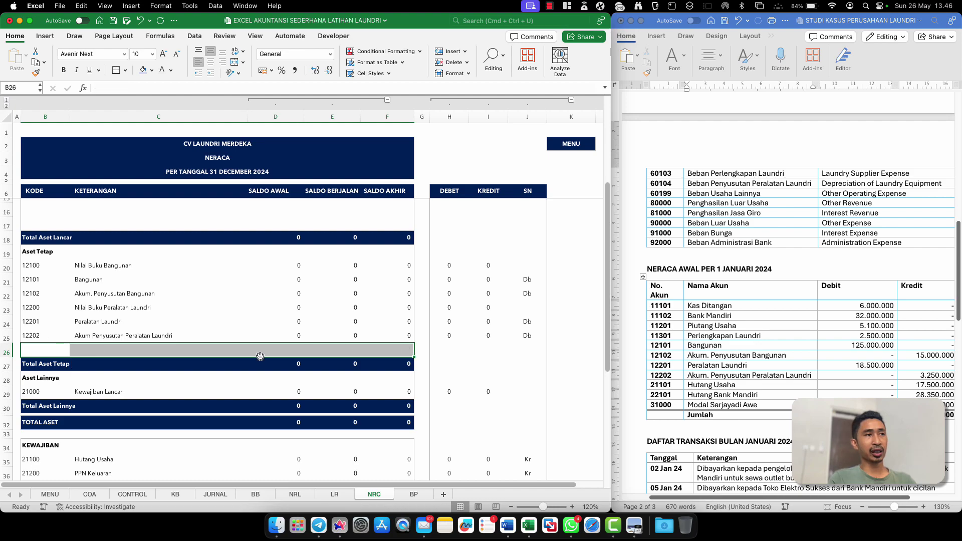
Clear the 21000 Kewajiban Lancar entry in B29:F29 under Aset Lainnya
{"action": "left_click", "coordinate": [46, 391]}
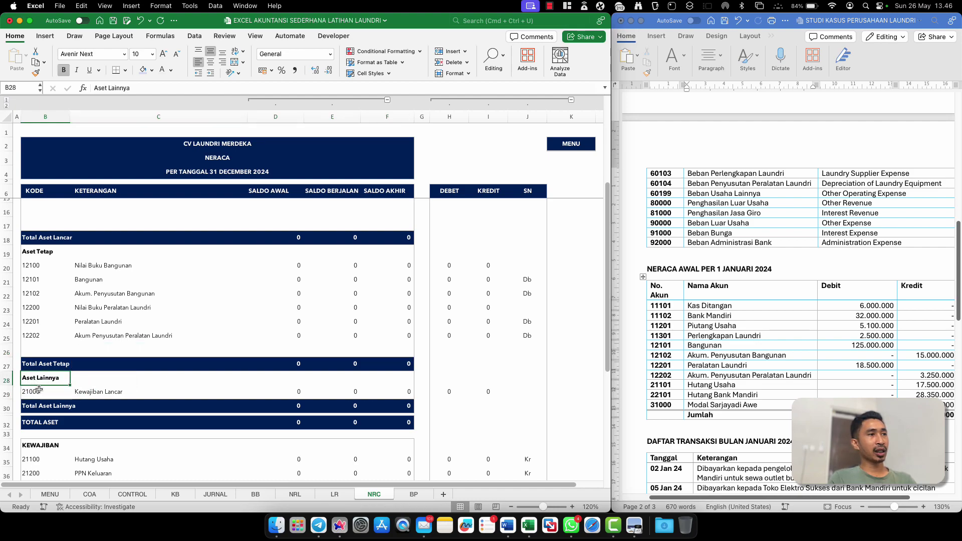
{"action": "scroll", "coordinate": [58, 407], "scroll_direction": "down", "scroll_amount": 4}
{"action": "scroll", "coordinate": [58, 406], "scroll_direction": "down", "scroll_amount": 3}
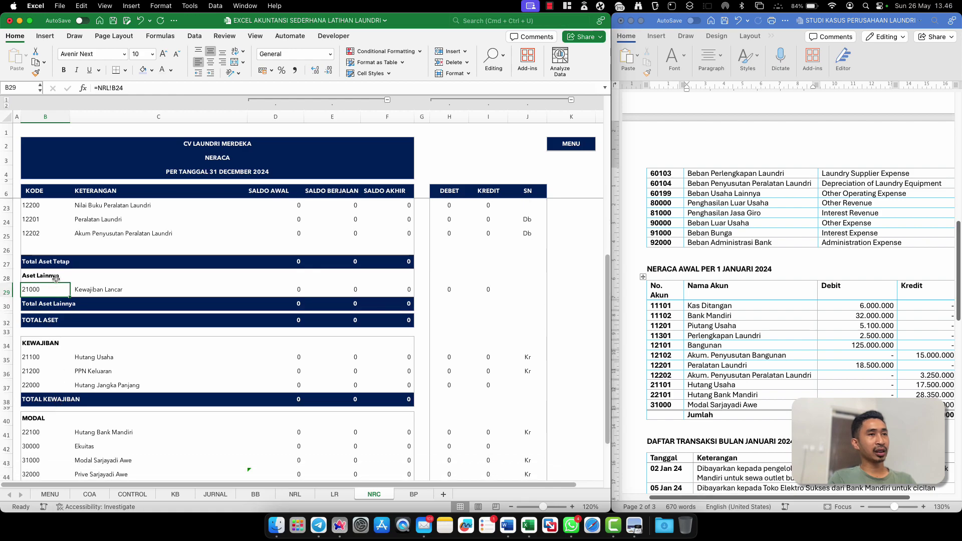
{"action": "key", "text": "shift+Right"}
{"action": "key", "text": "shift+Right"}
{"action": "key", "text": "shift+Right"}
{"action": "key", "text": "shift+Right"}
{"action": "key", "text": "Delete"}
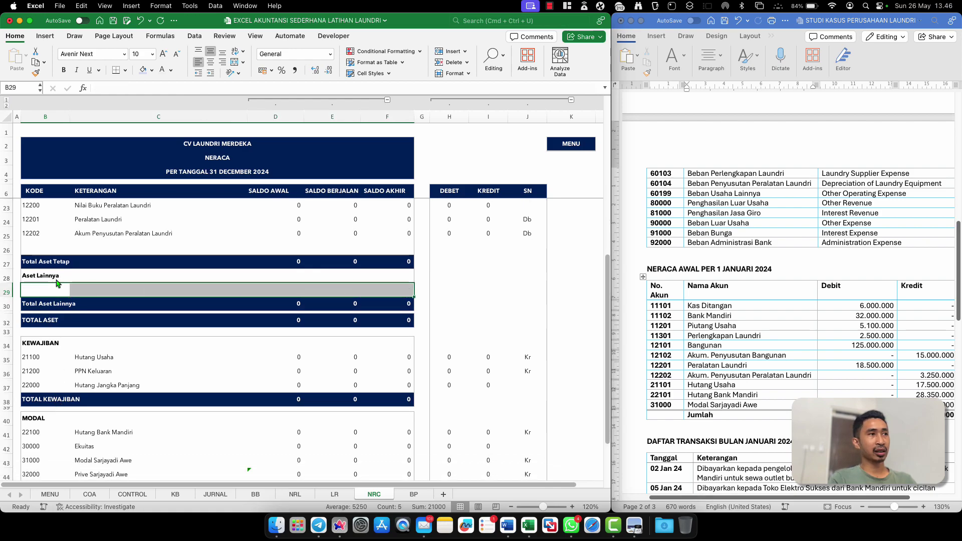
Link the first code cell under KEWAJIBAN to account 21000 Kewajiban Lancar in the NRL sheet (=NRL!B24)
{"action": "left_click", "coordinate": [56, 305]}
{"action": "left_click", "coordinate": [58, 342]}
{"action": "left_click", "coordinate": [59, 357]}
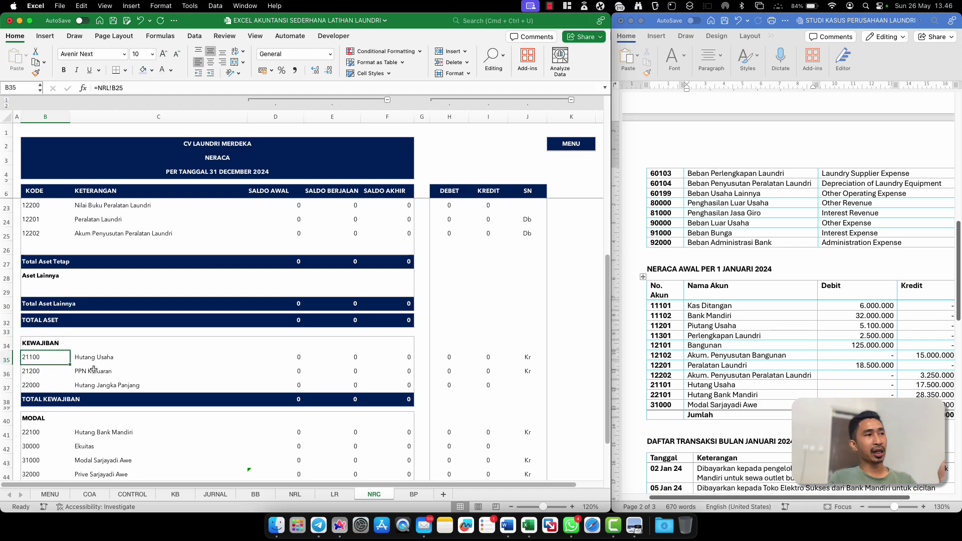
{"action": "type", "text": "="}
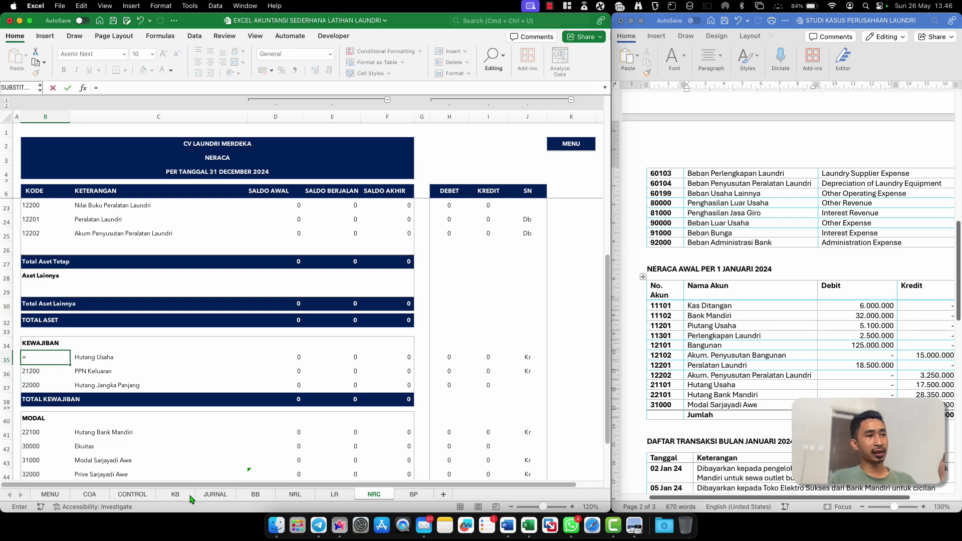
{"action": "left_click", "coordinate": [295, 495]}
{"action": "scroll", "coordinate": [67, 276], "scroll_direction": "up", "scroll_amount": 2}
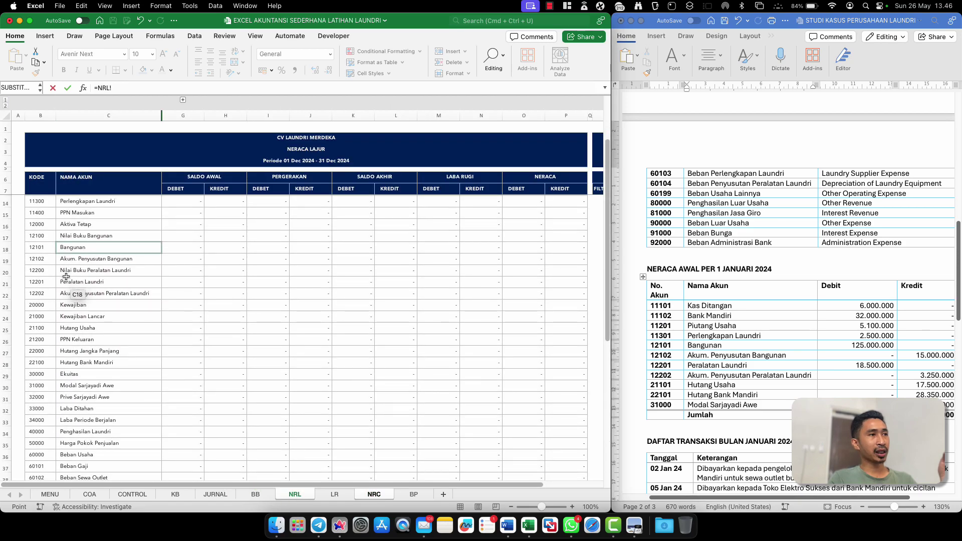
{"action": "left_click", "coordinate": [40, 310]}
{"action": "key", "text": "Return"}
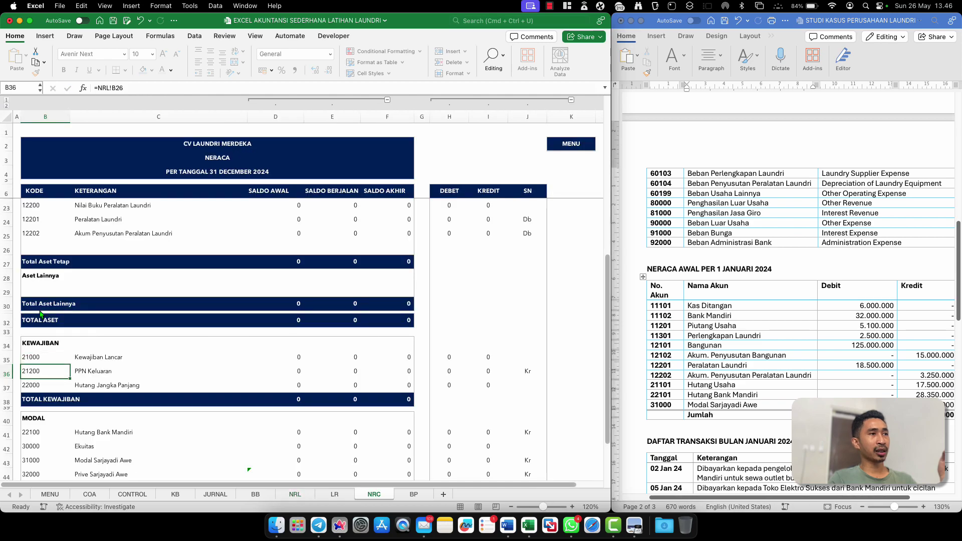
Copy the code link in B35 down to B36 in the KEWAJIBAN section
{"action": "scroll", "coordinate": [57, 333], "scroll_direction": "down", "scroll_amount": 2}
{"action": "left_click", "coordinate": [56, 332]}
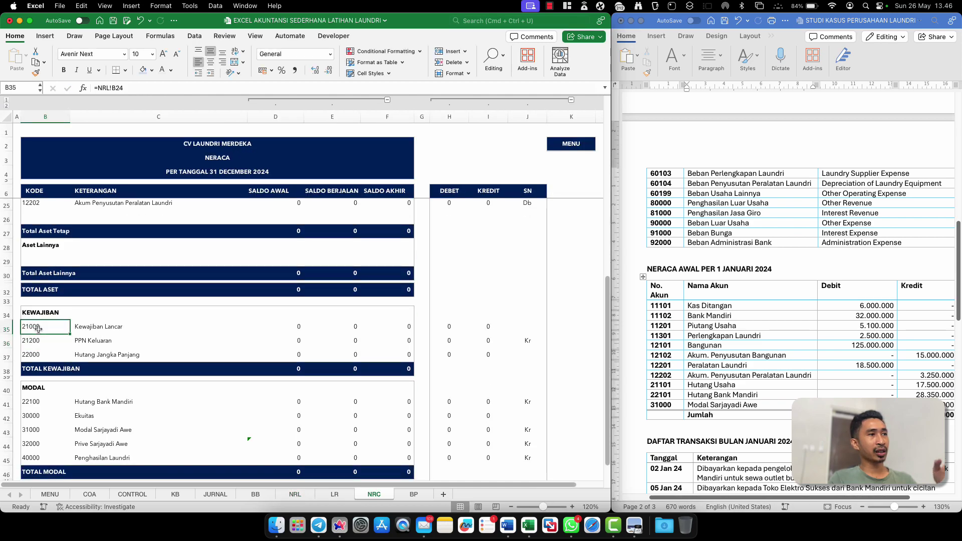
{"action": "left_click_drag", "start_coordinate": [70, 334], "coordinate": [73, 355]}
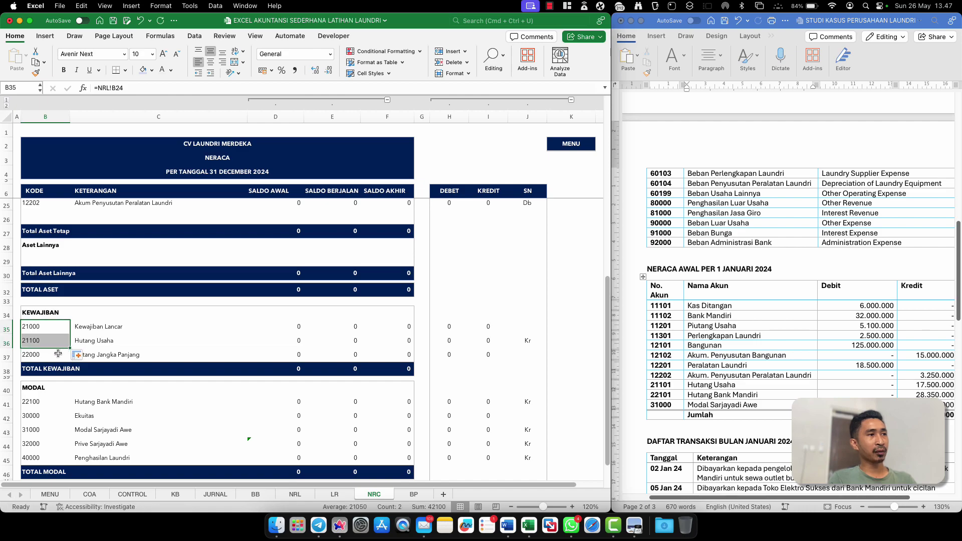
{"action": "left_click", "coordinate": [50, 358]}
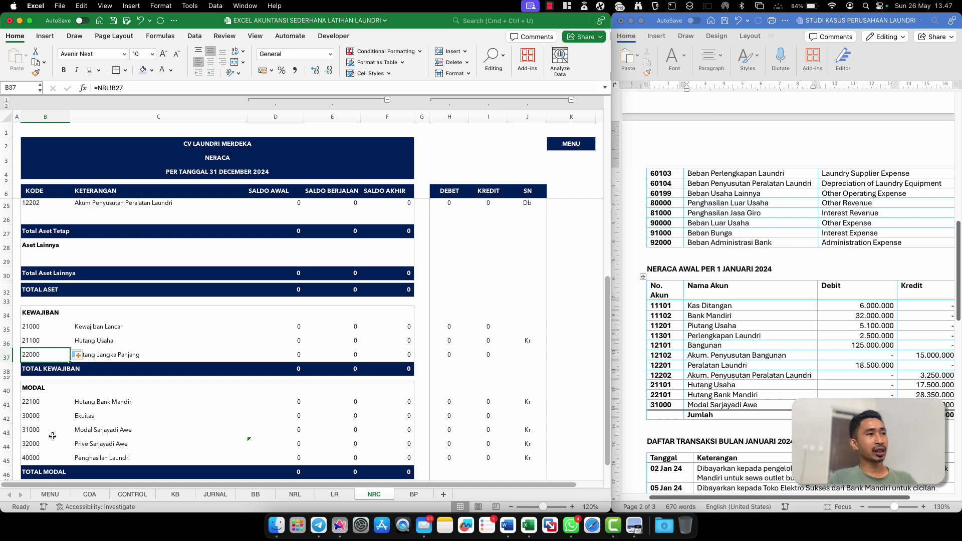
{"action": "left_click", "coordinate": [52, 466], "text": "shift"}
{"action": "scroll", "coordinate": [50, 358], "scroll_direction": "down", "scroll_amount": 2}
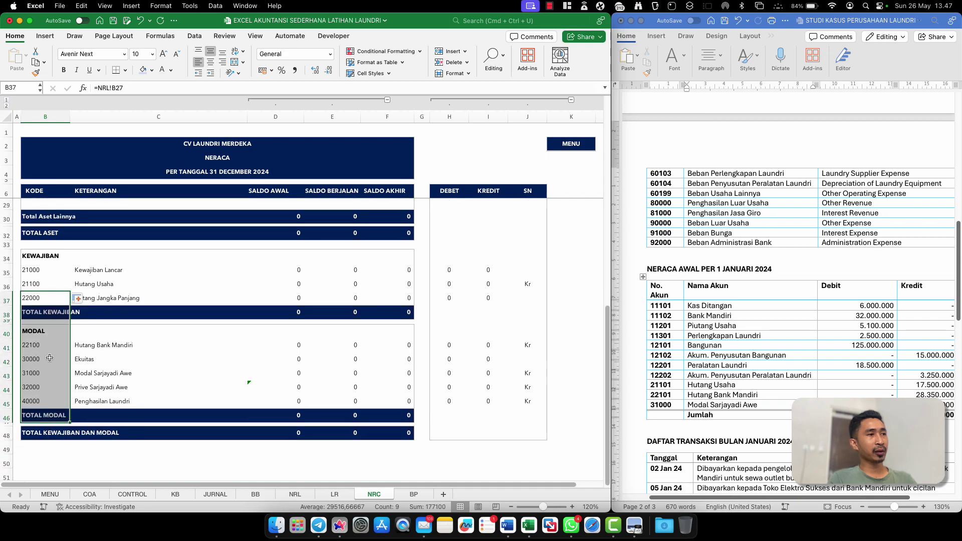
{"action": "left_click", "coordinate": [45, 297]}
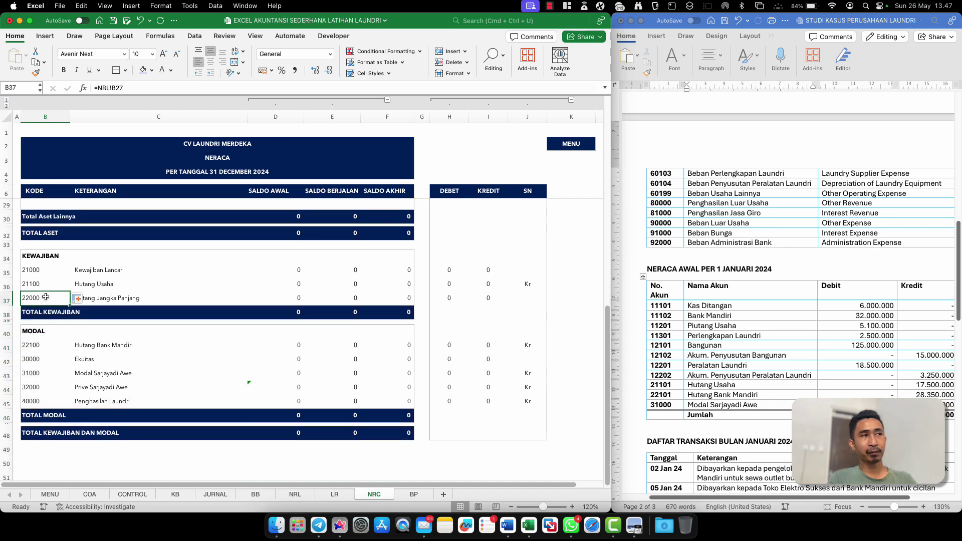
{"action": "left_click", "coordinate": [40, 403], "text": "shift"}
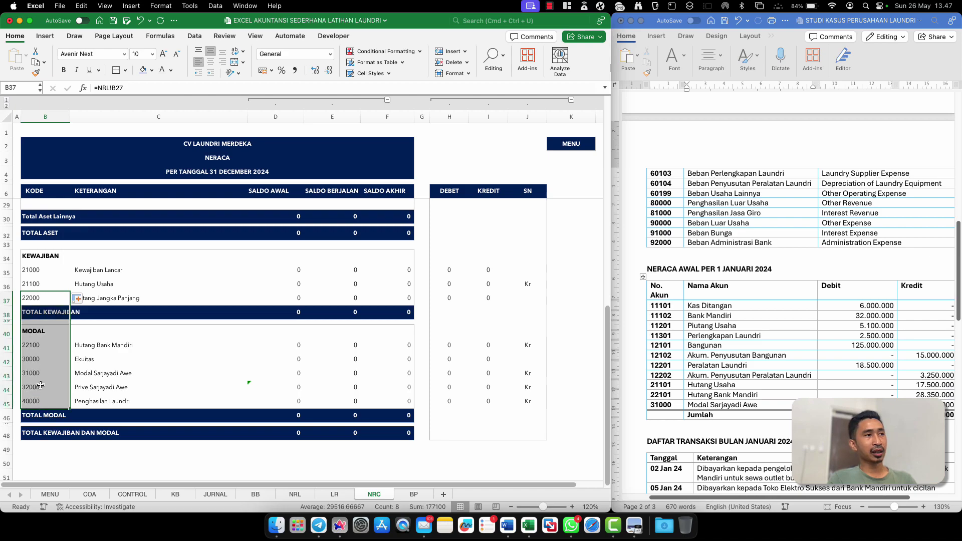
{"action": "right_click", "coordinate": [40, 385]}
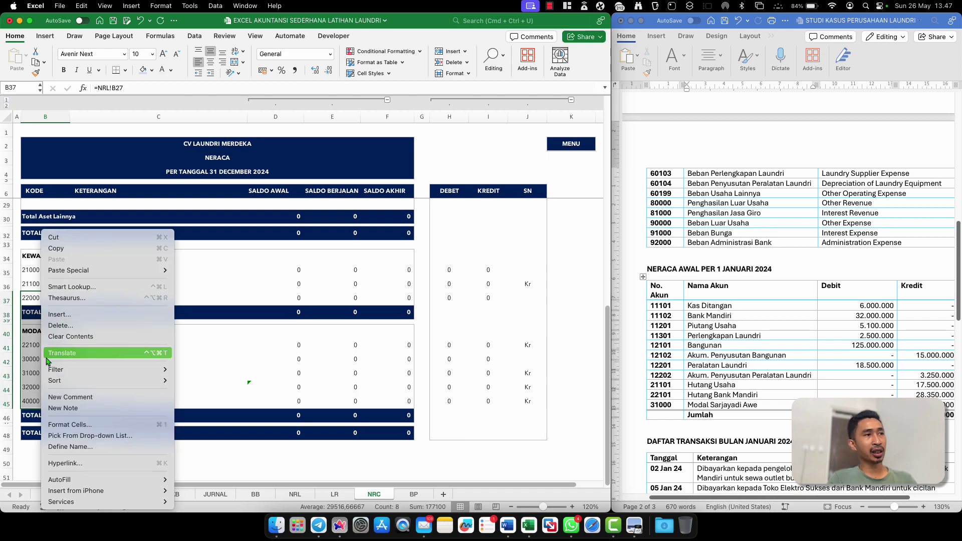
{"action": "left_click", "coordinate": [29, 344]}
{"action": "left_click", "coordinate": [106, 295]}
{"action": "left_click", "coordinate": [46, 303]}
{"action": "left_click", "coordinate": [42, 313]}
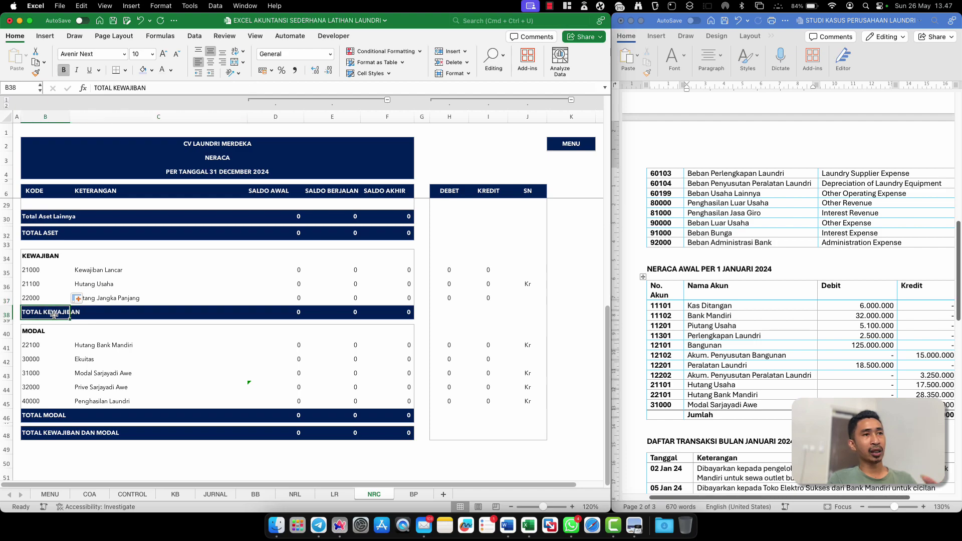
AutoSum the Saldo Awal amounts D35:D37 in the TOTAL KEWAJIBAN row
{"action": "key", "text": "Down"}
{"action": "left_click", "coordinate": [46, 313]}
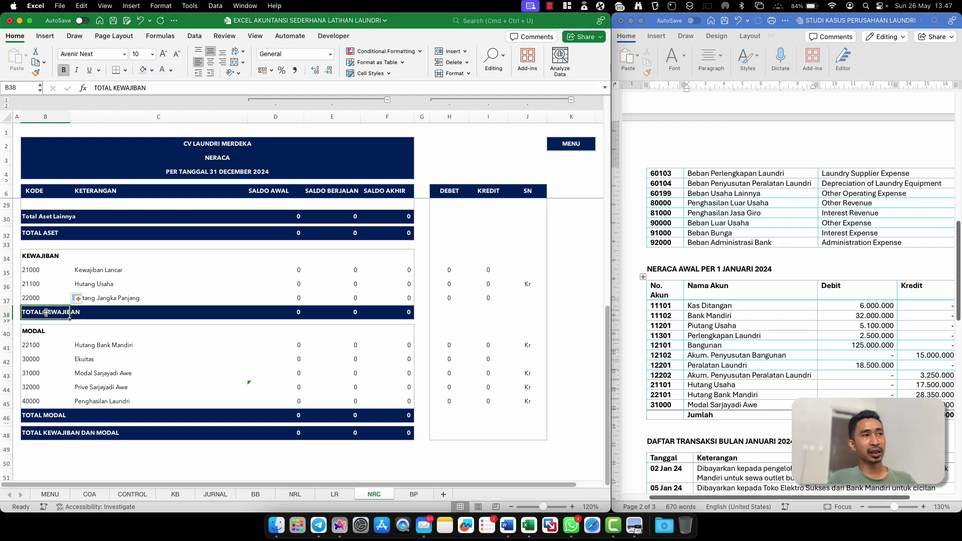
{"action": "left_click", "coordinate": [291, 318]}
{"action": "key", "text": "super+shift+t"}
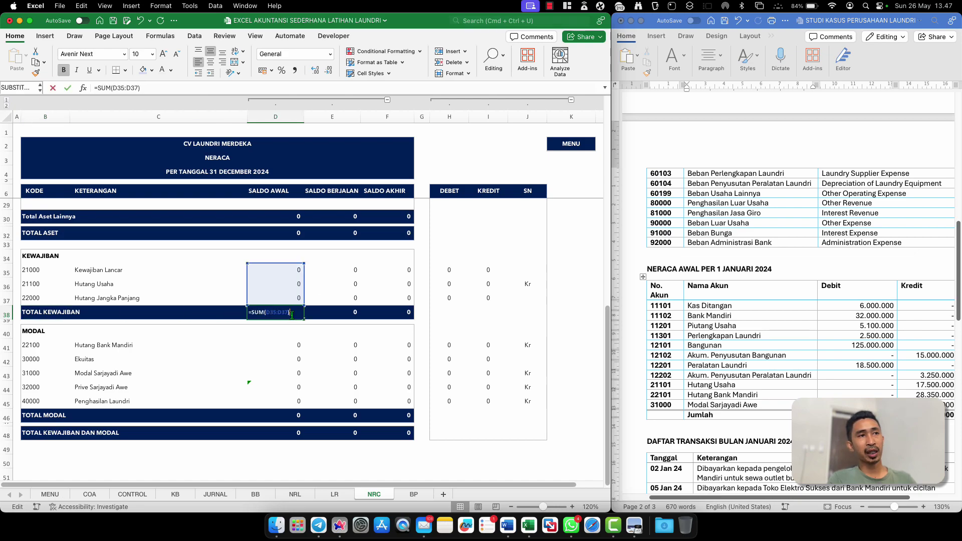
{"action": "key", "text": "Return"}
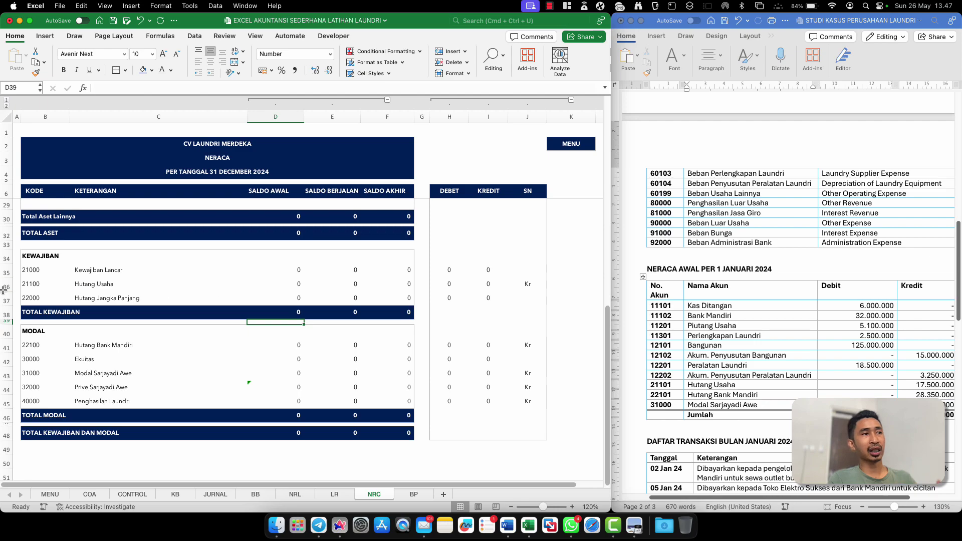
Insert eight entire rows above 22000 Hutang Jangka Panjang in the KEWAJIBAN section, based on B37:B44
{"action": "left_click", "coordinate": [39, 301]}
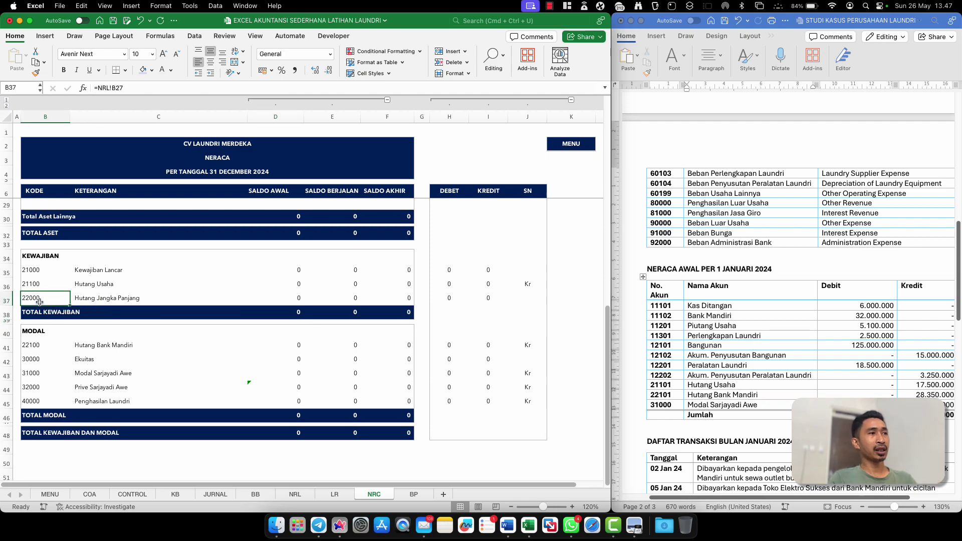
{"action": "left_click", "coordinate": [43, 313]}
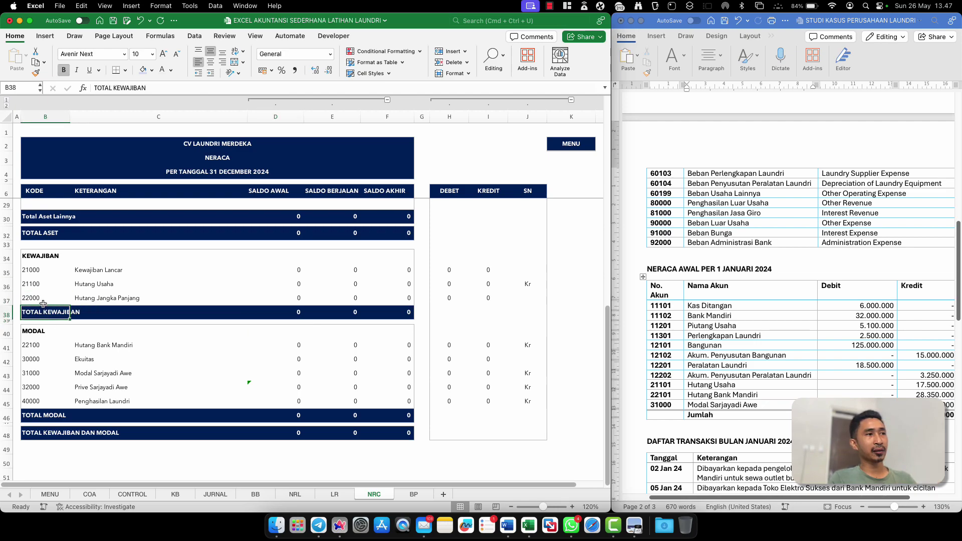
{"action": "left_click", "coordinate": [45, 298]}
{"action": "left_click", "coordinate": [48, 315]}
{"action": "left_click", "coordinate": [39, 299]}
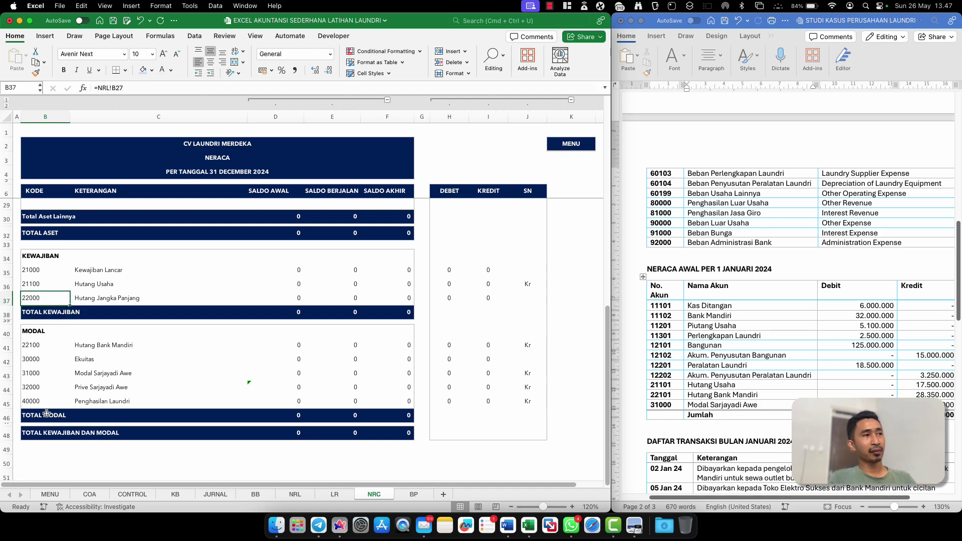
{"action": "left_click", "coordinate": [49, 472], "text": "shift"}
{"action": "scroll", "coordinate": [44, 324], "scroll_direction": "down", "scroll_amount": 1}
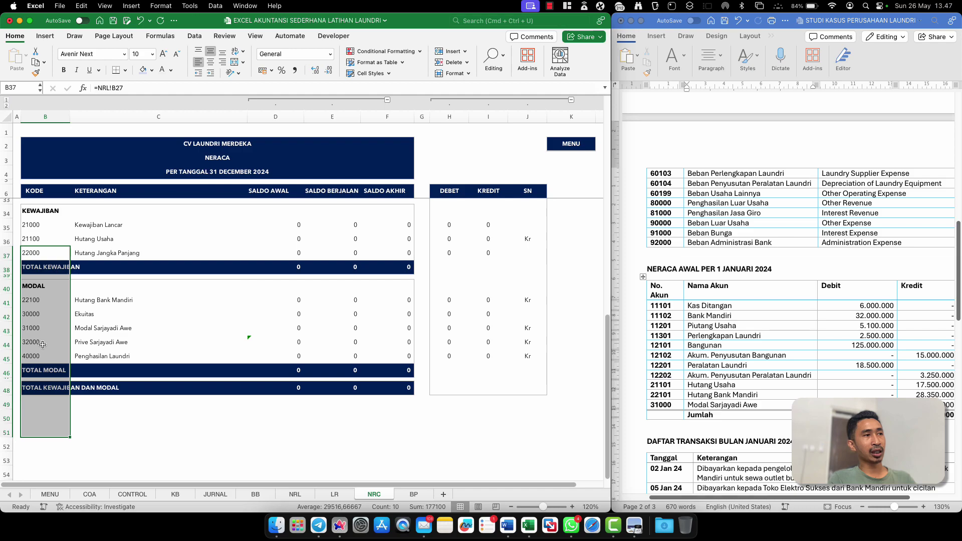
{"action": "left_click", "coordinate": [42, 345], "text": "shift"}
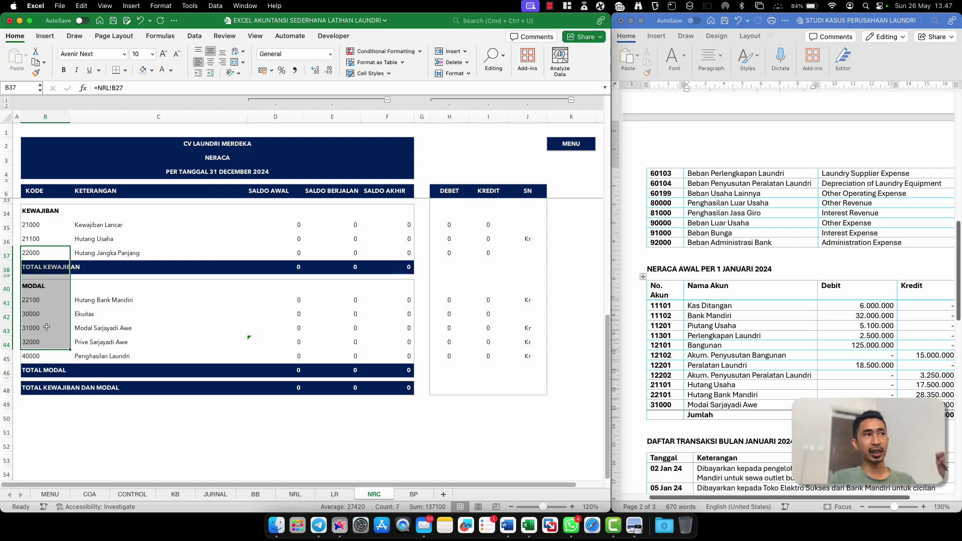
{"action": "right_click", "coordinate": [47, 327]}
{"action": "left_click", "coordinate": [65, 315]}
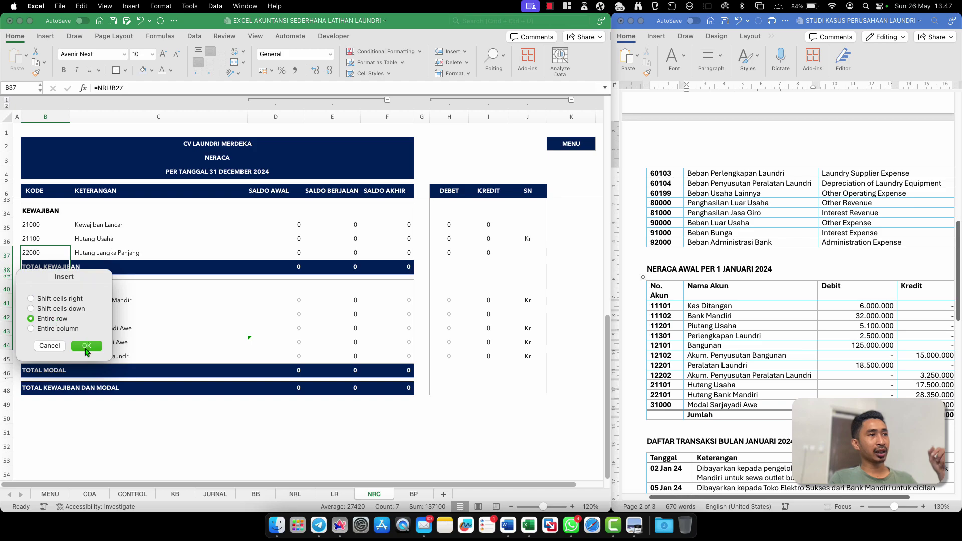
{"action": "left_click", "coordinate": [86, 345]}
Copy the 21100 Hutang Usaha row B36:J36 and paste it into rows 37 to 45 of the KEWAJIBAN section
{"action": "left_click", "coordinate": [34, 237]}
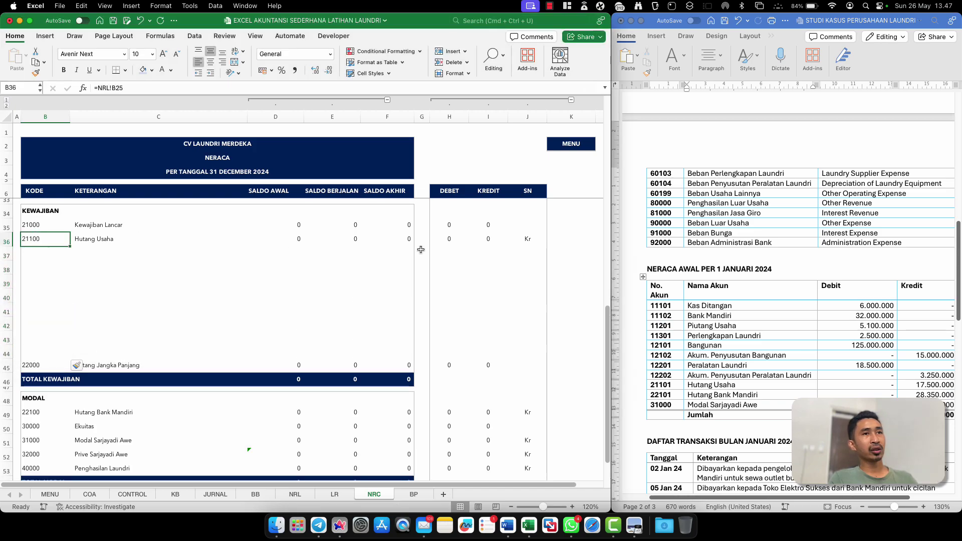
{"action": "left_click", "coordinate": [541, 236], "text": "shift"}
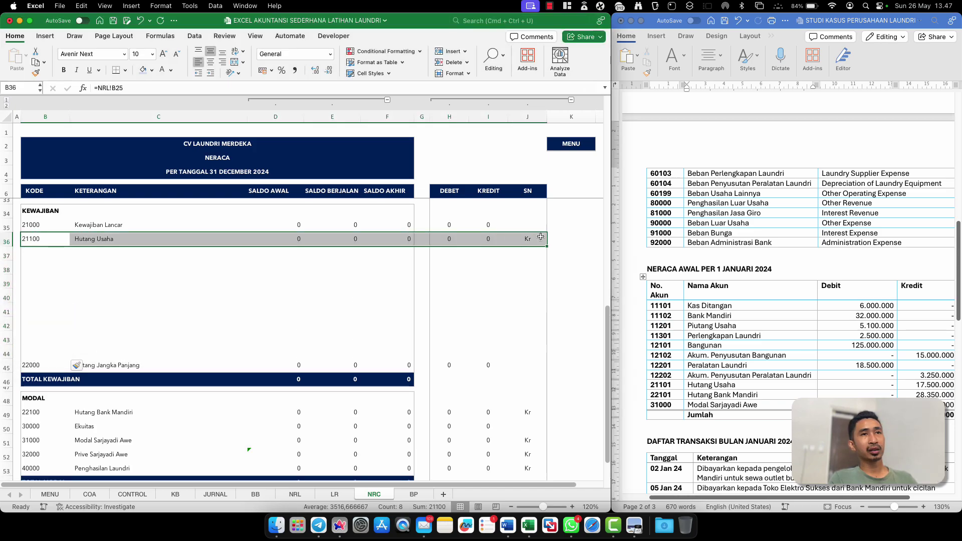
{"action": "right_click", "coordinate": [519, 250]}
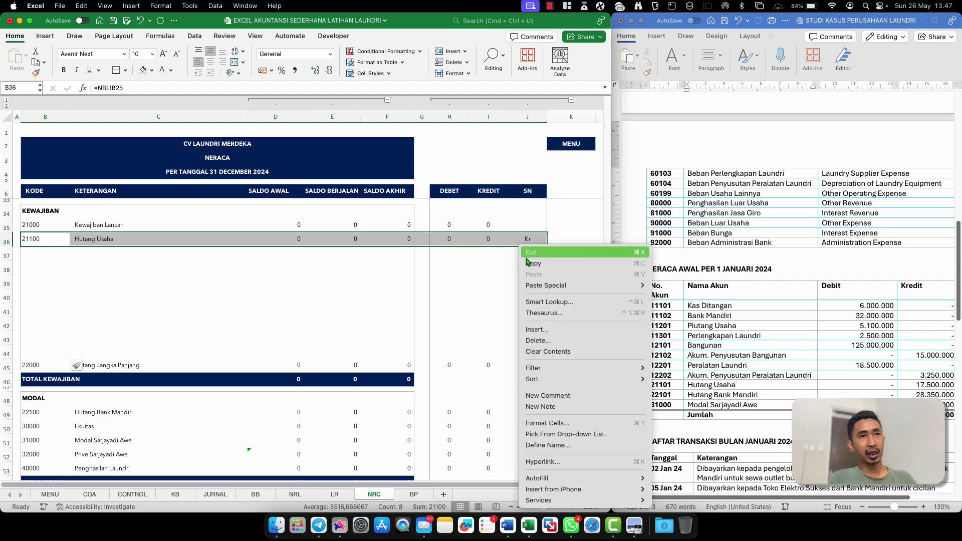
{"action": "left_click", "coordinate": [571, 263]}
{"action": "left_click", "coordinate": [47, 249]}
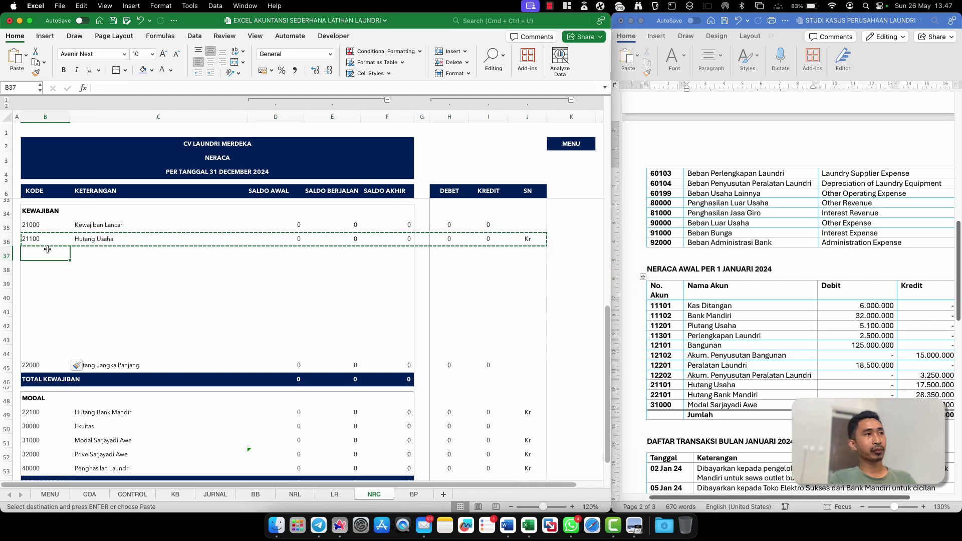
{"action": "left_click", "coordinate": [38, 361], "text": "shift"}
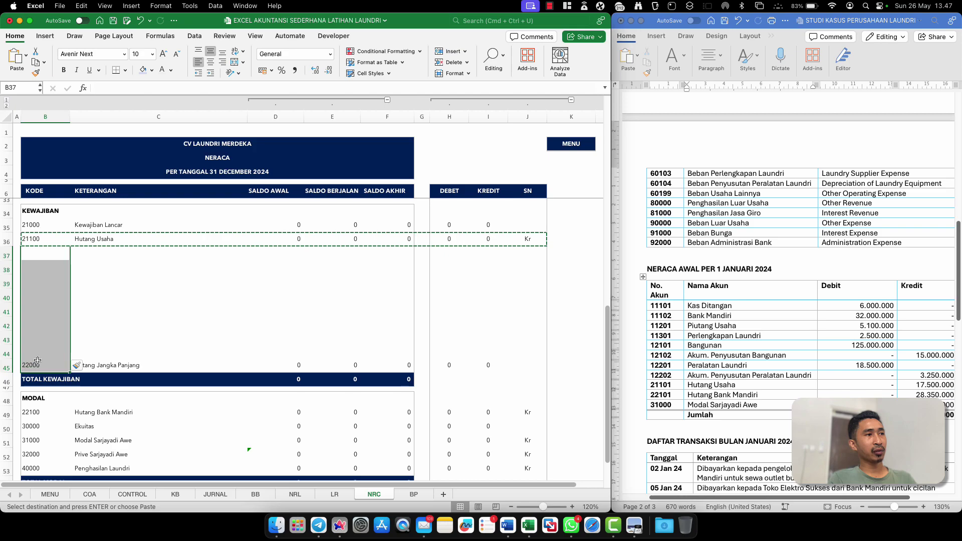
{"action": "right_click", "coordinate": [38, 319]}
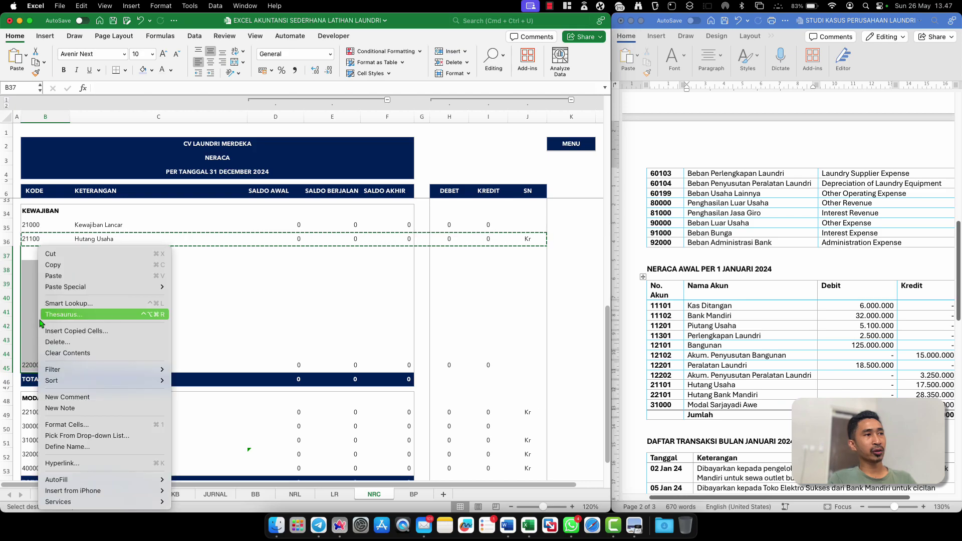
{"action": "left_click", "coordinate": [65, 277]}
{"action": "left_click", "coordinate": [76, 279]}
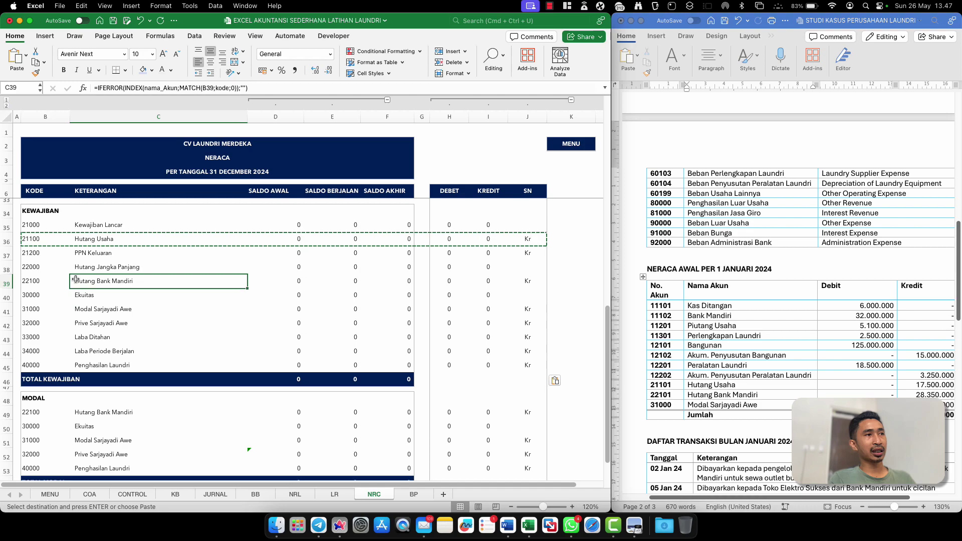
Delete the entire rows 40 to 45 holding accounts 30000 Ekuitas through 40000 Penghasilan Laundri from the KEWAJIBAN section
{"action": "left_click", "coordinate": [45, 249]}
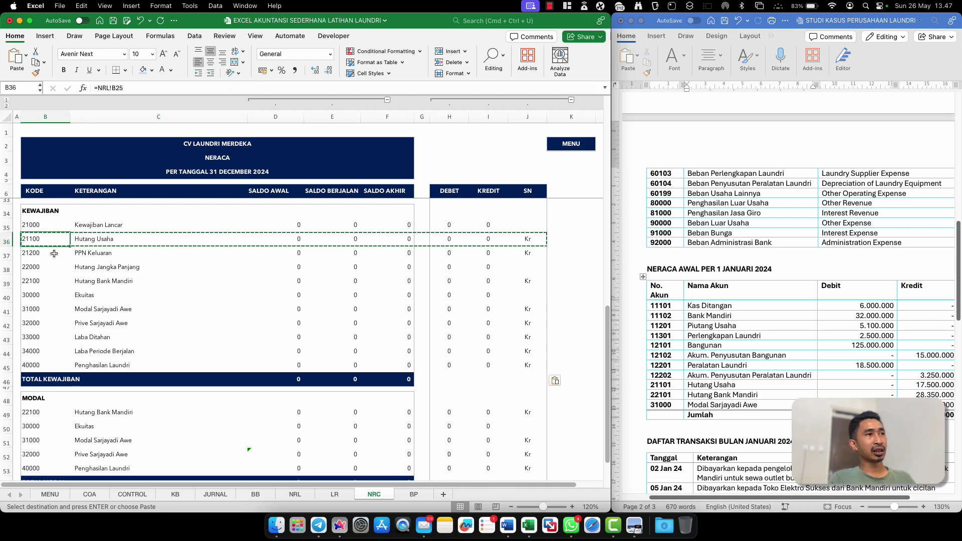
{"action": "left_click", "coordinate": [35, 295]}
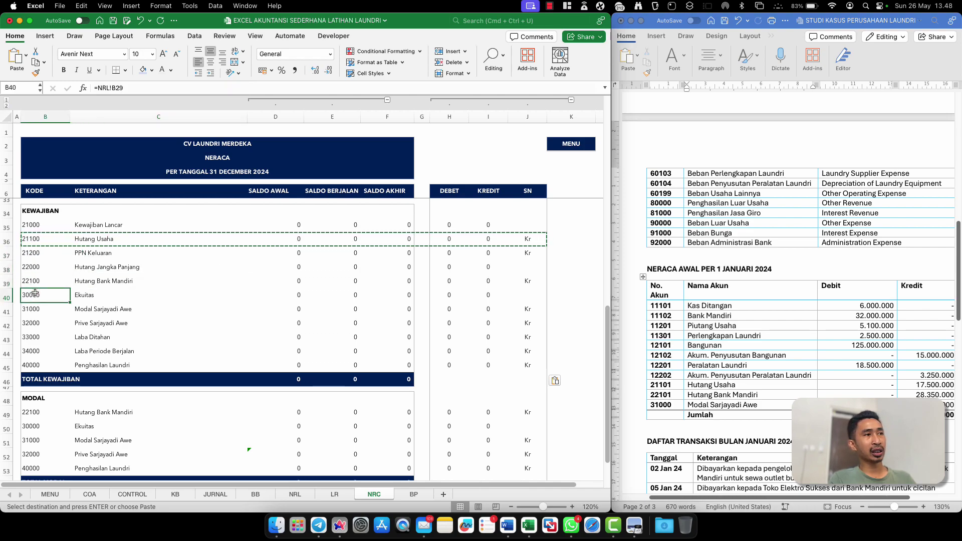
{"action": "left_click_drag", "start_coordinate": [50, 298], "coordinate": [32, 364]}
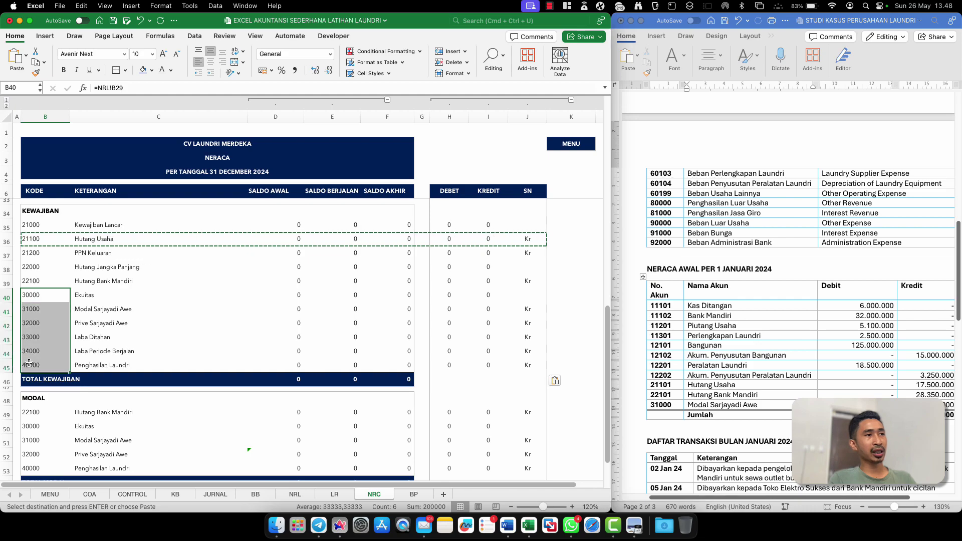
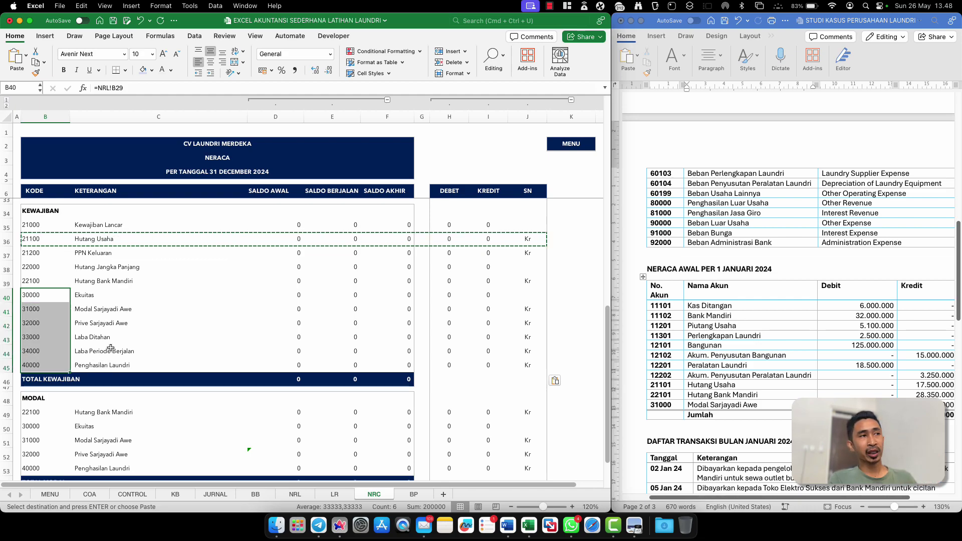
{"action": "right_click", "coordinate": [47, 319]}
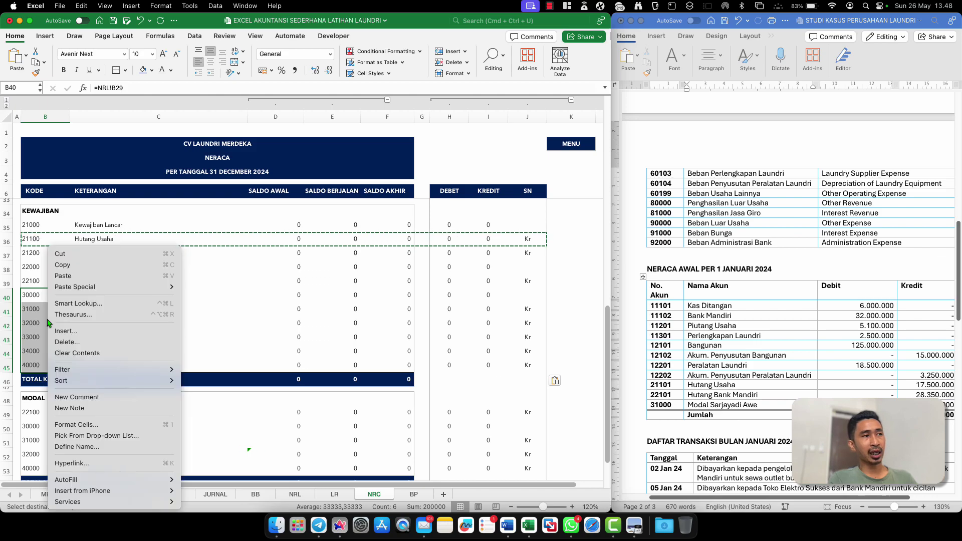
{"action": "left_click", "coordinate": [68, 343]}
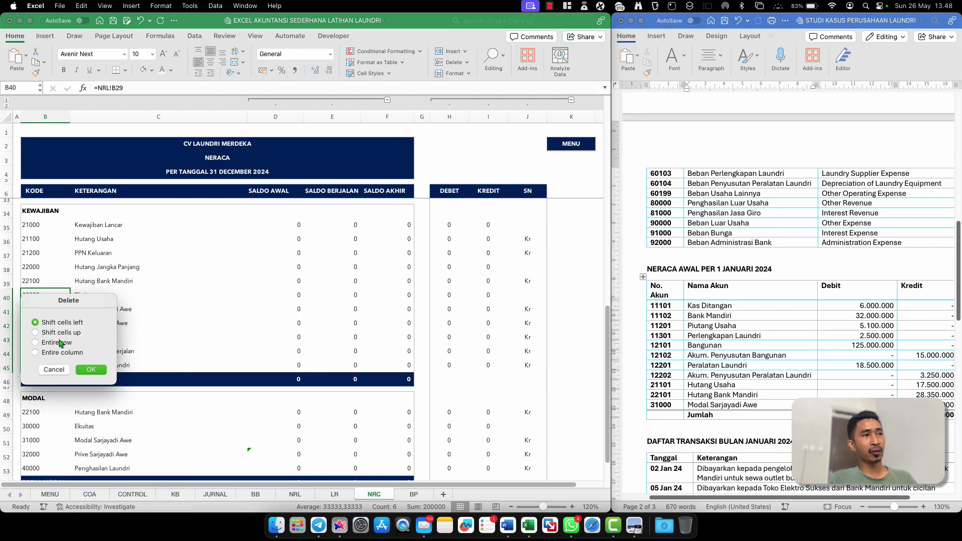
{"action": "left_click", "coordinate": [60, 344]}
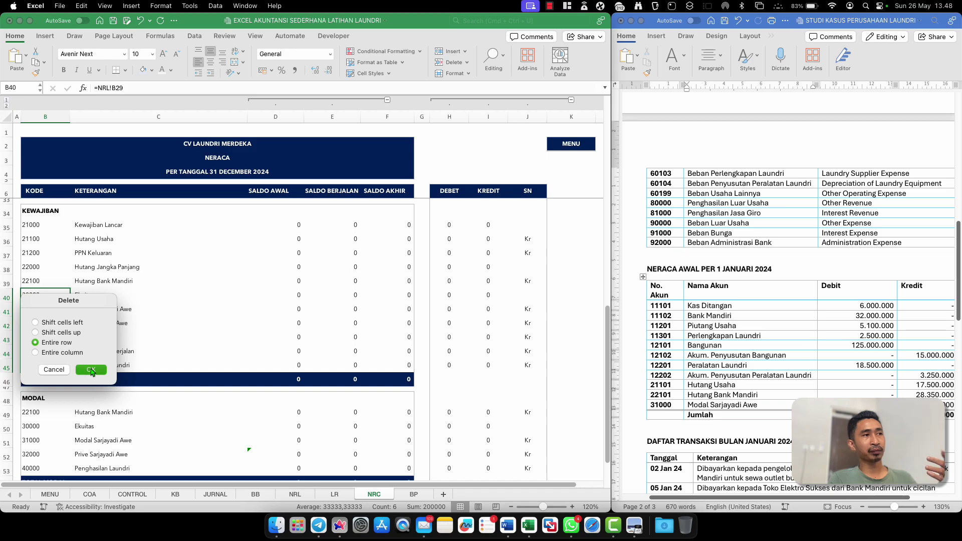
{"action": "left_click", "coordinate": [91, 370]}
{"action": "left_click", "coordinate": [101, 313]}
{"action": "left_click", "coordinate": [110, 295]}
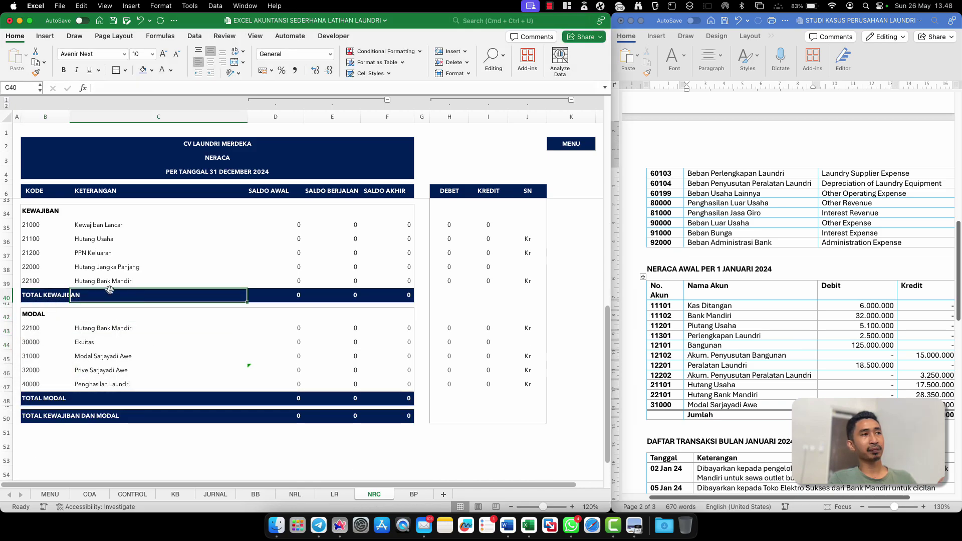
AutoSum the Saldo Awal amounts D35:D39 in the TOTAL KEWAJIBAN row
{"action": "left_click", "coordinate": [299, 292]}
{"action": "key", "text": "super+shift+t"}
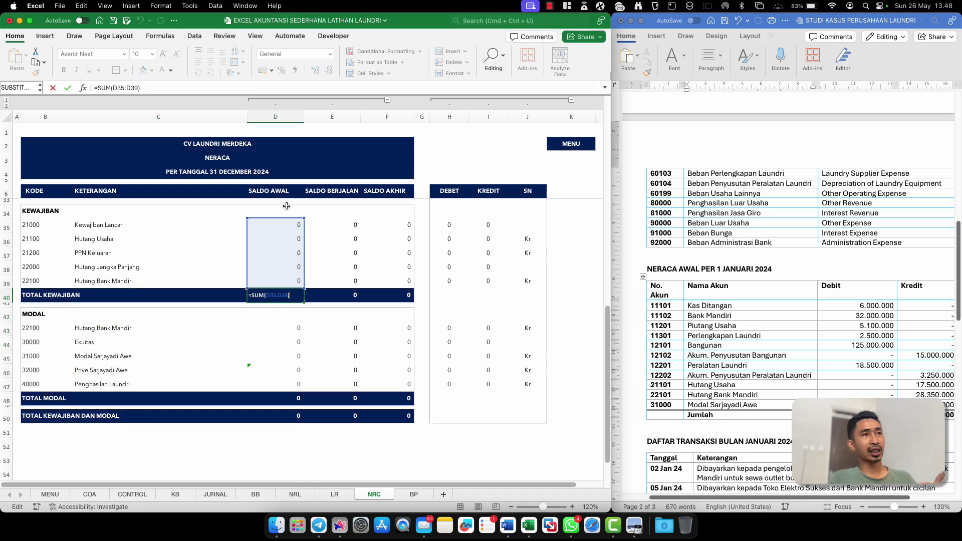
{"action": "key", "text": "Return"}
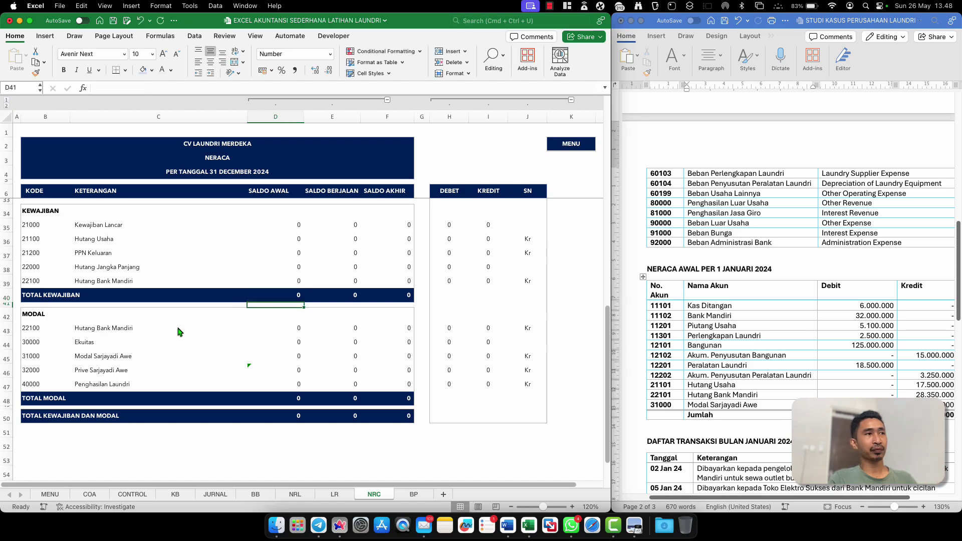
Link the first code cell under MODAL to account 31000 in the NRL sheet (=NRL!B30) and fill it down to B44
{"action": "left_click", "coordinate": [29, 323]}
{"action": "left_click", "coordinate": [31, 315]}
{"action": "left_click", "coordinate": [35, 328]}
{"action": "type", "text": "="}
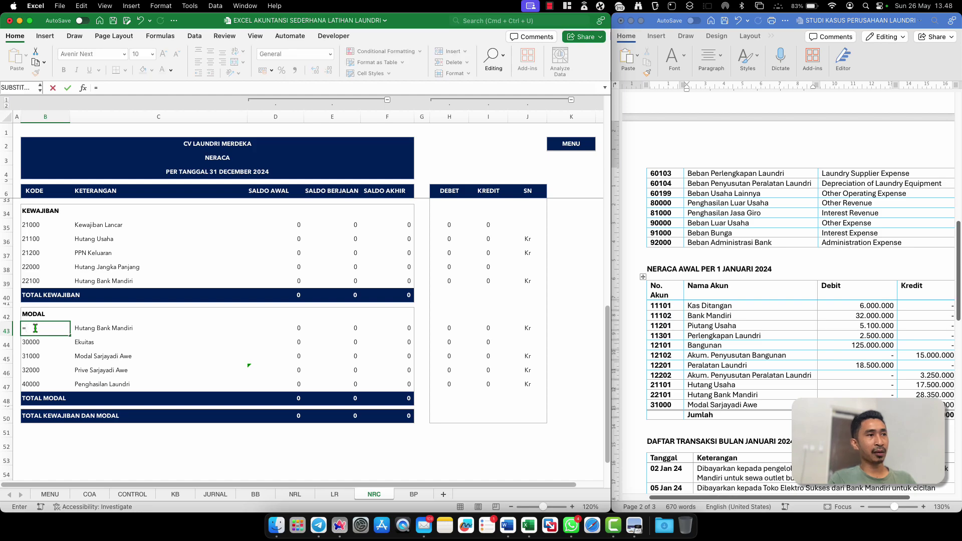
{"action": "left_click", "coordinate": [217, 495]}
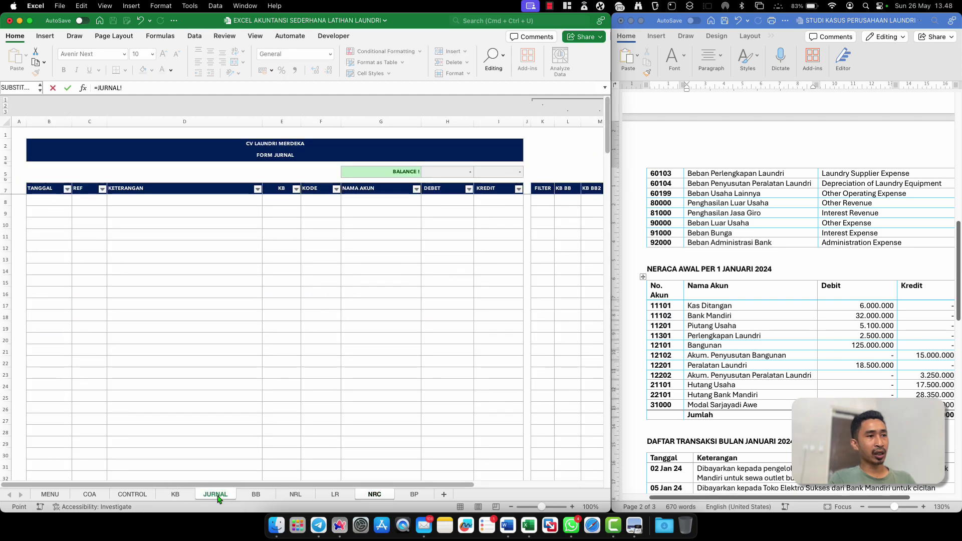
{"action": "left_click", "coordinate": [295, 495]}
{"action": "scroll", "coordinate": [75, 381], "scroll_direction": "down", "scroll_amount": 1}
{"action": "left_click", "coordinate": [31, 357]}
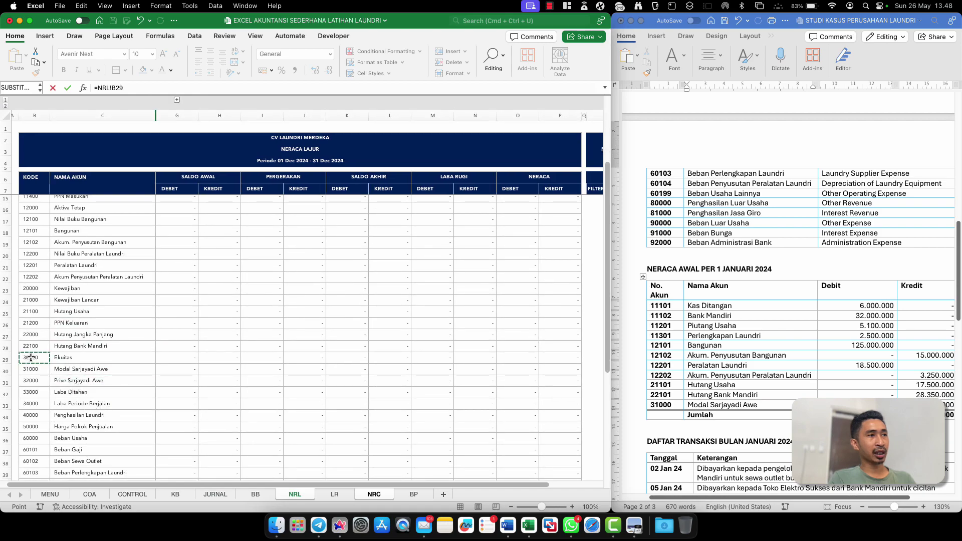
{"action": "key", "text": "Return"}
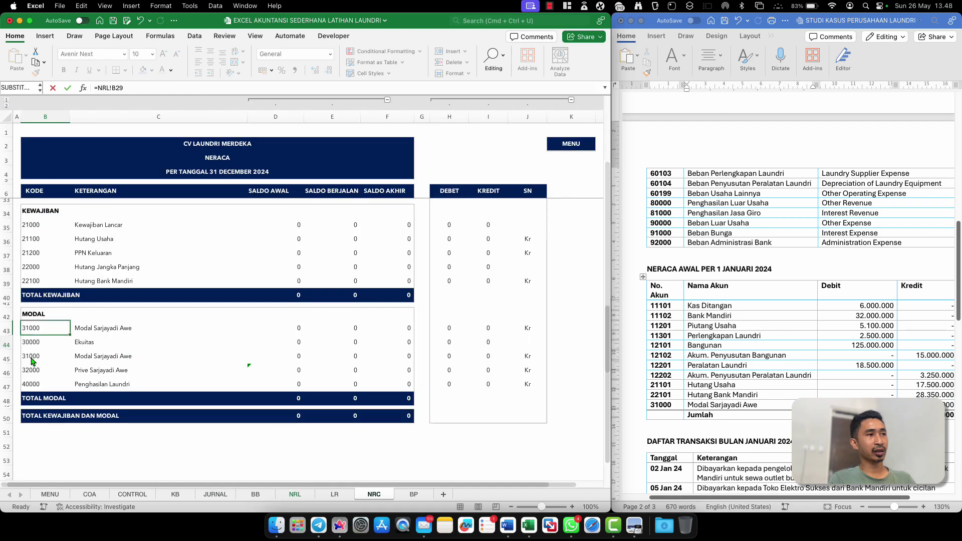
{"action": "left_click", "coordinate": [36, 331]}
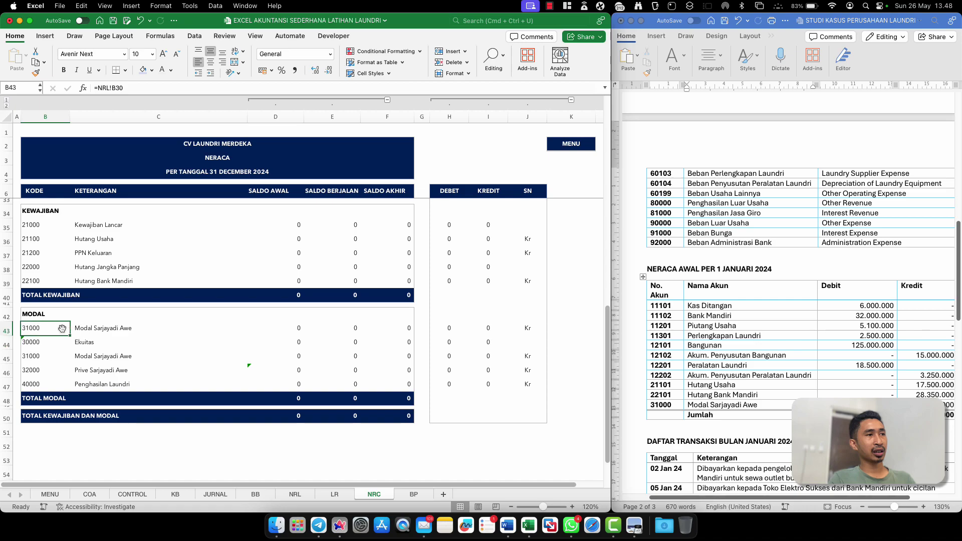
{"action": "left_click_drag", "start_coordinate": [70, 335], "coordinate": [72, 349]}
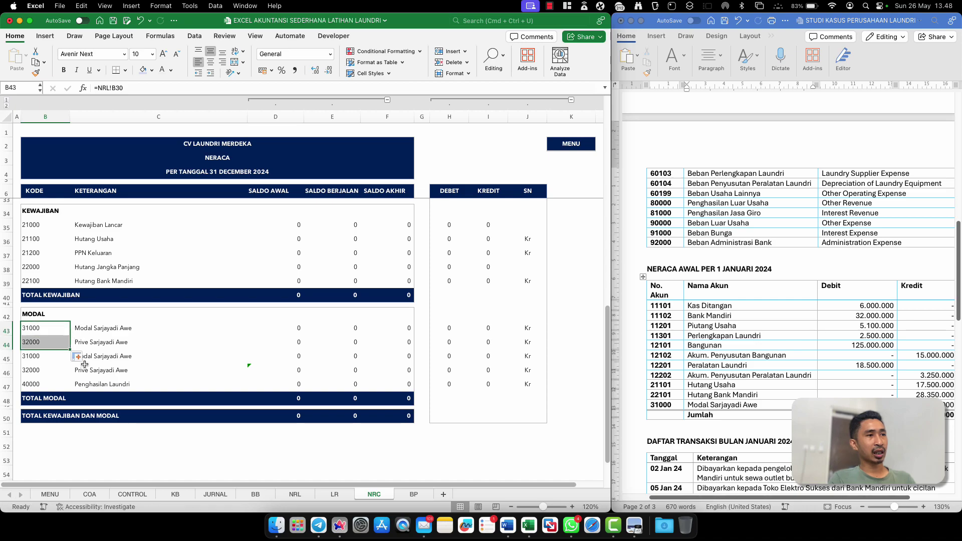
Examine the full Saldo Awal formula of the 32000 Prive account in D46 with the formula display expanded
{"action": "left_click", "coordinate": [40, 373]}
{"action": "key", "text": "shift+Down"}
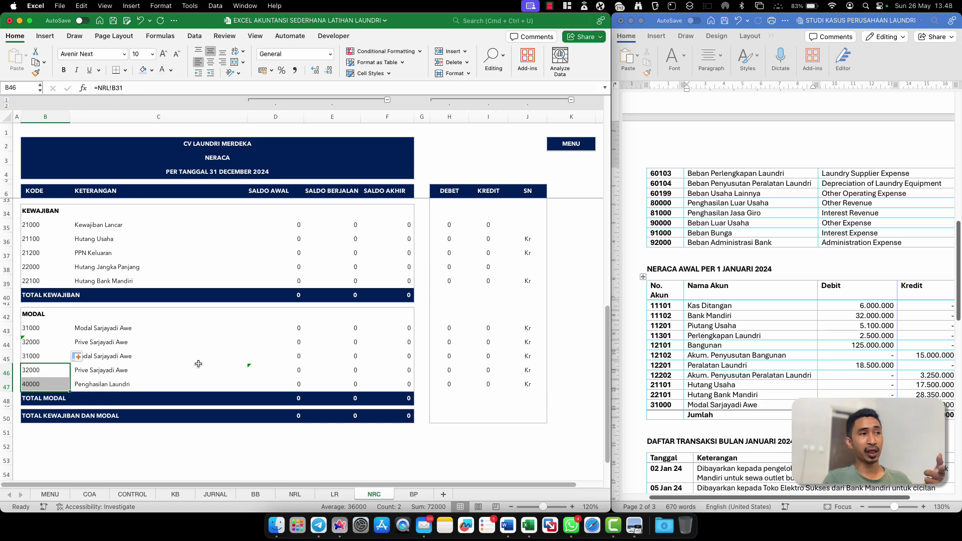
{"action": "left_click", "coordinate": [259, 368]}
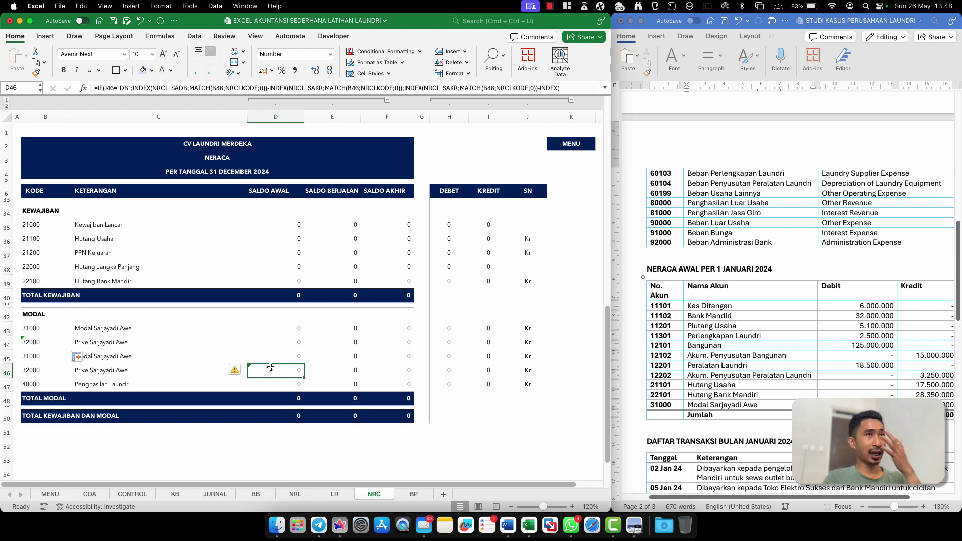
{"action": "left_click", "coordinate": [604, 88]}
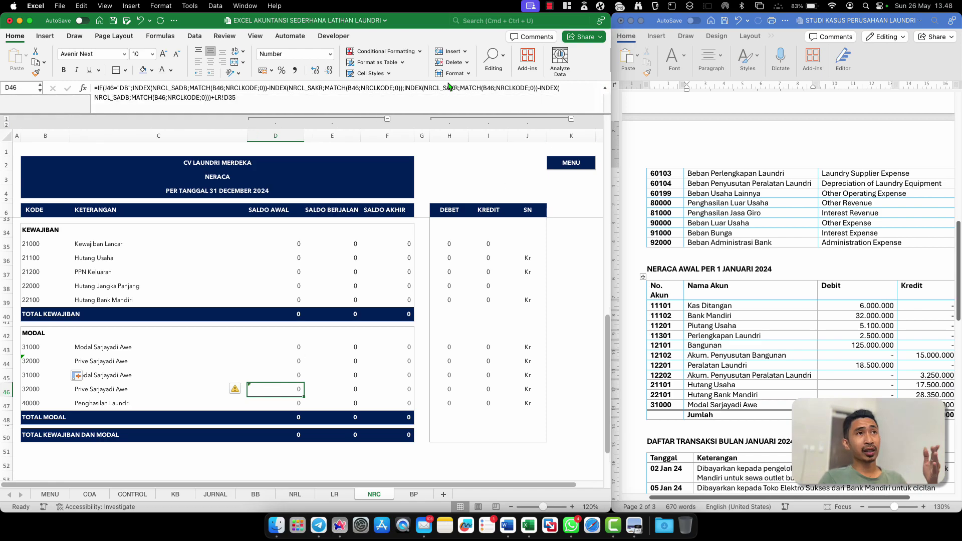
Examine the LR!D35 and LR!E35 references in the MODAL balance formulas and the LABA PERIODE BERJALAN row in the LR sheet
{"action": "left_click", "coordinate": [247, 98]}
{"action": "left_click_drag", "start_coordinate": [210, 99], "coordinate": [227, 99]}
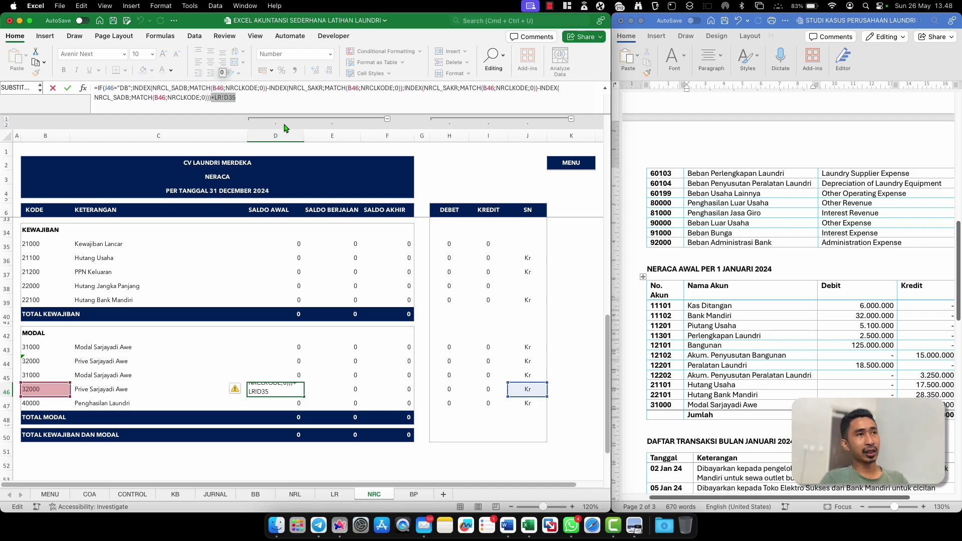
{"action": "left_click", "coordinate": [246, 99]}
{"action": "key", "text": "Escape"}
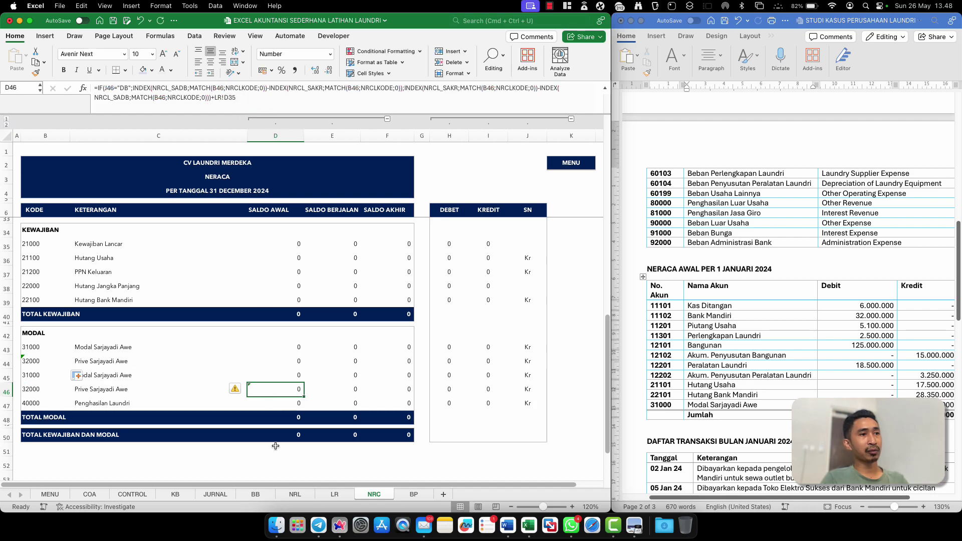
{"action": "left_click", "coordinate": [335, 494]}
{"action": "scroll", "coordinate": [240, 398], "scroll_direction": "down", "scroll_amount": 5}
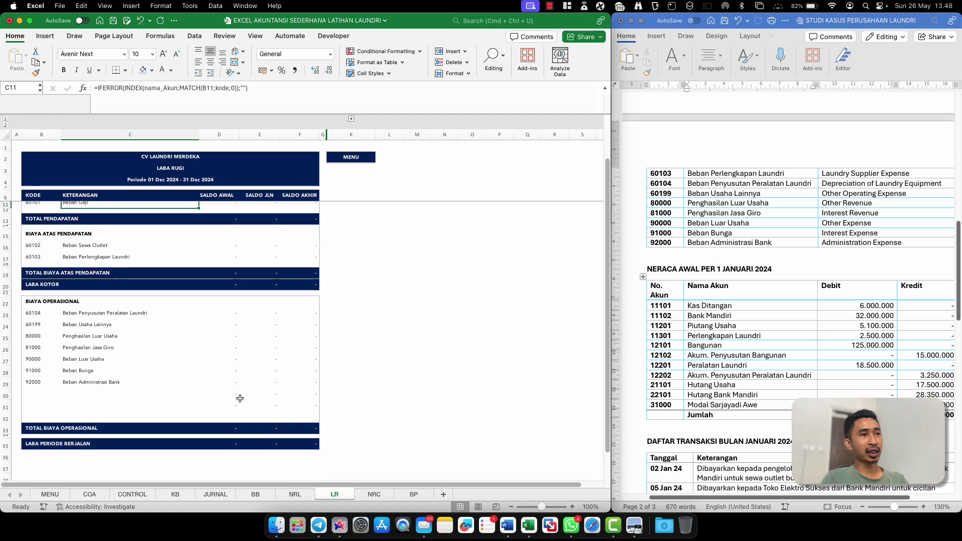
{"action": "left_click", "coordinate": [216, 339]}
{"action": "left_click", "coordinate": [254, 339]}
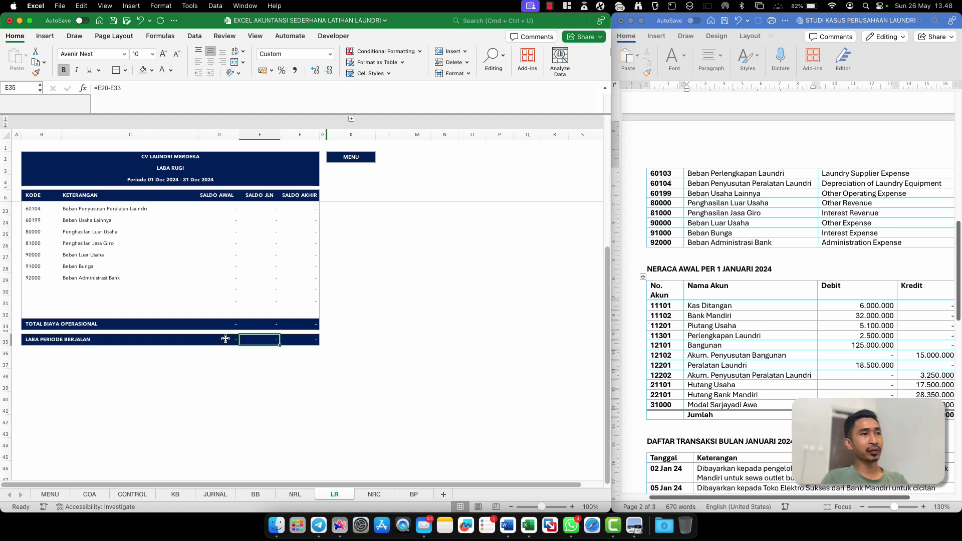
{"action": "left_click", "coordinate": [296, 494]}
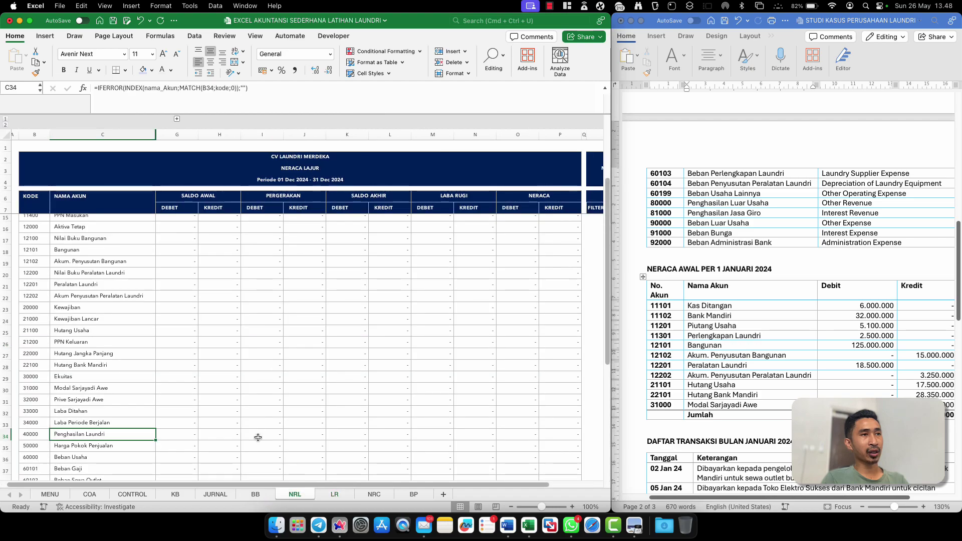
{"action": "left_click", "coordinate": [374, 496]}
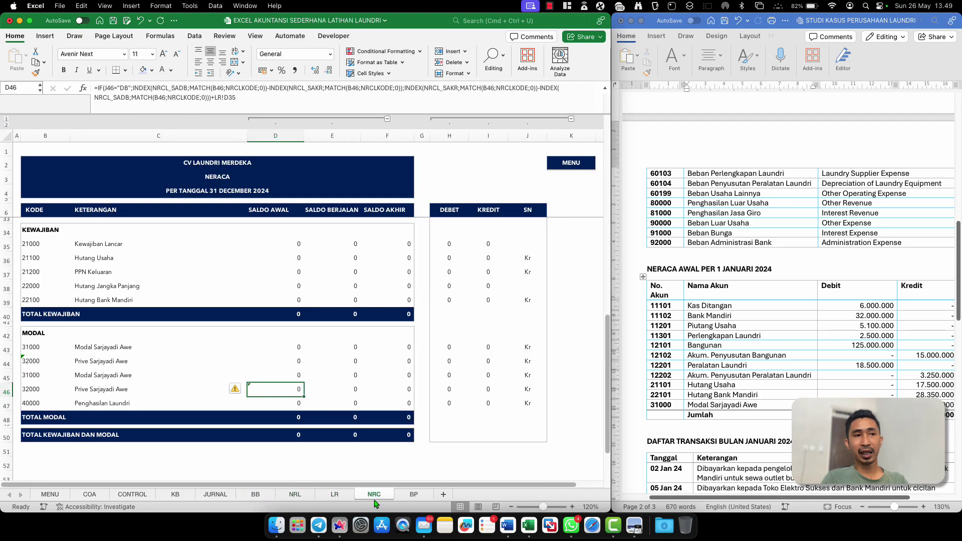
{"action": "left_click", "coordinate": [358, 401]}
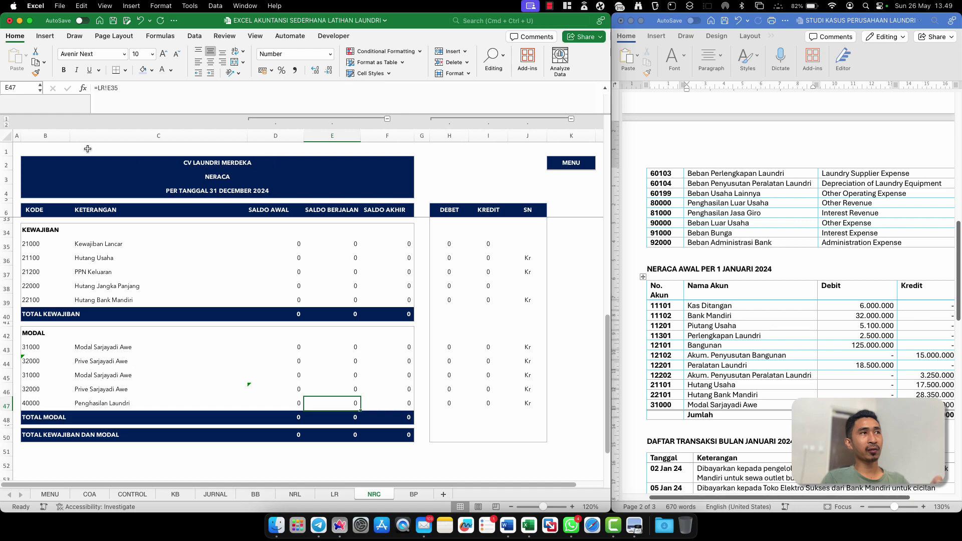
Fill the code link of account 31000 in B43 down to B47 in the MODAL section
{"action": "left_click", "coordinate": [64, 349]}
{"action": "left_click_drag", "start_coordinate": [71, 356], "coordinate": [71, 410]}
{"action": "left_click", "coordinate": [55, 386]}
{"action": "left_click", "coordinate": [41, 404]}
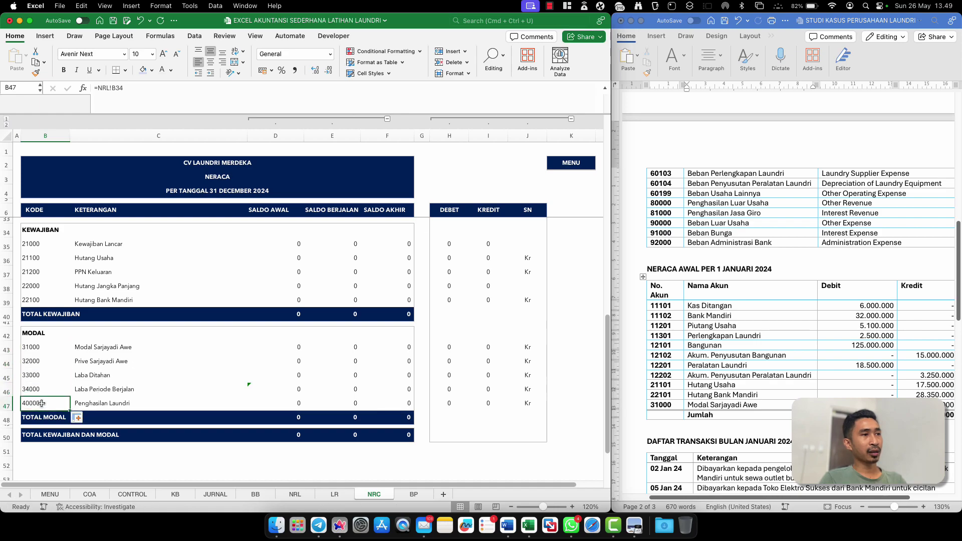
Delete the entire row 47 holding account 40000 Penghasilan Laundri from the MODAL section
{"action": "left_click", "coordinate": [43, 382]}
{"action": "left_click", "coordinate": [50, 406]}
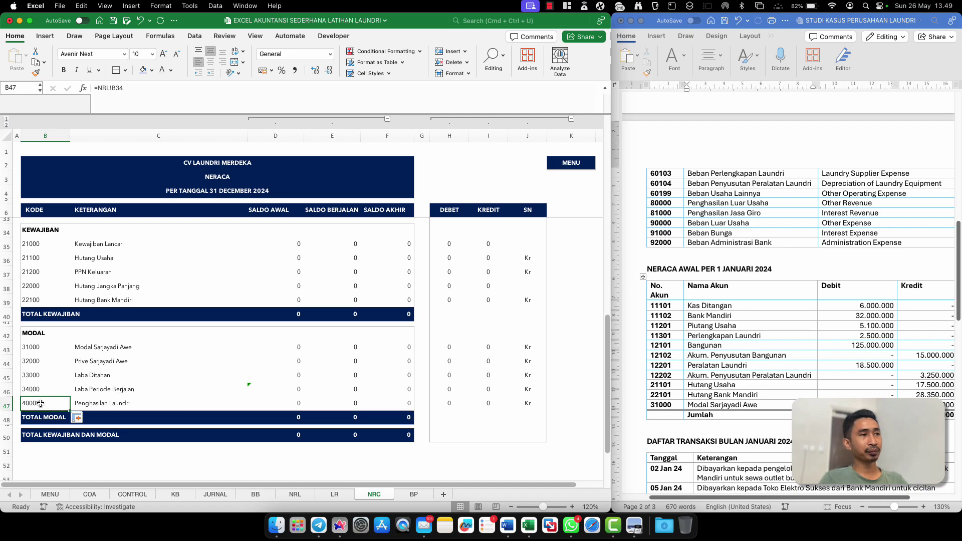
{"action": "right_click", "coordinate": [41, 403]}
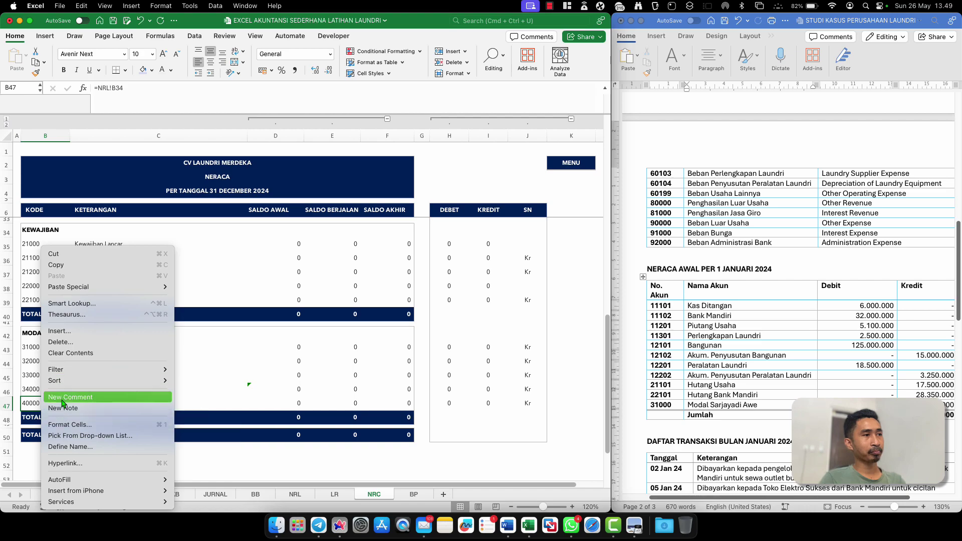
{"action": "left_click", "coordinate": [68, 343]}
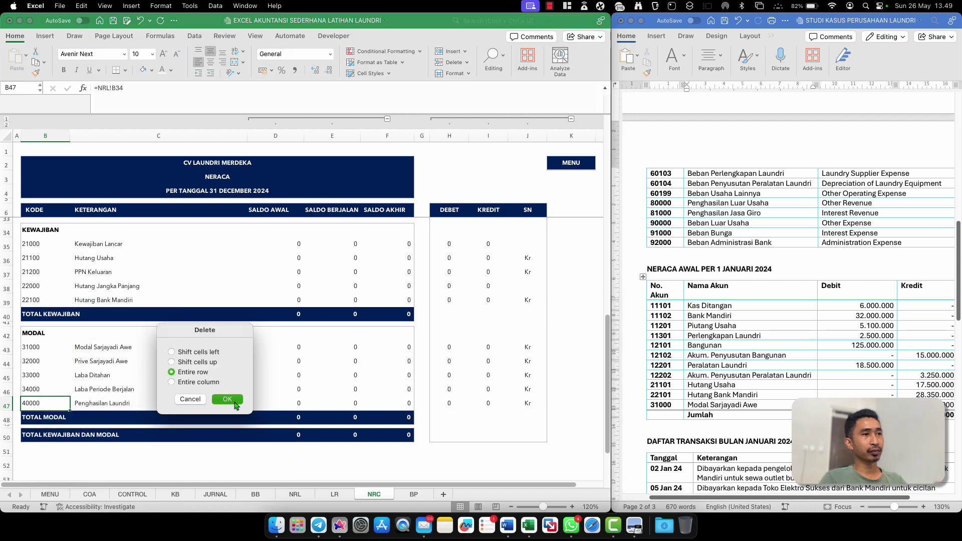
{"action": "left_click", "coordinate": [227, 400]}
Examine the account name, balance, debit, credit and SN formulas across the MODAL rows 43 to 46
{"action": "left_click", "coordinate": [131, 375]}
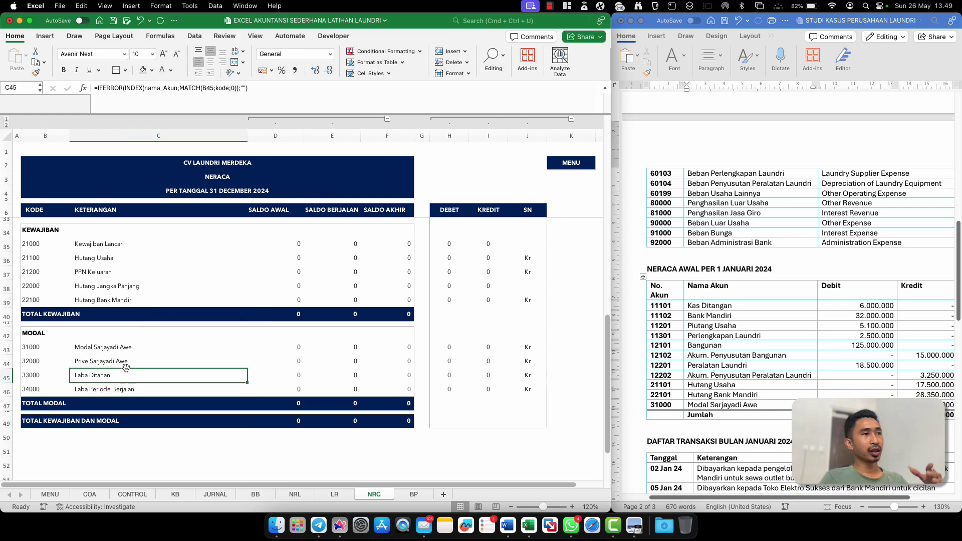
{"action": "left_click", "coordinate": [114, 362]}
{"action": "left_click", "coordinate": [114, 377]}
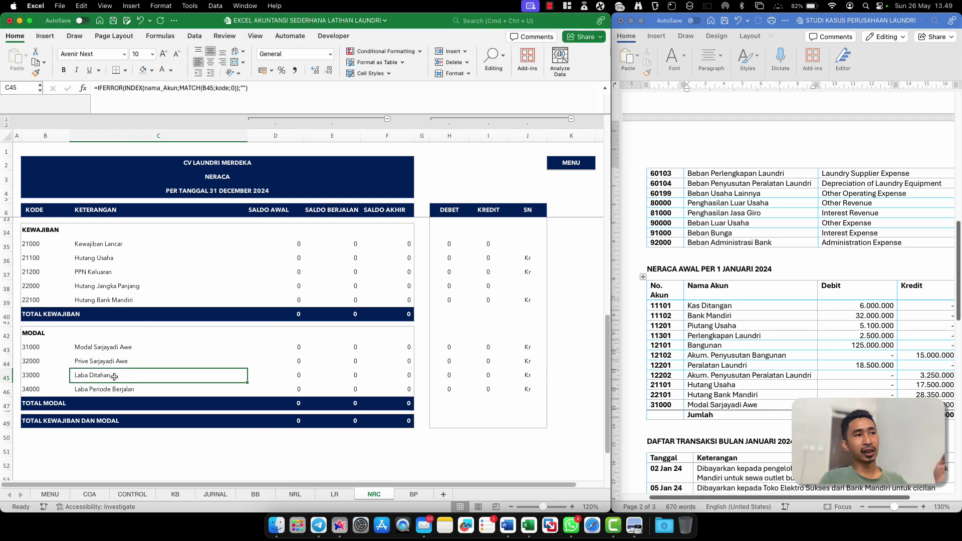
{"action": "left_click", "coordinate": [131, 389]}
{"action": "left_click", "coordinate": [143, 378]}
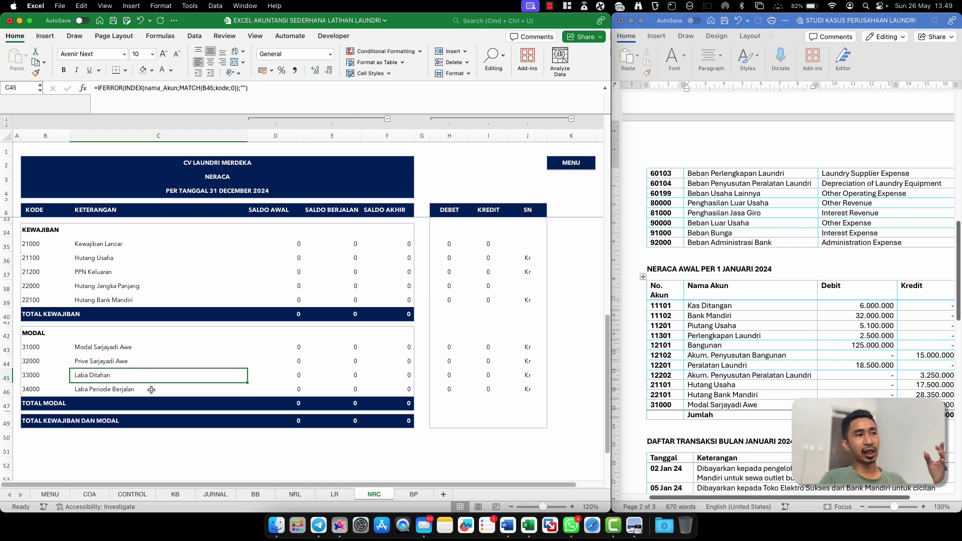
{"action": "left_click", "coordinate": [298, 358]}
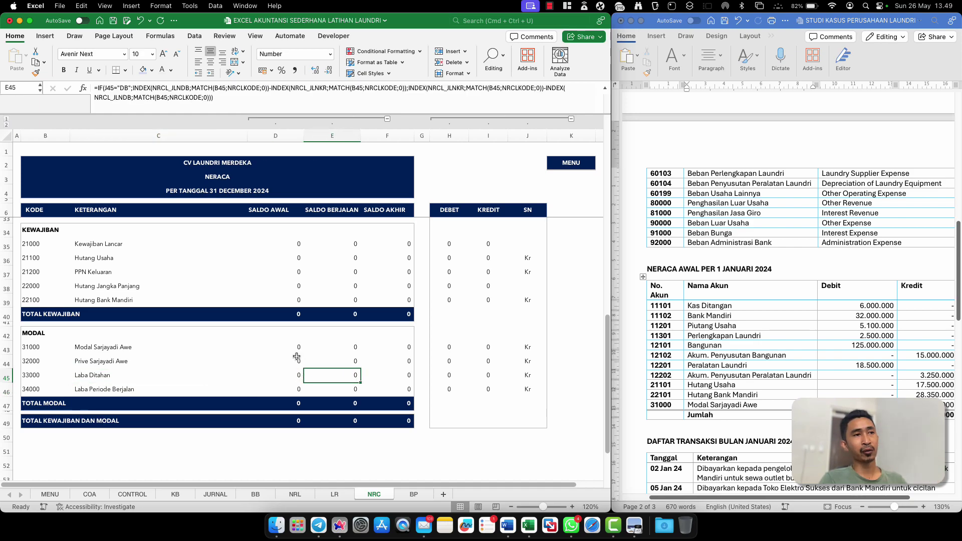
{"action": "key", "text": "Up"}
{"action": "key", "text": "shift+Right"}
{"action": "key", "text": "shift+Right"}
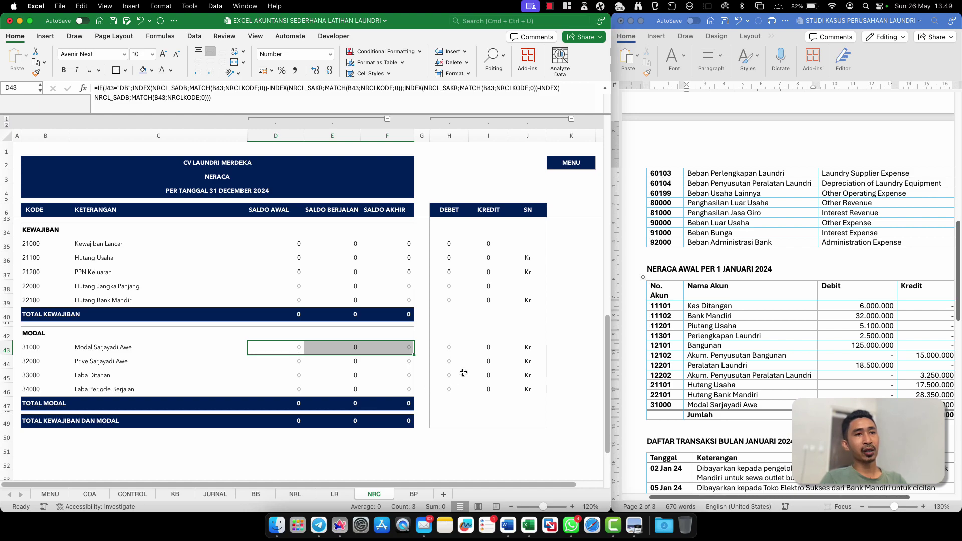
{"action": "left_click", "coordinate": [448, 376]}
{"action": "left_click", "coordinate": [485, 374]}
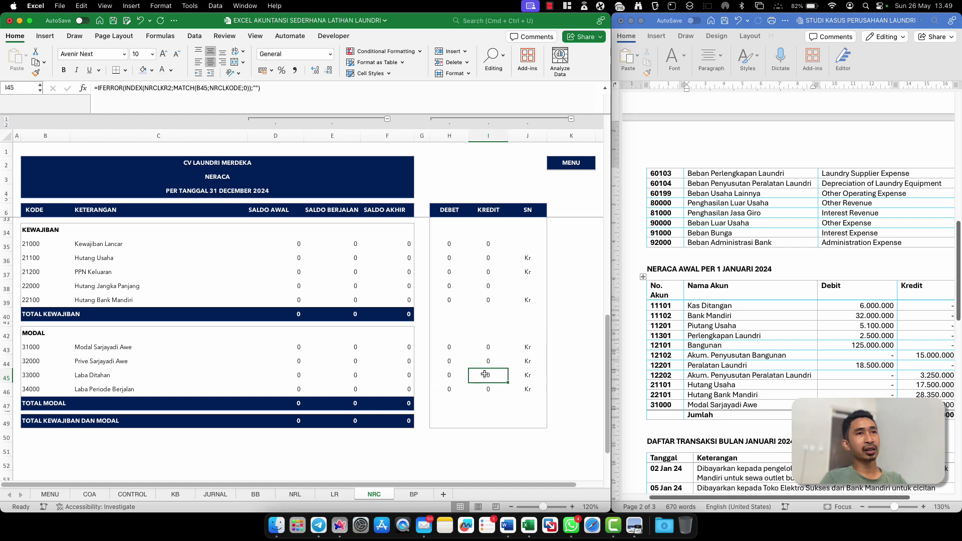
{"action": "left_click", "coordinate": [457, 372]}
{"action": "key", "text": "Down"}
{"action": "key", "text": "Right"}
{"action": "key", "text": "Right"}
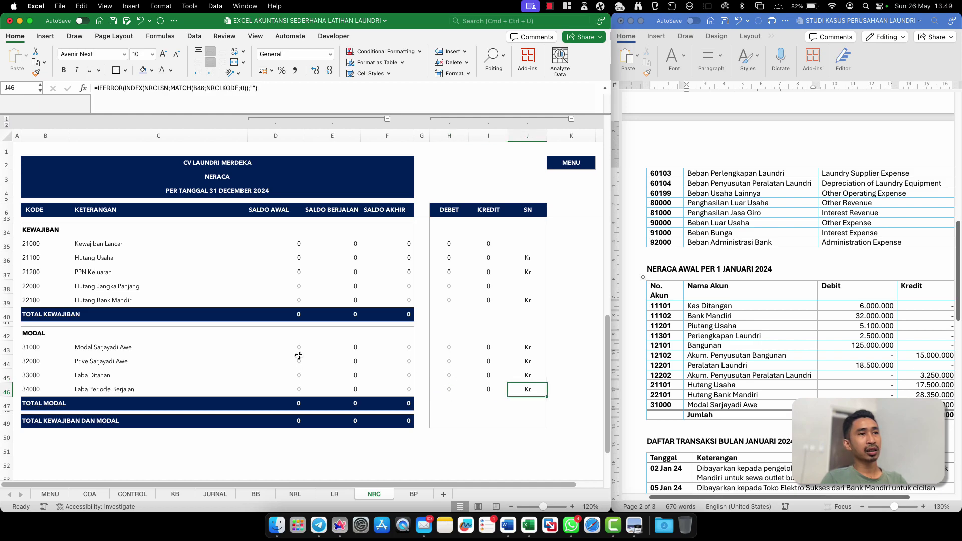
Copy the balance formulas of account 31000 in D43:F43 to MODAL rows 44 to 46
{"action": "left_click", "coordinate": [296, 352]}
{"action": "key", "text": "shift+Right"}
{"action": "key", "text": "shift+Right"}
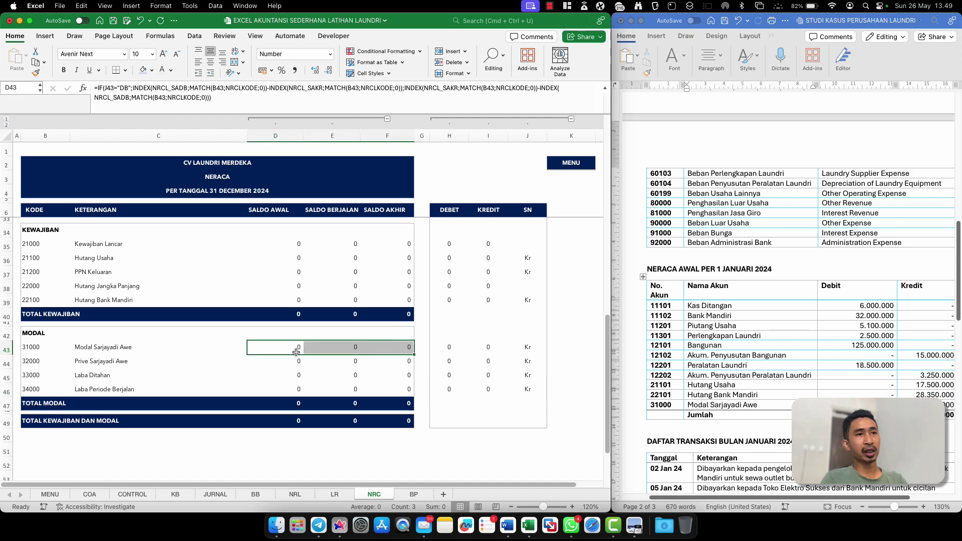
{"action": "key", "text": "shift+Right"}
{"action": "key", "text": "shift+Right"}
{"action": "key", "text": "shift+Left"}
{"action": "key", "text": "shift+Left"}
{"action": "key", "text": "cmd+c"}
{"action": "key", "text": "Down"}
{"action": "key", "text": "shift+Down"}
{"action": "key", "text": "shift+Down"}
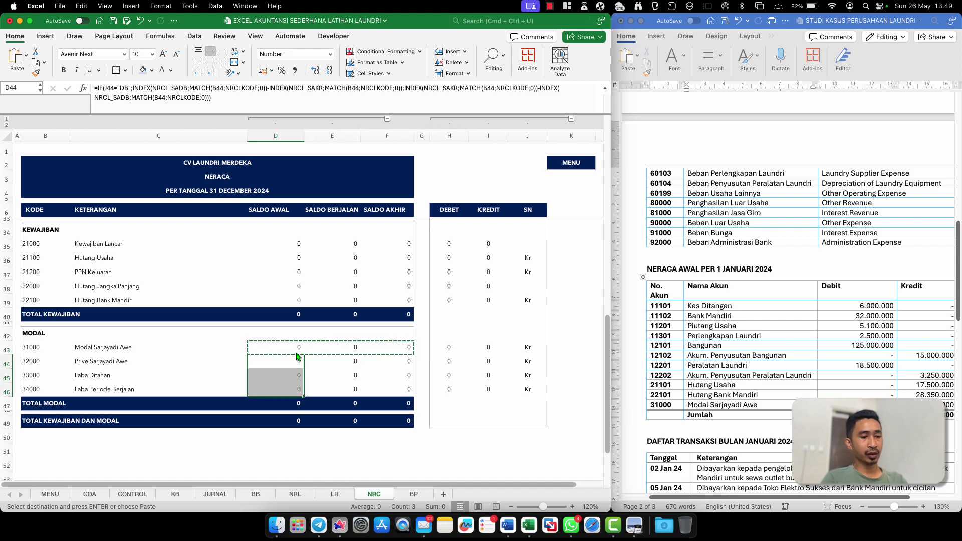
{"action": "key", "text": "super+v"}
{"action": "key", "text": "Escape"}
Append +LR!D35 to the Saldo Awal formula of 33000 Laba Ditahan in D45
{"action": "key", "text": "Down"}
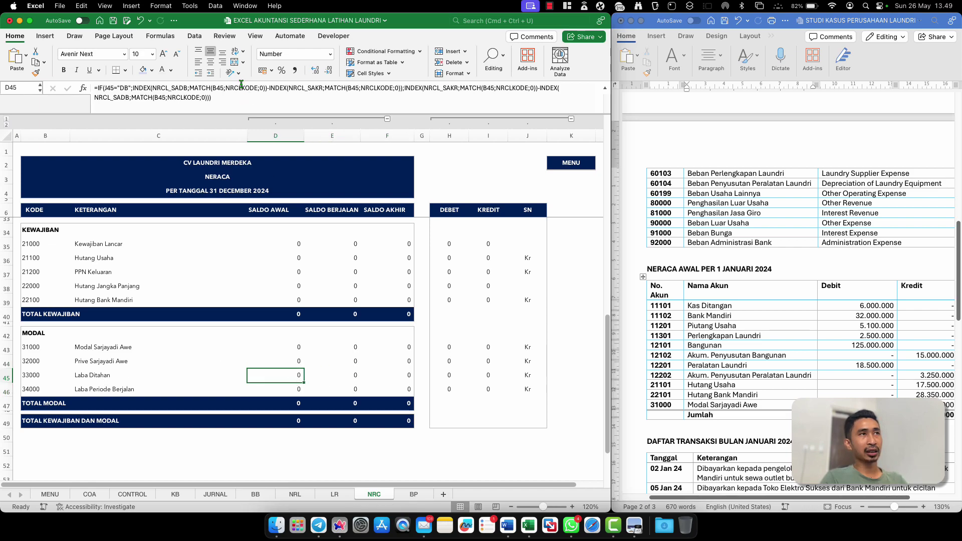
{"action": "left_click", "coordinate": [234, 99]}
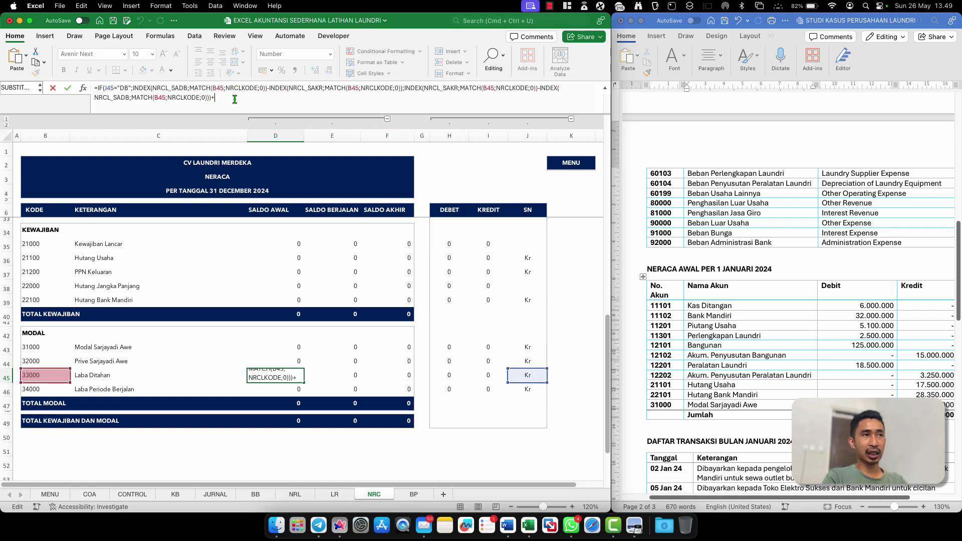
{"action": "left_click", "coordinate": [334, 495]}
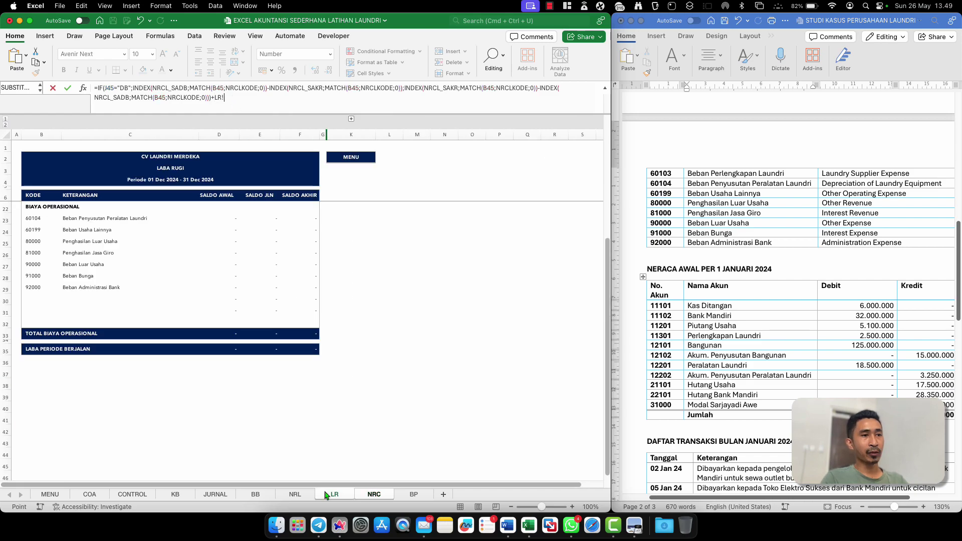
{"action": "left_click", "coordinate": [232, 349]}
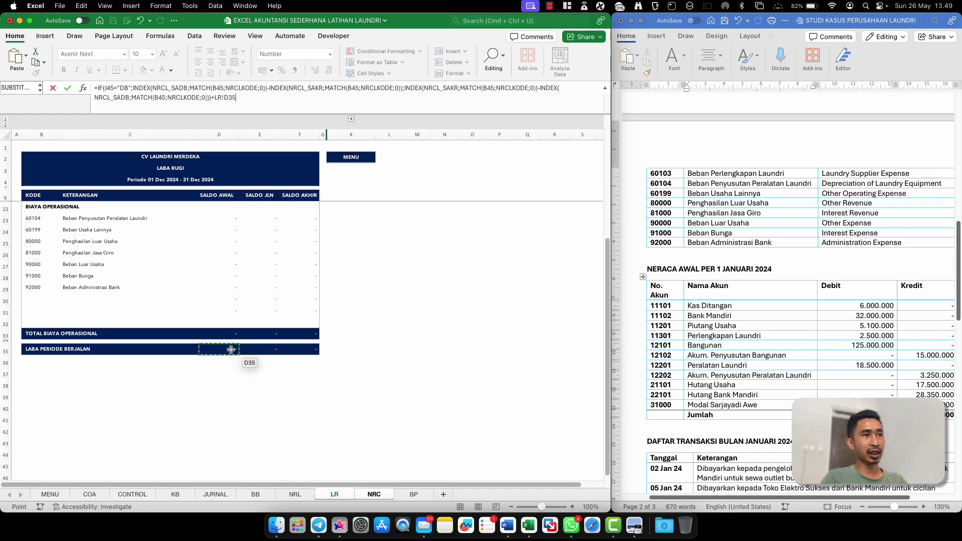
{"action": "key", "text": "Return"}
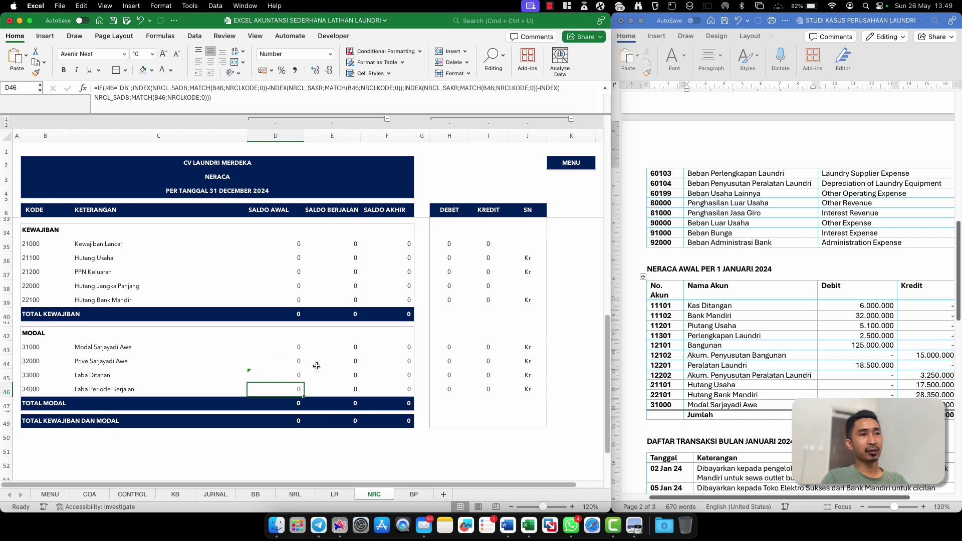
Replace the Saldo Berjalan formula of 34000 Laba Periode Berjalan in E46 with =LR!E35
{"action": "left_click", "coordinate": [357, 391]}
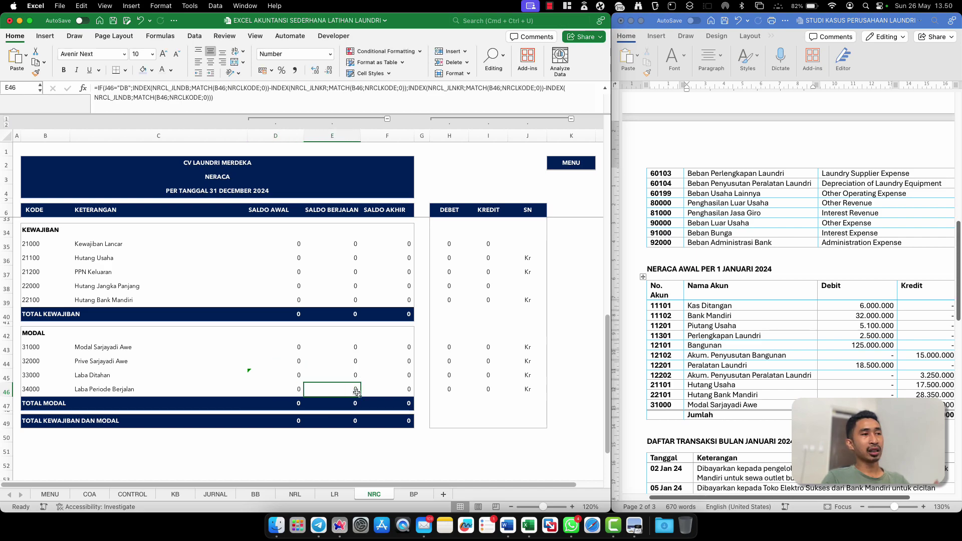
{"action": "double_click", "coordinate": [357, 390]}
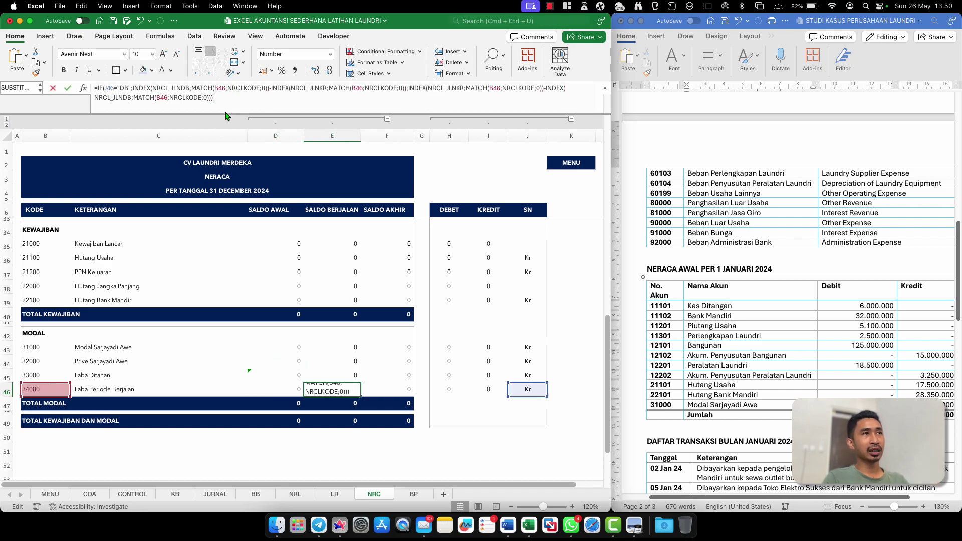
{"action": "key", "text": "Escape"}
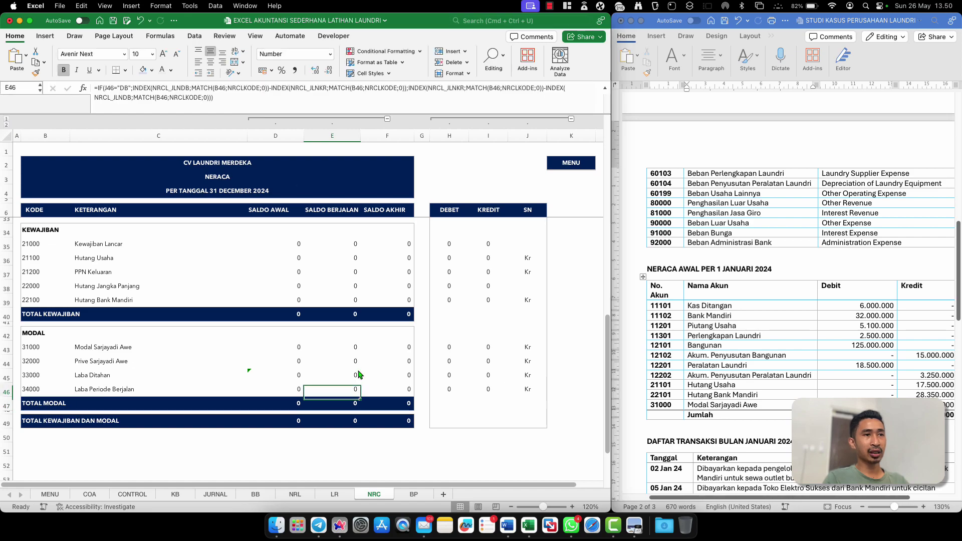
{"action": "type", "text": "="}
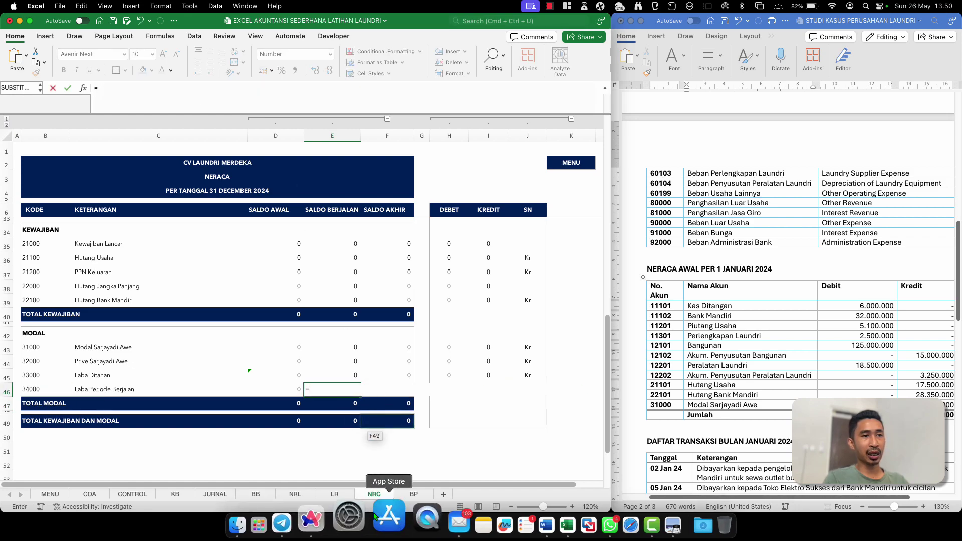
{"action": "left_click", "coordinate": [331, 497]}
{"action": "left_click", "coordinate": [267, 348]}
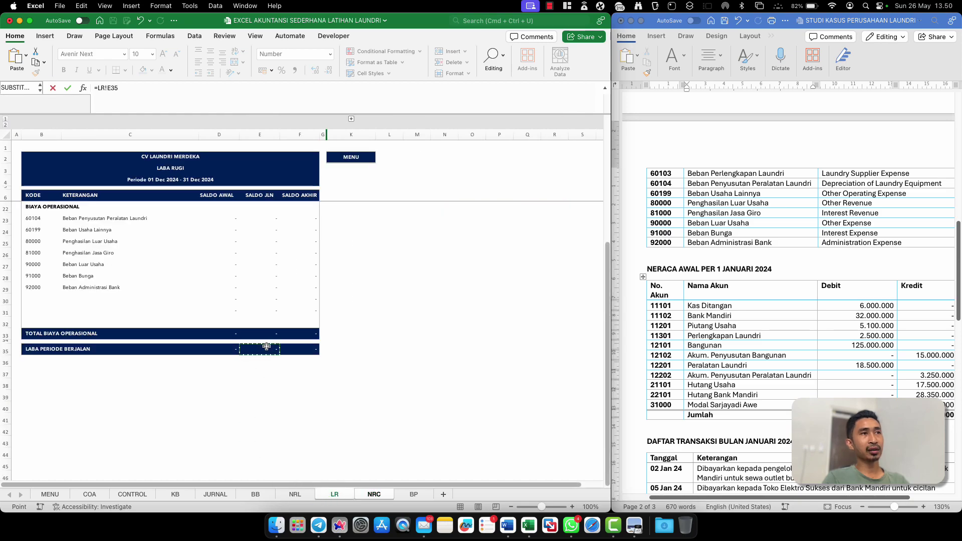
{"action": "key", "text": "Return"}
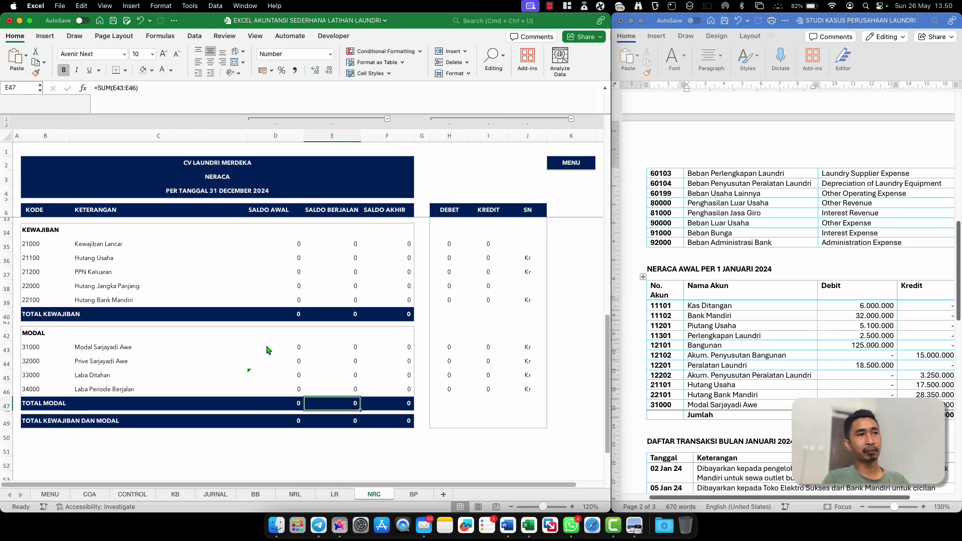
{"action": "left_click", "coordinate": [334, 390]}
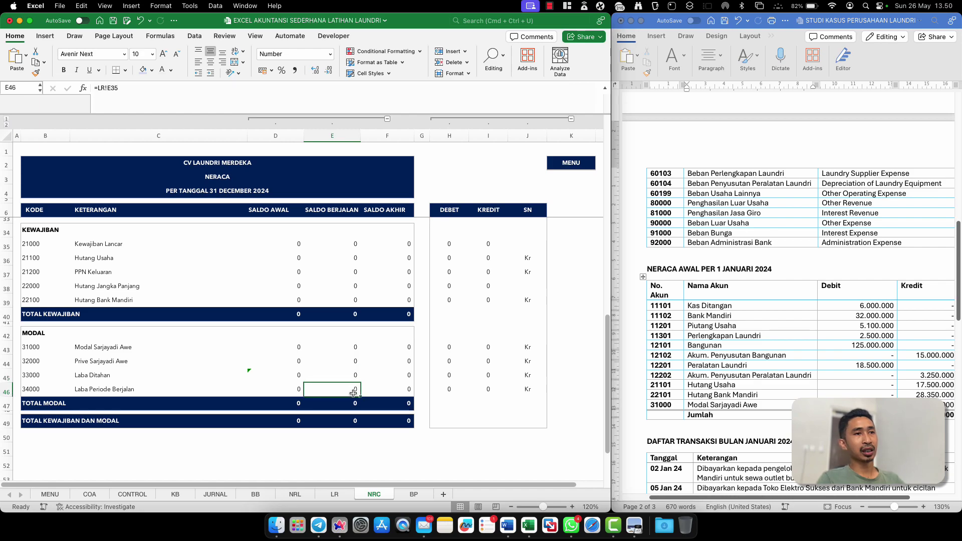
Review the Saldo Awal formulas in the MODAL section and the asset rows above it in the NRC sheet
{"action": "left_click", "coordinate": [275, 389]}
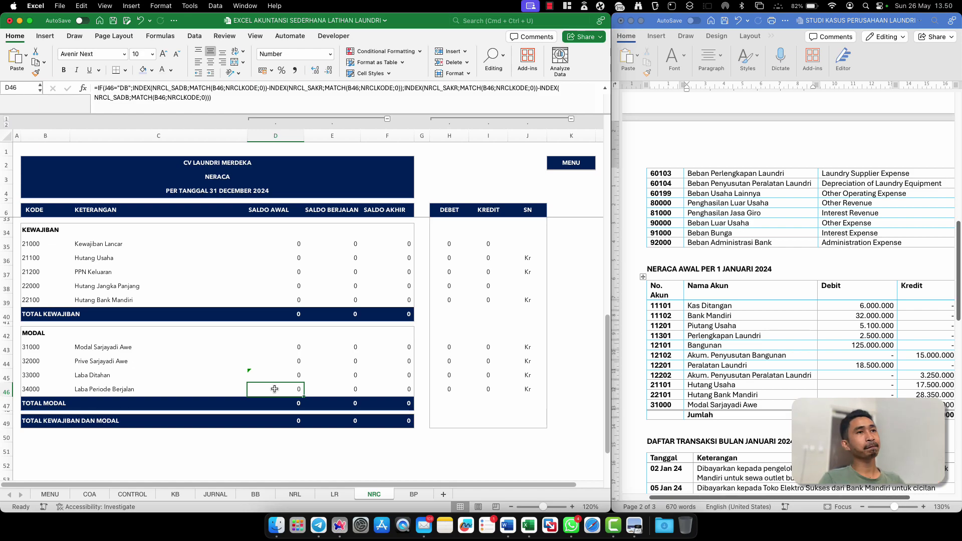
{"action": "left_click", "coordinate": [279, 322]}
{"action": "left_click", "coordinate": [279, 347]}
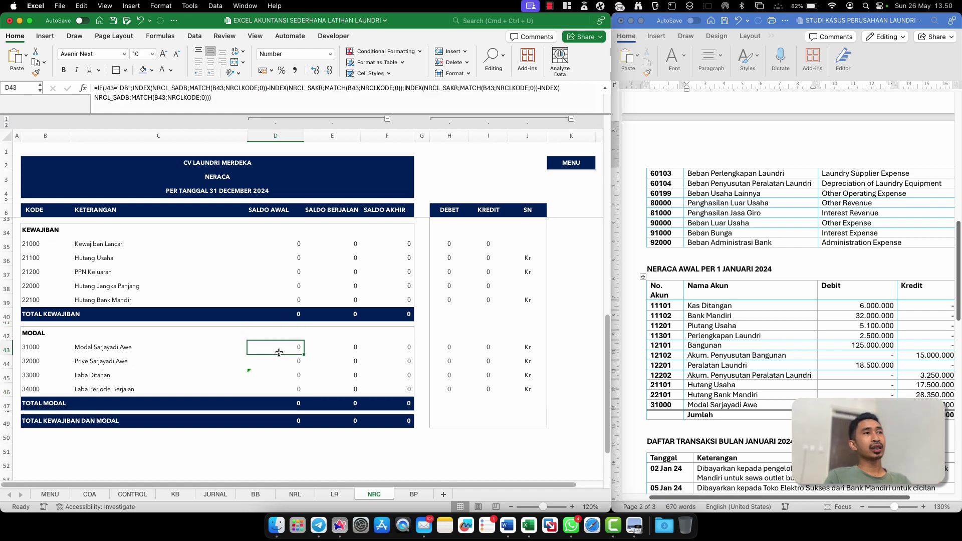
{"action": "scroll", "coordinate": [280, 353], "scroll_direction": "up", "scroll_amount": 3}
{"action": "scroll", "coordinate": [279, 352], "scroll_direction": "up", "scroll_amount": 6}
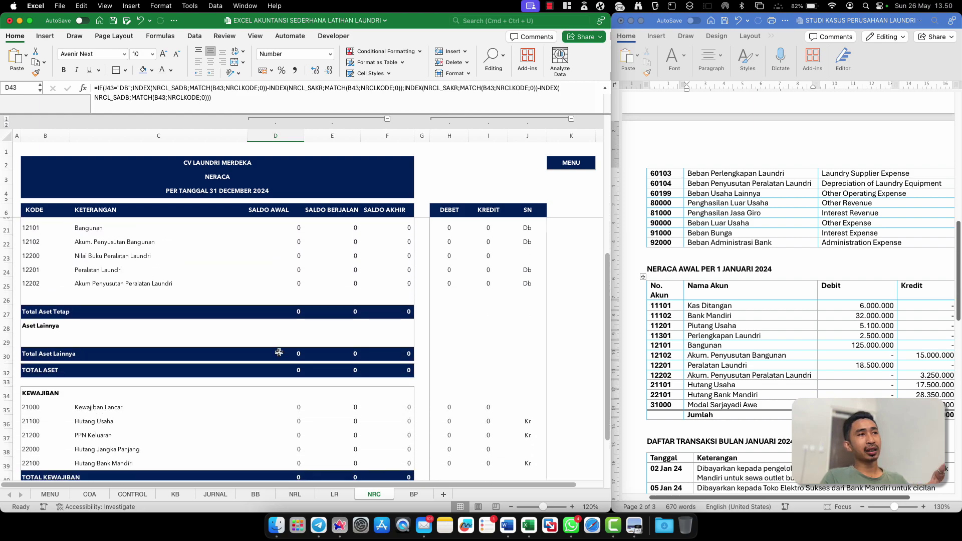
{"action": "left_click", "coordinate": [274, 307]}
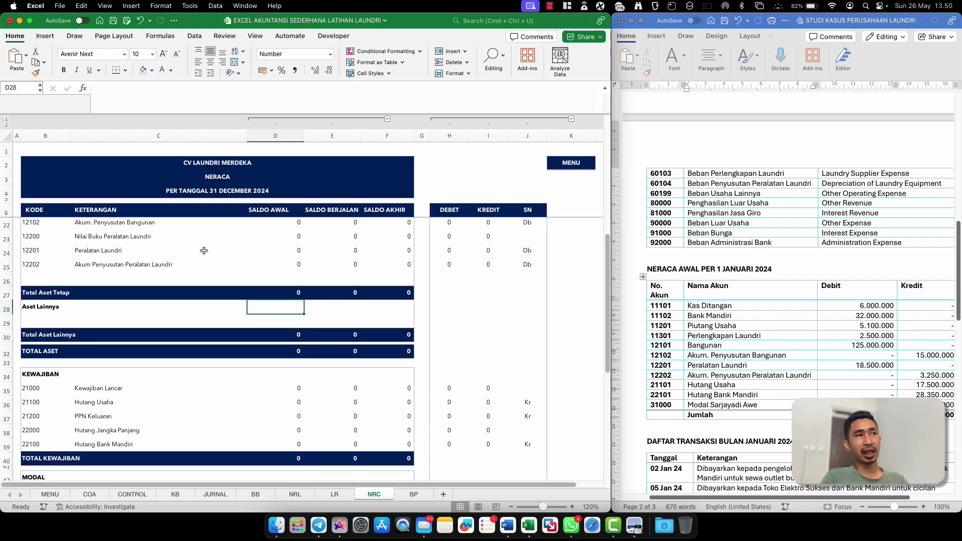
{"action": "left_click", "coordinate": [63, 305]}
{"action": "left_click", "coordinate": [90, 278]}
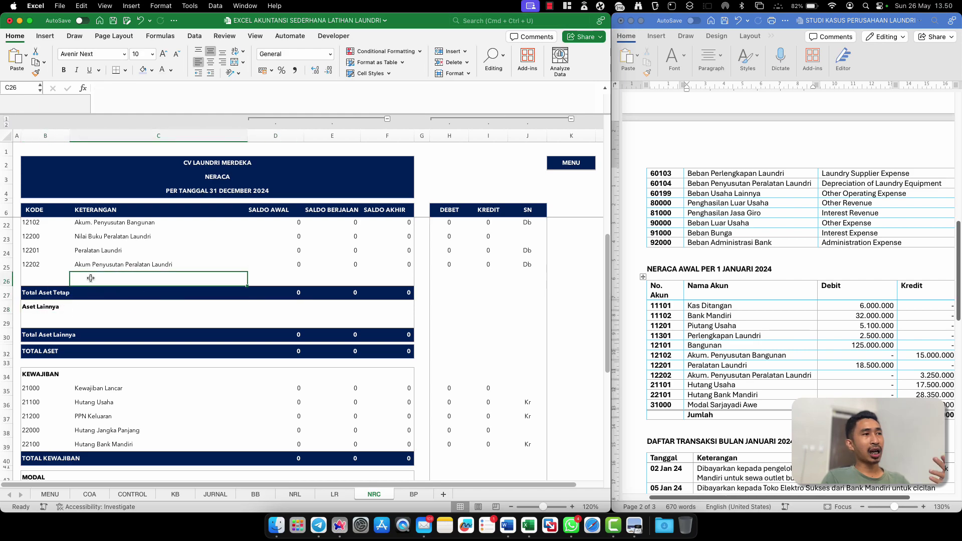
Open the LR sheet and expand its collapsed helper columns H to J beside the profit and loss table
{"action": "left_click", "coordinate": [335, 495]}
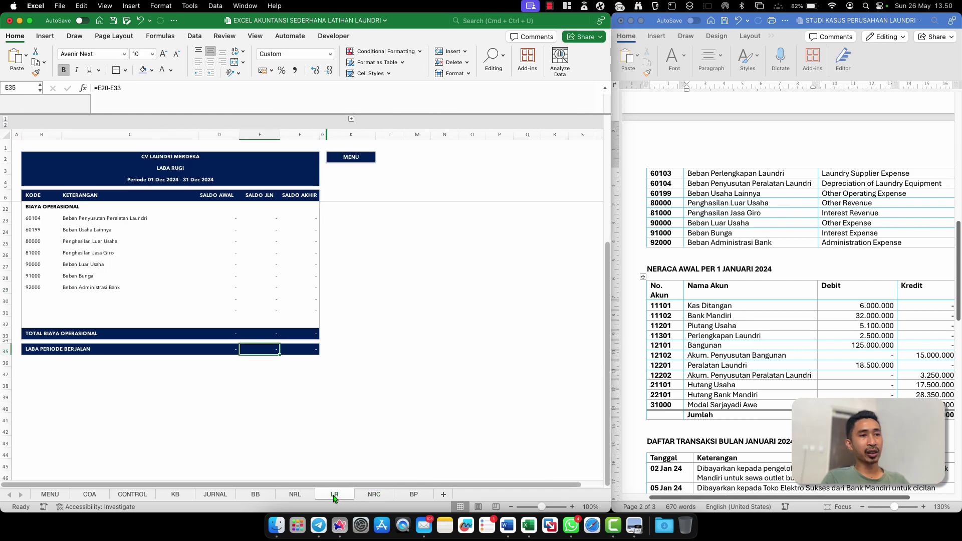
{"action": "left_click", "coordinate": [219, 253]}
{"action": "scroll", "coordinate": [218, 253], "scroll_direction": "up", "scroll_amount": 5}
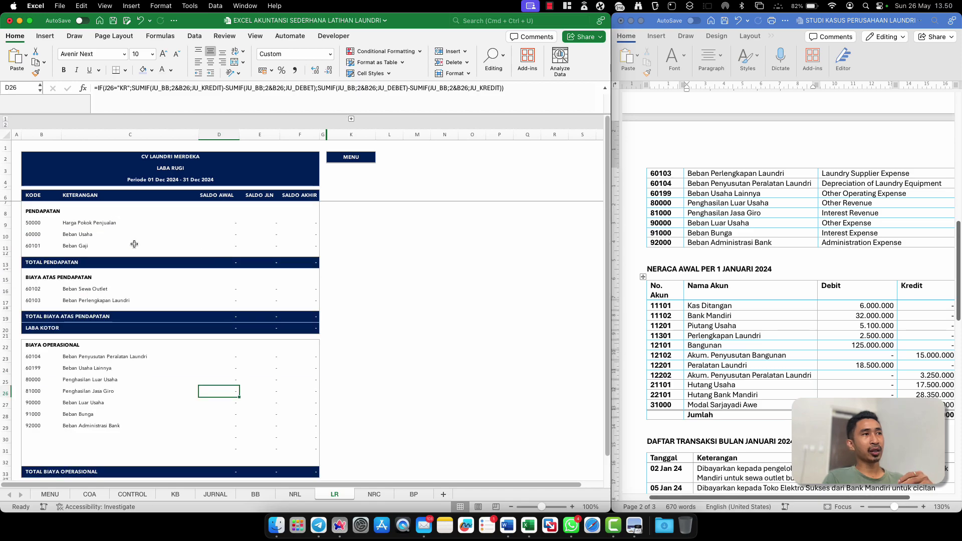
{"action": "left_click", "coordinate": [351, 119]}
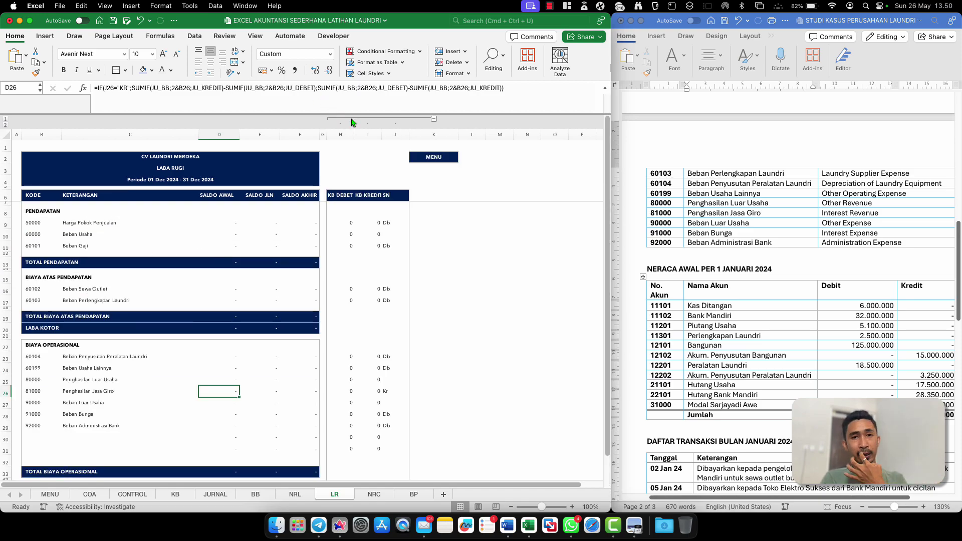
Link the first PENDAPATAN account code in B9 of the LR sheet to account 40000 with =NRL!B34
{"action": "left_click", "coordinate": [31, 215]}
{"action": "left_click", "coordinate": [36, 230]}
{"action": "left_click", "coordinate": [37, 223]}
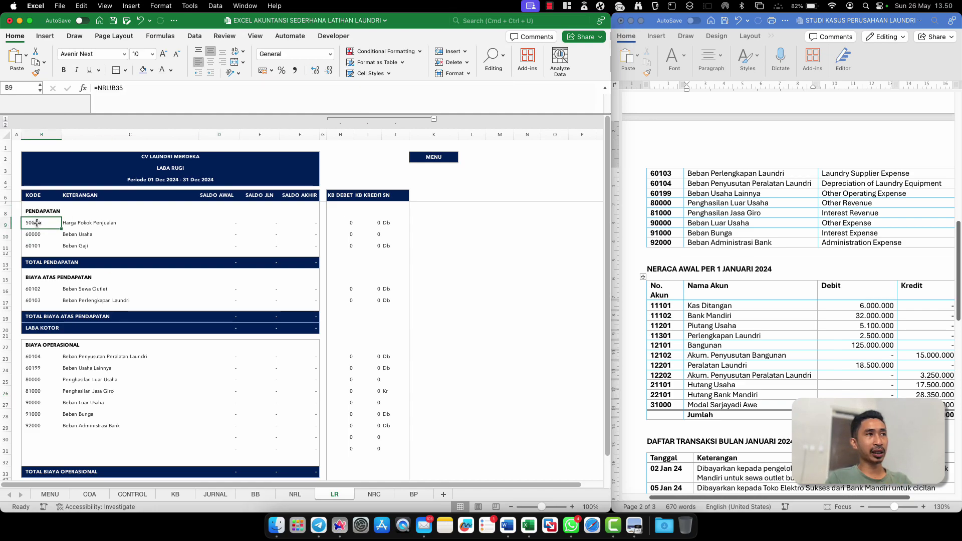
{"action": "type", "text": "="}
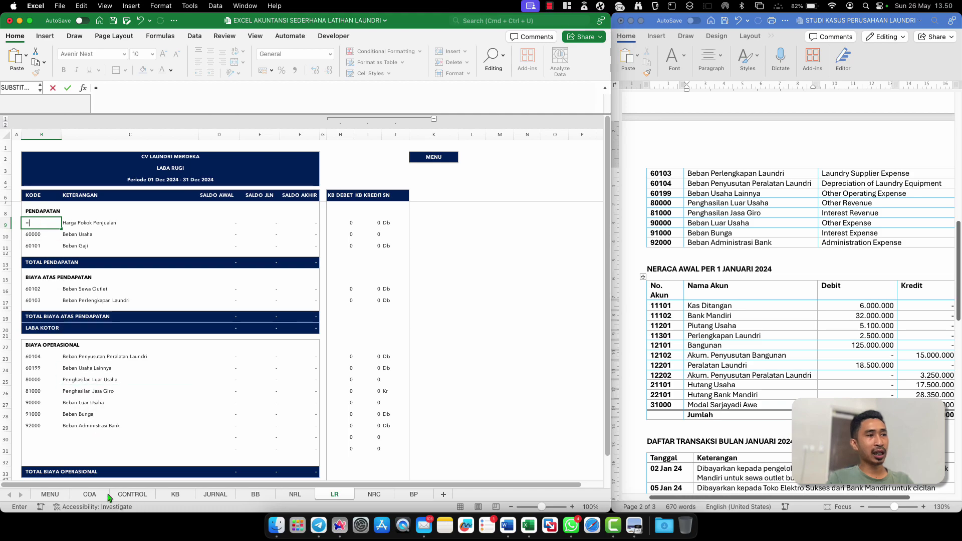
{"action": "left_click", "coordinate": [298, 497]}
{"action": "scroll", "coordinate": [109, 425], "scroll_direction": "down", "scroll_amount": 10}
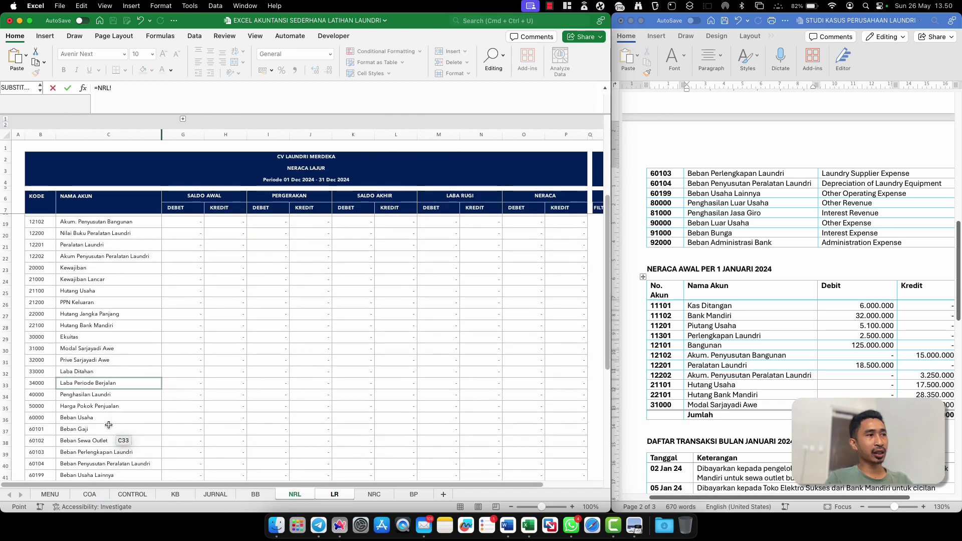
{"action": "scroll", "coordinate": [109, 425], "scroll_direction": "down", "scroll_amount": 2}
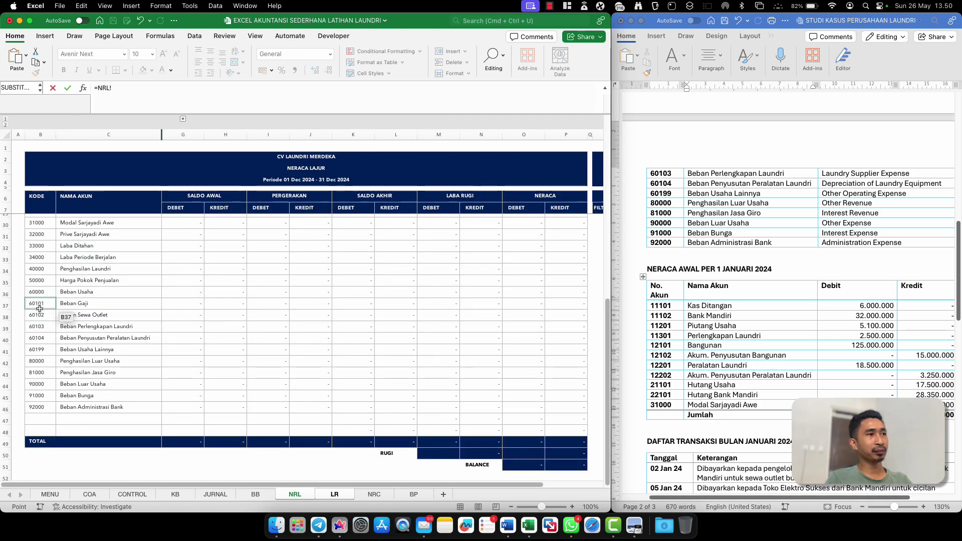
{"action": "scroll", "coordinate": [39, 310], "scroll_direction": "up", "scroll_amount": 1}
{"action": "left_click", "coordinate": [39, 293]}
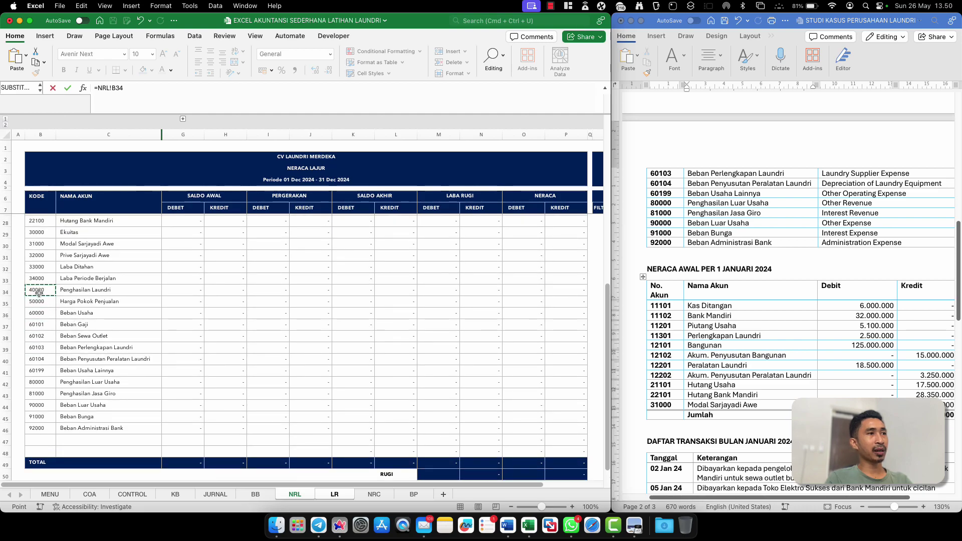
{"action": "key", "text": "Return"}
Delete the entire rows of 60000 Beban Usaha and 60101 Beban Gaji from the PENDAPATAN section
{"action": "left_click_drag", "start_coordinate": [40, 234], "coordinate": [40, 246]}
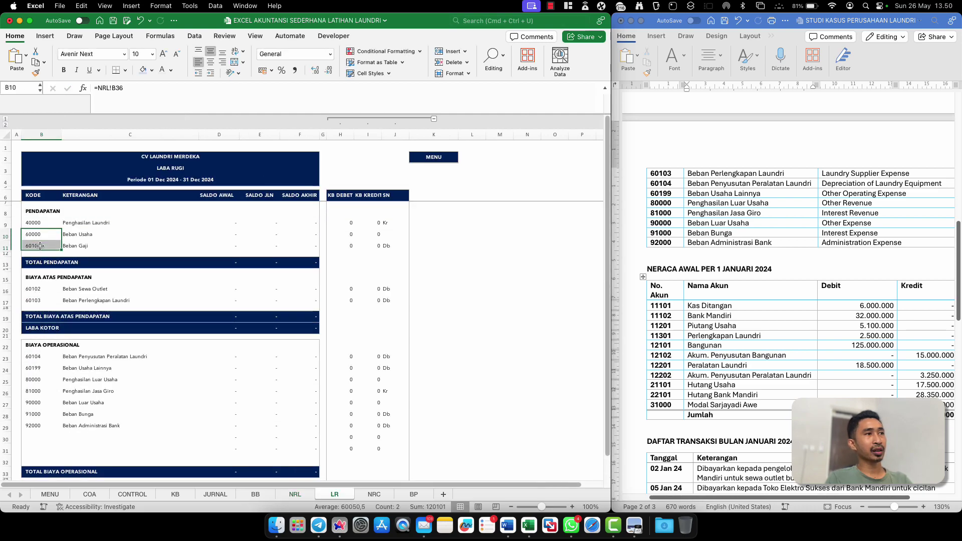
{"action": "key", "text": "shift+Right"}
{"action": "key", "text": "shift+Right"}
{"action": "key", "text": "shift+Right"}
{"action": "key", "text": "shift+Right"}
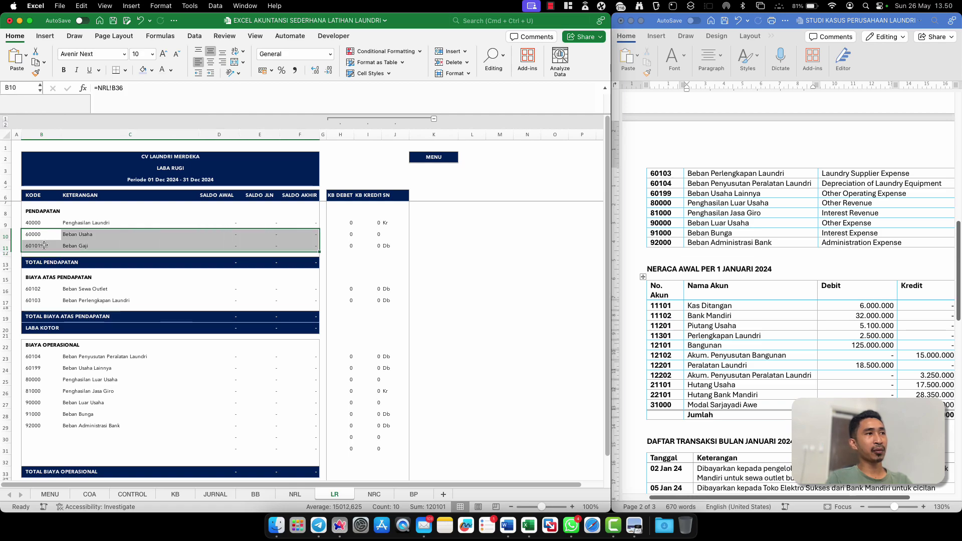
{"action": "right_click", "coordinate": [45, 246]}
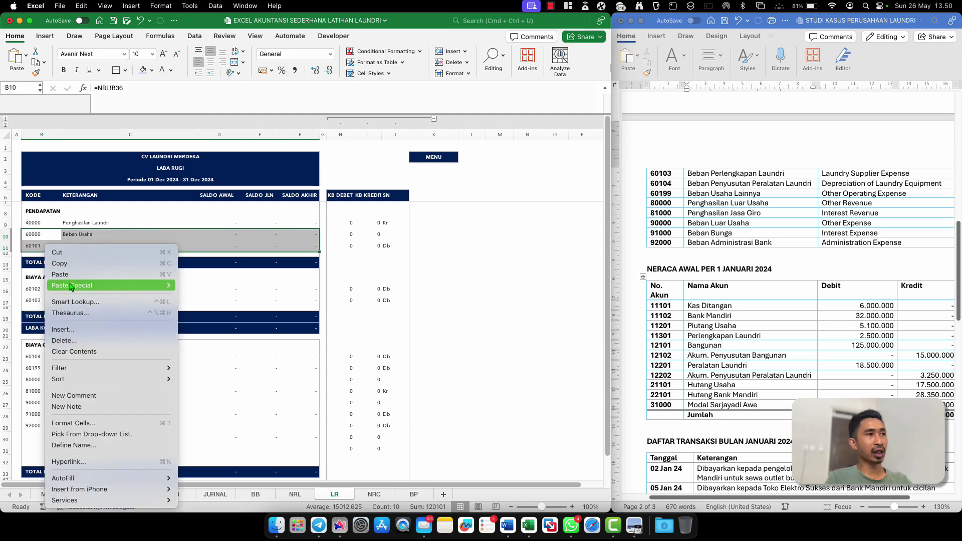
{"action": "left_click", "coordinate": [75, 341]}
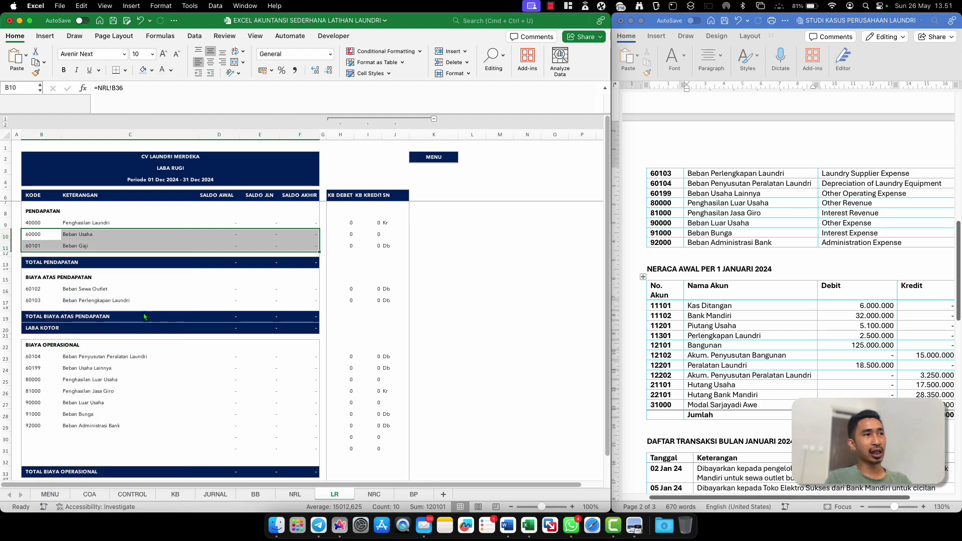
{"action": "key", "text": "Return"}
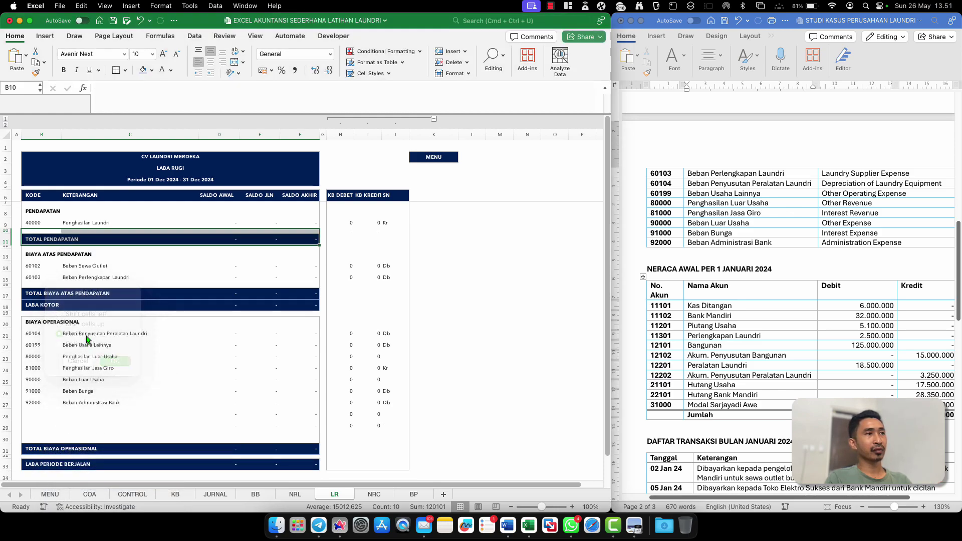
Link the first BIAYA ATAS PENDAPATAN code in B14 to account 50000 with =NRL!B35
{"action": "left_click", "coordinate": [42, 268]}
{"action": "type", "text": "="}
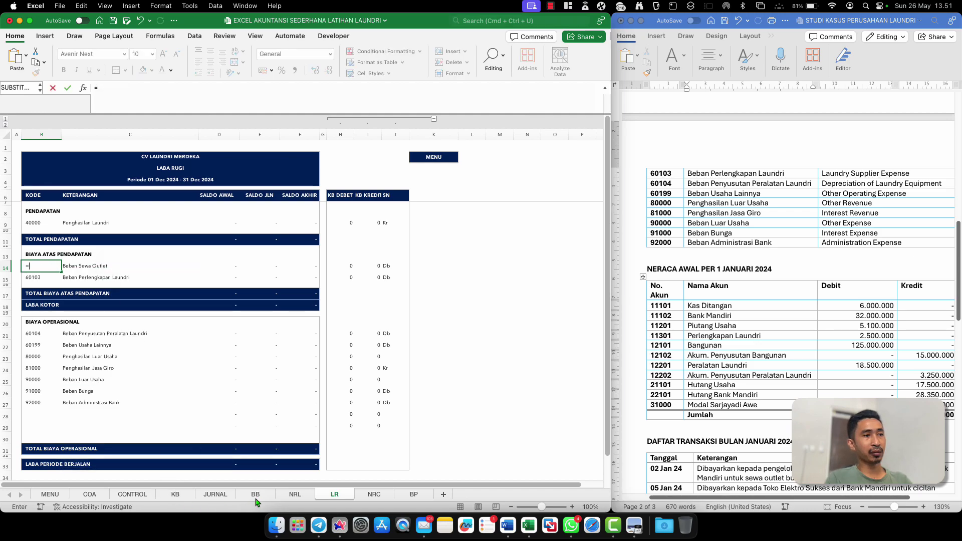
{"action": "left_click", "coordinate": [293, 495]}
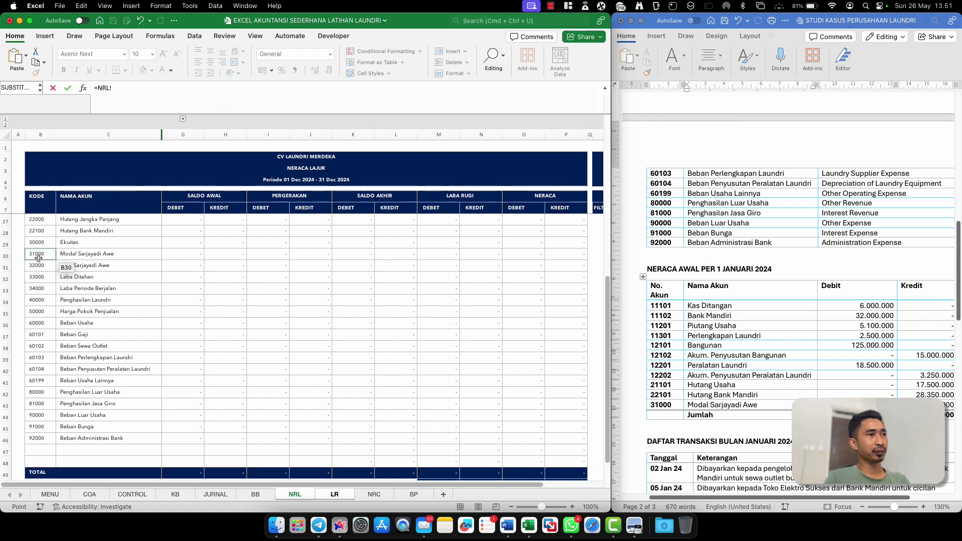
{"action": "left_click", "coordinate": [47, 313]}
{"action": "key", "text": "Down"}
{"action": "key", "text": "Down"}
{"action": "key", "text": "Down"}
{"action": "key", "text": "Down"}
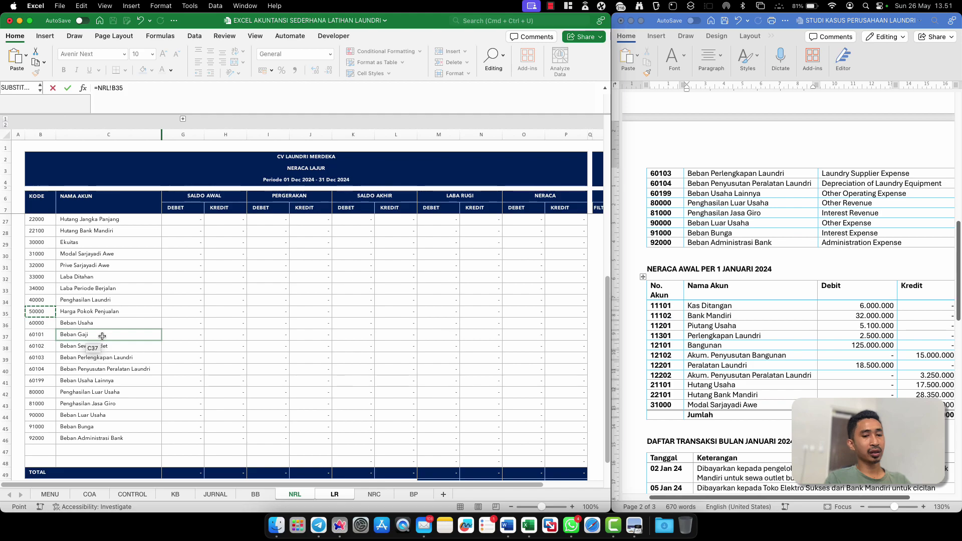
{"action": "key", "text": "Return"}
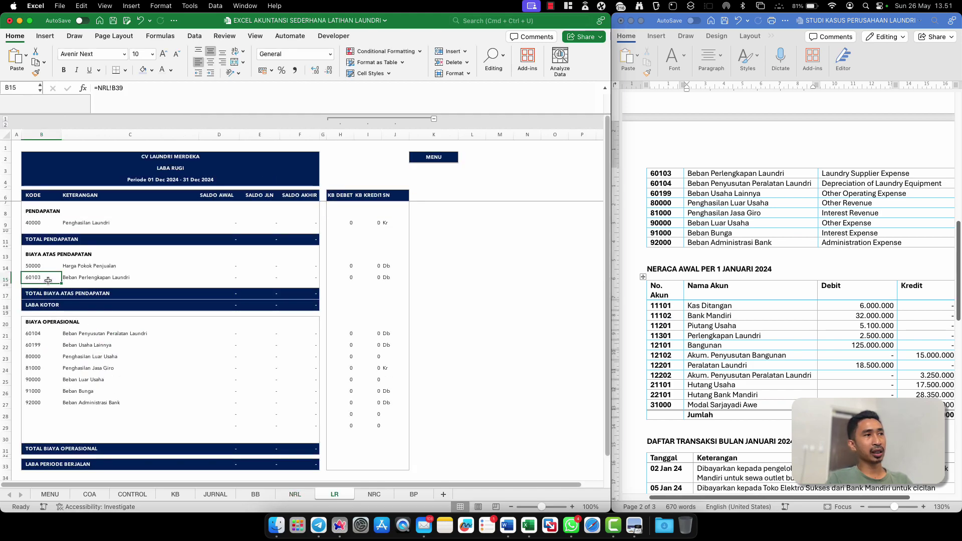
Delete the entire row of 60103 Beban Perlengkapan Laundri from the BIAYA ATAS PENDAPATAN section
{"action": "right_click", "coordinate": [48, 281]}
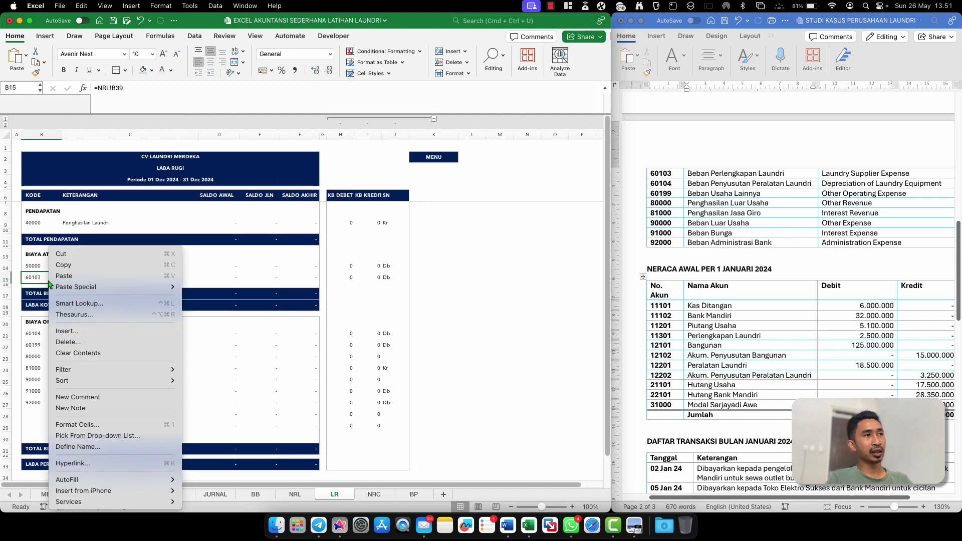
{"action": "left_click", "coordinate": [84, 343]}
{"action": "left_click", "coordinate": [77, 345]}
{"action": "left_click", "coordinate": [105, 369]}
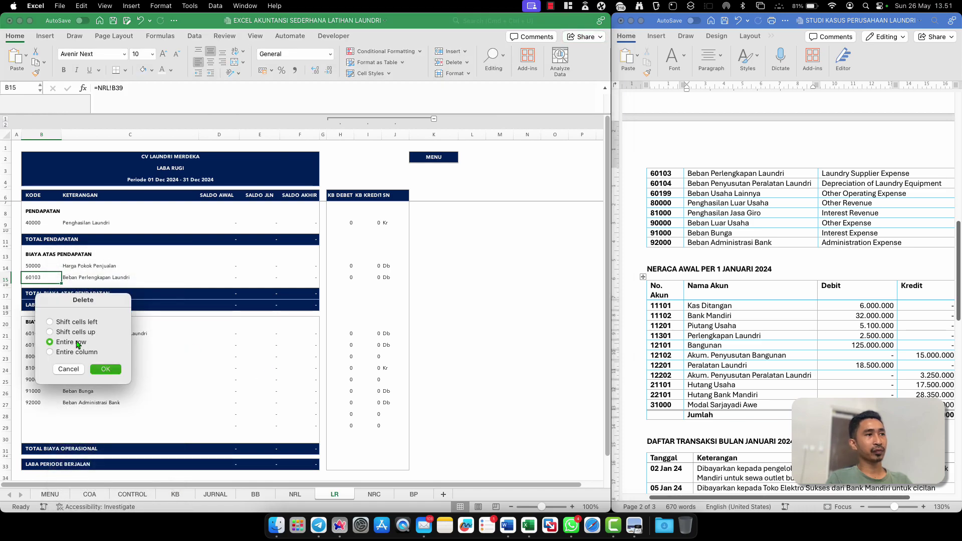
Link the first BIAYA OPERASIONAL code in B20 to account 60000 Beban Usaha on the NRL sheet
{"action": "left_click", "coordinate": [35, 356]}
{"action": "left_click", "coordinate": [35, 321]}
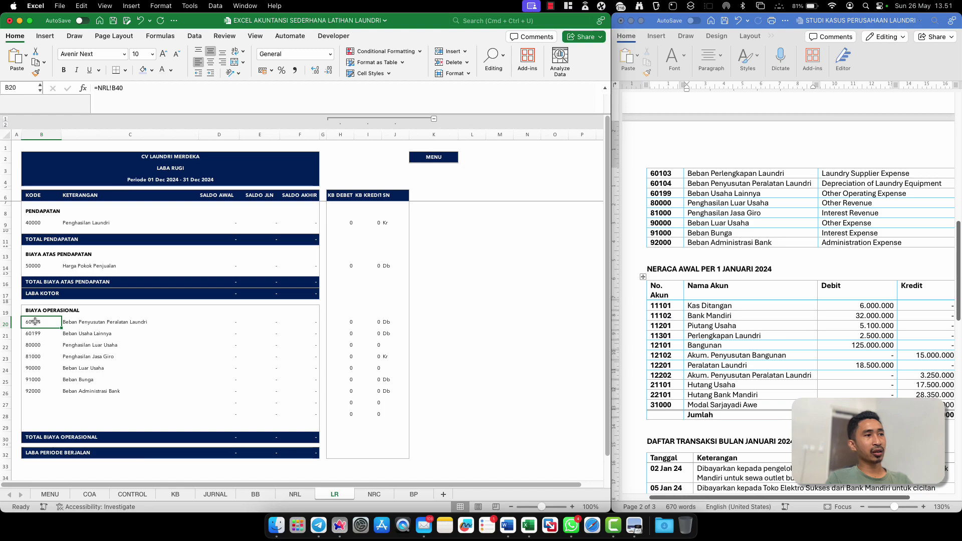
{"action": "scroll", "coordinate": [35, 321], "scroll_direction": "down", "scroll_amount": 1}
{"action": "scroll", "coordinate": [36, 321], "scroll_direction": "down", "scroll_amount": 1}
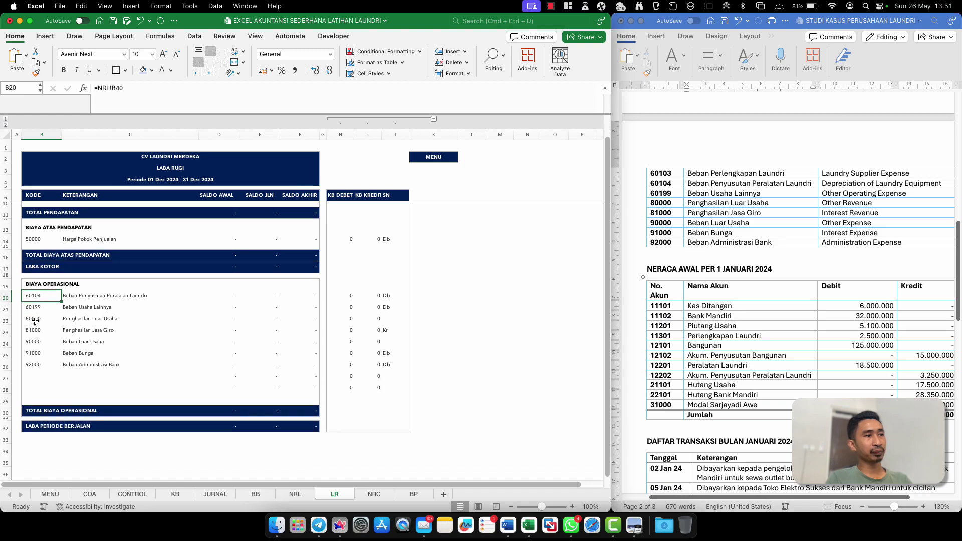
{"action": "scroll", "coordinate": [35, 321], "scroll_direction": "up", "scroll_amount": 2}
{"action": "type", "text": "="}
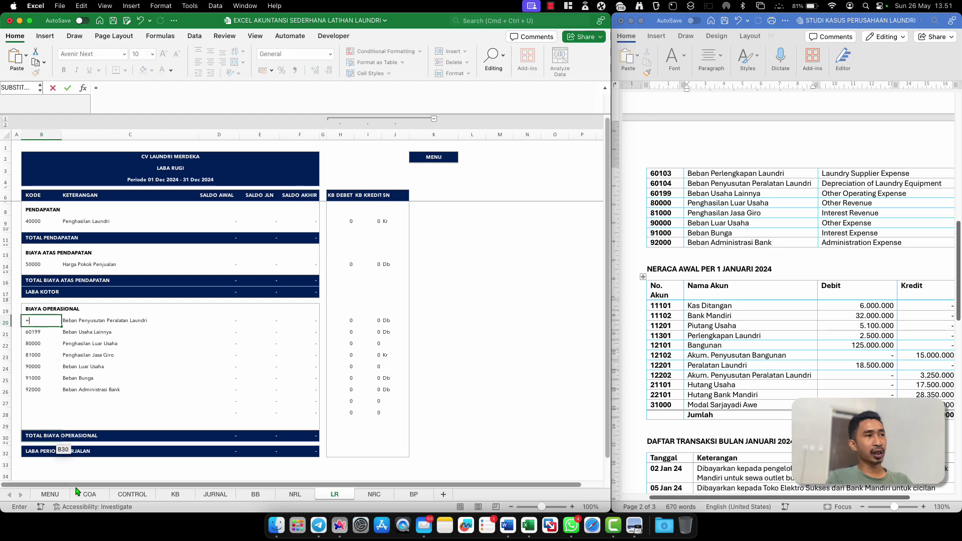
{"action": "left_click", "coordinate": [283, 496]}
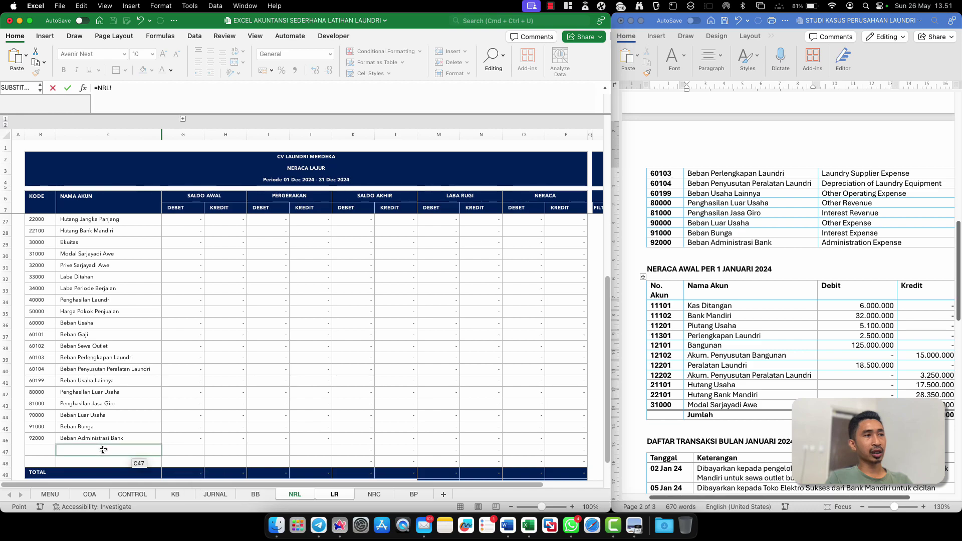
{"action": "scroll", "coordinate": [103, 450], "scroll_direction": "down", "scroll_amount": 10}
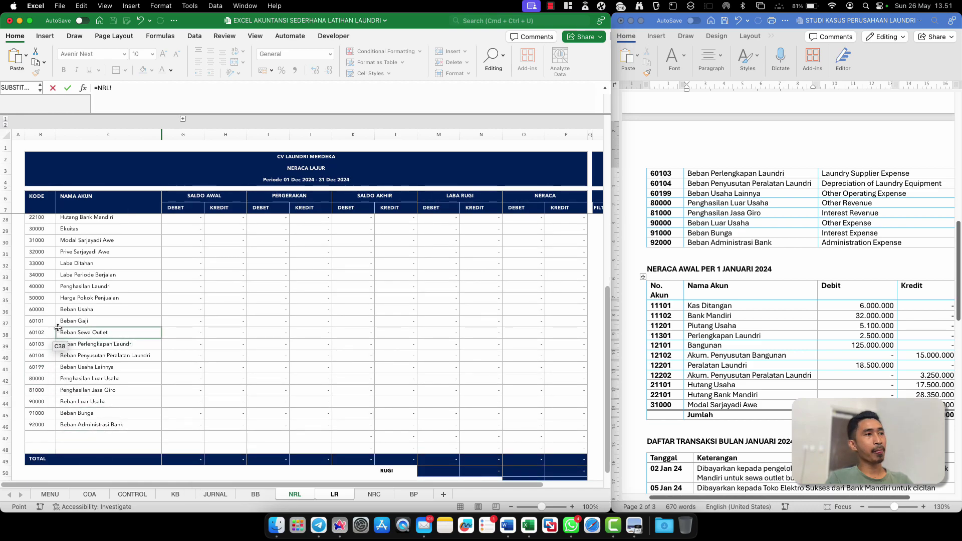
{"action": "left_click", "coordinate": [40, 310]}
{"action": "key", "text": "Return"}
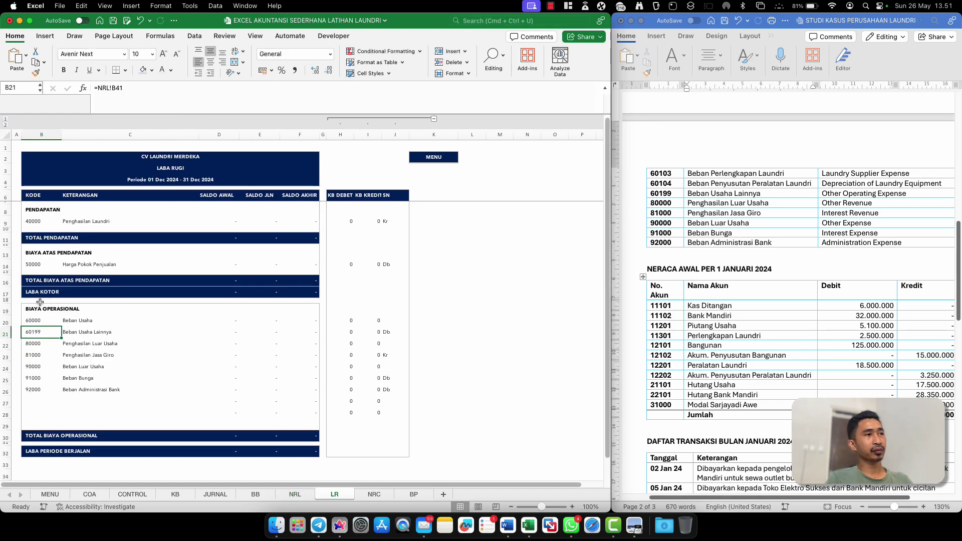
Fill the code formula in B20 down the BIAYA OPERASIONAL section to B28
{"action": "left_click", "coordinate": [57, 323]}
{"action": "left_click_drag", "start_coordinate": [61, 326], "coordinate": [51, 419]}
{"action": "left_click", "coordinate": [93, 380]}
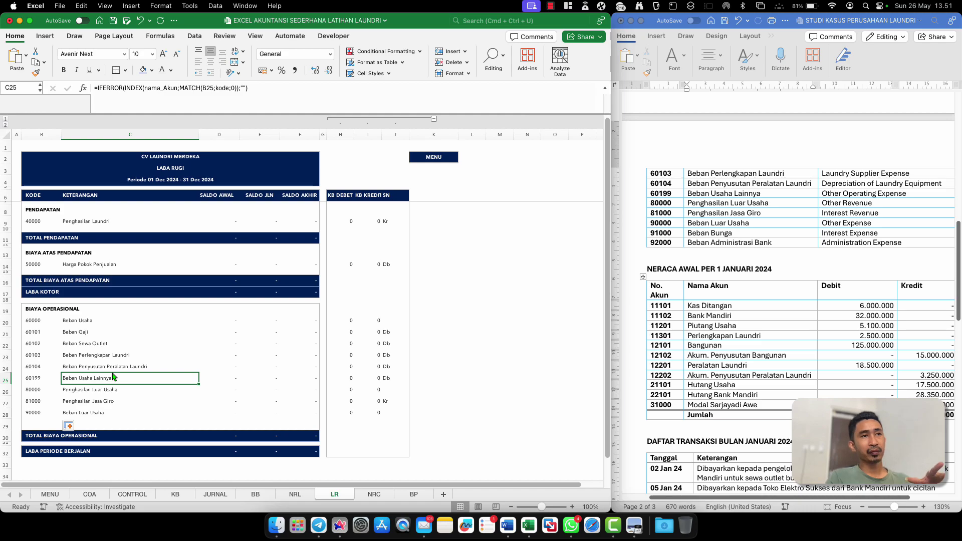
Review which of the accounts from 60104 to 81000 belong in the BIAYA OPERASIONAL section
{"action": "left_click", "coordinate": [105, 388]}
{"action": "left_click", "coordinate": [73, 370]}
{"action": "left_click", "coordinate": [45, 380]}
{"action": "left_click", "coordinate": [74, 390]}
{"action": "left_click", "coordinate": [28, 392]}
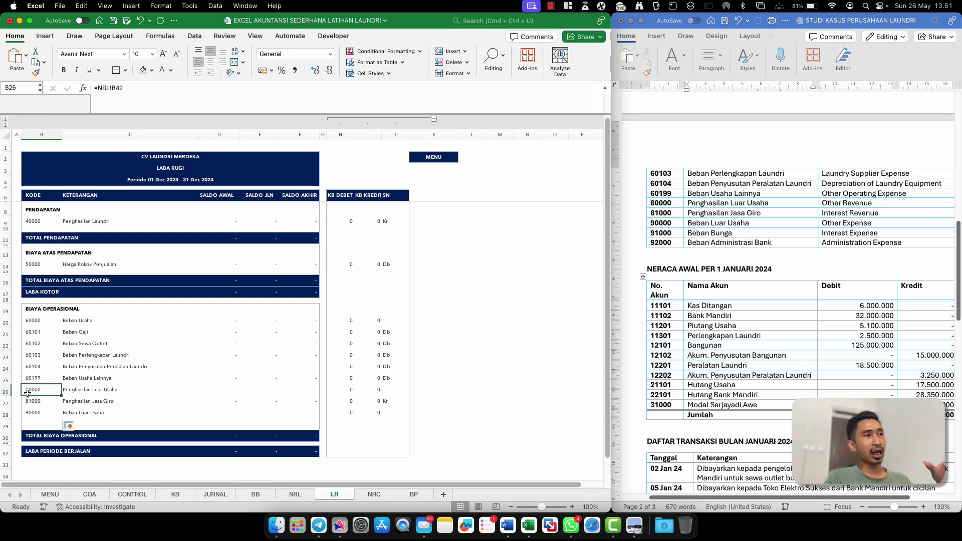
{"action": "left_click_drag", "start_coordinate": [35, 394], "coordinate": [130, 386]}
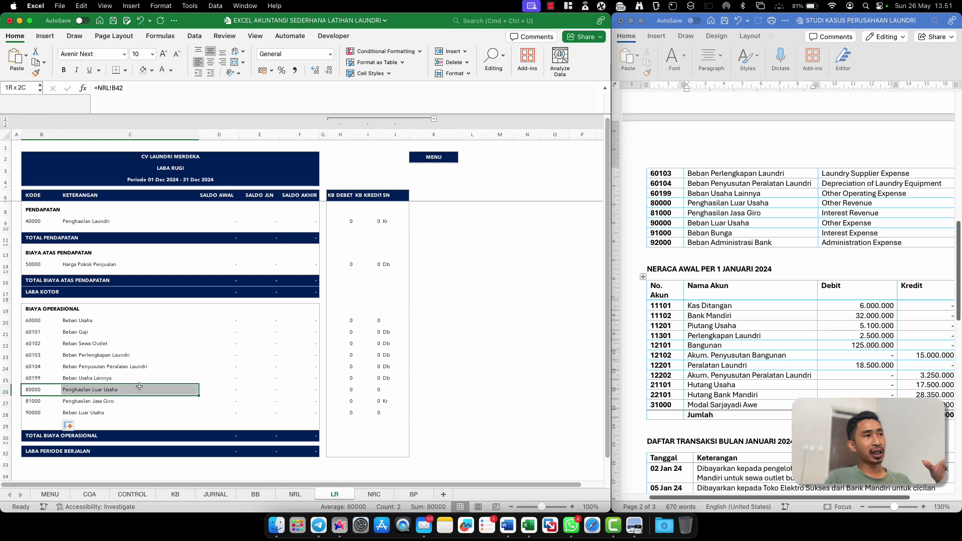
{"action": "left_click", "coordinate": [37, 404]}
{"action": "left_click", "coordinate": [38, 390]}
{"action": "left_click", "coordinate": [87, 388]}
Delete the entire rows 26 to 29, from 80000 Penghasilan Luar Usaha to the blank row above TOTAL BIAYA OPERASIONAL
{"action": "left_click", "coordinate": [45, 390]}
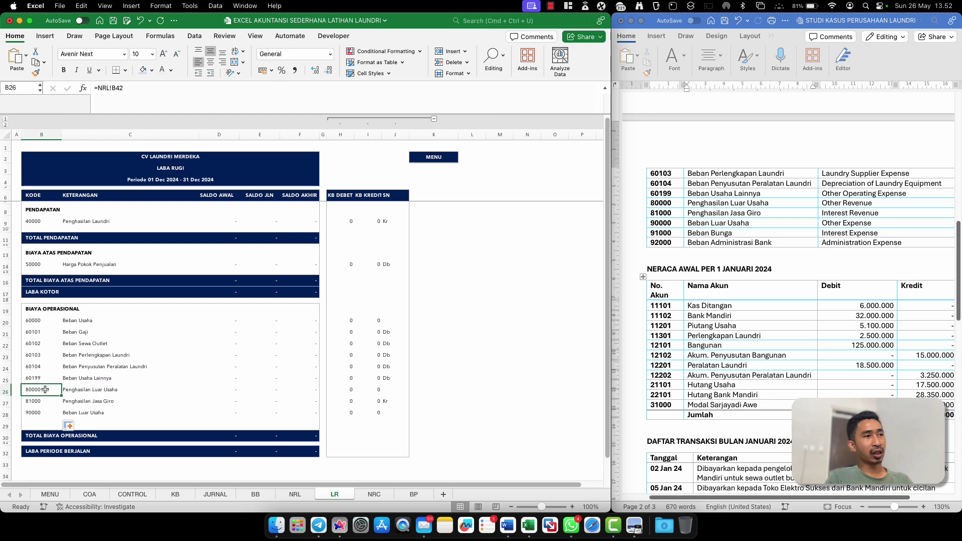
{"action": "key", "text": "shift+Down"}
{"action": "key", "text": "shift+Down"}
{"action": "key", "text": "shift+Down"}
{"action": "key", "text": "shift+Up"}
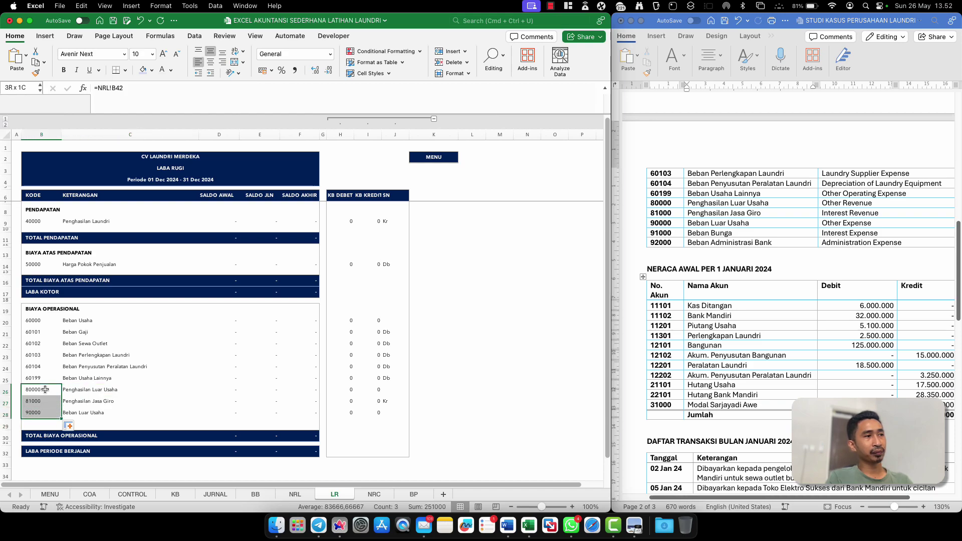
{"action": "key", "text": "shift+Down"}
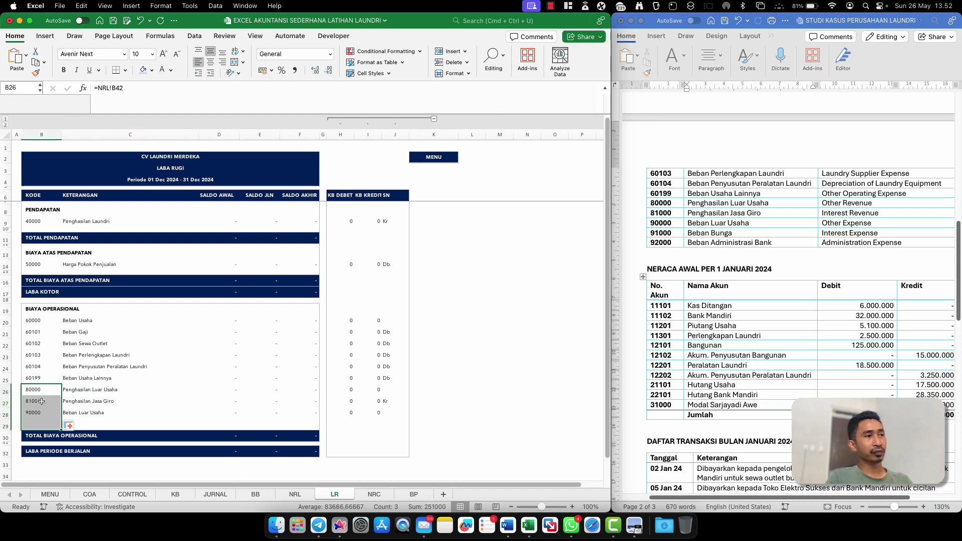
{"action": "right_click", "coordinate": [42, 401]}
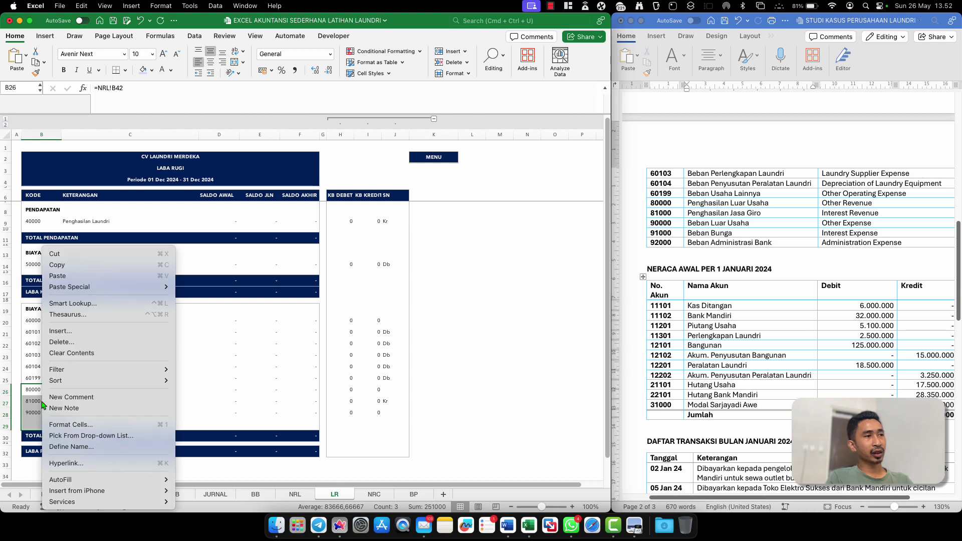
{"action": "left_click", "coordinate": [60, 342]}
{"action": "left_click", "coordinate": [59, 348]}
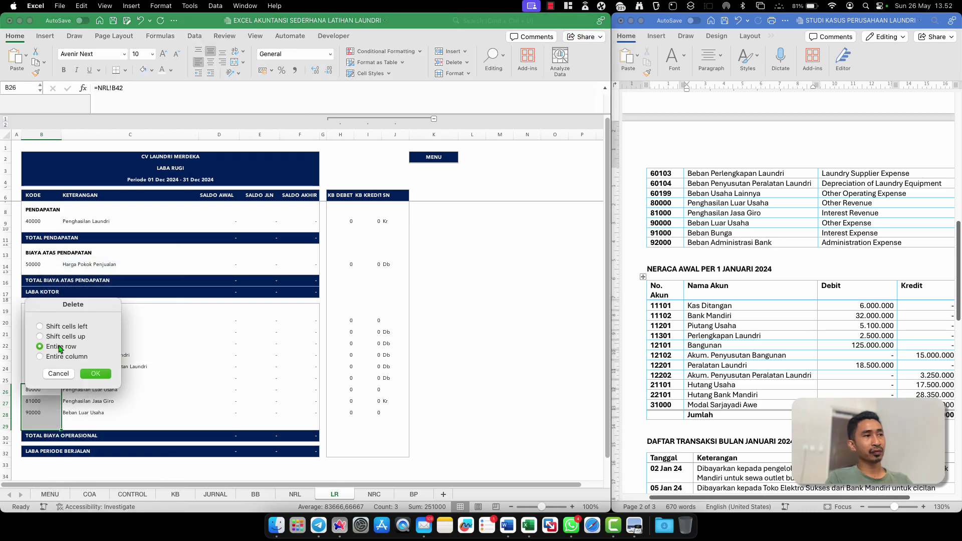
{"action": "left_click", "coordinate": [95, 373]}
{"action": "left_click", "coordinate": [95, 367]}
{"action": "left_click", "coordinate": [79, 389]}
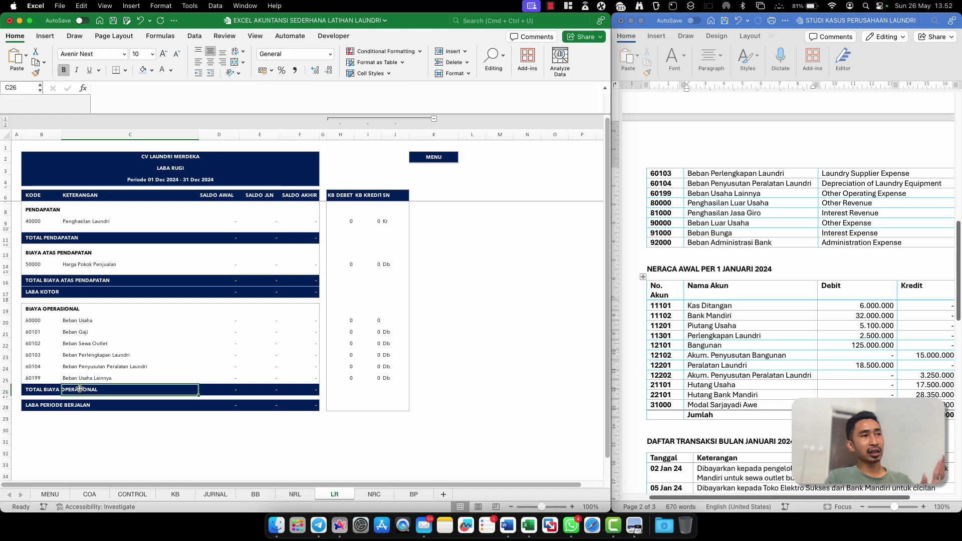
{"action": "left_click", "coordinate": [45, 390]}
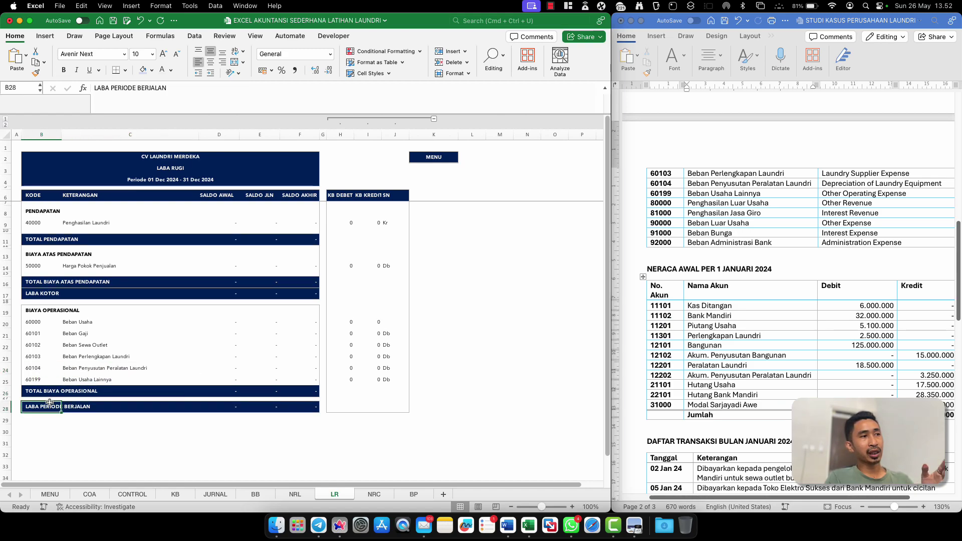
{"action": "left_click", "coordinate": [49, 399]}
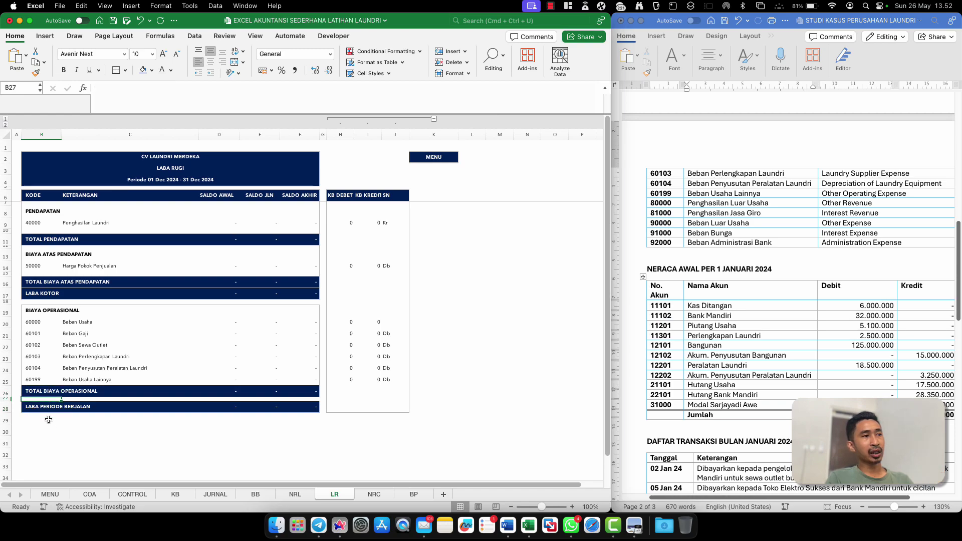
Make spacer row 27 taller and insert 13 entire rows above LABA PERIODE BERJALAN
{"action": "scroll", "coordinate": [49, 419], "scroll_direction": "down", "scroll_amount": 5}
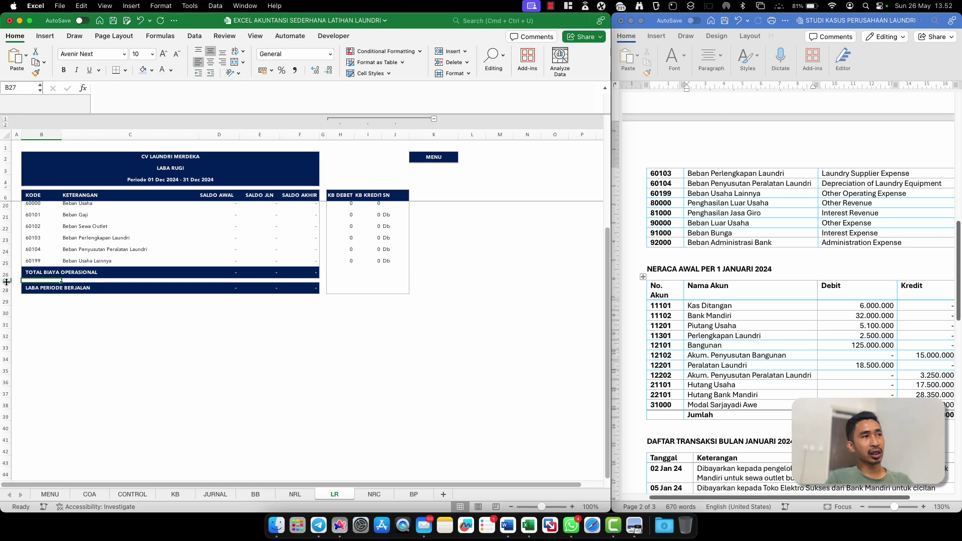
{"action": "left_click_drag", "start_coordinate": [6, 284], "coordinate": [60, 388]}
{"action": "left_click", "coordinate": [56, 333]}
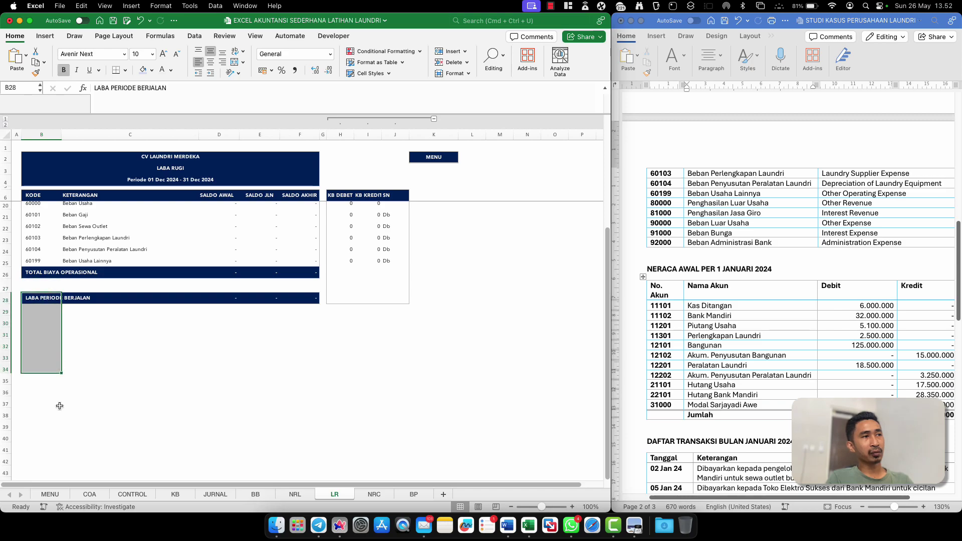
{"action": "left_click_drag", "start_coordinate": [56, 441], "coordinate": [56, 441]}
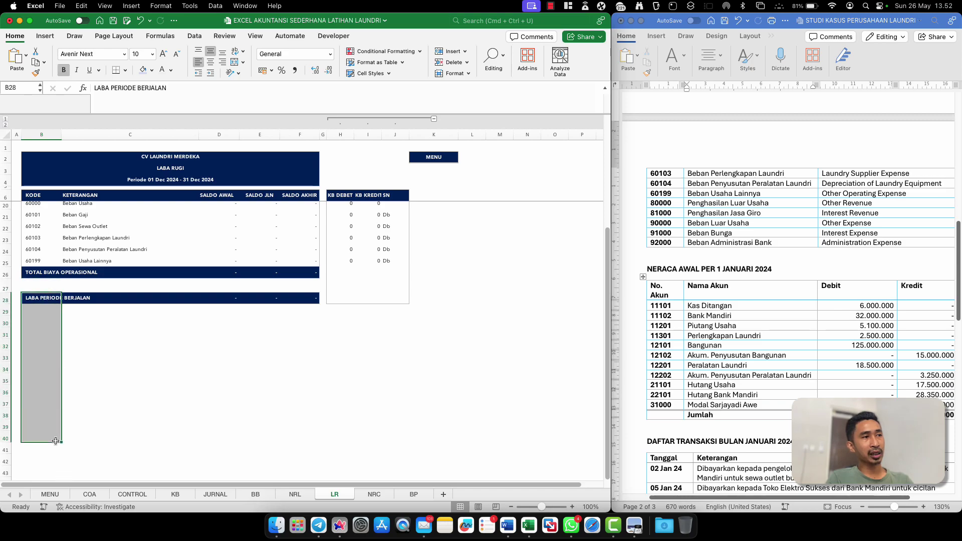
{"action": "right_click", "coordinate": [49, 366]}
{"action": "left_click", "coordinate": [150, 316]}
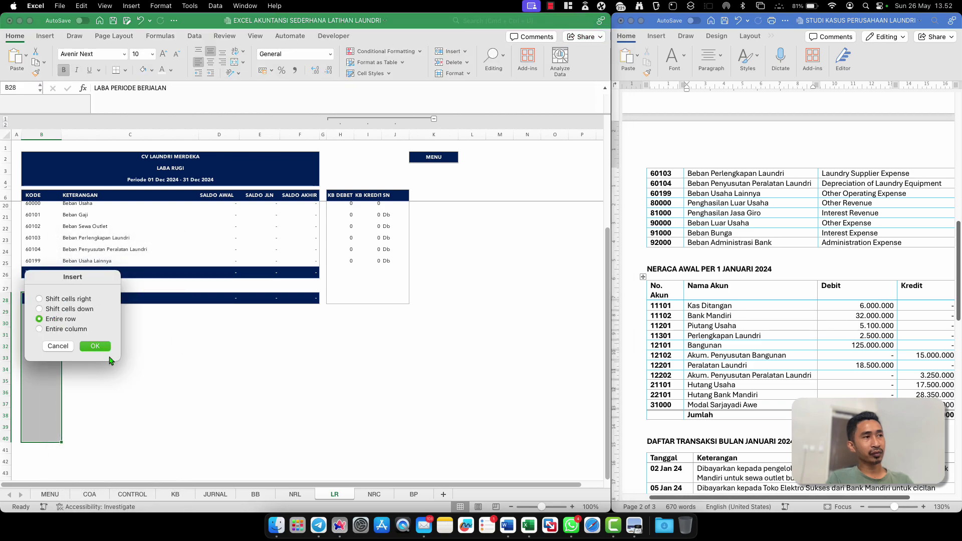
{"action": "left_click", "coordinate": [96, 346]}
{"action": "scroll", "coordinate": [99, 407], "scroll_direction": "down", "scroll_amount": 5}
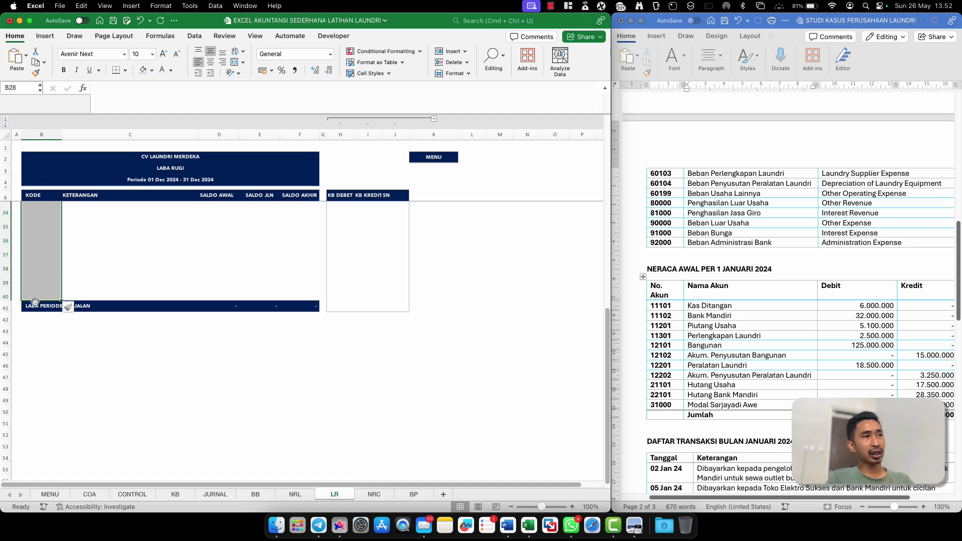
{"action": "left_click", "coordinate": [34, 302]}
{"action": "left_click", "coordinate": [313, 310], "text": "shift"}
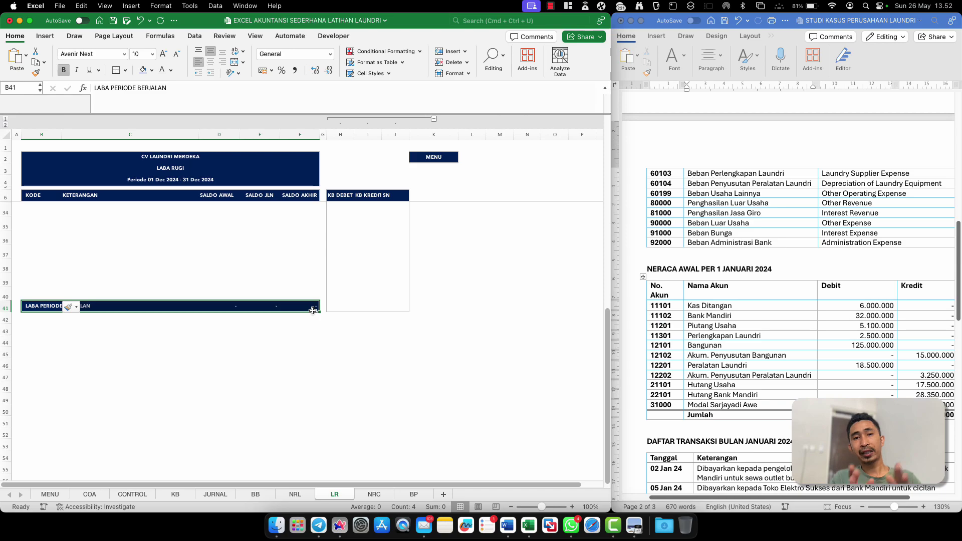
Copy the BIAYA OPERASIONAL block, from its heading through its total row in B19:F26, to B28
{"action": "scroll", "coordinate": [312, 311], "scroll_direction": "up", "scroll_amount": 5}
{"action": "scroll", "coordinate": [301, 305], "scroll_direction": "up", "scroll_amount": 2}
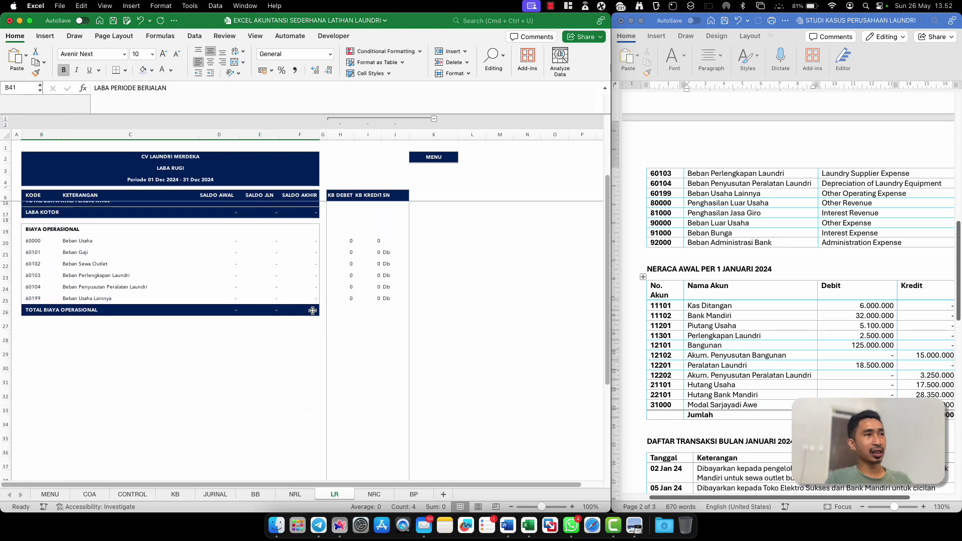
{"action": "left_click", "coordinate": [26, 234]}
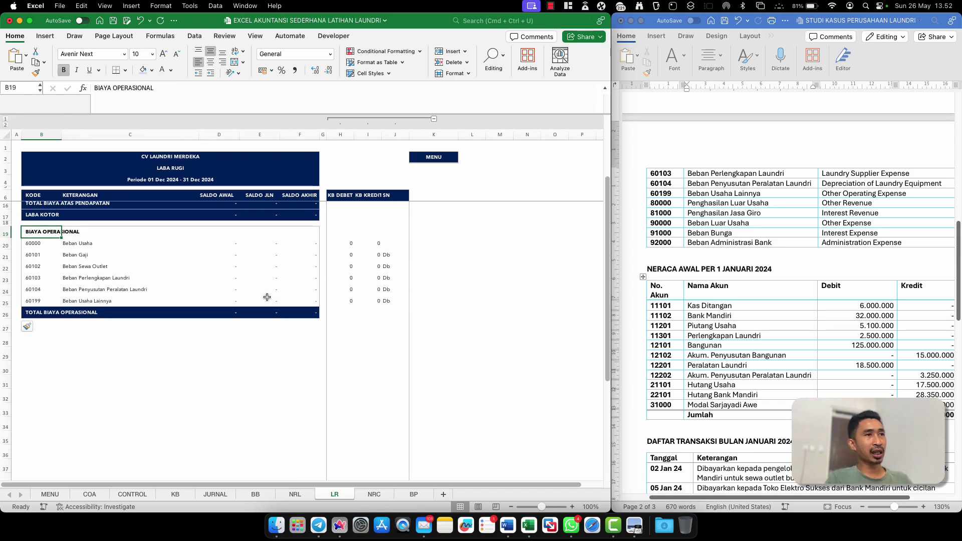
{"action": "left_click", "coordinate": [299, 314], "text": "shift"}
{"action": "key", "text": "super+c"}
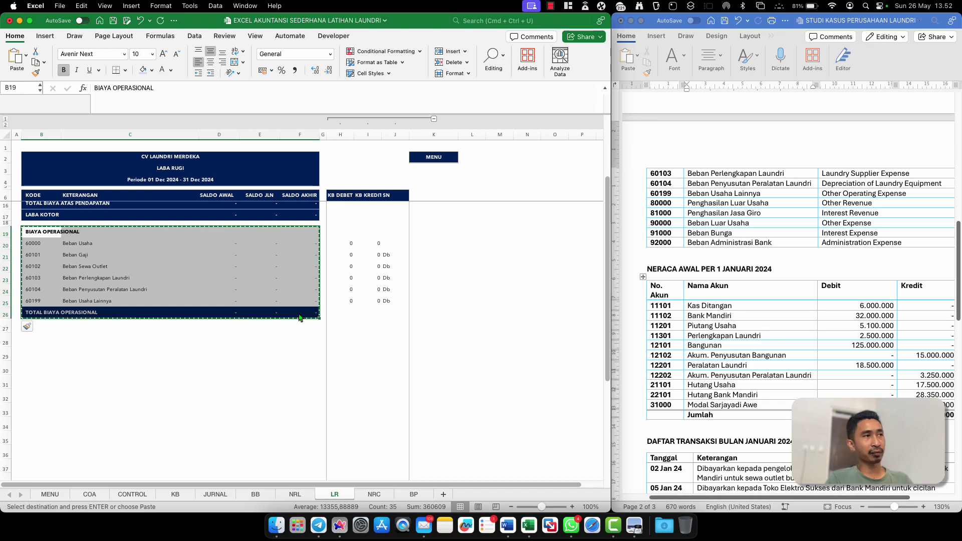
{"action": "left_click", "coordinate": [26, 334]}
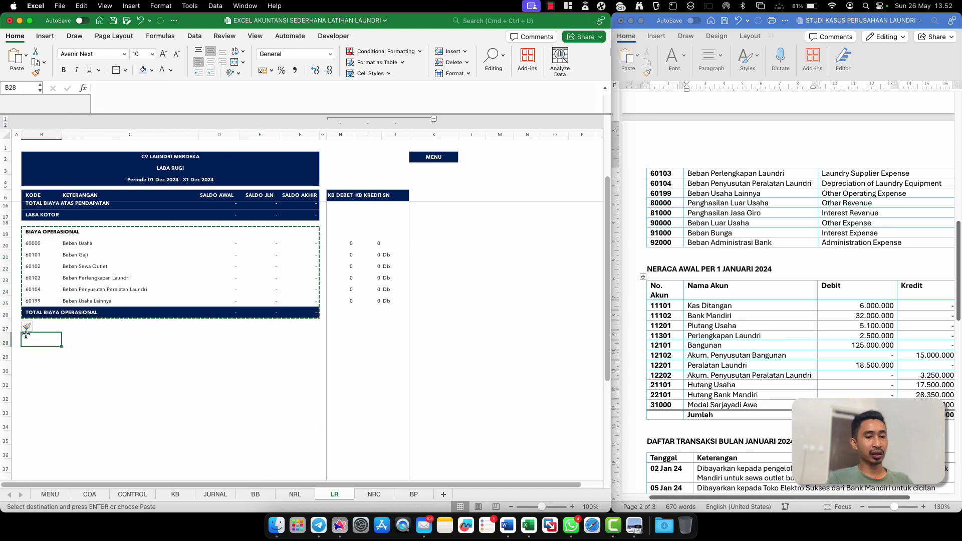
{"action": "key", "text": "super+v"}
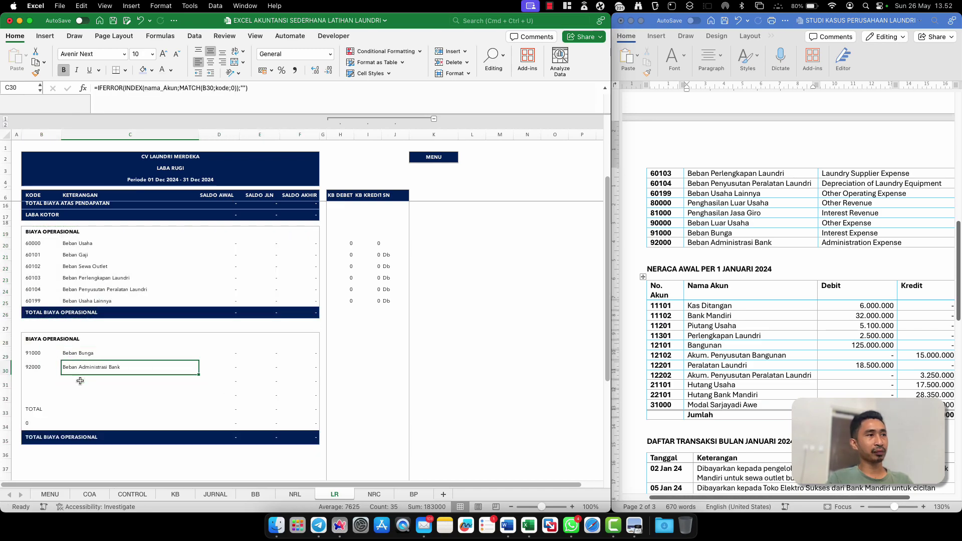
Reduce the height of spacer row 27 between TOTAL BIAYA OPERASIONAL and the copied block
{"action": "left_click", "coordinate": [68, 391]}
{"action": "left_click", "coordinate": [48, 353]}
{"action": "scroll", "coordinate": [48, 352], "scroll_direction": "up", "scroll_amount": 3}
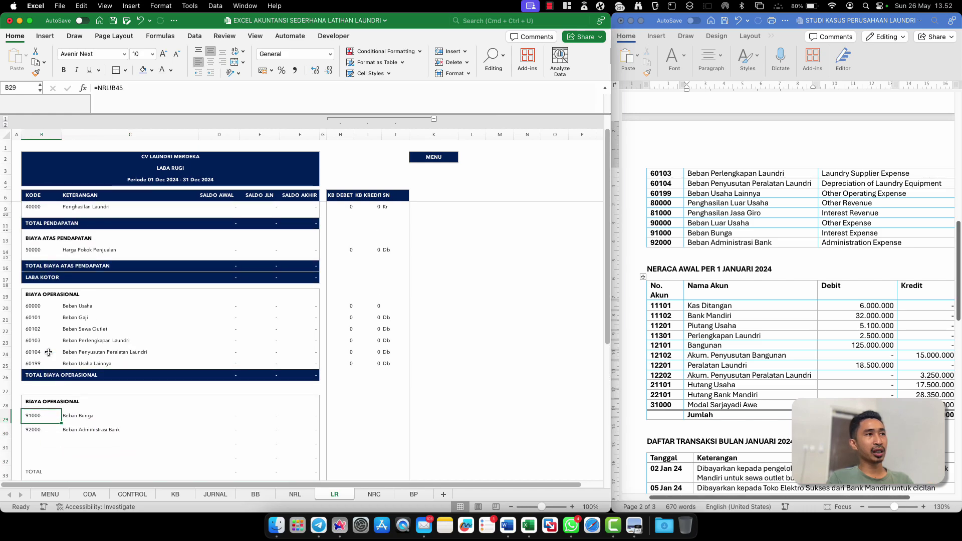
{"action": "left_click_drag", "start_coordinate": [5, 393], "coordinate": [4, 383]}
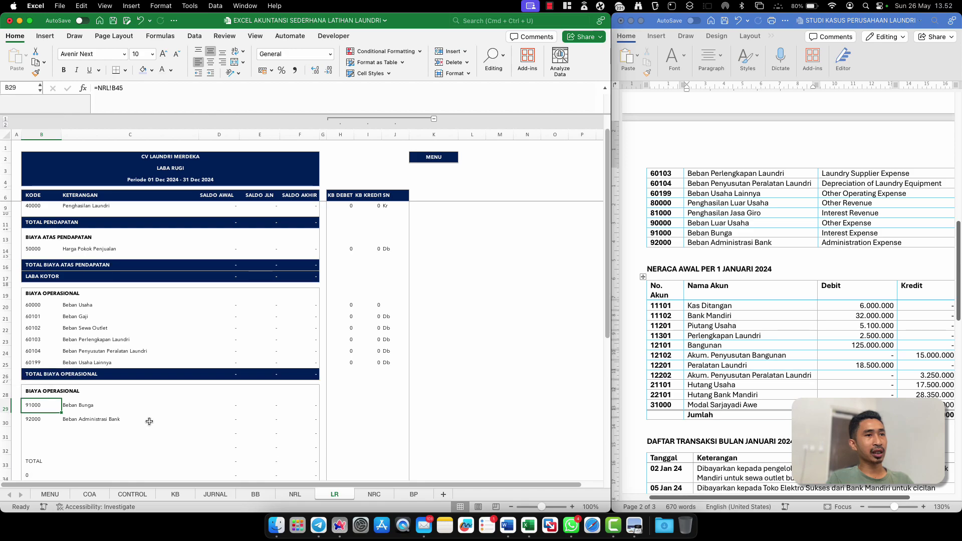
Rename the copied section heading in B28 as PENDAPATAN DAN BIAYA LAINNYA
{"action": "left_click", "coordinate": [50, 394]}
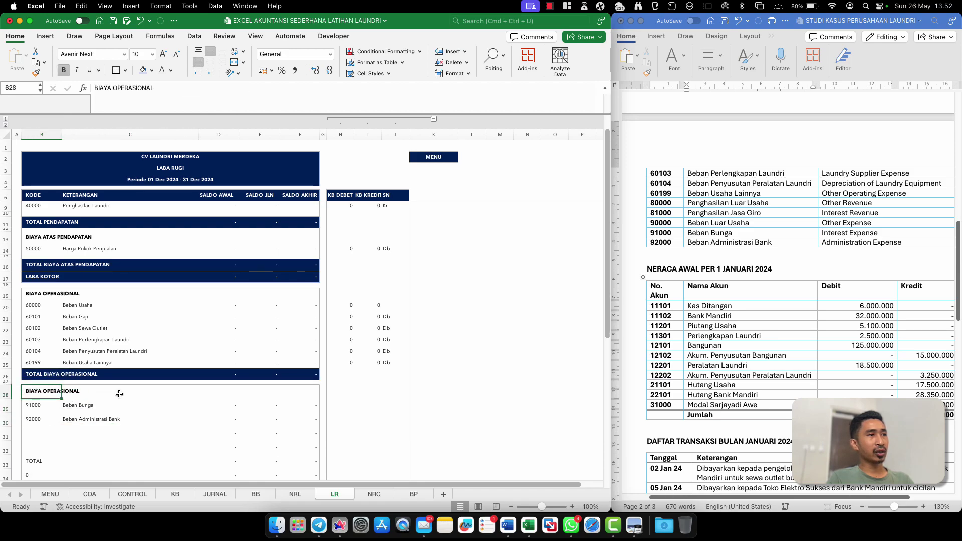
{"action": "type", "text": "PENDAPATA"}
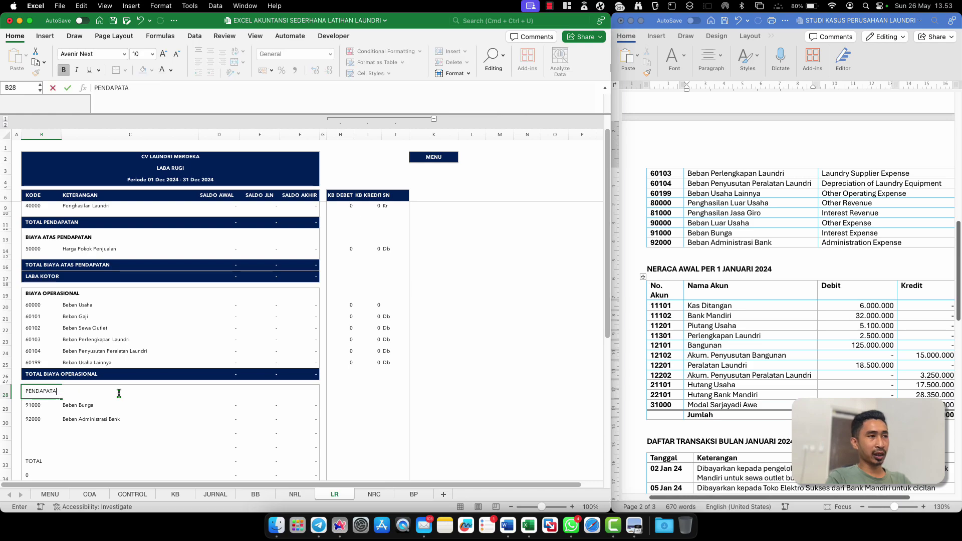
{"action": "type", "text": "N DAN BIAYA L"}
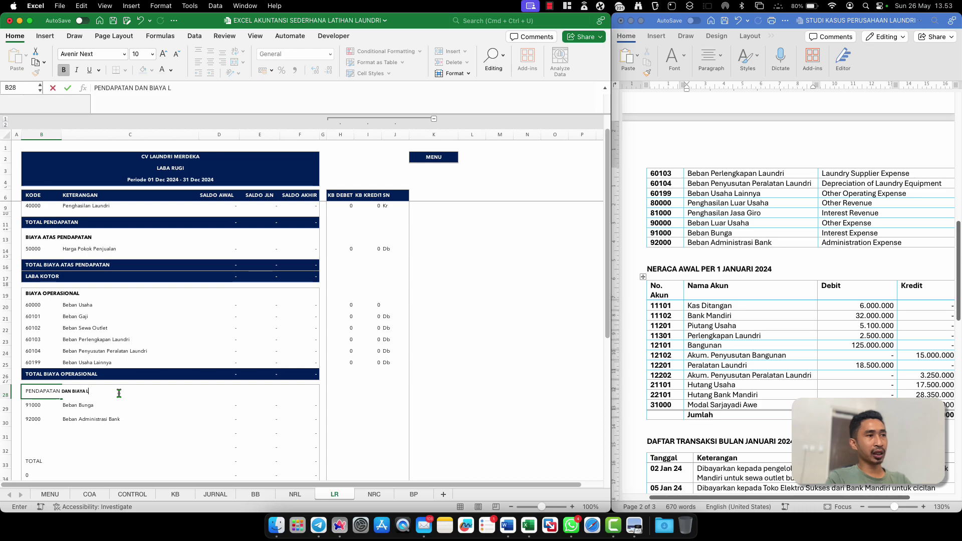
{"action": "type", "text": "AINNYA"}
{"action": "key", "text": "Return"}
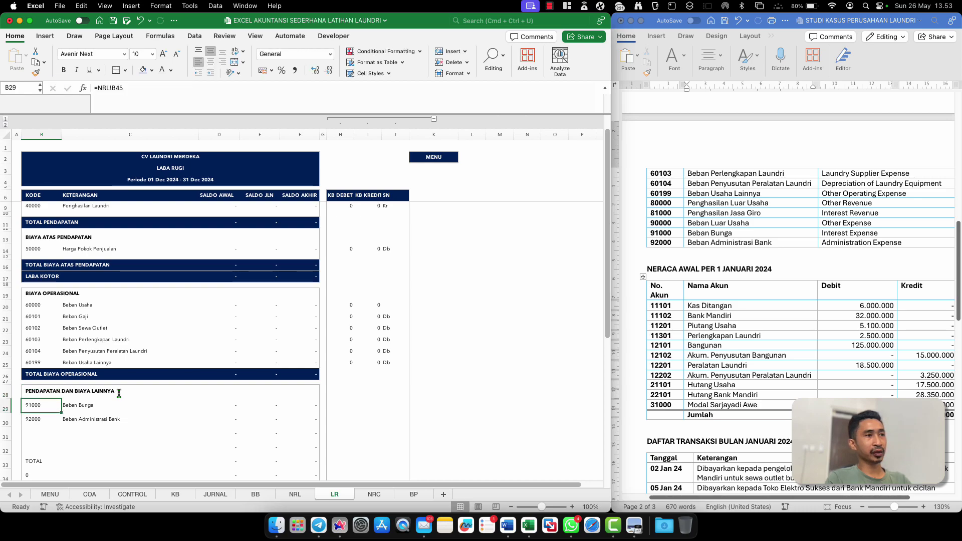
Link the first code of the new section in B29 to account 81000 Penghasilan Jasa Giro on the NRL sheet
{"action": "type", "text": "="}
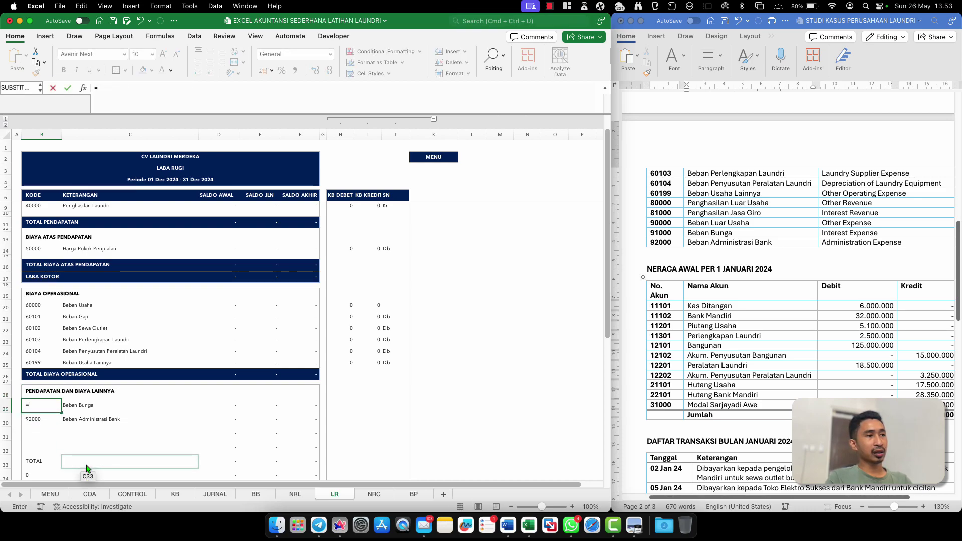
{"action": "scroll", "coordinate": [87, 469], "scroll_direction": "down", "scroll_amount": 3}
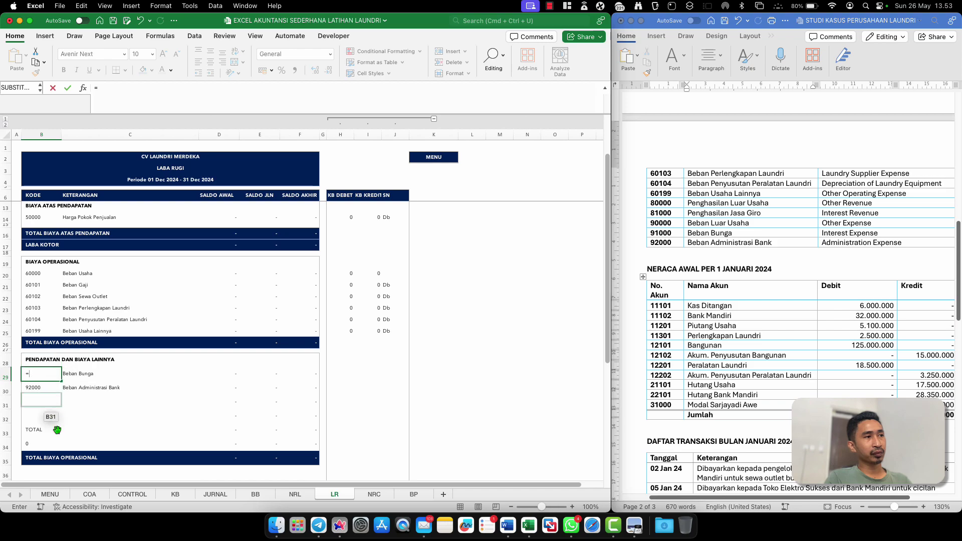
{"action": "left_click", "coordinate": [296, 495]}
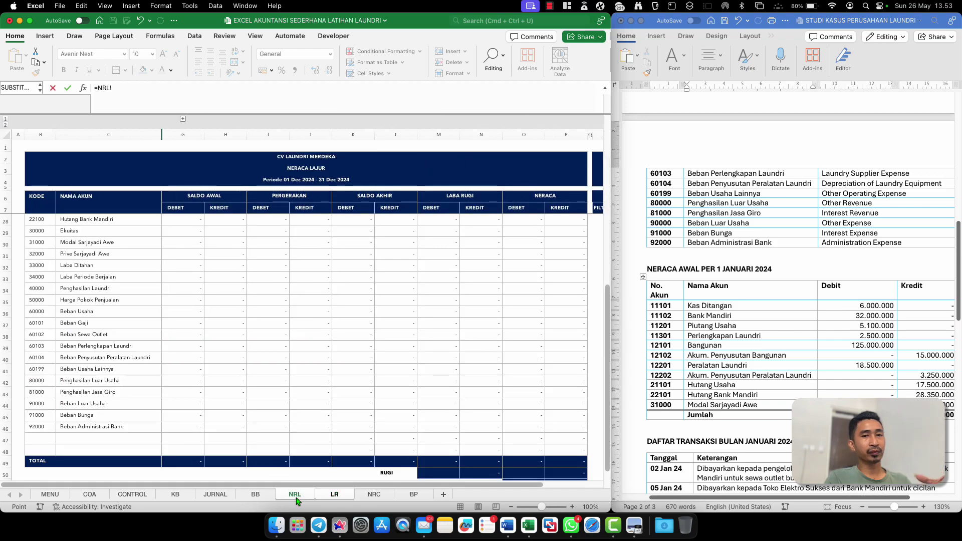
{"action": "left_click", "coordinate": [46, 393]}
{"action": "key", "text": "Return"}
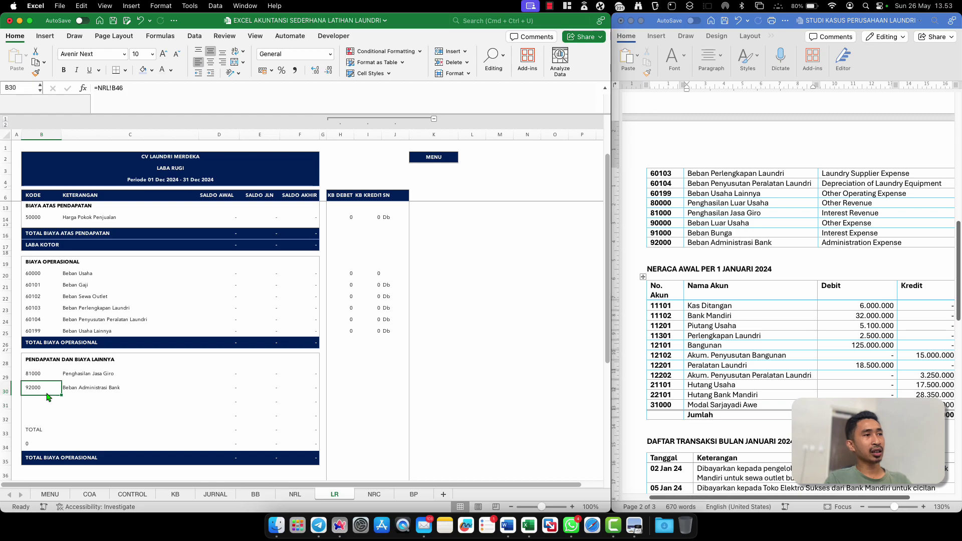
Clear the code, account name and balance formulas from row 30 of the PENDAPATAN DAN BIAYA LAINNYA section
{"action": "key", "text": "shift+Right"}
{"action": "key", "text": "shift+Right"}
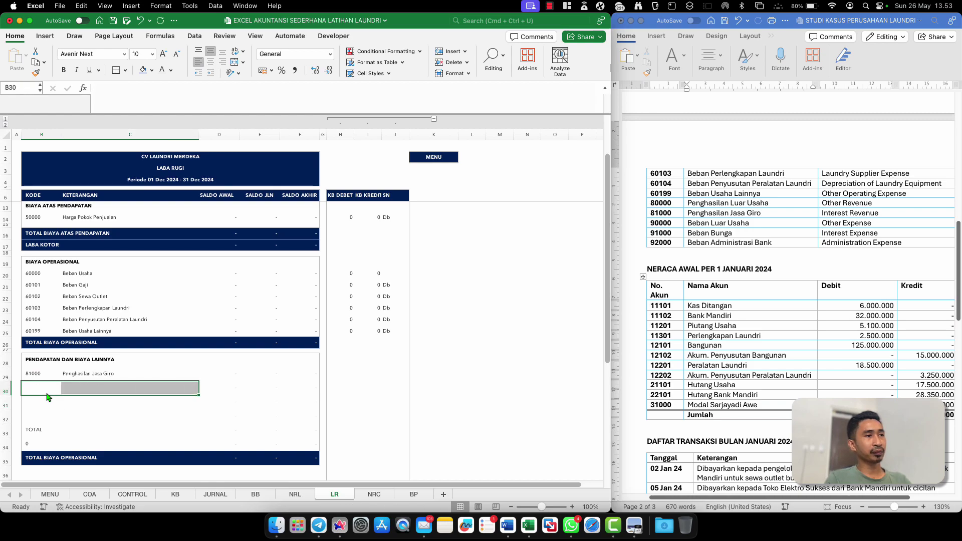
{"action": "key", "text": "shift+Right"}
{"action": "key", "text": "shift+Right"}
{"action": "key", "text": "shift+Right"}
{"action": "key", "text": "shift+Right"}
{"action": "key", "text": "shift+Right"}
{"action": "key", "text": "shift+Right"}
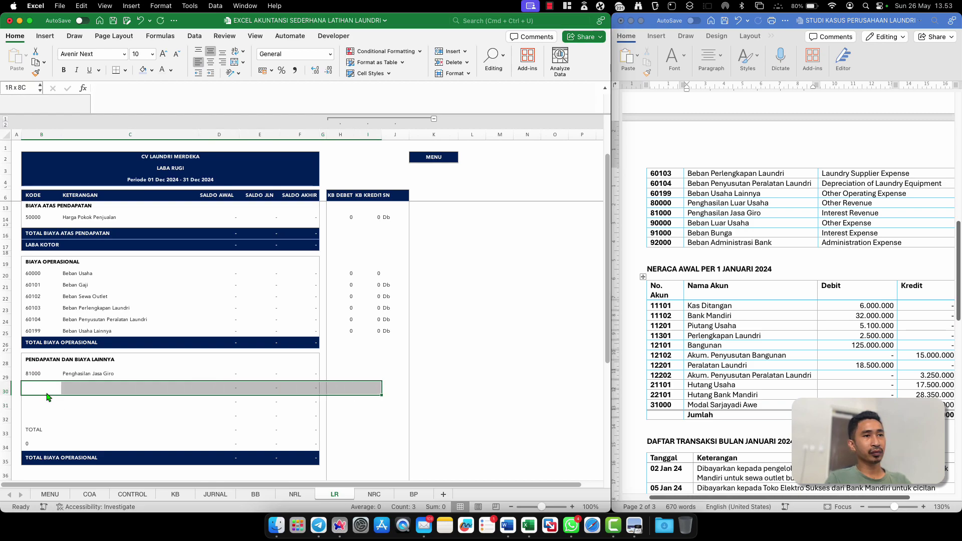
Start a formula in B30 for the second account code of the PENDAPATAN DAN BIAYA LAINNYA section
{"action": "left_click", "coordinate": [38, 406]}
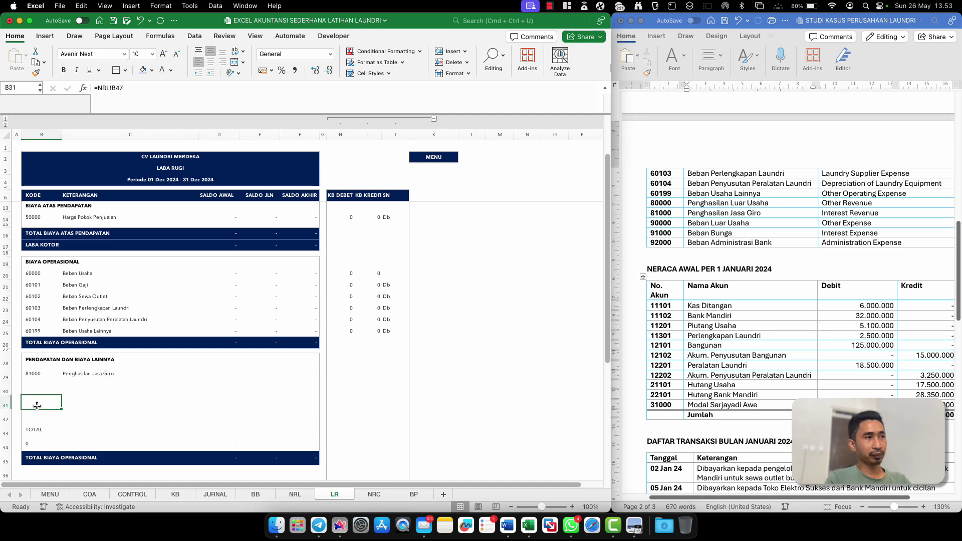
{"action": "left_click", "coordinate": [39, 387]}
{"action": "type", "text": "="}
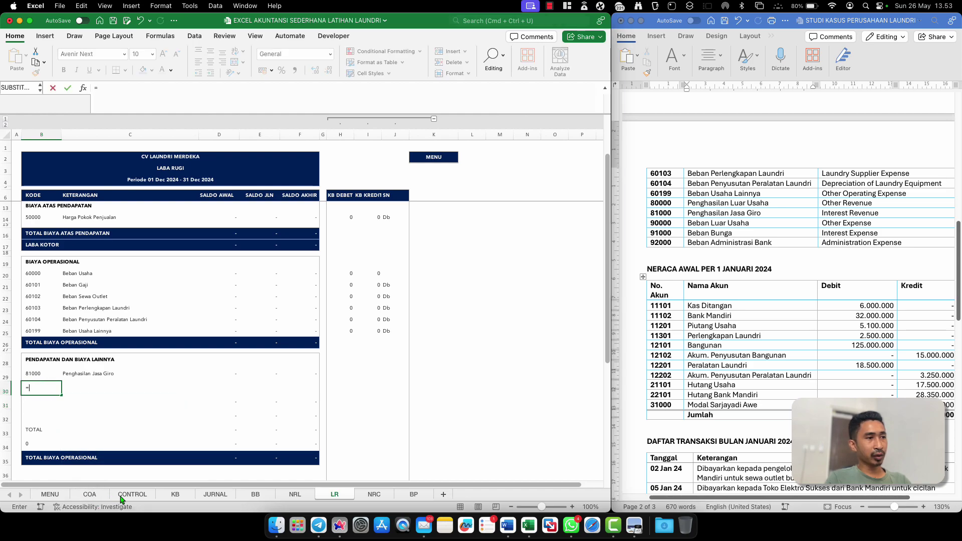
Complete the formula in B30 as =NRL!B45 and copy the reference down to B31
{"action": "left_click", "coordinate": [295, 495]}
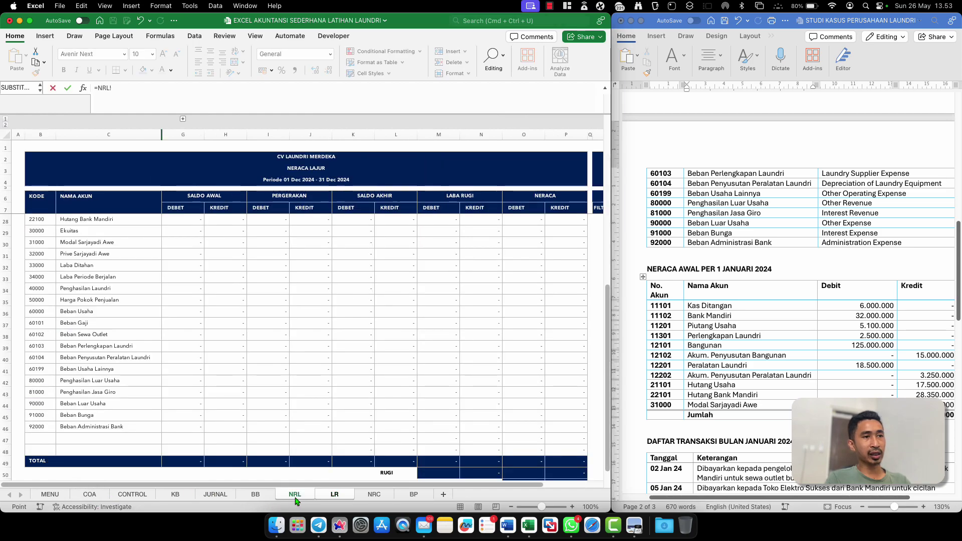
{"action": "left_click", "coordinate": [44, 415]}
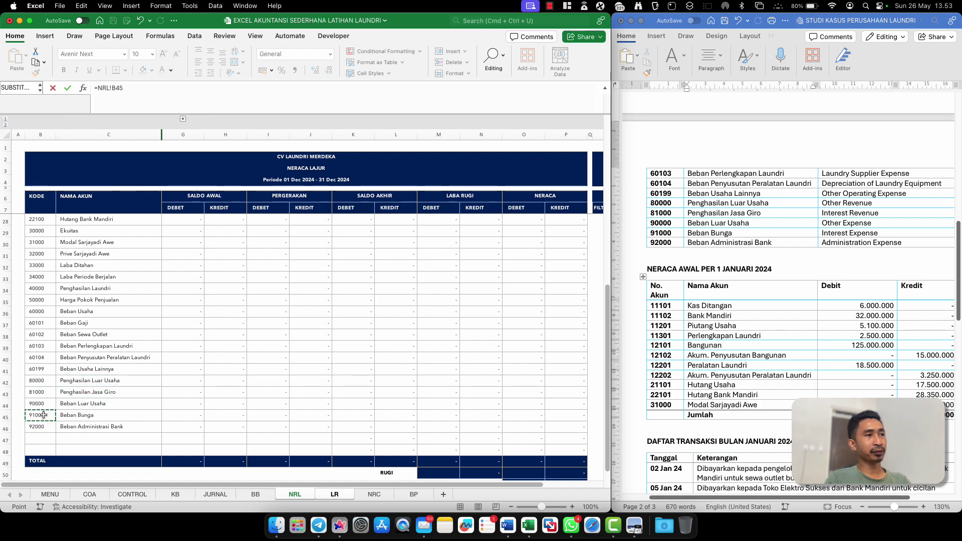
{"action": "key", "text": "Return"}
{"action": "key", "text": "super+c"}
{"action": "key", "text": "Down"}
{"action": "key", "text": "super+v"}
Delete rows 32 to 34 above the last TOTAL BIAYA OPERASIONAL row on the LR sheet
{"action": "key", "text": "Down"}
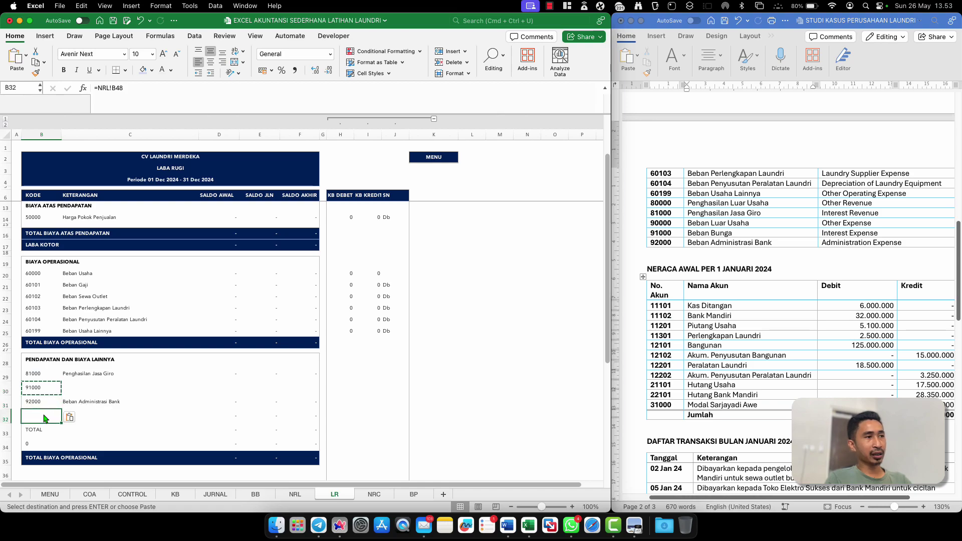
{"action": "key", "text": "shift+Down"}
{"action": "key", "text": "shift+Down"}
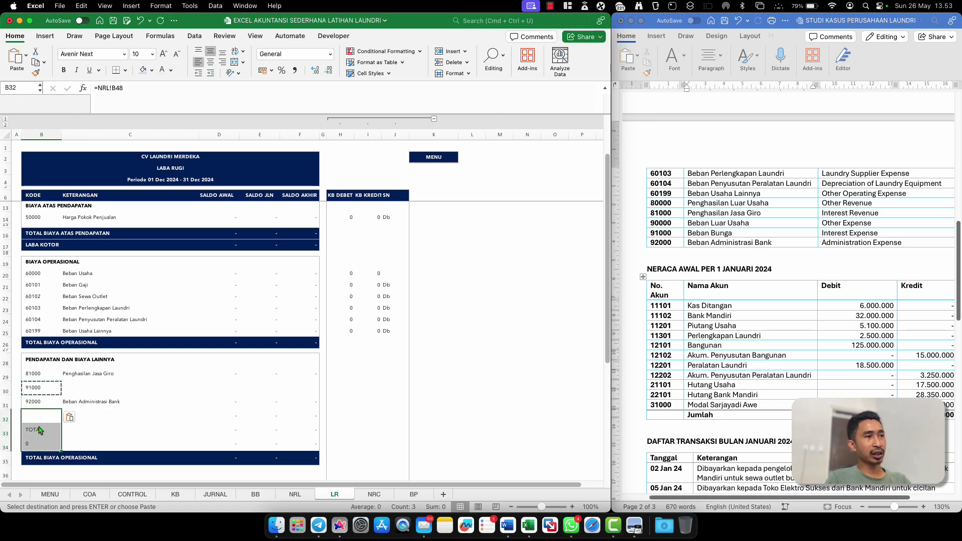
{"action": "right_click", "coordinate": [40, 430]}
{"action": "left_click", "coordinate": [67, 343]}
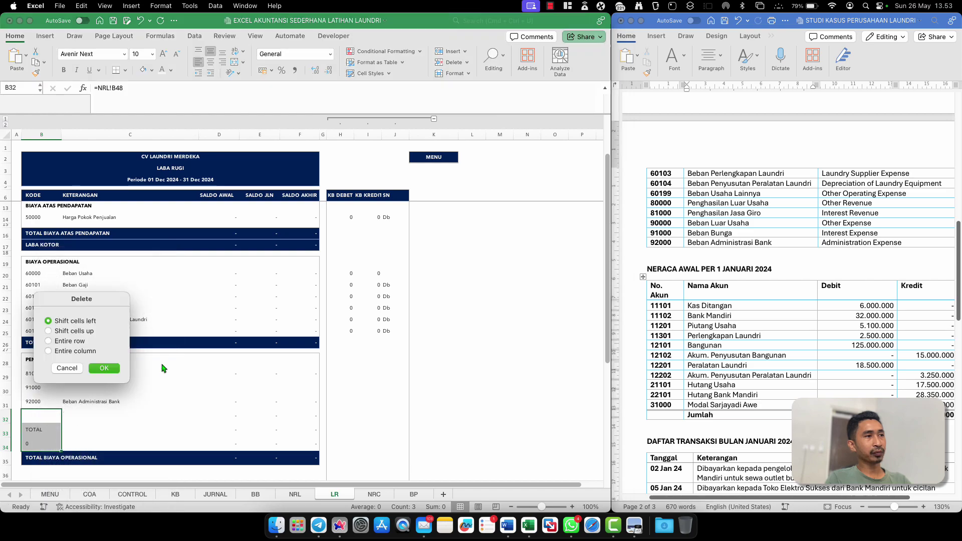
{"action": "left_click", "coordinate": [103, 368]}
Copy the account name and balance formulas from C31:F31 into rows 29 and 30
{"action": "left_click", "coordinate": [83, 400]}
{"action": "key", "text": "shift+Right"}
{"action": "key", "text": "shift+Right"}
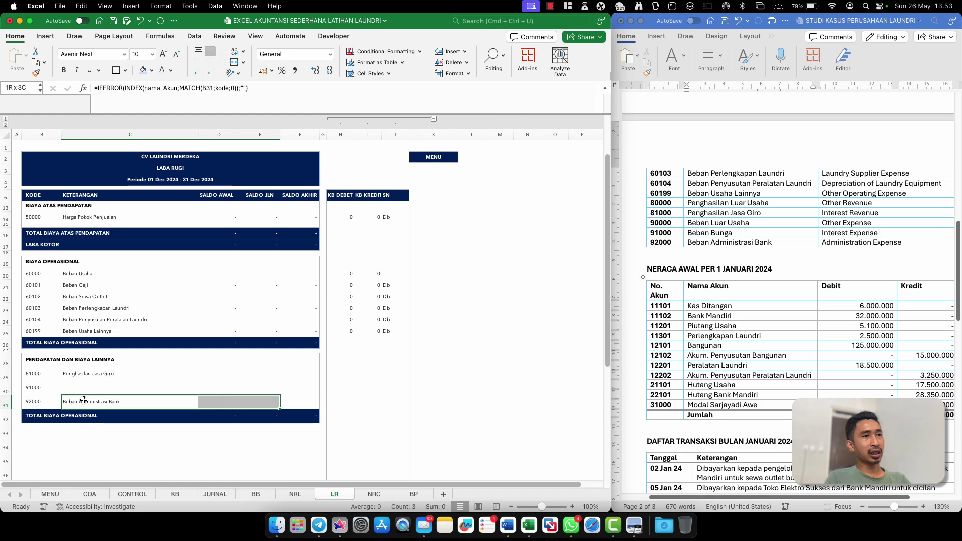
{"action": "key", "text": "shift+Right"}
{"action": "key", "text": "shift+Right"}
{"action": "key", "text": "shift+Right"}
{"action": "scroll", "coordinate": [84, 400], "scroll_direction": "down", "scroll_amount": 6}
{"action": "scroll", "coordinate": [84, 399], "scroll_direction": "up", "scroll_amount": 3}
{"action": "key", "text": "shift+Right"}
{"action": "key", "text": "shift+Left"}
{"action": "key", "text": "shift+Left"}
{"action": "key", "text": "shift+Left"}
{"action": "key", "text": "super+c"}
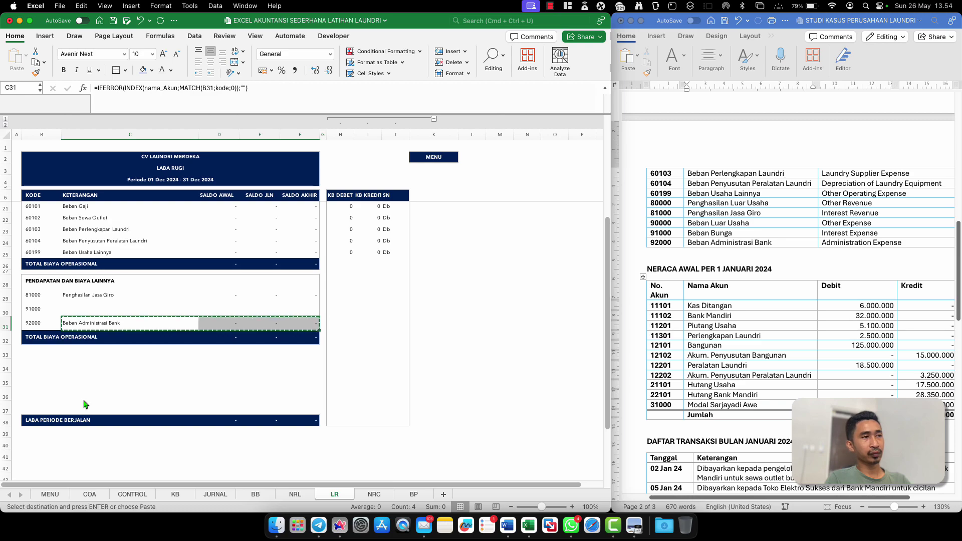
{"action": "key", "text": "Up"}
{"action": "key", "text": "Up"}
{"action": "key", "text": "shift+Down"}
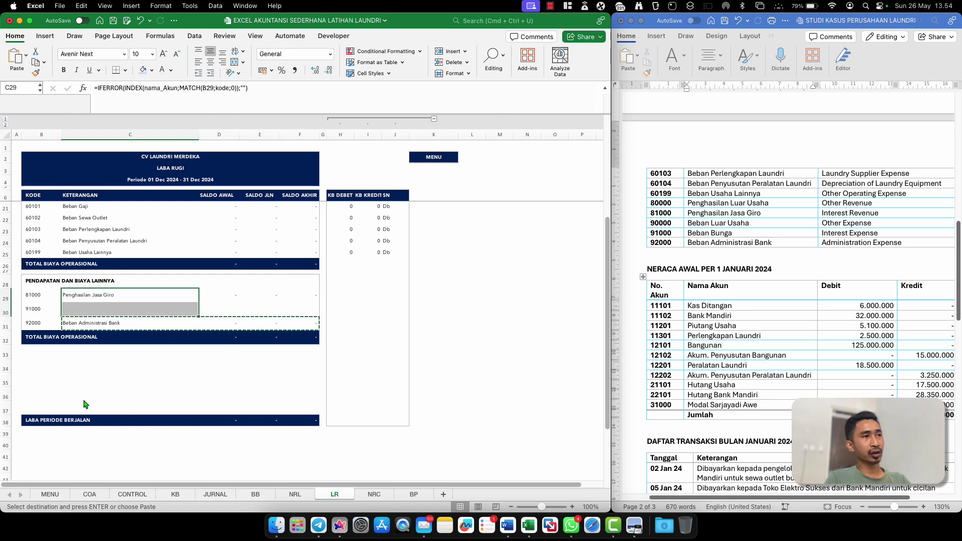
{"action": "key", "text": "shift+Right"}
{"action": "key", "text": "shift+Right"}
{"action": "key", "text": "shift+Right"}
{"action": "key", "text": "super+v"}
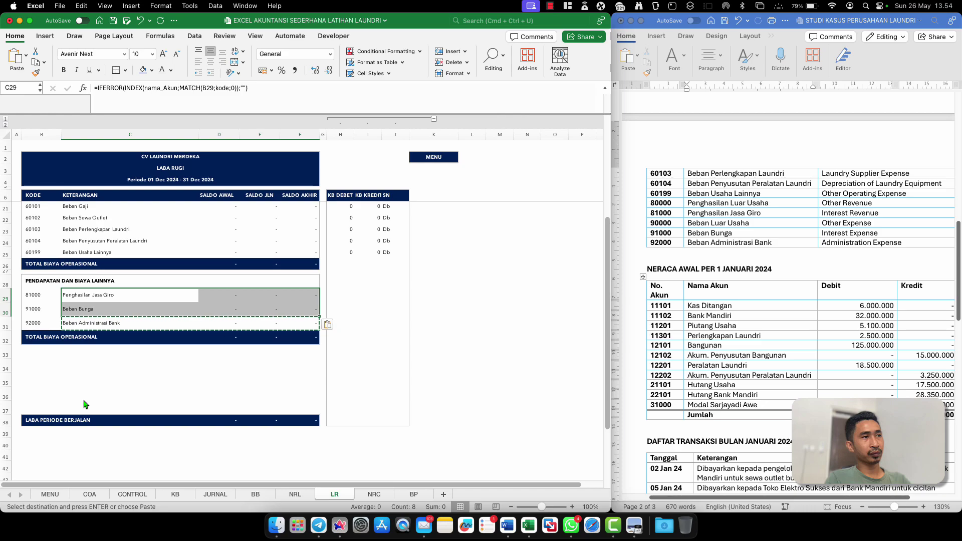
{"action": "left_click", "coordinate": [144, 361]}
{"action": "key", "text": "Escape"}
Copy the KB DEBET, KB KREDIT and SN formulas from H24:J24 down through row 38
{"action": "left_click", "coordinate": [331, 281]}
{"action": "left_click", "coordinate": [338, 251]}
{"action": "left_click", "coordinate": [337, 239]}
{"action": "key", "text": "shift+Right"}
{"action": "key", "text": "shift+Right"}
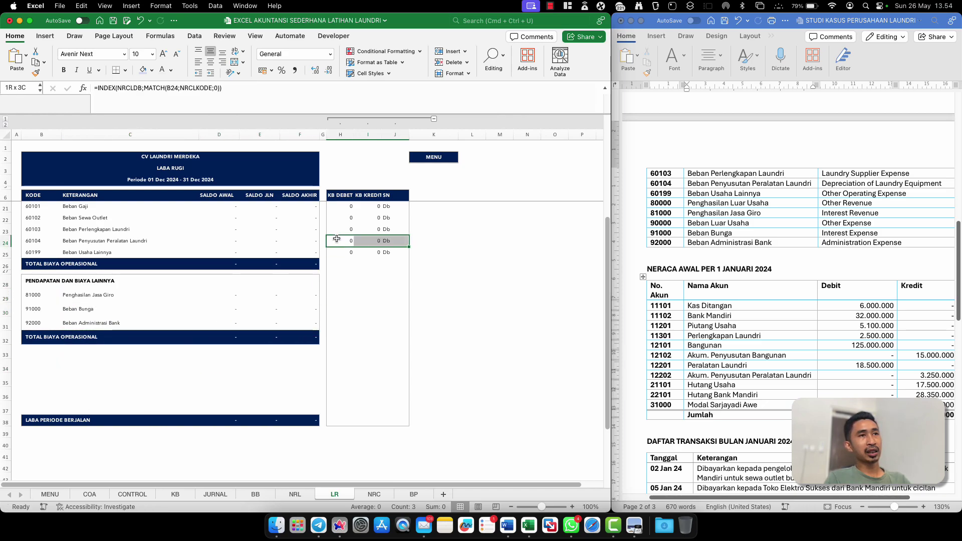
{"action": "key", "text": "super+c"}
{"action": "key", "text": "Down"}
{"action": "key", "text": "shift+Down"}
{"action": "key", "text": "shift+Down"}
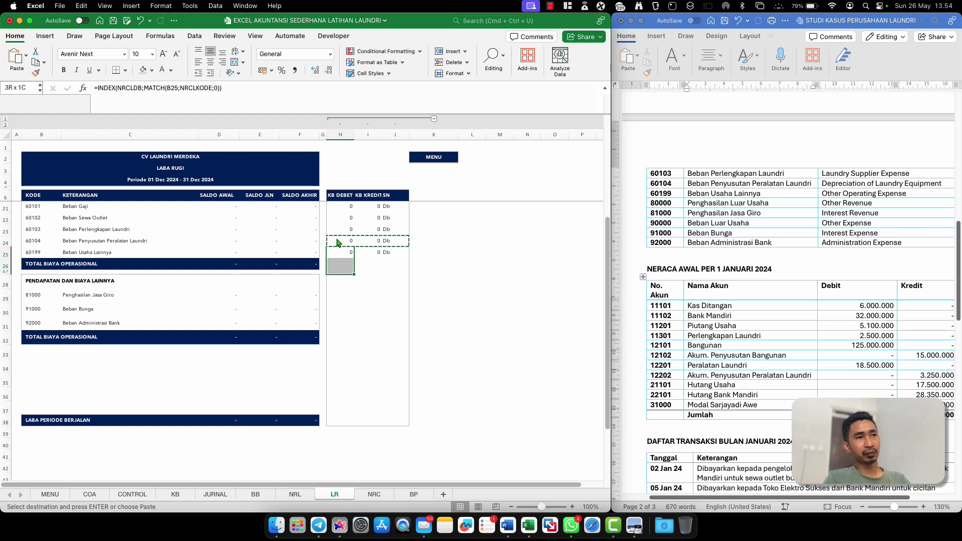
{"action": "left_click", "coordinate": [335, 424], "text": "shift"}
{"action": "key", "text": "super+v"}
{"action": "left_click", "coordinate": [367, 380]}
Clear the helper formulas in H26:J28 beside the operational total and the next section heading
{"action": "left_click", "coordinate": [339, 265]}
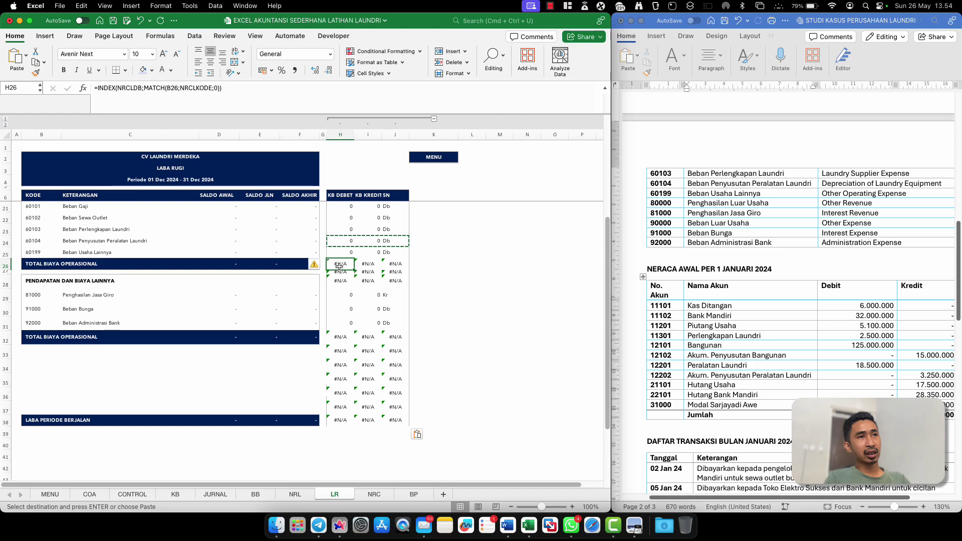
{"action": "left_click", "coordinate": [390, 282], "text": "shift"}
{"action": "key", "text": "Delete"}
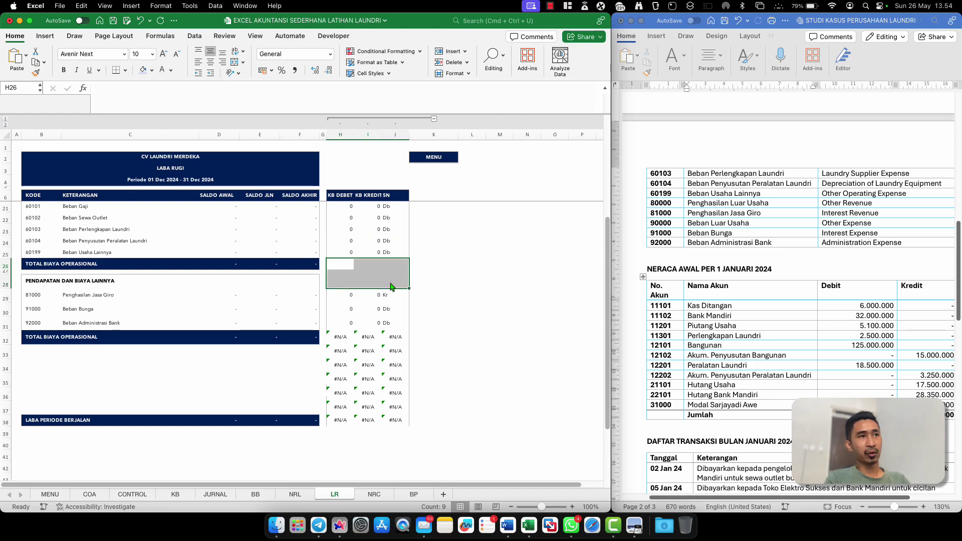
Clear the helper formulas in H32:J38, from the last total row down to LABA PERIODE BERJALAN
{"action": "left_click", "coordinate": [335, 337]}
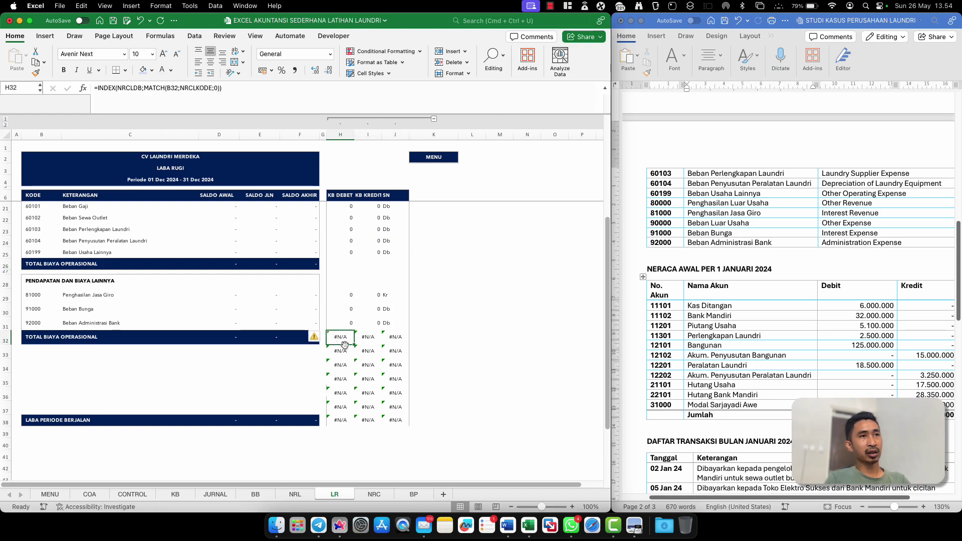
{"action": "scroll", "coordinate": [353, 358], "scroll_direction": "up", "scroll_amount": 5}
{"action": "left_click", "coordinate": [348, 302]}
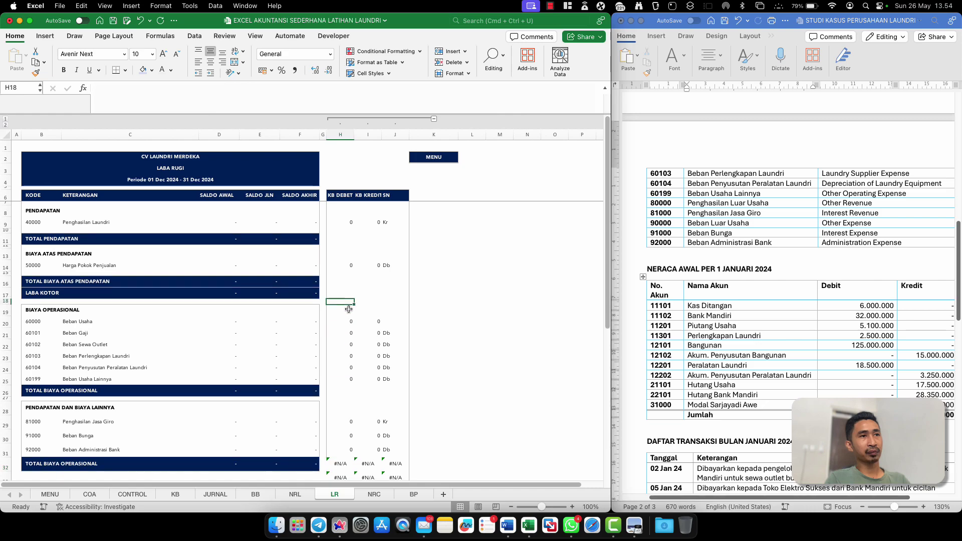
{"action": "scroll", "coordinate": [353, 354], "scroll_direction": "down", "scroll_amount": 5}
{"action": "left_click", "coordinate": [336, 343]}
{"action": "left_click", "coordinate": [390, 424], "text": "shift"}
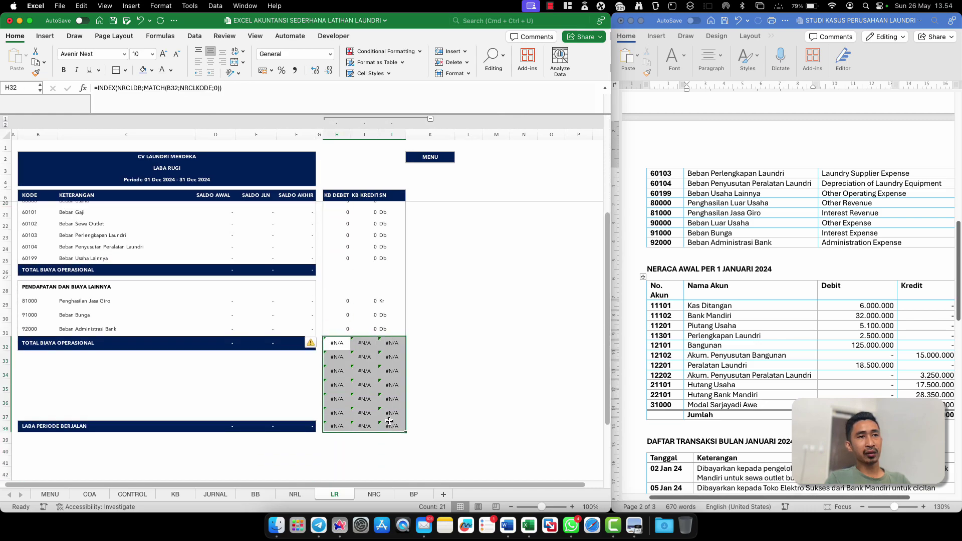
{"action": "key", "text": "Delete"}
{"action": "left_click", "coordinate": [418, 396]}
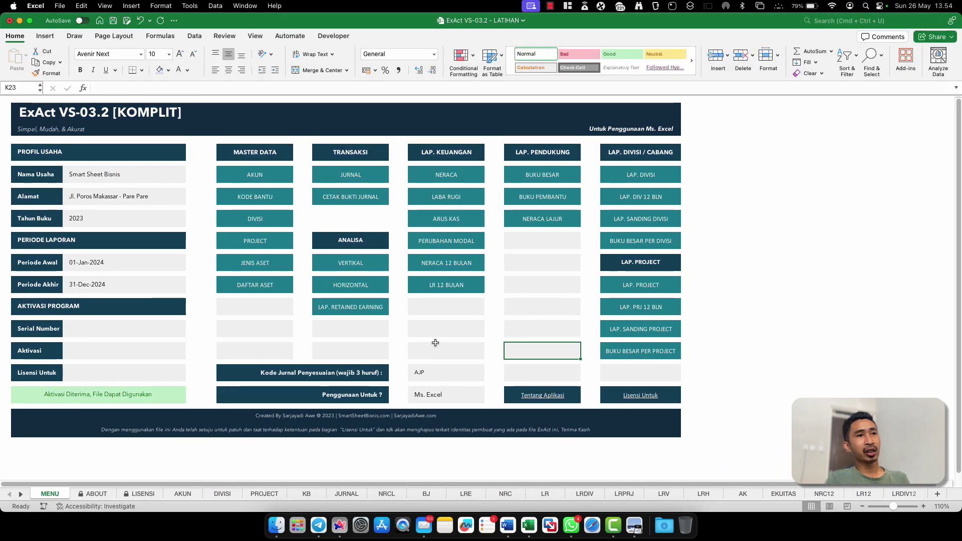
Switch to the ExAct VS-03.2 workbook and look through its AKUN chart of accounts
{"action": "left_click", "coordinate": [438, 340]}
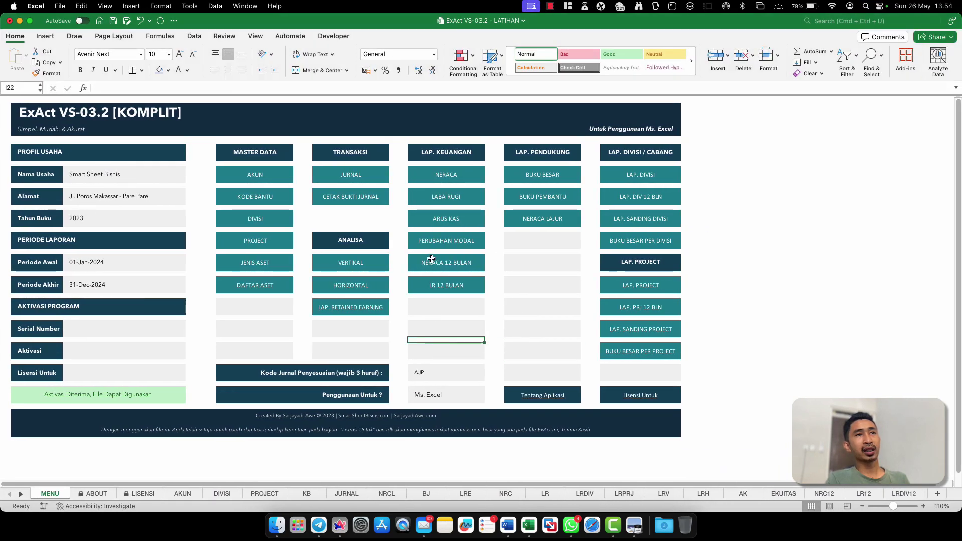
{"action": "left_click", "coordinate": [258, 178]}
{"action": "left_click", "coordinate": [251, 324]}
{"action": "scroll", "coordinate": [252, 324], "scroll_direction": "down", "scroll_amount": 10}
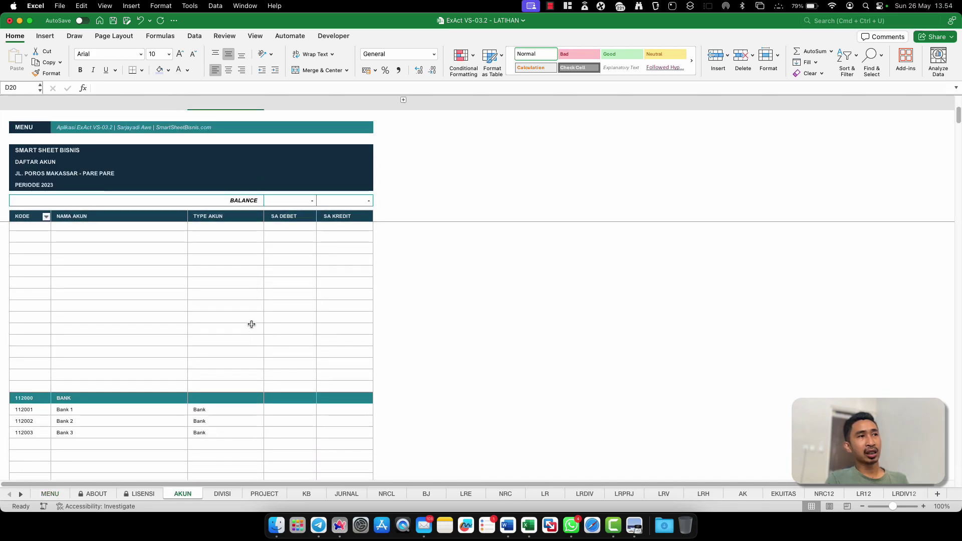
{"action": "scroll", "coordinate": [252, 324], "scroll_direction": "down", "scroll_amount": 10}
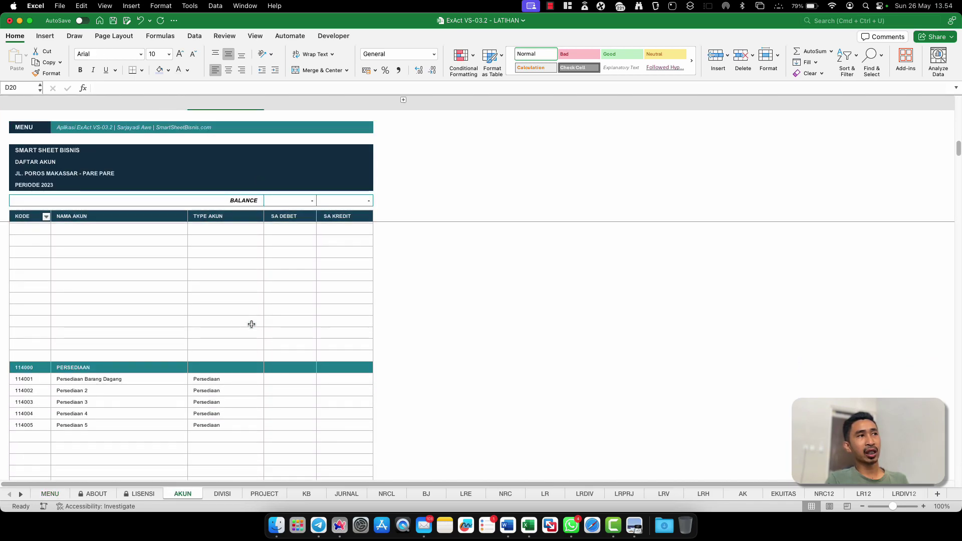
Open the NERACA report from the workbook's main menu and filter out the "Hide 0" rows
{"action": "left_click", "coordinate": [31, 128]}
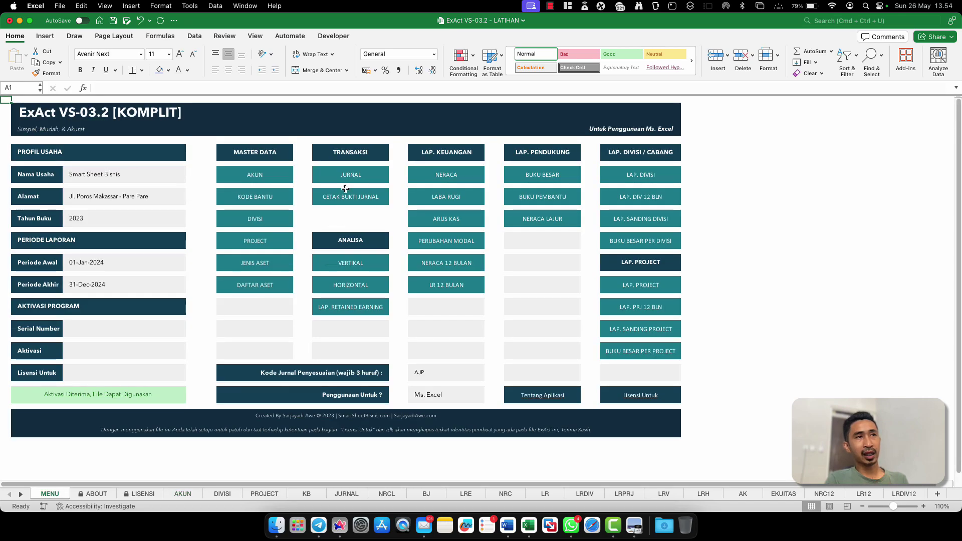
{"action": "left_click", "coordinate": [443, 179]}
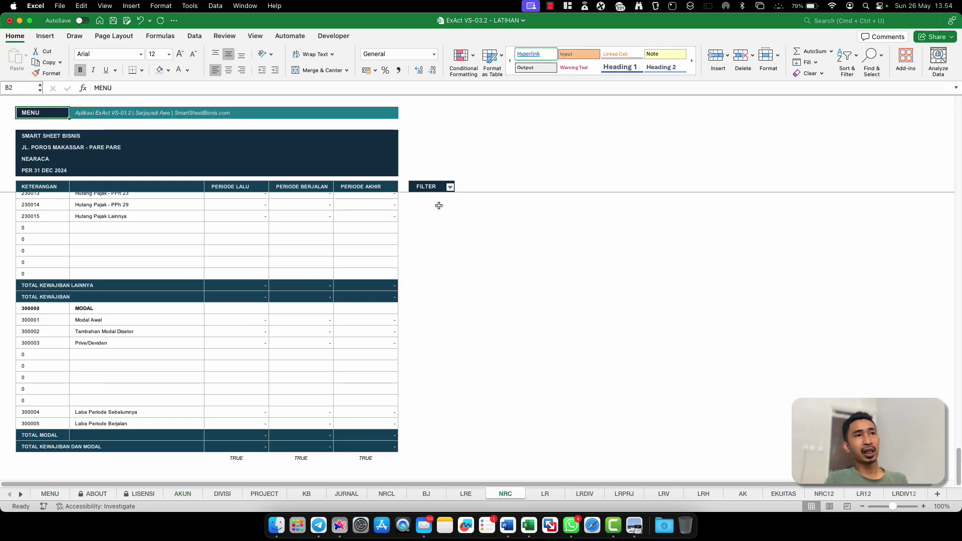
{"action": "left_click", "coordinate": [450, 186]}
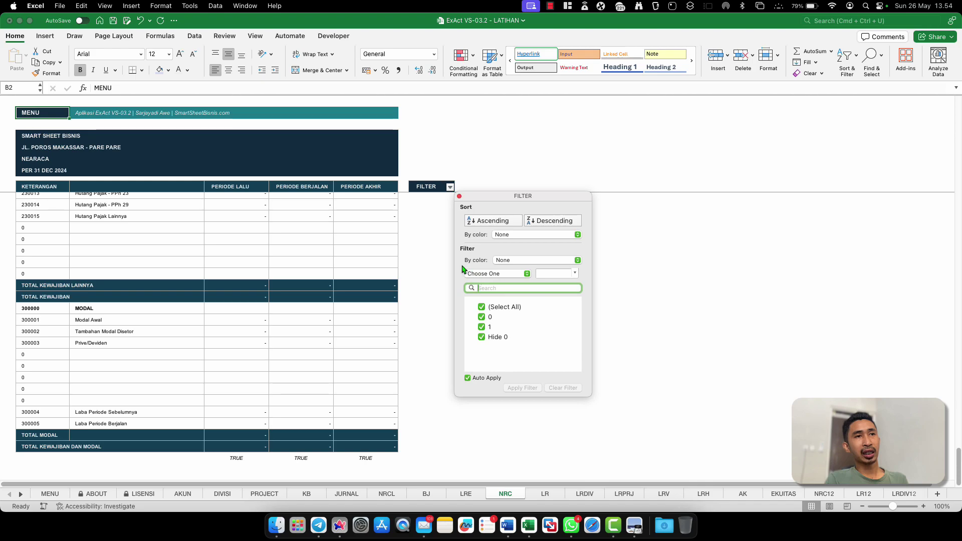
{"action": "left_click", "coordinate": [482, 339]}
{"action": "left_click", "coordinate": [223, 311]}
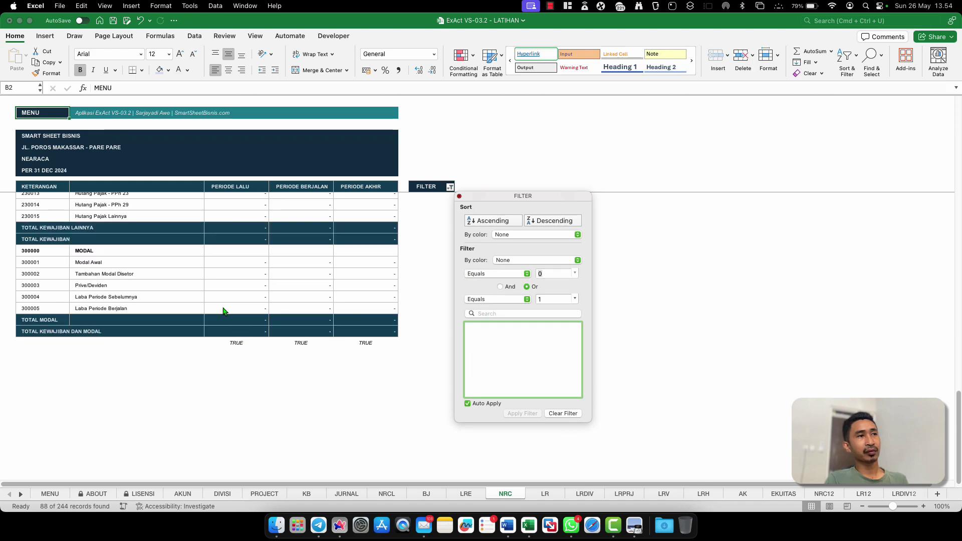
Review the filtered balance sheet from its beginning, check the account name formula and the FILTER options, and return to the main menu
{"action": "scroll", "coordinate": [224, 312], "scroll_direction": "up", "scroll_amount": 6}
{"action": "scroll", "coordinate": [223, 312], "scroll_direction": "up", "scroll_amount": 15}
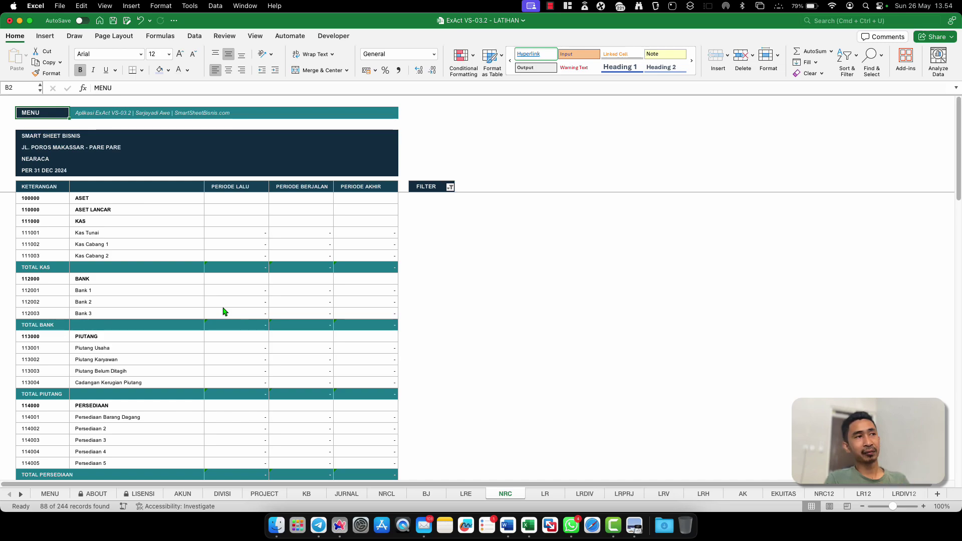
{"action": "left_click", "coordinate": [165, 271]}
{"action": "left_click", "coordinate": [103, 245]}
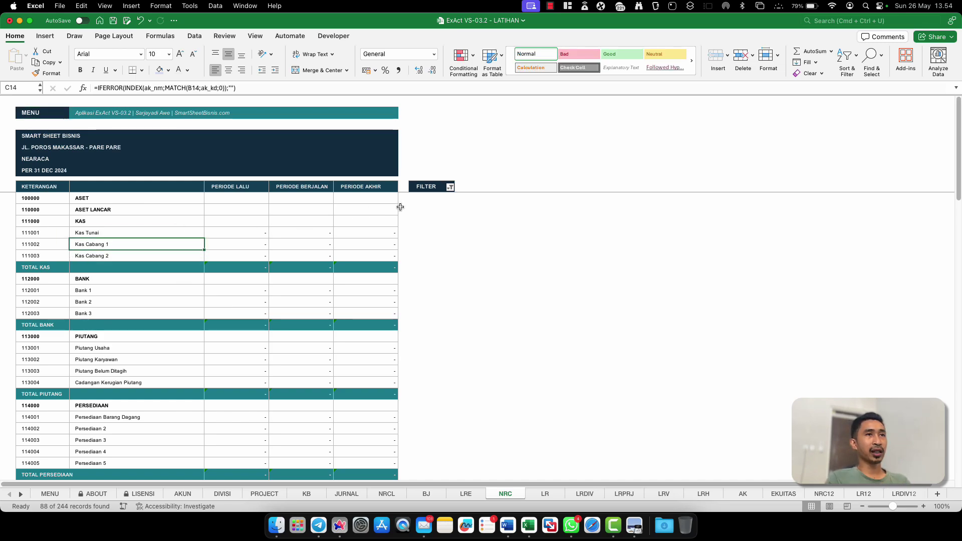
{"action": "left_click", "coordinate": [430, 186]}
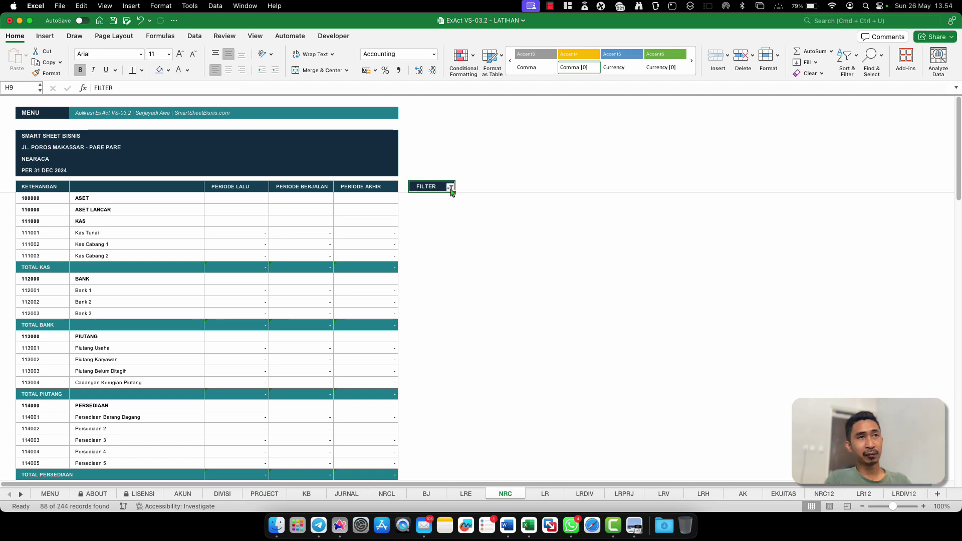
{"action": "left_click", "coordinate": [451, 188]}
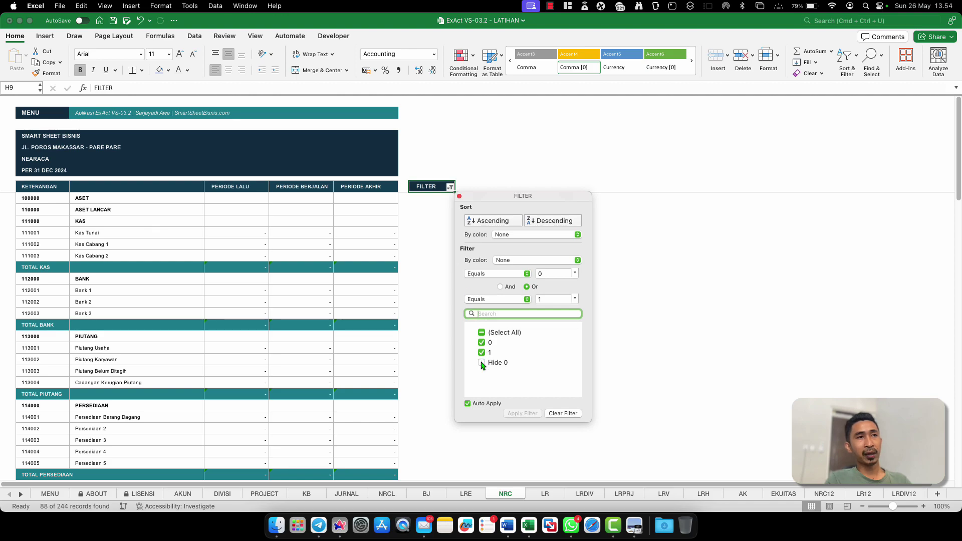
{"action": "left_click", "coordinate": [364, 283]}
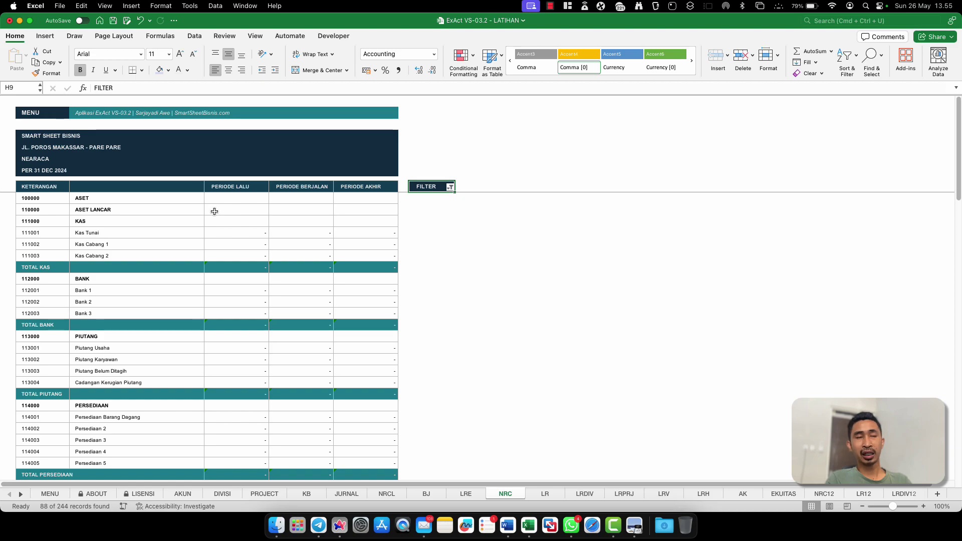
{"action": "left_click", "coordinate": [35, 114]}
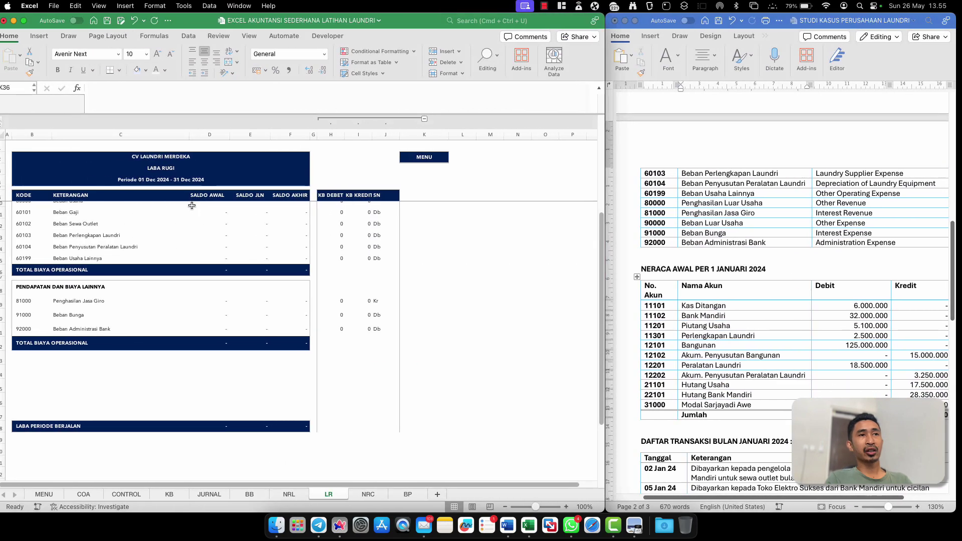
Return to the laundry accounting workbook and delete the empty rows 33 to 37 above LABA PERIODE BERJALAN
{"action": "left_click", "coordinate": [359, 330]}
{"action": "left_click", "coordinate": [47, 358]}
{"action": "left_click", "coordinate": [45, 413], "text": "shift"}
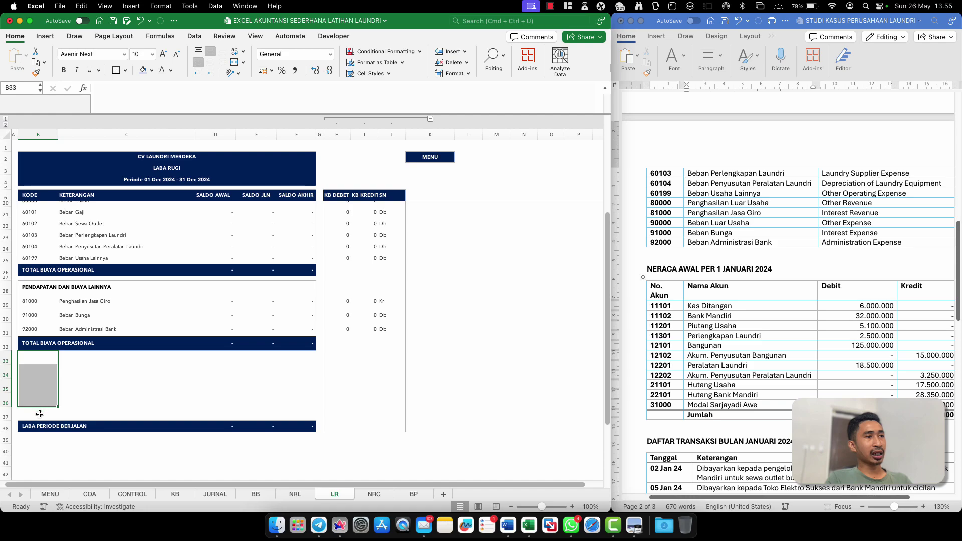
{"action": "right_click", "coordinate": [40, 417]}
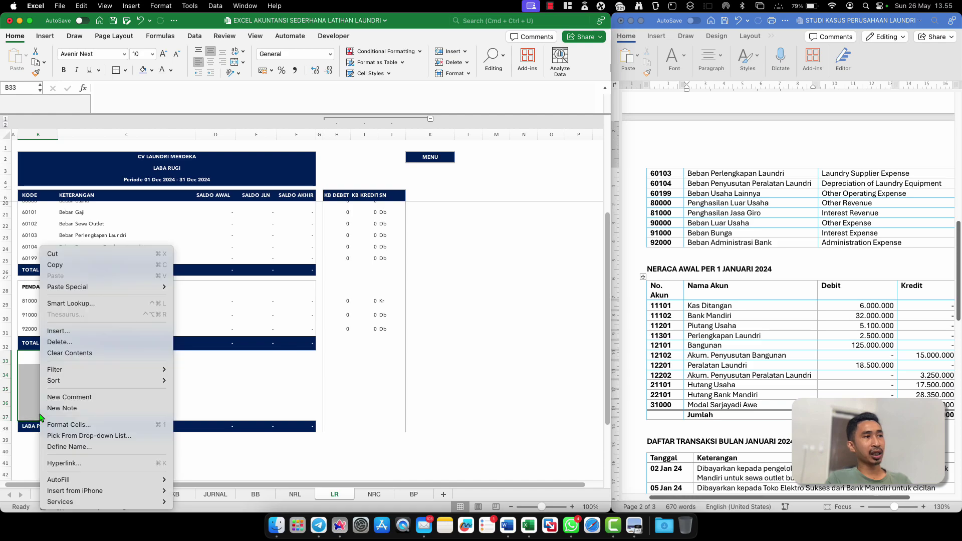
{"action": "left_click", "coordinate": [64, 343]}
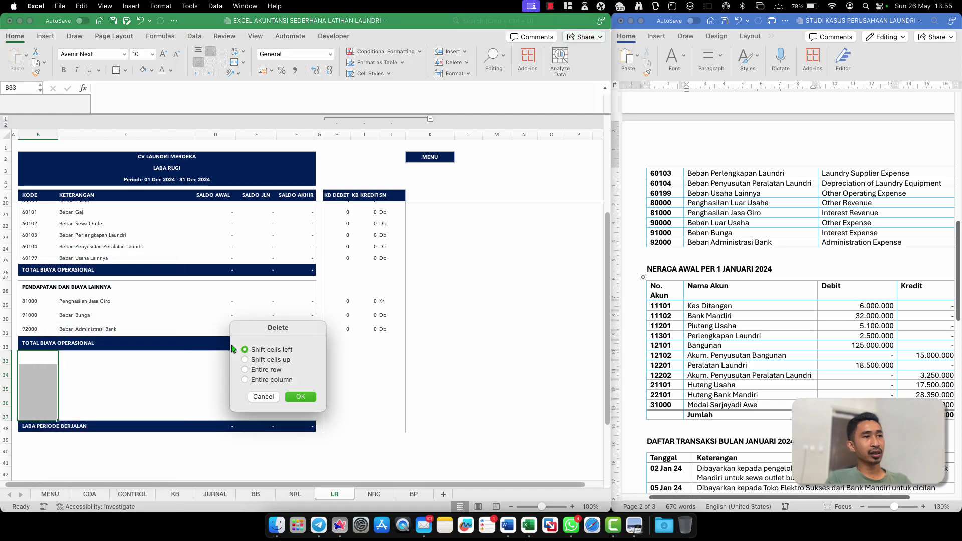
{"action": "left_click", "coordinate": [257, 372]}
{"action": "key", "text": "Return"}
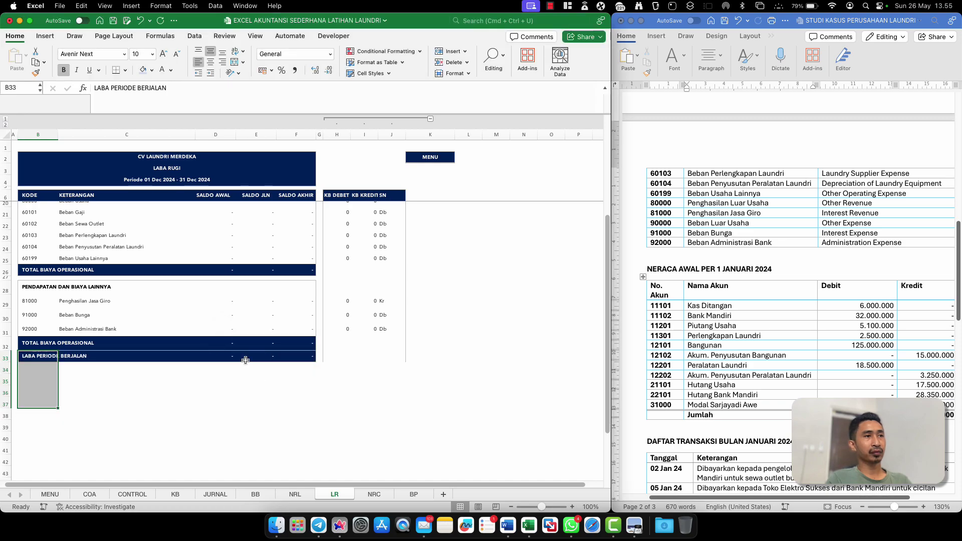
{"action": "left_click", "coordinate": [275, 352]}
Check the helper-column and opening-balance formulas of the Beban Bunga row
{"action": "left_click", "coordinate": [339, 322]}
{"action": "key", "text": "shift+Right"}
{"action": "key", "text": "shift+Right"}
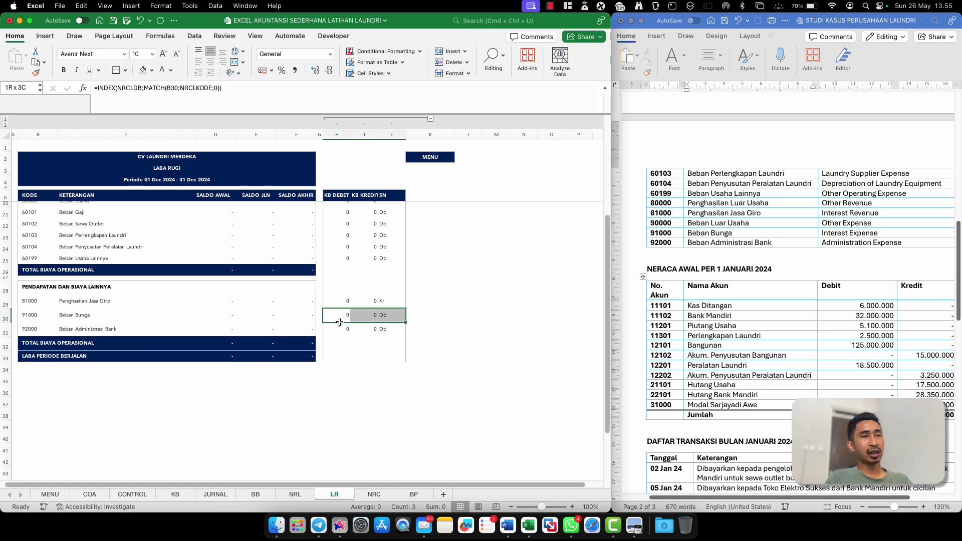
{"action": "key", "text": "super+c"}
{"action": "key", "text": "Down"}
{"action": "key", "text": "Escape"}
{"action": "left_click", "coordinate": [206, 313]}
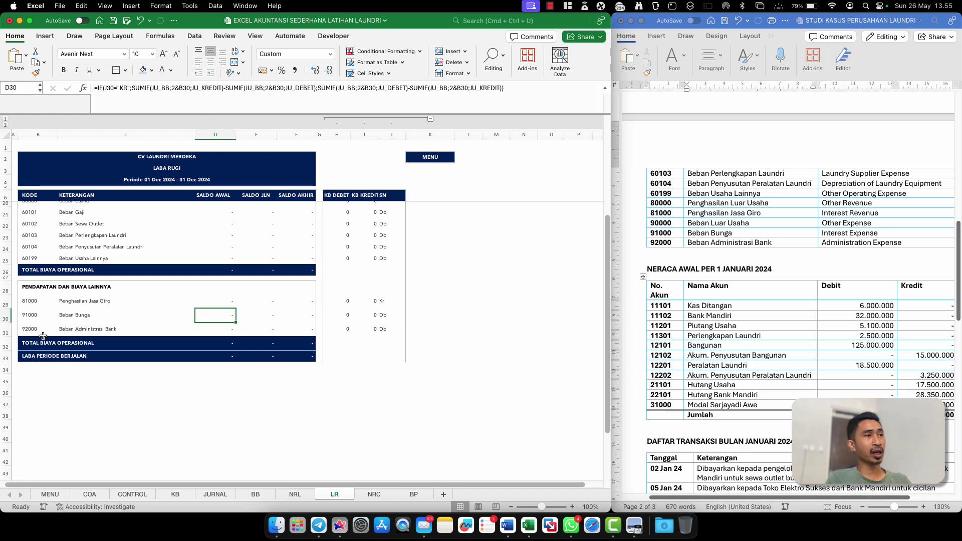
{"action": "key", "text": "Left"}
Check the Beban Bunga account code link and the SUM formula of the total row above LABA PERIODE BERJALAN
{"action": "left_click", "coordinate": [38, 317]}
{"action": "left_click", "coordinate": [53, 342]}
{"action": "double_click", "coordinate": [229, 344]}
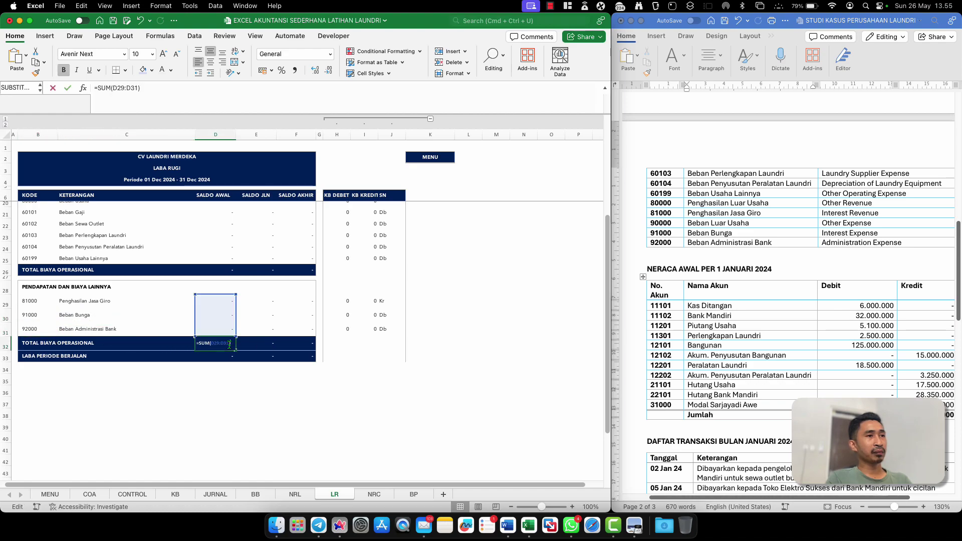
{"action": "key", "text": "Return"}
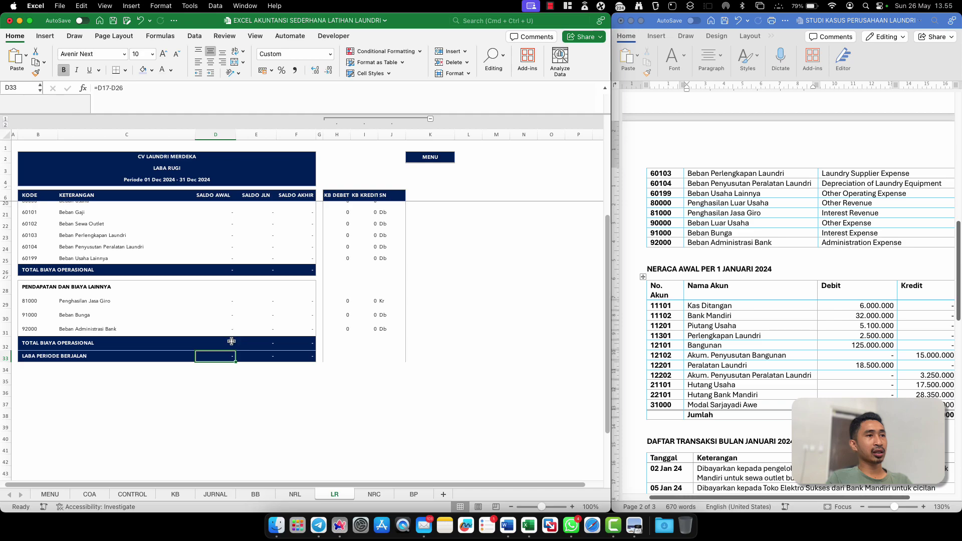
{"action": "double_click", "coordinate": [231, 341]}
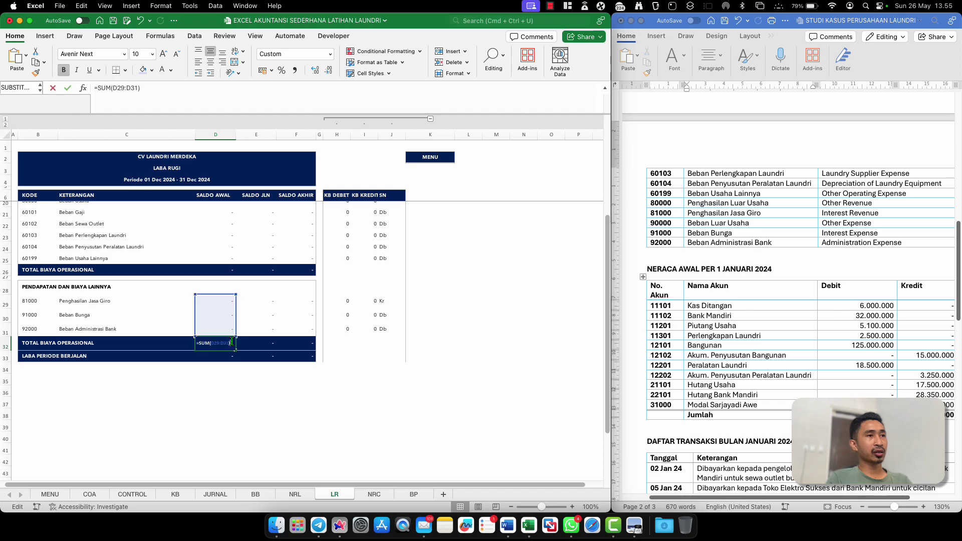
Rename the total label in B32 as TOTAL PENDAPATAN DAN BIAYA LAINNYA
{"action": "left_click", "coordinate": [42, 344]}
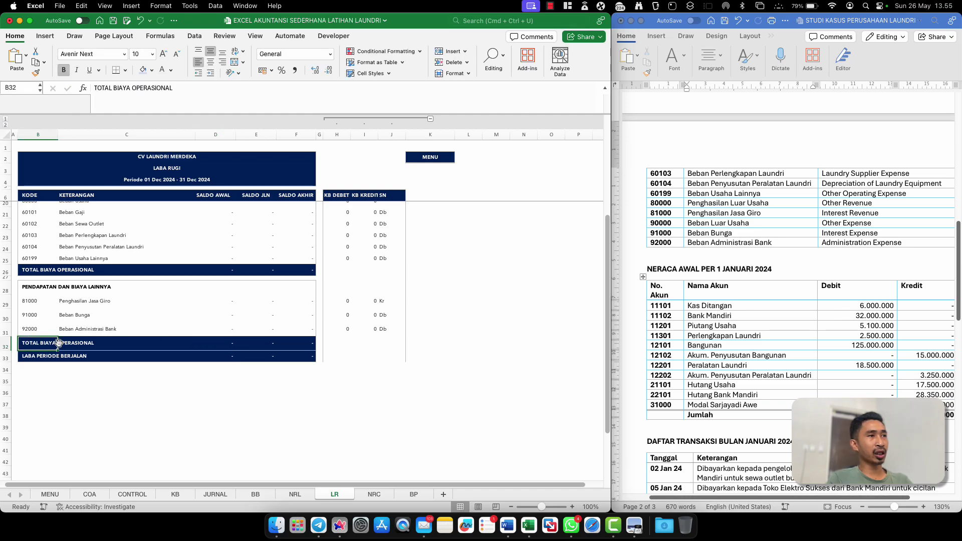
{"action": "type", "text": "TOTAL PENDAL"}
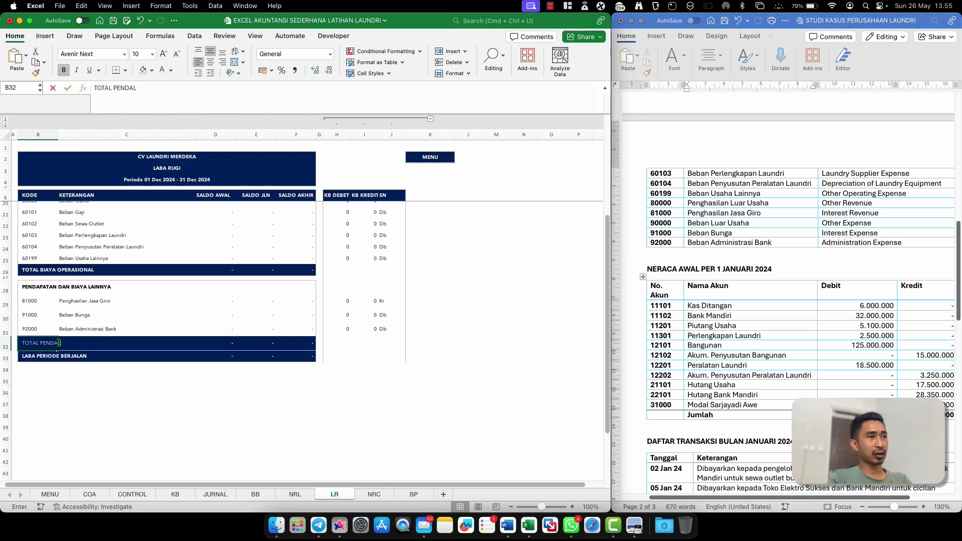
{"action": "key", "text": "BackSpace"}
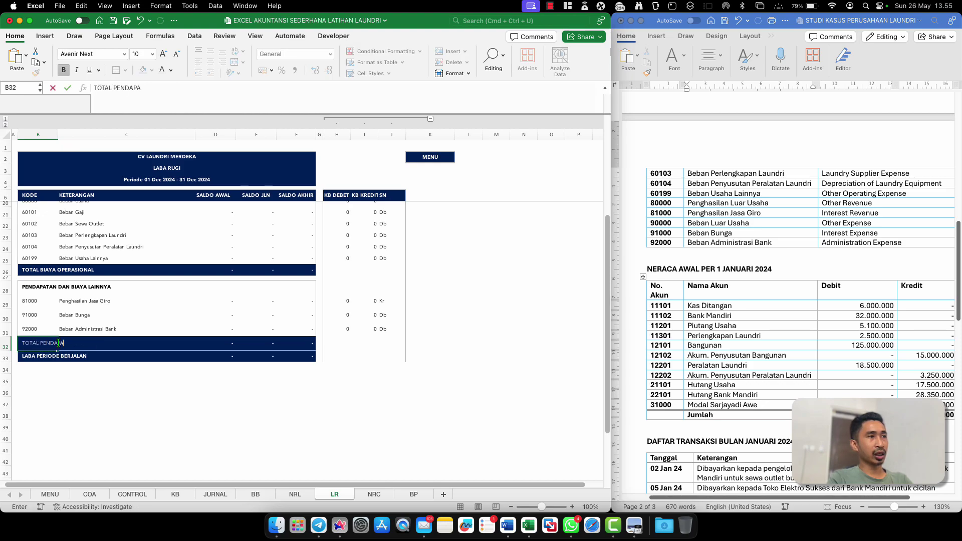
{"action": "type", "text": "PATAN "}
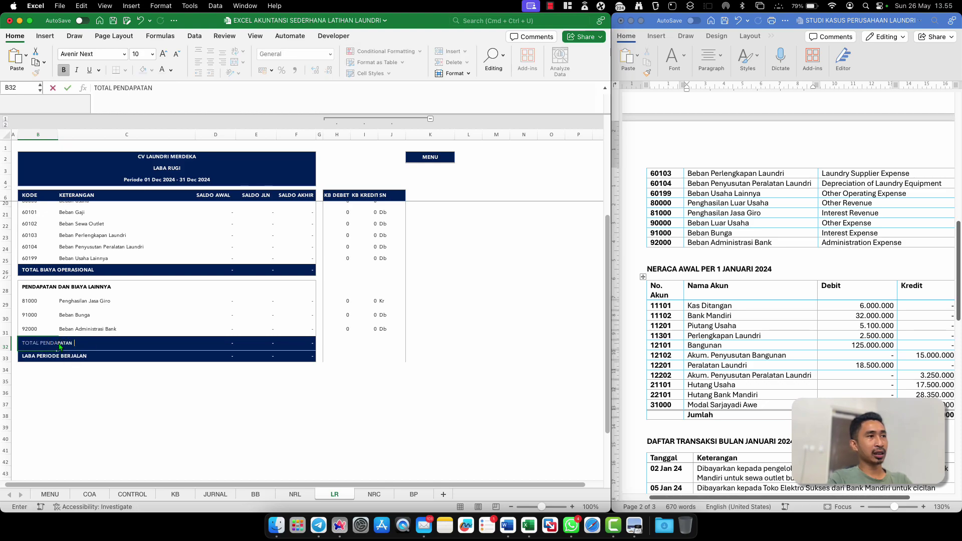
{"action": "type", "text": "DAN BIAYA LAINNYA"}
{"action": "key", "text": "Return"}
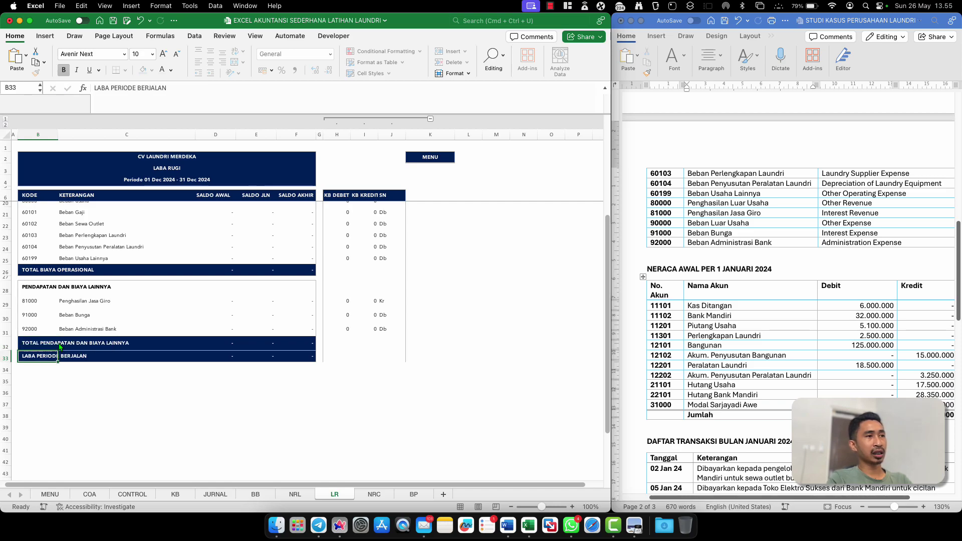
Set the SALDO AWAL formula of LABA PERIODE BERJALAN in D33 to =D17-D26+D32
{"action": "left_click", "coordinate": [217, 357]}
{"action": "type", "text": "=D17-D26"}
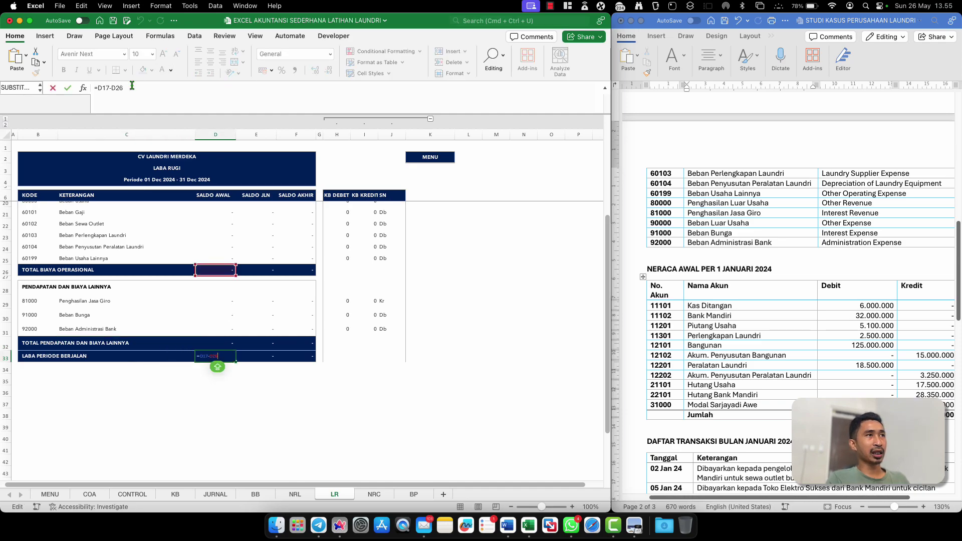
{"action": "left_click", "coordinate": [132, 87]}
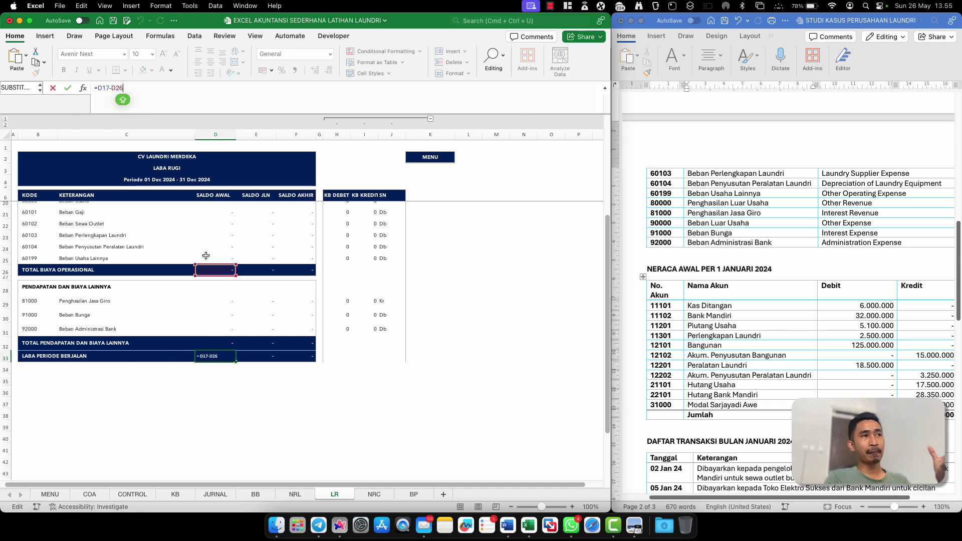
{"action": "scroll", "coordinate": [206, 256], "scroll_direction": "up", "scroll_amount": 5}
{"action": "scroll", "coordinate": [206, 255], "scroll_direction": "up", "scroll_amount": 1}
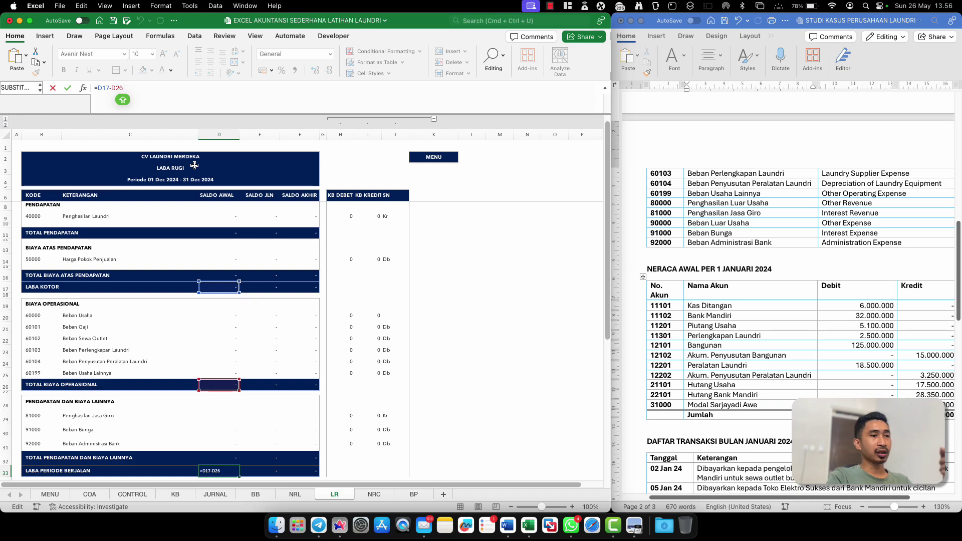
{"action": "type", "text": "+"}
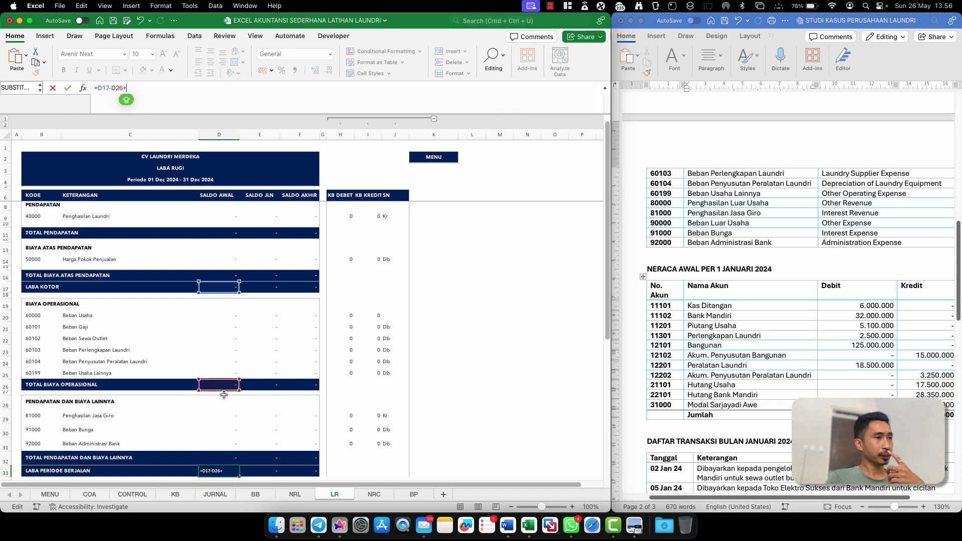
{"action": "left_click", "coordinate": [231, 415]}
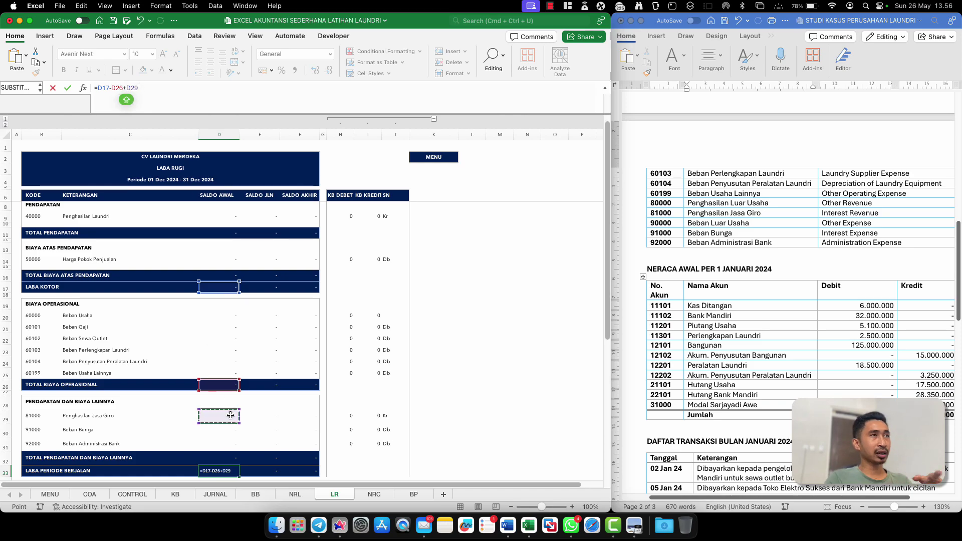
{"action": "type", "text": "-"}
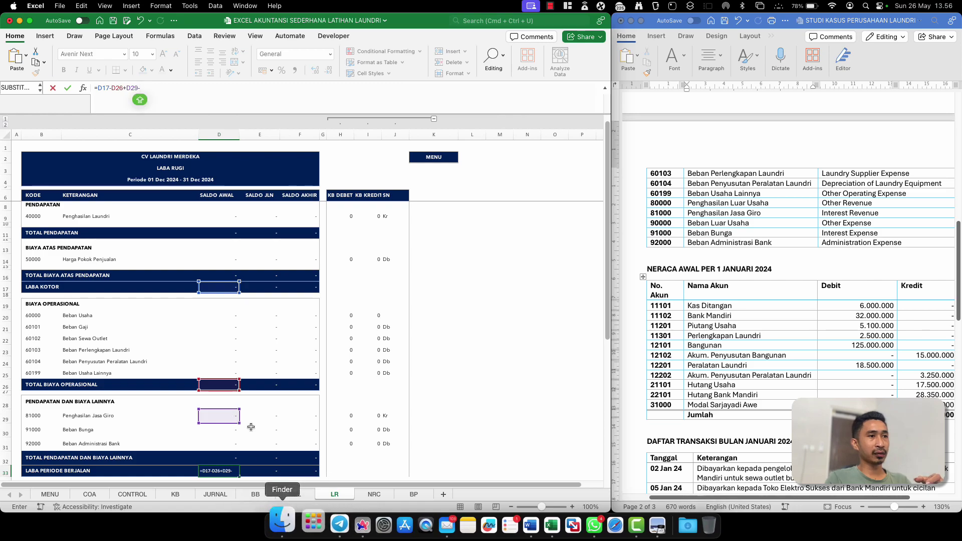
{"action": "key", "text": "BackSpace"}
{"action": "key", "text": "BackSpace"}
{"action": "key", "text": "BackSpace"}
{"action": "key", "text": "BackSpace"}
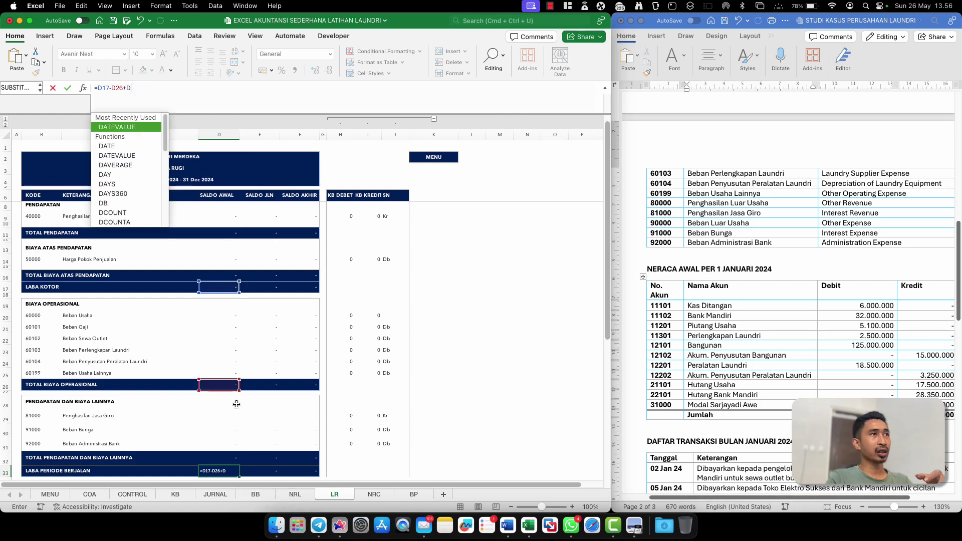
{"action": "left_click", "coordinate": [221, 460]}
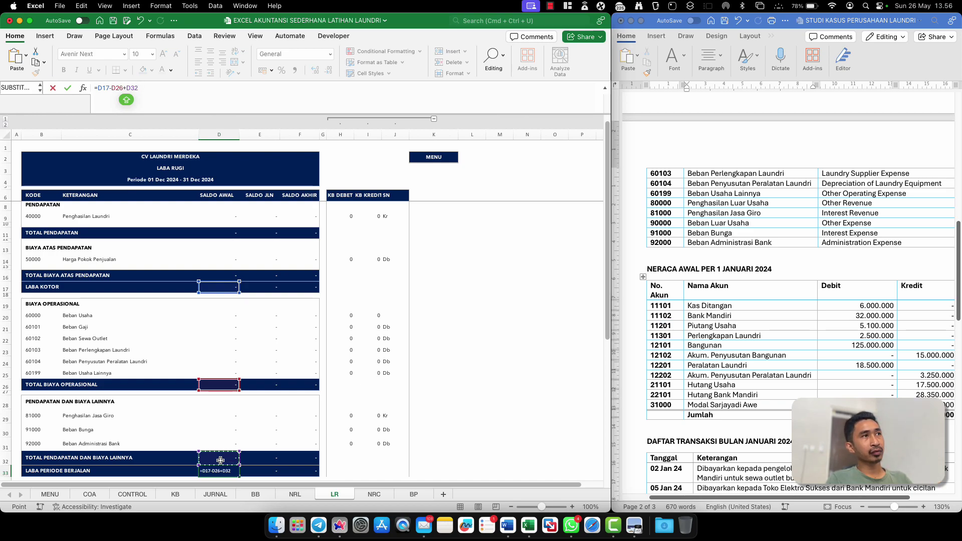
{"action": "scroll", "coordinate": [221, 465], "scroll_direction": "down", "scroll_amount": 1}
{"action": "key", "text": "Return"}
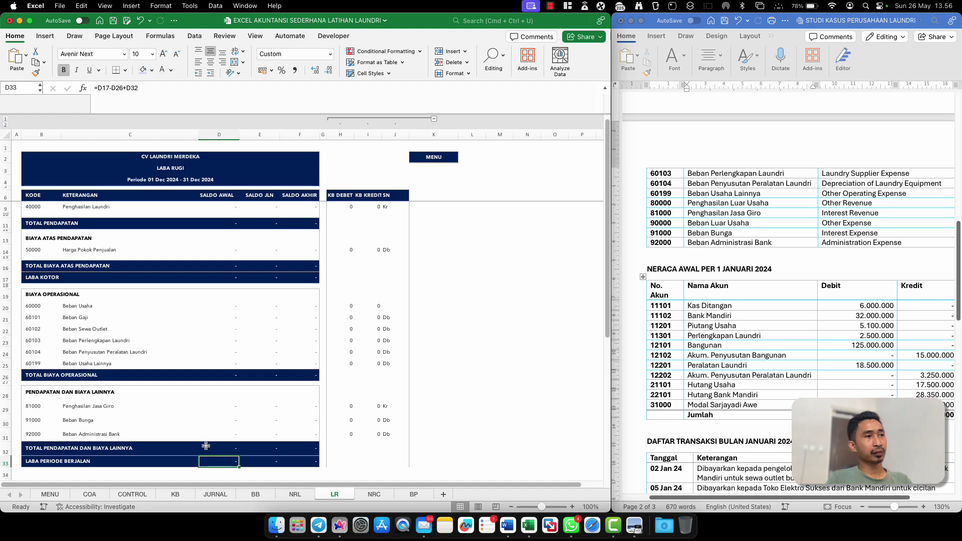
Insert a blank row above the Beban Bunga account, directly below Penghasilan Jasa Giro
{"action": "left_click", "coordinate": [53, 419]}
{"action": "left_click", "coordinate": [77, 421]}
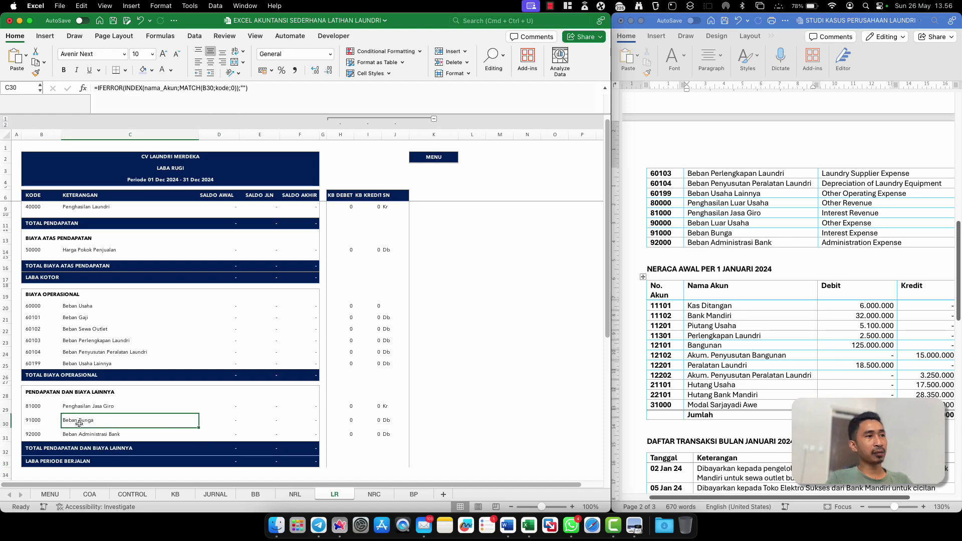
{"action": "left_click", "coordinate": [41, 418]}
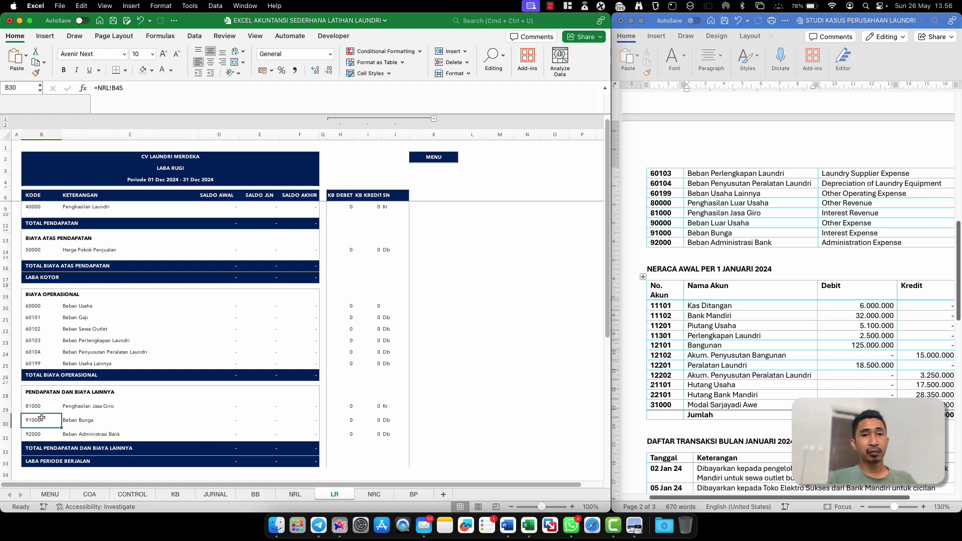
{"action": "right_click", "coordinate": [41, 419]}
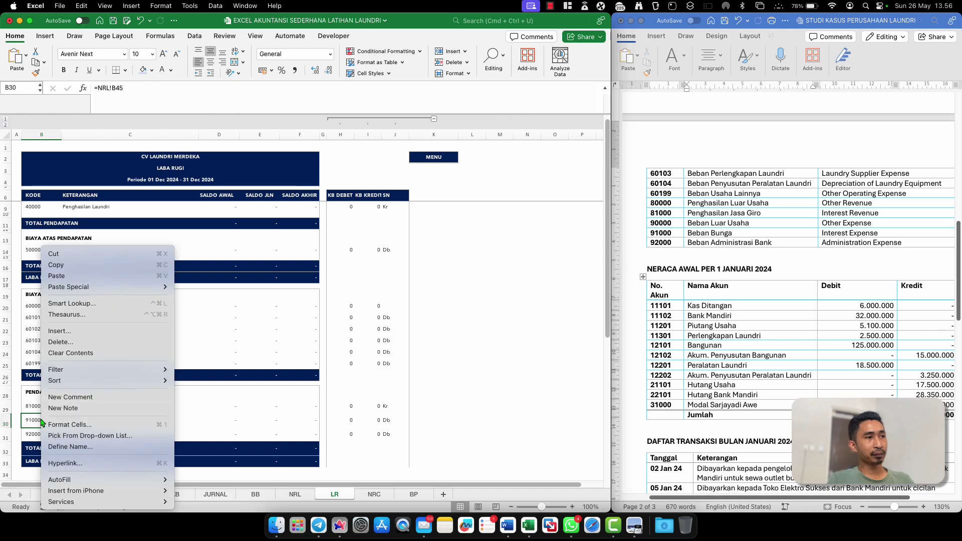
{"action": "left_click", "coordinate": [58, 329]}
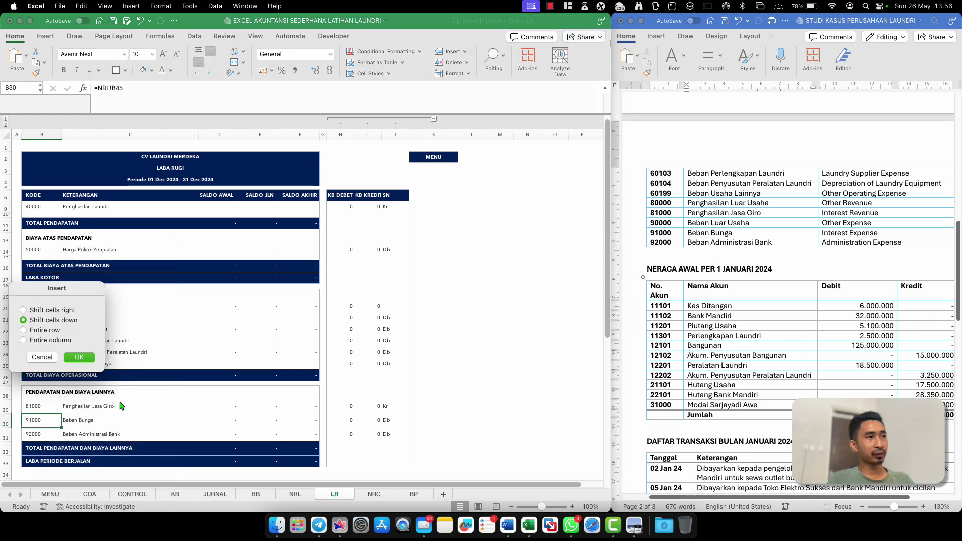
{"action": "left_click", "coordinate": [78, 357]}
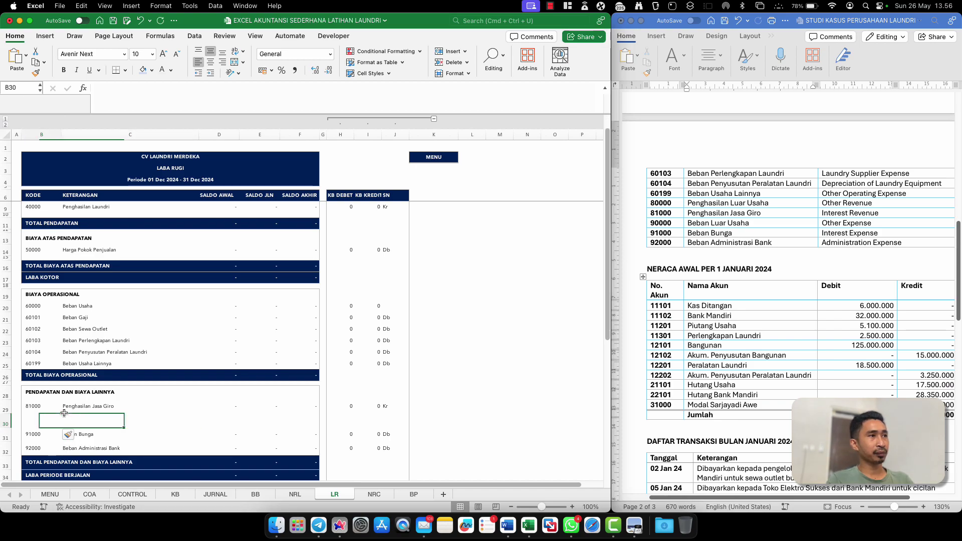
Copy the TOTAL BIAYA OPERASIONAL row from columns B to F into the blank row 30
{"action": "left_click", "coordinate": [32, 372]}
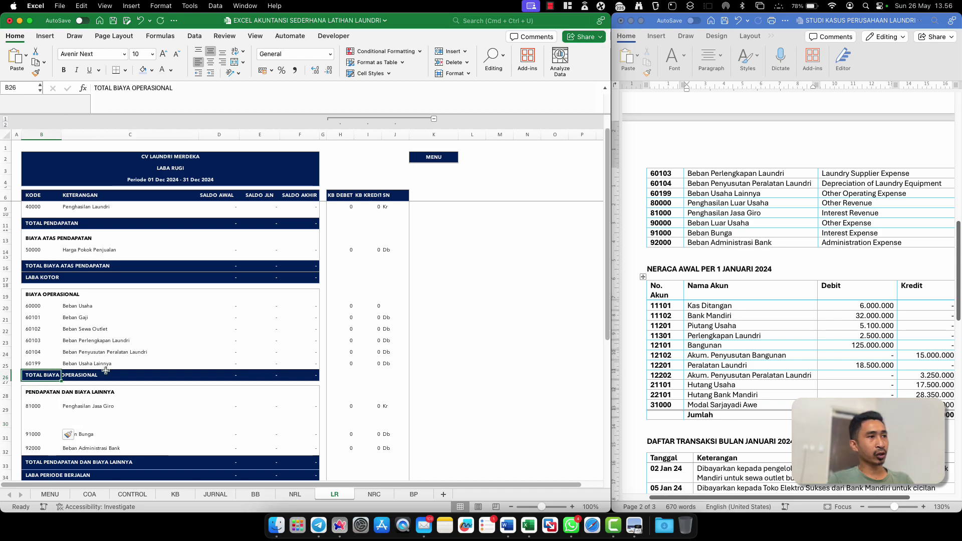
{"action": "left_click", "coordinate": [311, 378], "text": "shift"}
{"action": "key", "text": "super+c"}
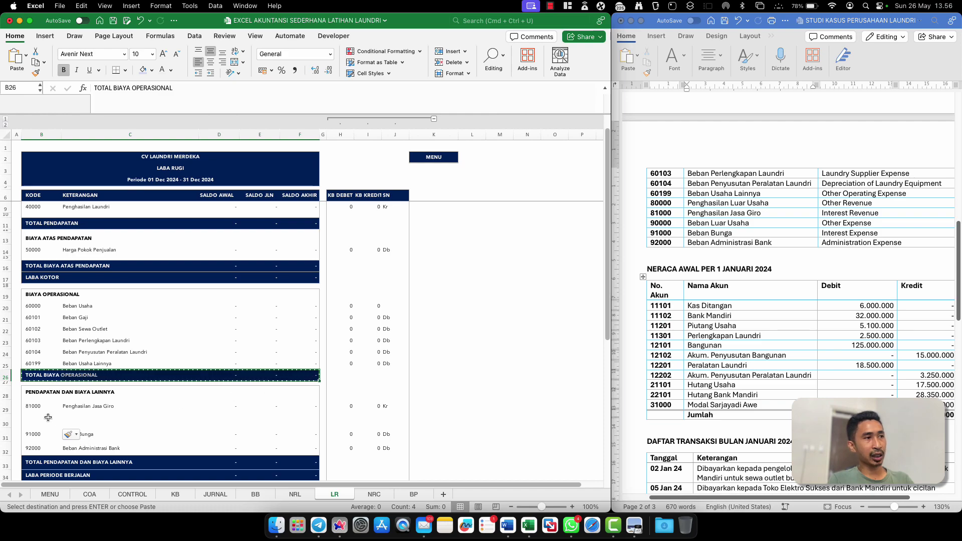
{"action": "left_click", "coordinate": [32, 420]}
{"action": "key", "text": "super+v"}
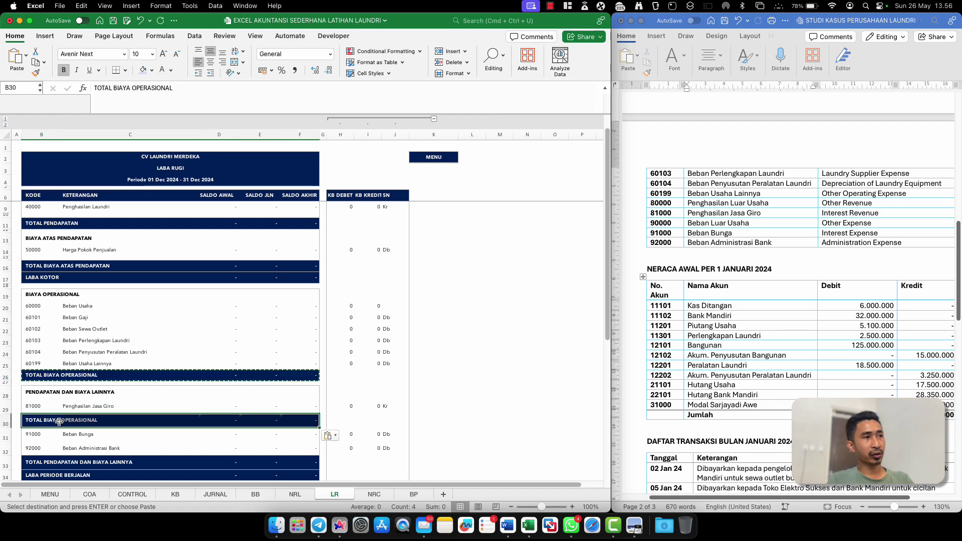
Rename the copied total label in B30 as TOTAL PENDAPATAN LAINNYA
{"action": "type", "text": "TOT"}
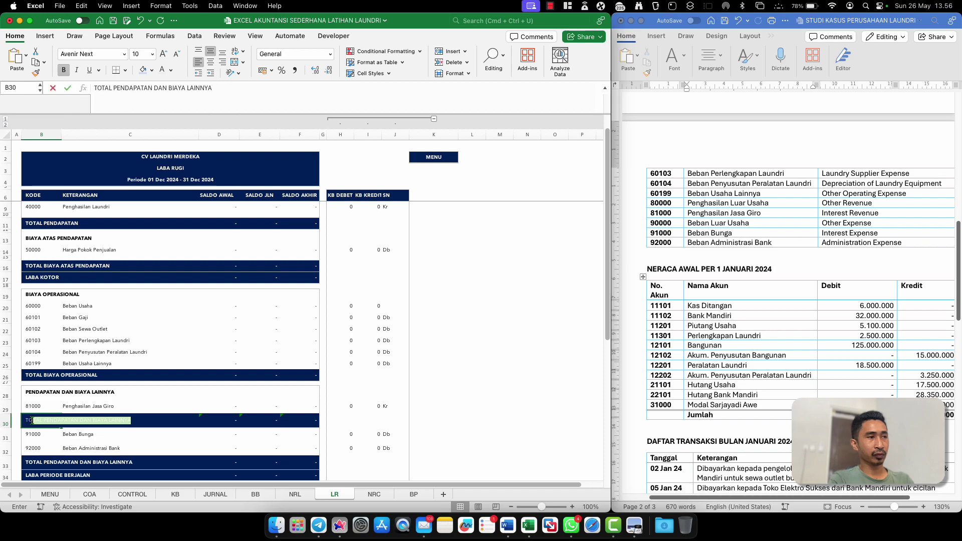
{"action": "type", "text": "AL PE"}
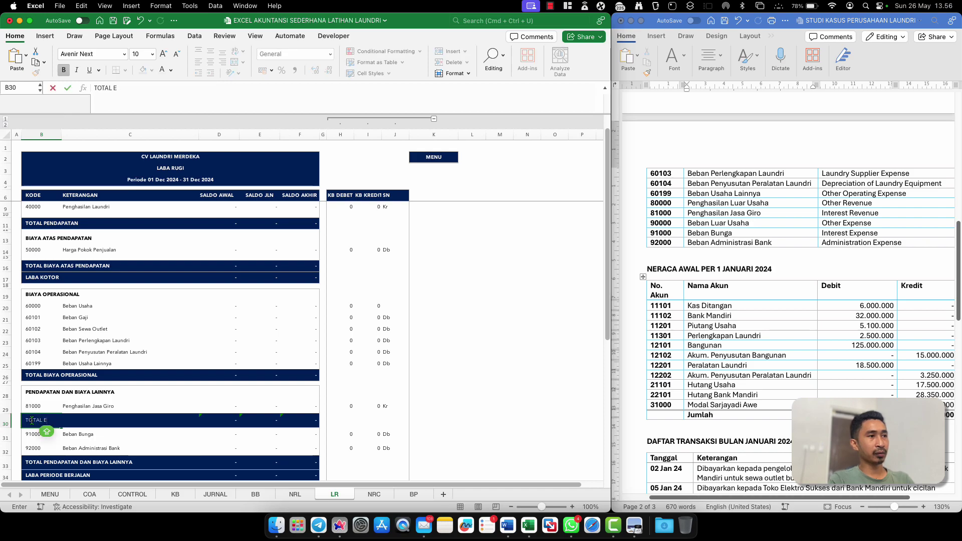
{"action": "type", "text": "NDAPATAN LAINNYA"}
{"action": "key", "text": "Return"}
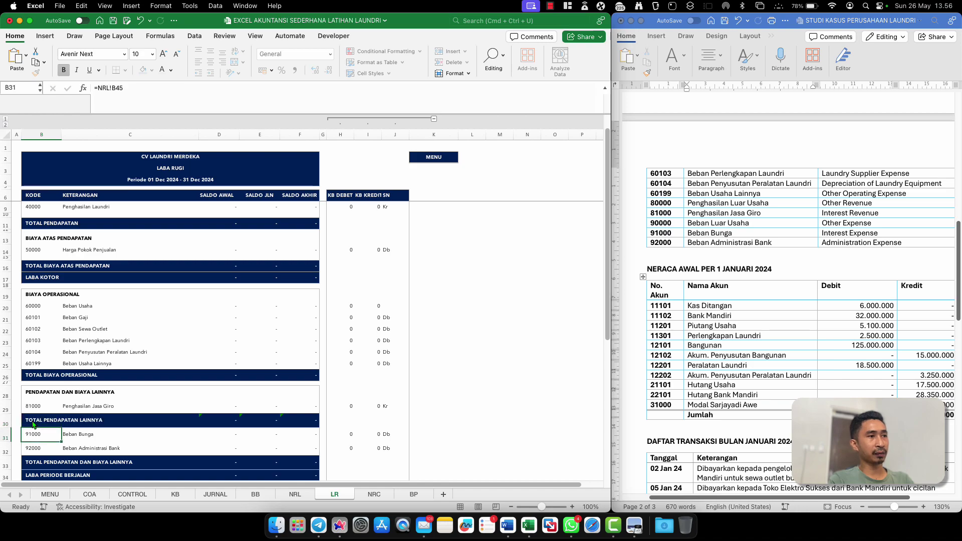
Set D30 of TOTAL PENDAPATAN LAINNYA to =D29 and copy the formula to the SALDO JLN and SALDO AKHIR columns
{"action": "left_click", "coordinate": [227, 420]}
{"action": "type", "text": "="}
{"action": "key", "text": "Up"}
{"action": "key", "text": "Return"}
{"action": "key", "text": "Up"}
{"action": "key", "text": "super+c"}
{"action": "key", "text": "Right"}
{"action": "key", "text": "shift+Right"}
{"action": "key", "text": "super+v"}
{"action": "left_click", "coordinate": [236, 422]}
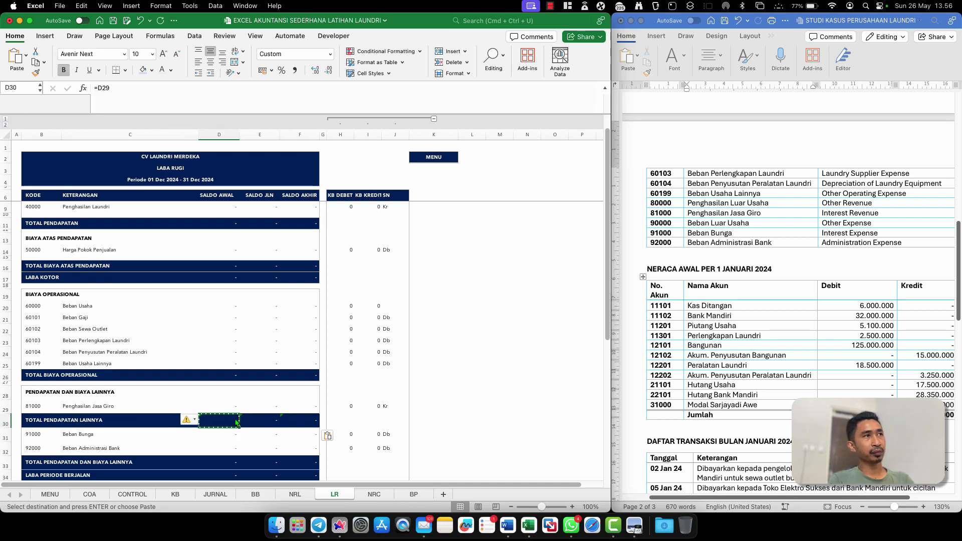
{"action": "key", "text": "Escape"}
Rename the section heading in B28 as PENDAPATAN LAINNYA
{"action": "left_click", "coordinate": [80, 404]}
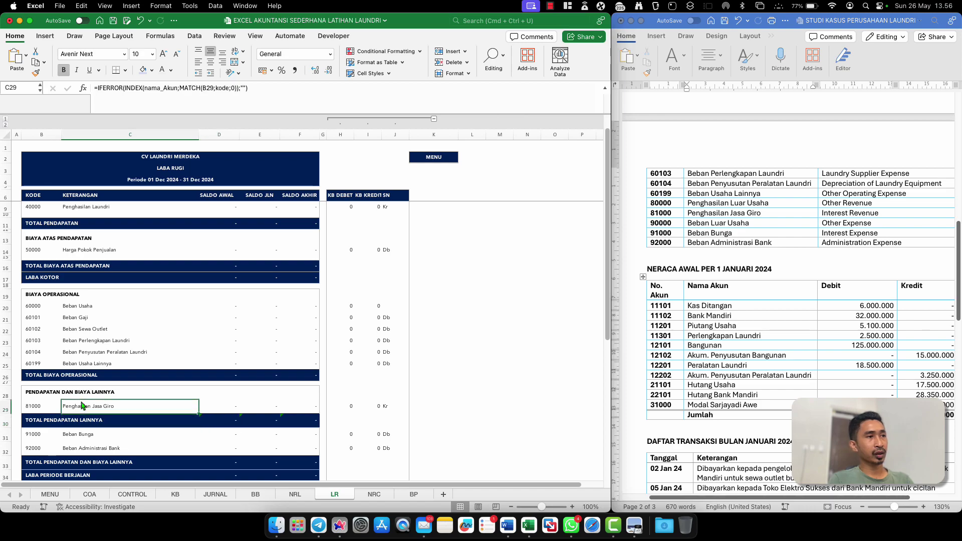
{"action": "left_click", "coordinate": [39, 392]}
{"action": "type", "text": "PE"}
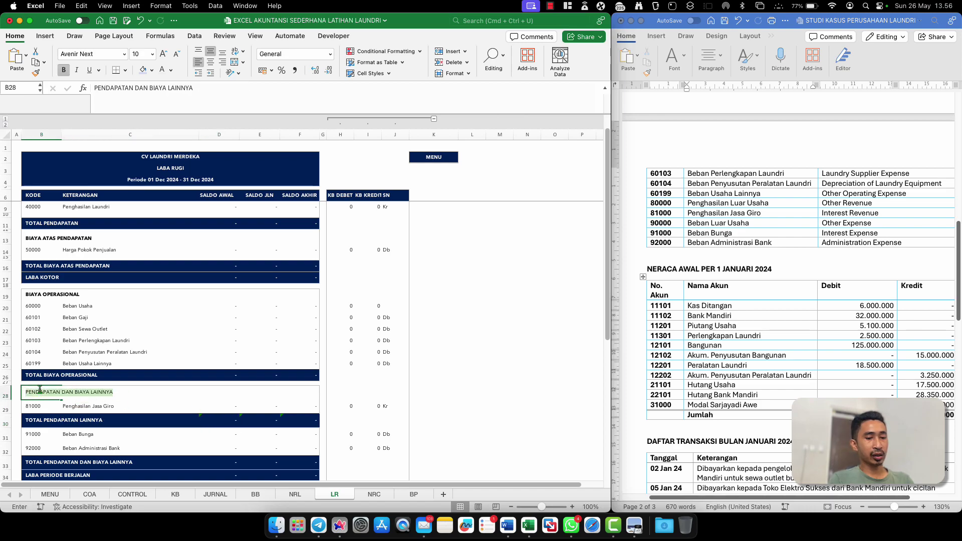
{"action": "type", "text": "NDAPATAN L"}
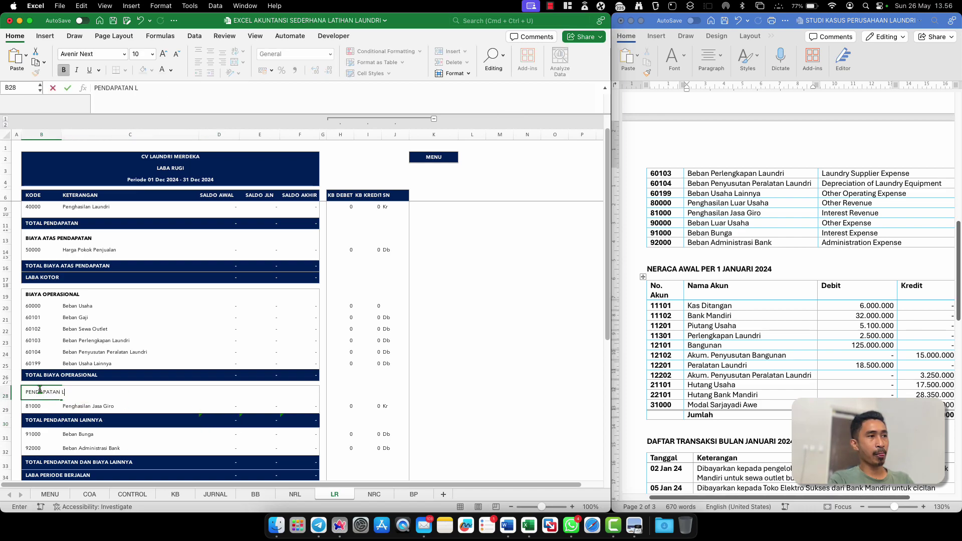
{"action": "type", "text": "AINNYA"}
{"action": "key", "text": "Return"}
Insert an entire blank row above 91000 Beban Bunga at row 31
{"action": "left_click", "coordinate": [45, 435]}
{"action": "right_click", "coordinate": [50, 439]}
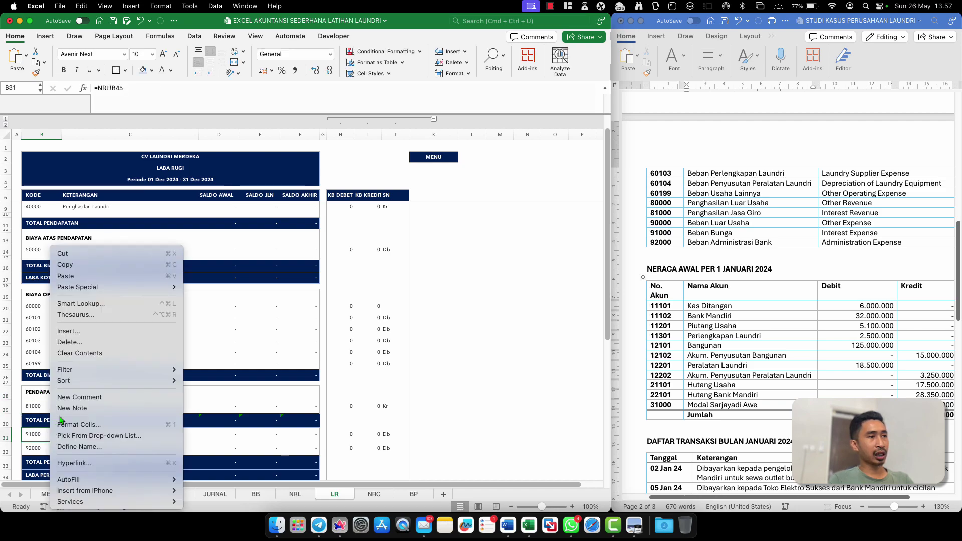
{"action": "left_click", "coordinate": [199, 347]}
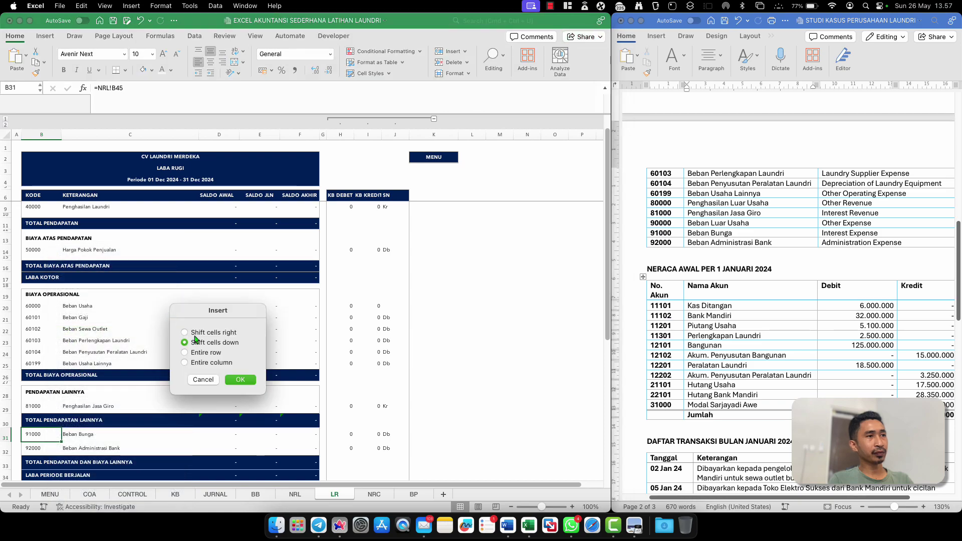
{"action": "key", "text": "Return"}
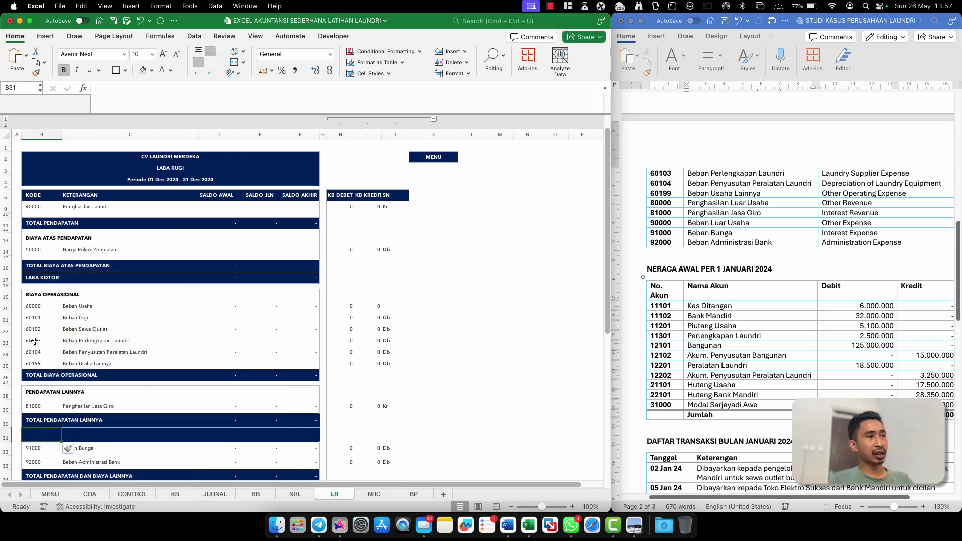
Copy the 91000 Beban Bunga row from columns B to F into the blank row 31 above it
{"action": "left_click", "coordinate": [27, 299]}
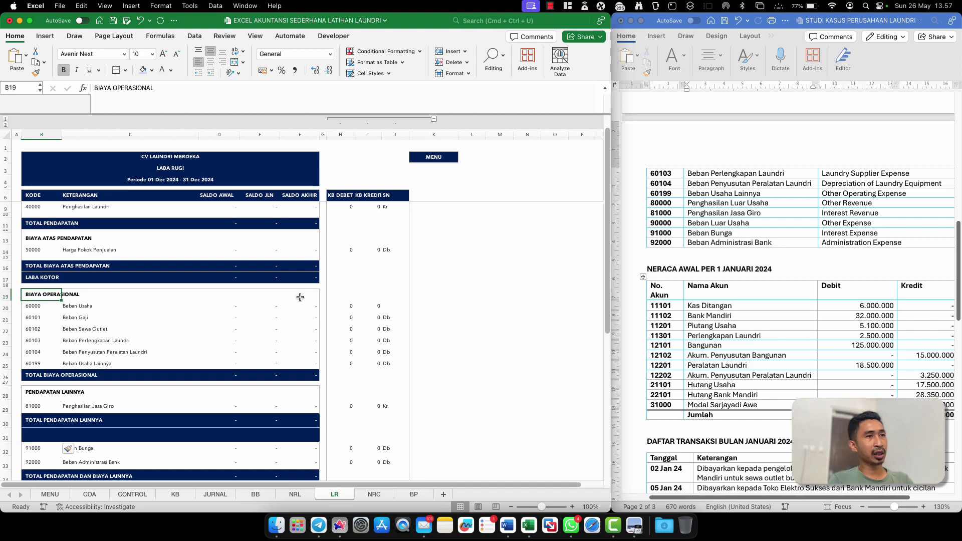
{"action": "key", "text": "Down"}
{"action": "key", "text": "Down"}
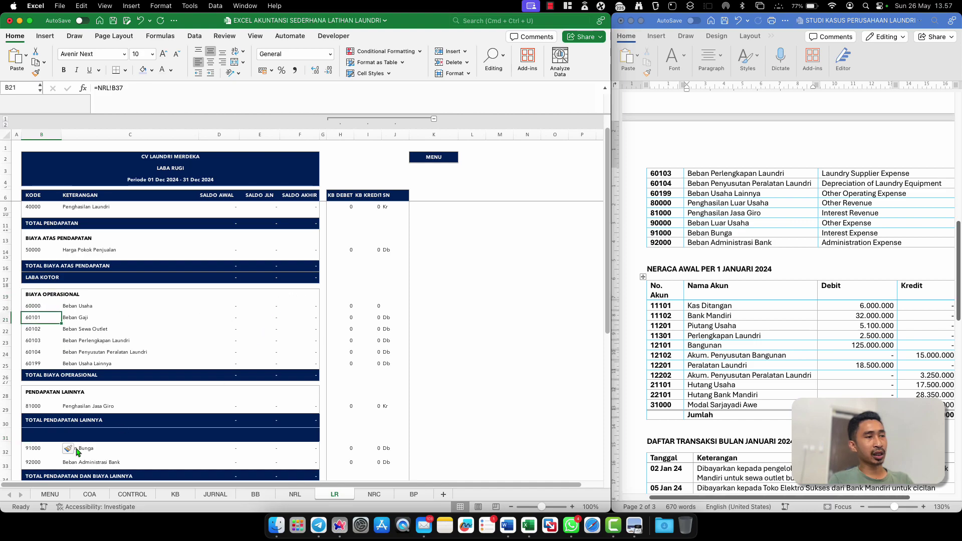
{"action": "left_click", "coordinate": [27, 449]}
{"action": "key", "text": "super+shift+Right"}
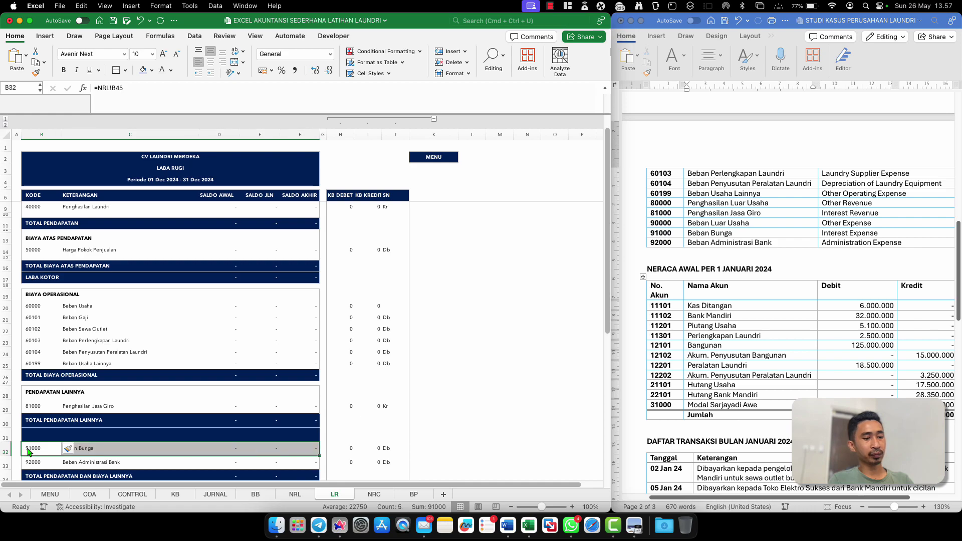
{"action": "key", "text": "super+c"}
{"action": "key", "text": "Up"}
{"action": "key", "text": "super+v"}
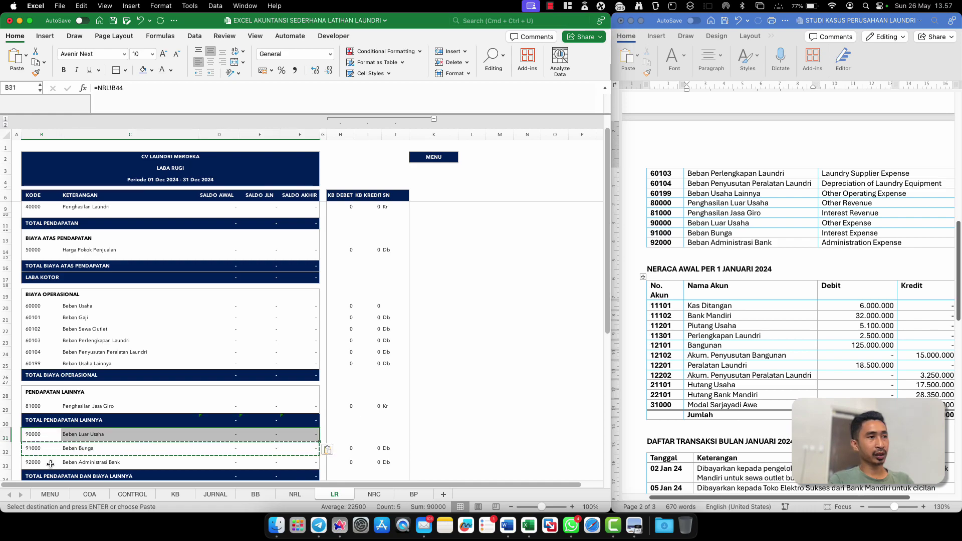
{"action": "left_click", "coordinate": [50, 463]}
{"action": "key", "text": "Escape"}
Clear the copied code and account name in B31:C31 and enter the bold section heading BIAYA LAINNYA in B31
{"action": "left_click", "coordinate": [35, 439]}
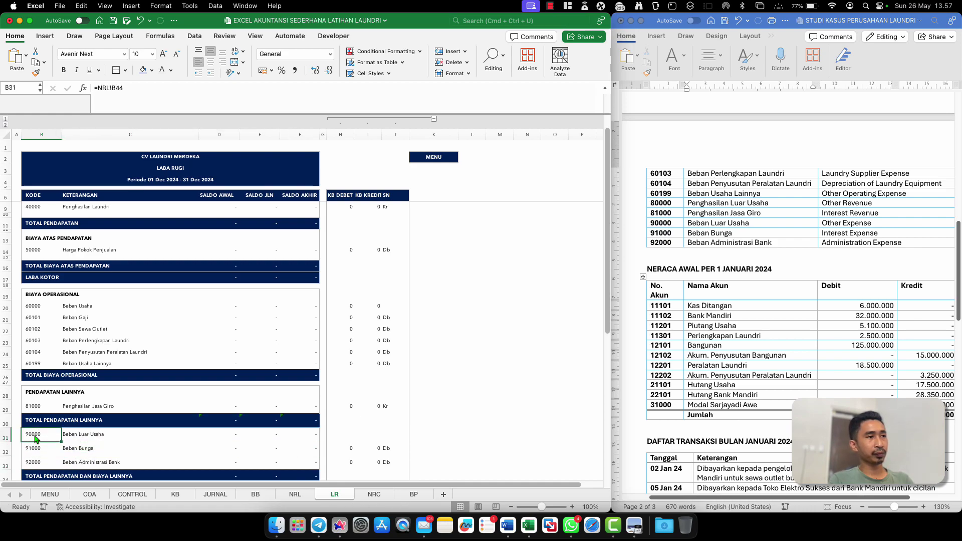
{"action": "key", "text": "shift+Right"}
{"action": "key", "text": "Delete"}
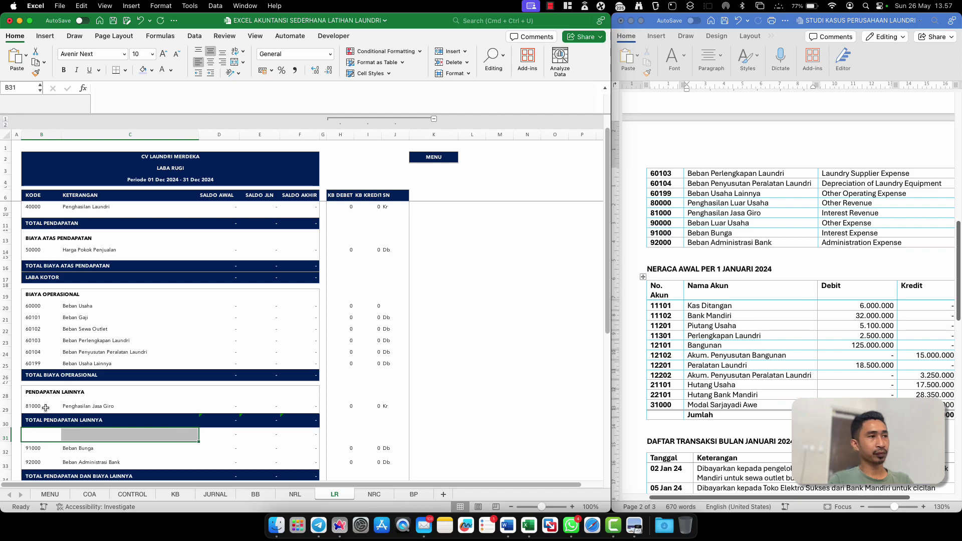
{"action": "type", "text": "B"}
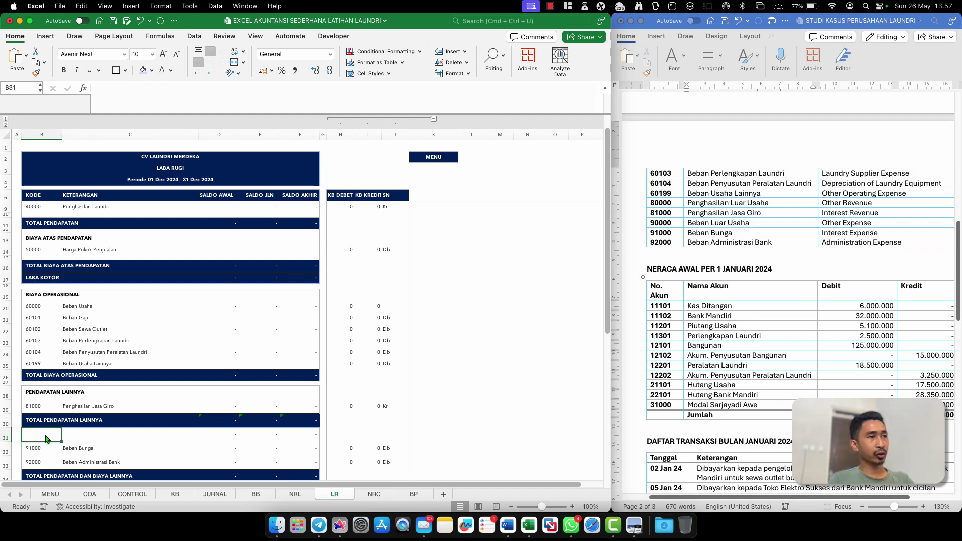
{"action": "type", "text": "IAYA LAI"}
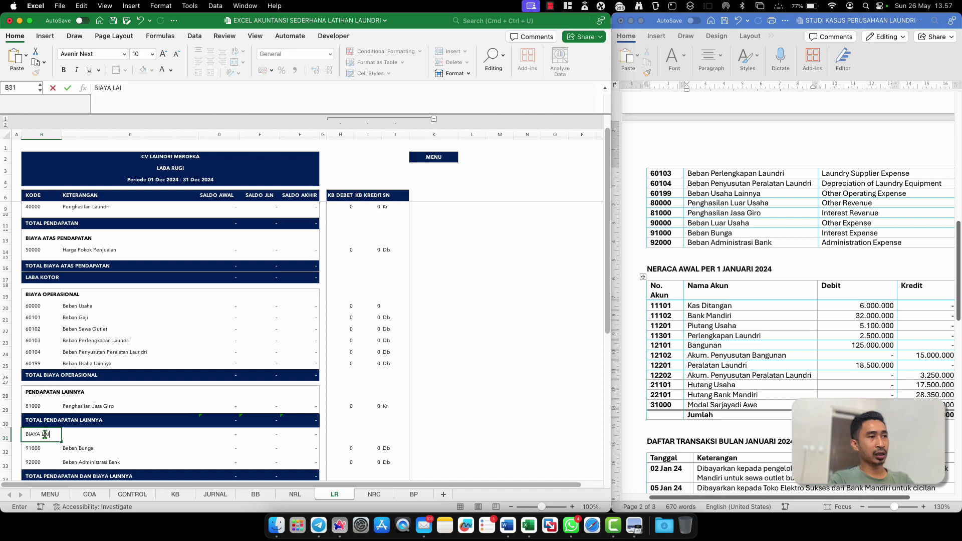
{"action": "key", "text": "Return"}
{"action": "left_click", "coordinate": [45, 435]}
{"action": "key", "text": "super+b"}
{"action": "left_click", "coordinate": [54, 460]}
{"action": "left_click", "coordinate": [42, 440]}
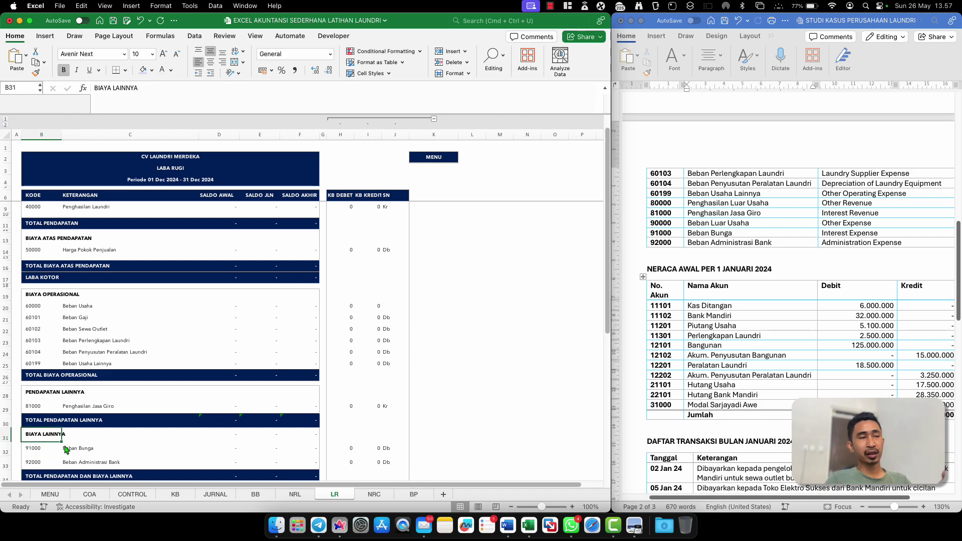
Rename the total label in B34 as TOTAL BIAYA LAINNYA
{"action": "left_click", "coordinate": [57, 476]}
{"action": "scroll", "coordinate": [57, 471], "scroll_direction": "down", "scroll_amount": 2}
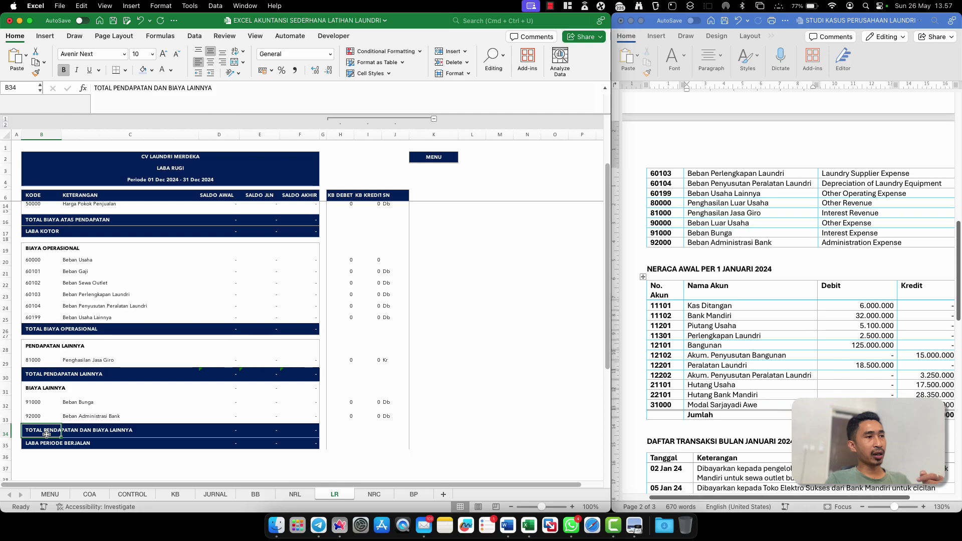
{"action": "type", "text": "TOTAL BIA"}
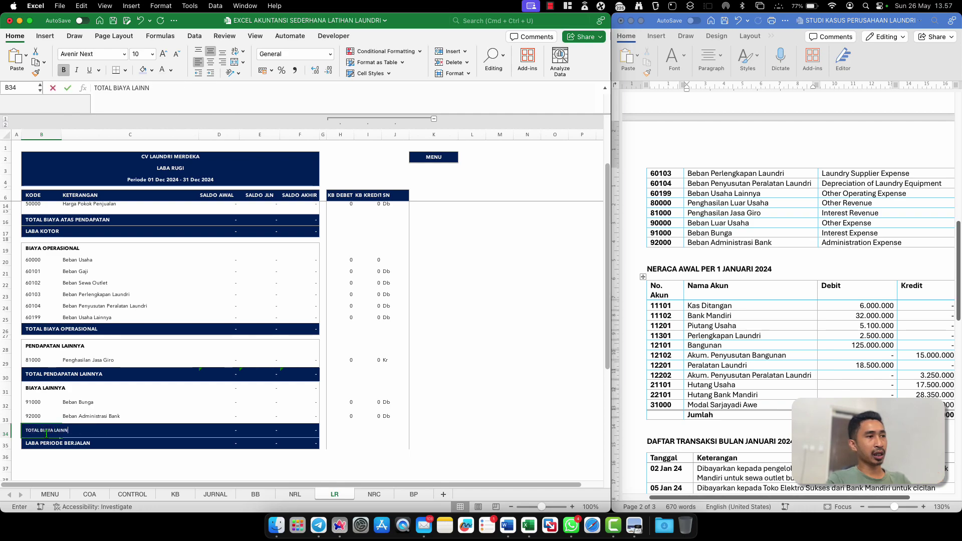
Set D34 of TOTAL BIAYA LAINNYA to =SUM(D31:D33) and copy the formula to the SALDO JLN and SALDO AKHIR columns
{"action": "left_click", "coordinate": [238, 432]}
{"action": "double_click", "coordinate": [238, 432]}
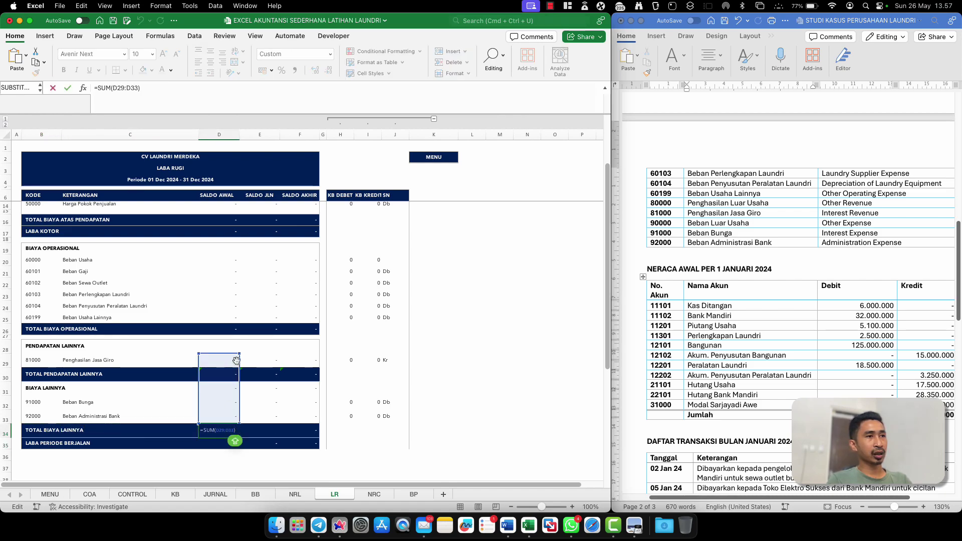
{"action": "left_click_drag", "start_coordinate": [240, 354], "coordinate": [239, 384]}
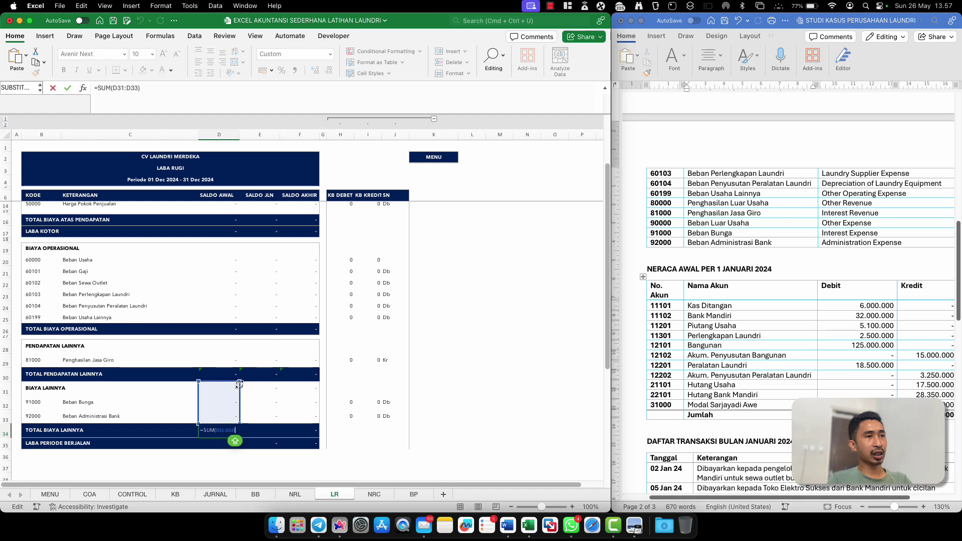
{"action": "key", "text": "Return"}
{"action": "key", "text": "Up"}
{"action": "key", "text": "super+c"}
{"action": "key", "text": "Right"}
{"action": "key", "text": "shift+Right"}
{"action": "key", "text": "super+v"}
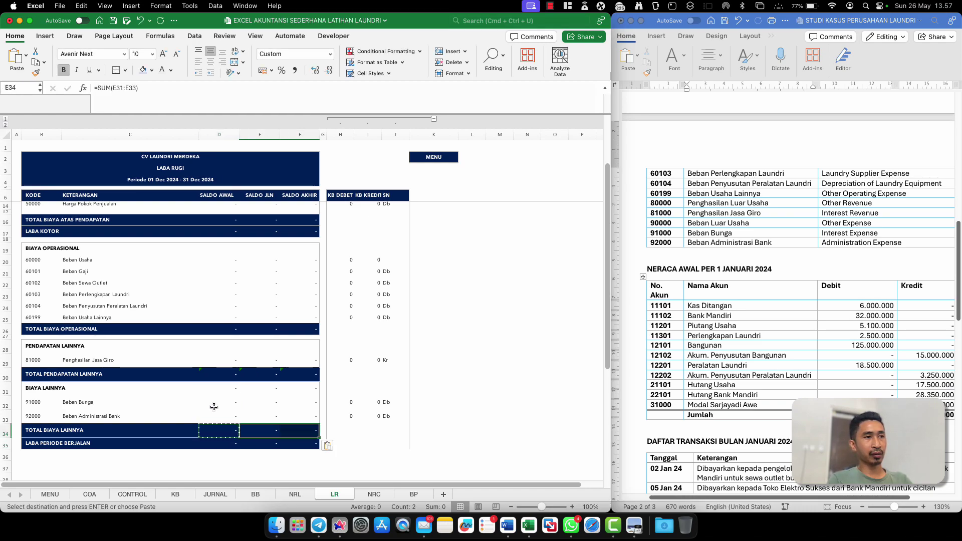
{"action": "left_click", "coordinate": [214, 407]}
{"action": "key", "text": "Escape"}
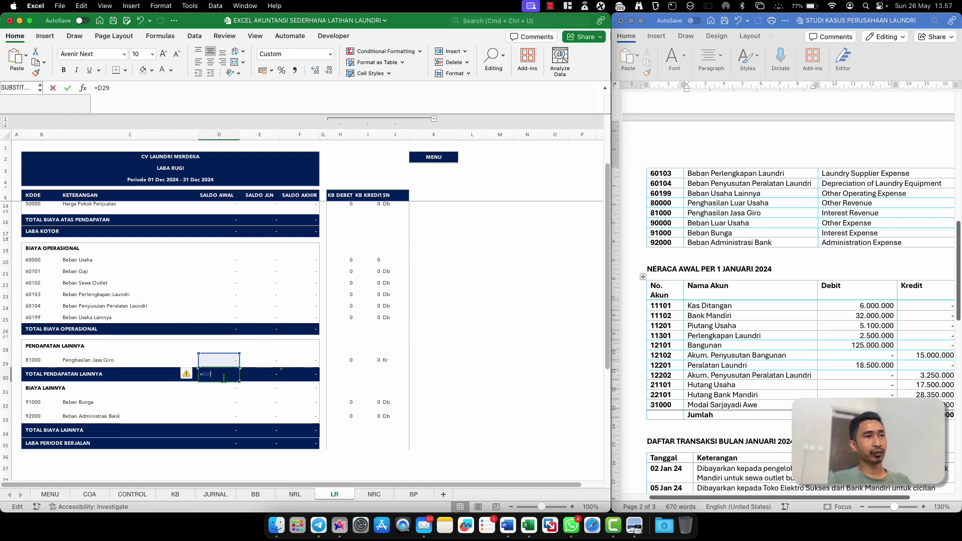
{"action": "left_click", "coordinate": [219, 388]}
Change the LABA PERIODE BERJALAN formula in D35 to =D17-D26+D30-D34
{"action": "double_click", "coordinate": [228, 443]}
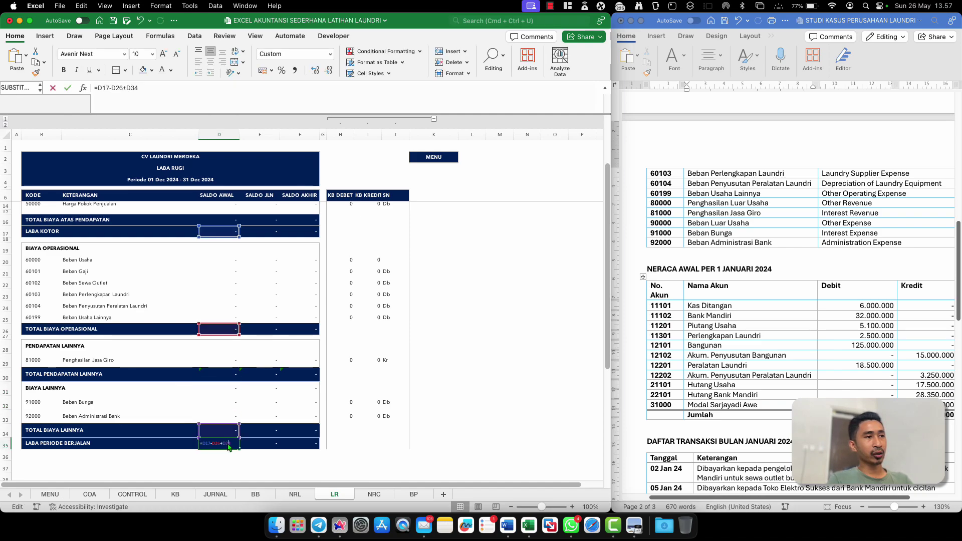
{"action": "left_click", "coordinate": [162, 98]}
{"action": "key", "text": "BackSpace"}
{"action": "key", "text": "BackSpace"}
{"action": "key", "text": "BackSpace"}
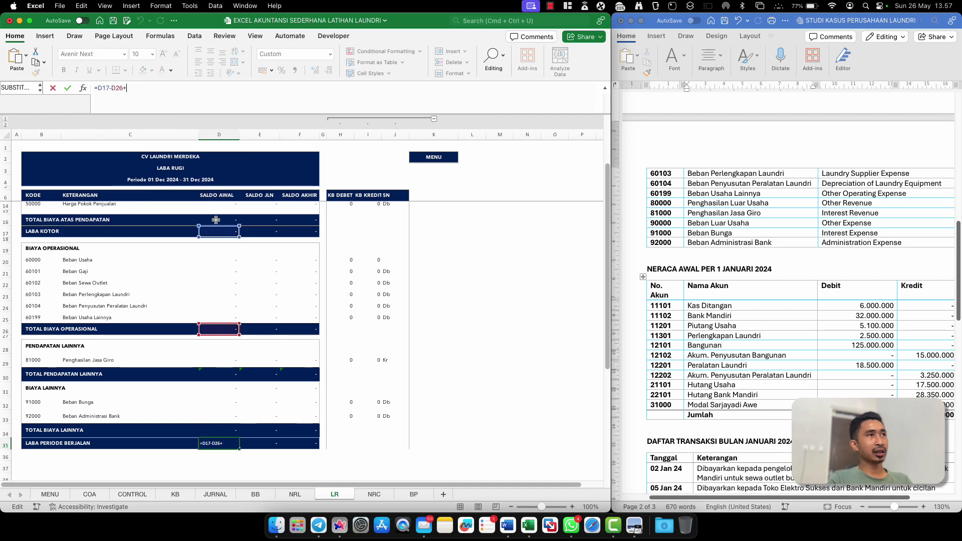
{"action": "type", "text": "+"}
{"action": "left_click", "coordinate": [223, 373]}
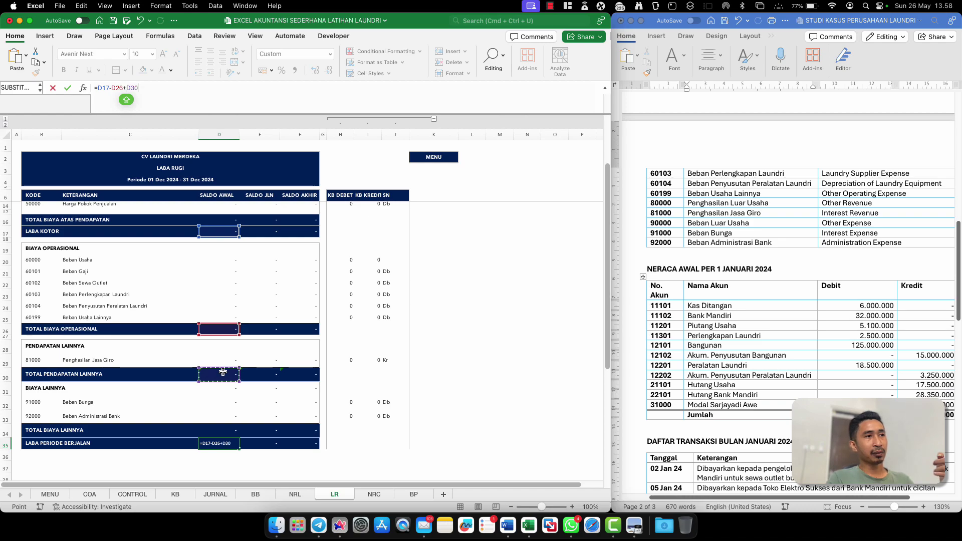
{"action": "type", "text": "-"}
{"action": "left_click", "coordinate": [221, 431]}
{"action": "key", "text": "Return"}
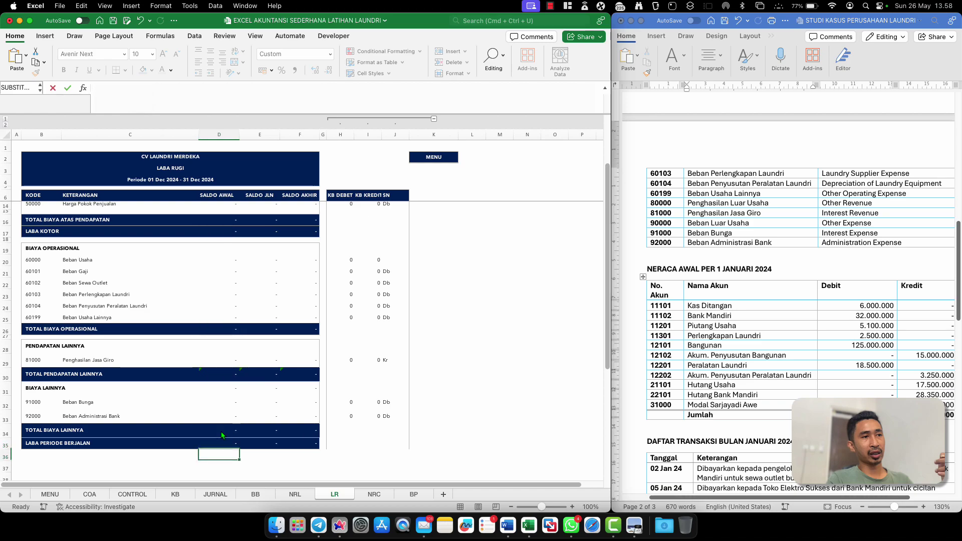
Extend the SALDO JLN formula of LABA PERIODE BERJALAN in E35 to =E17-E26+E30-E34
{"action": "key", "text": "Right"}
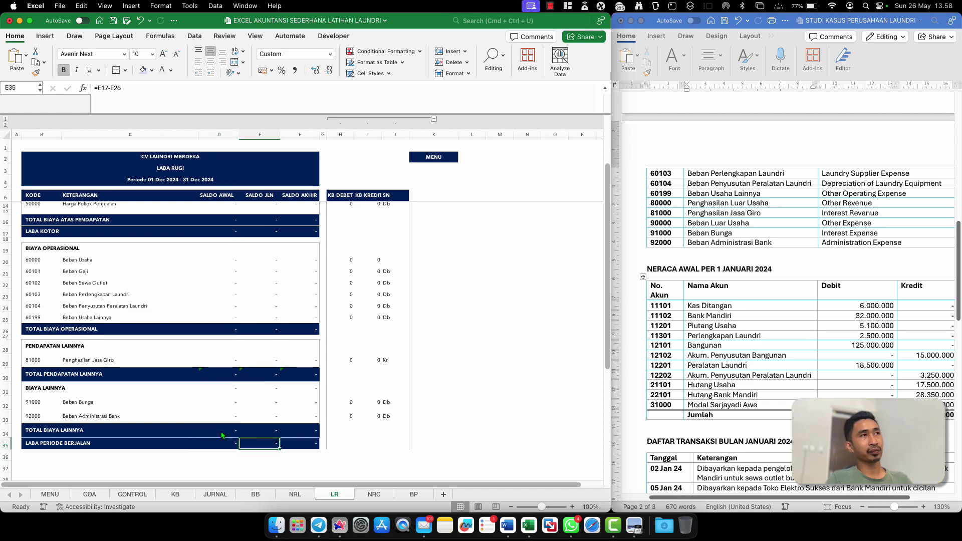
{"action": "left_click", "coordinate": [137, 88]}
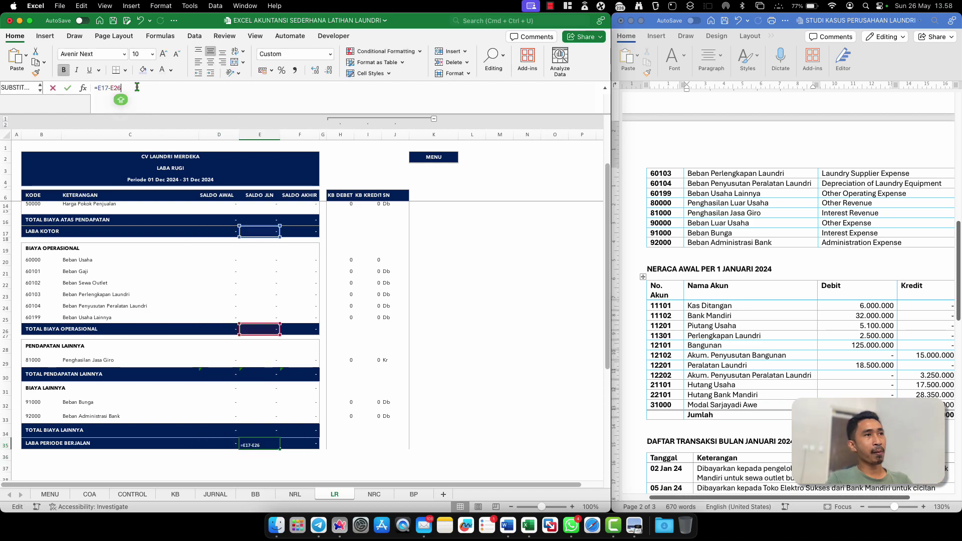
{"action": "type", "text": "+"}
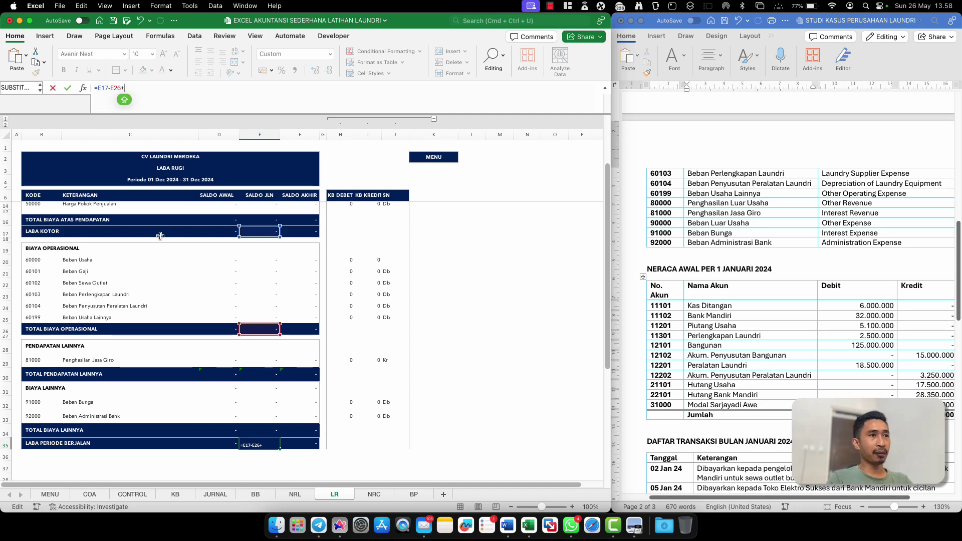
{"action": "left_click", "coordinate": [260, 374]}
{"action": "type", "text": "-"}
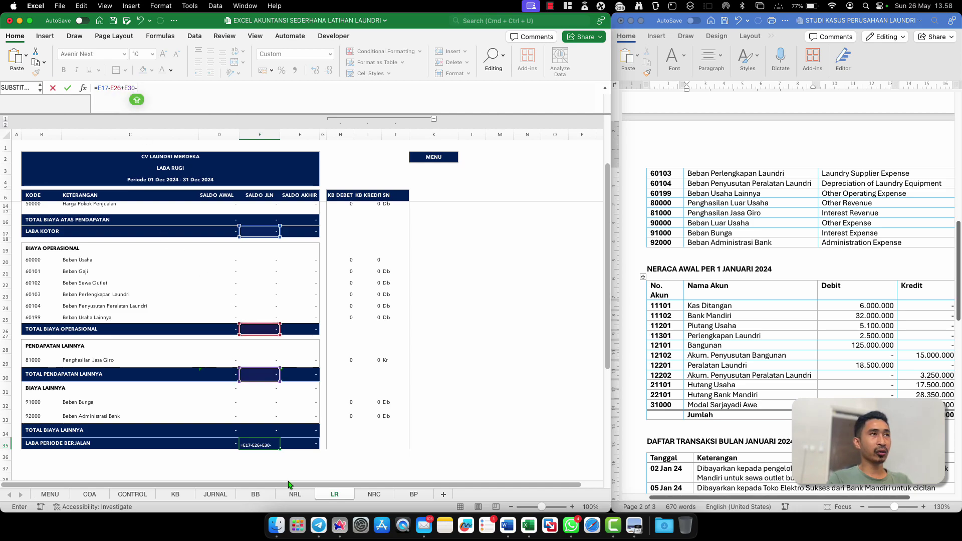
{"action": "left_click", "coordinate": [260, 431]}
{"action": "key", "text": "Return"}
Extend the SALDO AKHIR formula of LABA PERIODE BERJALAN in F35 to =F17-F26+F30-F34
{"action": "left_click", "coordinate": [297, 442]}
{"action": "double_click", "coordinate": [300, 441]}
{"action": "key", "text": "Escape"}
{"action": "double_click", "coordinate": [308, 441]}
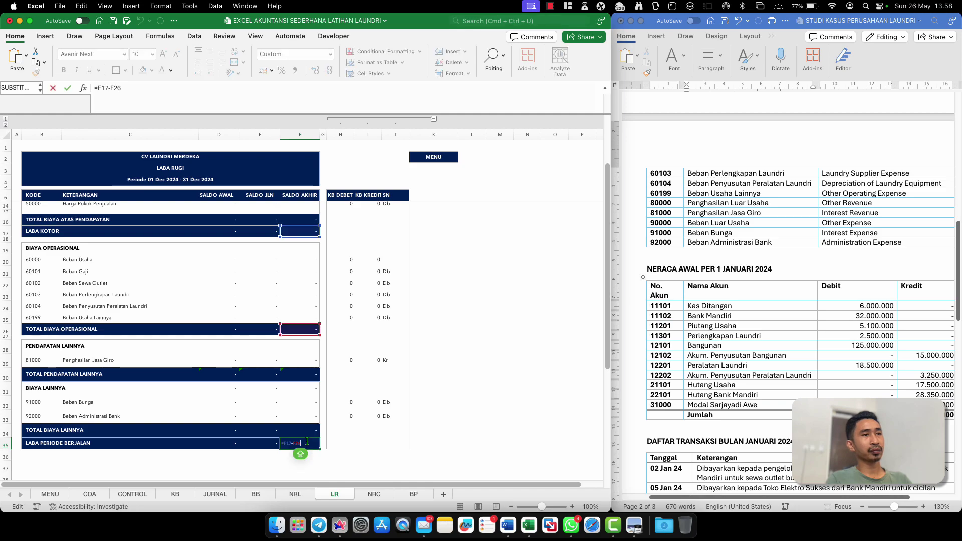
{"action": "left_click", "coordinate": [122, 89]}
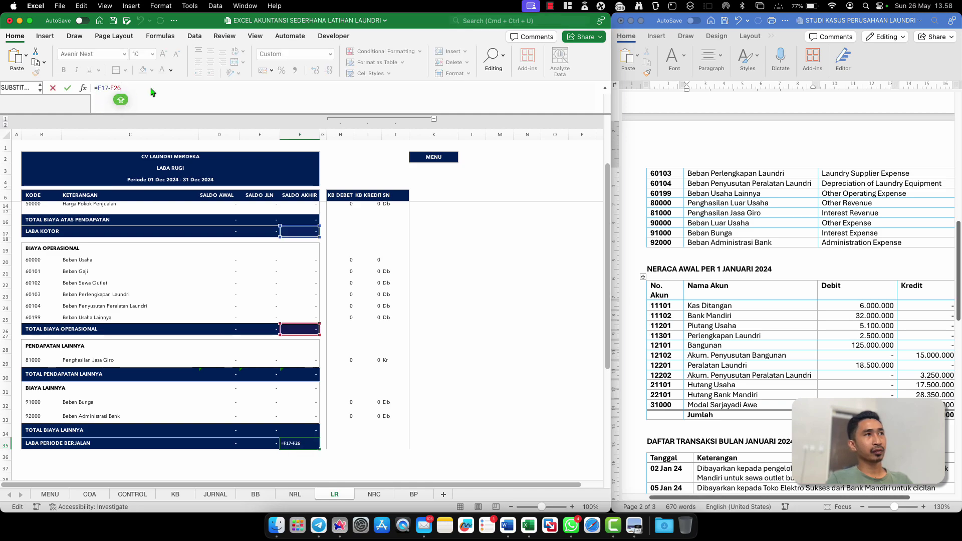
{"action": "type", "text": "+"}
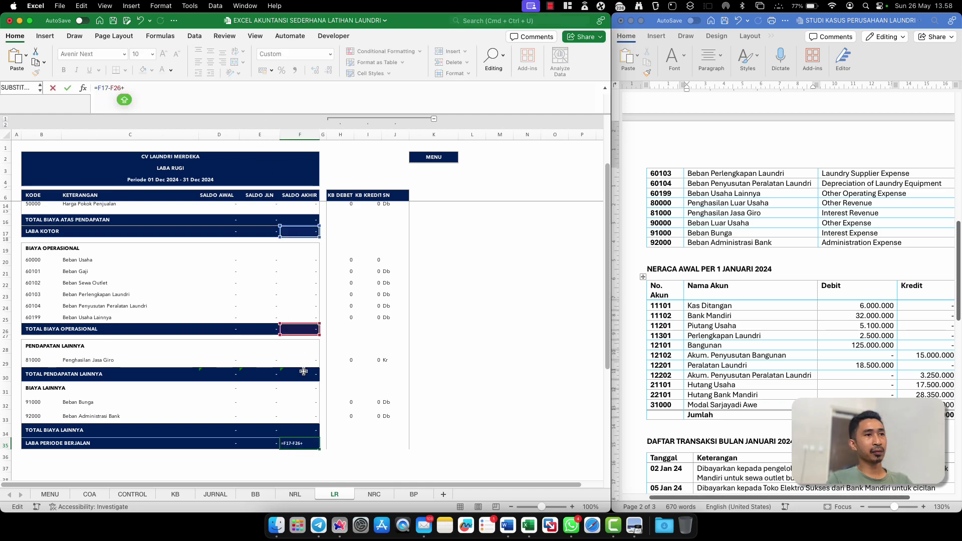
{"action": "left_click", "coordinate": [303, 372]}
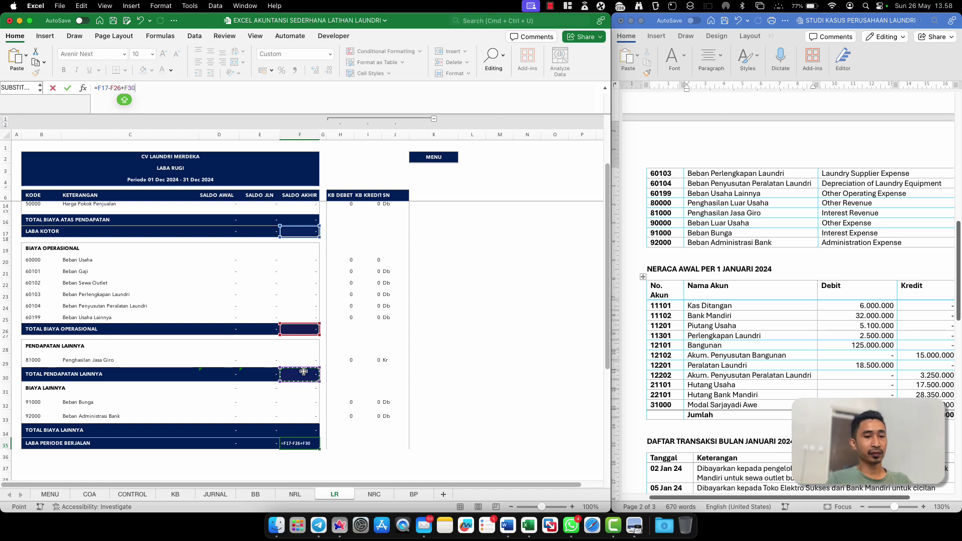
{"action": "type", "text": "-"}
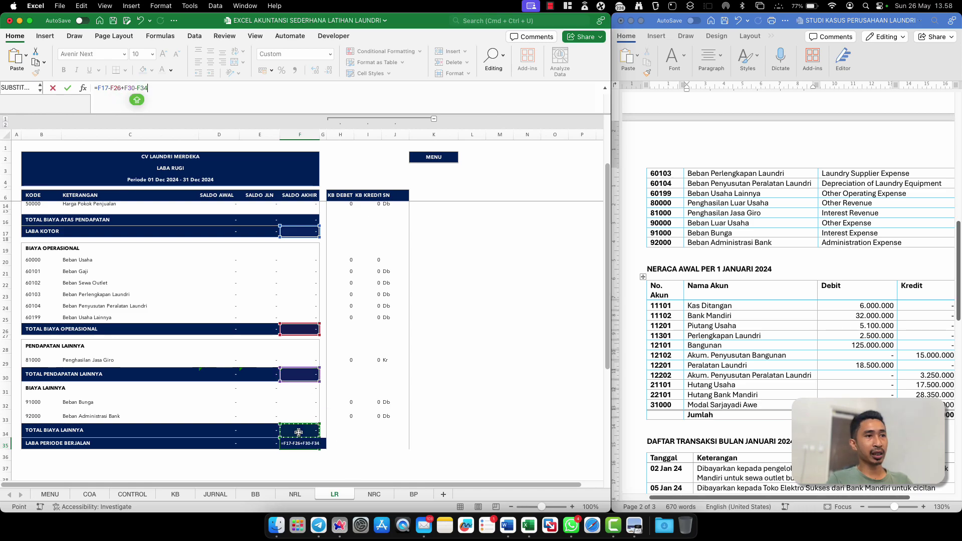
{"action": "left_click", "coordinate": [299, 432]}
{"action": "key", "text": "Return"}
{"action": "left_click", "coordinate": [296, 261]}
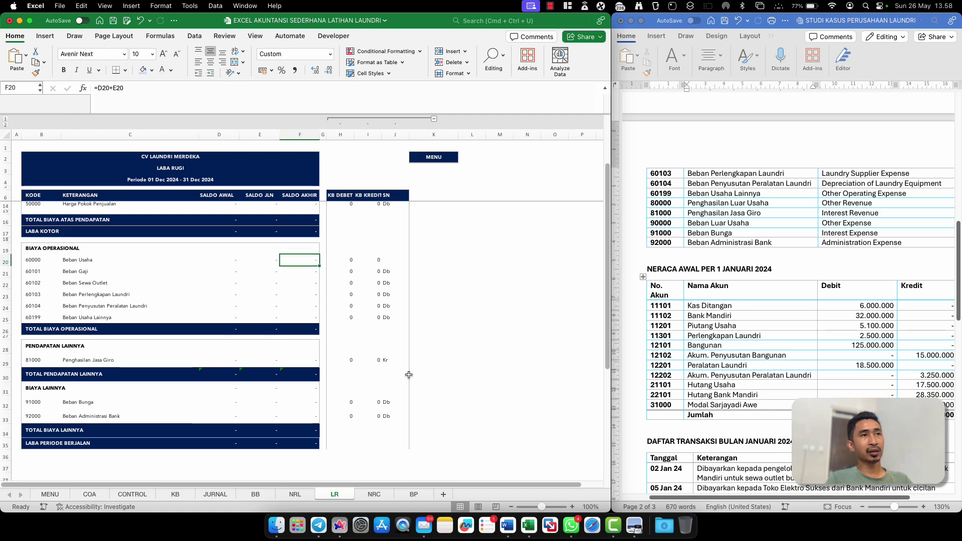
{"action": "left_click", "coordinate": [337, 445]}
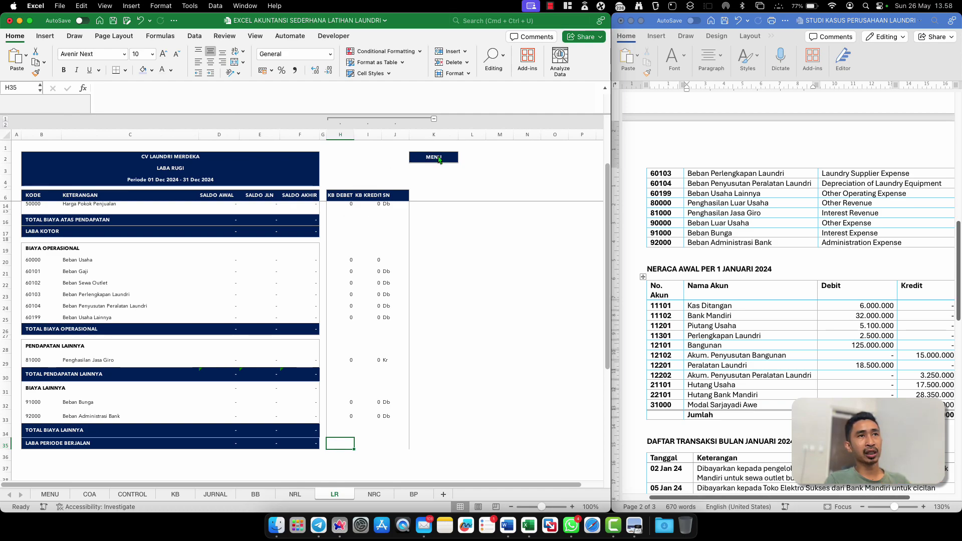
Return to the workbook's main menu sheet and open the AKUN list from it
{"action": "left_click", "coordinate": [434, 157]}
{"action": "left_click", "coordinate": [338, 296]}
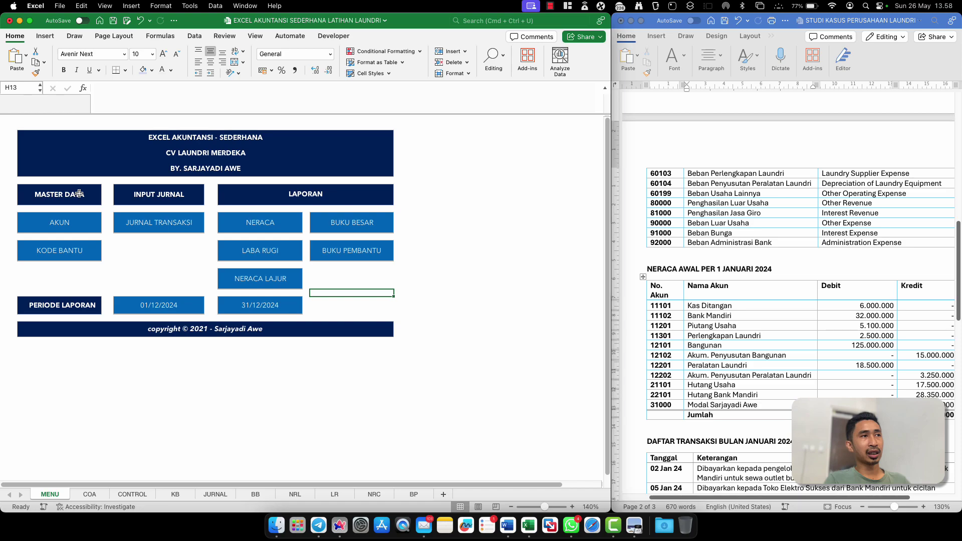
{"action": "left_click", "coordinate": [59, 225]}
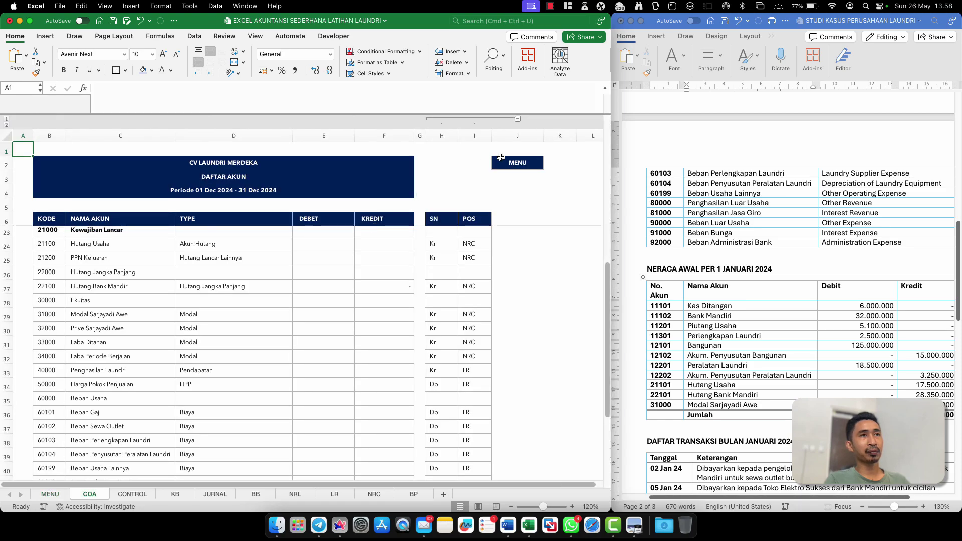
Collapse the grouped SN and POS columns in the account list and return to the main menu
{"action": "left_click", "coordinate": [518, 120]}
{"action": "left_click", "coordinate": [204, 371]}
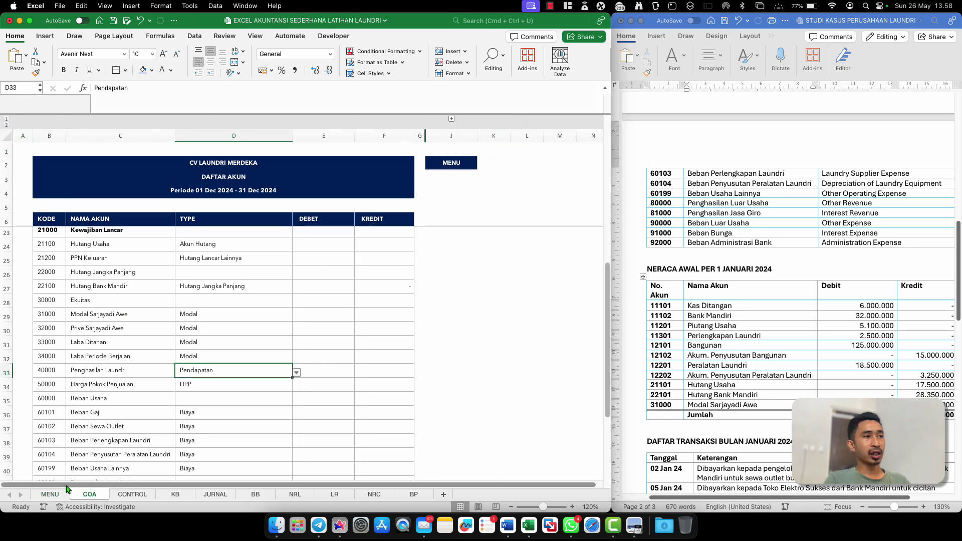
{"action": "left_click", "coordinate": [448, 166]}
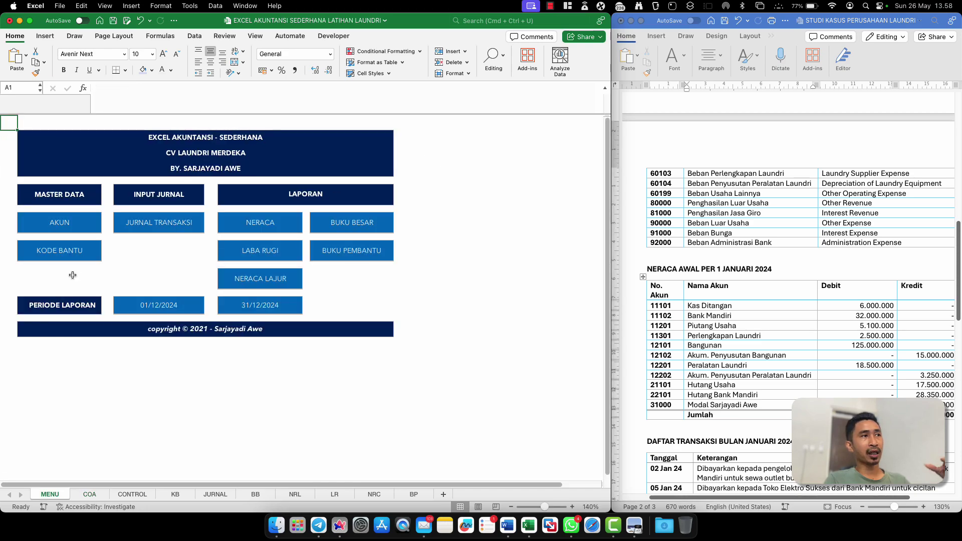
Open the KODE BANTU list from the main menu and inspect its customer section and SALDO AWAL formula
{"action": "left_click", "coordinate": [59, 249]}
{"action": "left_click_drag", "start_coordinate": [68, 226], "coordinate": [269, 246]}
{"action": "left_click", "coordinate": [262, 271]}
{"action": "left_click", "coordinate": [260, 237]}
{"action": "left_click", "coordinate": [101, 243]}
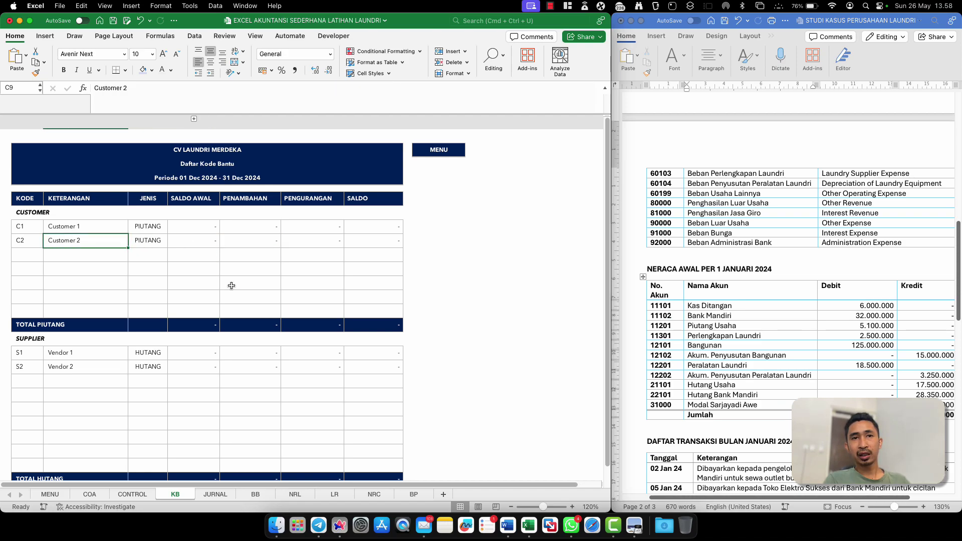
{"action": "left_click", "coordinate": [194, 256]}
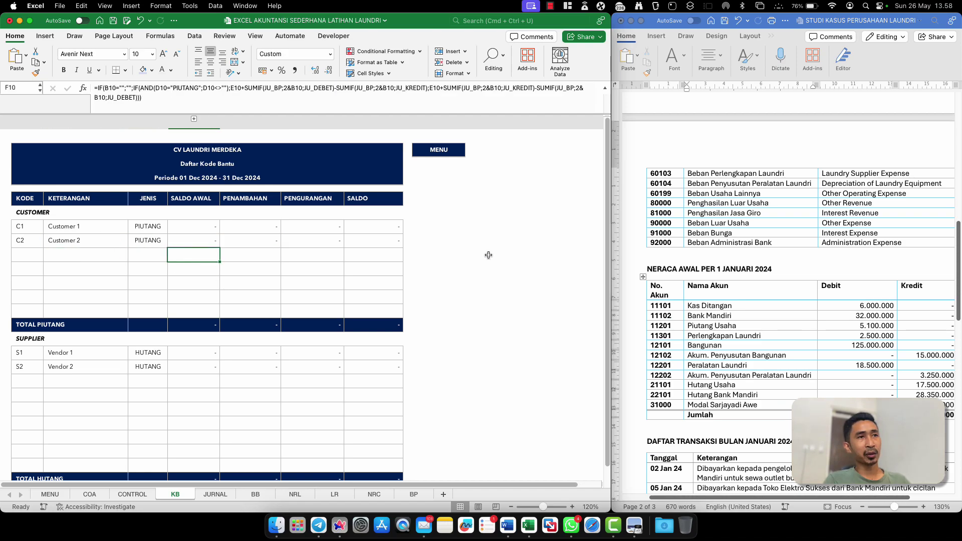
Examine the NERACA AWAL PER 1 JANUARI 2024 table in the Word case study document
{"action": "scroll", "coordinate": [790, 206], "scroll_direction": "up", "scroll_amount": 5}
{"action": "scroll", "coordinate": [790, 206], "scroll_direction": "down", "scroll_amount": 3}
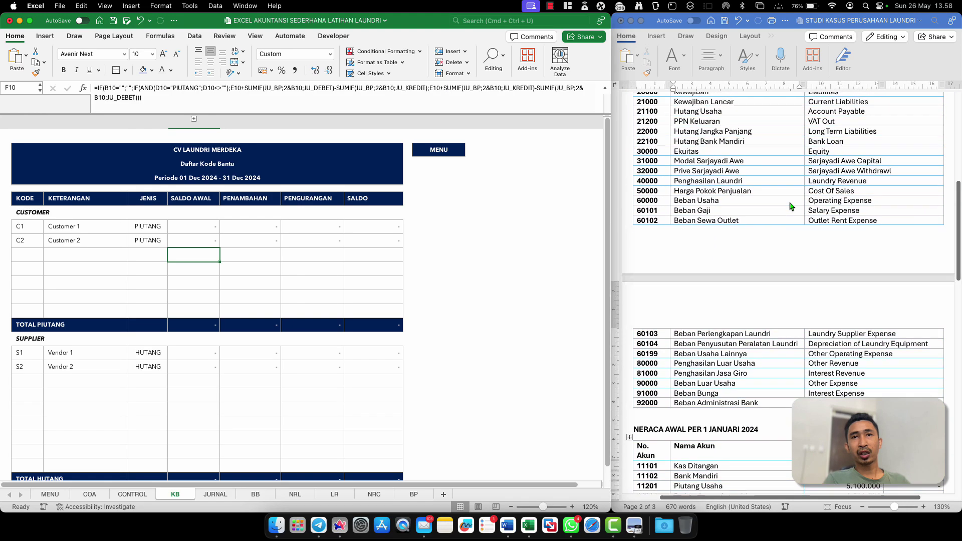
{"action": "scroll", "coordinate": [790, 206], "scroll_direction": "down", "scroll_amount": 3}
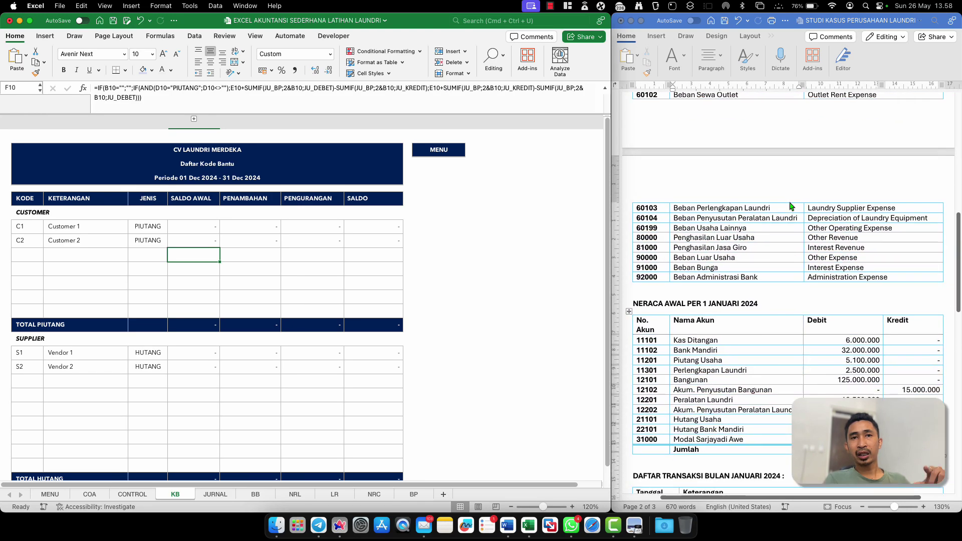
{"action": "scroll", "coordinate": [790, 206], "scroll_direction": "down", "scroll_amount": 3}
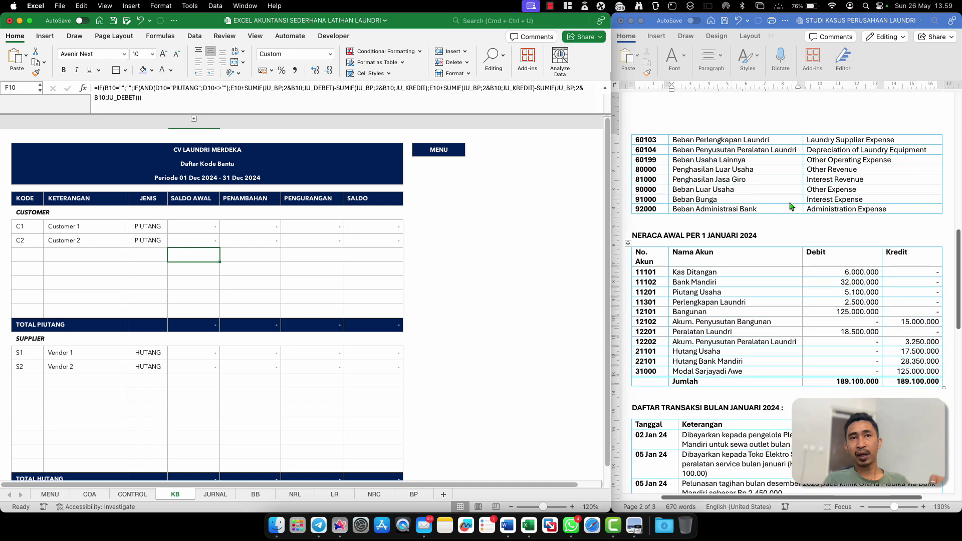
{"action": "left_click", "coordinate": [692, 296]}
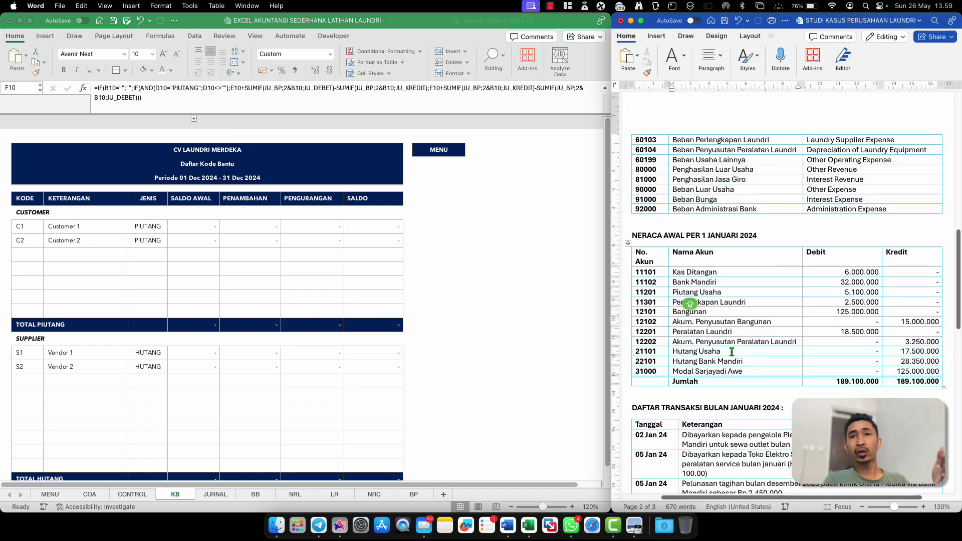
Open the AKUN list through the Excel workbook's main menu and enter opening debits of 6000000 for Kas Ditangan and 32000000 for Bank Mandiri
{"action": "left_click", "coordinate": [120, 229]}
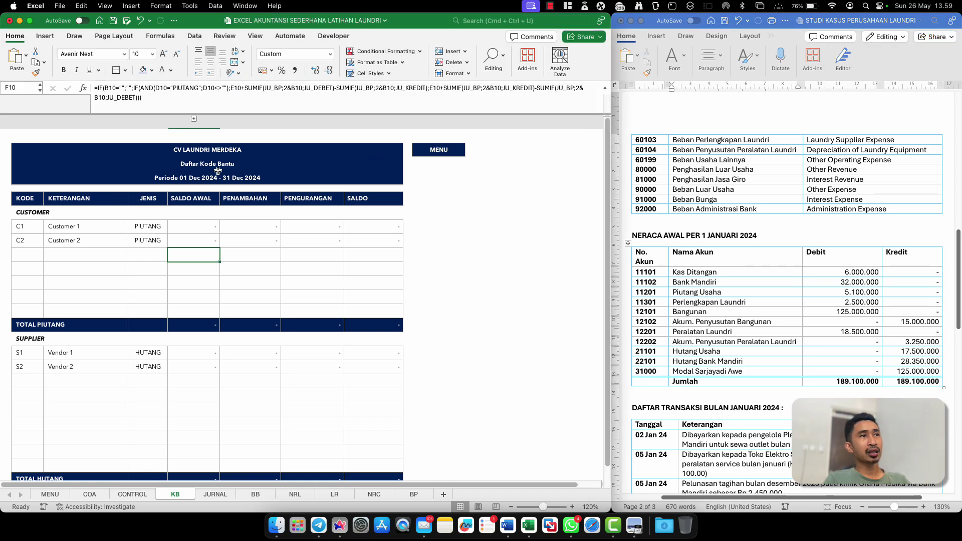
{"action": "left_click", "coordinate": [443, 154]}
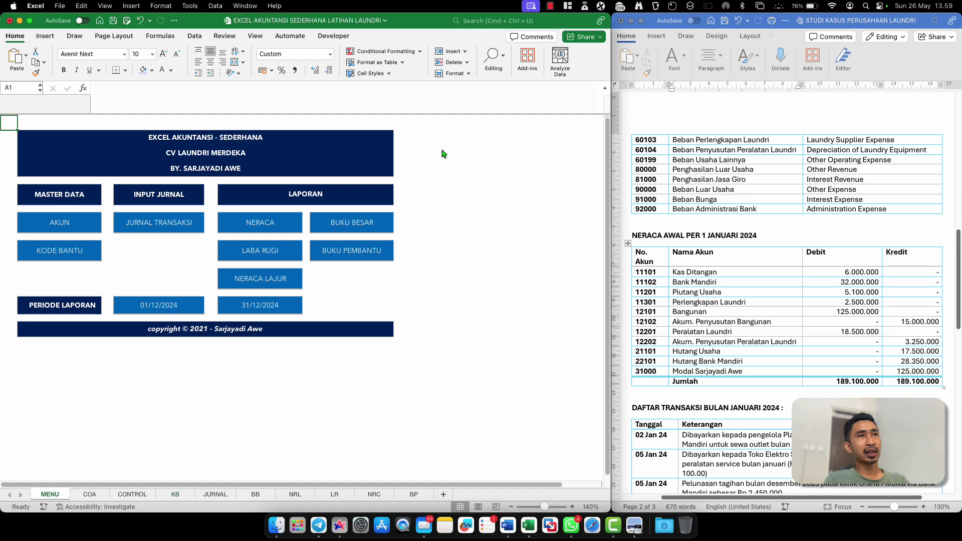
{"action": "left_click", "coordinate": [71, 226]}
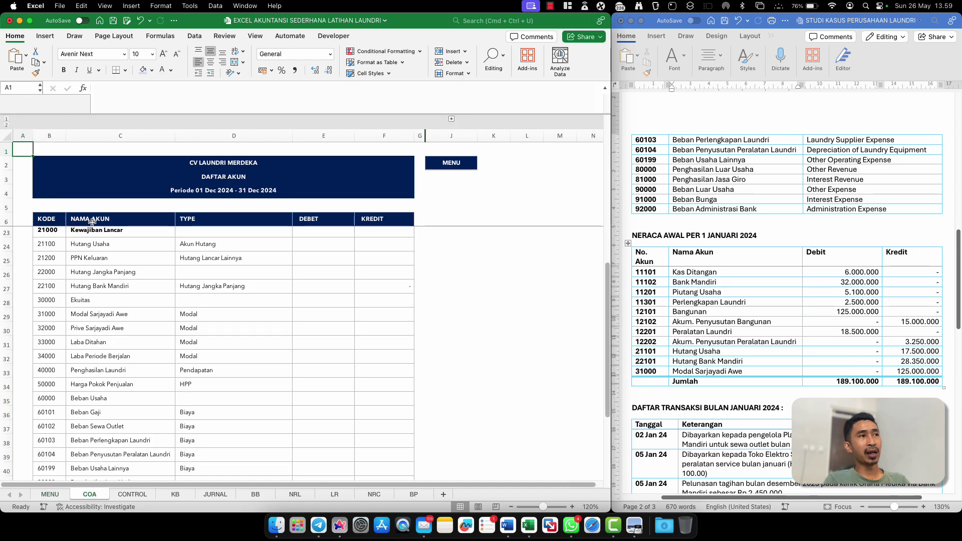
{"action": "left_click", "coordinate": [312, 274]}
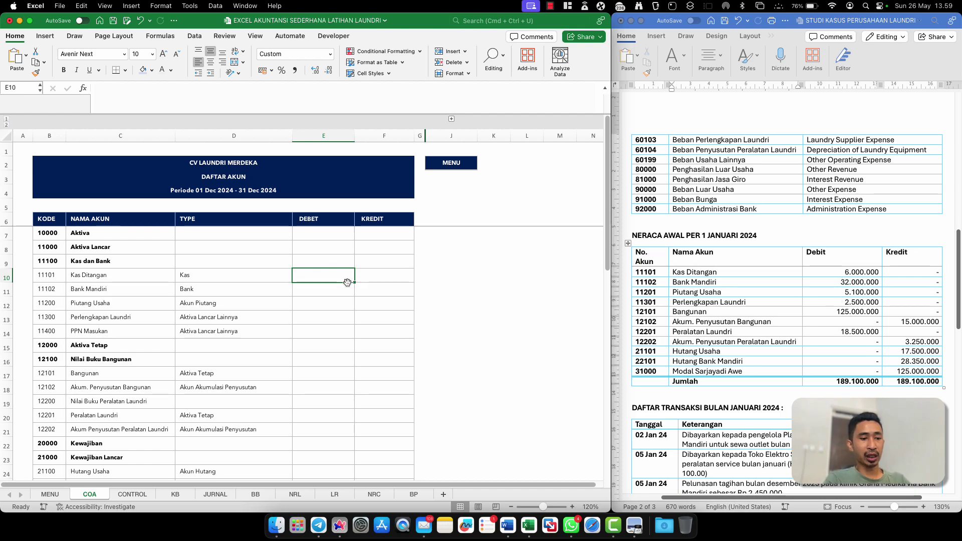
{"action": "type", "text": "6000000"}
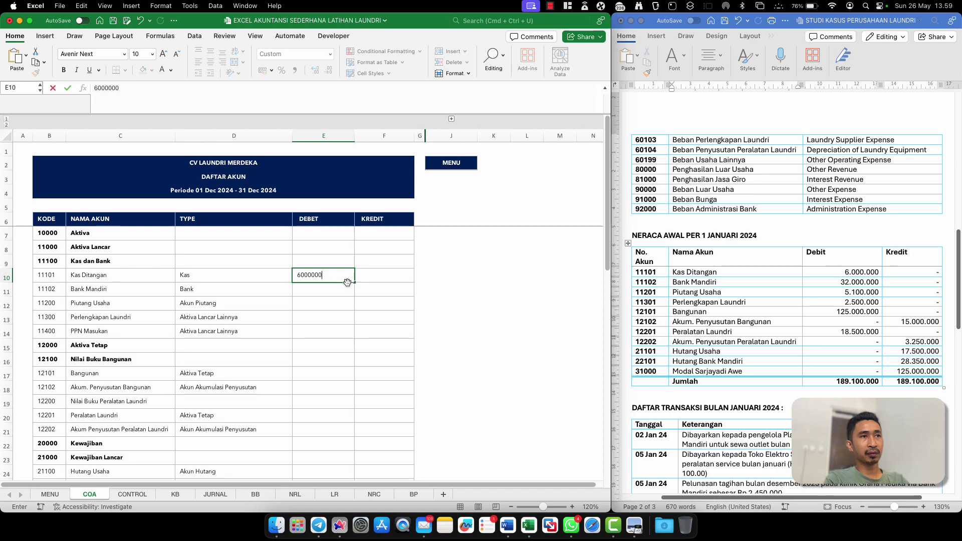
{"action": "key", "text": "Return"}
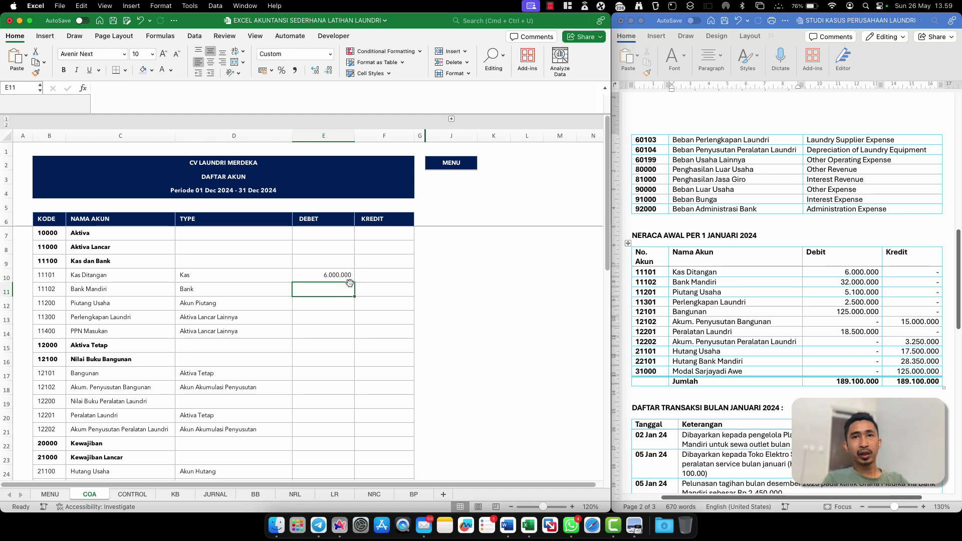
{"action": "type", "text": "32000000"}
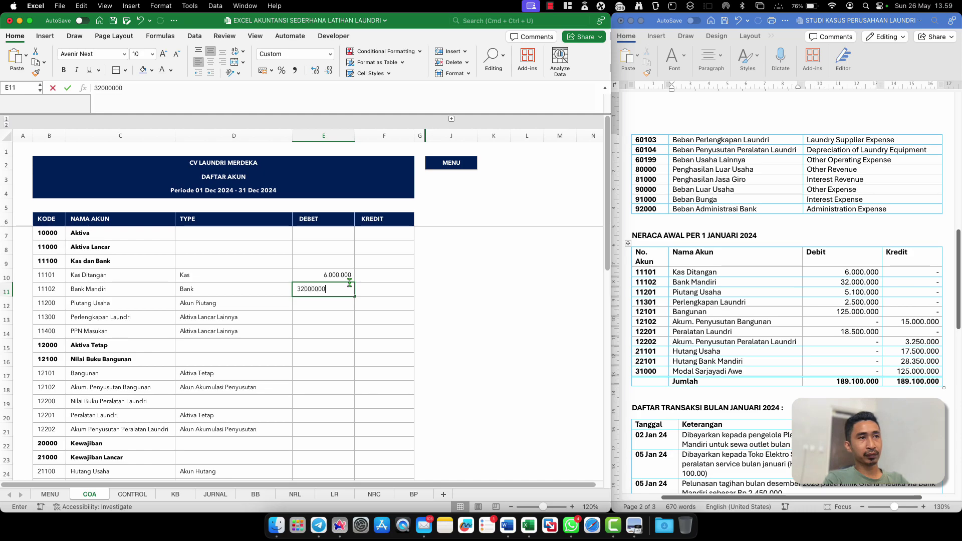
{"action": "key", "text": "Return"}
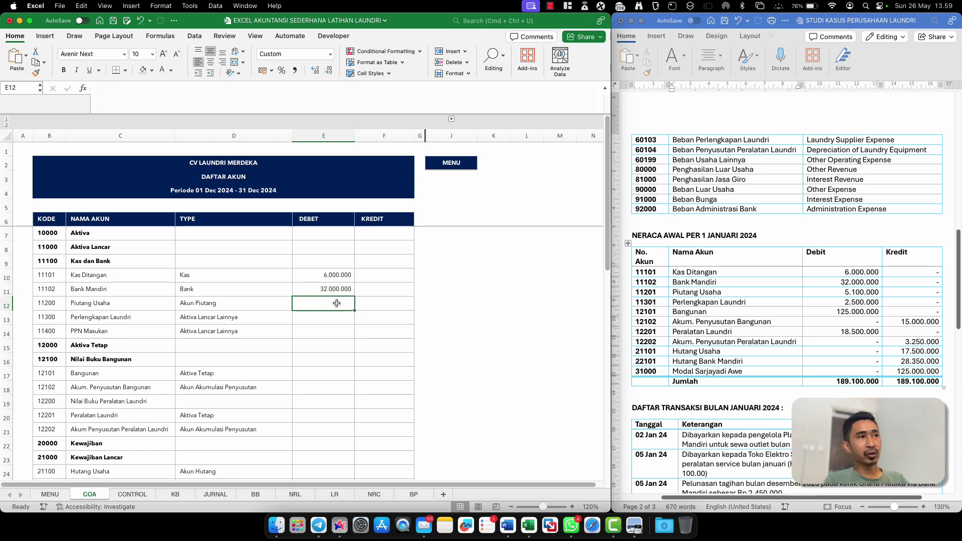
Enter an opening debit of 5100000 for Piutang Usaha
{"action": "type", "text": "51000"}
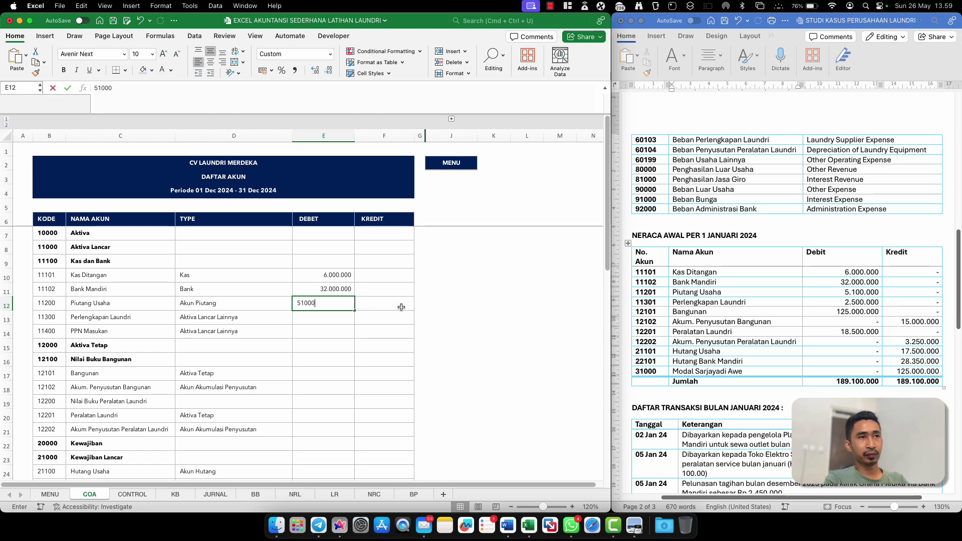
{"action": "type", "text": "00"}
{"action": "key", "text": "Return"}
{"action": "left_click", "coordinate": [338, 305]}
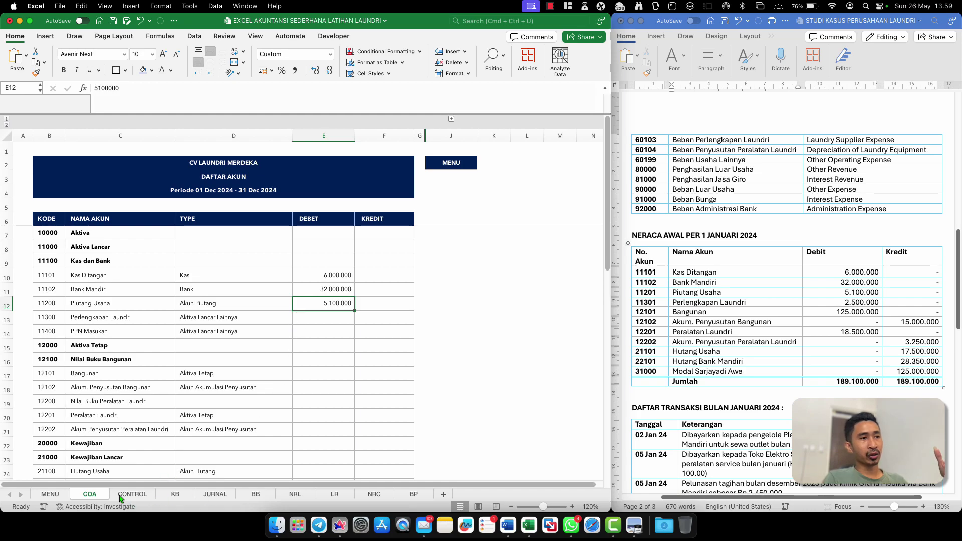
Expand the grouped SALDO AWAL input column on the KB sheet
{"action": "left_click", "coordinate": [176, 494]}
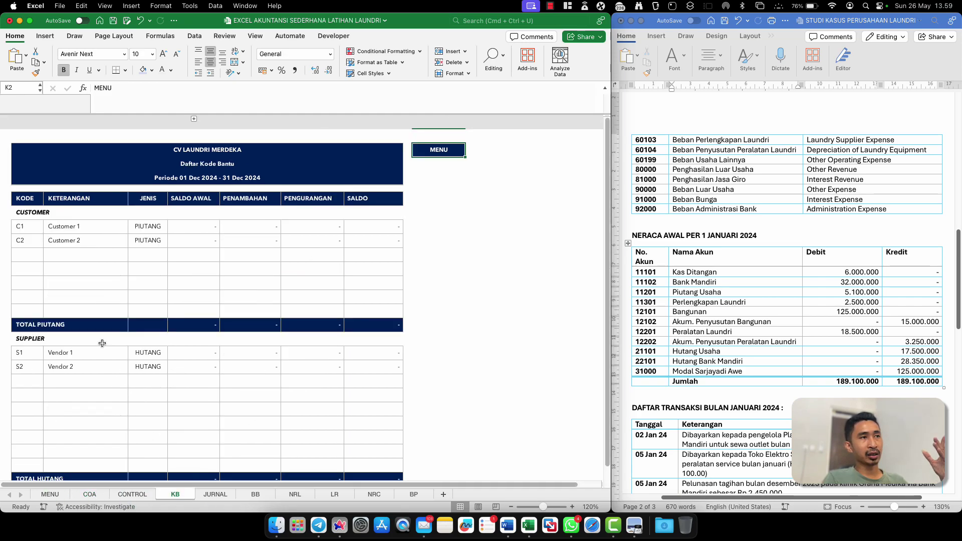
{"action": "left_click_drag", "start_coordinate": [83, 227], "coordinate": [85, 241]}
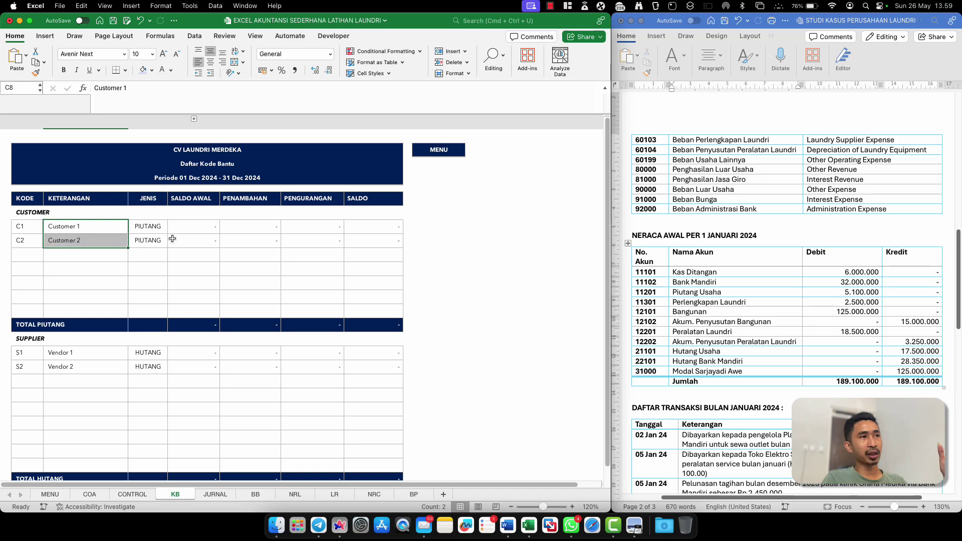
{"action": "left_click", "coordinate": [194, 120]}
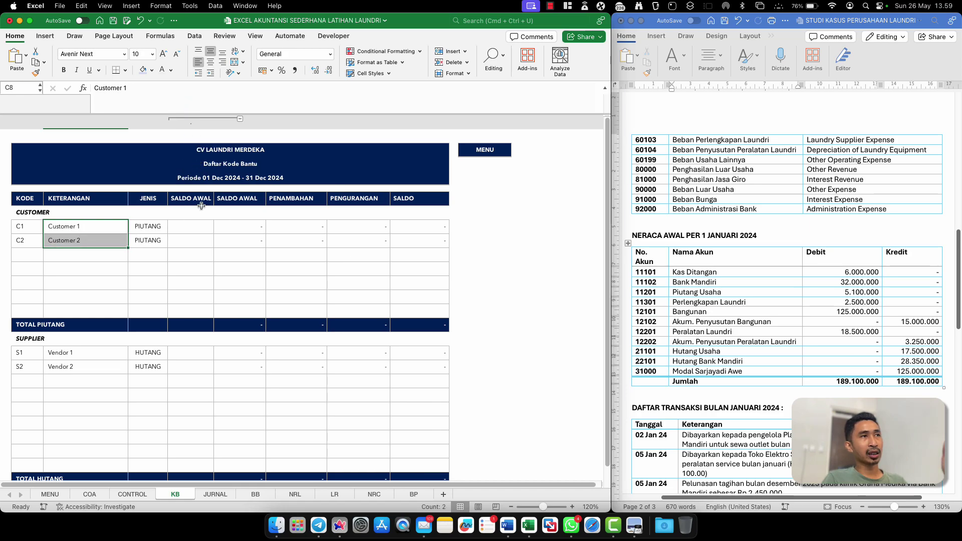
Enter opening receivable balances of 2000000 for Customer 1 and 3100000 for Customer 2
{"action": "left_click", "coordinate": [200, 232]}
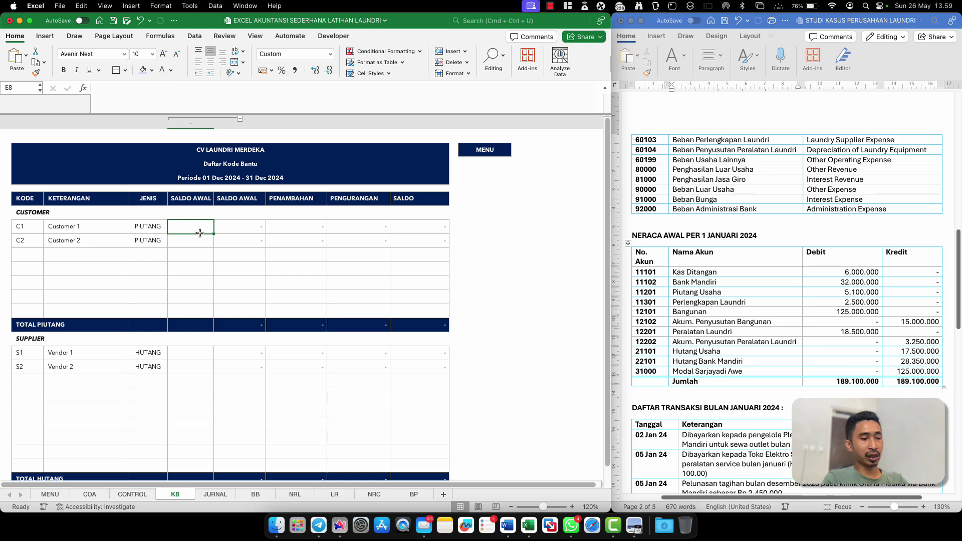
{"action": "type", "text": "2000000"}
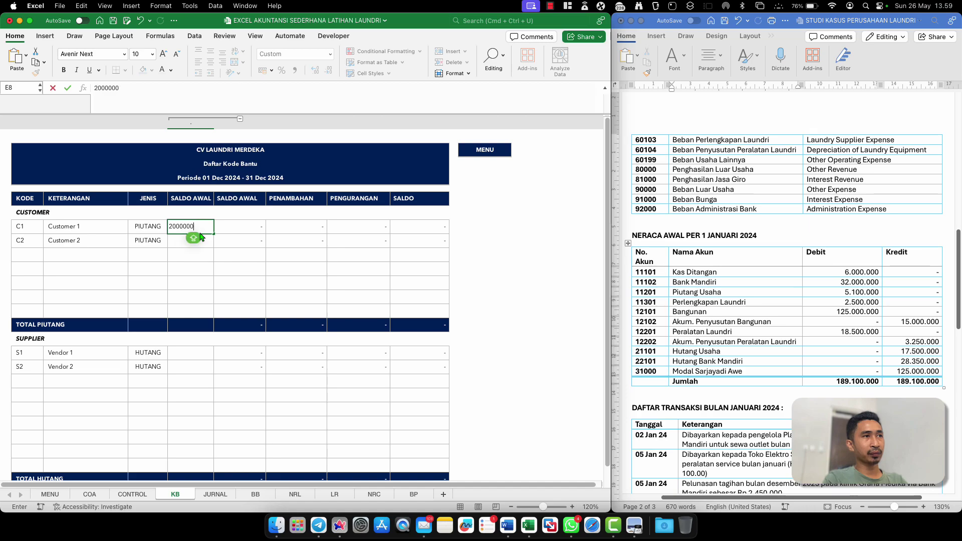
{"action": "key", "text": "Return"}
{"action": "type", "text": "3"}
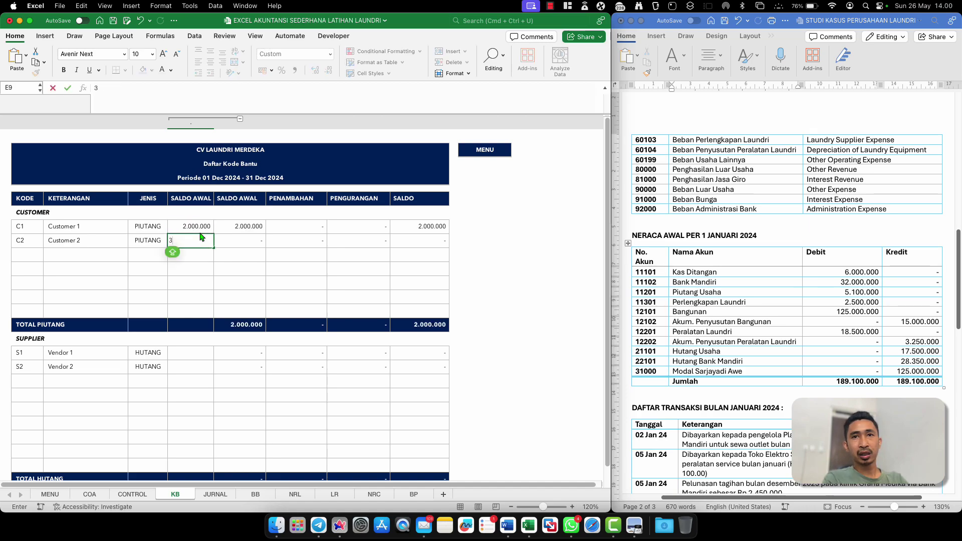
{"action": "type", "text": "100000"}
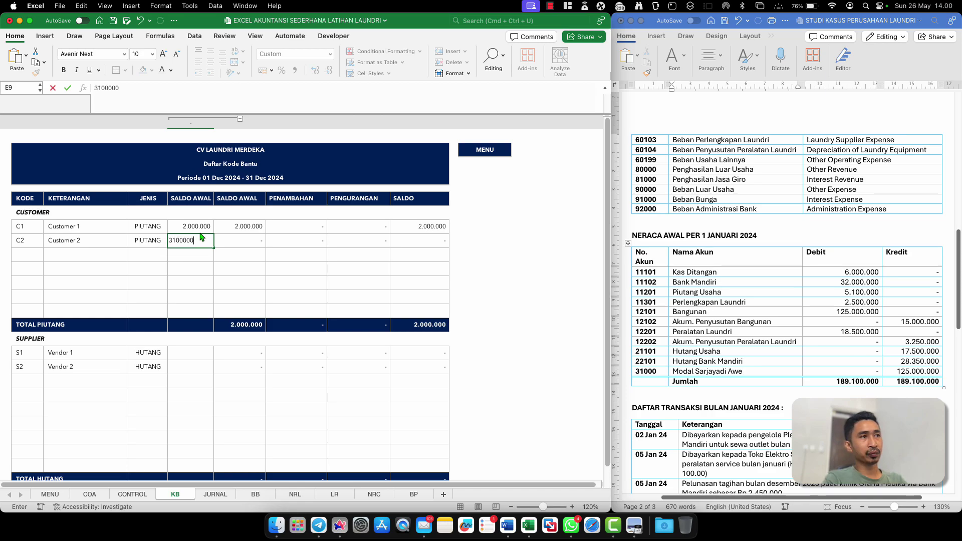
{"action": "key", "text": "Return"}
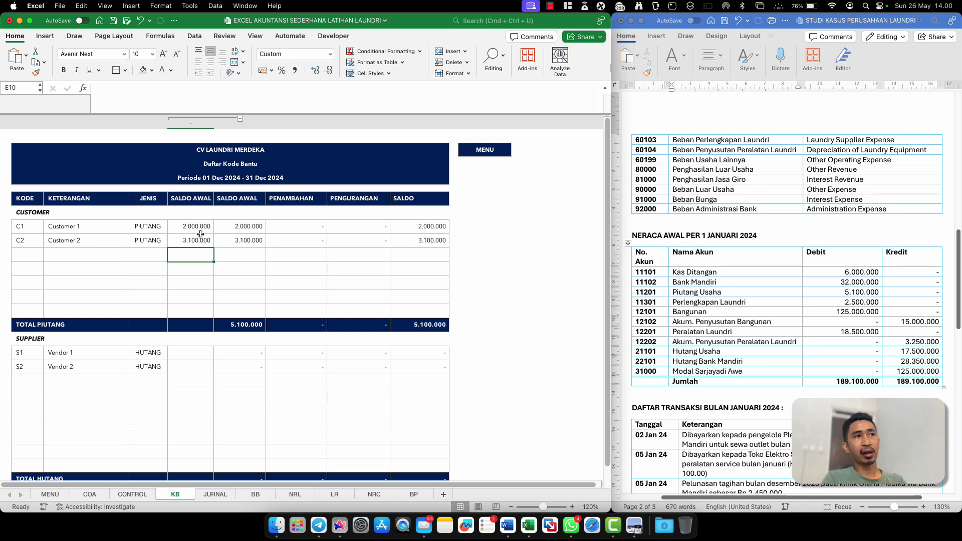
Check the SALDO AWAL formula in the TOTAL PIUTANG row and collapse the grouped SALDO AWAL input column
{"action": "left_click", "coordinate": [247, 327]}
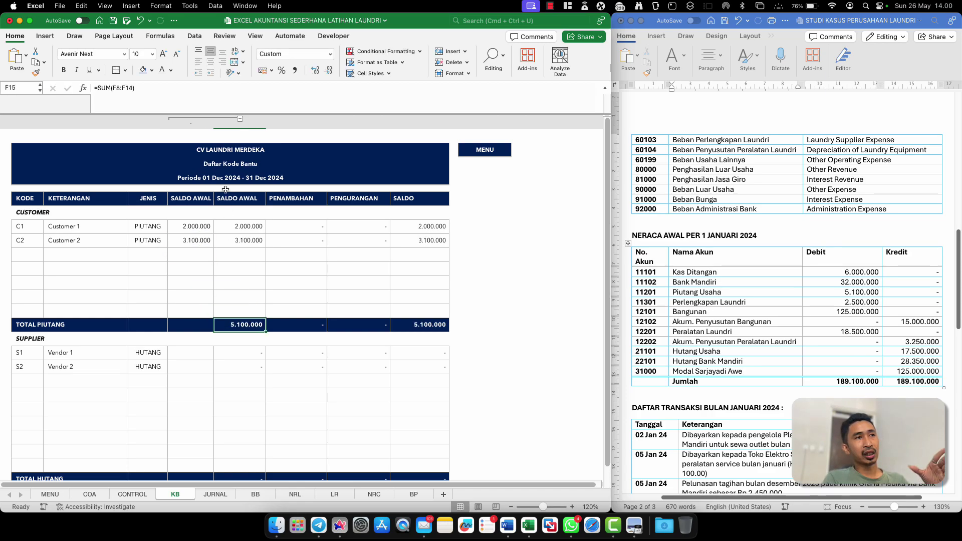
{"action": "left_click", "coordinate": [240, 119]}
{"action": "left_click", "coordinate": [188, 310]}
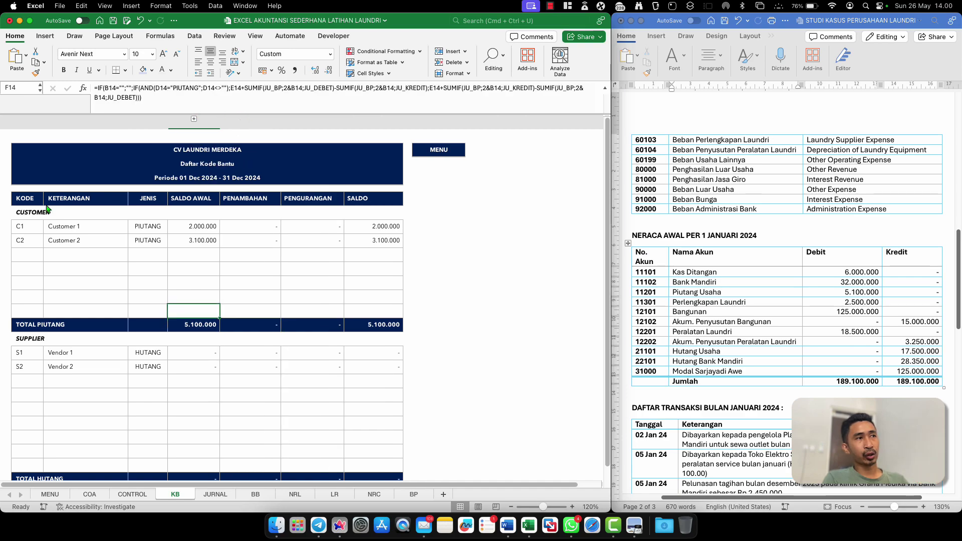
{"action": "left_click", "coordinate": [24, 199]}
{"action": "left_click", "coordinate": [77, 268]}
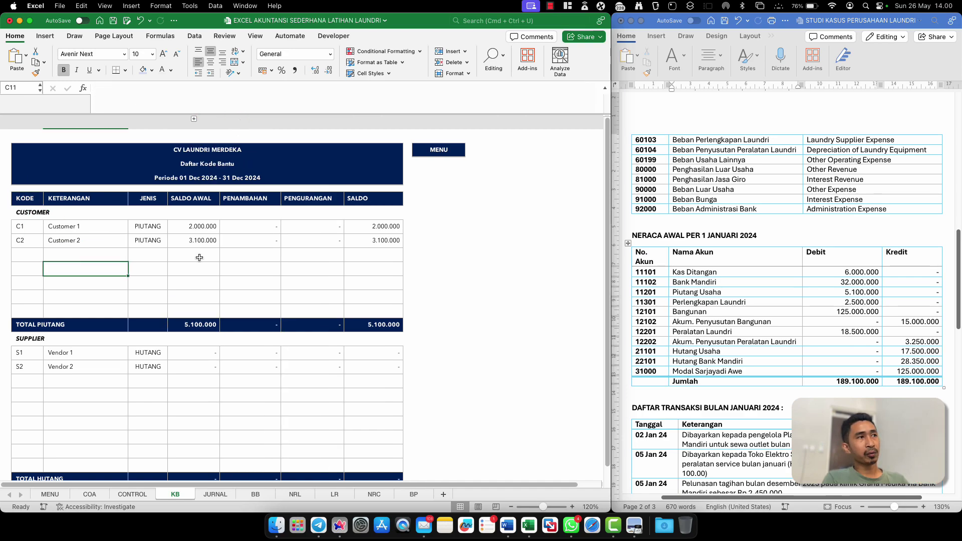
Return to the account list and enter an opening debit of 2500000 for Perlengkapan Laundri
{"action": "left_click", "coordinate": [439, 155]}
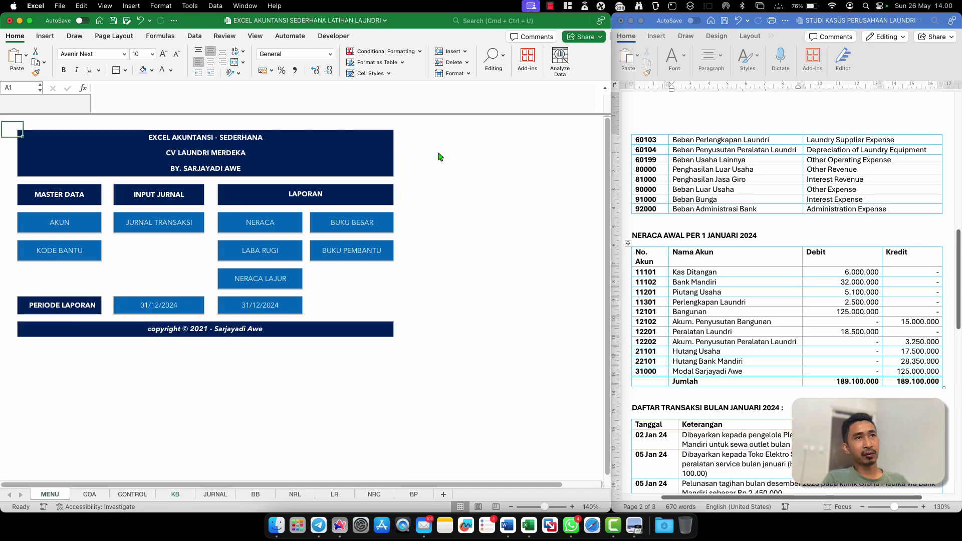
{"action": "left_click", "coordinate": [60, 223]}
{"action": "left_click", "coordinate": [331, 303]}
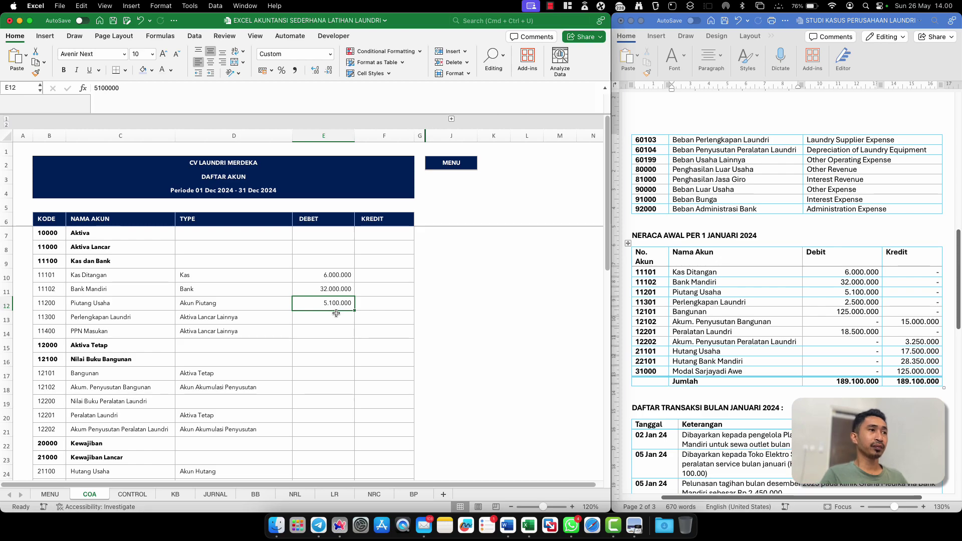
{"action": "left_click", "coordinate": [332, 318]}
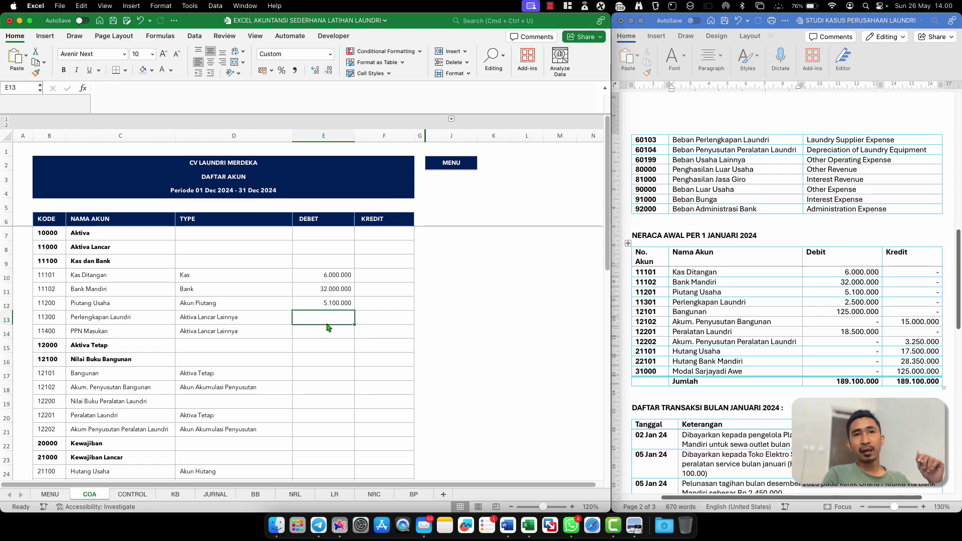
{"action": "type", "text": "2"}
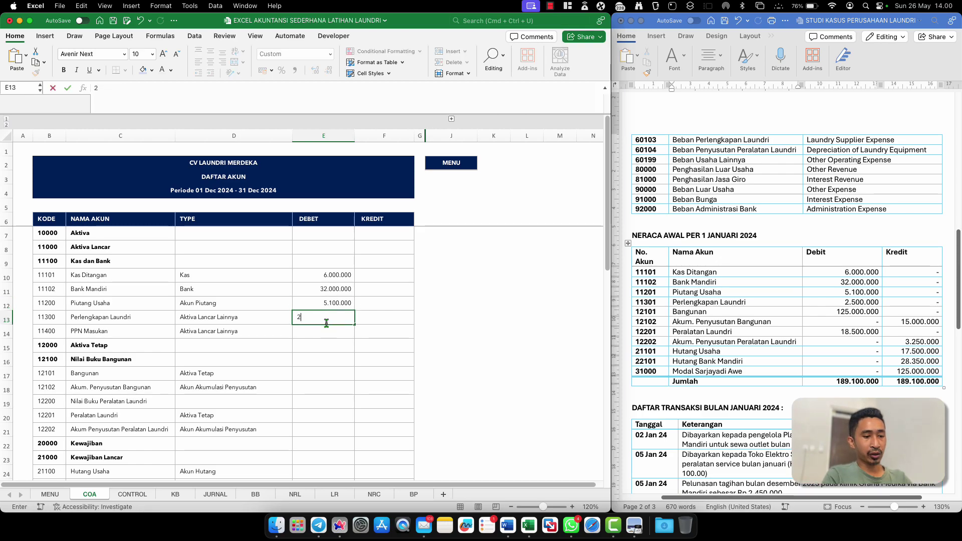
{"action": "type", "text": "50000"}
{"action": "key", "text": "Return"}
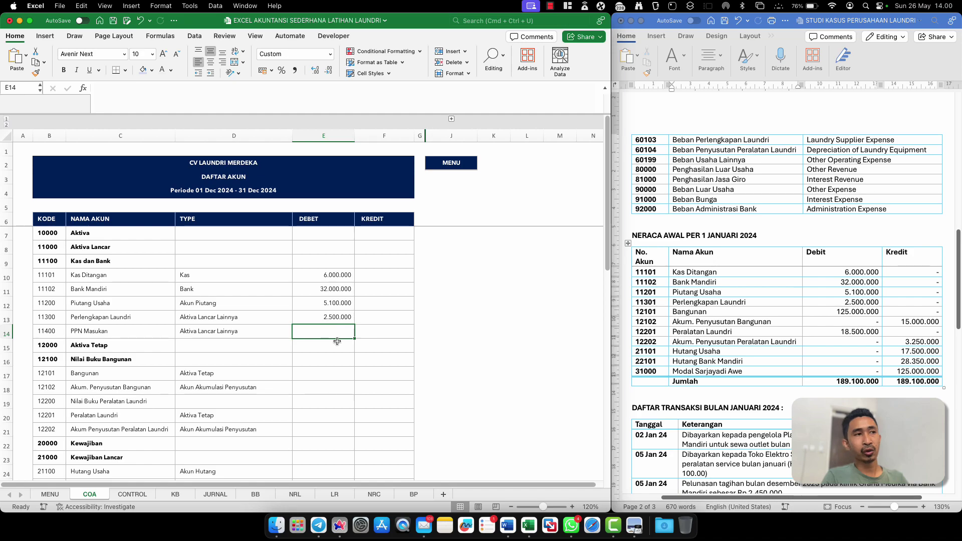
Enter an opening debit of 125000000 for Bangunan and an opening credit of 15000000 for Akum. Penyusutan Bangunan
{"action": "left_click", "coordinate": [339, 375]}
{"action": "type", "text": "125000000"}
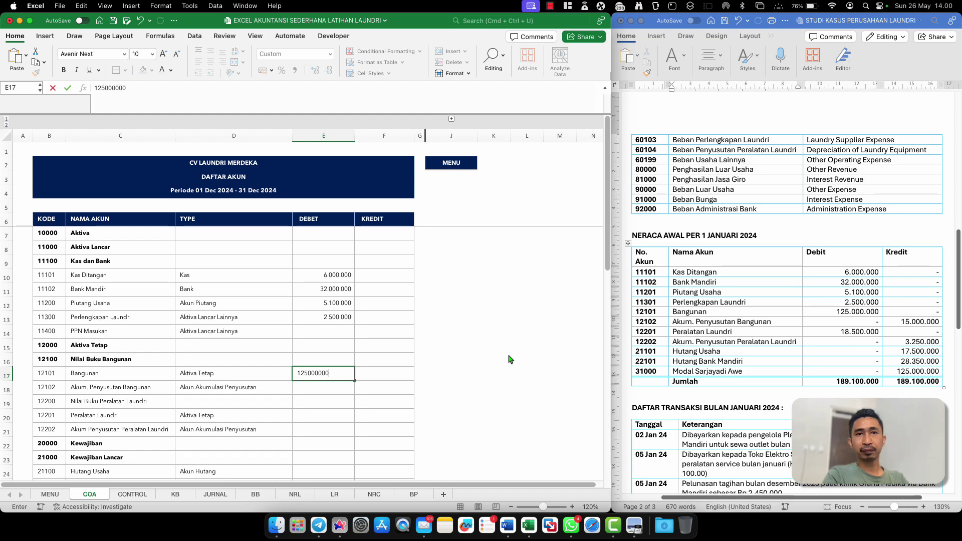
{"action": "key", "text": "Return"}
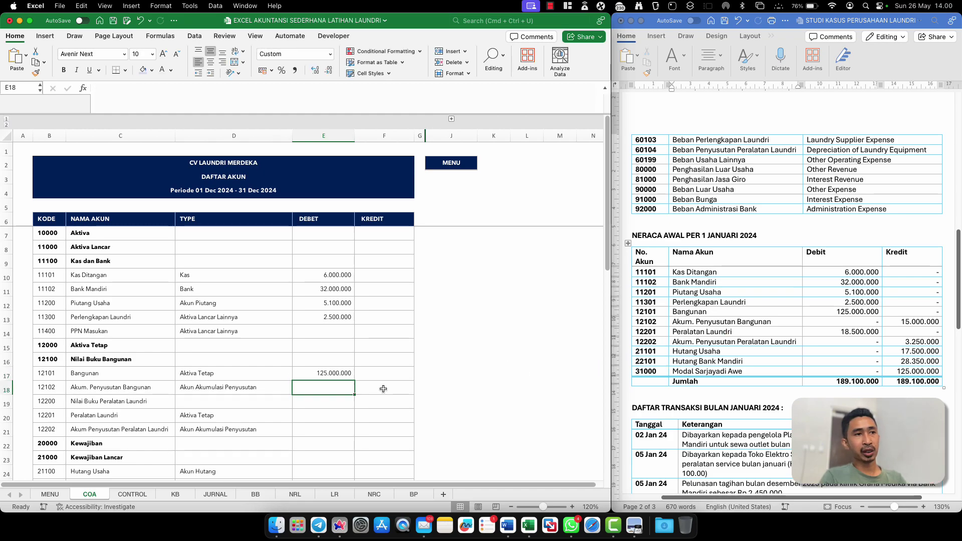
{"action": "left_click", "coordinate": [377, 389]}
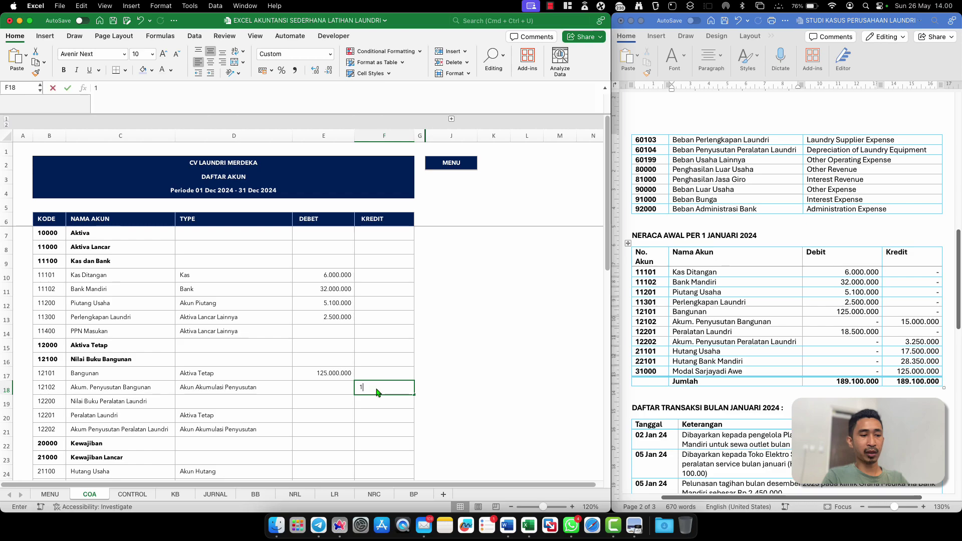
{"action": "type", "text": "15000000"}
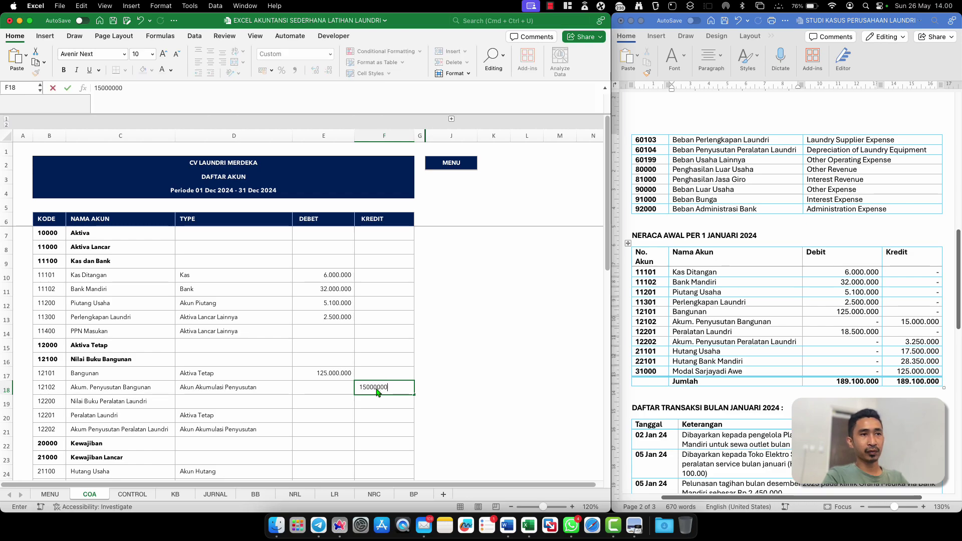
{"action": "key", "text": "Return"}
Enter an opening debit of 18500000 for Peralatan Laundri and an opening credit of 3250000 for its accumulated depreciation account
{"action": "left_click", "coordinate": [321, 400]}
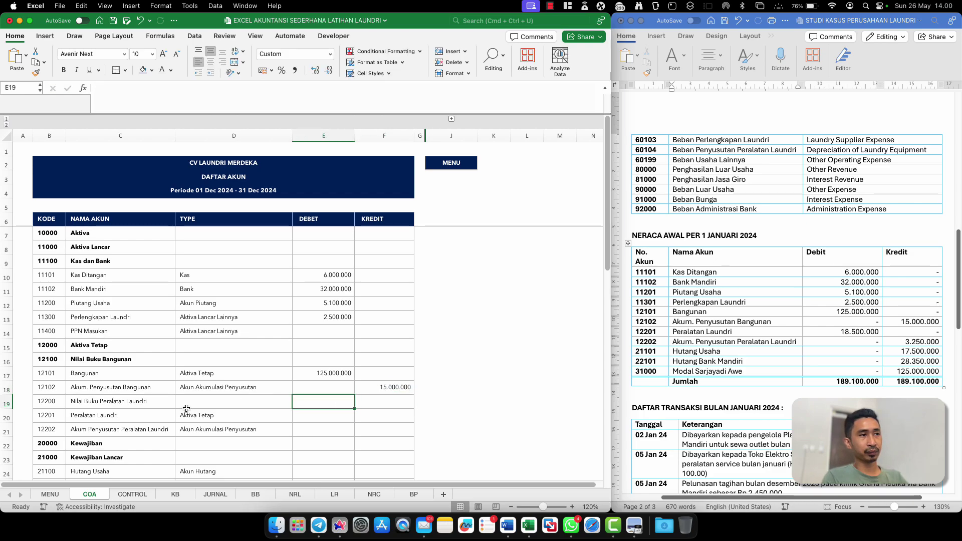
{"action": "left_click", "coordinate": [170, 407]}
{"action": "left_click", "coordinate": [238, 415]}
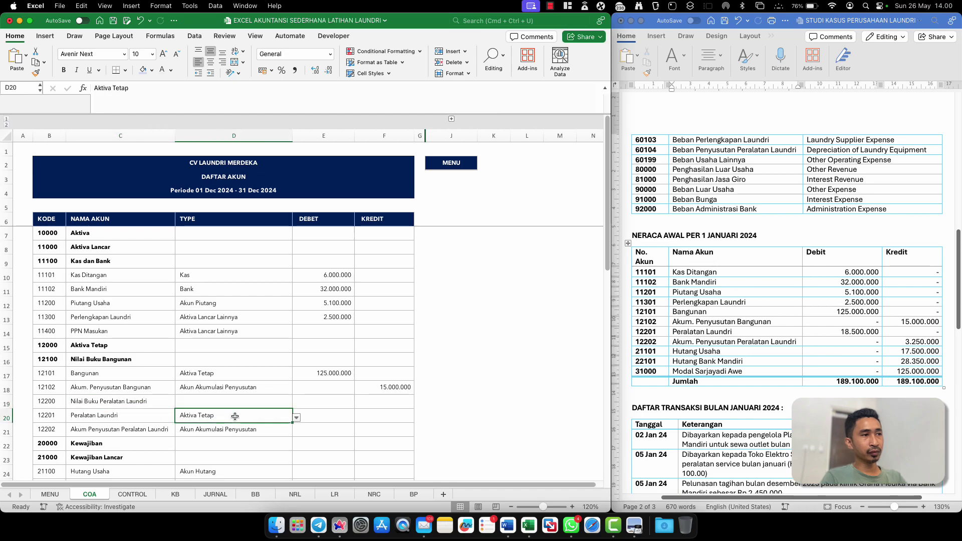
{"action": "left_click", "coordinate": [339, 421]}
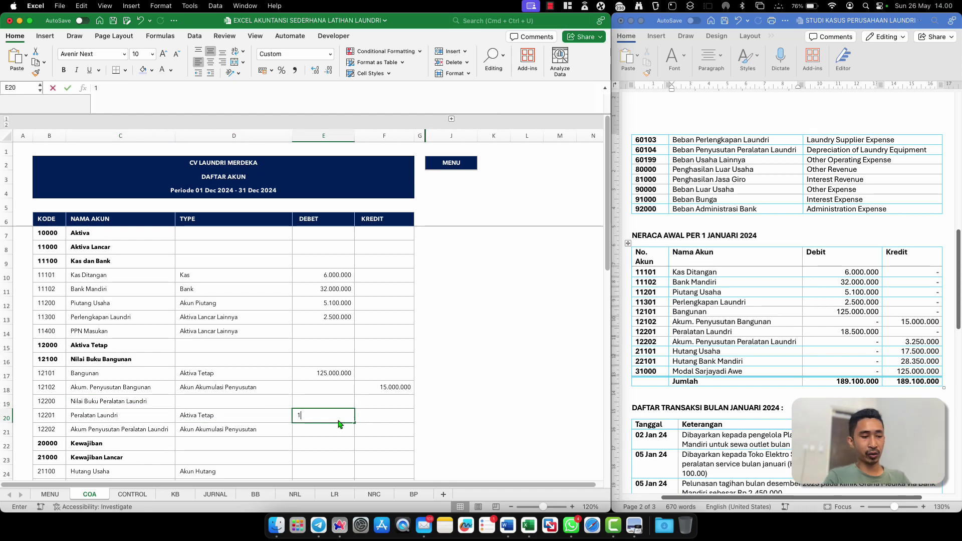
{"action": "type", "text": "18500000"}
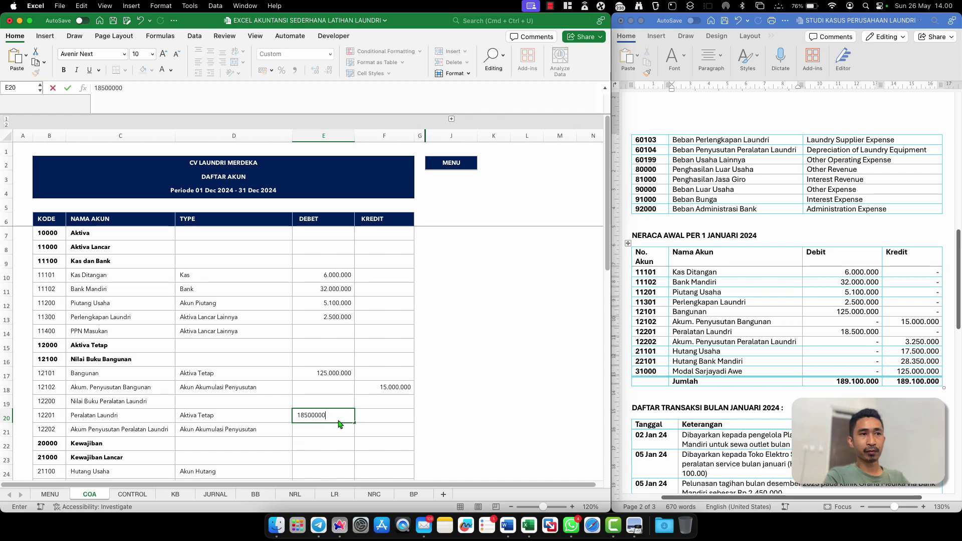
{"action": "key", "text": "Return"}
{"action": "left_click", "coordinate": [394, 430]}
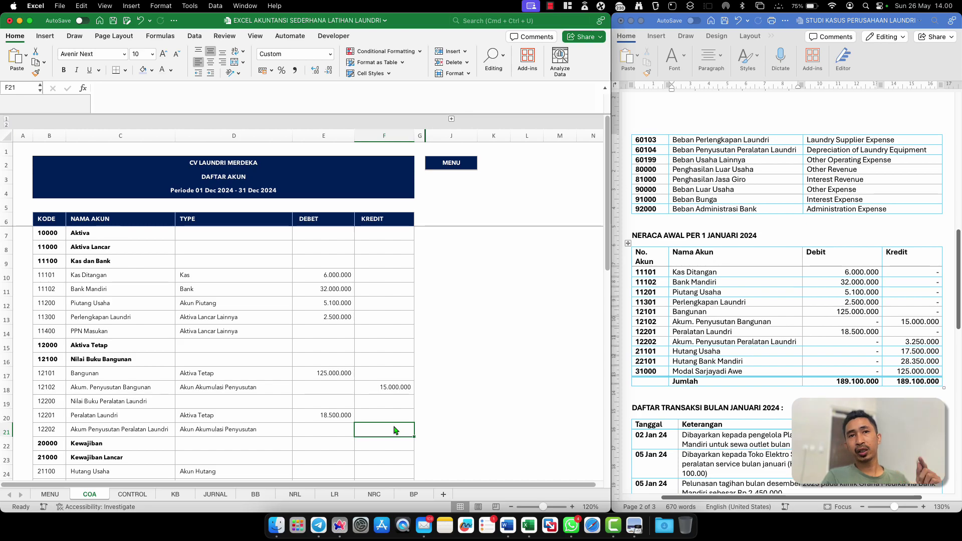
{"action": "type", "text": "3250000"}
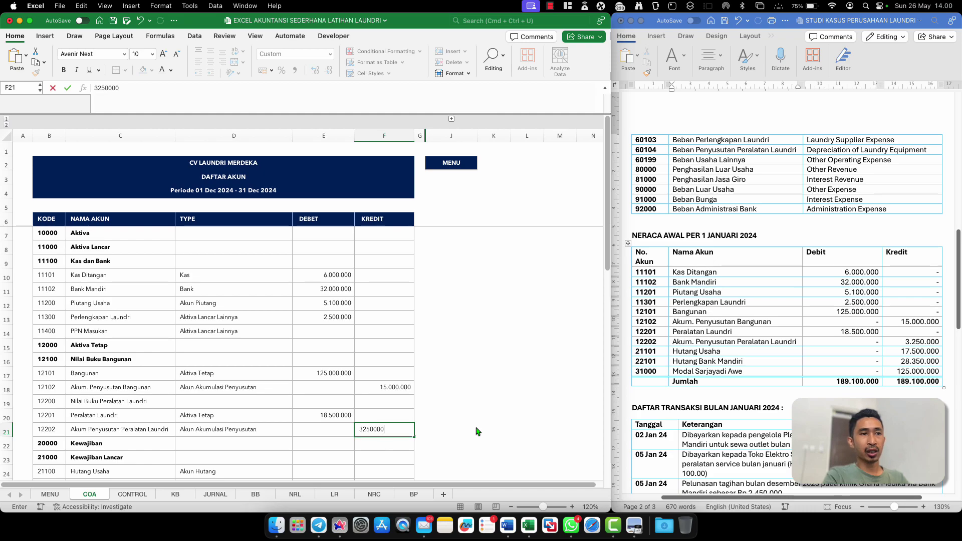
{"action": "key", "text": "Return"}
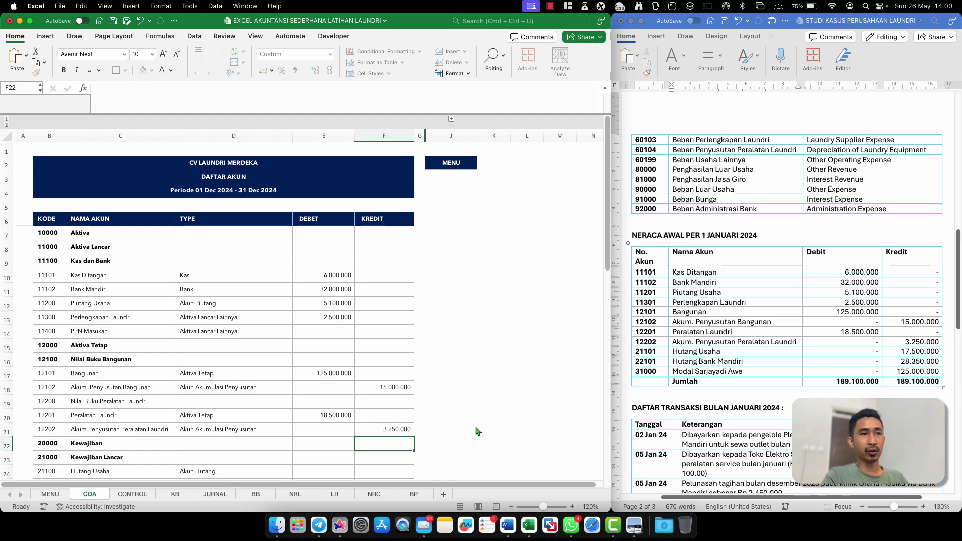
Enter an opening credit of 17500000 for Hutang Usaha
{"action": "left_click", "coordinate": [321, 429]}
{"action": "scroll", "coordinate": [321, 430], "scroll_direction": "down", "scroll_amount": 2}
{"action": "scroll", "coordinate": [321, 430], "scroll_direction": "down", "scroll_amount": 1}
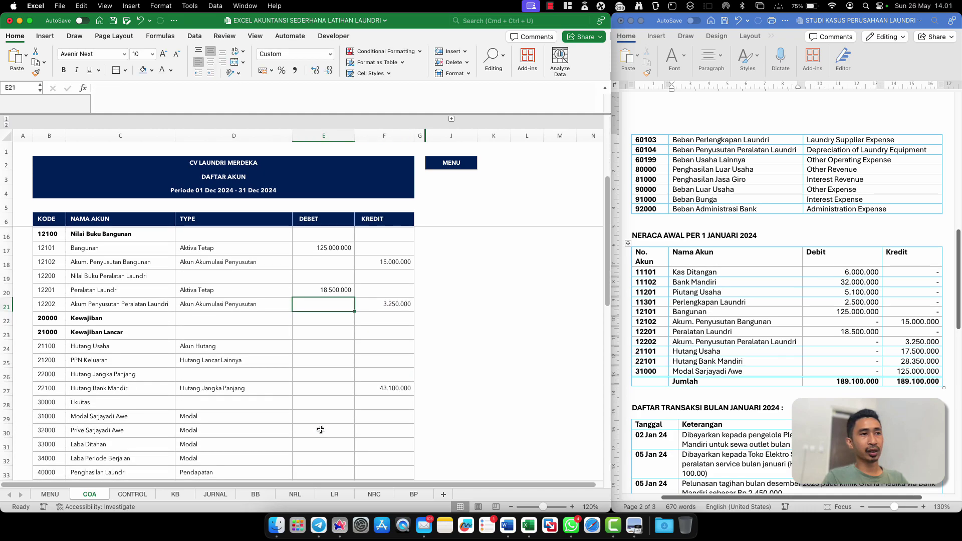
{"action": "scroll", "coordinate": [720, 340], "scroll_direction": "down", "scroll_amount": 1}
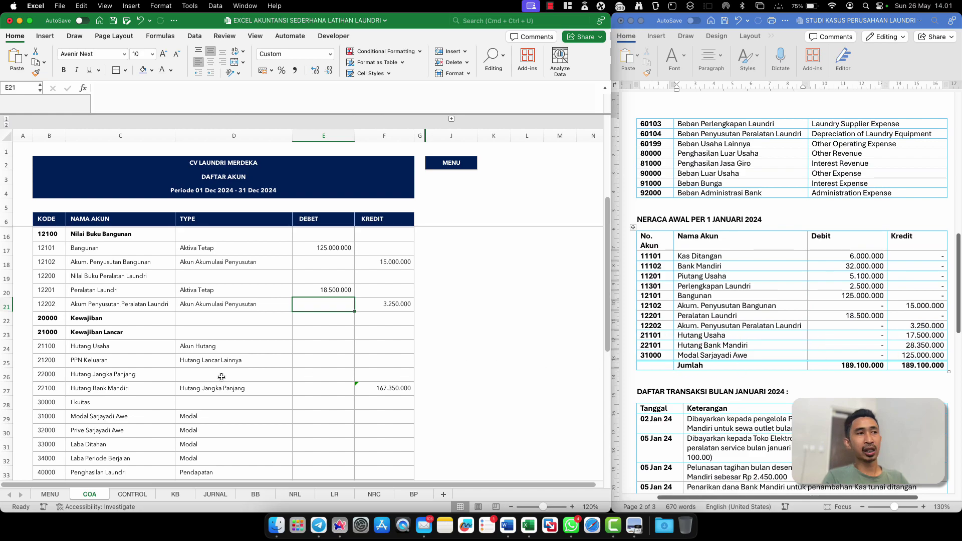
{"action": "left_click", "coordinate": [377, 350]}
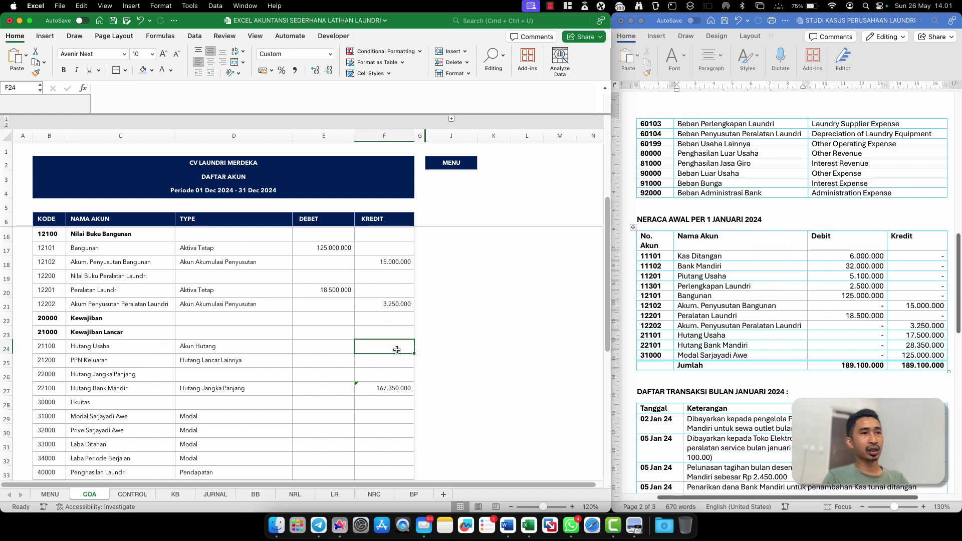
{"action": "type", "text": "17"}
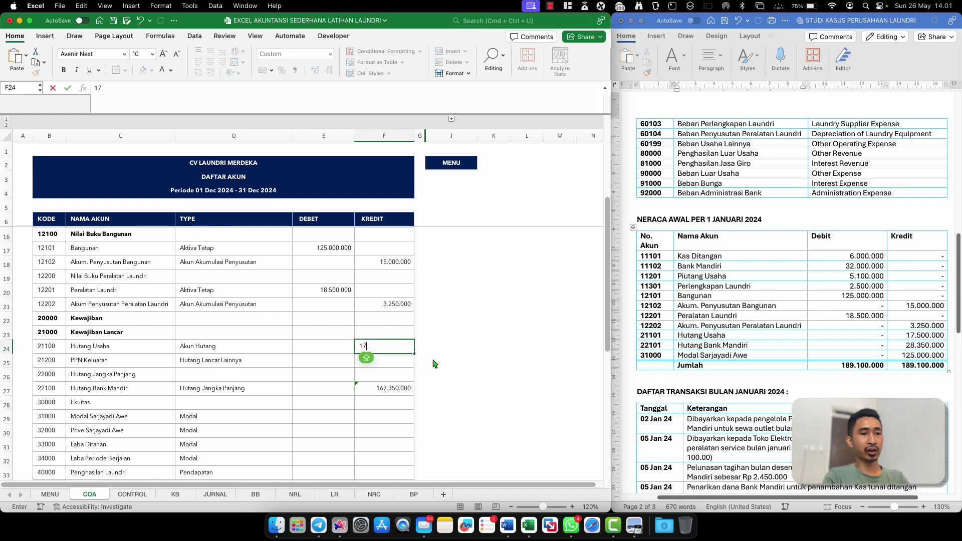
{"action": "type", "text": "500000"}
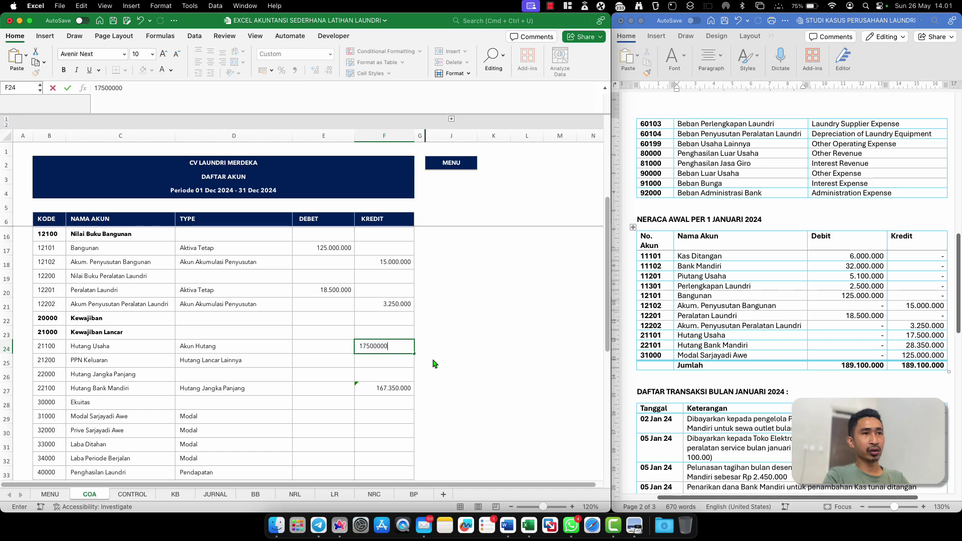
{"action": "key", "text": "Return"}
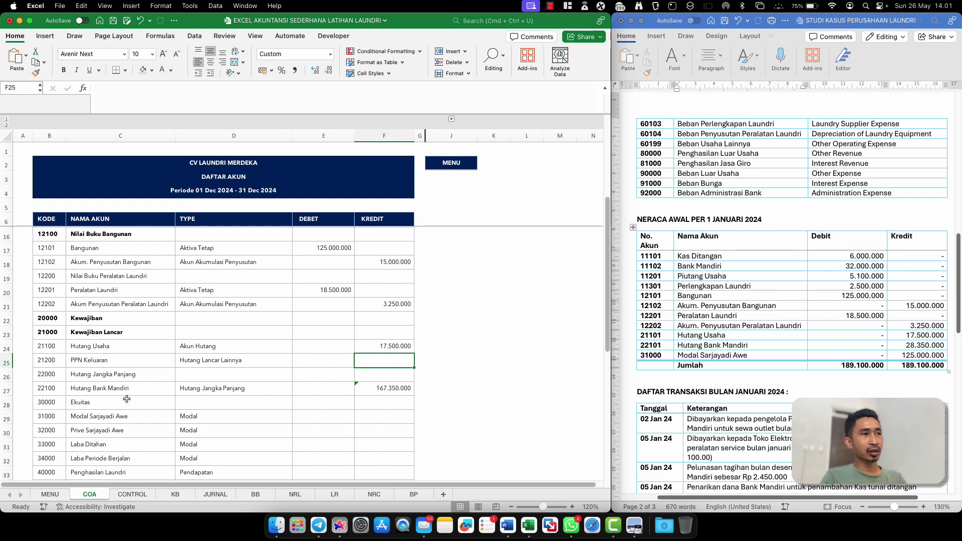
Replace the formula in the Hutang Bank Mandiri credit cell with an opening balance of 28350000
{"action": "left_click", "coordinate": [221, 385]}
{"action": "left_click", "coordinate": [404, 389]}
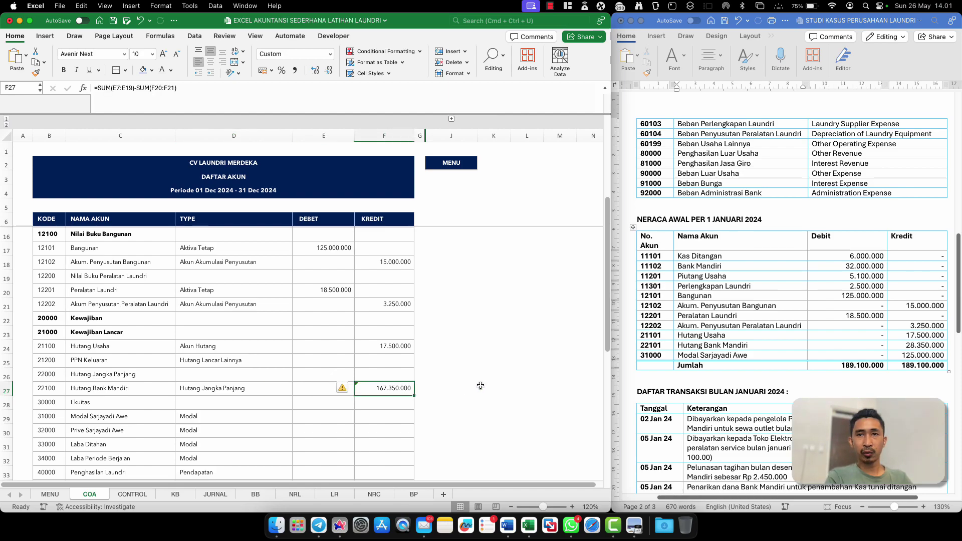
{"action": "type", "text": "28"}
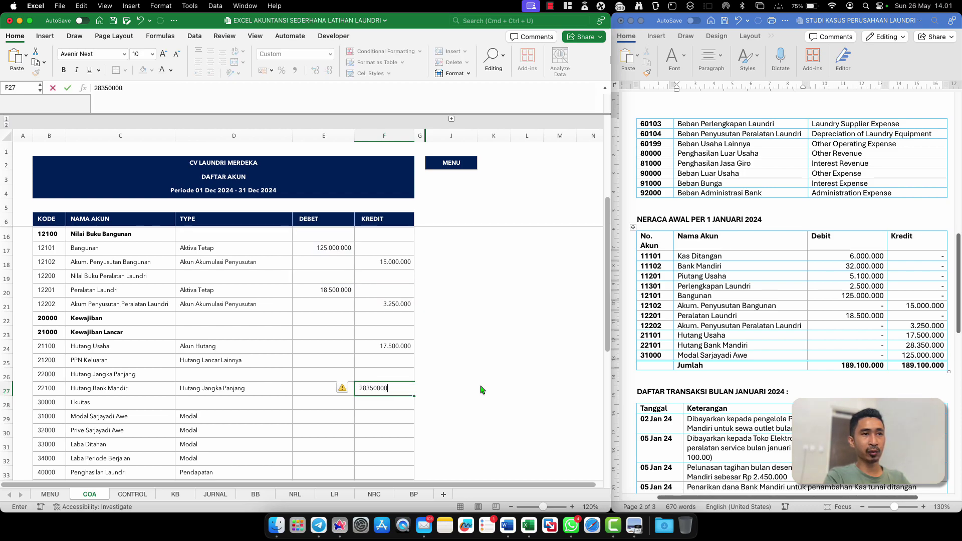
{"action": "key", "text": "Return"}
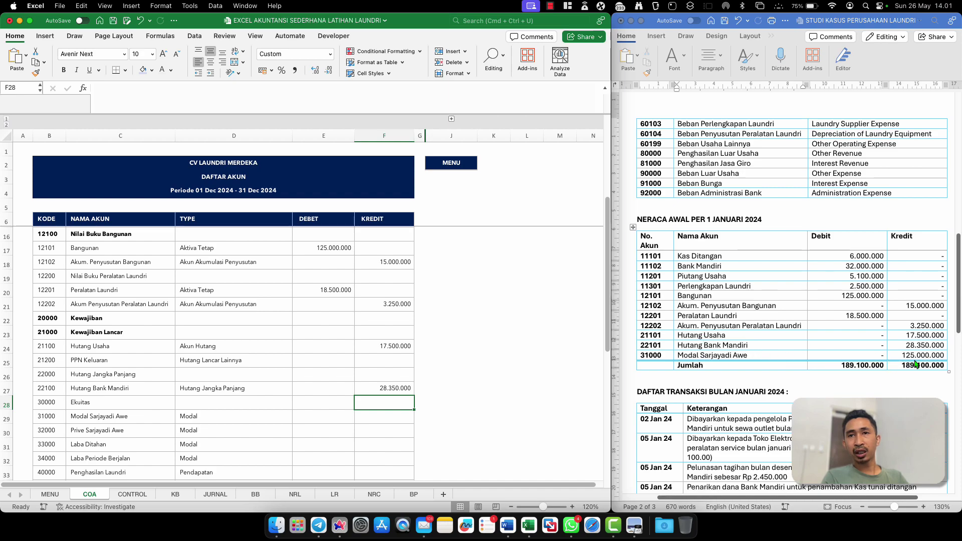
Enter an opening credit of 125000000 for the owner's capital account, code 31000
{"action": "scroll", "coordinate": [475, 415], "scroll_direction": "down", "scroll_amount": 4}
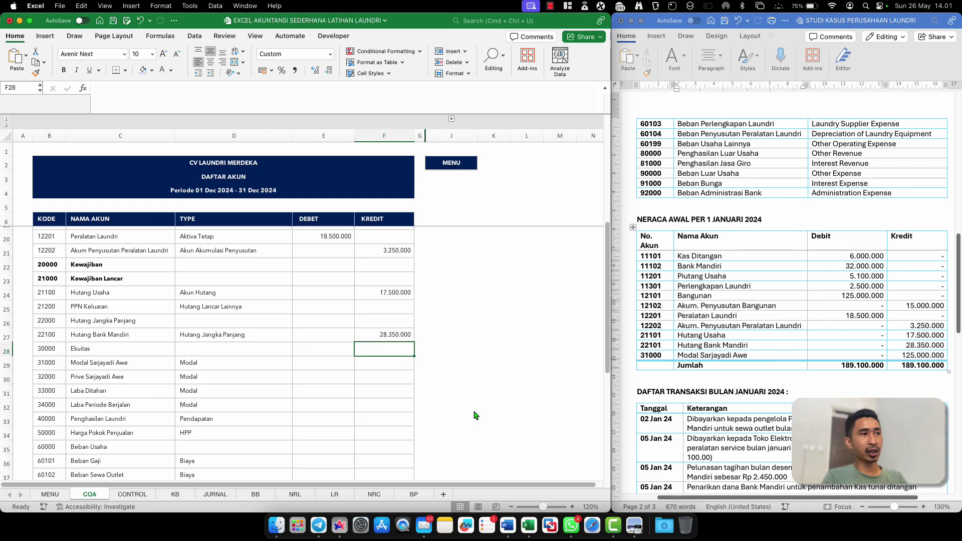
{"action": "left_click", "coordinate": [373, 362]}
{"action": "type", "text": "12500"}
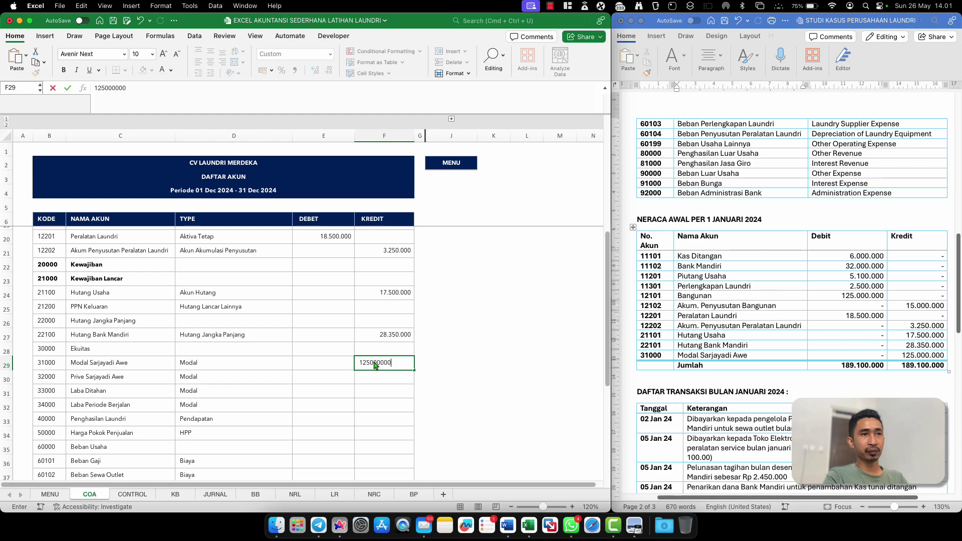
{"action": "type", "text": "0000"}
{"action": "key", "text": "Return"}
{"action": "left_click", "coordinate": [385, 360]}
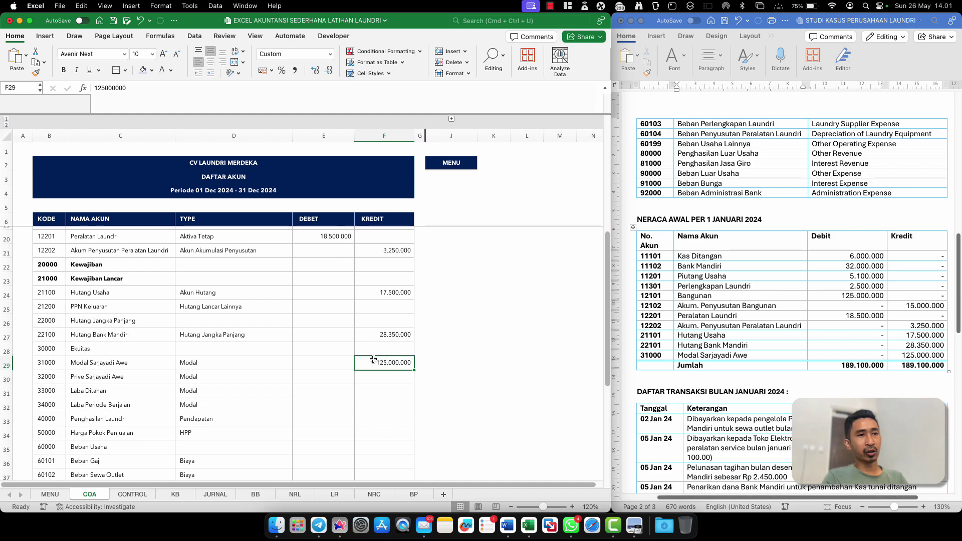
Check the sums of the KREDIT and DEBET columns against the case study's opening balance totals
{"action": "left_click", "coordinate": [384, 136]}
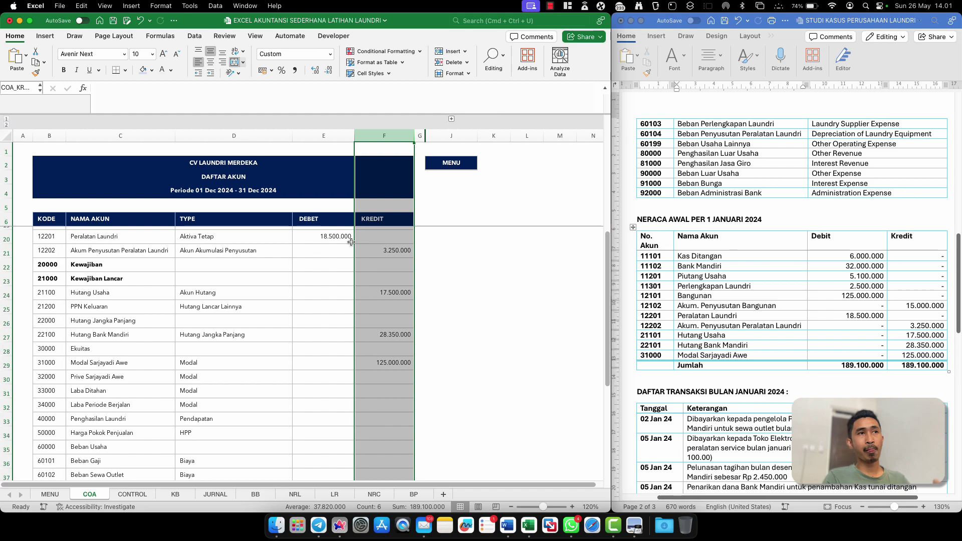
{"action": "left_click", "coordinate": [324, 136]}
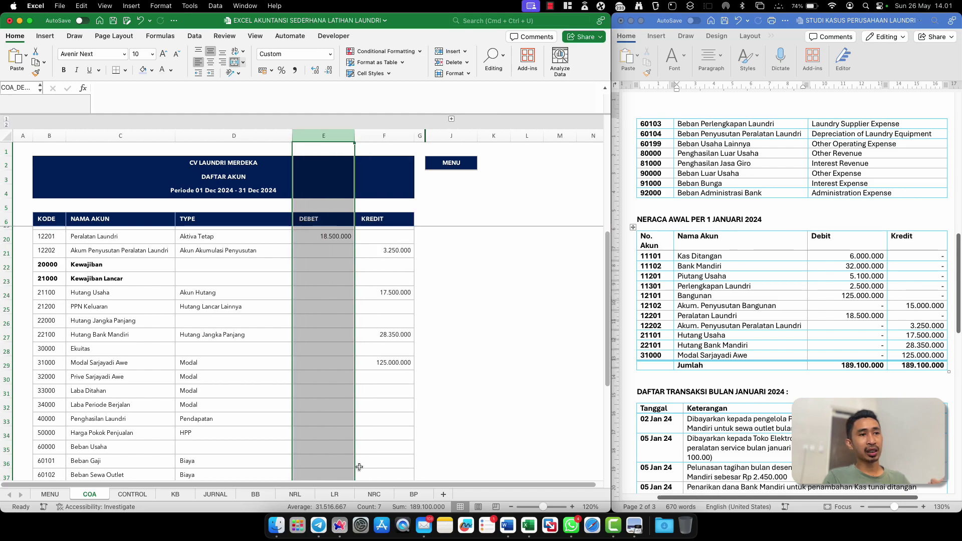
{"action": "left_click", "coordinate": [451, 350]}
{"action": "scroll", "coordinate": [390, 357], "scroll_direction": "down", "scroll_amount": 4}
{"action": "scroll", "coordinate": [390, 357], "scroll_direction": "up", "scroll_amount": 5}
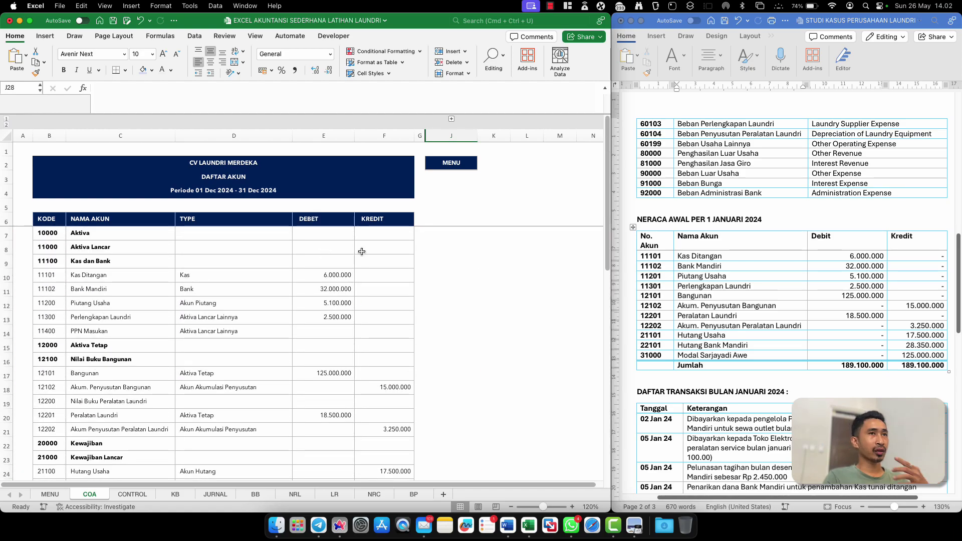
Bring up the case study's January 2024 transaction list, open the transaction journal form and select its first empty TANGGAL cell
{"action": "left_click", "coordinate": [441, 166]}
{"action": "left_click", "coordinate": [164, 256]}
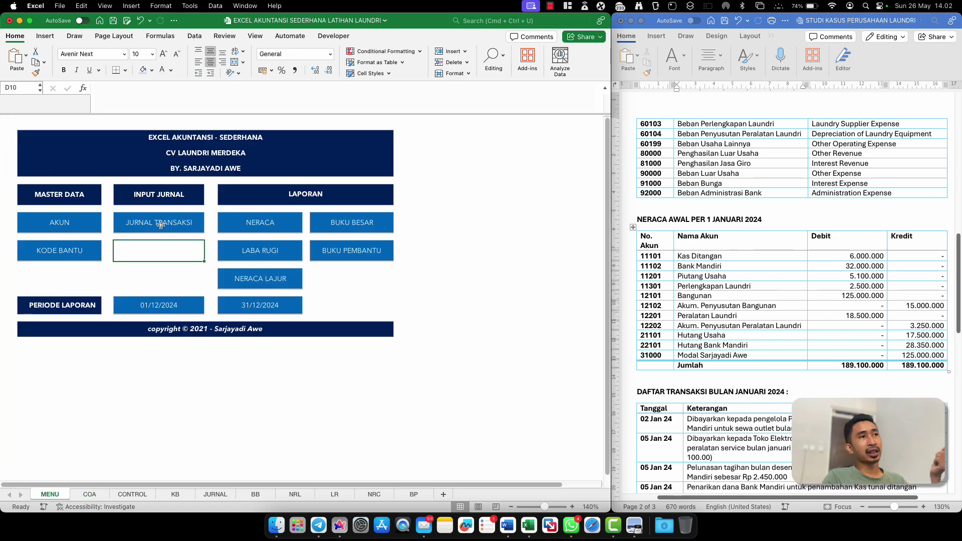
{"action": "scroll", "coordinate": [732, 291], "scroll_direction": "down", "scroll_amount": 3}
{"action": "scroll", "coordinate": [731, 291], "scroll_direction": "down", "scroll_amount": 5}
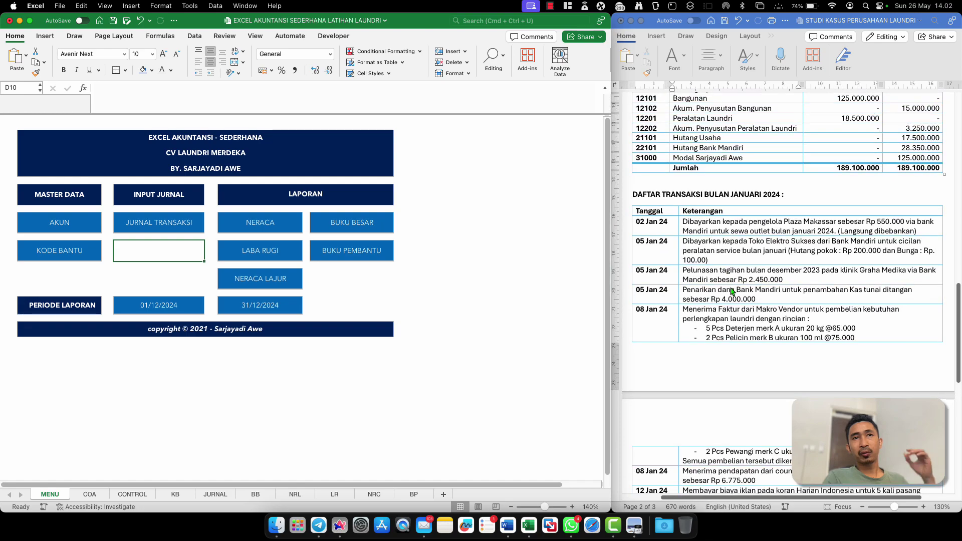
{"action": "scroll", "coordinate": [731, 291], "scroll_direction": "down", "scroll_amount": 1}
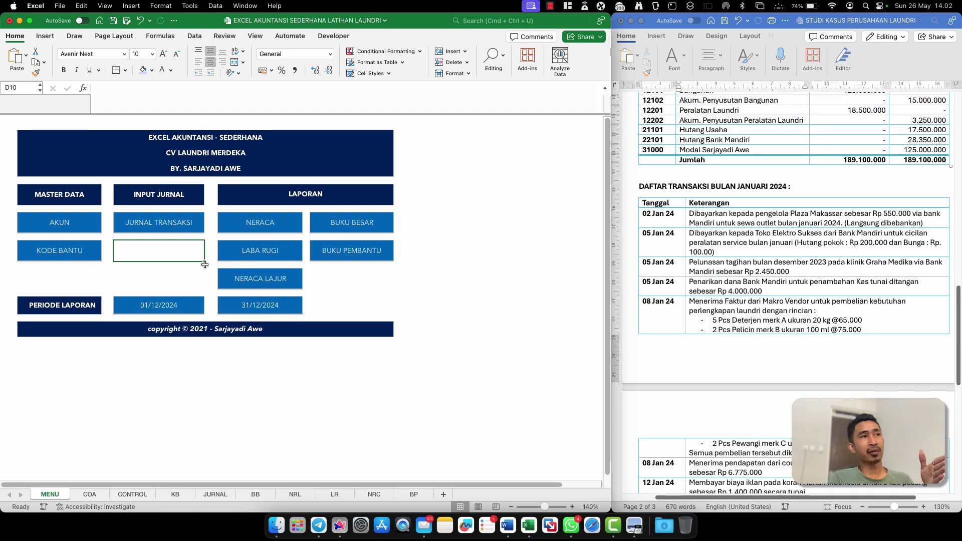
{"action": "left_click", "coordinate": [177, 229]}
{"action": "left_click", "coordinate": [84, 219]}
{"action": "left_click", "coordinate": [45, 219]}
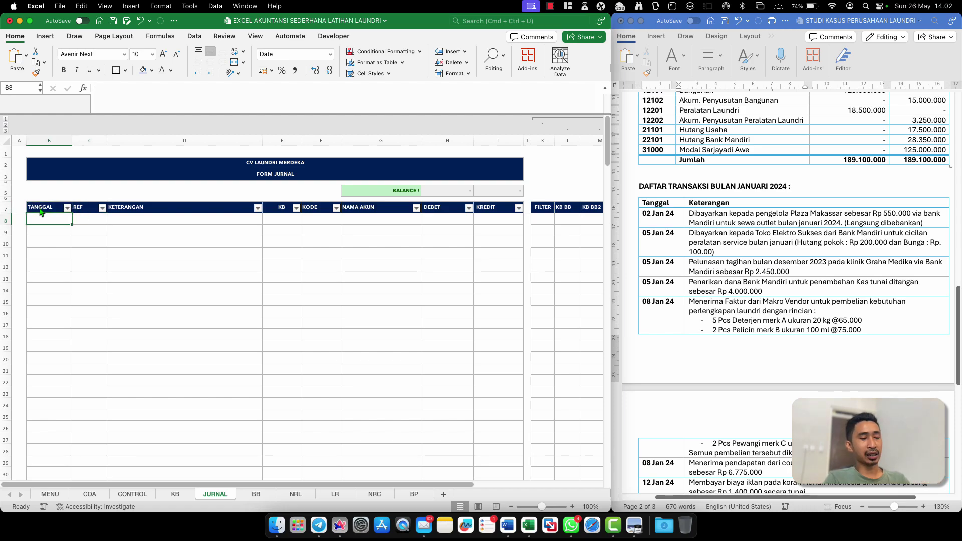
Enter the date 2/1/24 in the first TANGGAL cell of the journal
{"action": "type", "text": "2/12"}
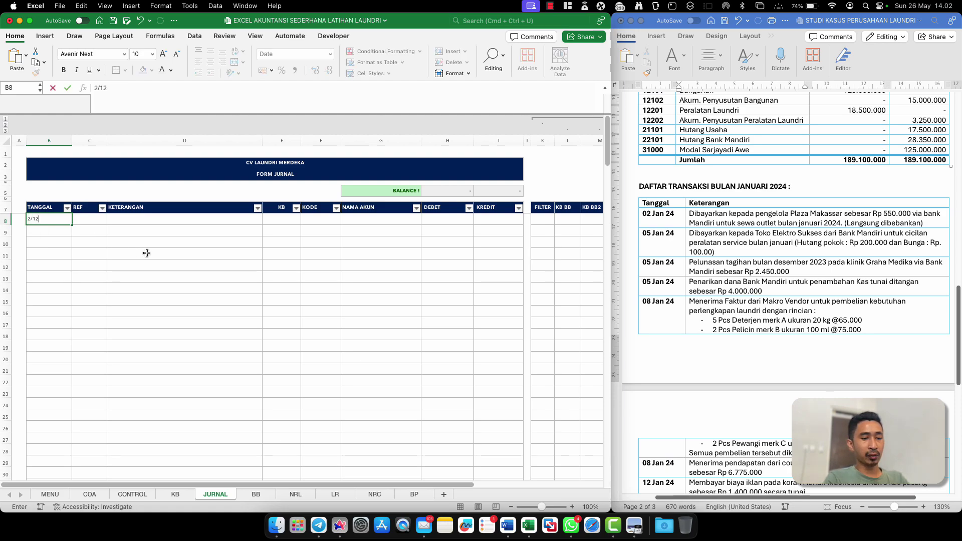
{"action": "key", "text": "BackSpace"}
{"action": "type", "text": "/24"}
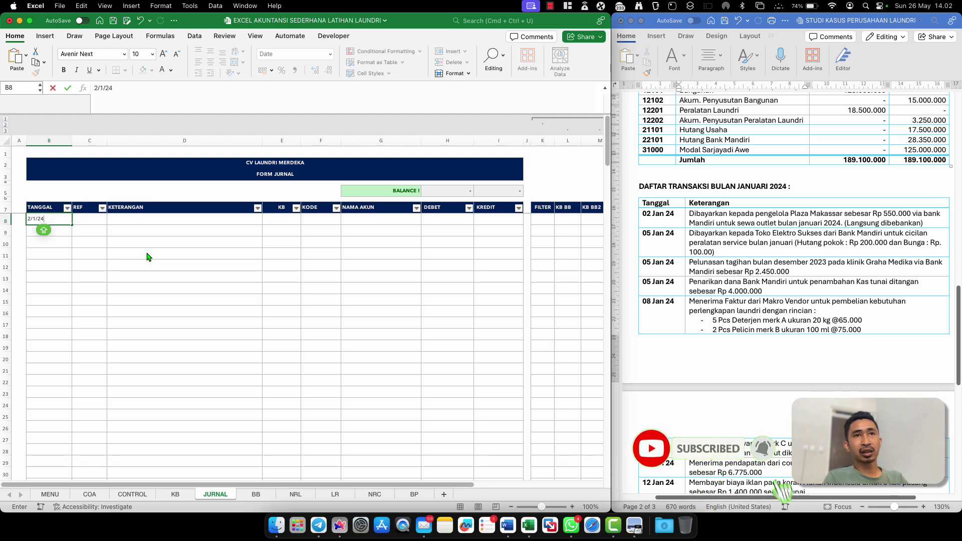
{"action": "key", "text": "Return"}
{"action": "left_click", "coordinate": [43, 221]}
{"action": "key", "text": "Tab"}
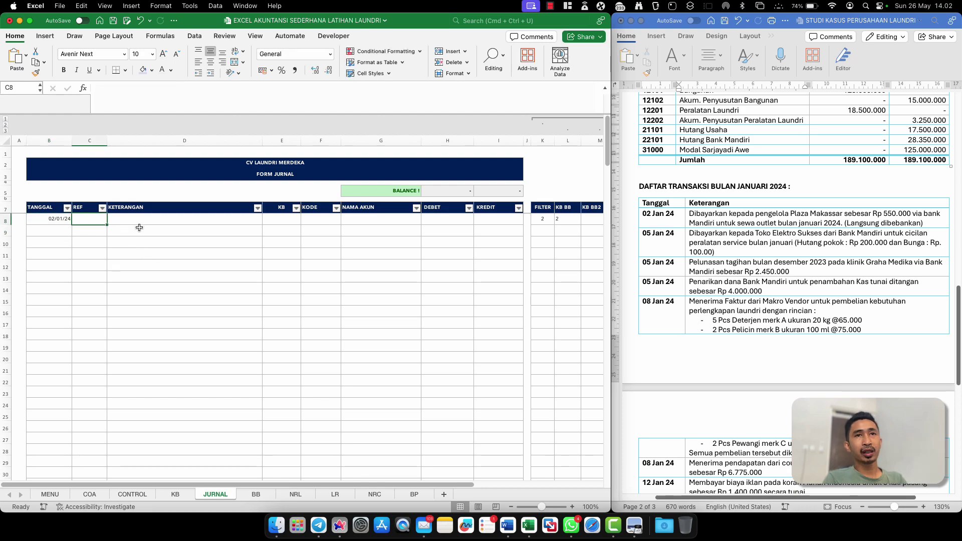
Give the 02/01/24 entry the reference JU001 and the description "Beban sewa outlet bulan januari"
{"action": "type", "text": "JU"}
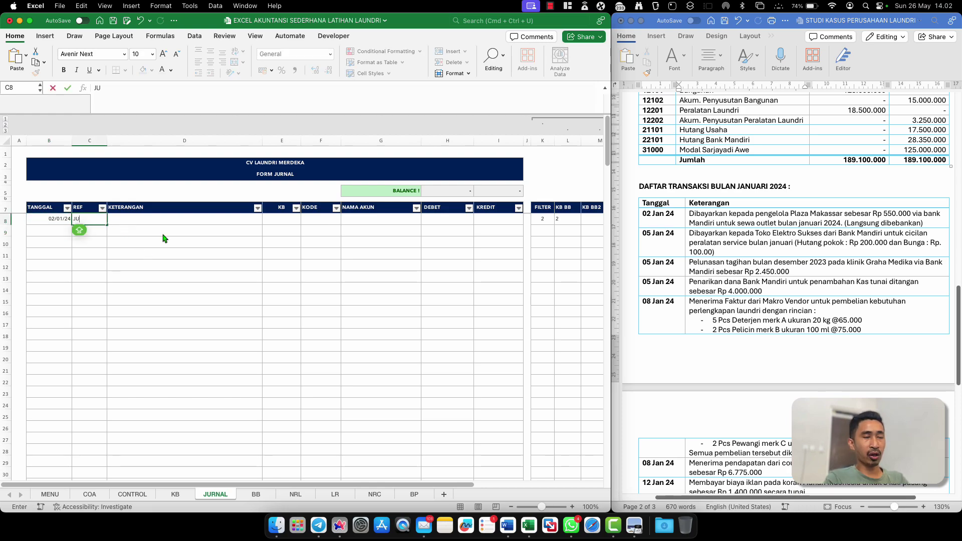
{"action": "type", "text": "-"}
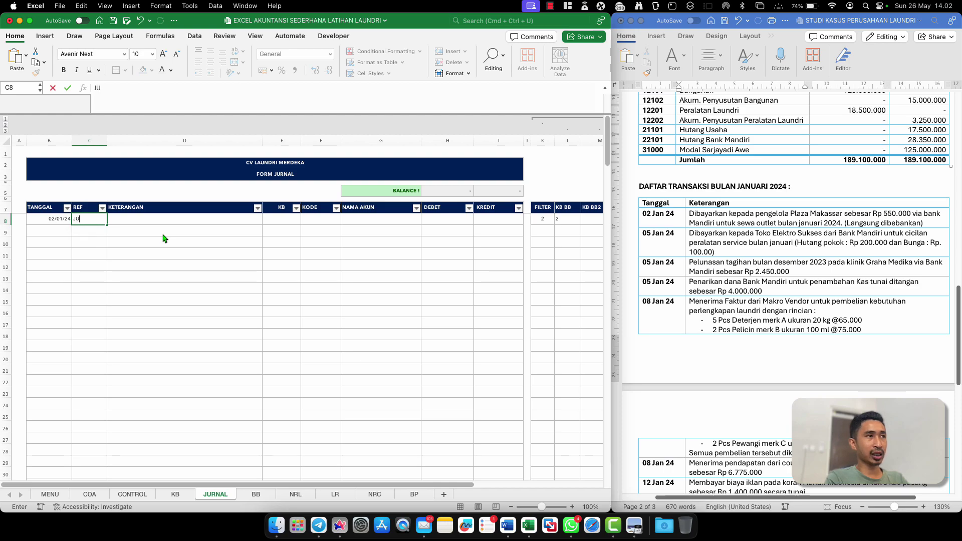
{"action": "key", "text": "BackSpace"}
{"action": "type", "text": "001"}
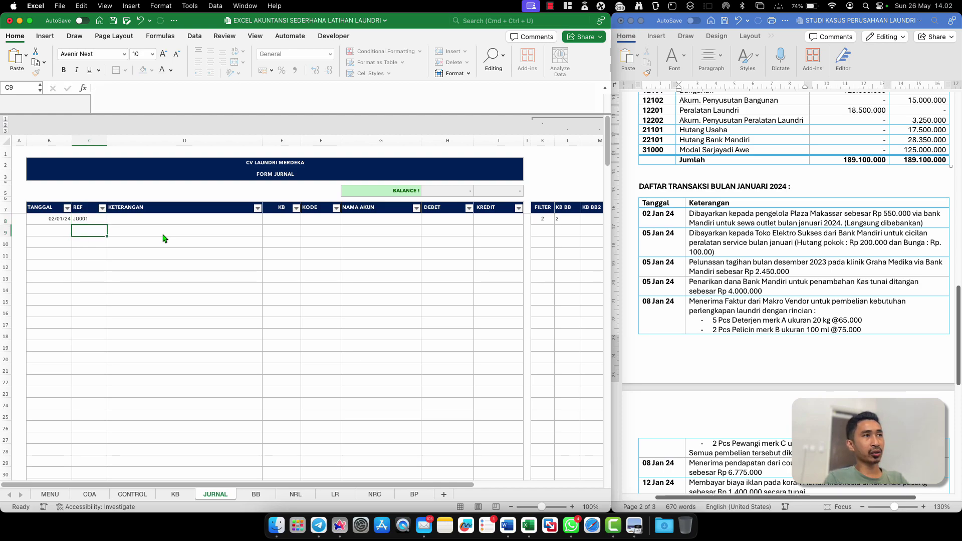
{"action": "key", "text": "Tab"}
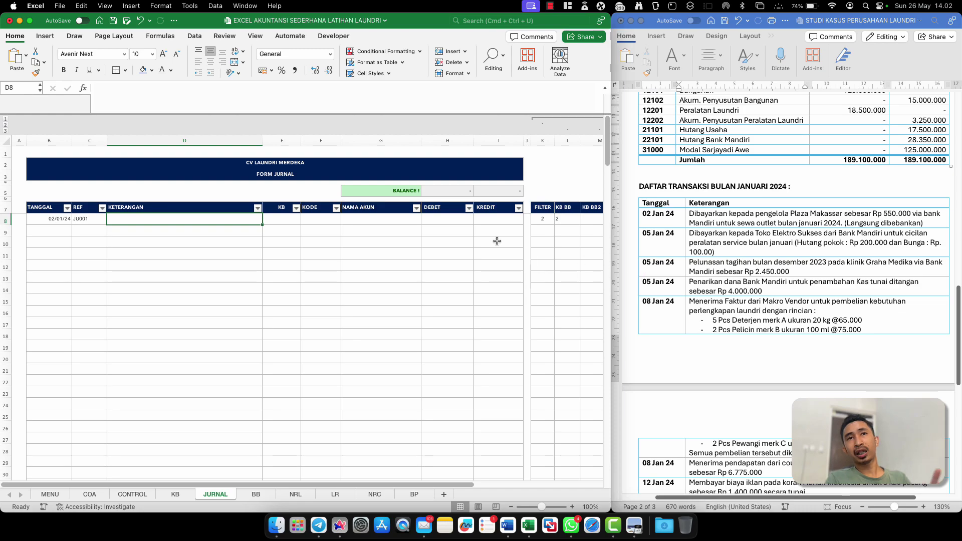
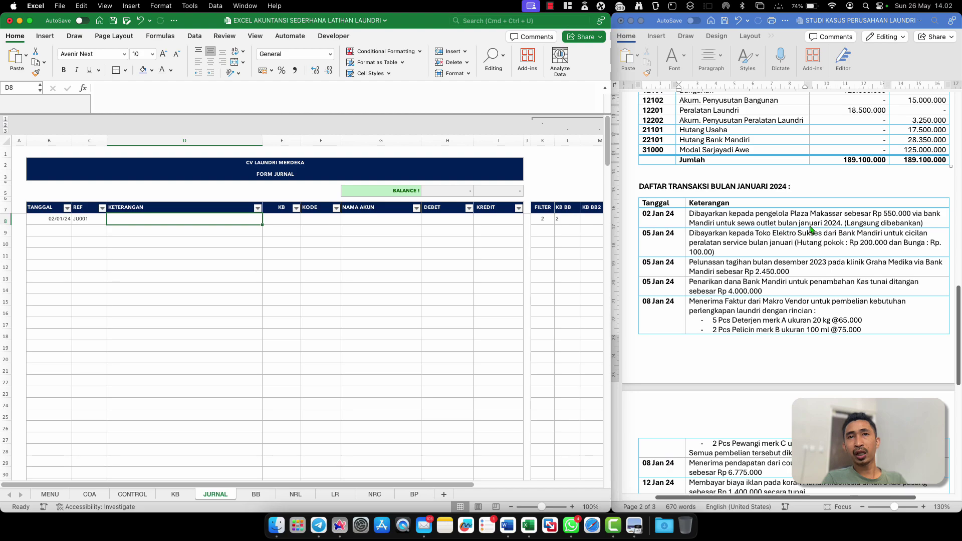
{"action": "type", "text": "BEB"}
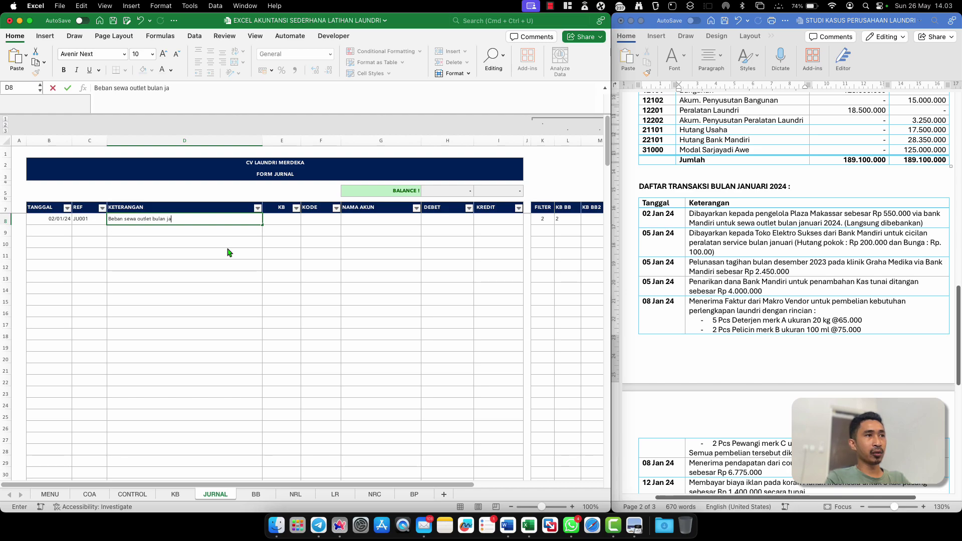
{"action": "type", "text": "ri"}
{"action": "key", "text": "Return"}
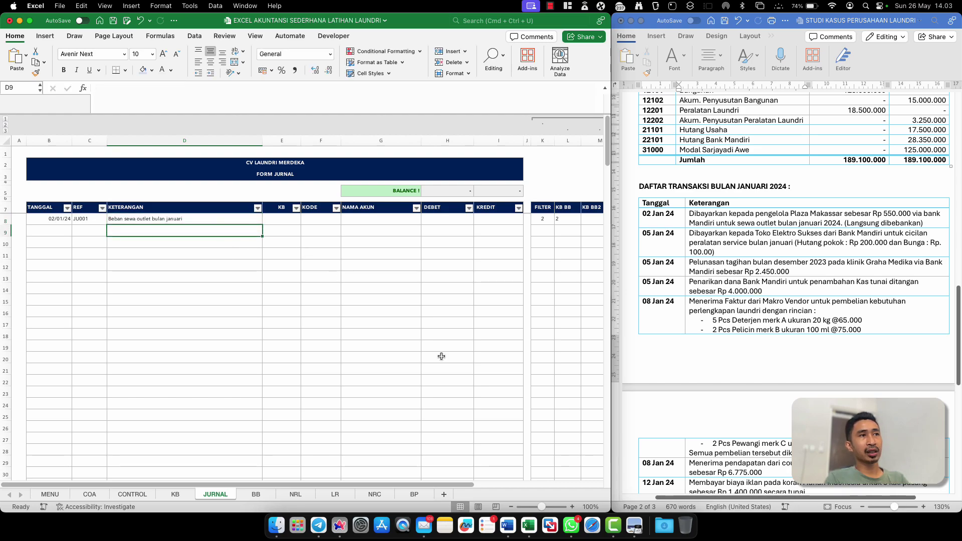
Look through the account codes offered for the KODE cell of the outlet rent entry
{"action": "left_click", "coordinate": [573, 507]}
{"action": "left_click", "coordinate": [573, 507]}
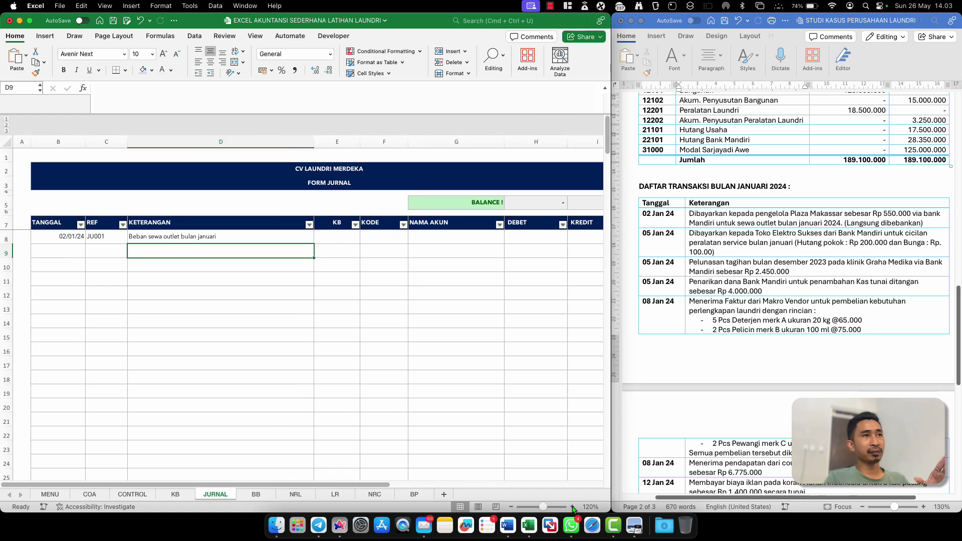
{"action": "left_click", "coordinate": [574, 508]}
{"action": "left_click", "coordinate": [573, 507]}
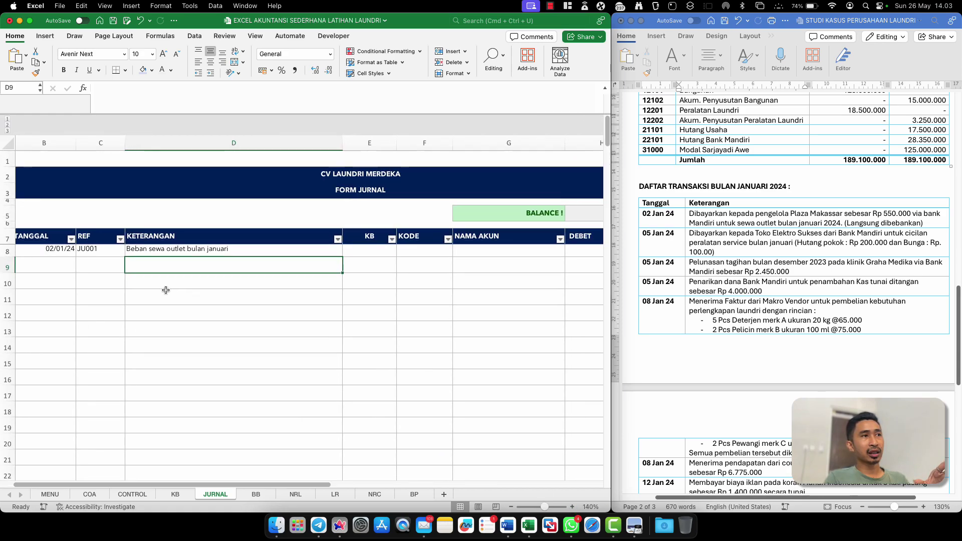
{"action": "left_click_drag", "start_coordinate": [100, 143], "coordinate": [84, 143]}
{"action": "left_click", "coordinate": [389, 251]}
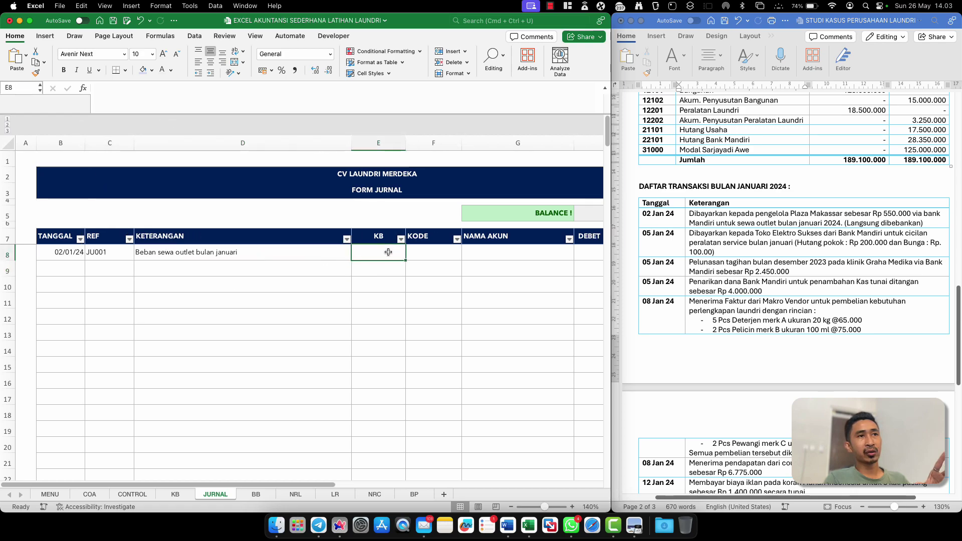
{"action": "scroll", "coordinate": [388, 252], "scroll_direction": "right", "scroll_amount": 3}
{"action": "left_click", "coordinate": [389, 252]}
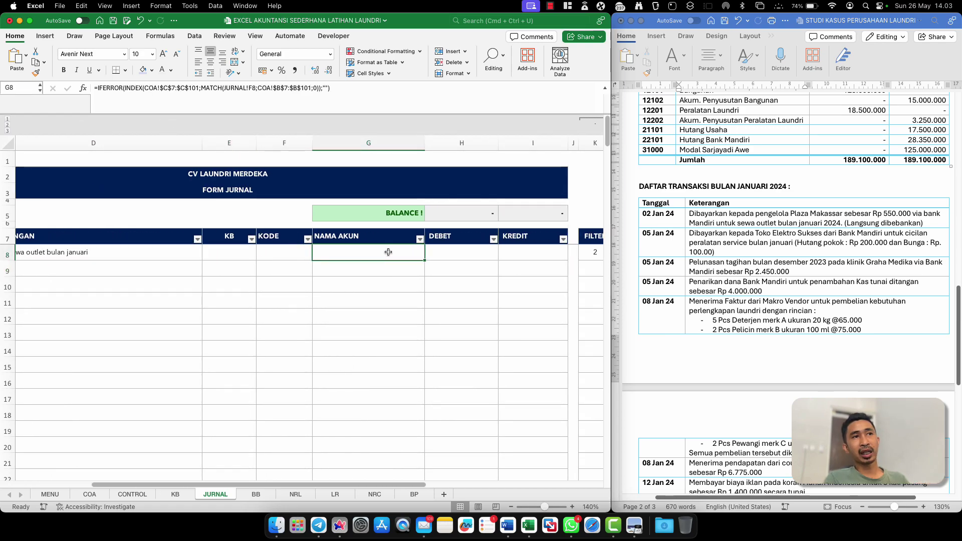
{"action": "left_click", "coordinate": [291, 253]}
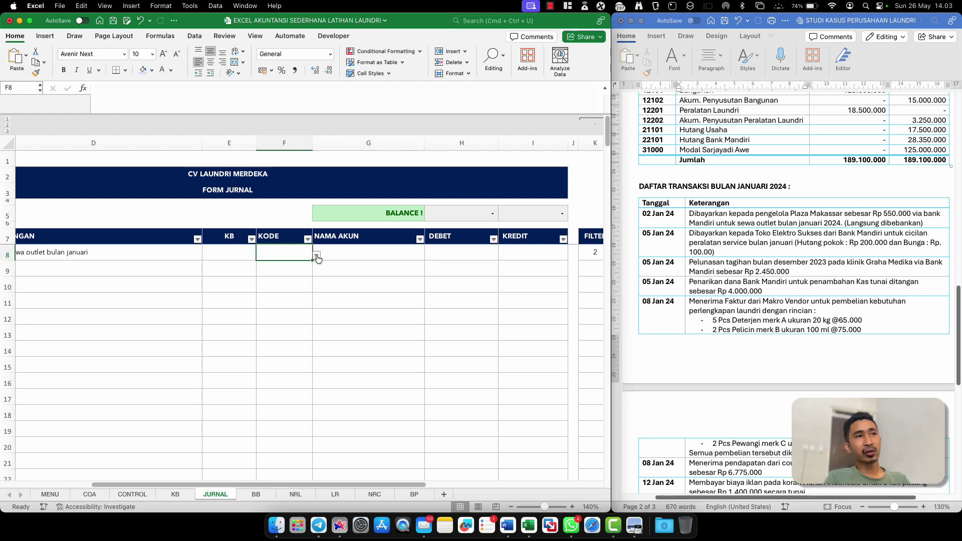
{"action": "left_click", "coordinate": [316, 255]}
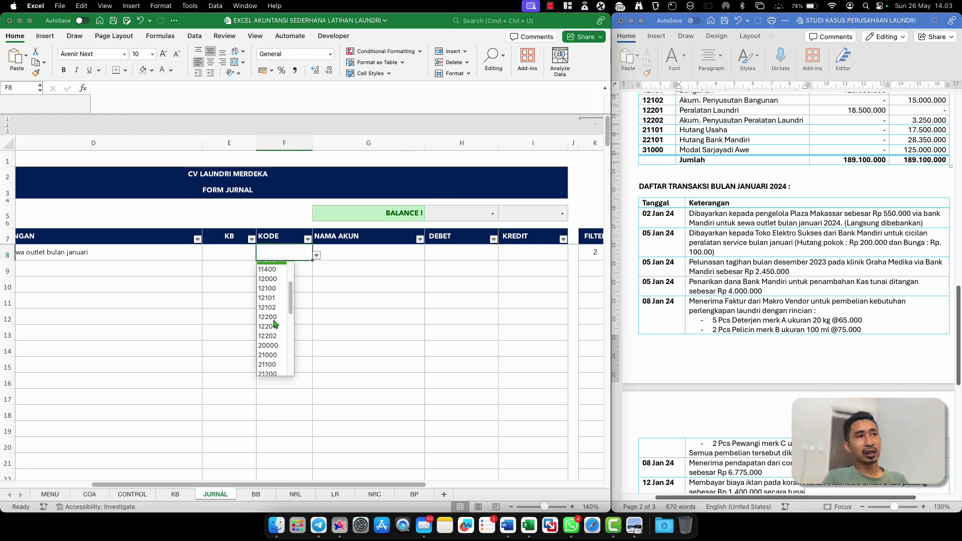
{"action": "scroll", "coordinate": [275, 323], "scroll_direction": "up", "scroll_amount": 4}
{"action": "scroll", "coordinate": [274, 323], "scroll_direction": "up", "scroll_amount": 2}
{"action": "left_click", "coordinate": [315, 256]}
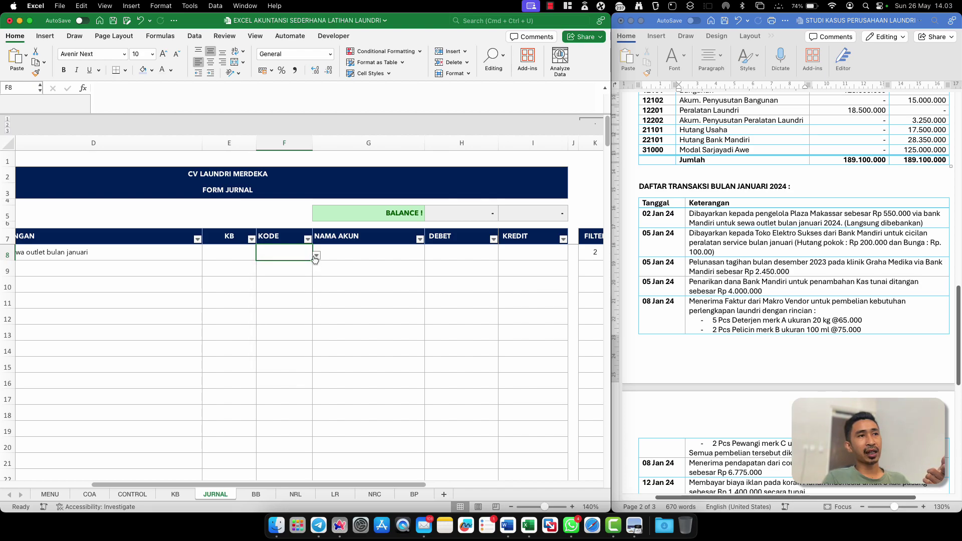
{"action": "left_click", "coordinate": [316, 255]}
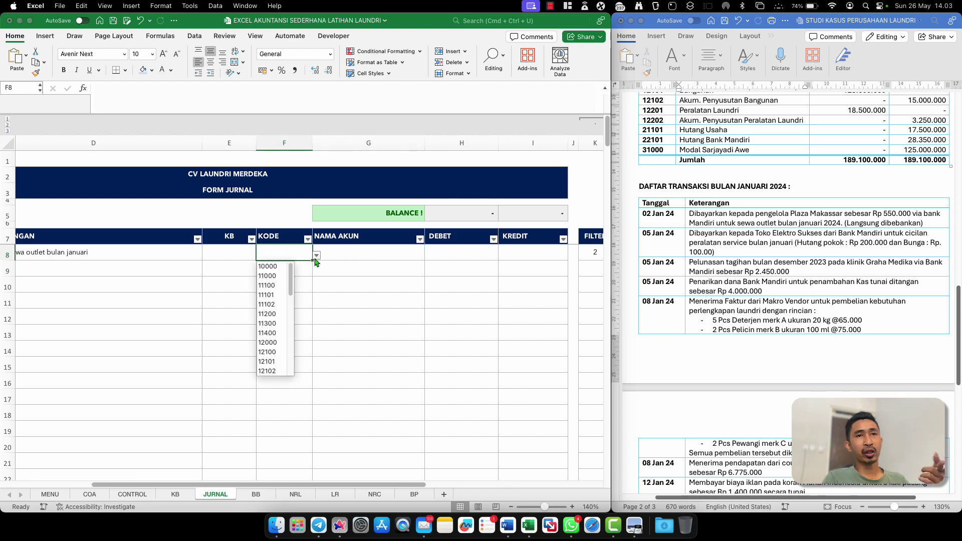
{"action": "left_click", "coordinate": [295, 255]}
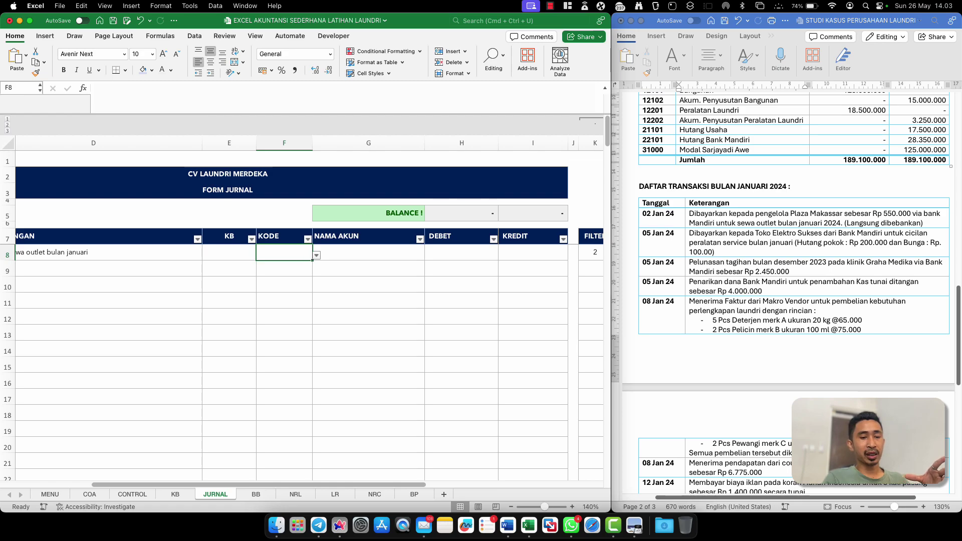
Fill the outlet rent entry's KODE cell with a reference to the Beban Sewa Outlet code, 60102, on the COA sheet
{"action": "type", "text": "="}
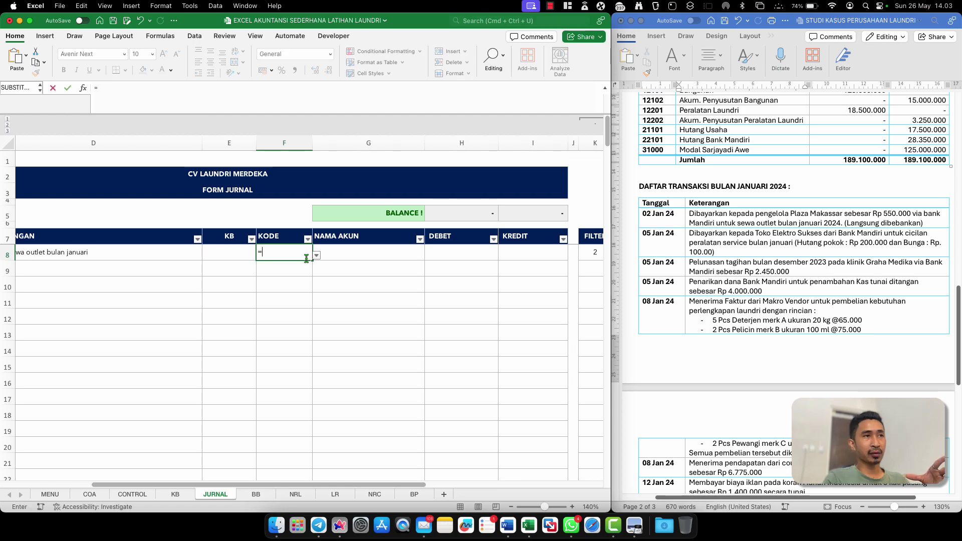
{"action": "left_click", "coordinate": [90, 495]}
{"action": "scroll", "coordinate": [90, 355], "scroll_direction": "down", "scroll_amount": 4}
{"action": "scroll", "coordinate": [90, 355], "scroll_direction": "down", "scroll_amount": 6}
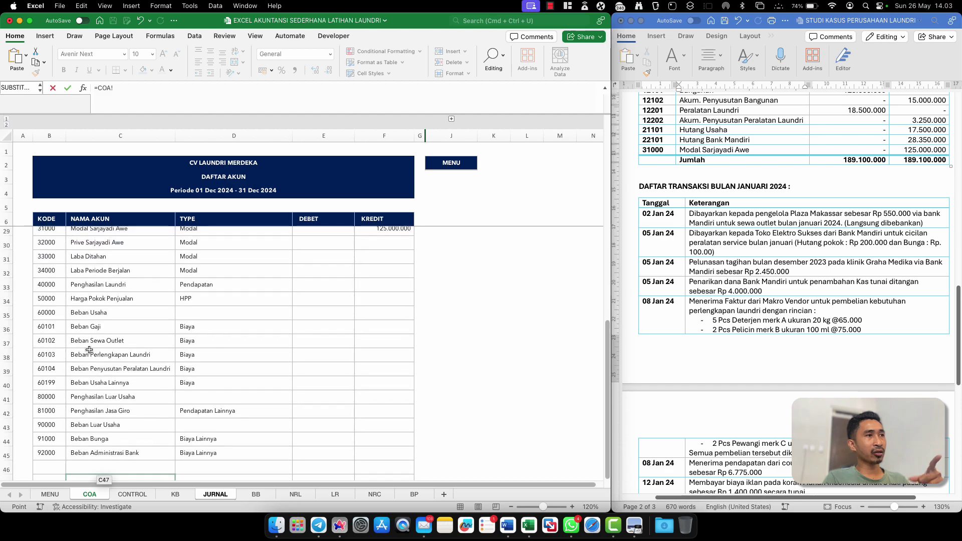
{"action": "left_click", "coordinate": [47, 344]}
{"action": "key", "text": "Return"}
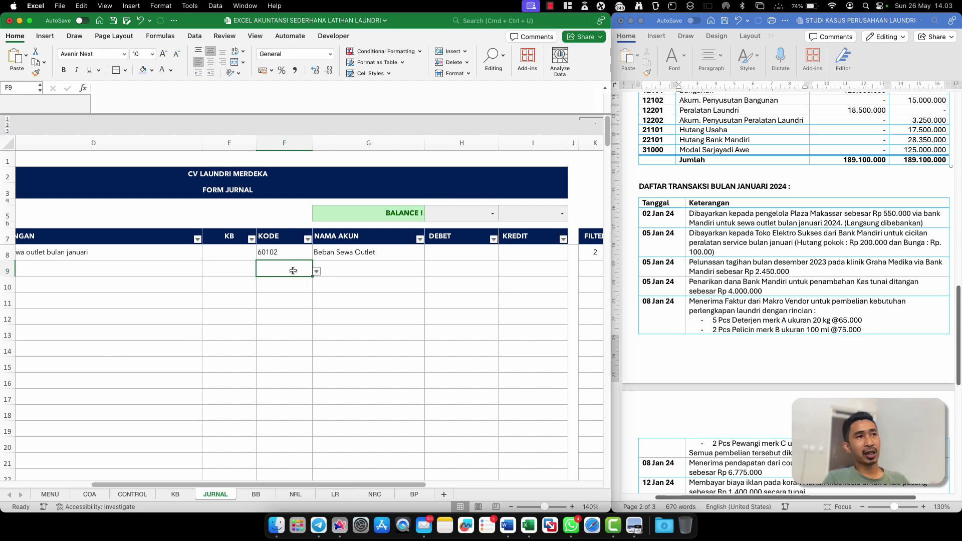
Set the account code of the second journal line to 11102 for Bank Mandiri
{"action": "left_click", "coordinate": [316, 272]}
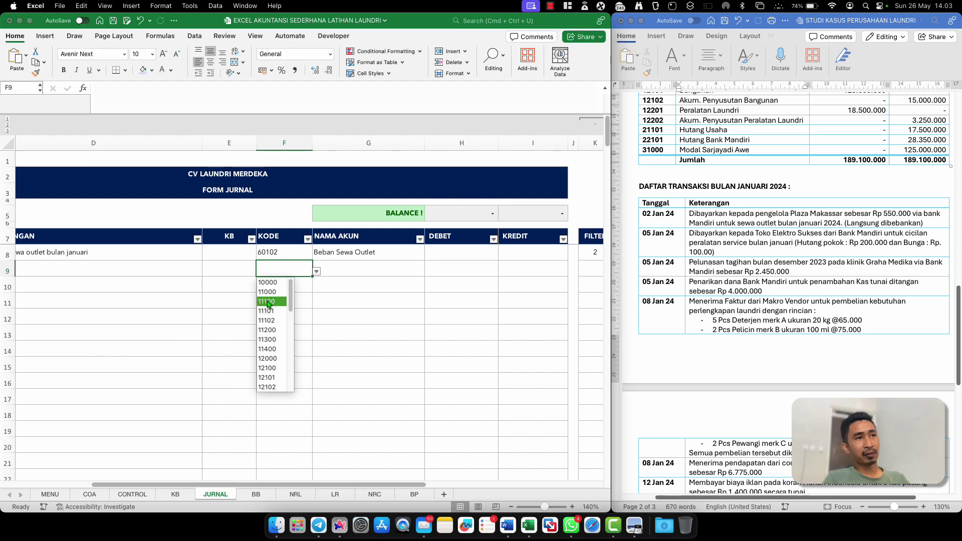
{"action": "left_click", "coordinate": [269, 331]}
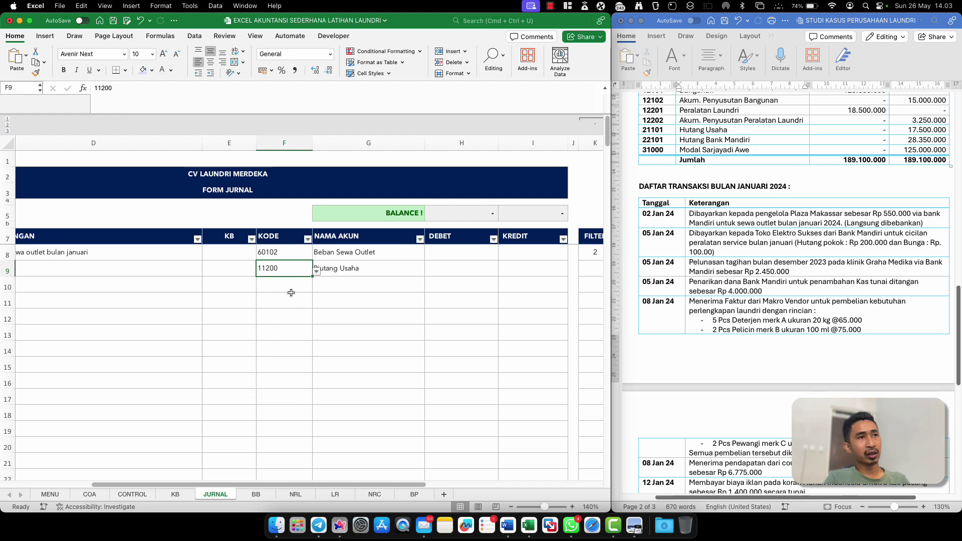
{"action": "left_click", "coordinate": [316, 271]}
{"action": "left_click", "coordinate": [273, 312]}
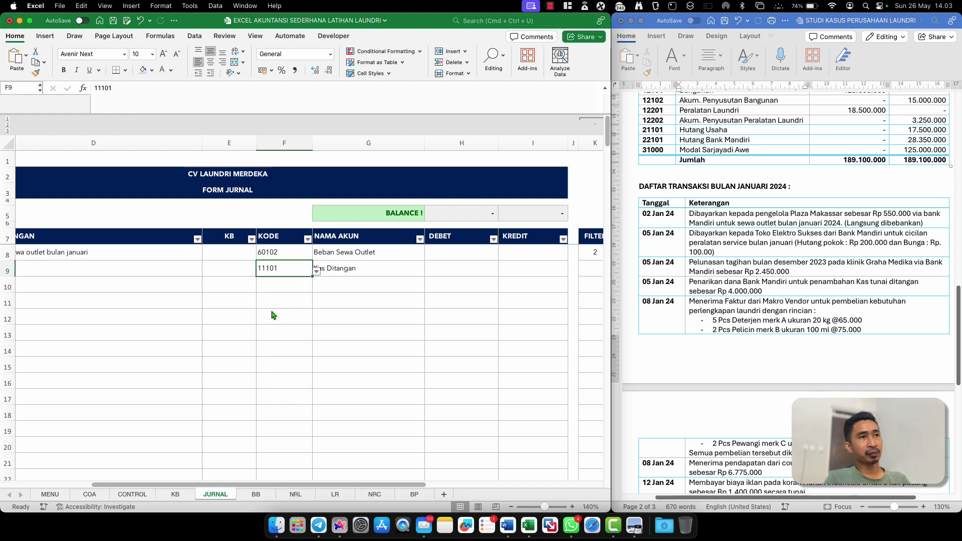
{"action": "left_click", "coordinate": [318, 272]}
{"action": "left_click", "coordinate": [275, 321]}
Enter a debit of 550.000 on the Beban Sewa Outlet line
{"action": "left_click", "coordinate": [452, 254]}
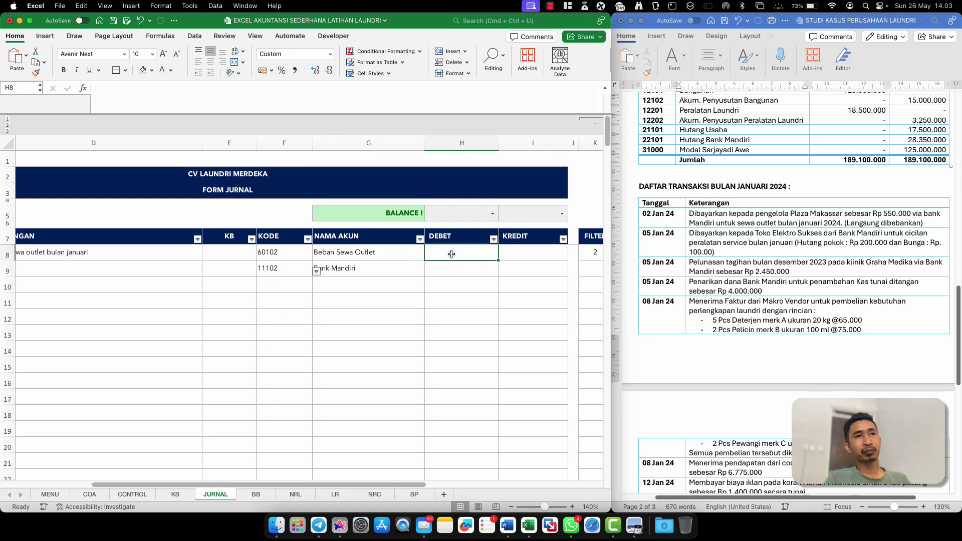
{"action": "type", "text": "550.000"}
{"action": "key", "text": "Return"}
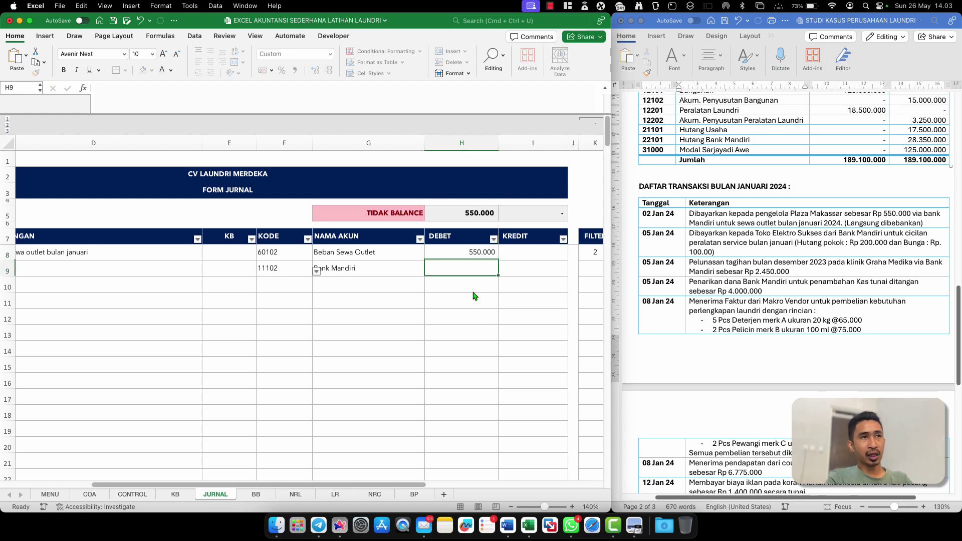
Fill the Bank Mandiri line's KREDIT cell with the formula =H8, linking it to the rent debit
{"action": "left_click", "coordinate": [529, 272]}
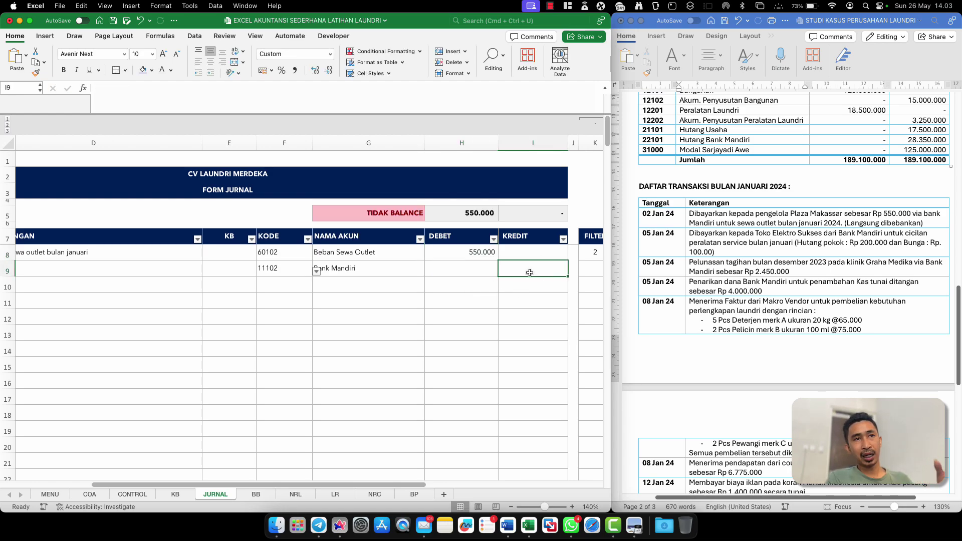
{"action": "type", "text": "550000"}
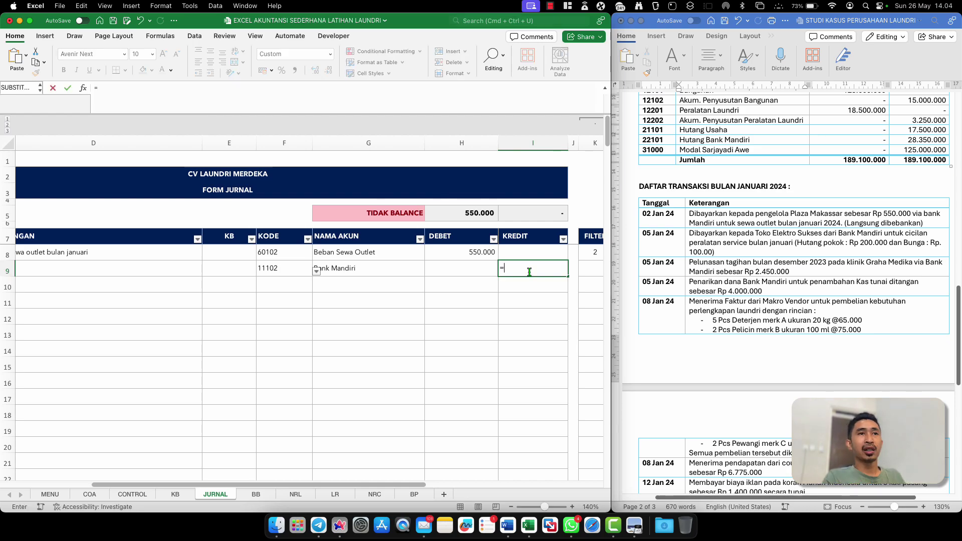
{"action": "key", "text": "Return"}
{"action": "left_click", "coordinate": [542, 271]}
{"action": "left_click", "coordinate": [469, 249]}
{"action": "left_click", "coordinate": [508, 263]}
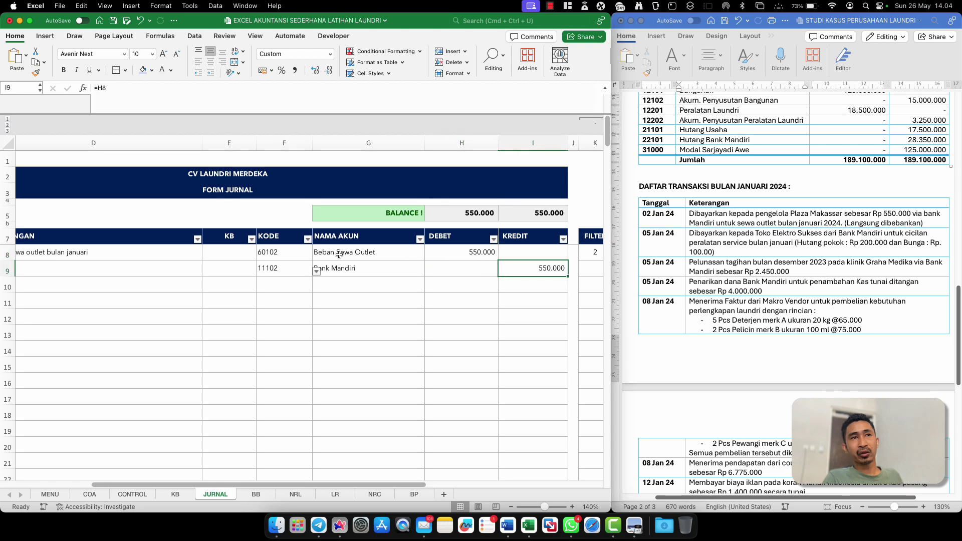
Copy the date, reference and description from the Beban Sewa Outlet line to the Bank Mandiri line in row 9
{"action": "left_click", "coordinate": [127, 259]}
{"action": "scroll", "coordinate": [127, 260], "scroll_direction": "left", "scroll_amount": 5}
{"action": "left_click", "coordinate": [56, 256]}
{"action": "key", "text": "shift+Right"}
{"action": "key", "text": "shift+Right"}
{"action": "key", "text": "cmd+c"}
{"action": "left_click", "coordinate": [44, 272]}
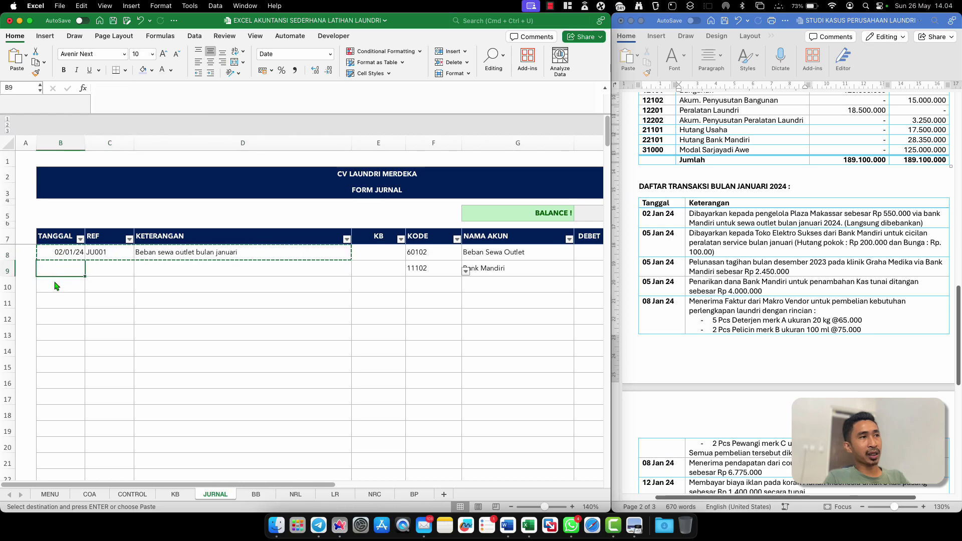
{"action": "right_click", "coordinate": [48, 284]}
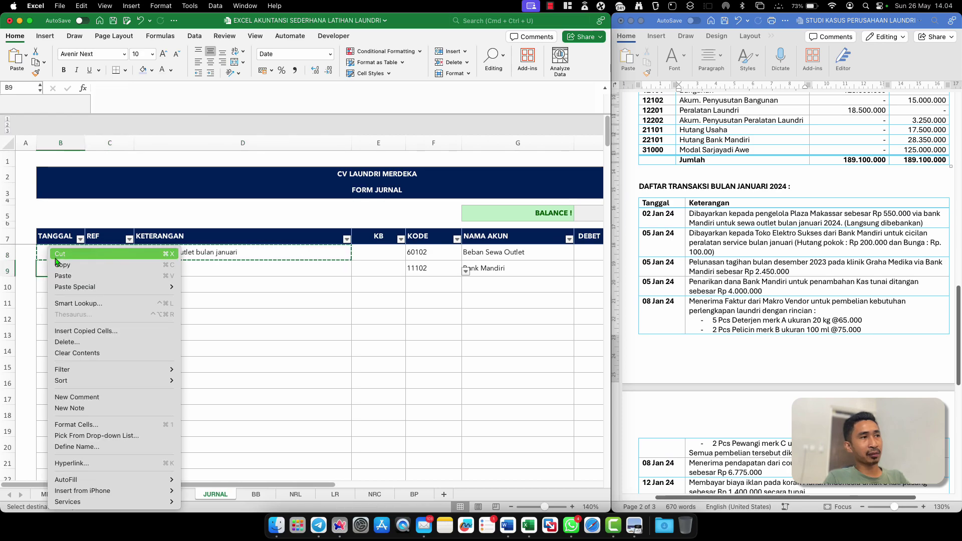
{"action": "left_click", "coordinate": [82, 279]}
{"action": "left_click", "coordinate": [181, 318]}
{"action": "key", "text": "Escape"}
{"action": "left_click", "coordinate": [273, 298]}
Enter the date 5/01/24 in the TANGGAL cell of row 11, leaving row 10 blank as a separator
{"action": "scroll", "coordinate": [273, 298], "scroll_direction": "right", "scroll_amount": 2}
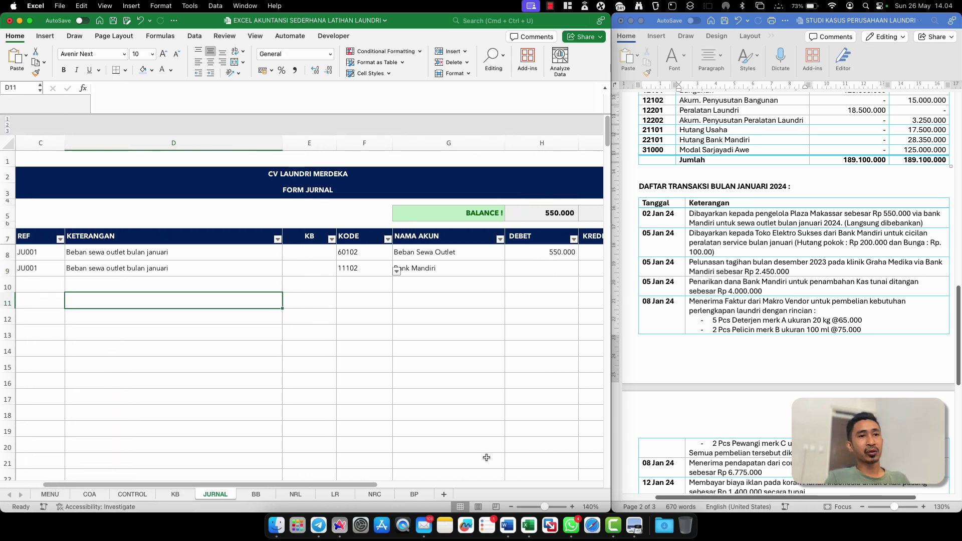
{"action": "scroll", "coordinate": [254, 383], "scroll_direction": "left", "scroll_amount": 2}
{"action": "left_click", "coordinate": [67, 295]}
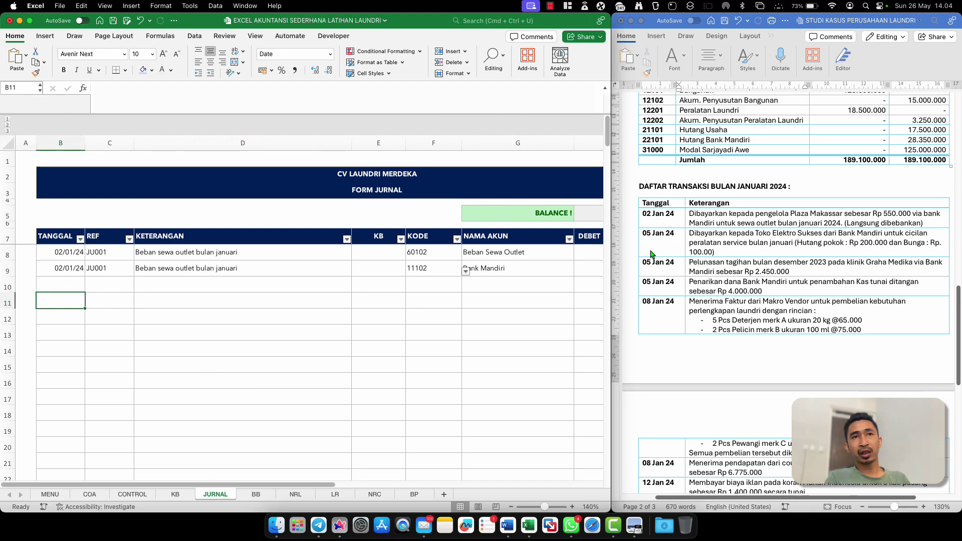
{"action": "type", "text": "5/01/24"}
{"action": "key", "text": "Return"}
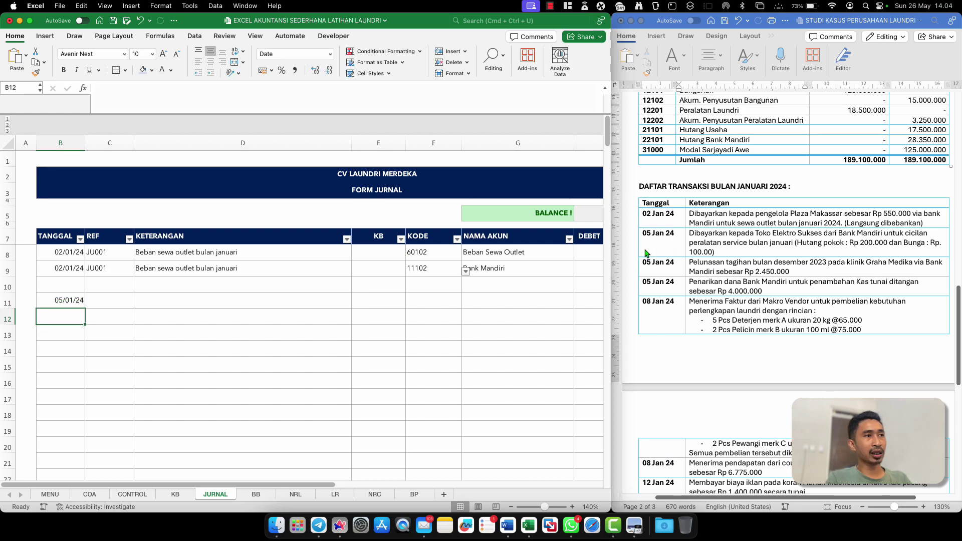
Enter the reference JU002 in the REF cell of row 11
{"action": "left_click", "coordinate": [91, 304]}
{"action": "type", "text": "JU"}
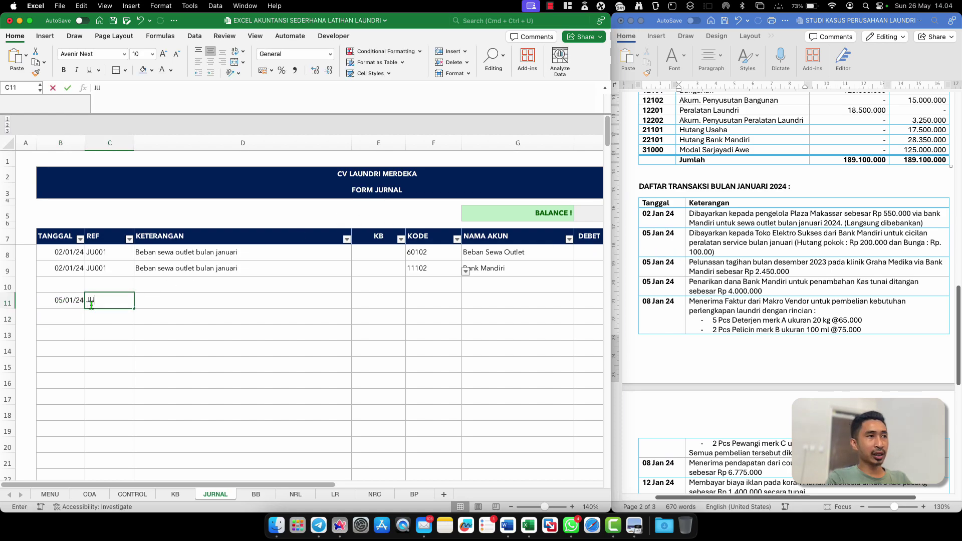
{"action": "type", "text": "002"}
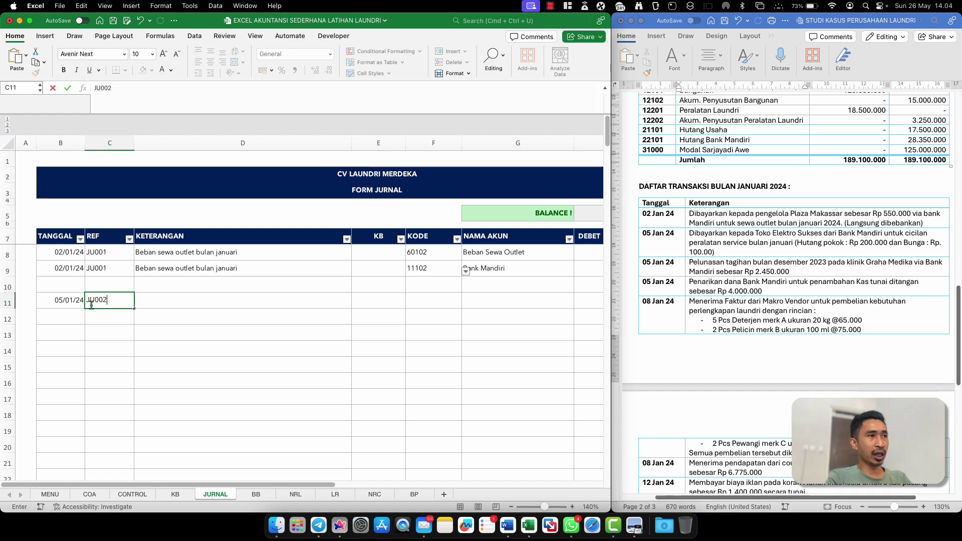
{"action": "key", "text": "Tab"}
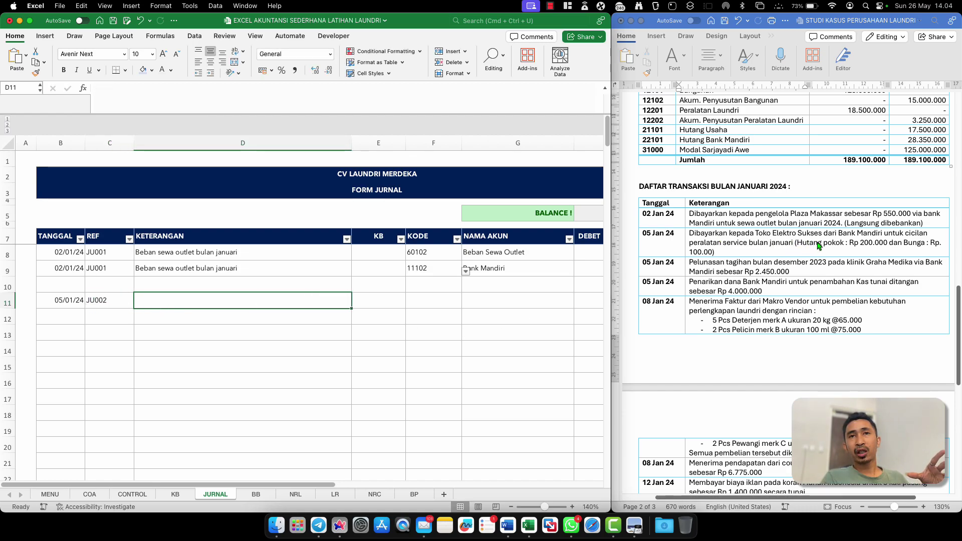
Enter the description "Pembayaran Hutang" in row 11 for the 05 Jan instalment to Toko Elektro Sukses
{"action": "left_click", "coordinate": [728, 245]}
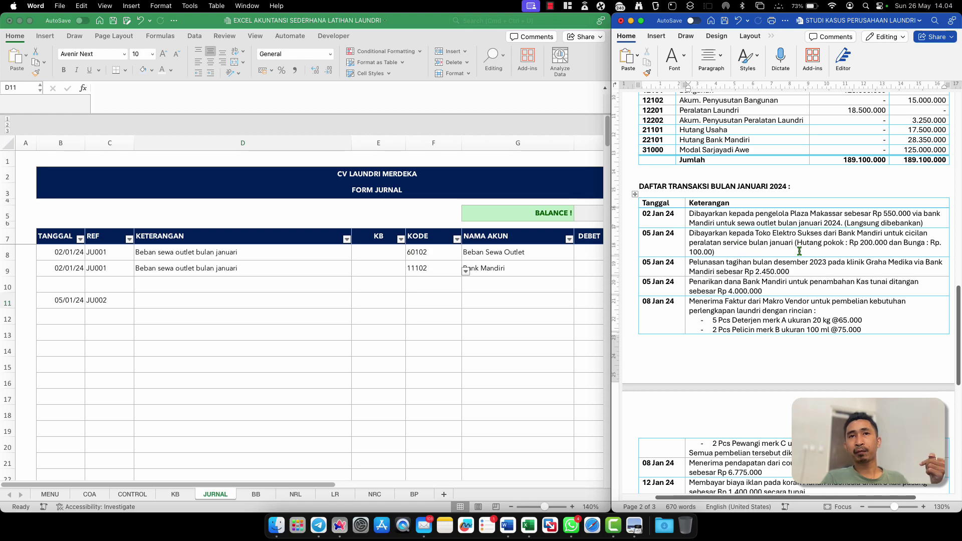
{"action": "left_click", "coordinate": [825, 244]}
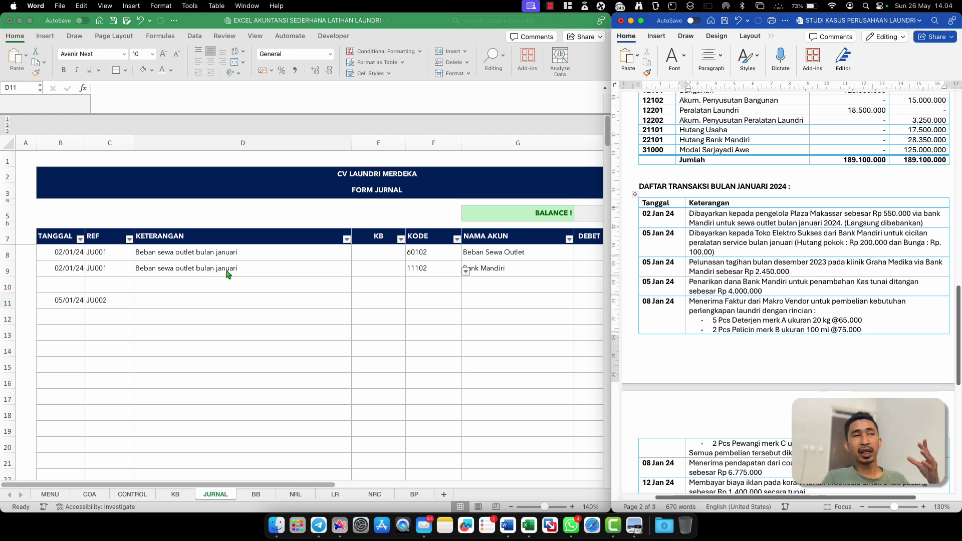
{"action": "left_click", "coordinate": [156, 297]}
{"action": "double_click", "coordinate": [156, 297]}
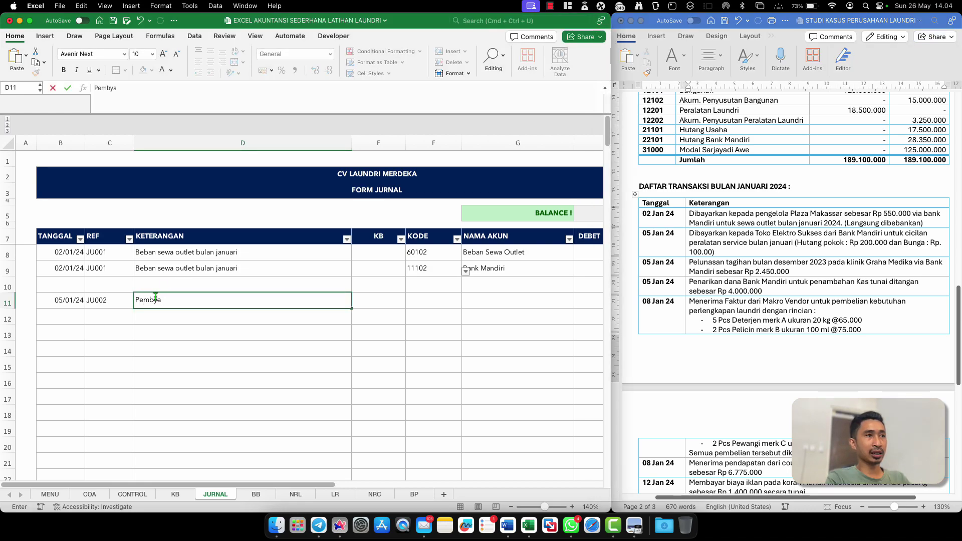
{"action": "type", "text": "Pembayaran Hutang"}
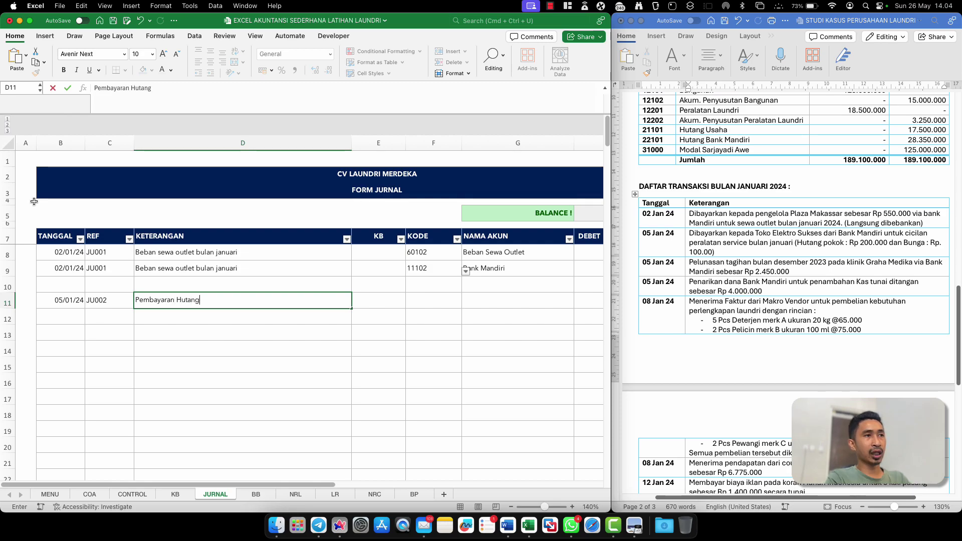
{"action": "key", "text": "Return"}
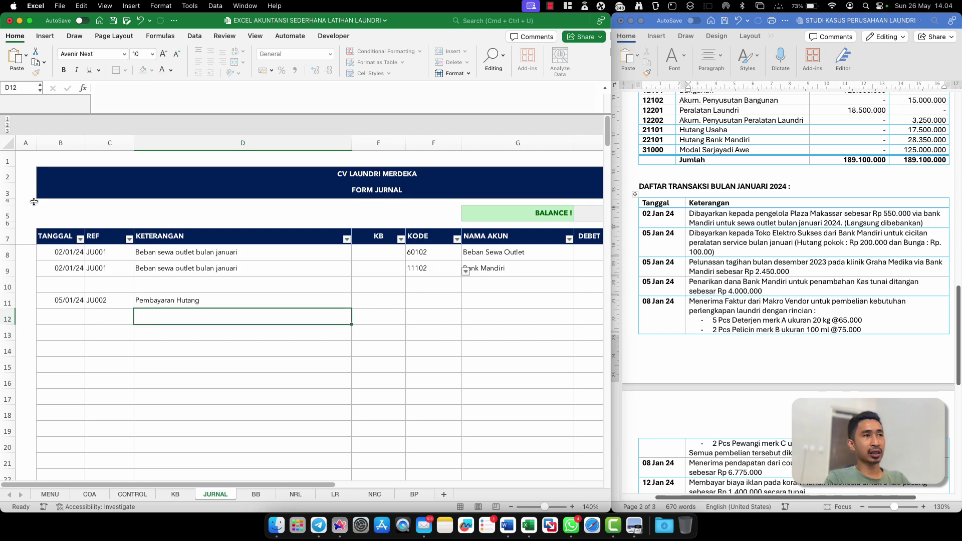
Link the KODE cell of row 11 to the Hutang Usaha code 21100 on the COA sheet
{"action": "left_click", "coordinate": [423, 301]}
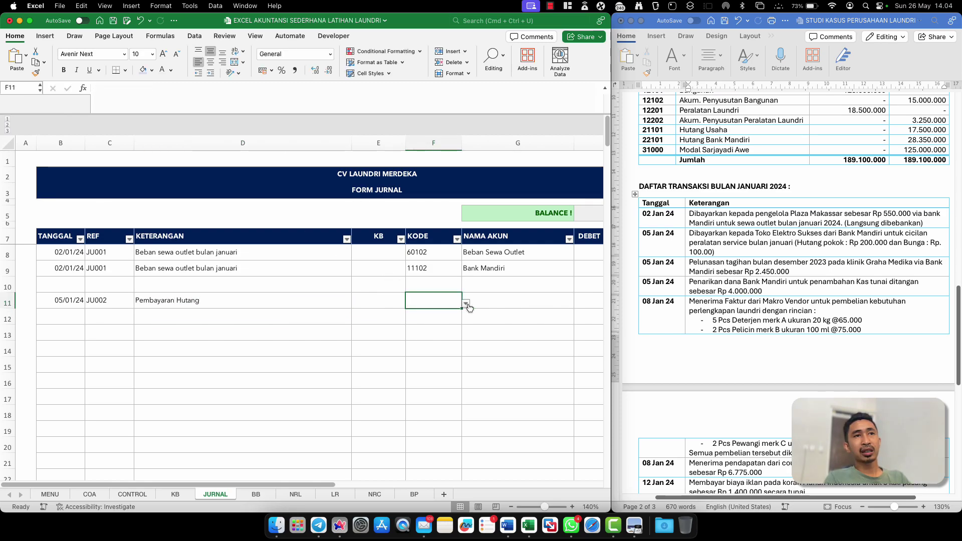
{"action": "type", "text": "="}
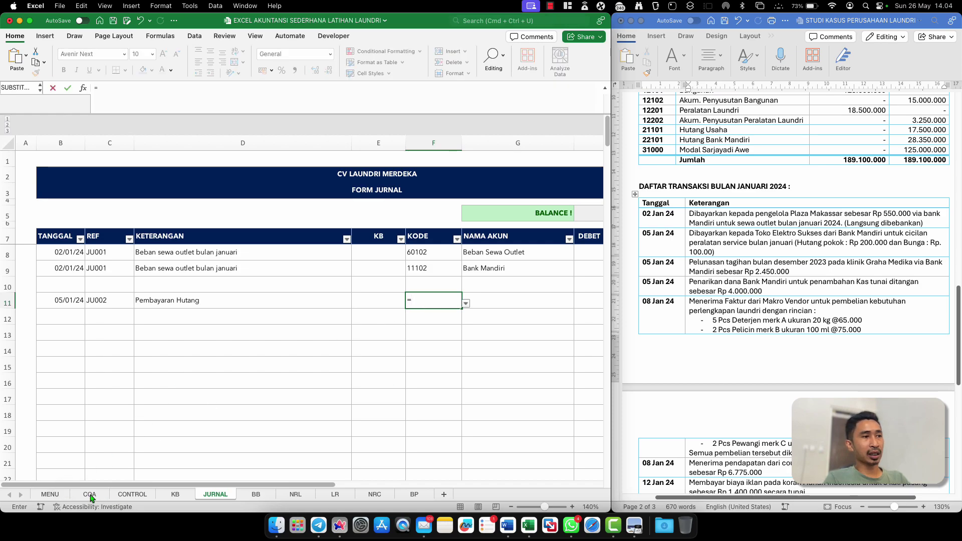
{"action": "left_click", "coordinate": [91, 495]}
{"action": "scroll", "coordinate": [107, 275], "scroll_direction": "up", "scroll_amount": 5}
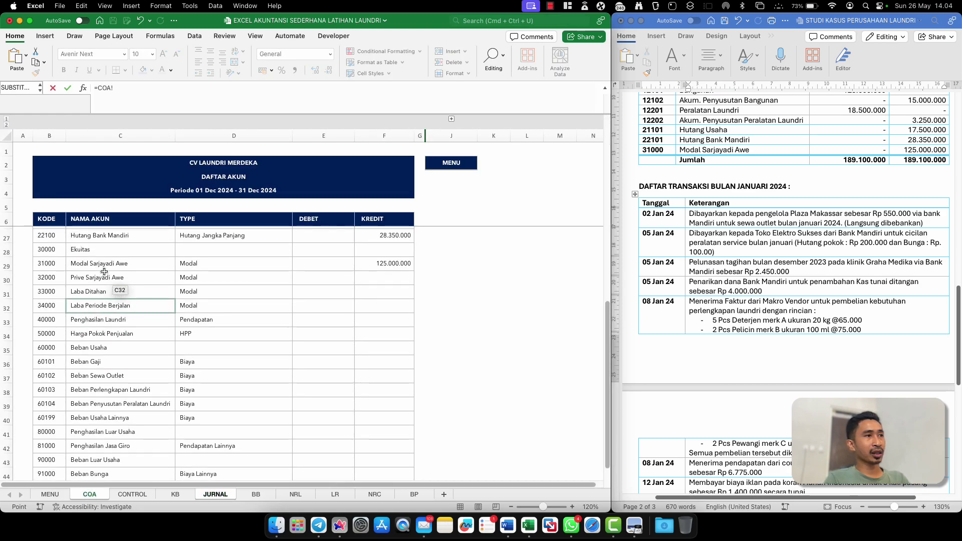
{"action": "scroll", "coordinate": [104, 271], "scroll_direction": "up", "scroll_amount": 1}
{"action": "left_click", "coordinate": [45, 246]}
{"action": "key", "text": "Return"}
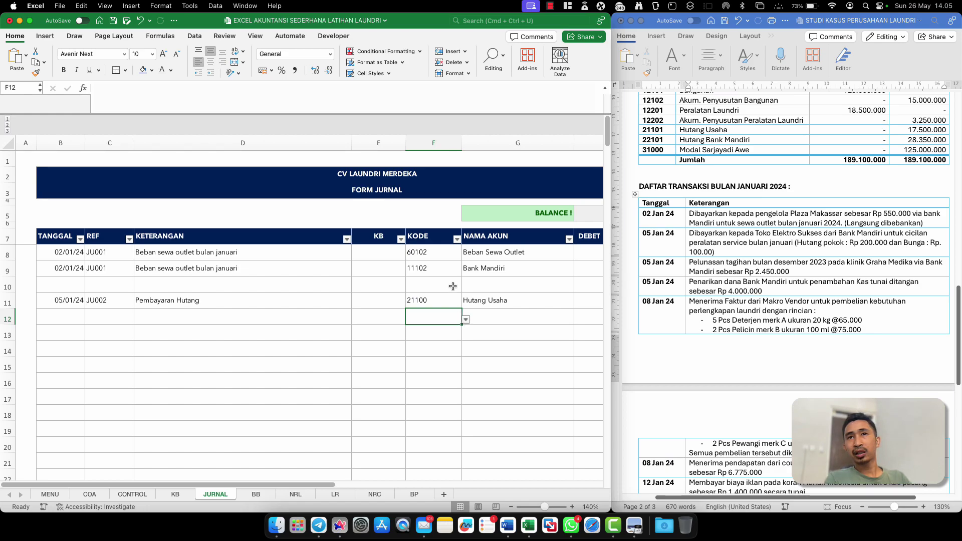
Copy the Bank Mandiri code 11102 from row 9 into the KODE cell of row 13
{"action": "left_click", "coordinate": [441, 268]}
{"action": "key", "text": "super+c"}
{"action": "key", "text": "Down"}
{"action": "key", "text": "Down"}
{"action": "key", "text": "Down"}
{"action": "key", "text": "Down"}
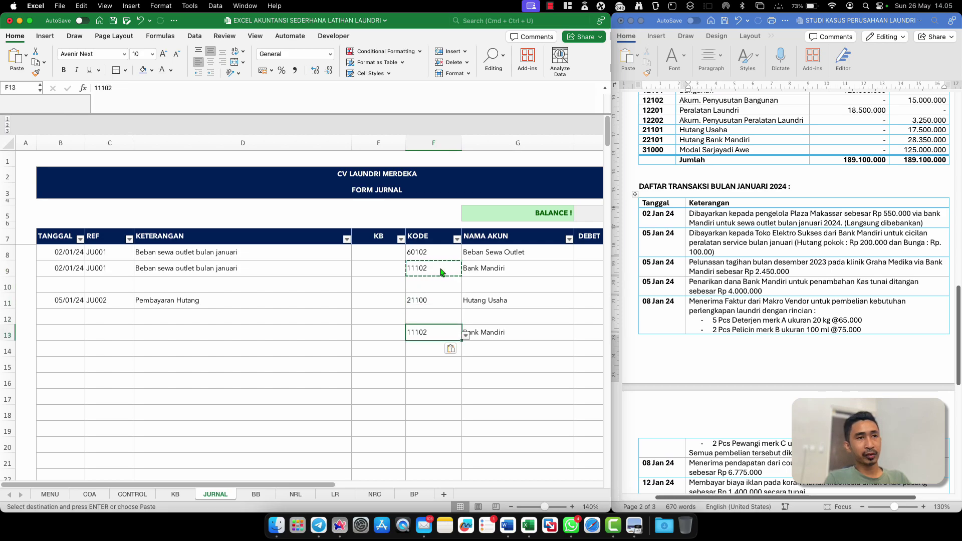
{"action": "left_click", "coordinate": [436, 307]}
{"action": "key", "text": "Escape"}
Fill the KODE cell of row 12 with the formula =COA!B44, linking it to the Beban Bunga code 91000
{"action": "left_click", "coordinate": [448, 316]}
{"action": "left_click", "coordinate": [441, 301]}
{"action": "left_click", "coordinate": [426, 319]}
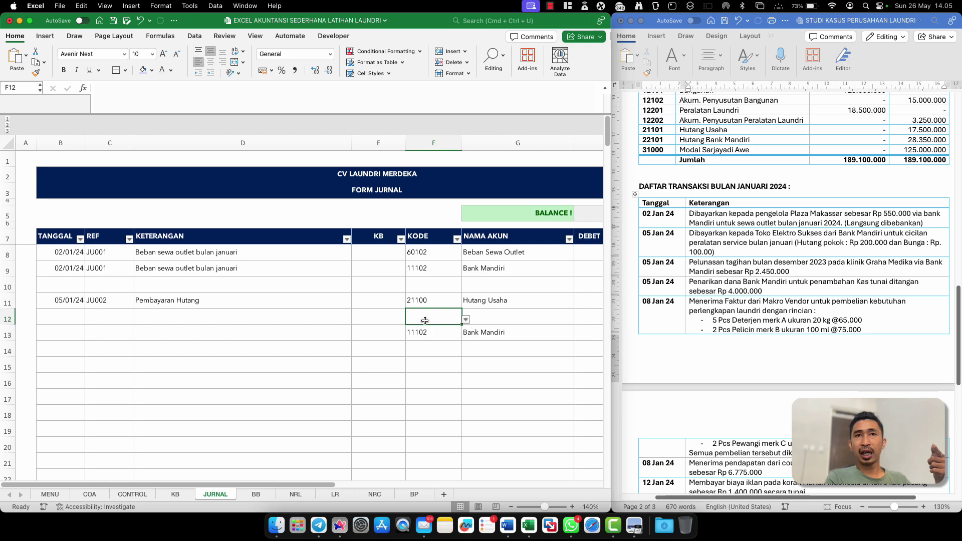
{"action": "type", "text": "="}
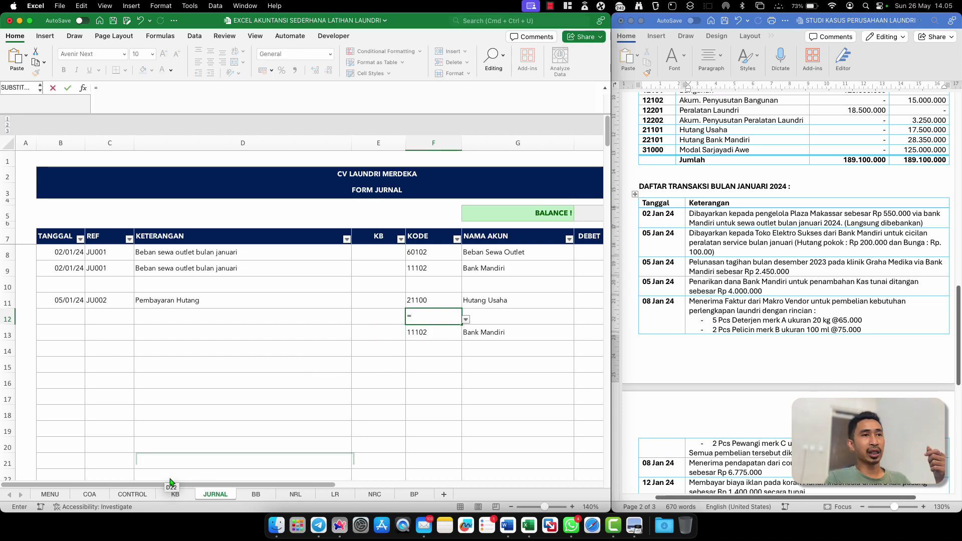
{"action": "left_click", "coordinate": [93, 498]}
{"action": "scroll", "coordinate": [135, 344], "scroll_direction": "down", "scroll_amount": 5}
{"action": "scroll", "coordinate": [102, 344], "scroll_direction": "down", "scroll_amount": 2}
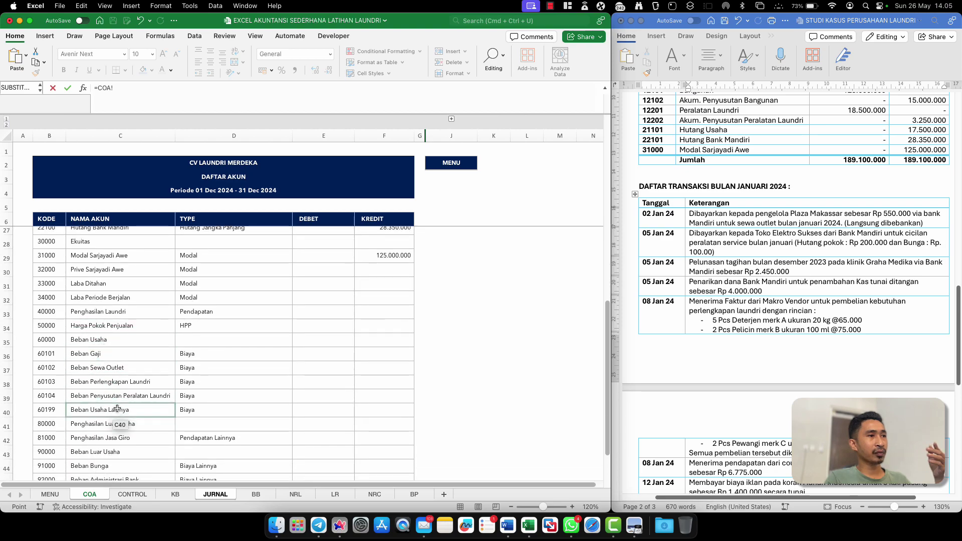
{"action": "scroll", "coordinate": [113, 425], "scroll_direction": "down", "scroll_amount": 3}
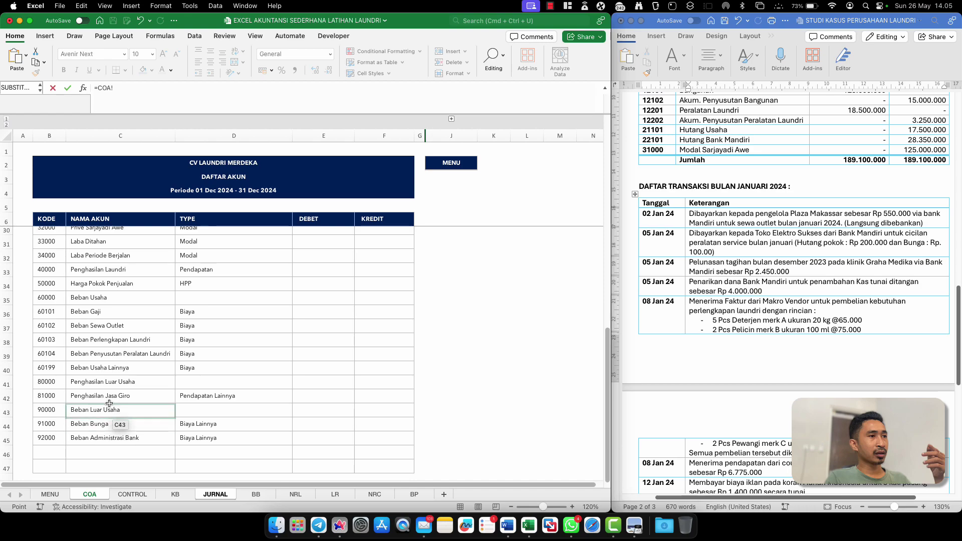
{"action": "left_click", "coordinate": [56, 428]}
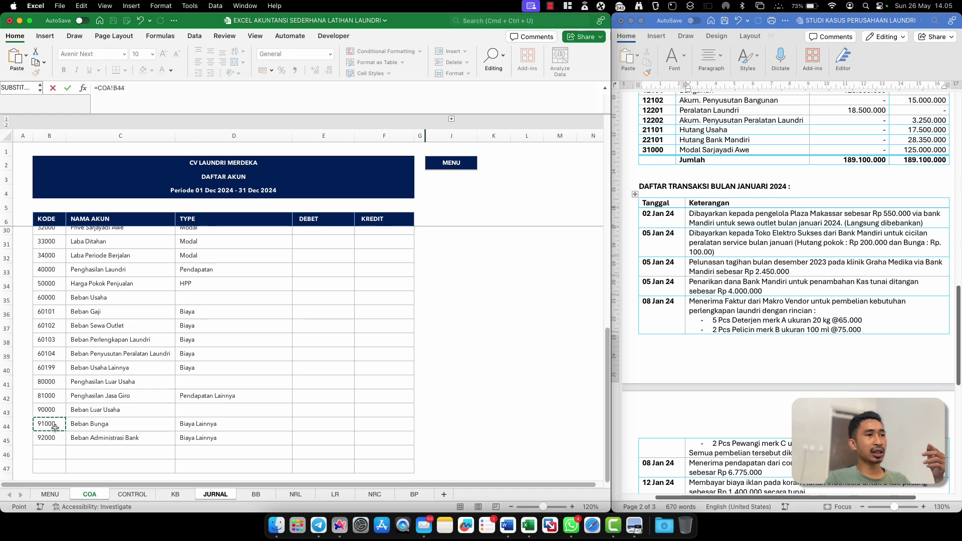
{"action": "key", "text": "Return"}
Enter debits of 200.000 on the Hutang Usaha line and 100.000 on the Beban Bunga line
{"action": "left_click", "coordinate": [528, 327]}
{"action": "left_click", "coordinate": [530, 301]}
{"action": "scroll", "coordinate": [537, 300], "scroll_direction": "right", "scroll_amount": 3}
{"action": "left_click", "coordinate": [547, 303]}
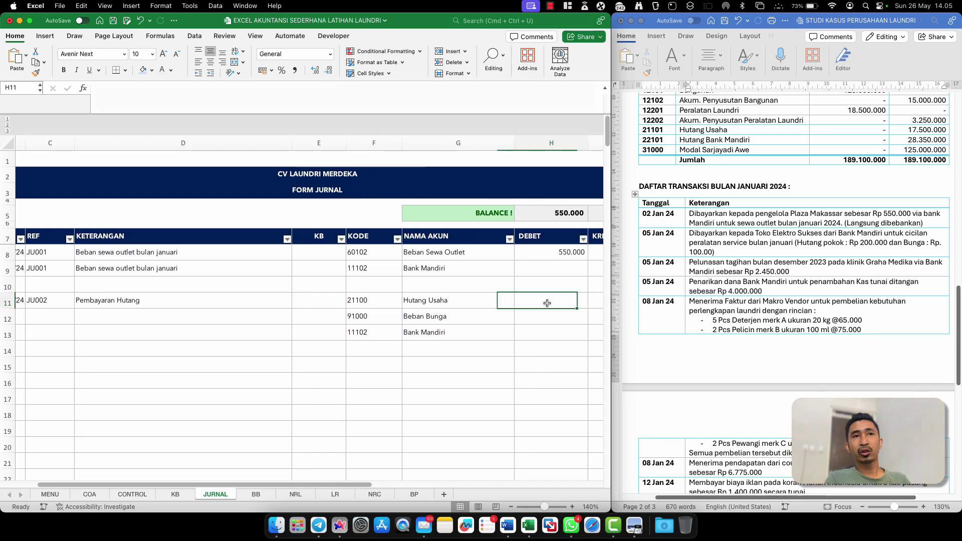
{"action": "scroll", "coordinate": [548, 303], "scroll_direction": "right", "scroll_amount": 3}
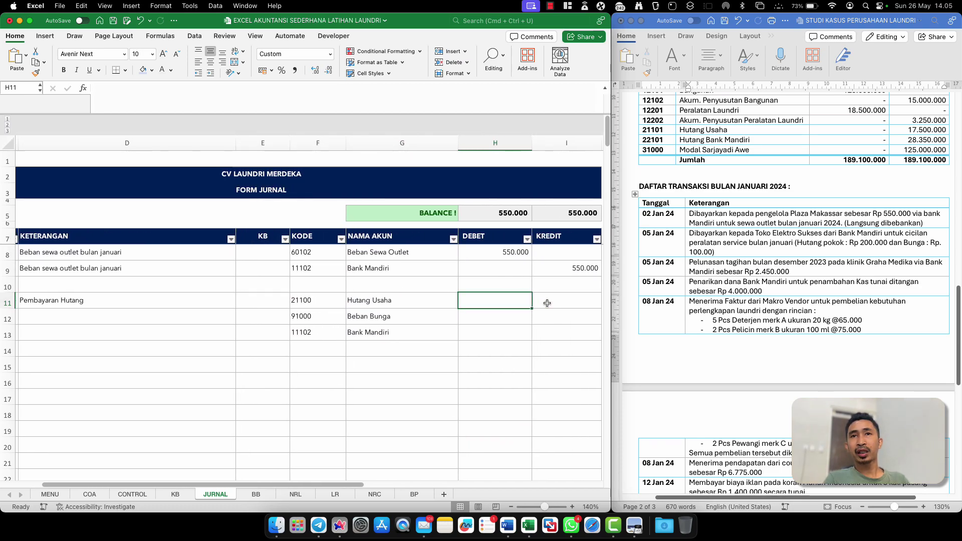
{"action": "type", "text": "200"}
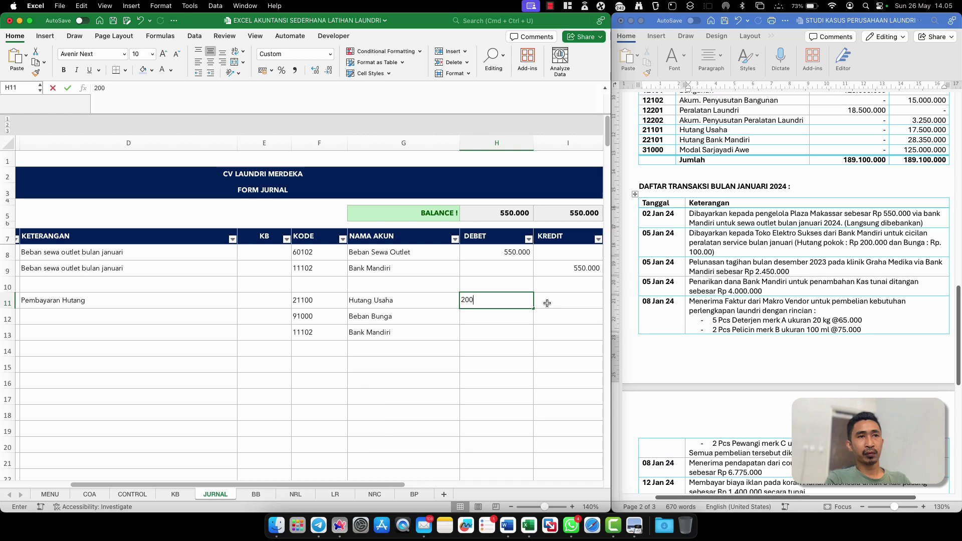
{"action": "type", "text": ".000"}
{"action": "key", "text": "Return"}
{"action": "type", "text": "100000"}
{"action": "key", "text": "Return"}
Enter a credit of 300.000 on the Bank Mandiri line in row 13
{"action": "key", "text": "Right"}
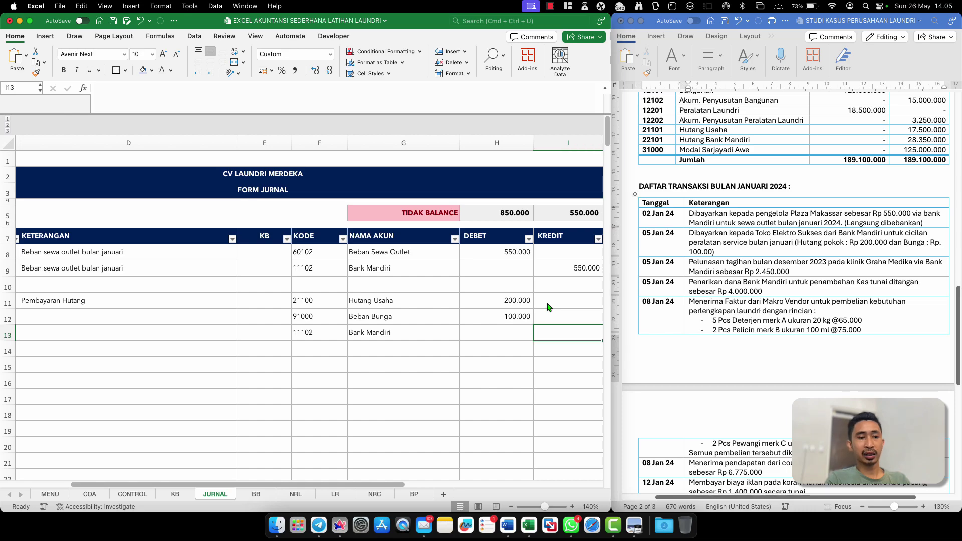
{"action": "type", "text": "300000"}
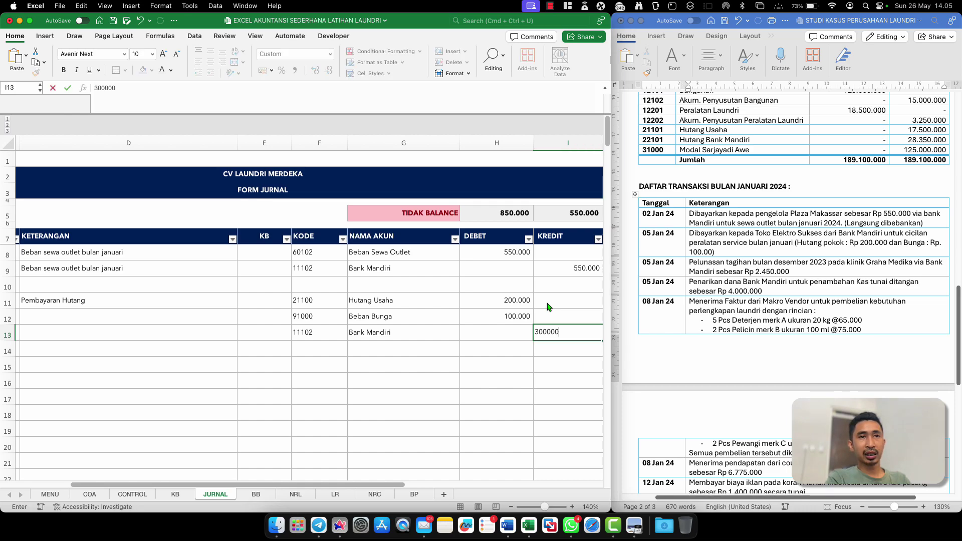
{"action": "key", "text": "Return"}
Copy the date and reference from row 11 to the Beban Bunga and Bank Mandiri lines in rows 12 and 13
{"action": "left_click", "coordinate": [468, 321]}
{"action": "scroll", "coordinate": [469, 320], "scroll_direction": "left", "scroll_amount": 4}
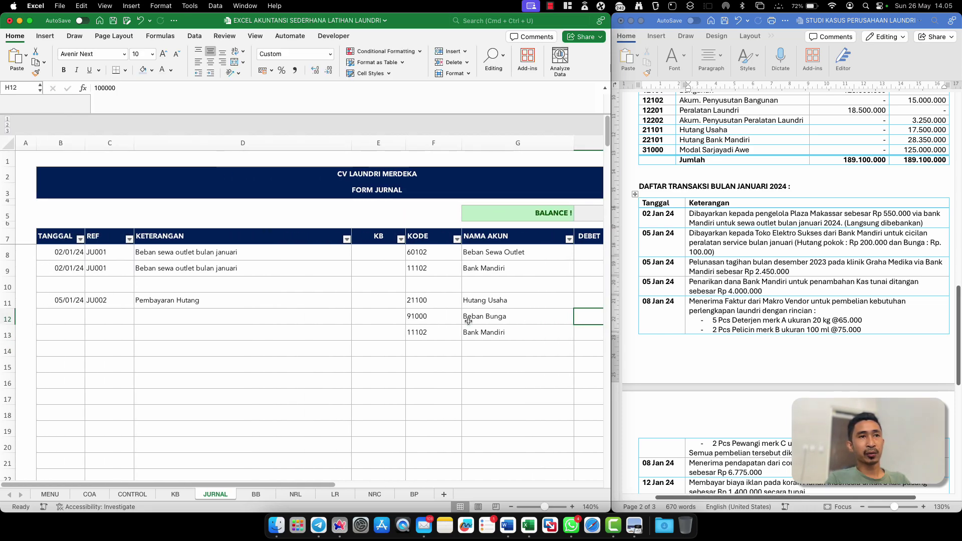
{"action": "left_click", "coordinate": [62, 318]}
{"action": "key", "text": "Up"}
{"action": "key", "text": "shift+Right"}
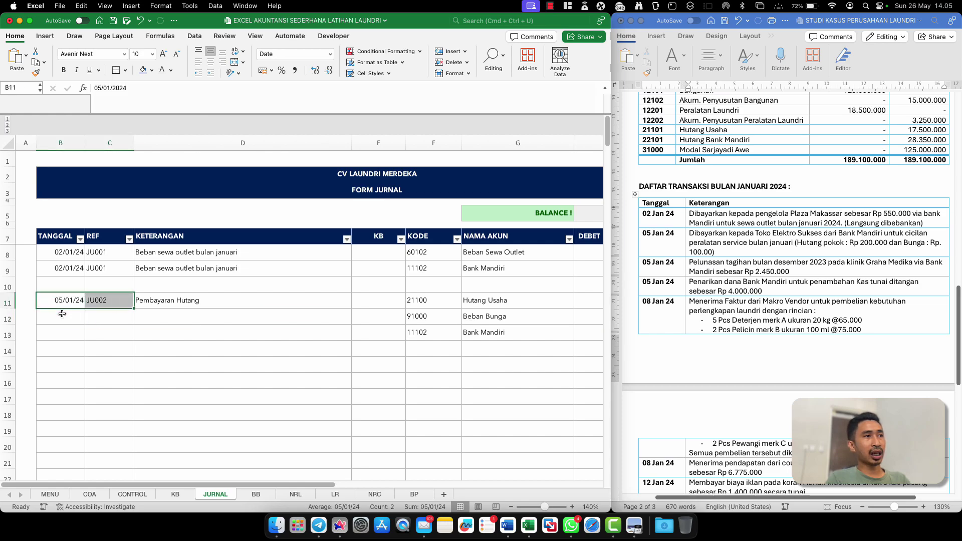
{"action": "key", "text": "cmd+c"}
{"action": "left_click", "coordinate": [63, 317]}
{"action": "key", "text": "shift+Down"}
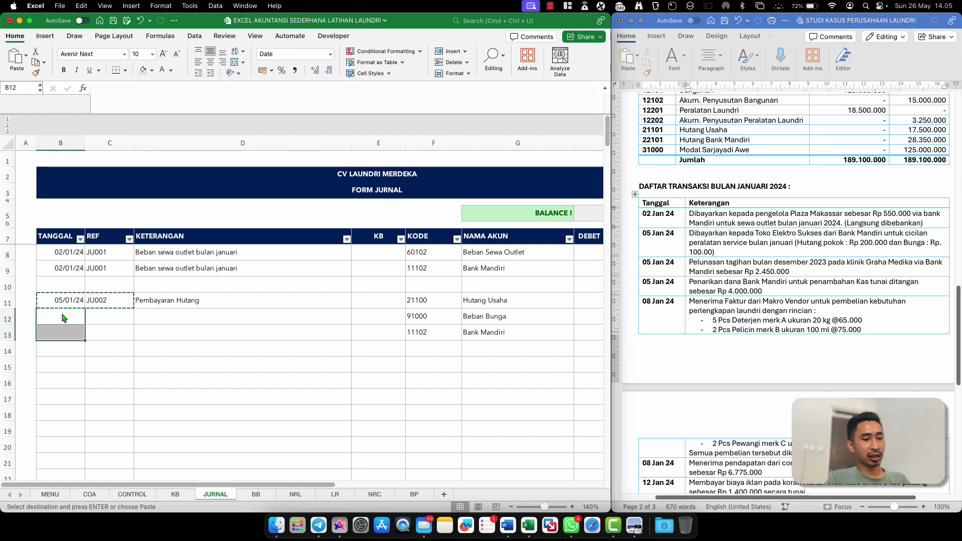
{"action": "key", "text": "super+v"}
{"action": "key", "text": "Escape"}
Change the description in row 11 to "Pembayaran pokok Hutang"
{"action": "left_click", "coordinate": [148, 317]}
{"action": "left_click", "coordinate": [215, 301]}
{"action": "double_click", "coordinate": [217, 300]}
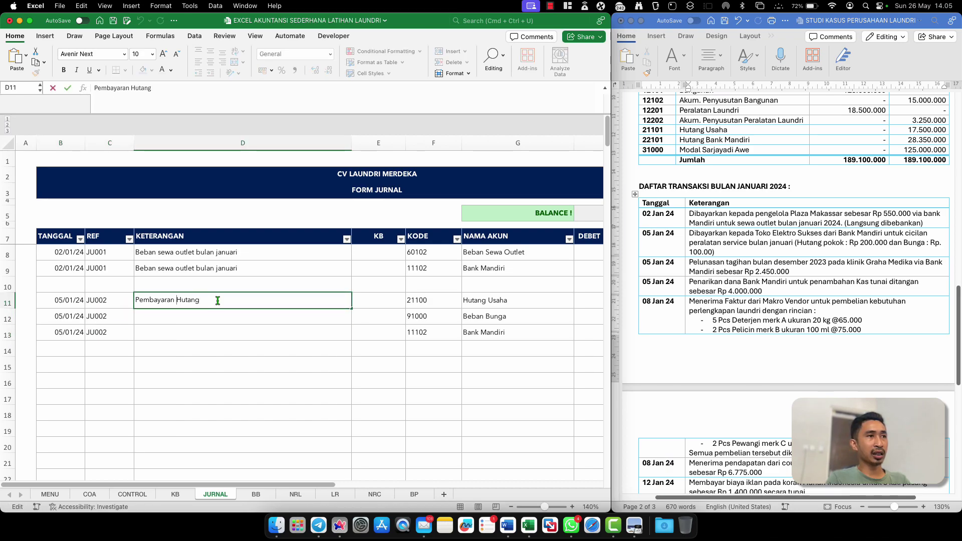
{"action": "type", "text": "pokok"}
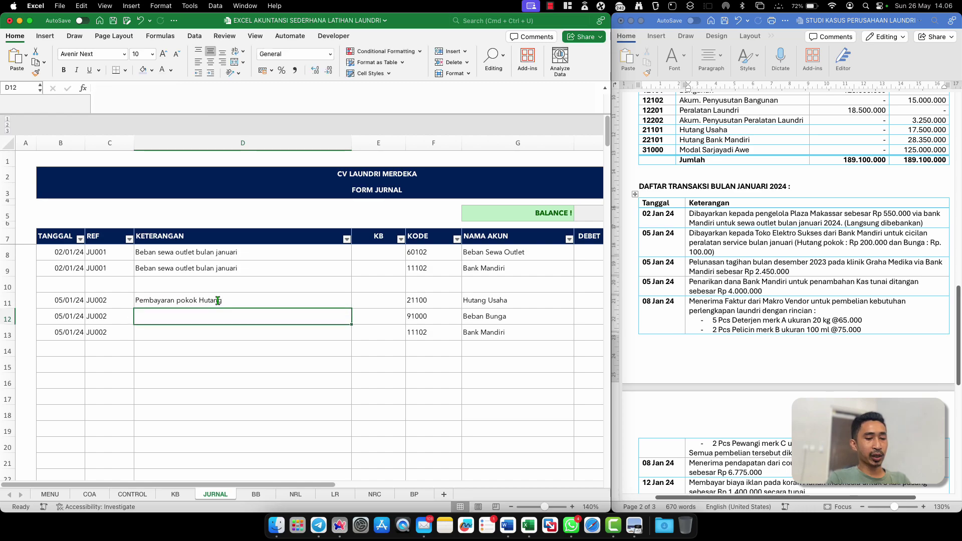
Enter the description "Pembayaran bunga pinjaman" on the Beban Bunga line in row 12
{"action": "type", "text": "Pembayara"}
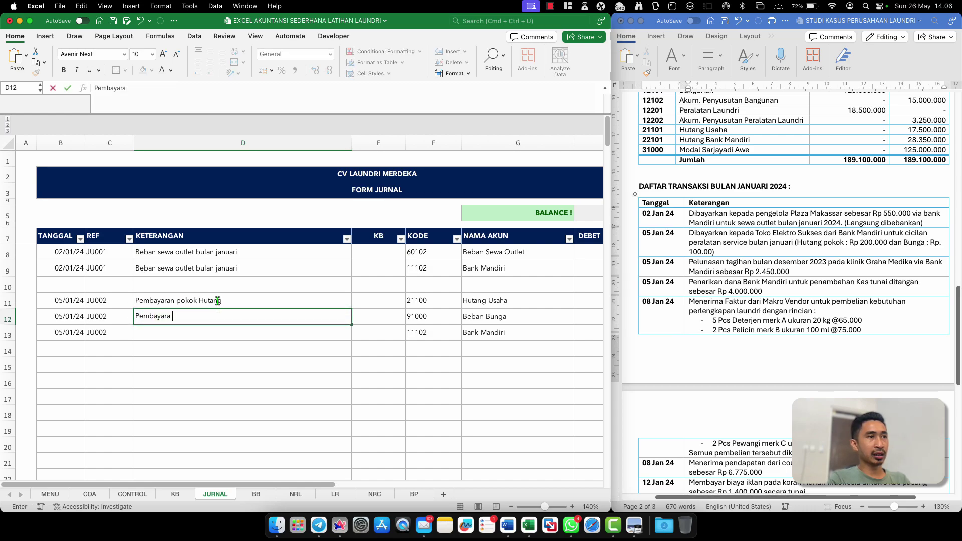
{"action": "type", "text": " n bun"}
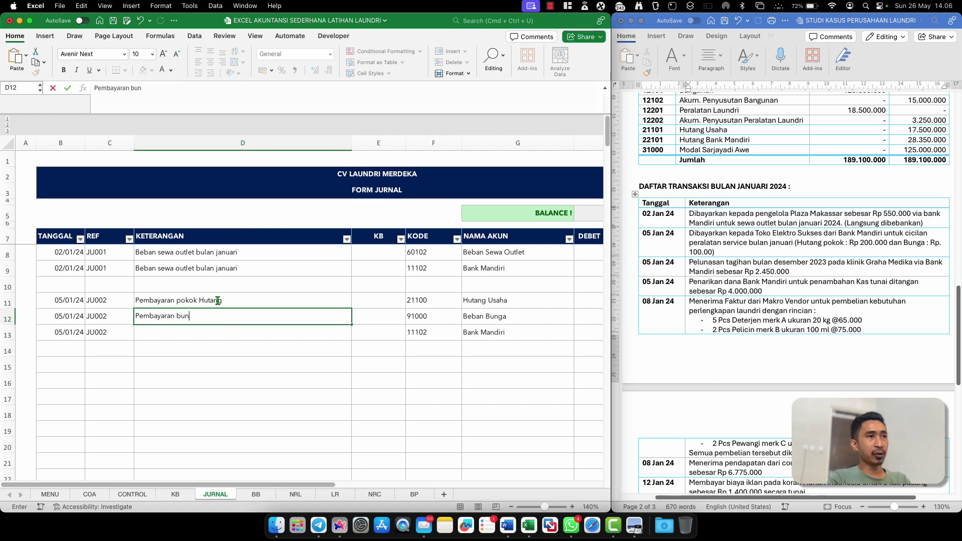
{"action": "type", "text": "ga pinjaman"}
{"action": "key", "text": "Return"}
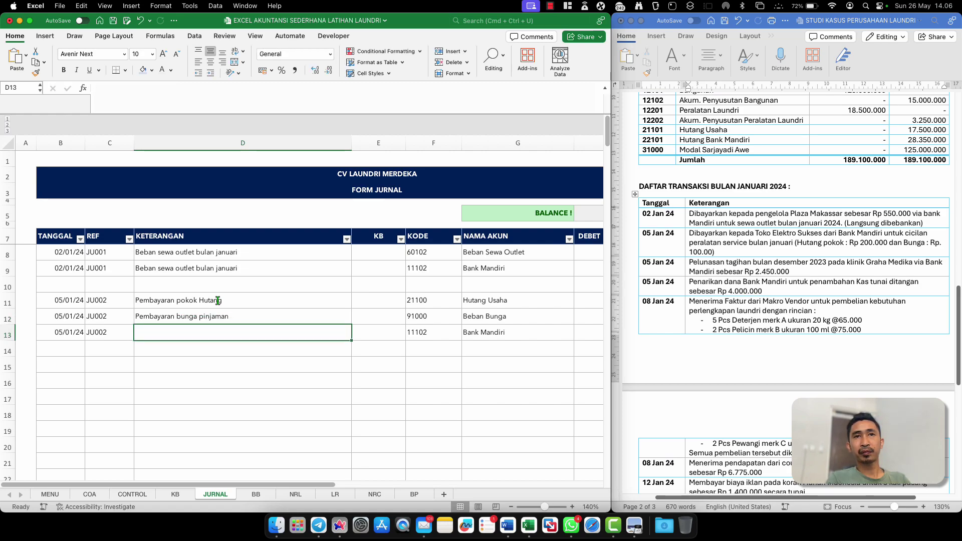
Enter the description "Bayar Pokok hutang dan bunga" on the Bank Mandiri line in row 13
{"action": "double_click", "coordinate": [224, 319]}
{"action": "left_click", "coordinate": [223, 333]}
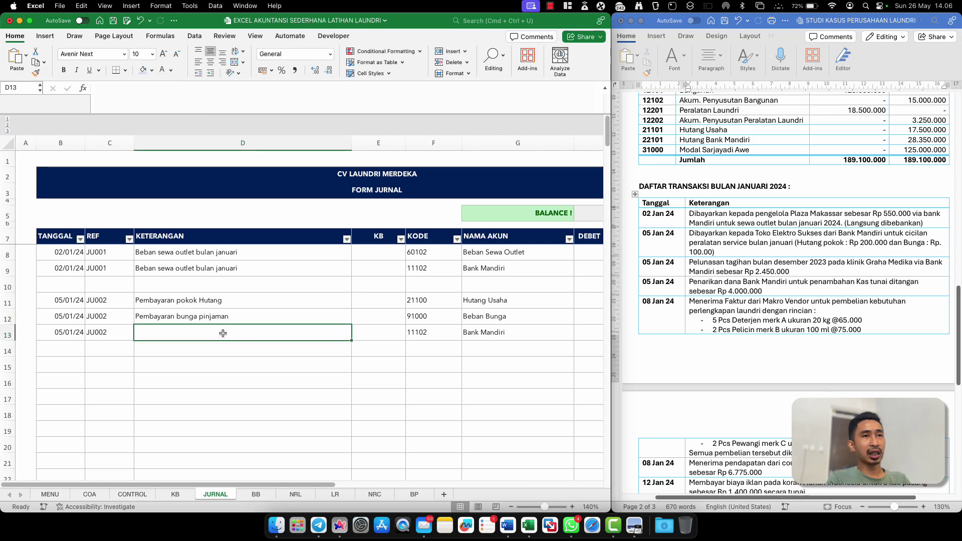
{"action": "type", "text": "Pe"}
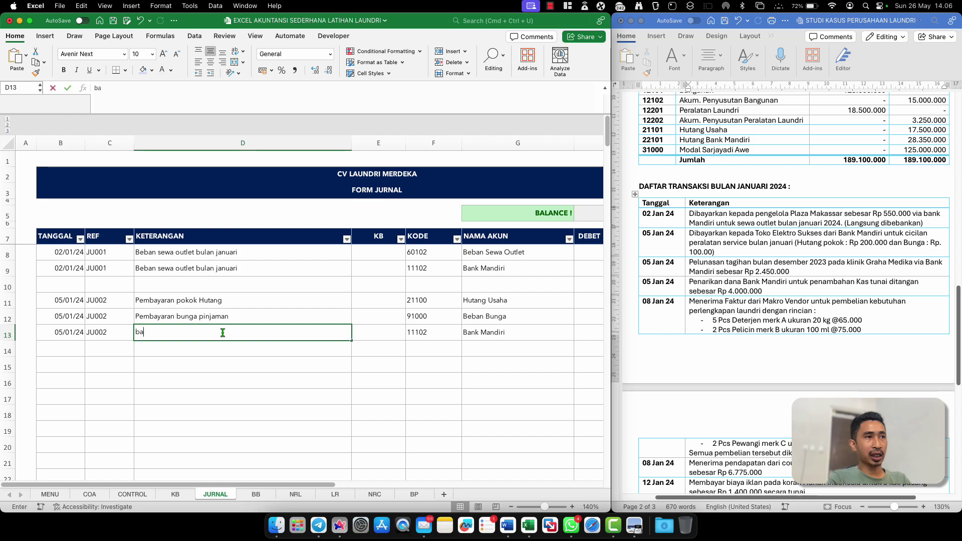
{"action": "key", "text": "BackSpace"}
{"action": "key", "text": "BackSpace"}
{"action": "type", "text": "Bayar "}
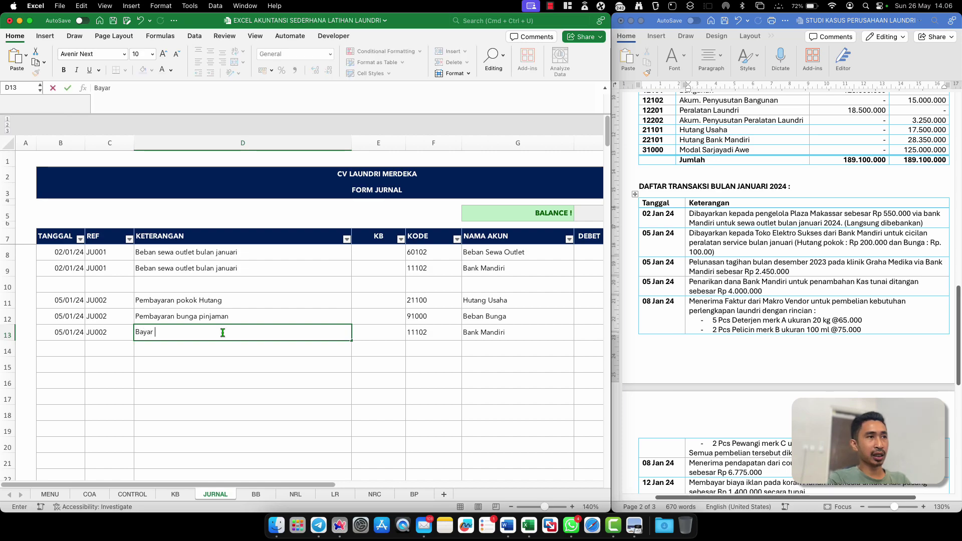
{"action": "type", "text": "Pokok hutang dan "}
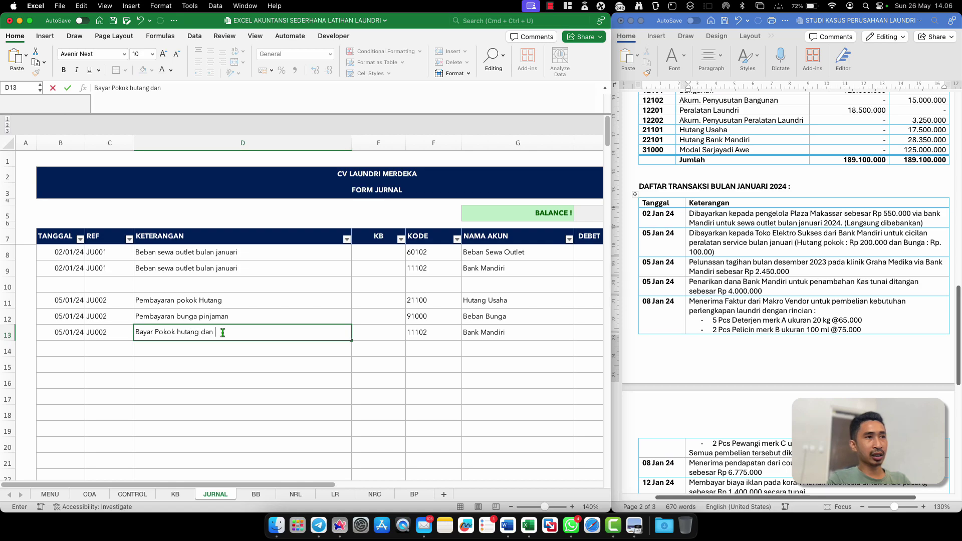
{"action": "type", "text": "bu"}
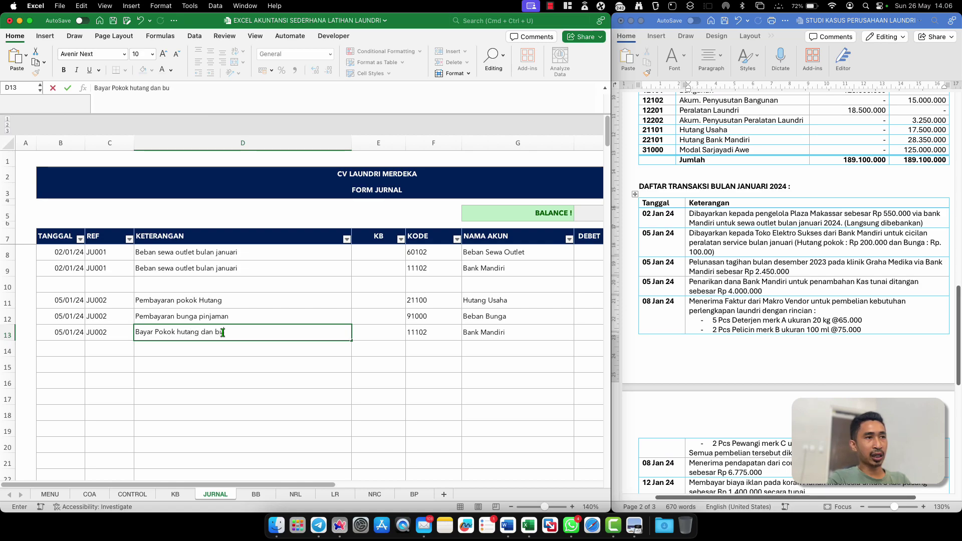
{"action": "type", "text": "nga"}
{"action": "key", "text": "Return"}
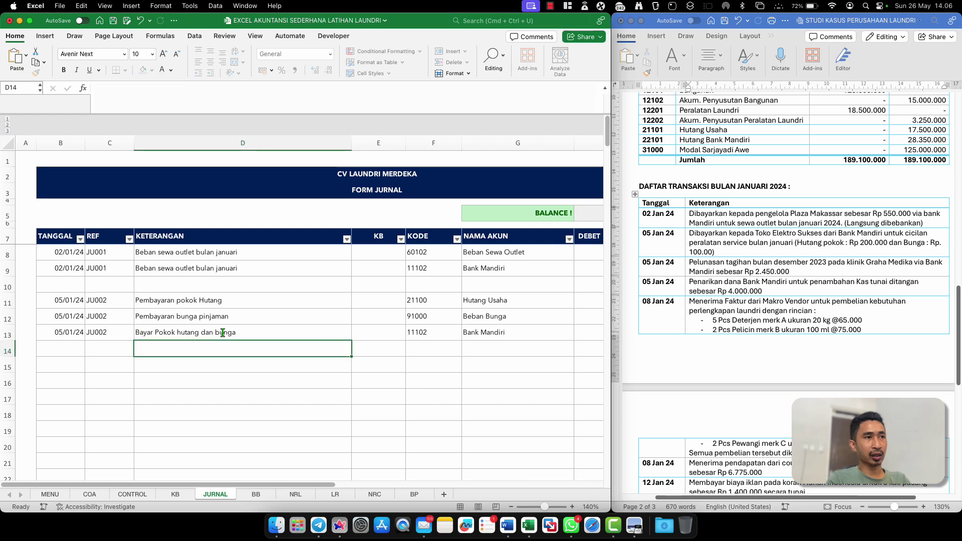
Start a new journal entry in row 15 with the date copied from row 13 and the reference JU003
{"action": "left_click", "coordinate": [53, 336]}
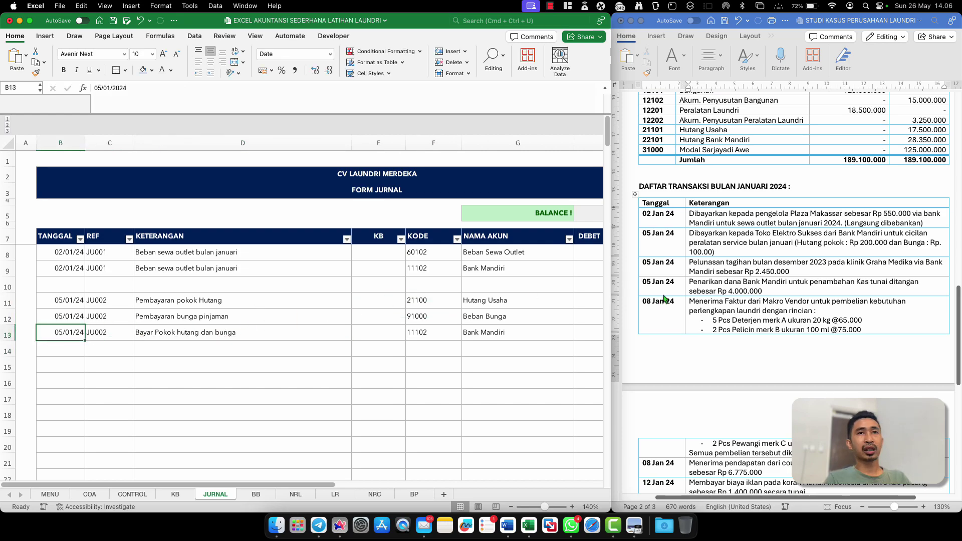
{"action": "left_click", "coordinate": [682, 262]}
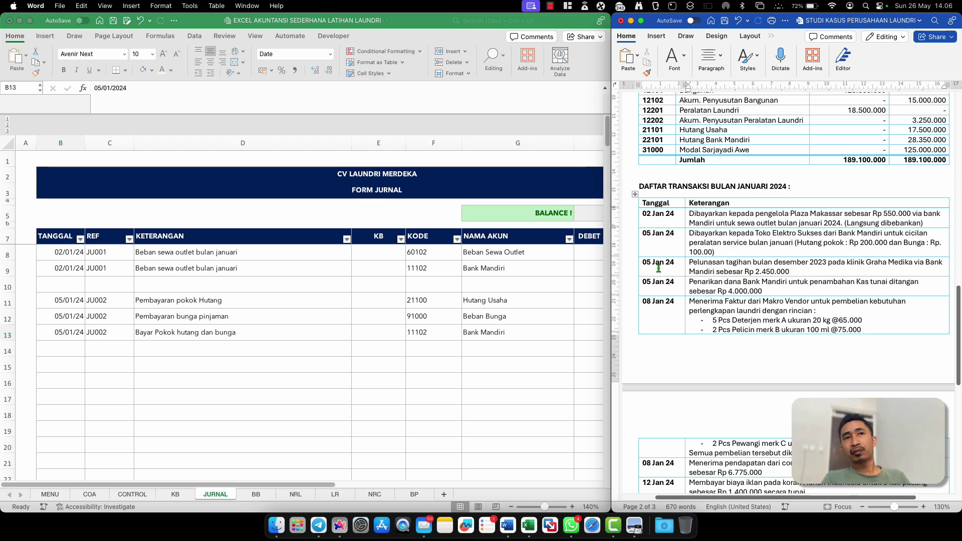
{"action": "left_click", "coordinate": [64, 340]}
{"action": "key", "text": "super+c"}
{"action": "left_click", "coordinate": [61, 365]}
{"action": "key", "text": "super+v"}
{"action": "left_click", "coordinate": [118, 361]}
{"action": "key", "text": "Escape"}
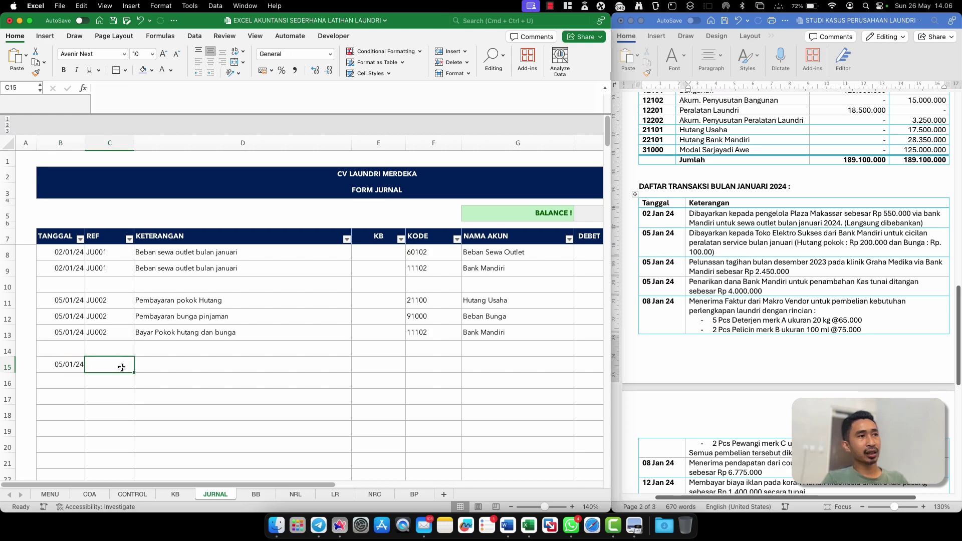
{"action": "type", "text": "JU"}
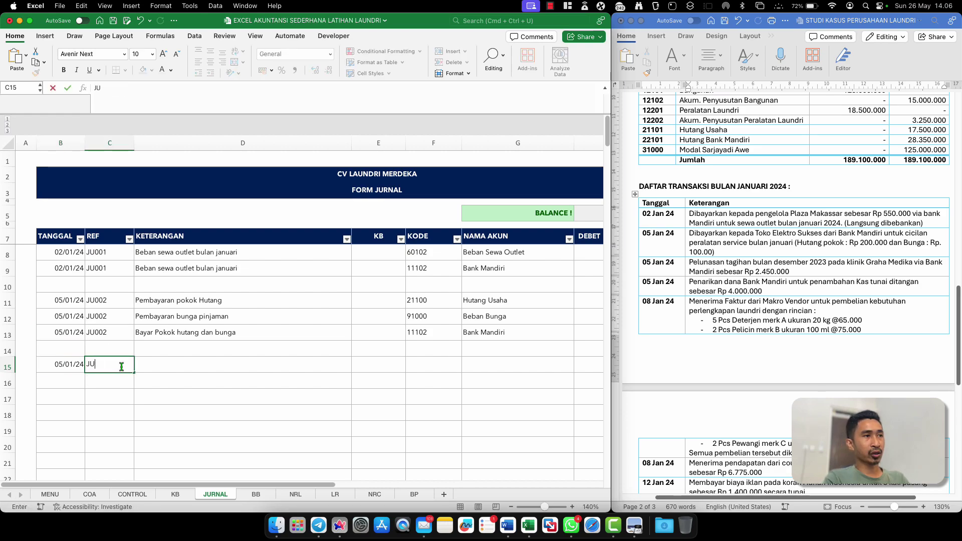
{"action": "type", "text": "-003"}
{"action": "key", "text": "Tab"}
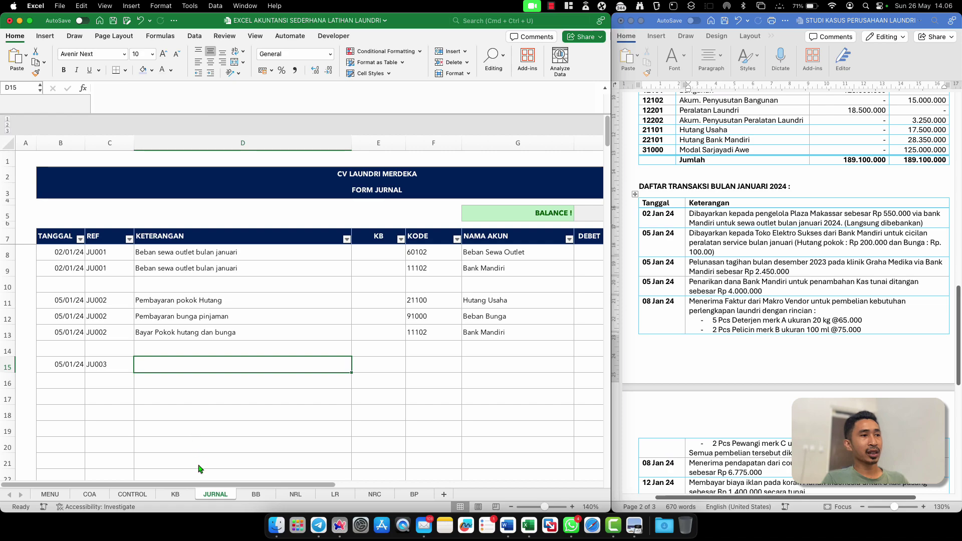
Rename Customer 2 to "Graha Medika" in the customer list of the KB sheet
{"action": "left_click", "coordinate": [175, 494]}
{"action": "left_click", "coordinate": [73, 226]}
{"action": "left_click", "coordinate": [84, 242]}
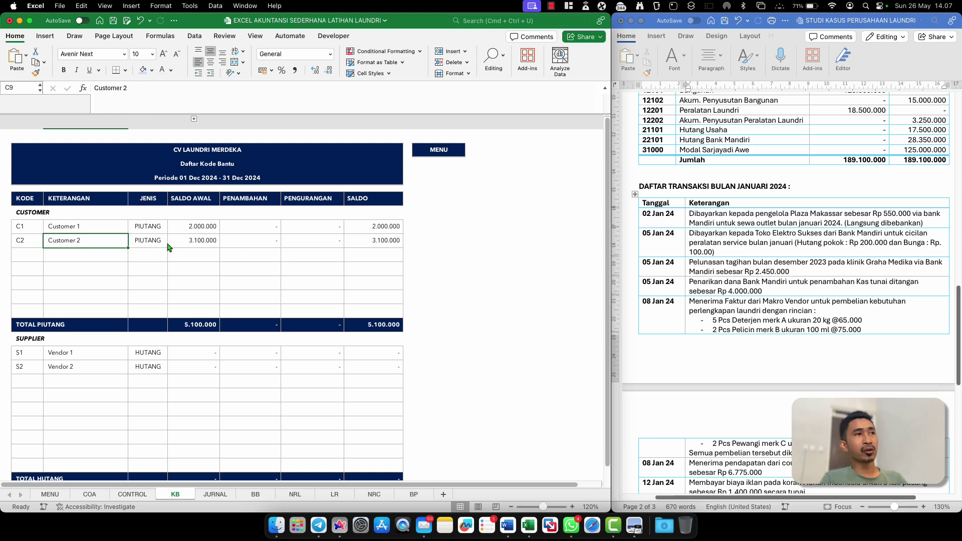
{"action": "type", "text": "Graha Med"}
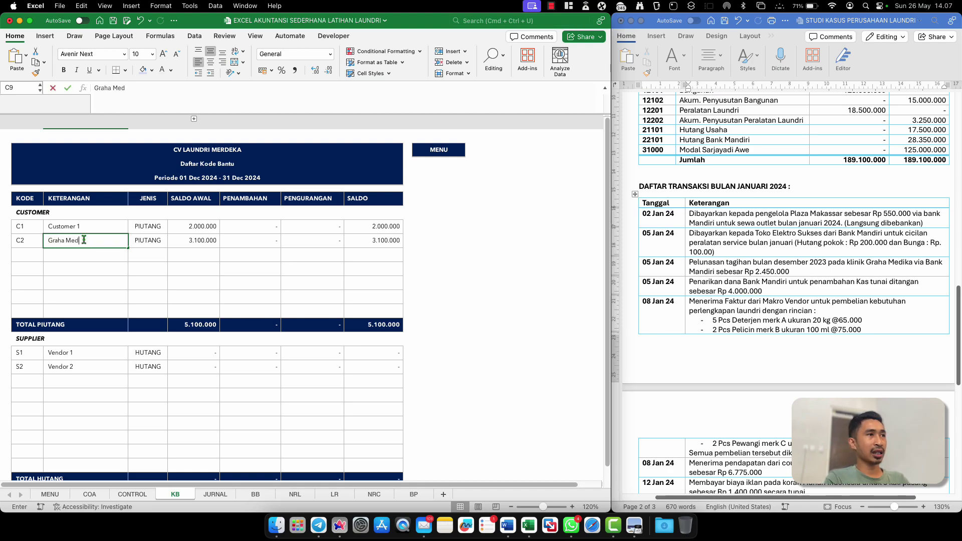
{"action": "key", "text": "Left"}
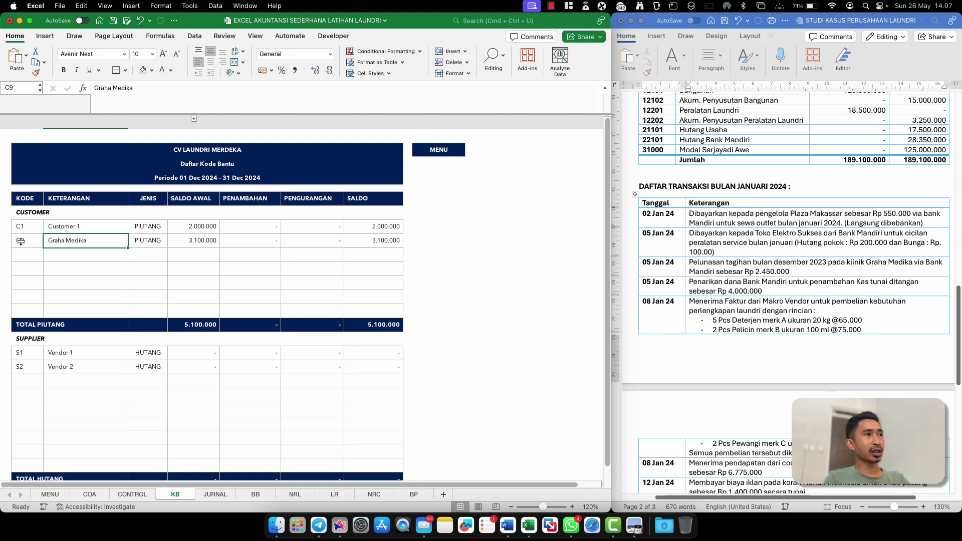
Return to the JURNAL sheet and enter the description "Pembayaran hutang" in row 15
{"action": "left_click", "coordinate": [215, 495]}
{"action": "left_click", "coordinate": [177, 361]}
{"action": "type", "text": "Pembauat"}
{"action": "key", "text": "BackSpace"}
{"action": "key", "text": "BackSpace"}
{"action": "type", "text": "yaran H"}
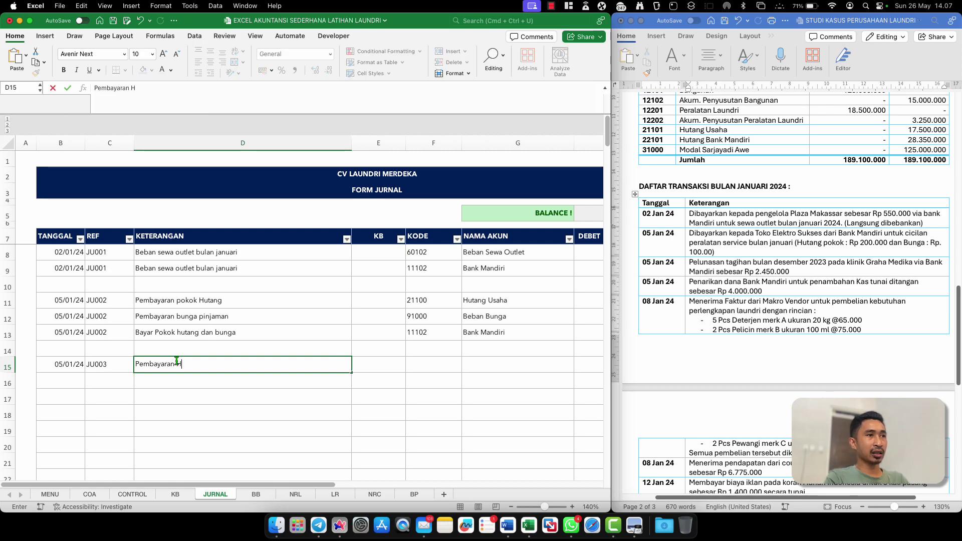
{"action": "key", "text": "BackSpace"}
{"action": "type", "text": "hutang"}
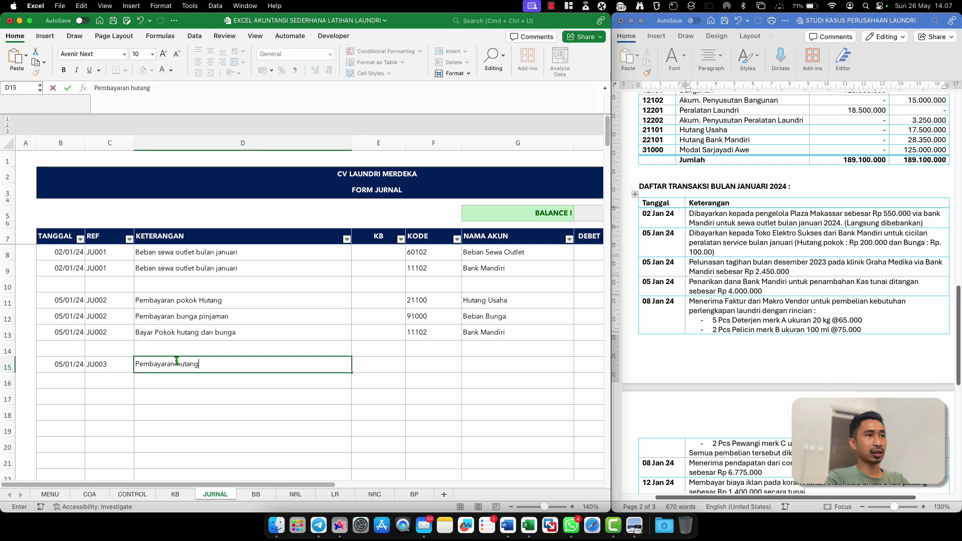
{"action": "key", "text": "Return"}
{"action": "left_click", "coordinate": [267, 369]}
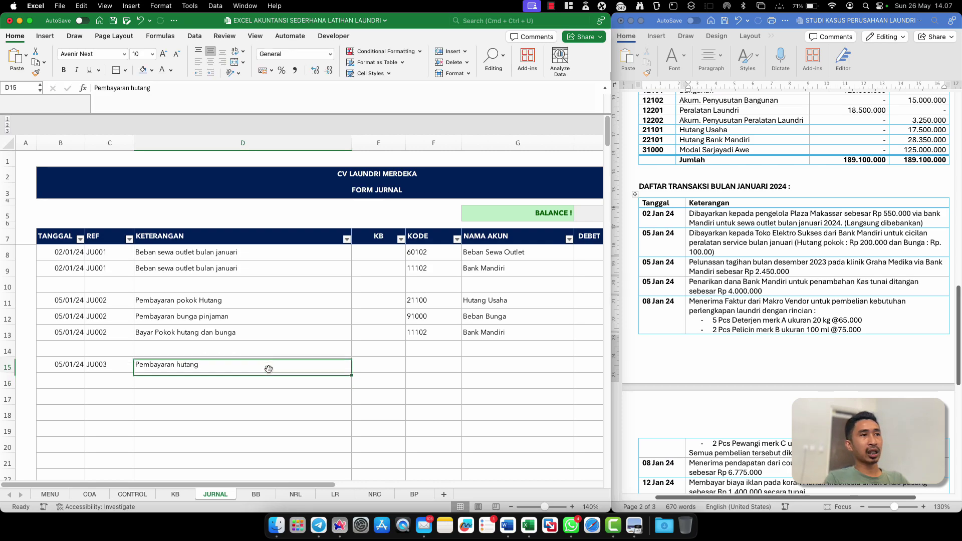
{"action": "left_click", "coordinate": [379, 367]}
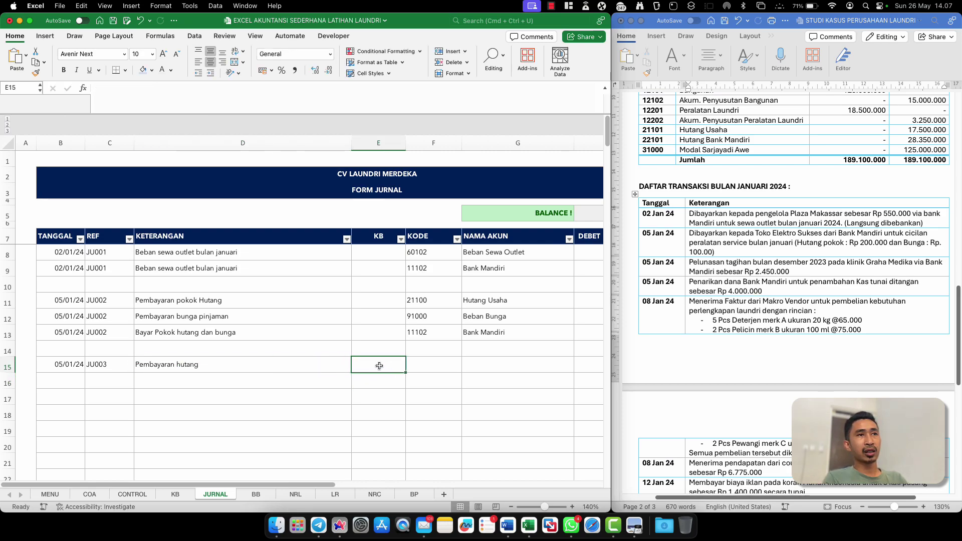
{"action": "type", "text": "C2"}
{"action": "key", "text": "Tab"}
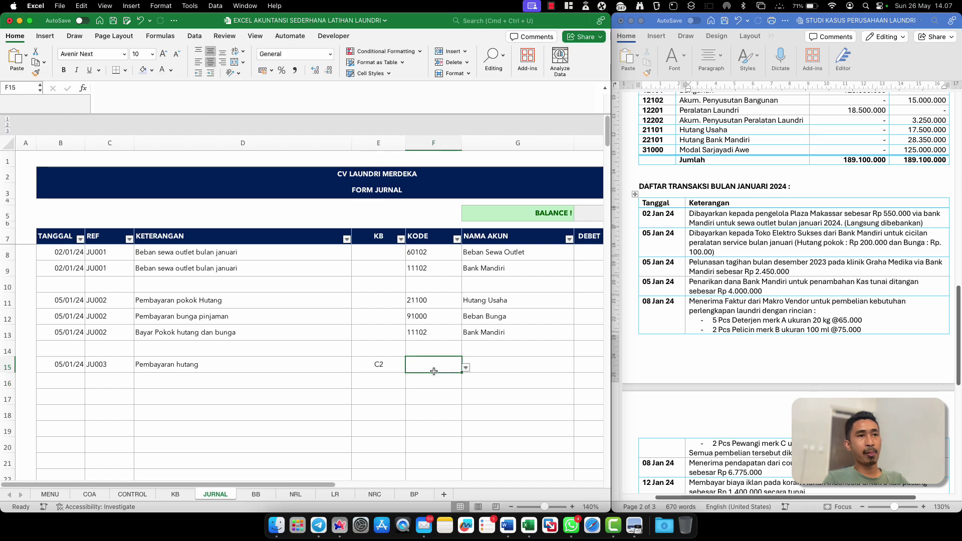
{"action": "left_click", "coordinate": [377, 366]}
{"action": "left_click", "coordinate": [413, 367]}
{"action": "left_click", "coordinate": [392, 367]}
{"action": "key", "text": "BackSpace"}
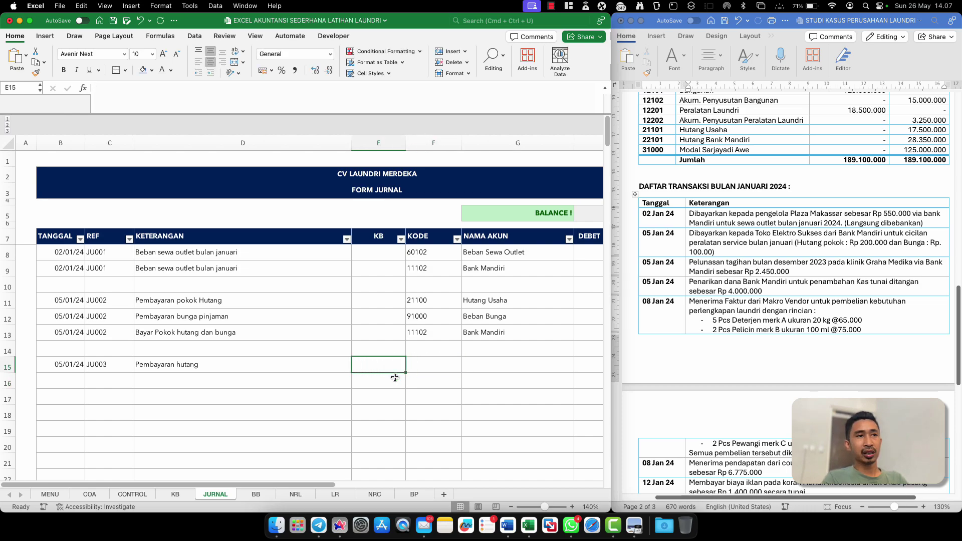
Copy the Bank Mandiri account code 11102 from row 13 to the code cell in row 15
{"action": "left_click", "coordinate": [450, 358]}
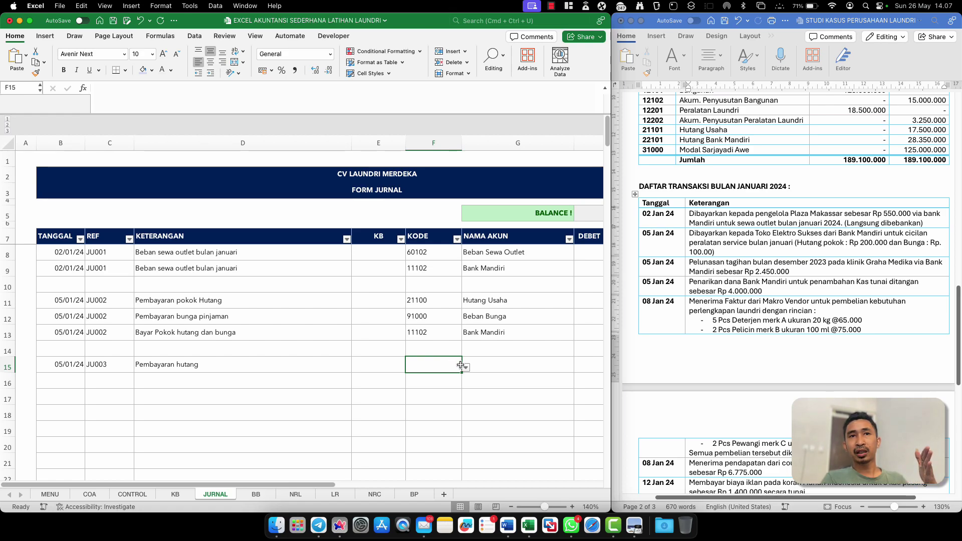
{"action": "left_click", "coordinate": [426, 337]}
{"action": "key", "text": "super+c"}
{"action": "key", "text": "Down"}
{"action": "key", "text": "Down"}
{"action": "key", "text": "Return"}
Choose account code 11200 for Piutang Usaha in row 16
{"action": "left_click", "coordinate": [430, 378]}
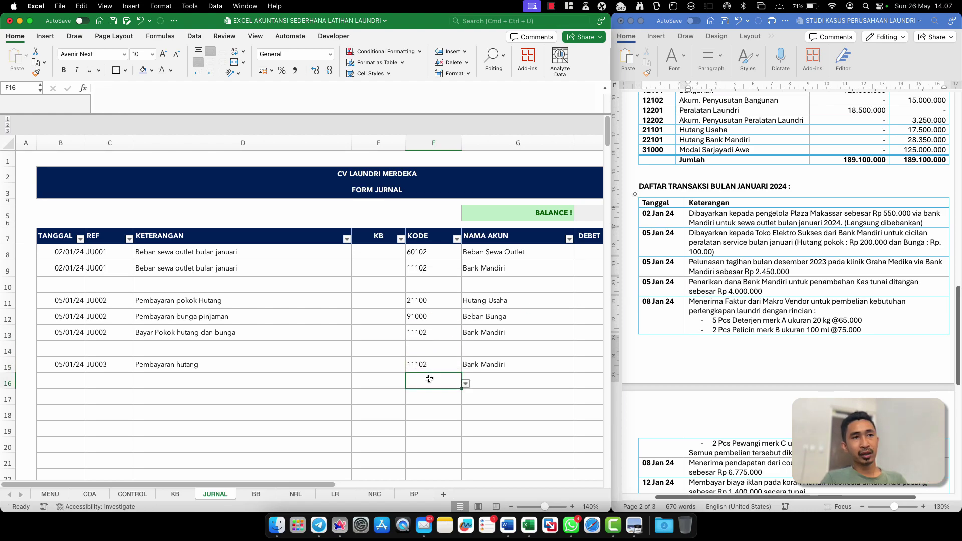
{"action": "left_click", "coordinate": [465, 384]}
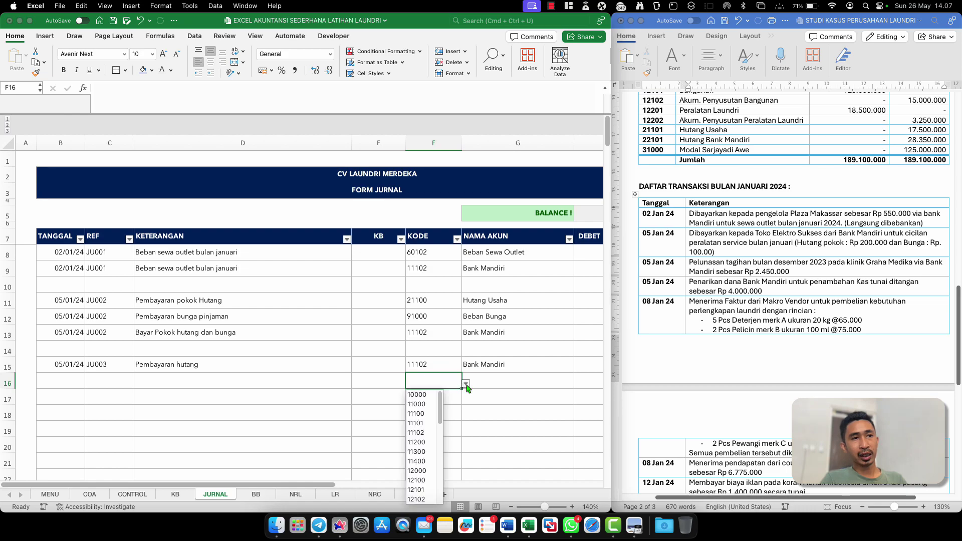
{"action": "left_click", "coordinate": [418, 444]}
{"action": "left_click", "coordinate": [497, 400]}
{"action": "left_click", "coordinate": [474, 383]}
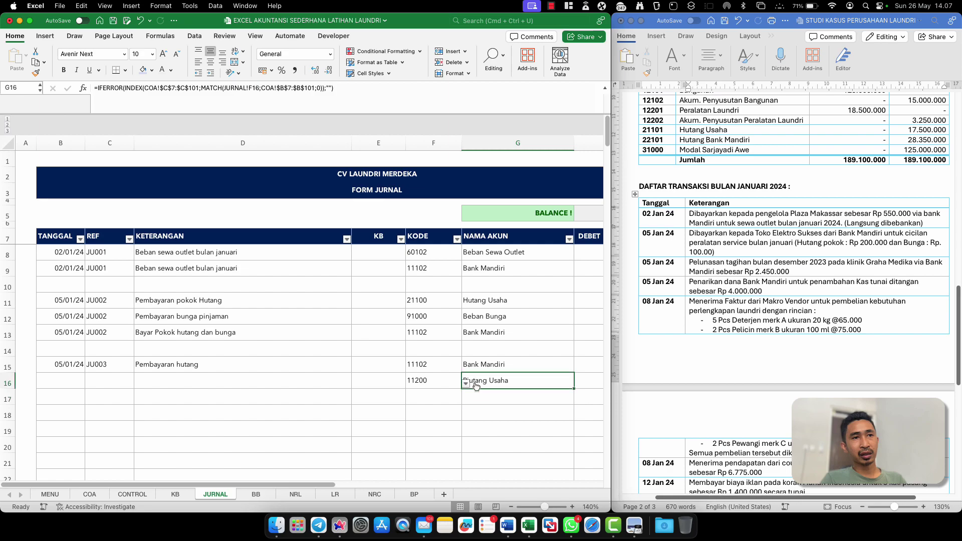
{"action": "scroll", "coordinate": [417, 379], "scroll_direction": "right", "scroll_amount": 1}
{"action": "scroll", "coordinate": [416, 378], "scroll_direction": "left", "scroll_amount": 1}
Enter the KB code C2 on the Piutang Usaha line in row 16
{"action": "left_click", "coordinate": [428, 376]}
{"action": "left_click", "coordinate": [430, 357]}
{"action": "left_click", "coordinate": [387, 378]}
{"action": "type", "text": "C"}
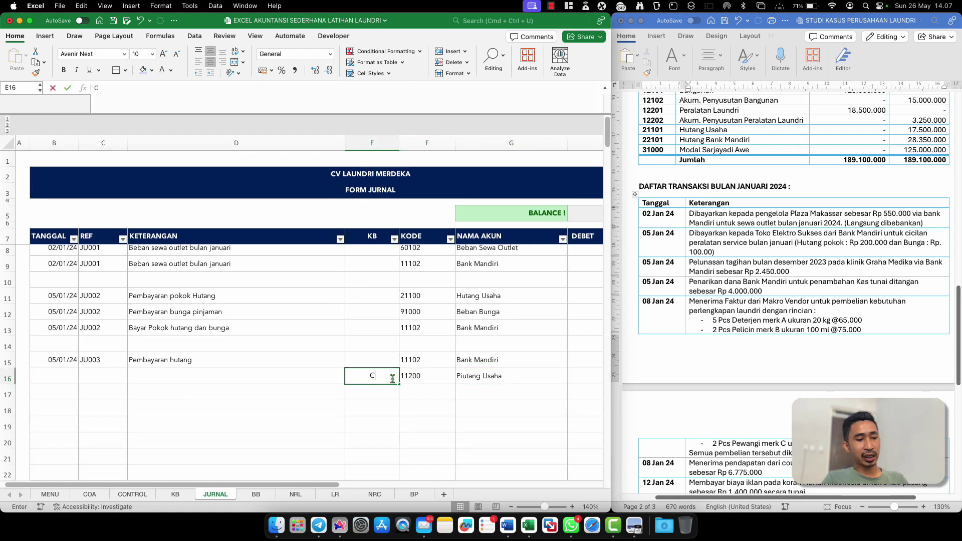
{"action": "key", "text": "Return"}
{"action": "left_click_drag", "start_coordinate": [384, 379], "coordinate": [485, 375]}
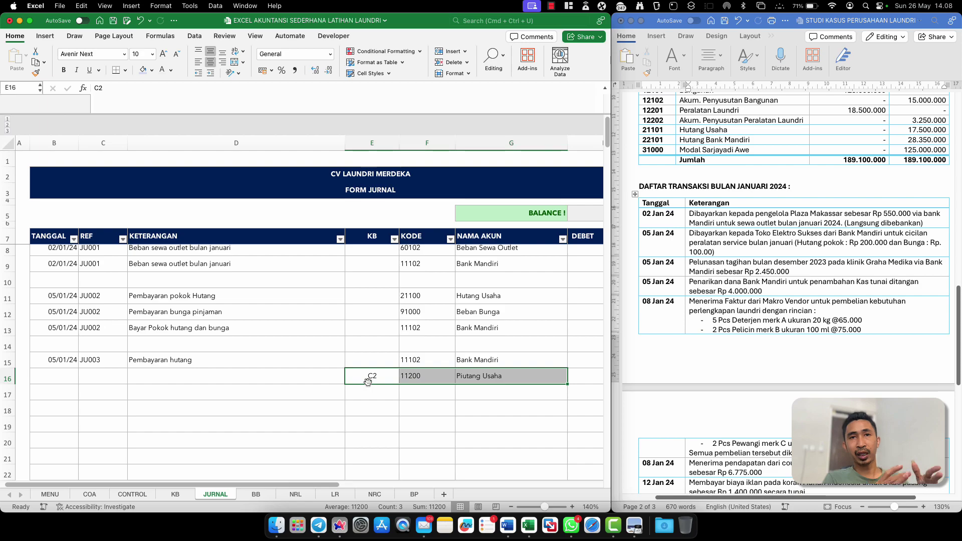
Save the workbook and replace the description in row 15 with "Pembayaran pinjaman"
{"action": "left_click", "coordinate": [57, 372]}
{"action": "key", "text": "shift+Right"}
{"action": "key", "text": "shift+Right"}
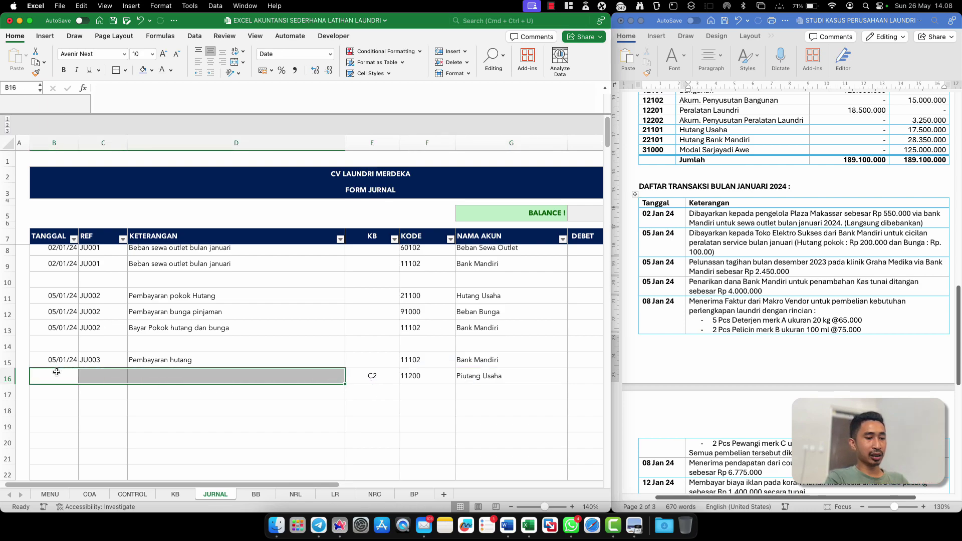
{"action": "left_click", "coordinate": [153, 355]}
{"action": "type", "text": "Pelu"}
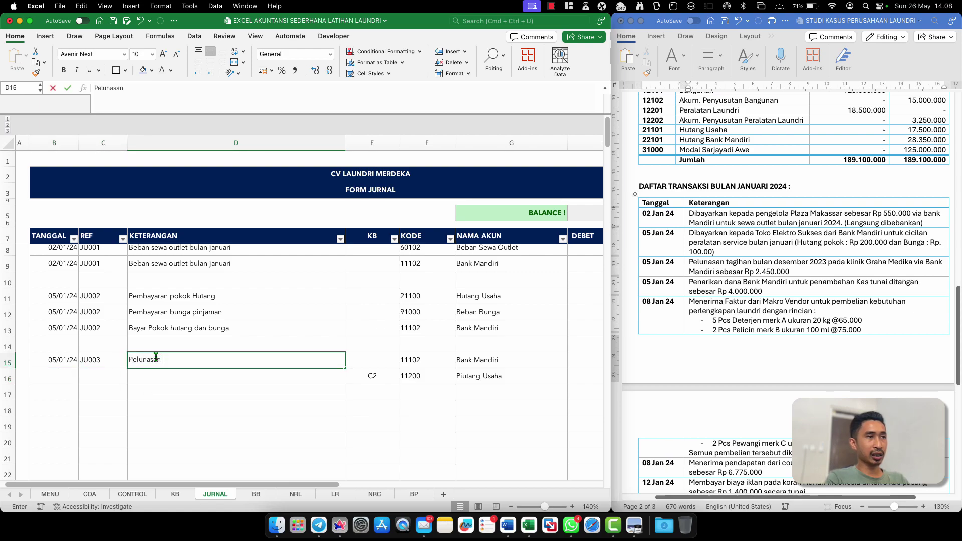
{"action": "type", "text": "nasan"}
{"action": "key", "text": "super+s"}
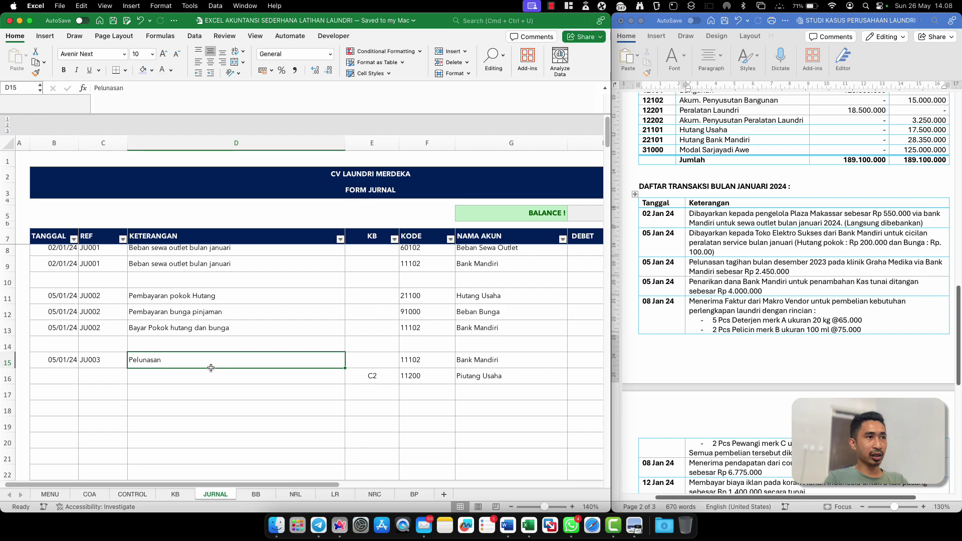
{"action": "type", "text": "Pembayaran pi"}
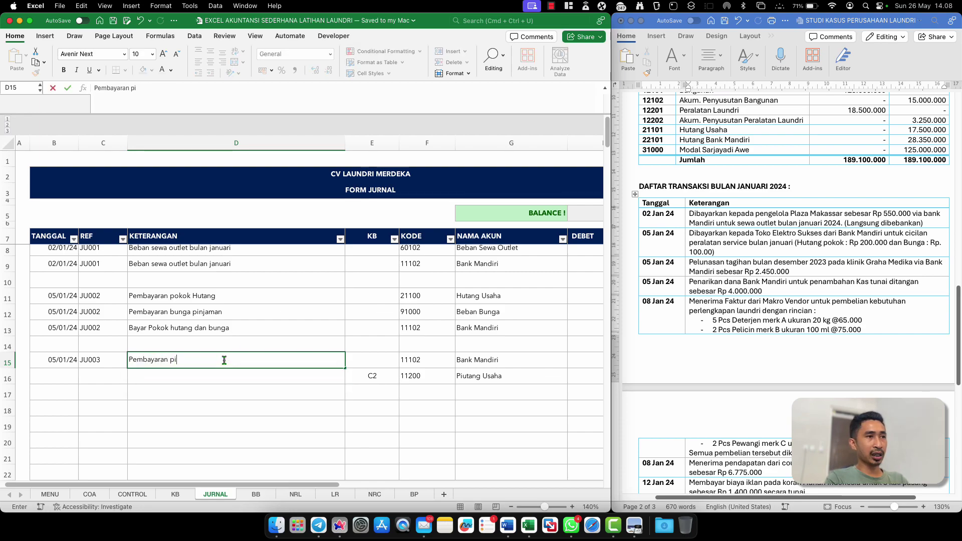
{"action": "type", "text": "njaman"}
{"action": "key", "text": "Return"}
Fill the date, reference and description from row 15 down to the Piutang Usaha line in row 16
{"action": "left_click_drag", "start_coordinate": [68, 372], "coordinate": [67, 377]}
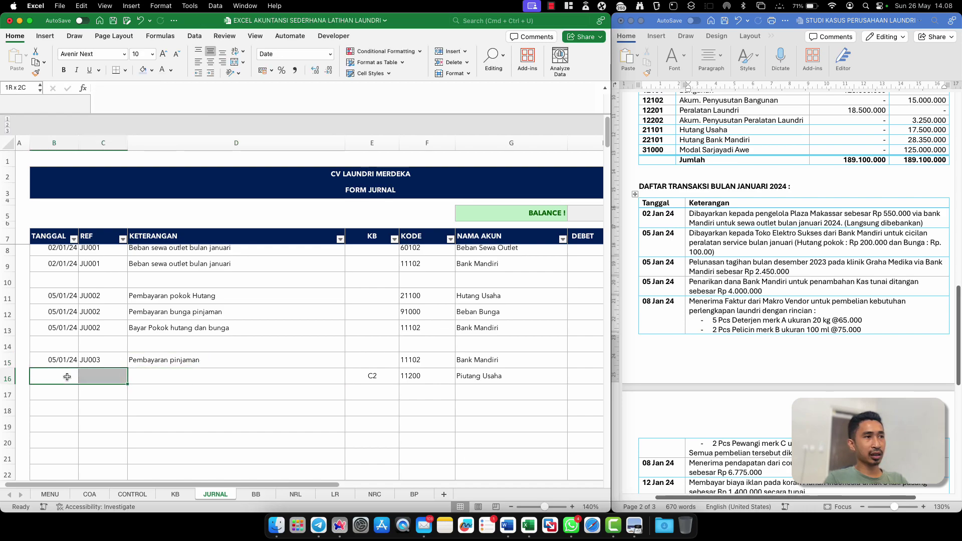
{"action": "key", "text": "shift+Right"}
{"action": "key", "text": "ctrl+d"}
{"action": "left_click", "coordinate": [176, 415]}
{"action": "left_click", "coordinate": [320, 372]}
{"action": "left_click", "coordinate": [369, 376]}
{"action": "left_click", "coordinate": [430, 376]}
{"action": "left_click", "coordinate": [489, 376]}
Enter a debit of 2.450.000 on the Bank Mandiri line in row 15
{"action": "scroll", "coordinate": [489, 376], "scroll_direction": "right", "scroll_amount": 1}
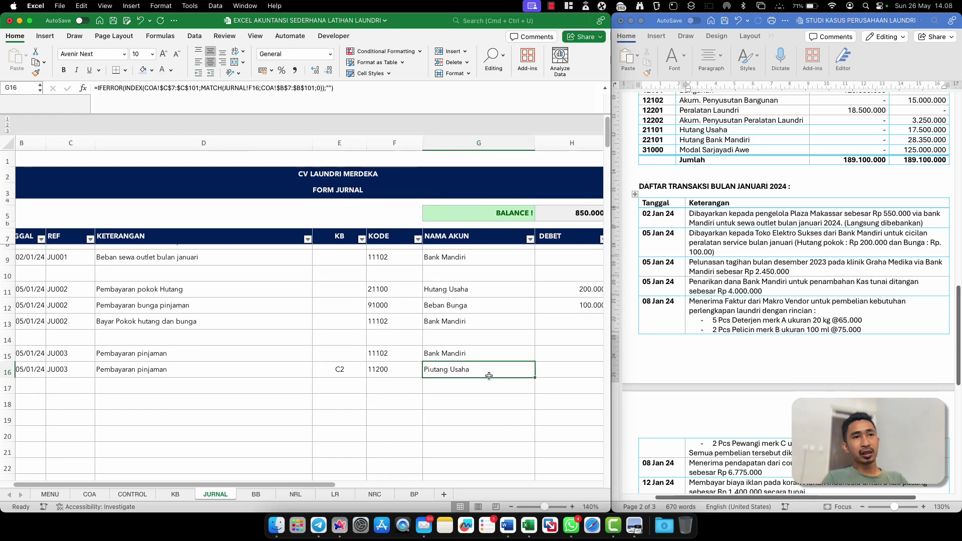
{"action": "scroll", "coordinate": [490, 376], "scroll_direction": "right", "scroll_amount": 4}
{"action": "scroll", "coordinate": [489, 376], "scroll_direction": "up", "scroll_amount": 1}
{"action": "left_click", "coordinate": [485, 365]}
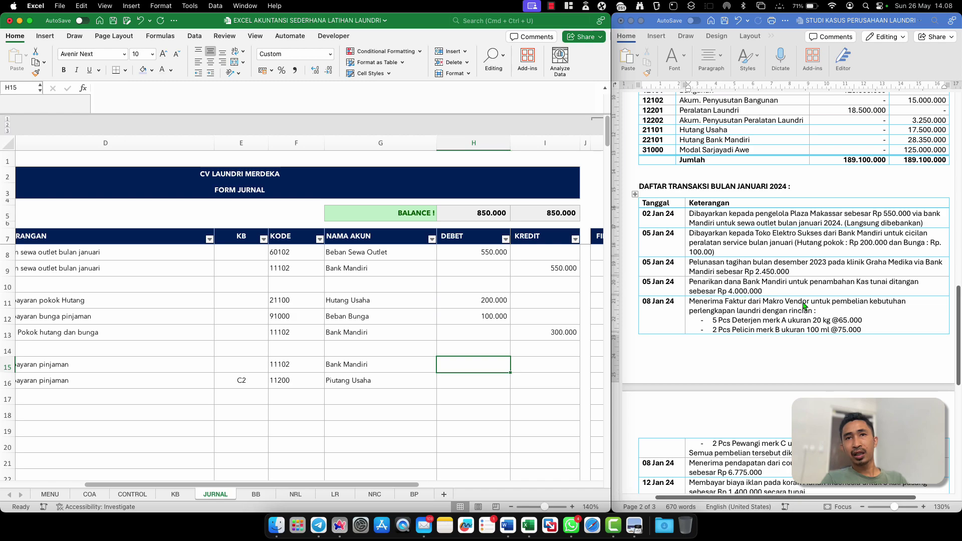
{"action": "type", "text": "2450000"}
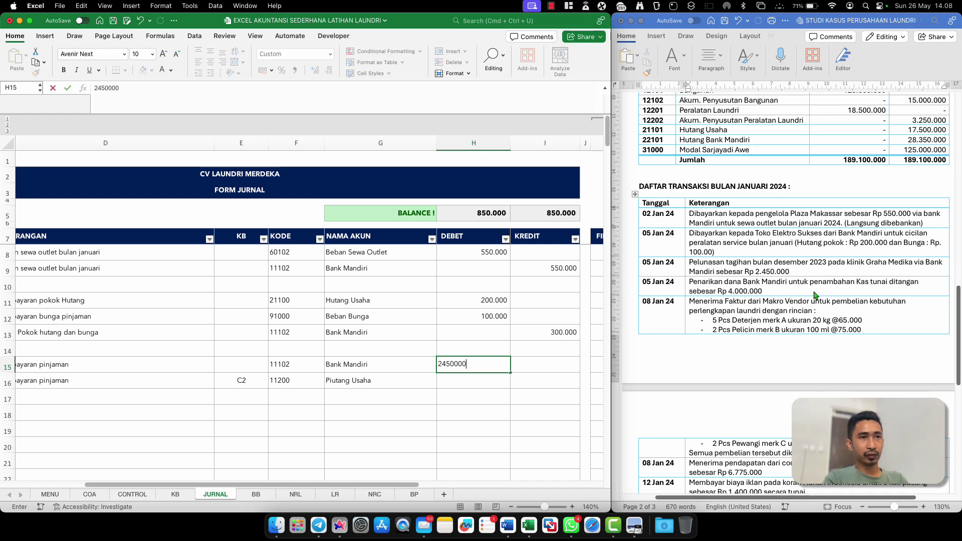
{"action": "key", "text": "Return"}
Enter the credit on the Piutang Usaha line in row 16 as the formula =H15
{"action": "key", "text": "Right"}
{"action": "type", "text": "="}
{"action": "key", "text": "Up"}
{"action": "key", "text": "Left"}
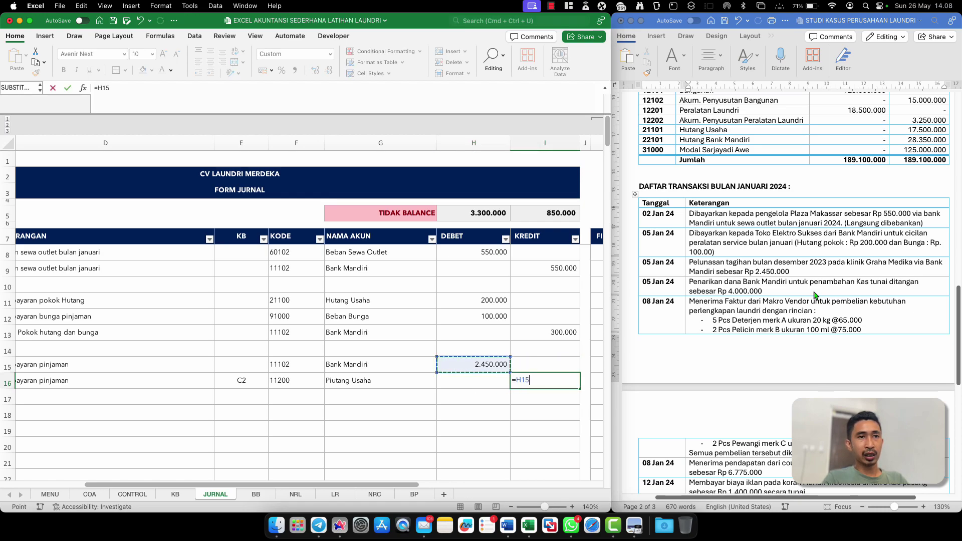
{"action": "key", "text": "Return"}
{"action": "left_click", "coordinate": [528, 364]}
{"action": "left_click", "coordinate": [533, 381]}
{"action": "left_click", "coordinate": [454, 381]}
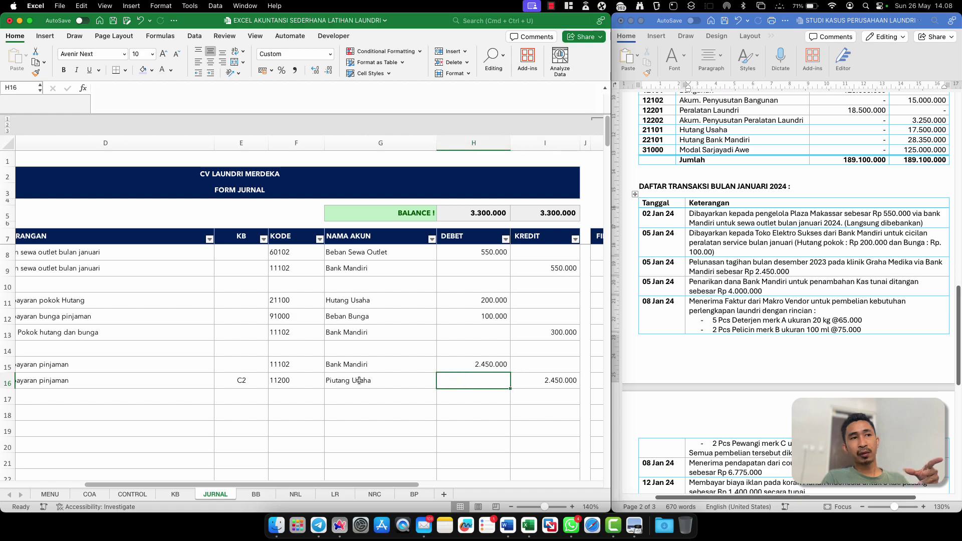
Check the Graha Medika receivable in the KB sheet and return to the JURNAL sheet
{"action": "scroll", "coordinate": [259, 390], "scroll_direction": "left", "scroll_amount": 5}
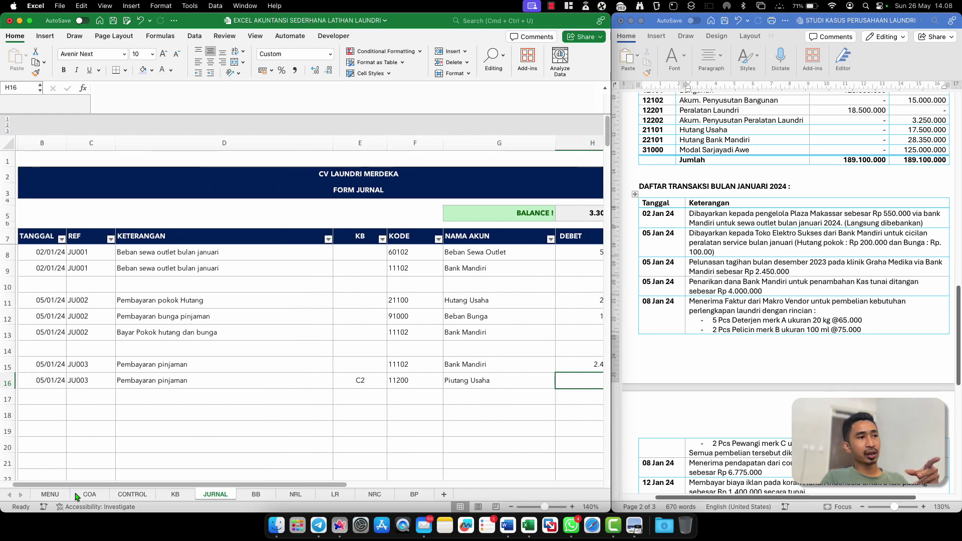
{"action": "left_click", "coordinate": [175, 495]}
{"action": "left_click", "coordinate": [200, 240]}
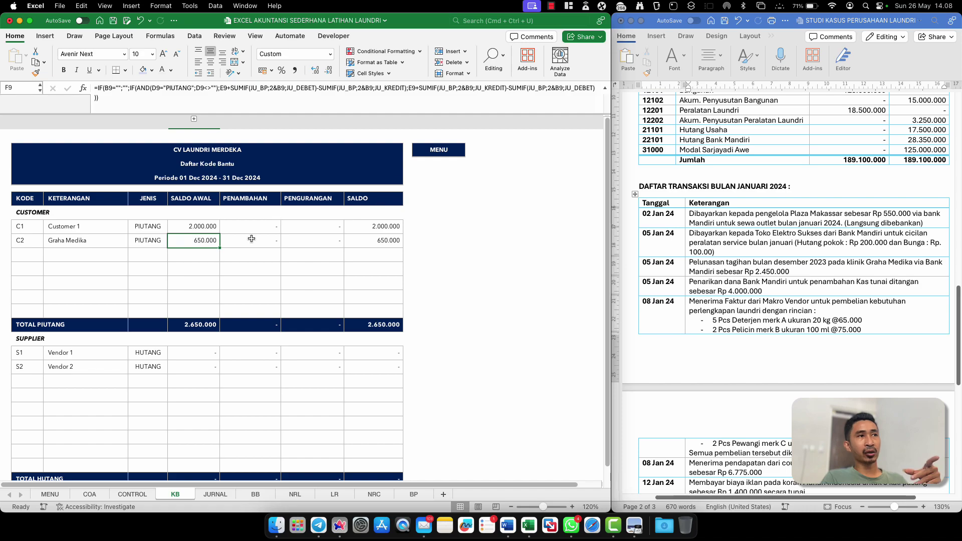
{"action": "left_click", "coordinate": [215, 495]}
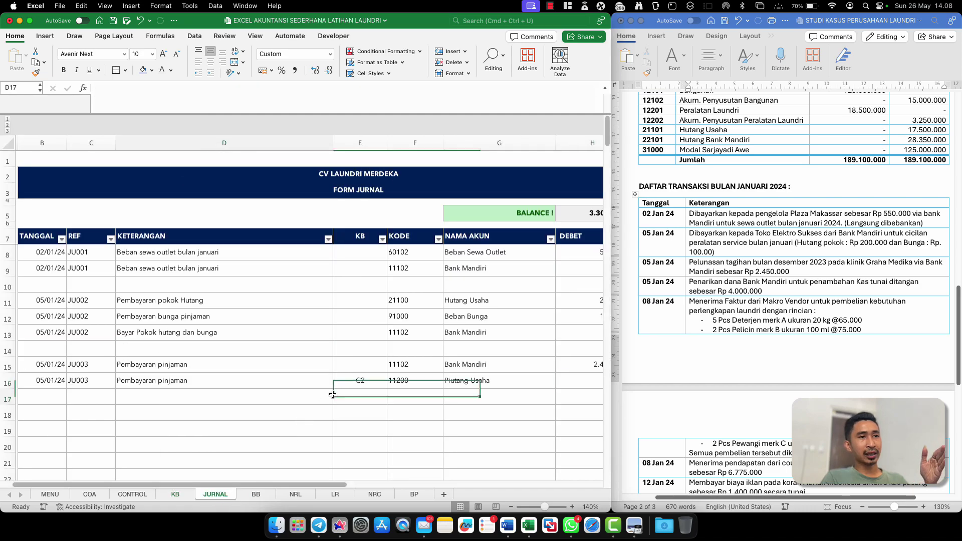
Copy the 05/01/24 date from row 16 into row 18 to start the next journal entry
{"action": "left_click", "coordinate": [332, 394]}
{"action": "scroll", "coordinate": [332, 395], "scroll_direction": "right", "scroll_amount": 3}
{"action": "scroll", "coordinate": [332, 394], "scroll_direction": "left", "scroll_amount": 5}
{"action": "left_click", "coordinate": [75, 407]}
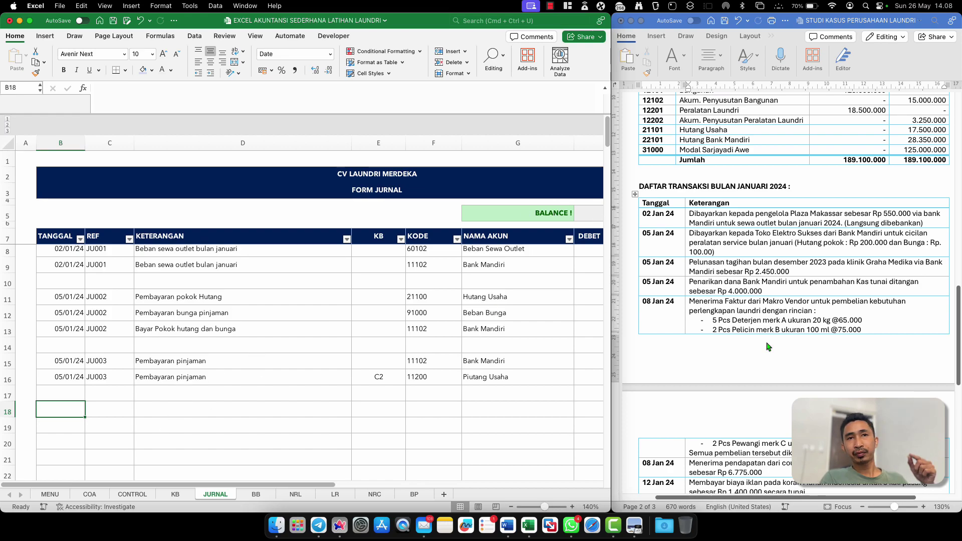
{"action": "scroll", "coordinate": [769, 347], "scroll_direction": "down", "scroll_amount": 1}
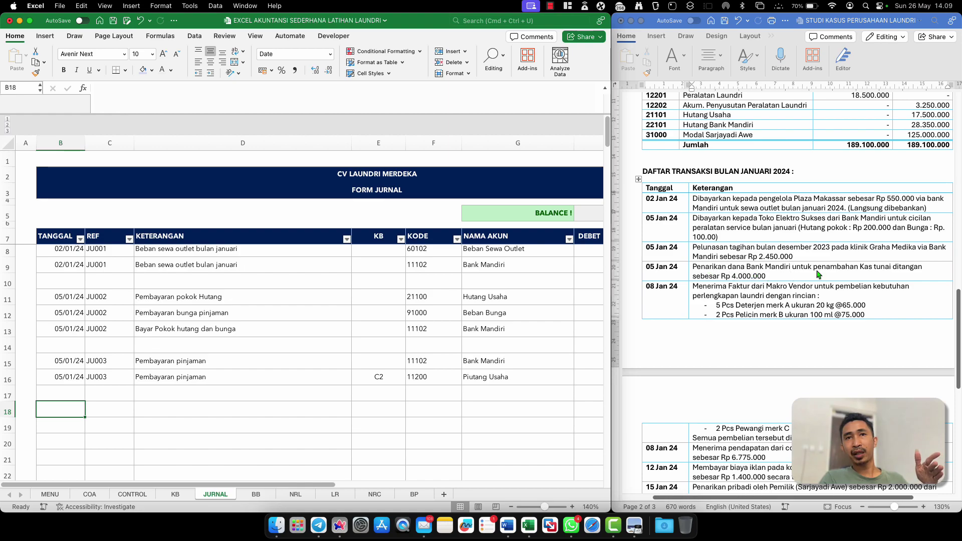
{"action": "left_click", "coordinate": [67, 379]}
{"action": "key", "text": "cmd+c"}
{"action": "key", "text": "Down"}
{"action": "key", "text": "Down"}
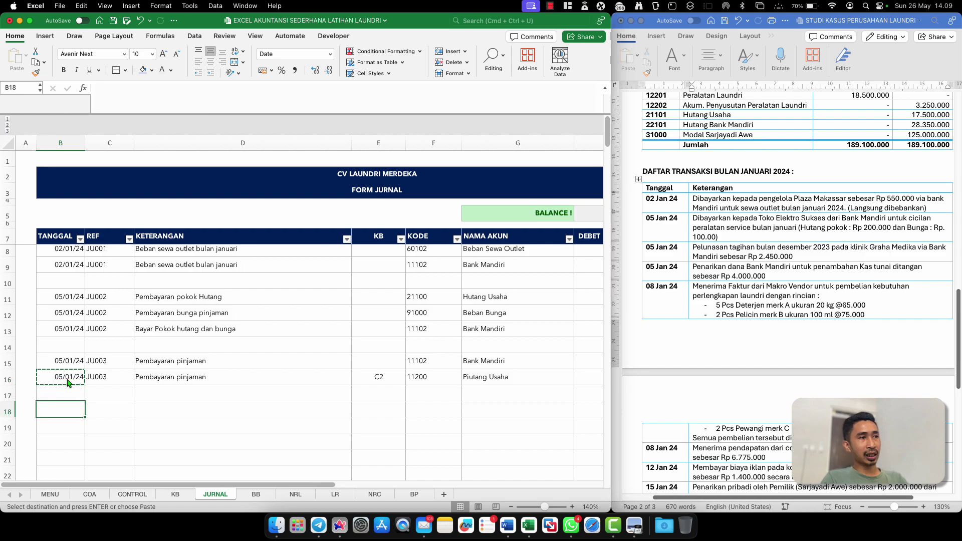
{"action": "key", "text": "Return"}
Enter the reference JU004 and the description "Mutasi kas bank" in row 18
{"action": "key", "text": "Tab"}
{"action": "type", "text": "JU"}
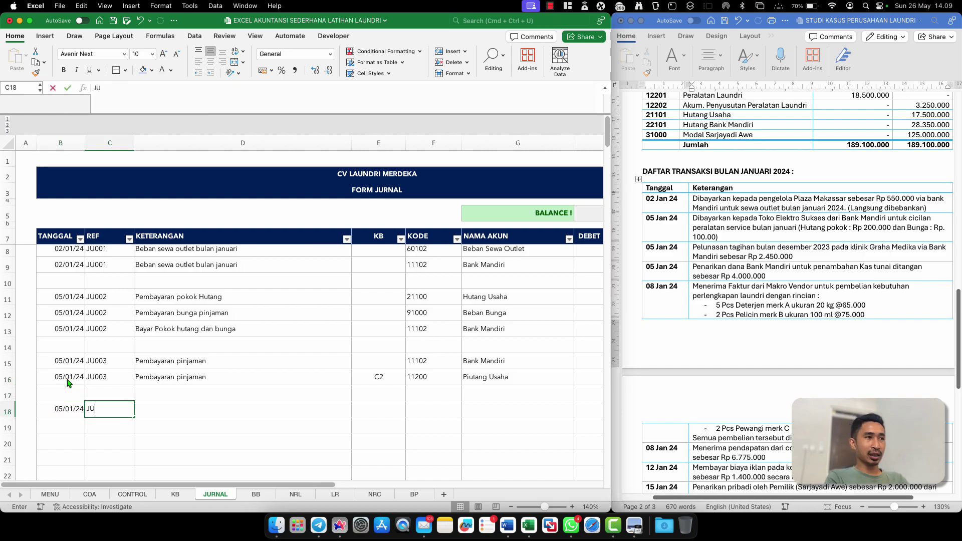
{"action": "key", "text": "Tab"}
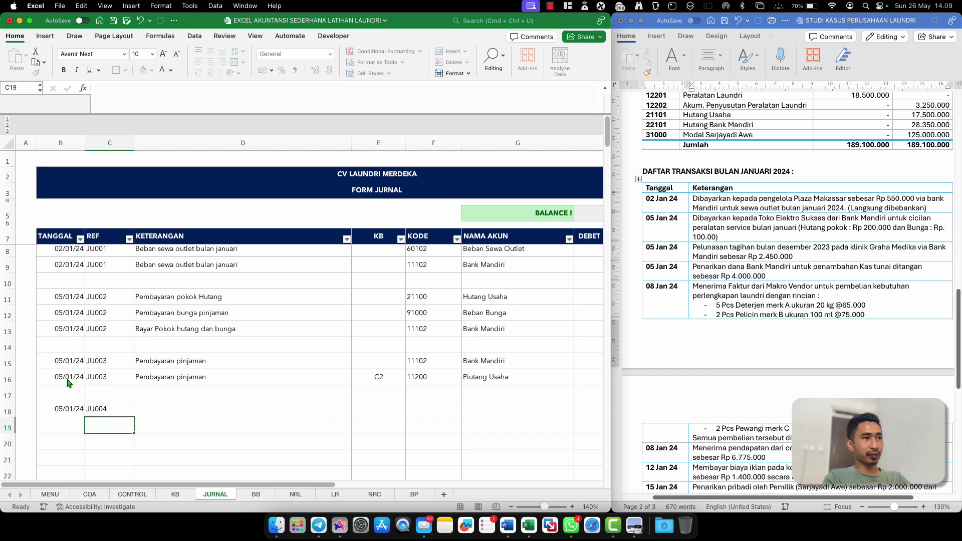
{"action": "type", "text": "Mutasi kas bank"}
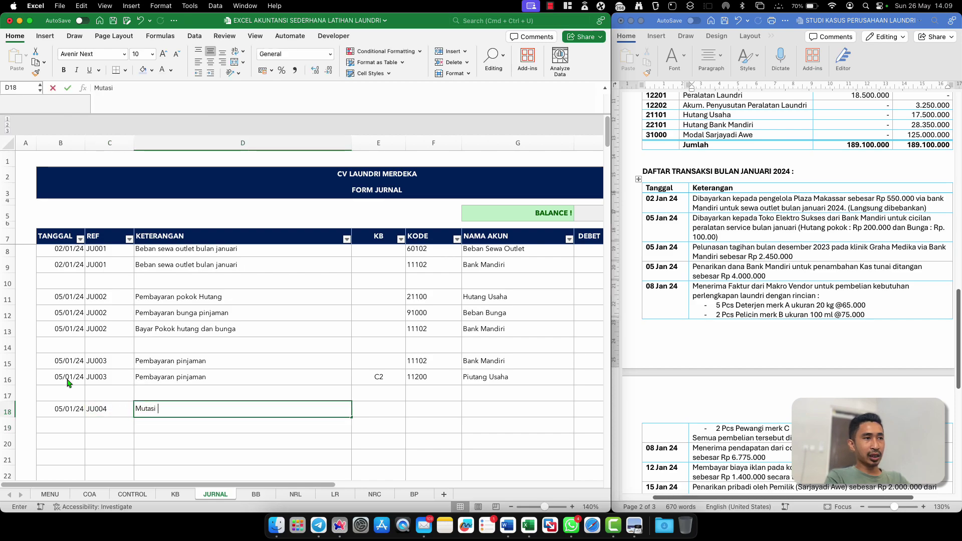
{"action": "key", "text": "Return"}
Copy the Bank Mandiri account code 11102 from row 13 into row 19
{"action": "left_click", "coordinate": [385, 415]}
{"action": "left_click", "coordinate": [473, 409]}
{"action": "left_click", "coordinate": [451, 409]}
{"action": "left_click", "coordinate": [444, 329]}
{"action": "key", "text": "cmd+c"}
{"action": "key", "text": "Down"}
{"action": "key", "text": "Down"}
{"action": "key", "text": "Down"}
{"action": "key", "text": "Down"}
{"action": "key", "text": "Down"}
{"action": "key", "text": "Down"}
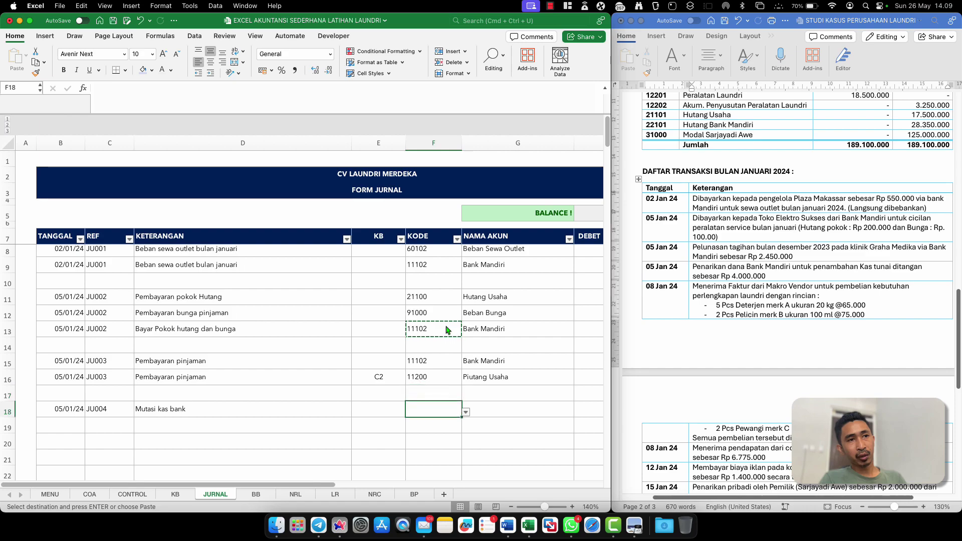
{"action": "key", "text": "cmd+v"}
Choose account code 11101 for Kas Ditangan in row 18
{"action": "left_click", "coordinate": [447, 412]}
{"action": "left_click", "coordinate": [466, 412]}
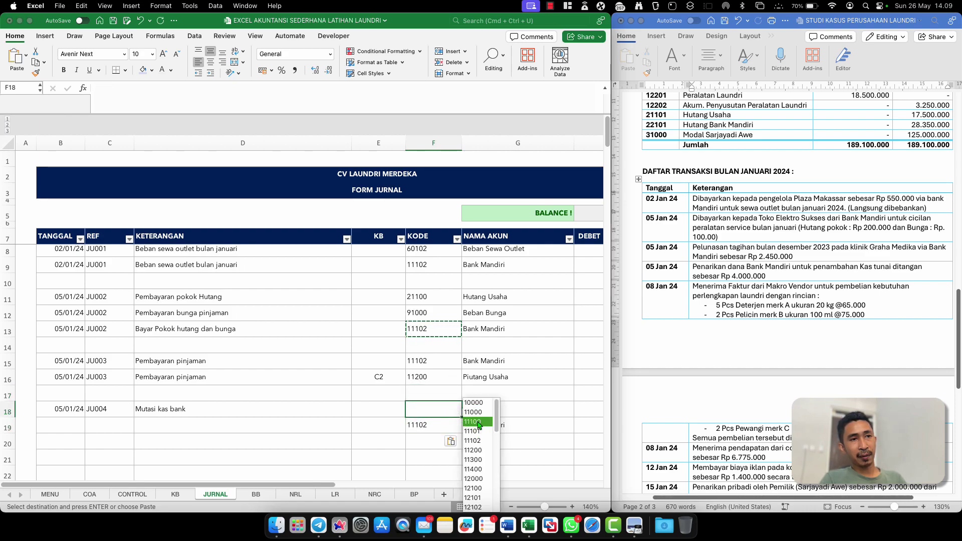
{"action": "left_click", "coordinate": [477, 432]}
{"action": "left_click", "coordinate": [480, 412]}
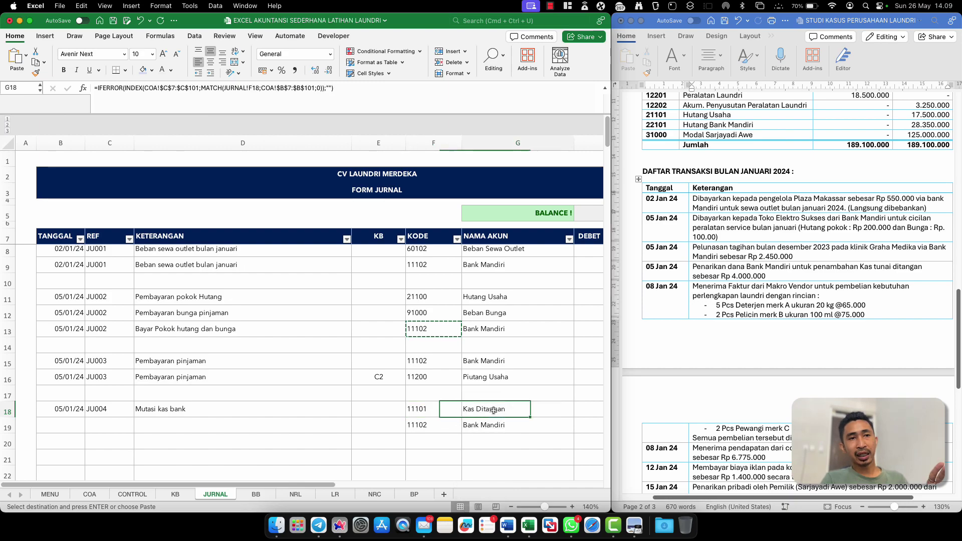
Enter a debit of 4.000.000 on the Kas Ditangan line in row 18
{"action": "scroll", "coordinate": [494, 411], "scroll_direction": "right", "scroll_amount": 5}
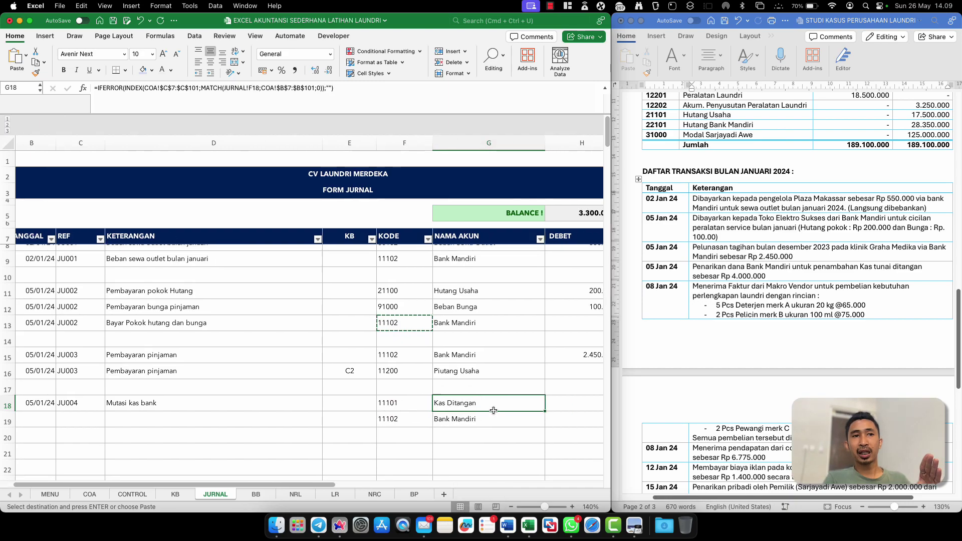
{"action": "left_click", "coordinate": [457, 403]}
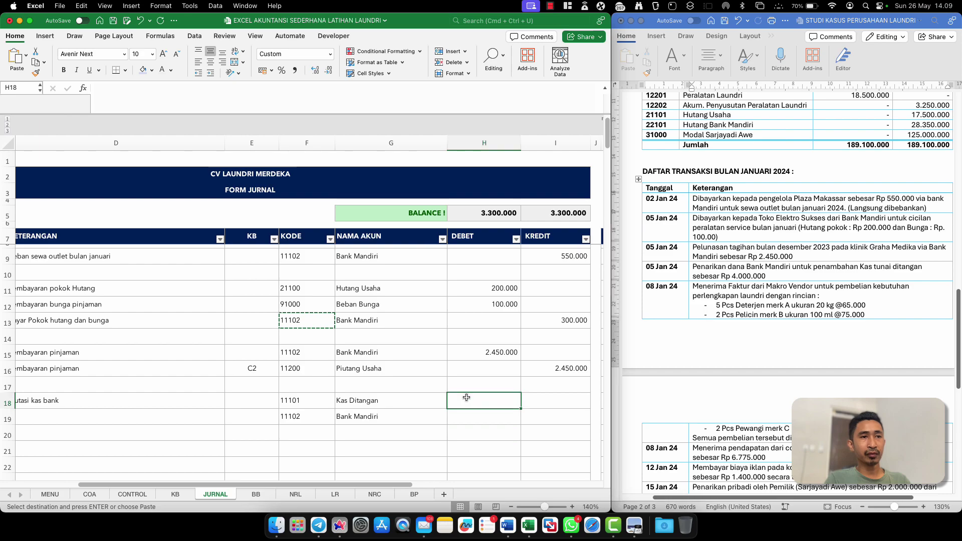
{"action": "type", "text": "4000000"}
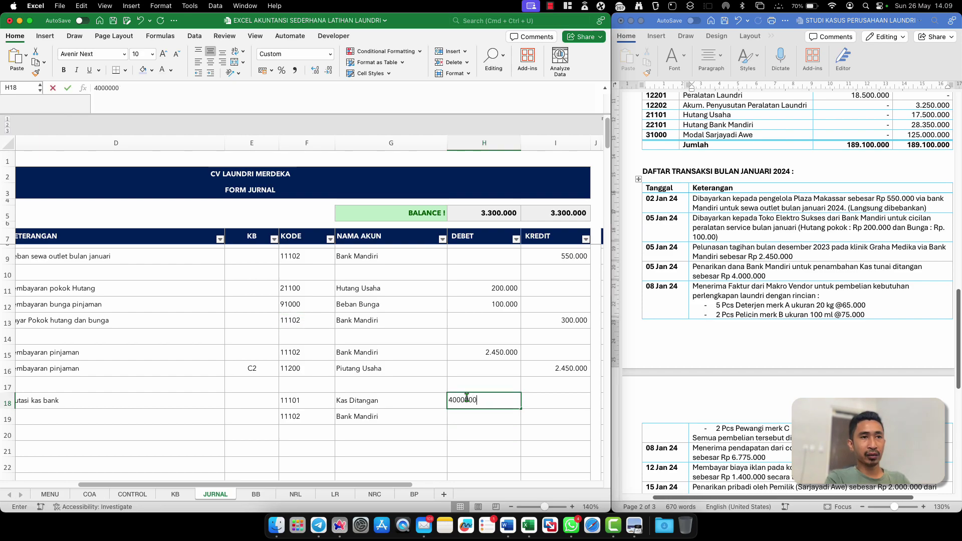
{"action": "key", "text": "Return"}
Enter the credit on the Bank Mandiri line in row 19 as the formula =H18
{"action": "left_click", "coordinate": [553, 420]}
{"action": "type", "text": "="}
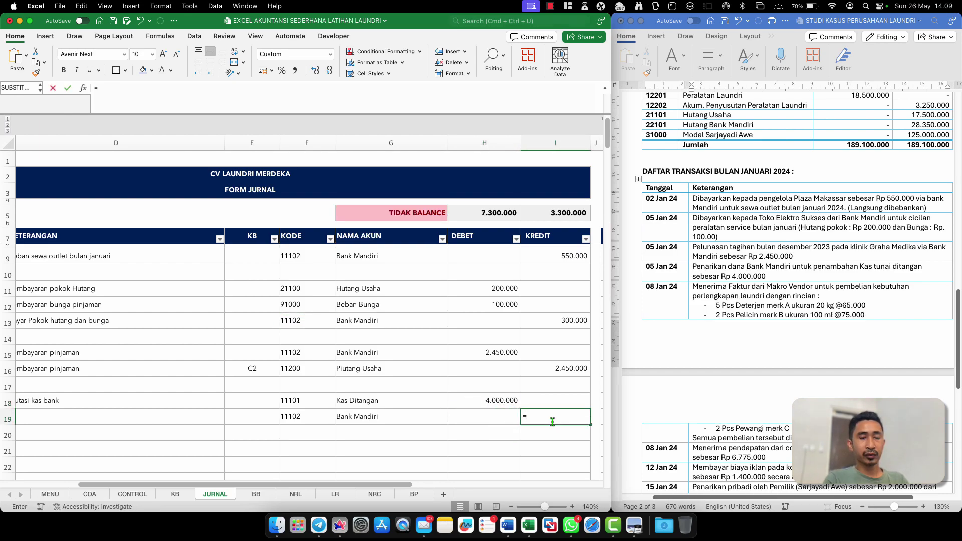
{"action": "key", "text": "Up"}
{"action": "key", "text": "Left"}
{"action": "key", "text": "Return"}
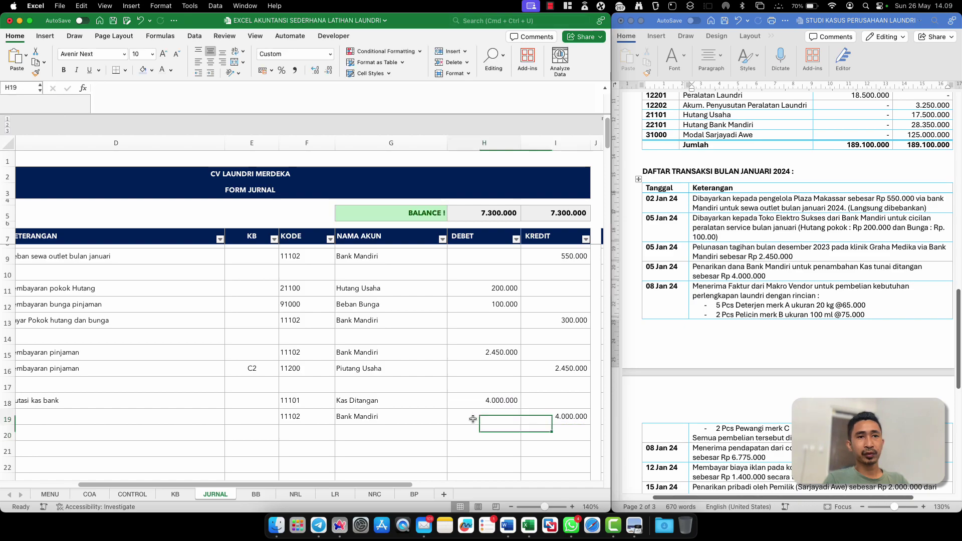
Fill the date, reference and description from row 18 down to the Bank Mandiri line in row 19
{"action": "scroll", "coordinate": [473, 419], "scroll_direction": "left", "scroll_amount": 5}
{"action": "left_click", "coordinate": [204, 431]}
{"action": "left_click", "coordinate": [205, 410]}
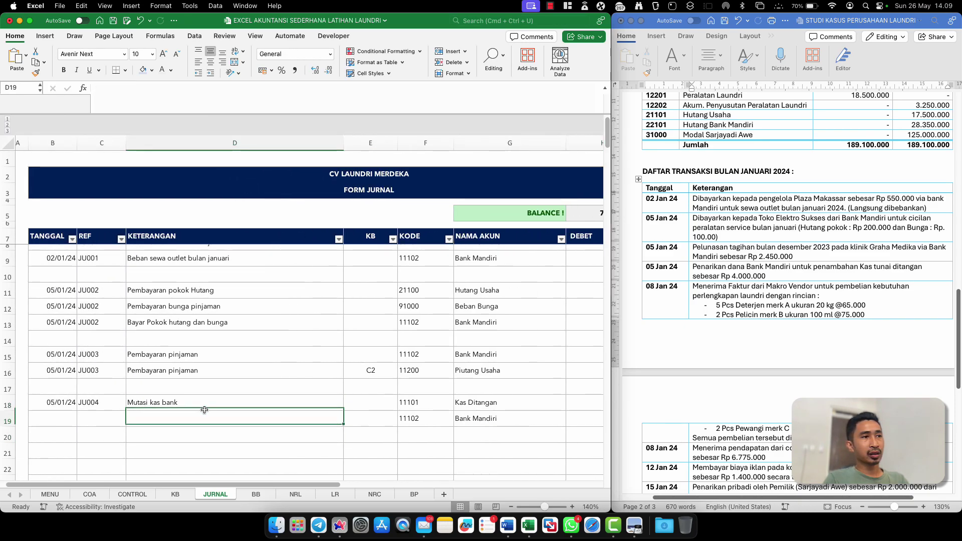
{"action": "key", "text": "shift+Left"}
{"action": "key", "text": "shift+Left"}
{"action": "key", "text": "ctrl+d"}
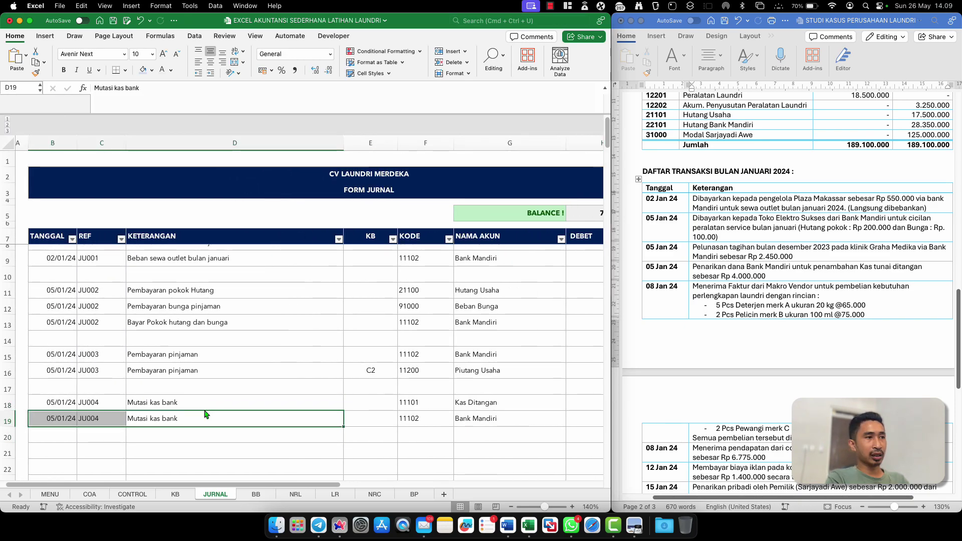
{"action": "left_click", "coordinate": [210, 402]}
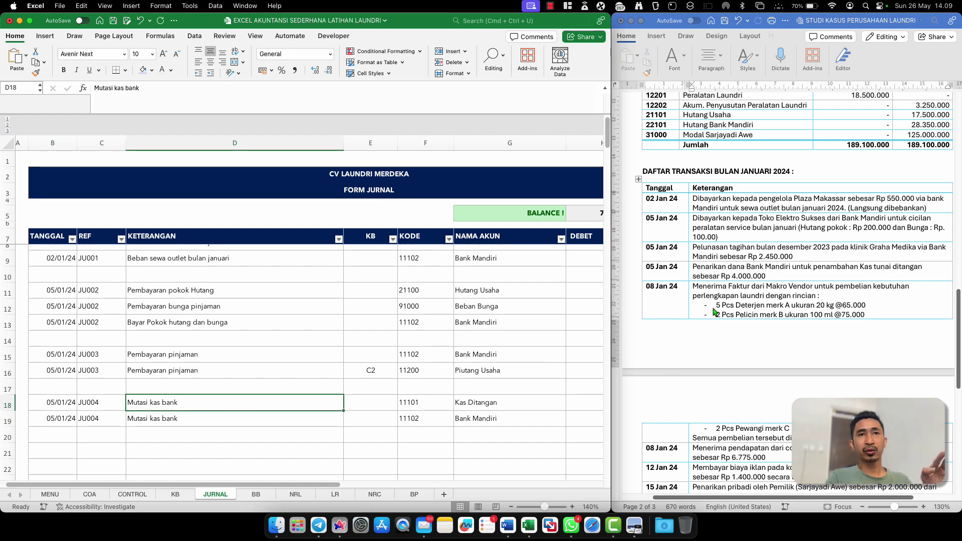
Read the 08 Jan 24 Makro Vendor invoice in the Word case study, including its item quantities, unit prices and tax note
{"action": "scroll", "coordinate": [692, 296], "scroll_direction": "down", "scroll_amount": 1}
{"action": "scroll", "coordinate": [692, 296], "scroll_direction": "left", "scroll_amount": 1}
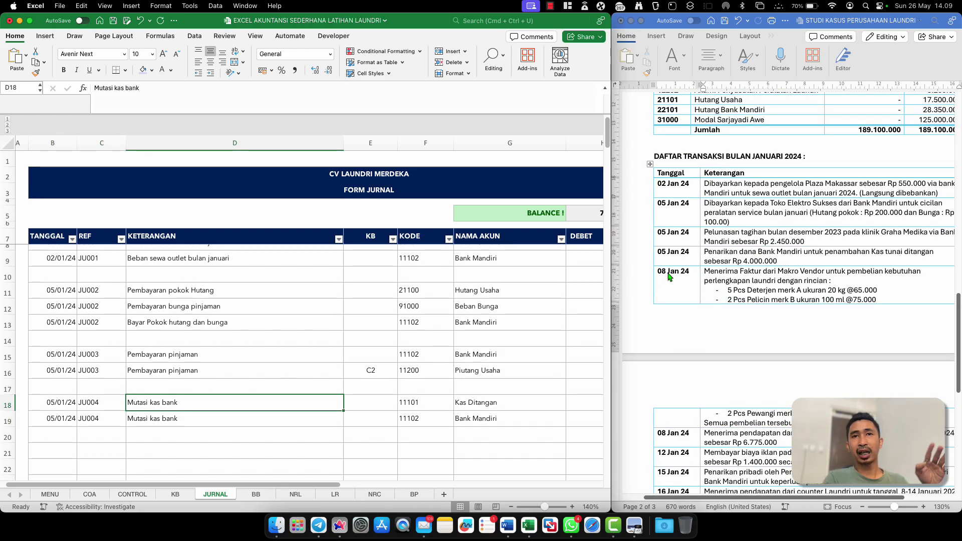
{"action": "scroll", "coordinate": [670, 277], "scroll_direction": "down", "scroll_amount": 5}
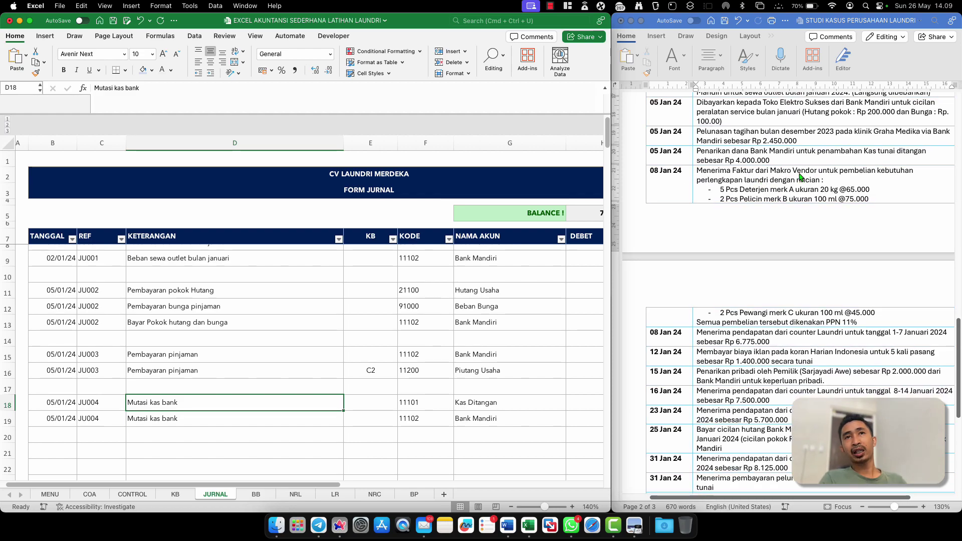
{"action": "left_click", "coordinate": [777, 189]}
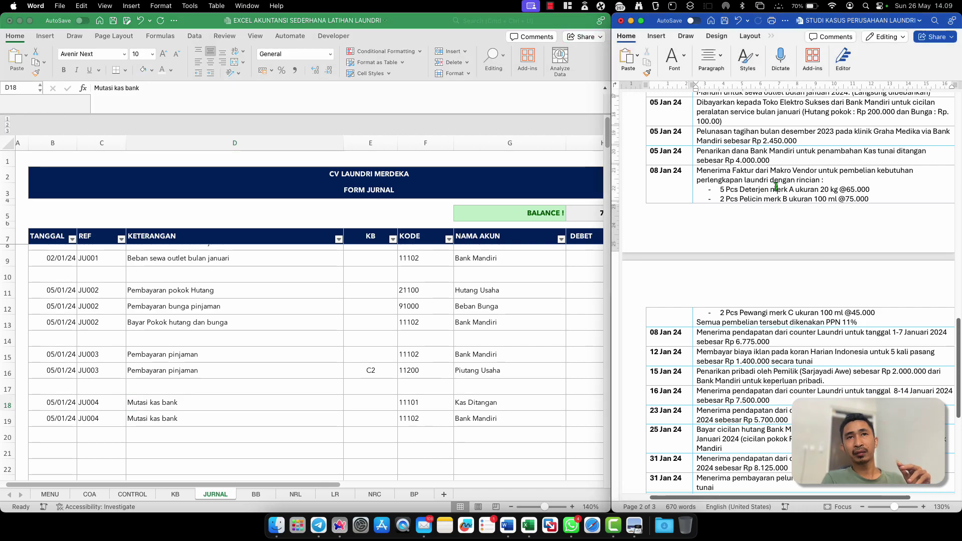
{"action": "left_click", "coordinate": [723, 199]}
{"action": "scroll", "coordinate": [722, 199], "scroll_direction": "down", "scroll_amount": 1}
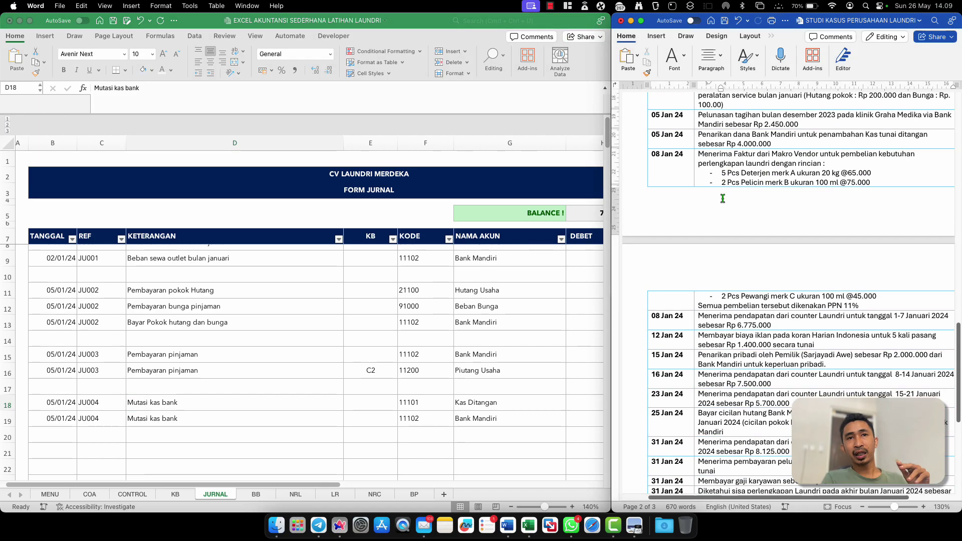
{"action": "key", "text": "Down"}
{"action": "key", "text": "Down"}
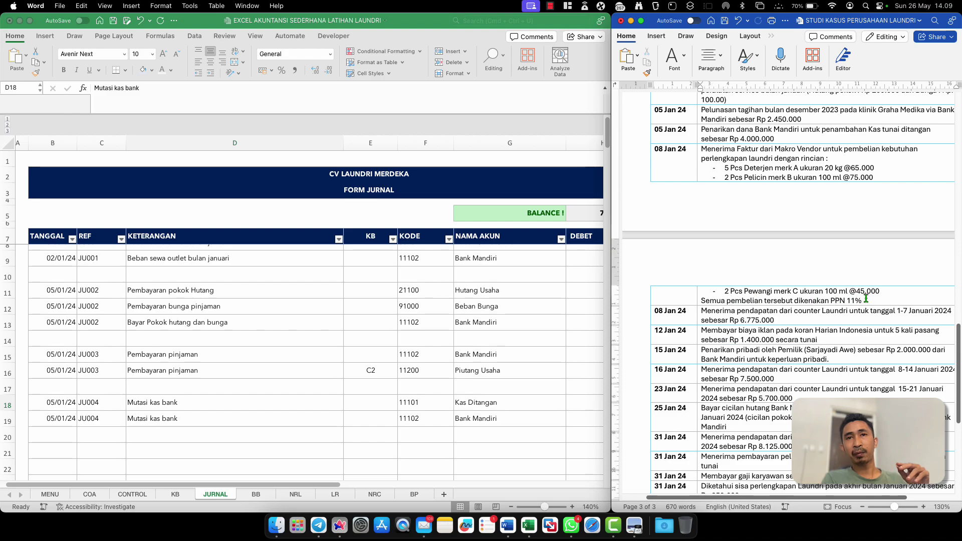
{"action": "left_click_drag", "start_coordinate": [866, 299], "coordinate": [832, 295]}
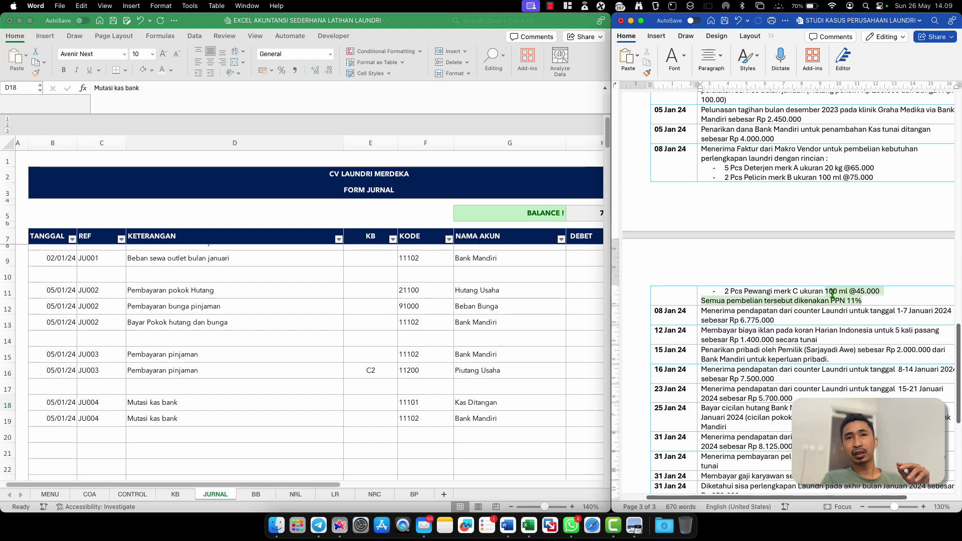
{"action": "left_click", "coordinate": [767, 300]}
{"action": "left_click", "coordinate": [190, 369]}
{"action": "left_click", "coordinate": [187, 370]}
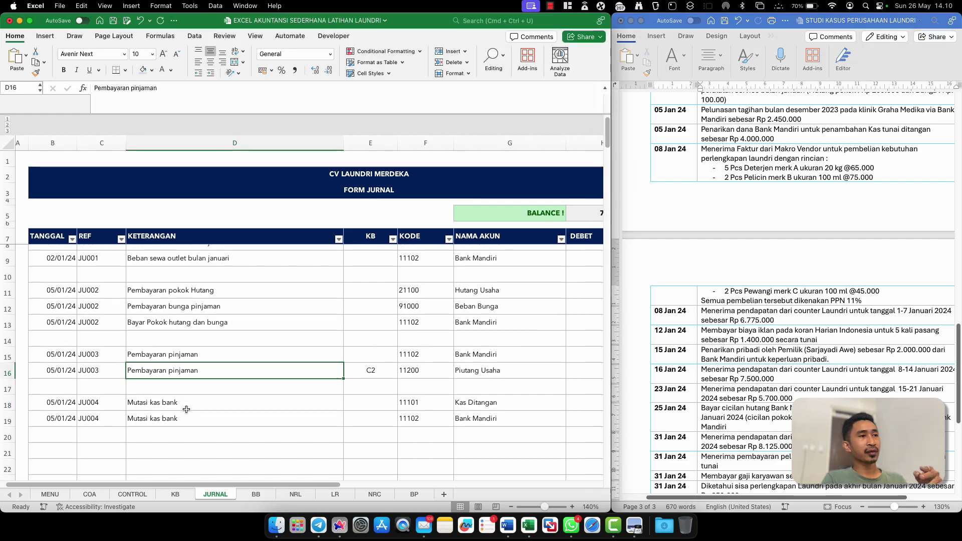
Delete the sentence "Semua pembelian tersebut dikenakan PPN 11%" from the 08 Jan 24 Makro Vendor transaction in the Word case study
{"action": "left_click", "coordinate": [763, 304]}
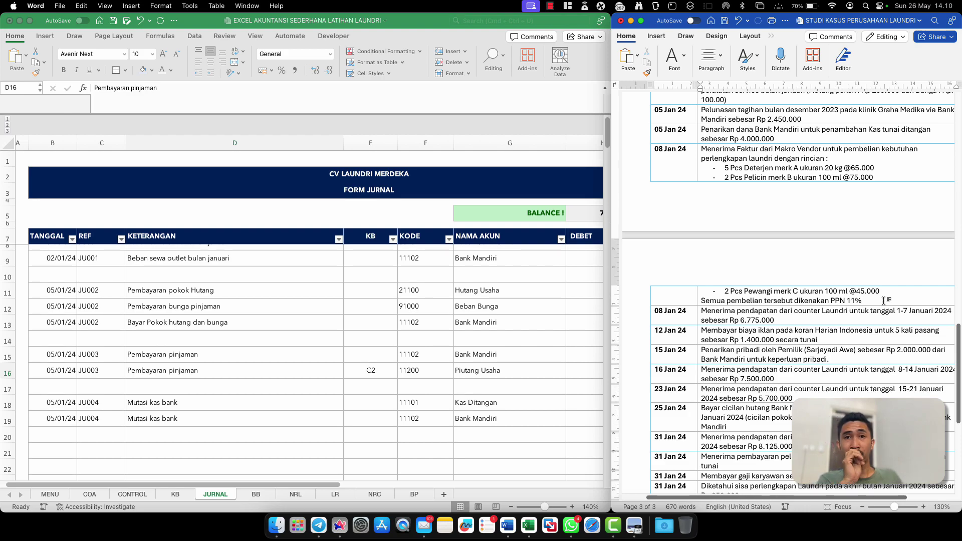
{"action": "left_click", "coordinate": [868, 300]}
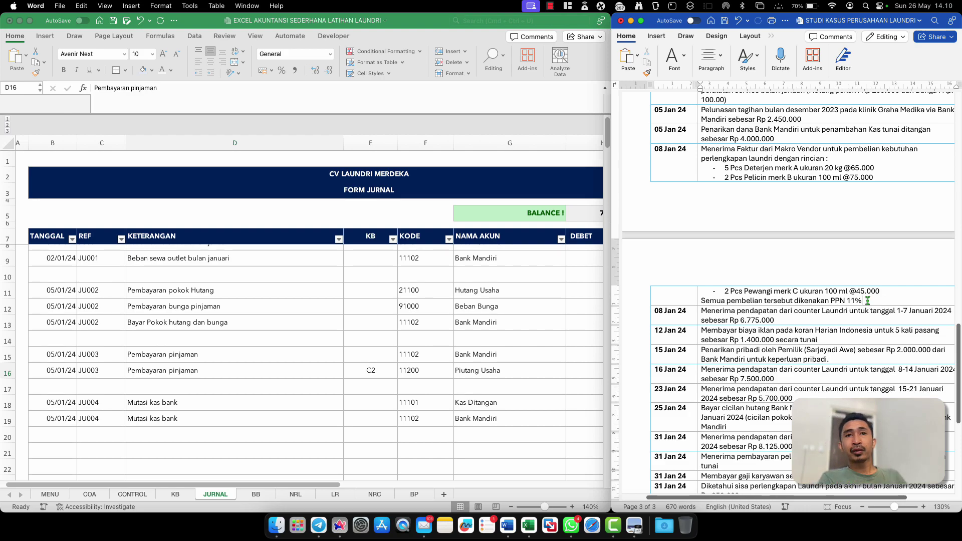
{"action": "left_click", "coordinate": [702, 301], "text": "shift"}
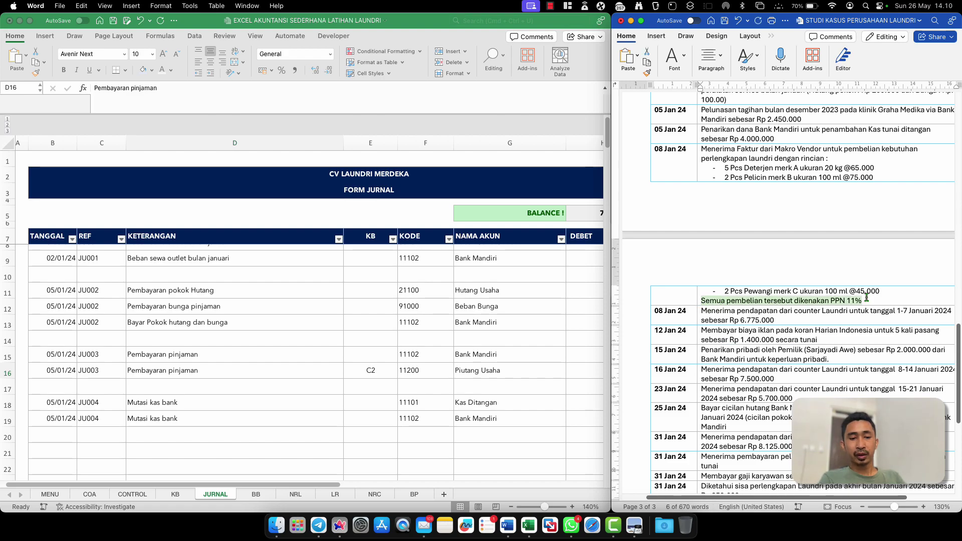
{"action": "scroll", "coordinate": [866, 297], "scroll_direction": "up", "scroll_amount": 10}
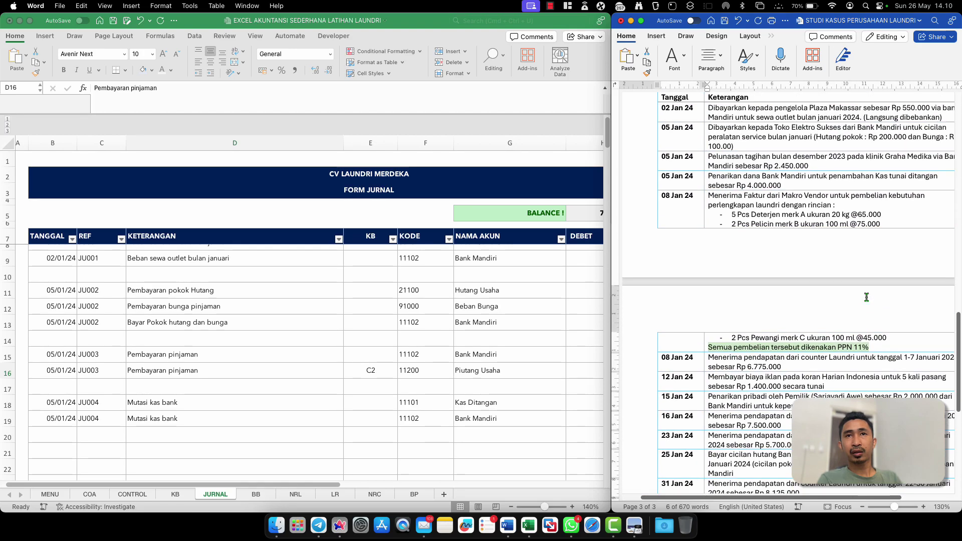
{"action": "scroll", "coordinate": [867, 297], "scroll_direction": "down", "scroll_amount": 5}
{"action": "scroll", "coordinate": [866, 297], "scroll_direction": "down", "scroll_amount": 3}
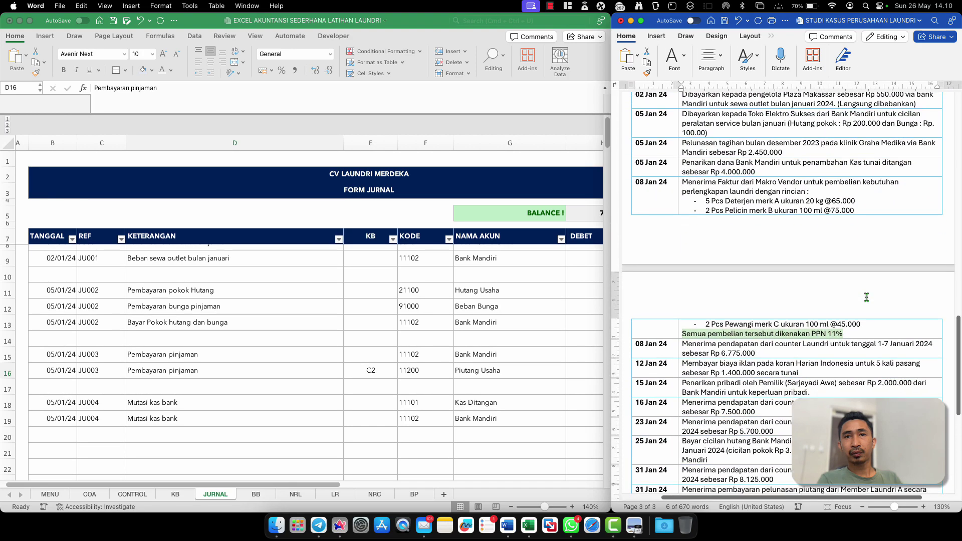
{"action": "key", "text": "BackSpace"}
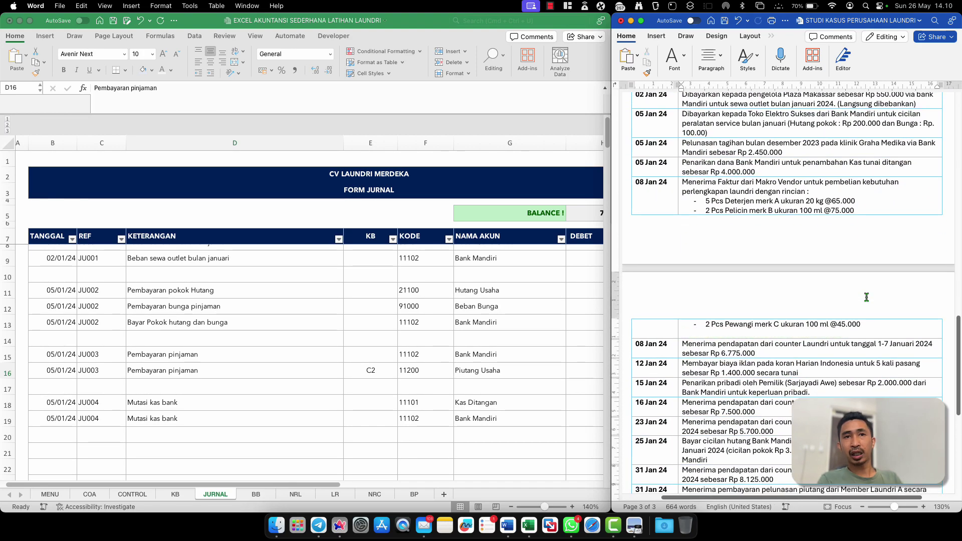
Remove the blank line after the last item of the 08 Jan 24 Makro Vendor transaction in the Word case study
{"action": "key", "text": "BackSpace"}
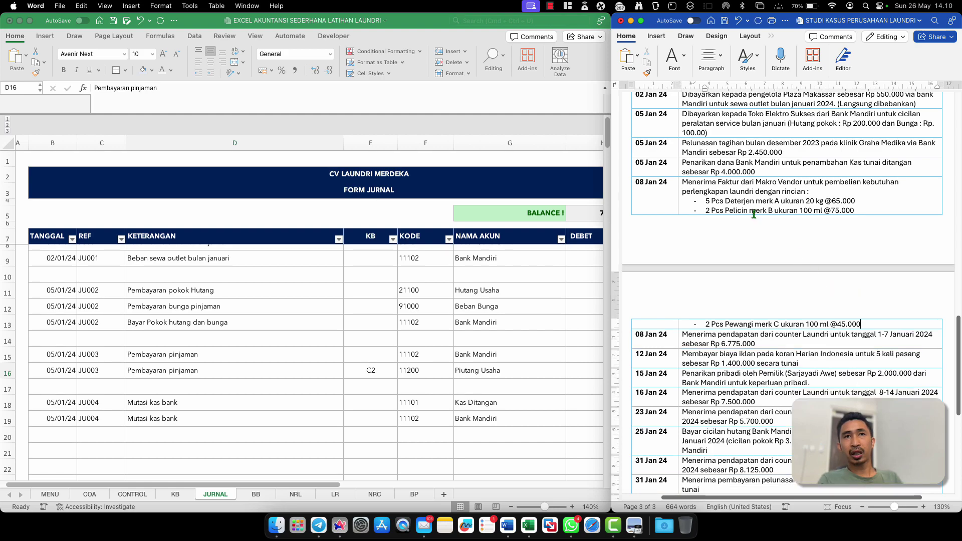
{"action": "left_click", "coordinate": [705, 202]}
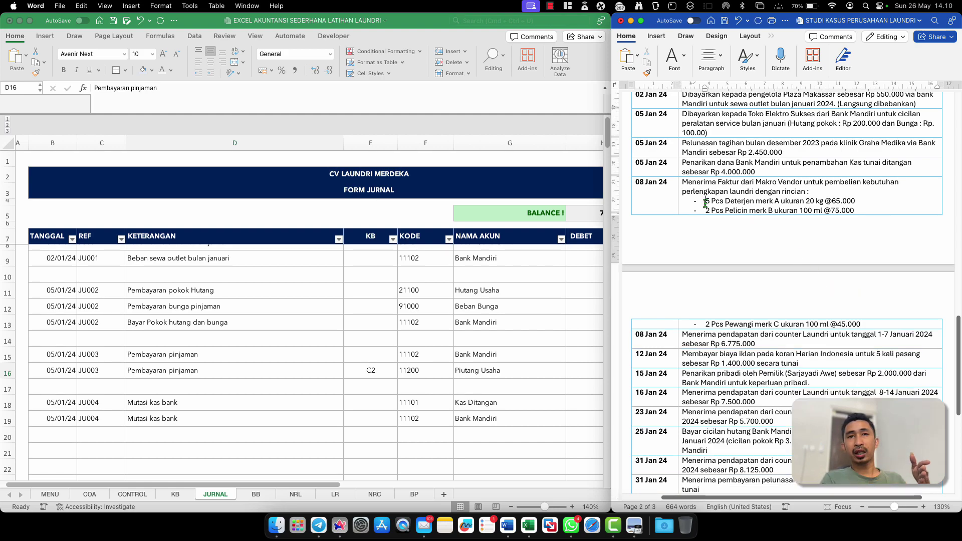
{"action": "left_click", "coordinate": [683, 189]}
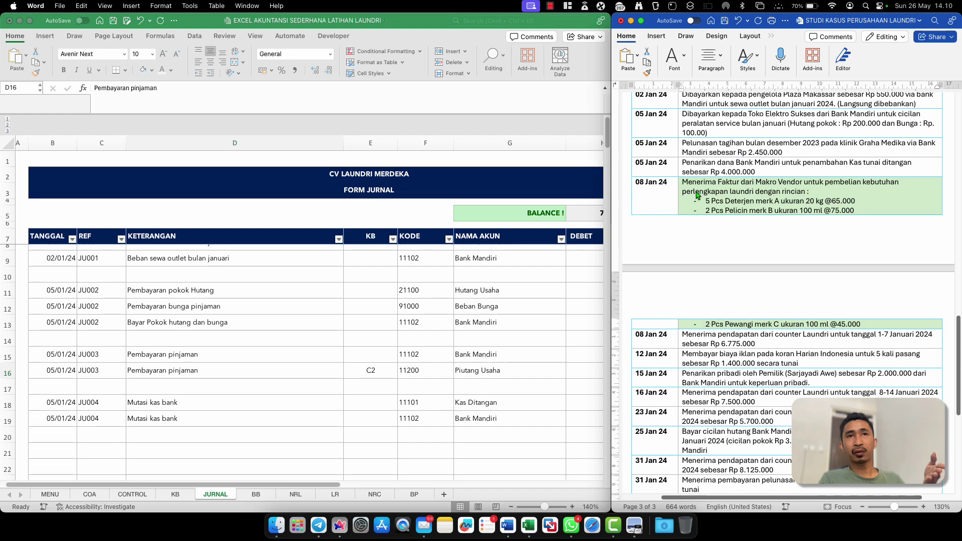
{"action": "left_click", "coordinate": [696, 191]}
{"action": "left_click", "coordinate": [705, 198]}
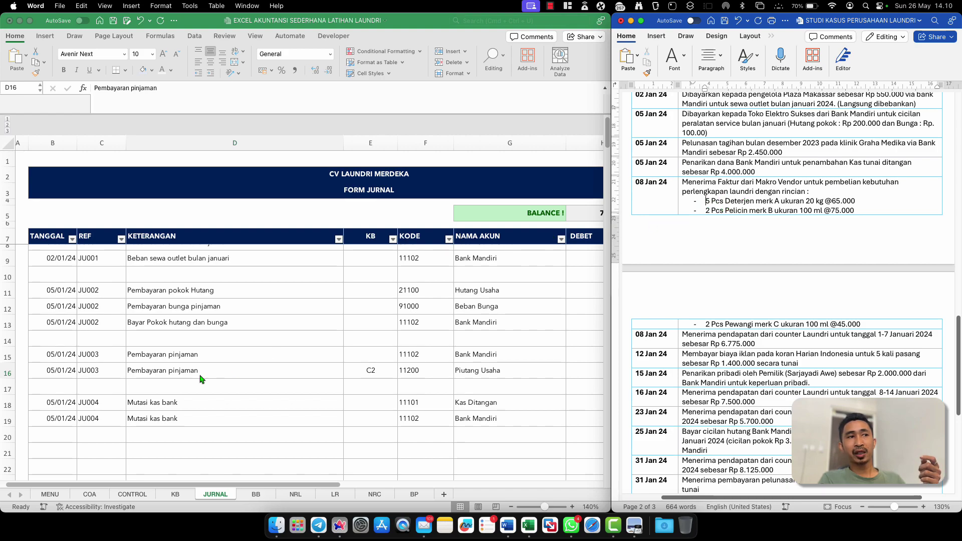
Enter the transaction date 08/01/24 in row 21 of the Excel journal, leaving row 20 blank
{"action": "left_click", "coordinate": [52, 435]}
{"action": "left_click", "coordinate": [51, 422]}
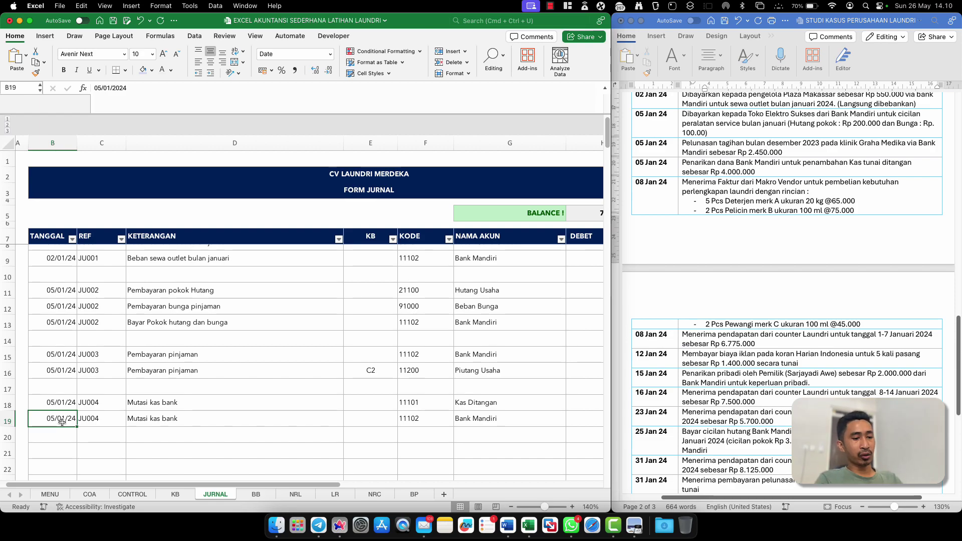
{"action": "key", "text": "Down"}
{"action": "key", "text": "Down"}
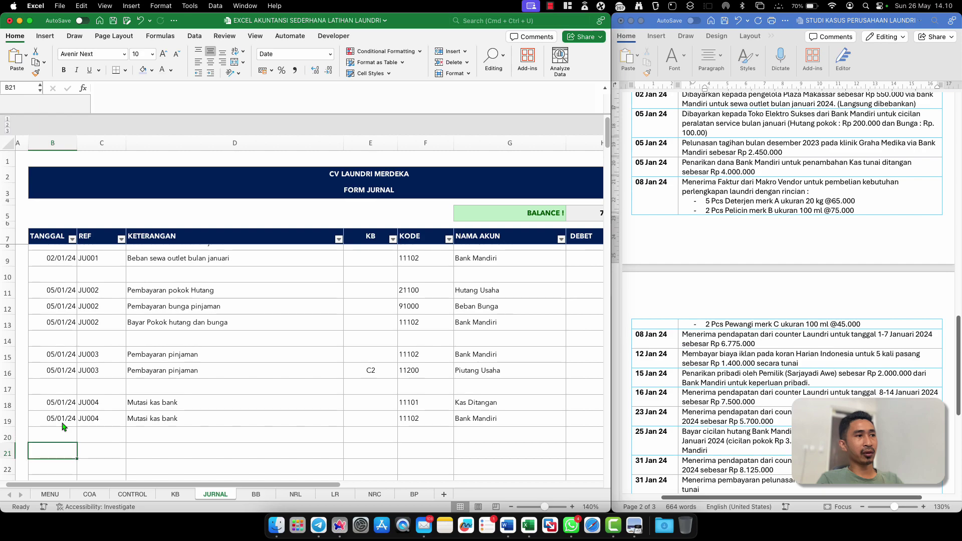
{"action": "type", "text": "8"}
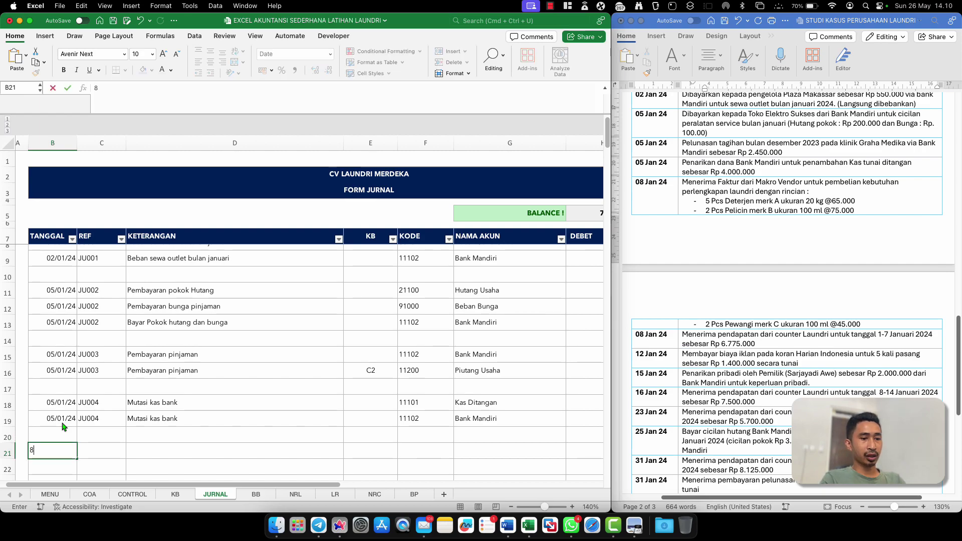
{"action": "type", "text": "/01/24"}
{"action": "key", "text": "Return"}
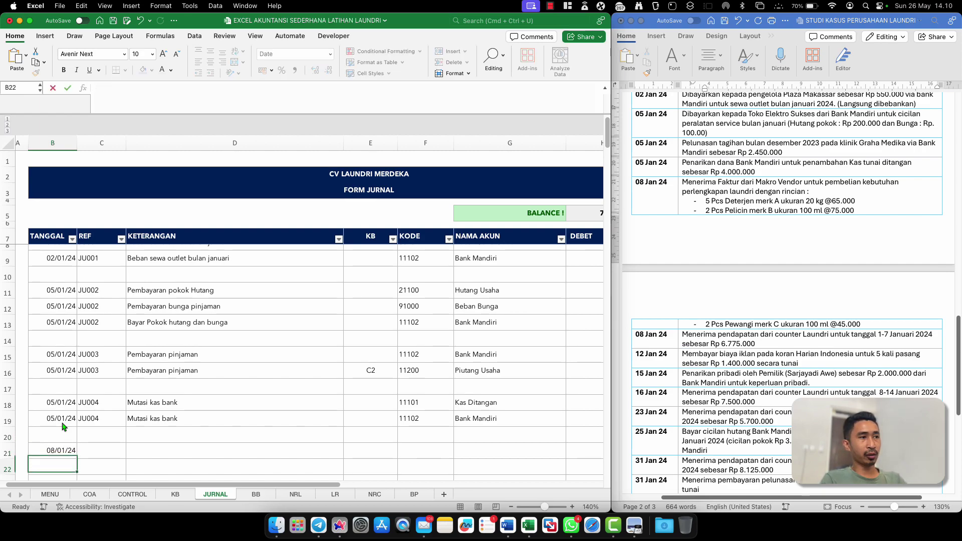
Enter the reference JU005 and the description "Pembelian perlengkapan laundri" in journal row 21
{"action": "left_click", "coordinate": [109, 451]}
{"action": "type", "text": "JU"}
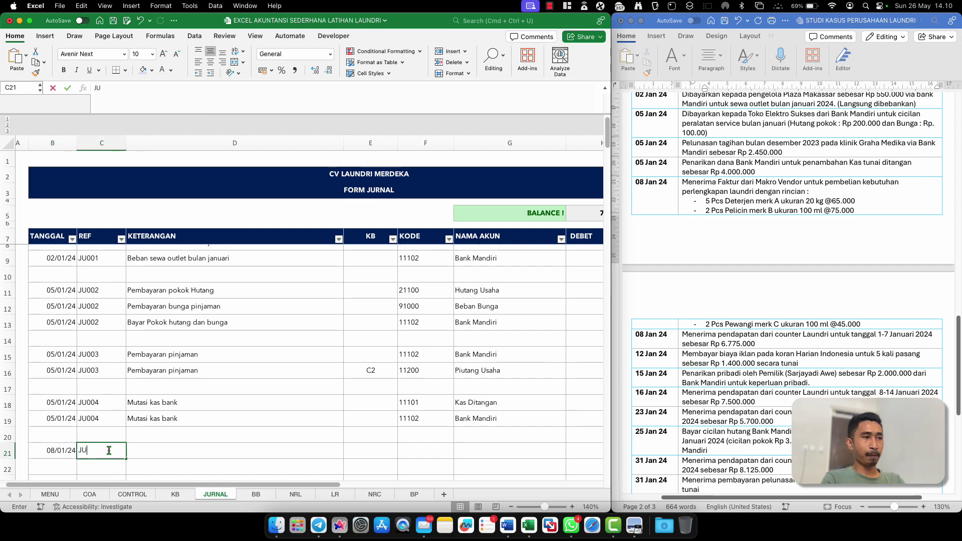
{"action": "type", "text": "005"}
{"action": "key", "text": "Tab"}
{"action": "scroll", "coordinate": [138, 451], "scroll_direction": "down", "scroll_amount": 3}
{"action": "scroll", "coordinate": [140, 451], "scroll_direction": "down", "scroll_amount": 1}
{"action": "type", "text": "Pembelian perl"}
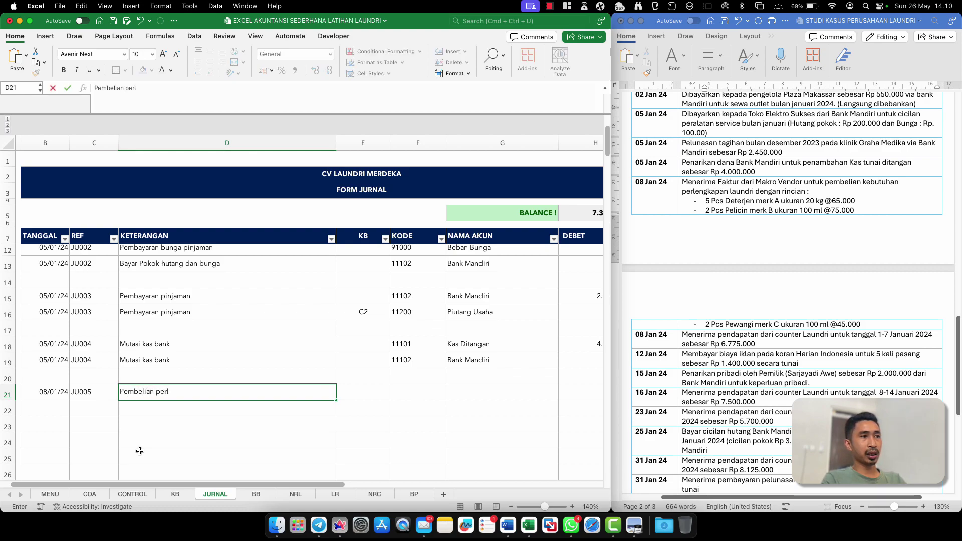
{"action": "type", "text": "engkapan laundri"}
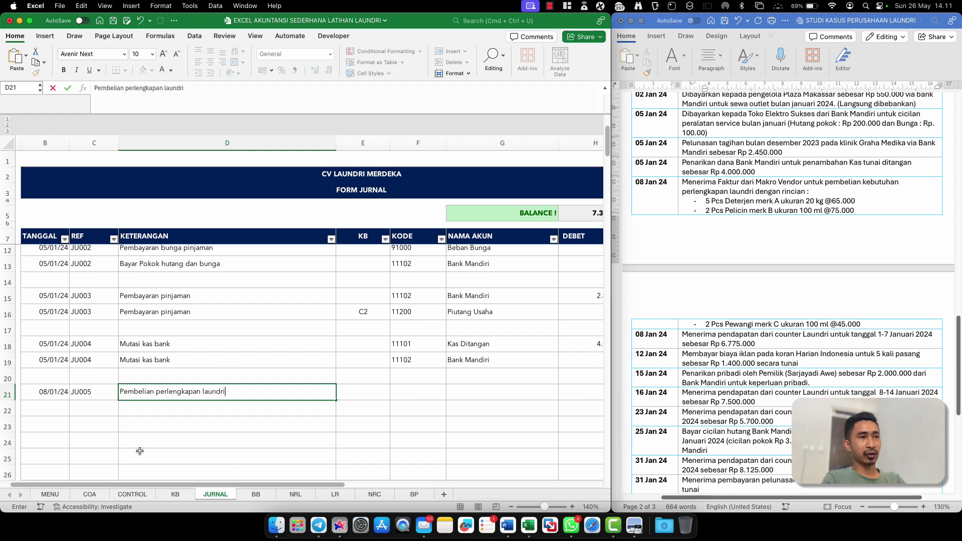
{"action": "key", "text": "Return"}
Link the account code in row 21 to Perlengkapan Laundri (11300) on the COA sheet with =COA!B13
{"action": "left_click", "coordinate": [423, 393]}
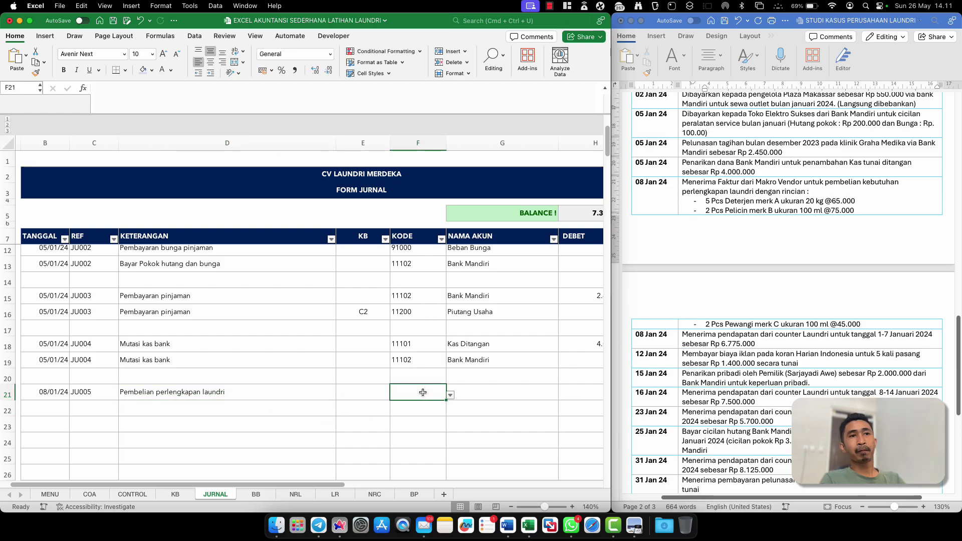
{"action": "left_click", "coordinate": [366, 392]}
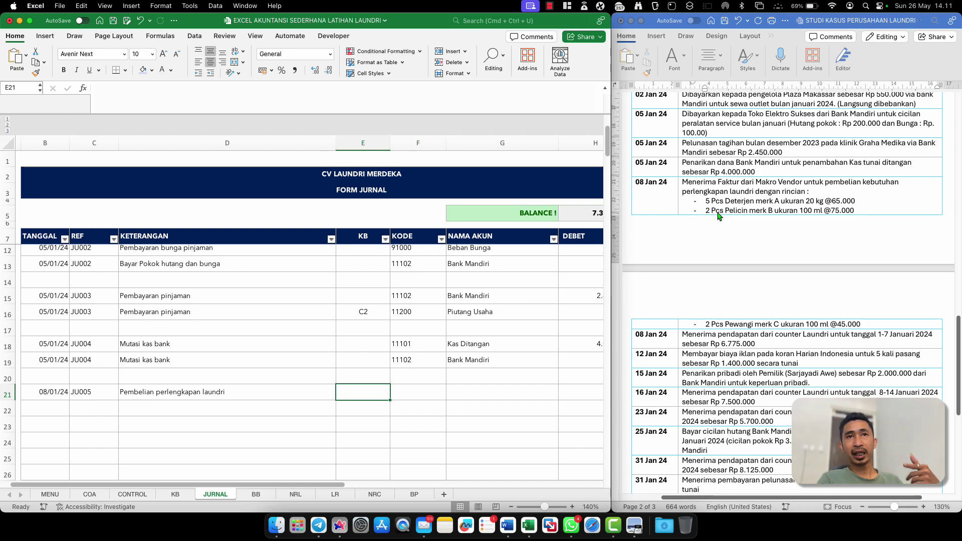
{"action": "left_click", "coordinate": [421, 393]}
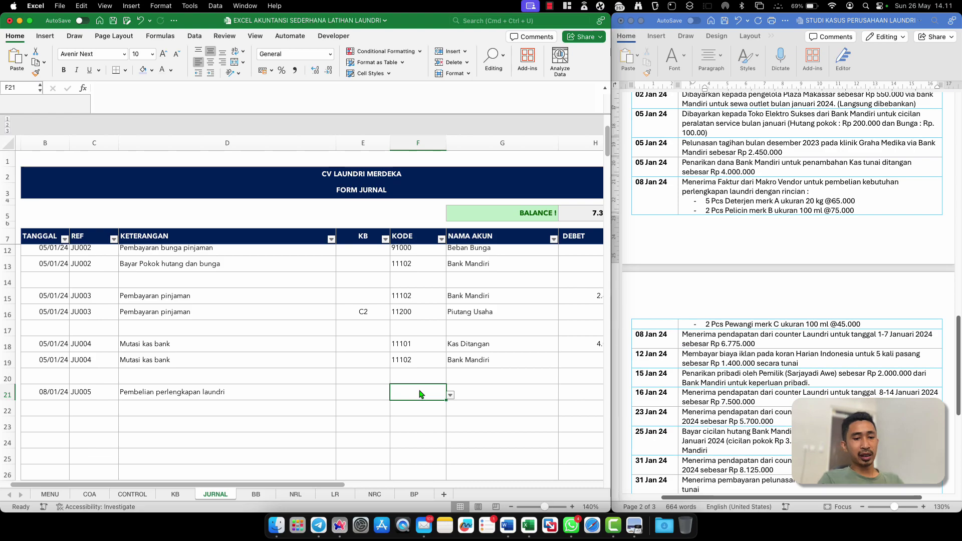
{"action": "type", "text": "="}
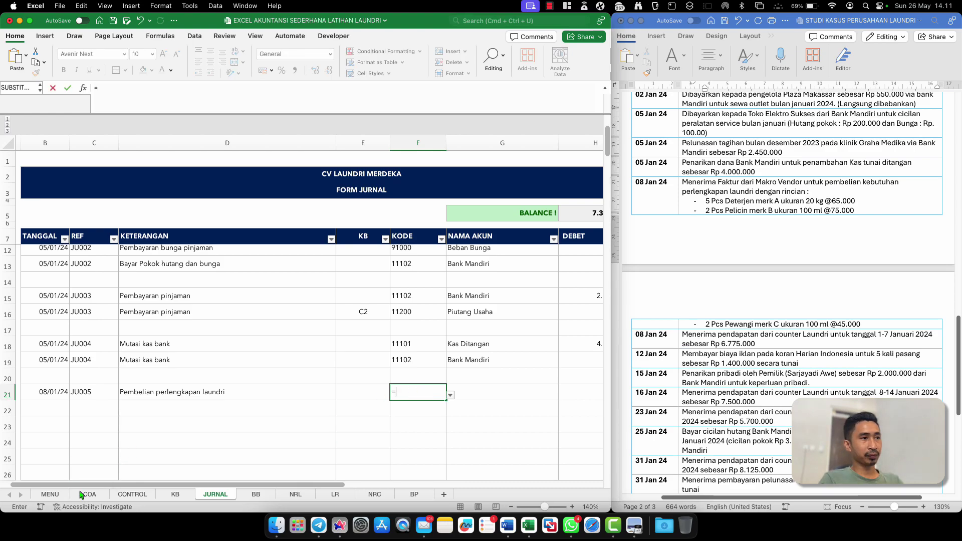
{"action": "left_click", "coordinate": [86, 494]}
{"action": "scroll", "coordinate": [78, 368], "scroll_direction": "up", "scroll_amount": 6}
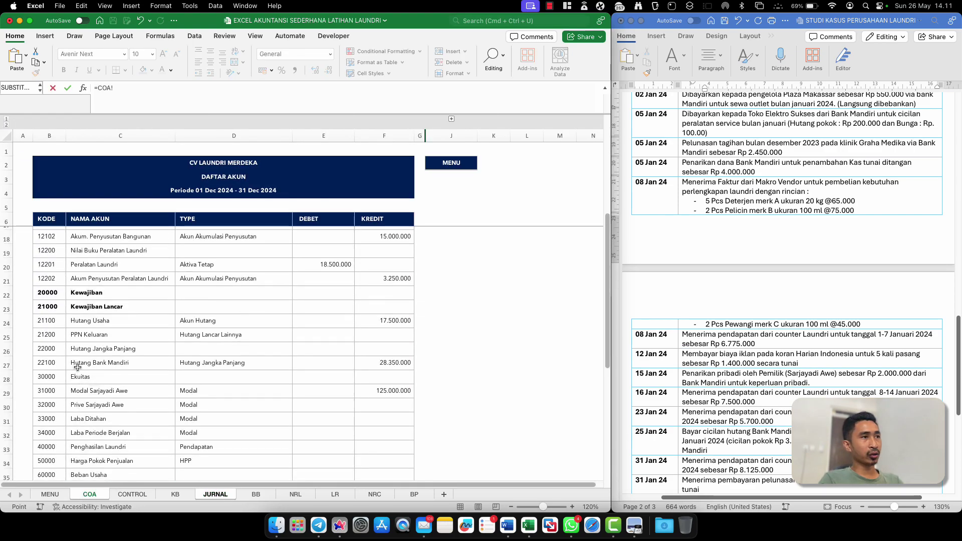
{"action": "scroll", "coordinate": [78, 368], "scroll_direction": "up", "scroll_amount": 3}
{"action": "left_click", "coordinate": [51, 278]}
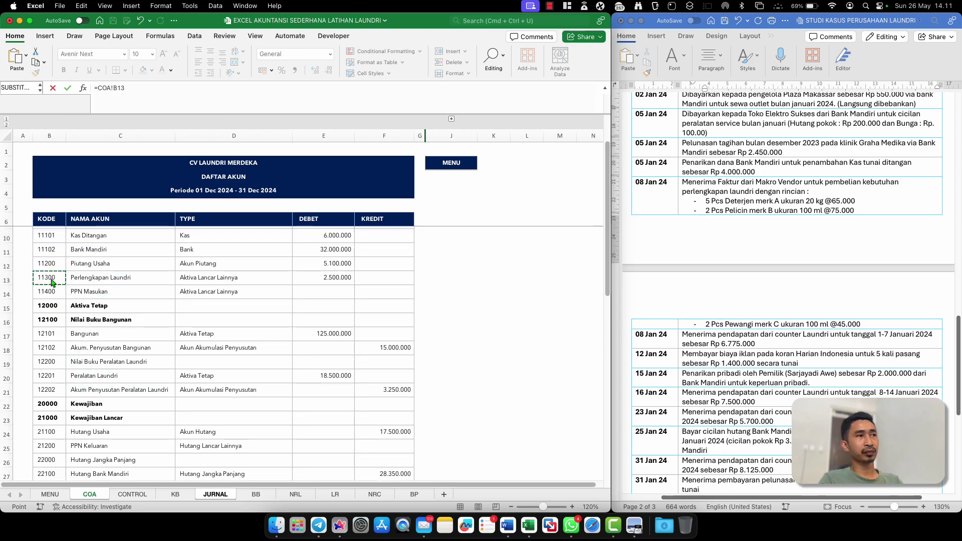
{"action": "key", "text": "Return"}
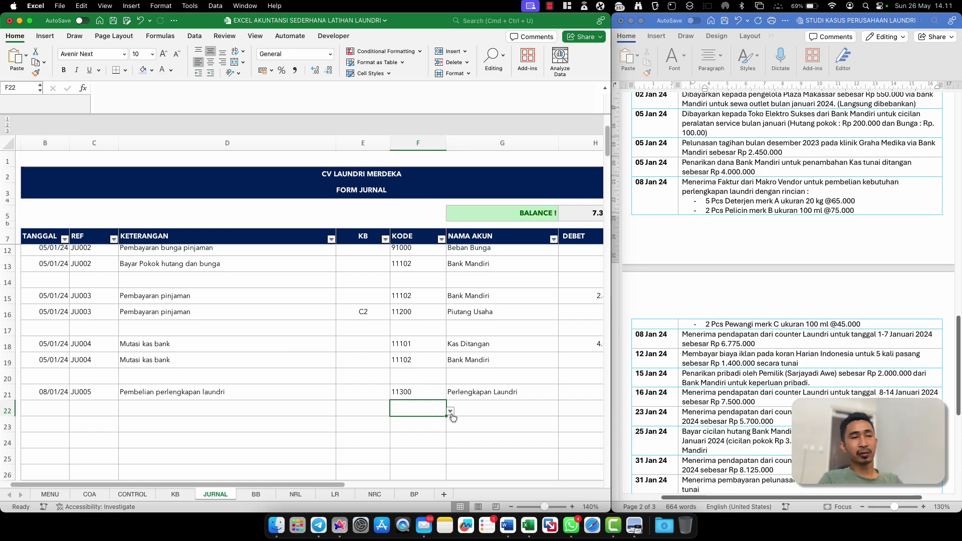
Link the account code in row 22 to Hutang Usaha (21100) on the COA sheet with =COA!B24
{"action": "type", "text": "="}
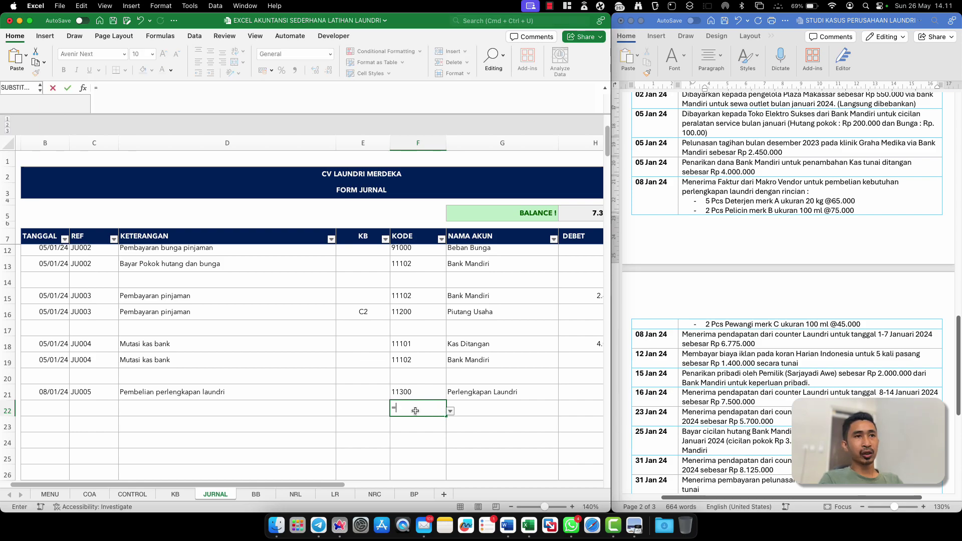
{"action": "left_click", "coordinate": [95, 494]}
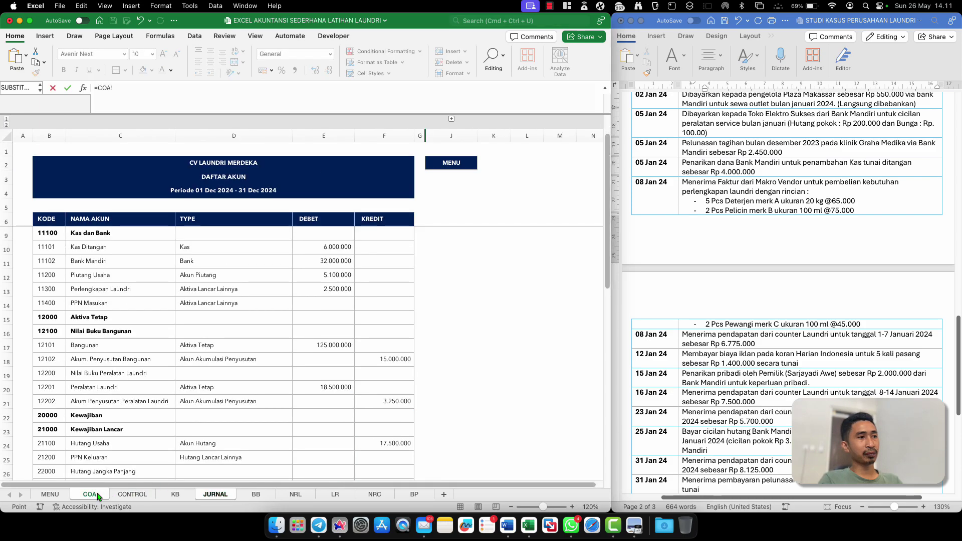
{"action": "scroll", "coordinate": [92, 325], "scroll_direction": "up", "scroll_amount": 2}
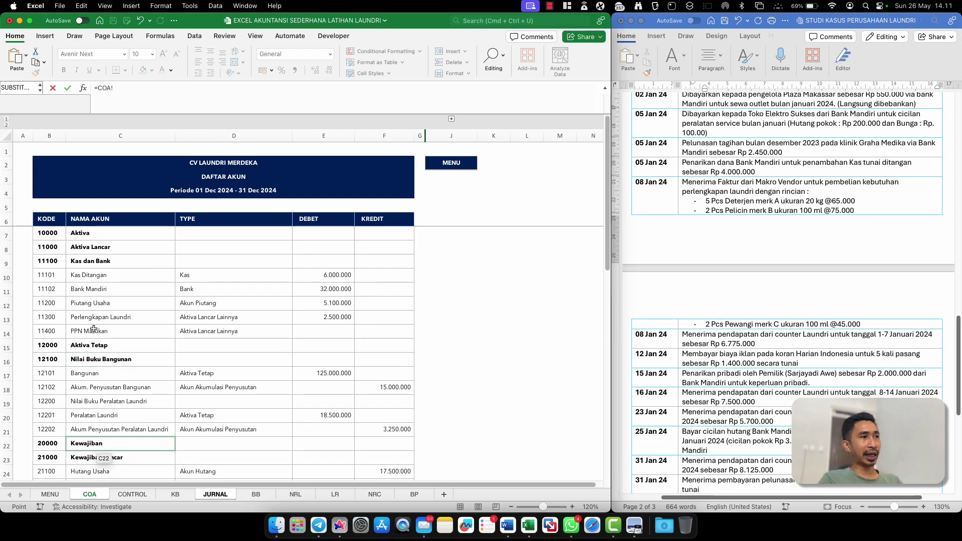
{"action": "scroll", "coordinate": [94, 329], "scroll_direction": "down", "scroll_amount": 8}
{"action": "left_click", "coordinate": [46, 357]}
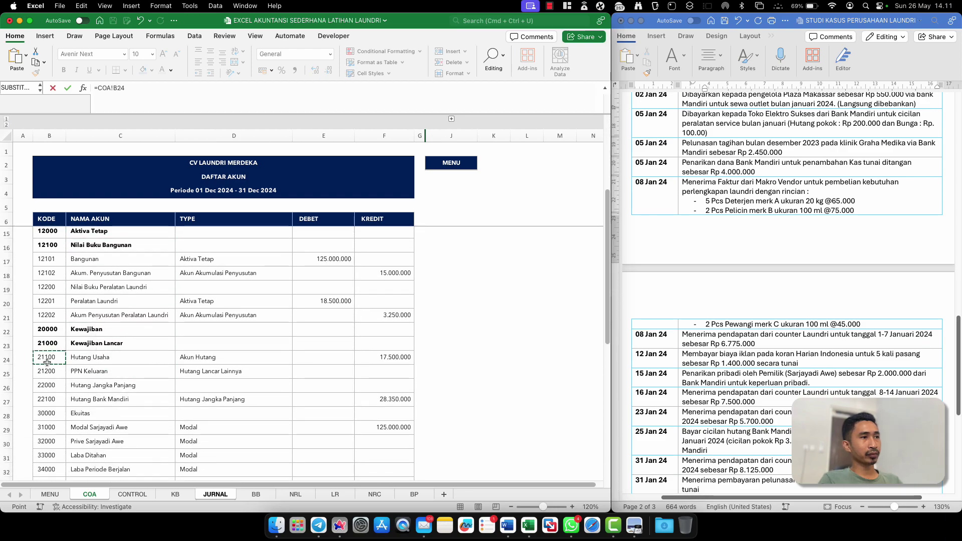
{"action": "key", "text": "Return"}
Enter the debit on the Perlengkapan Laundri line in row 21 as the formula =(5*65000)+(2*75000)+(2*45000)
{"action": "key", "text": "Tab"}
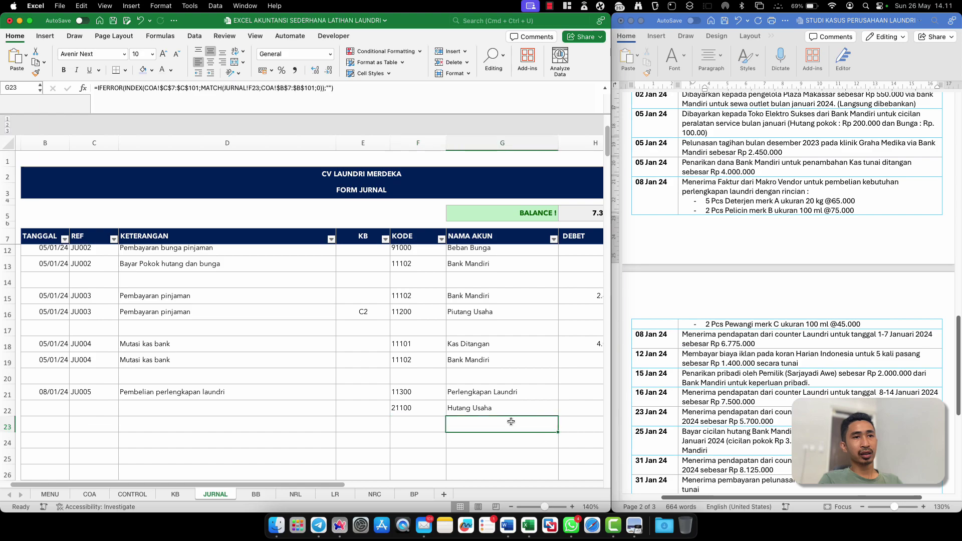
{"action": "scroll", "coordinate": [511, 421], "scroll_direction": "right", "scroll_amount": 3}
{"action": "scroll", "coordinate": [511, 421], "scroll_direction": "right", "scroll_amount": 1}
{"action": "left_click", "coordinate": [445, 396]}
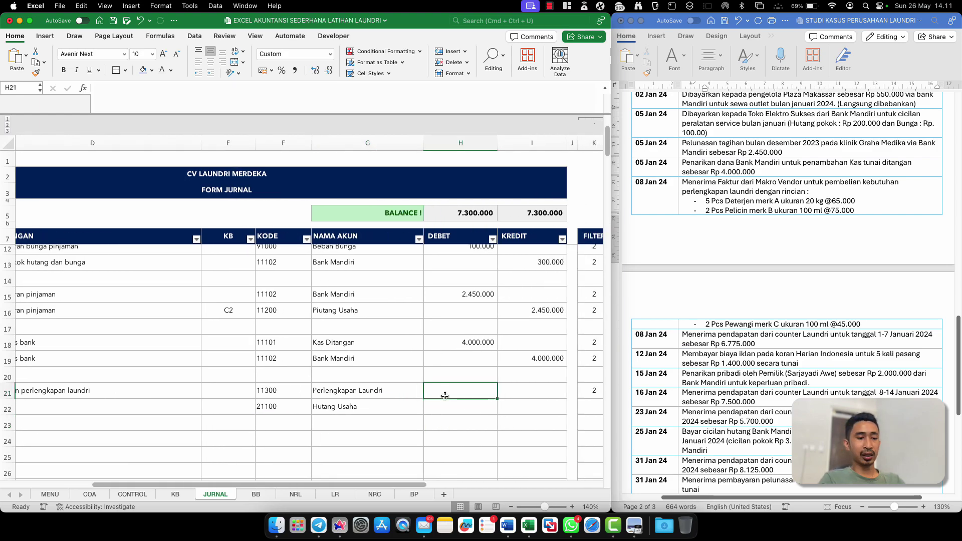
{"action": "type", "text": "=(5"}
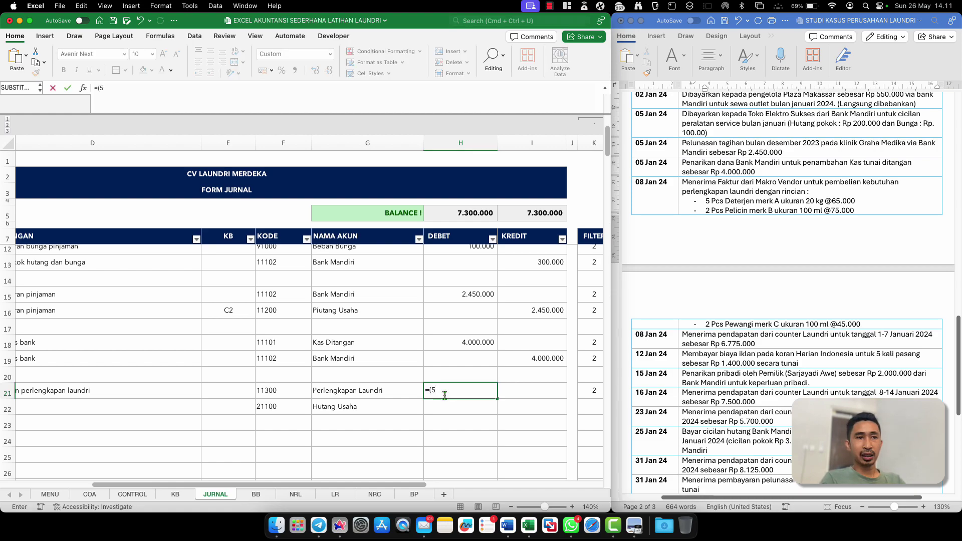
{"action": "type", "text": "*65000)+"}
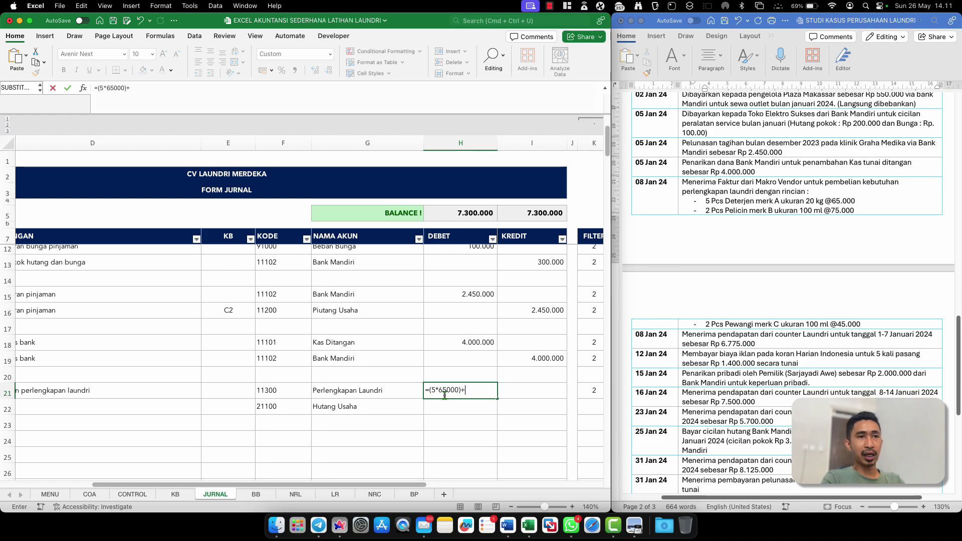
{"action": "type", "text": "(2*75000)+(2*45000"}
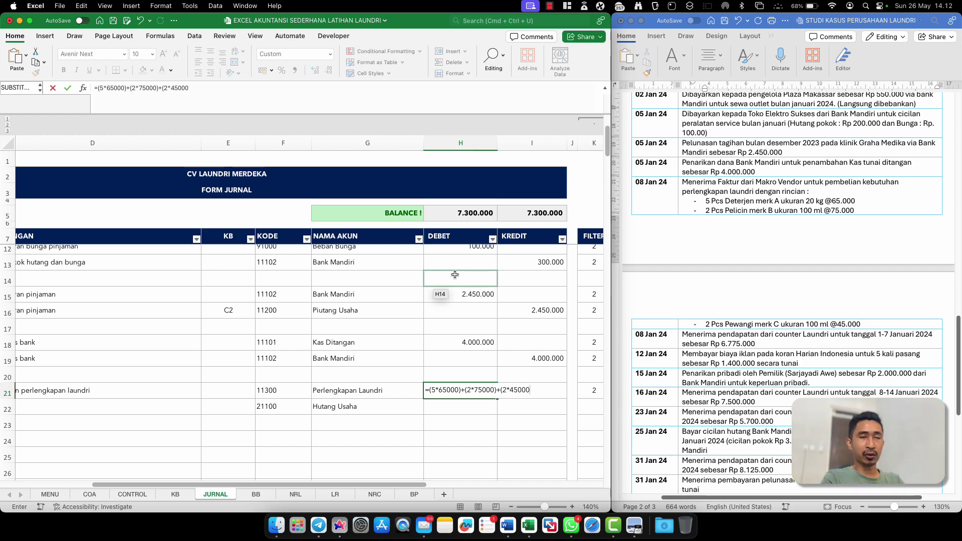
{"action": "key", "text": "Return"}
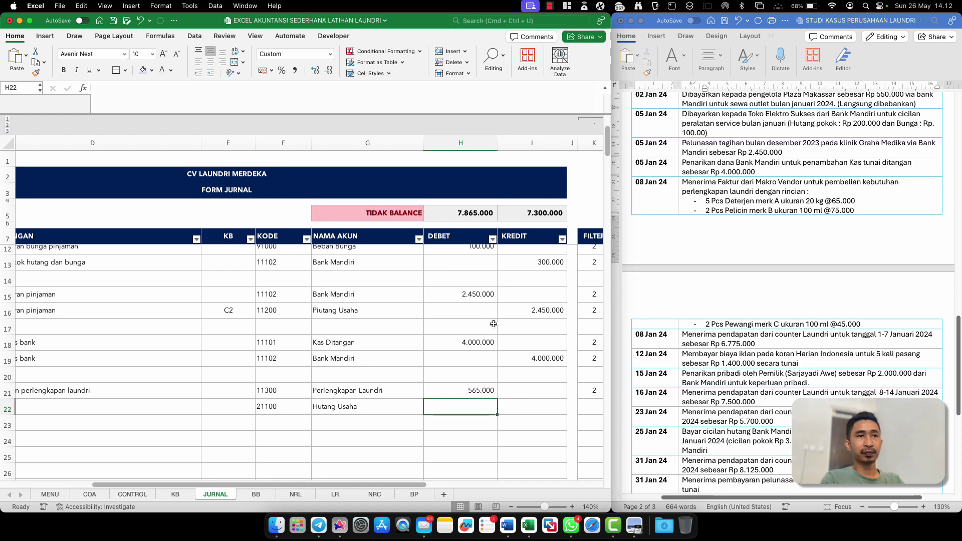
Enter the credit on the Hutang Usaha line in row 22 as the formula =H21
{"action": "left_click", "coordinate": [519, 404]}
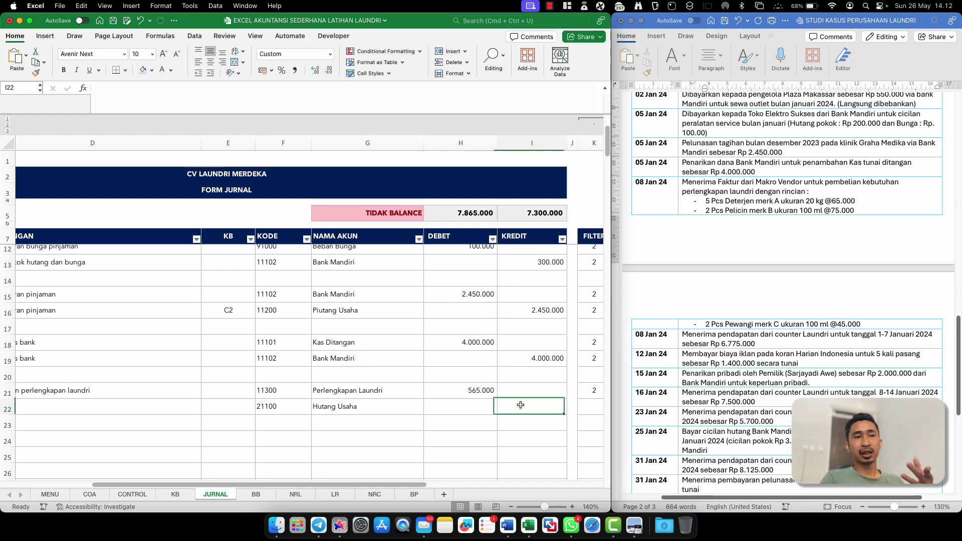
{"action": "type", "text": "="}
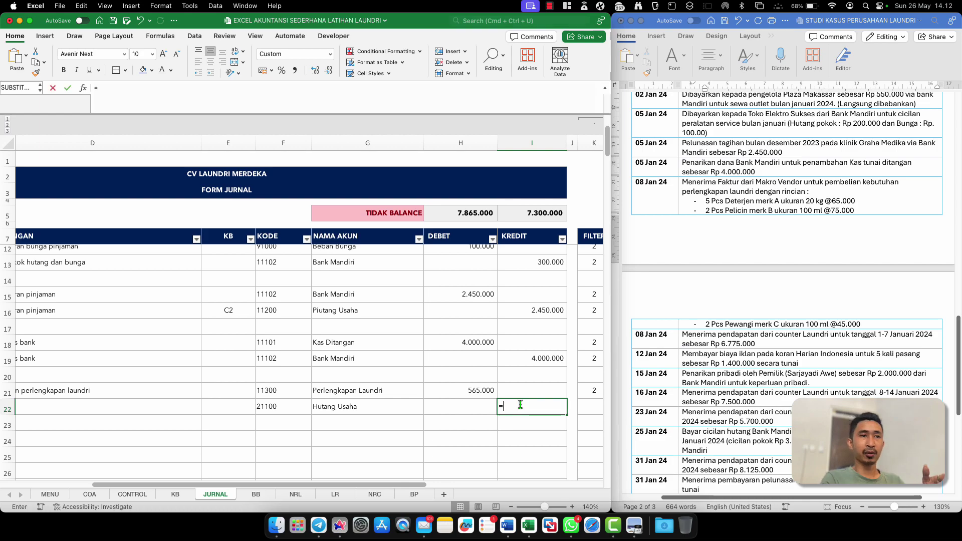
{"action": "key", "text": "Up"}
{"action": "key", "text": "Left"}
{"action": "key", "text": "Return"}
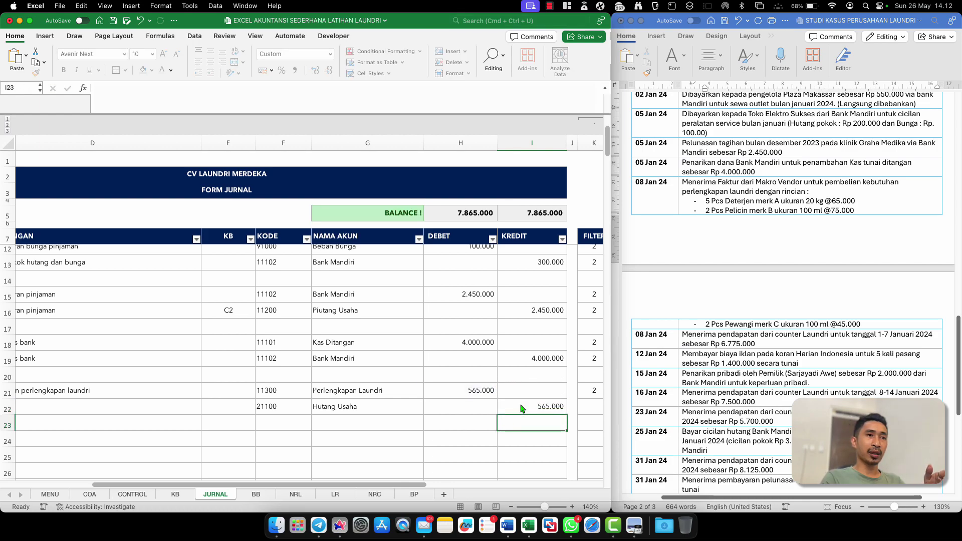
{"action": "left_click", "coordinate": [457, 410]}
{"action": "left_click", "coordinate": [542, 405]}
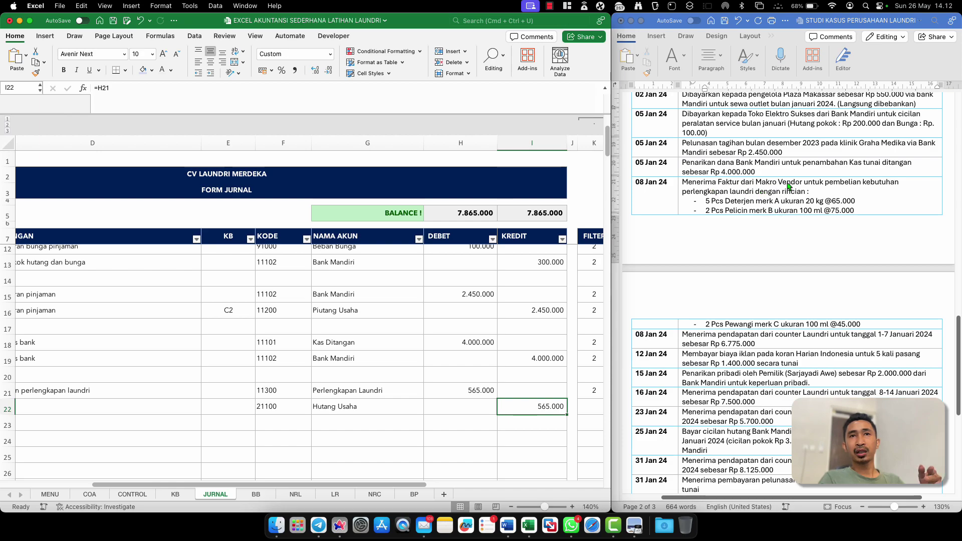
Fill the date, reference and description from row 21 down to the Hutang Usaha line in row 22
{"action": "scroll", "coordinate": [158, 444], "scroll_direction": "left", "scroll_amount": 5}
{"action": "left_click", "coordinate": [59, 404]}
{"action": "key", "text": "shift+Right"}
{"action": "key", "text": "shift+Right"}
{"action": "key", "text": "ctrl+d"}
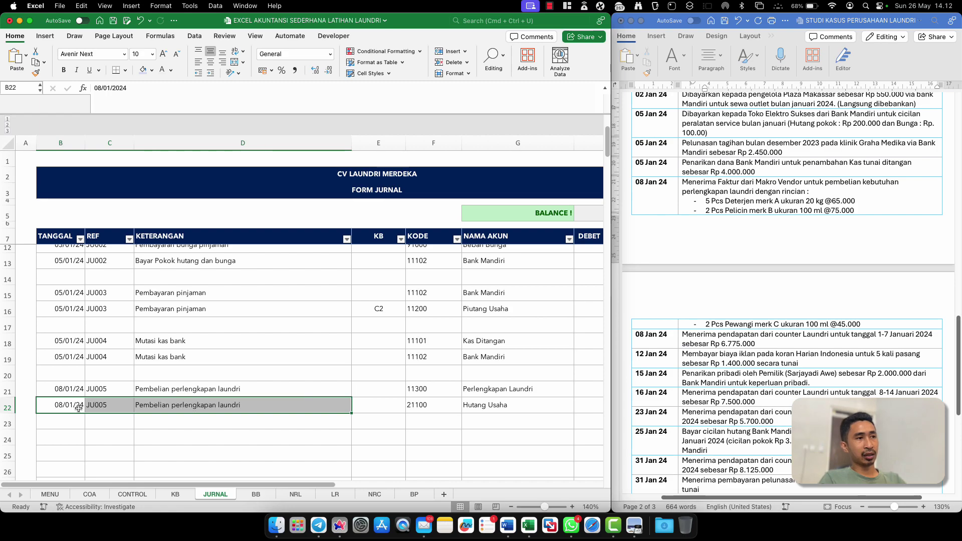
{"action": "left_click", "coordinate": [92, 423]}
Rename supplier S1 on the KB sheet as Makro Vendor
{"action": "left_click", "coordinate": [176, 495]}
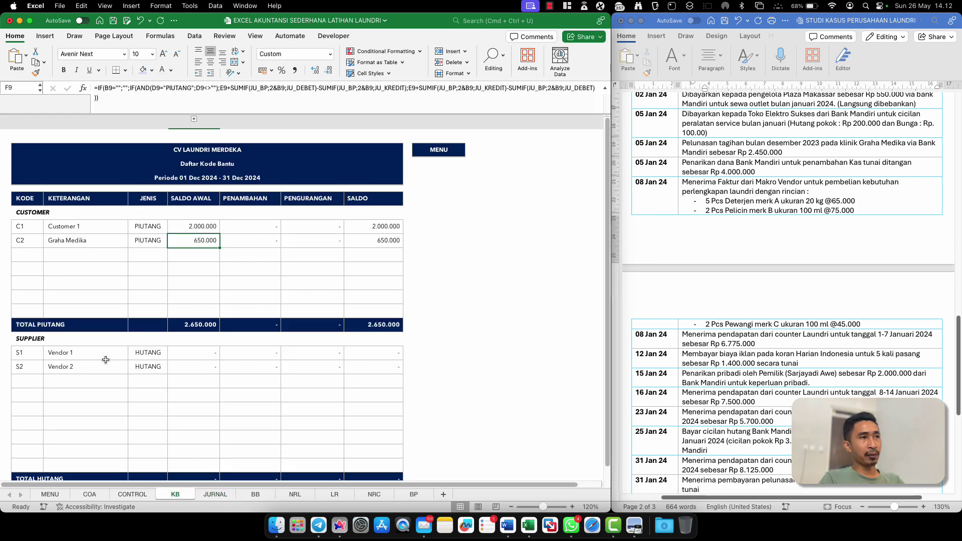
{"action": "left_click", "coordinate": [59, 353]}
{"action": "type", "text": "Mak"}
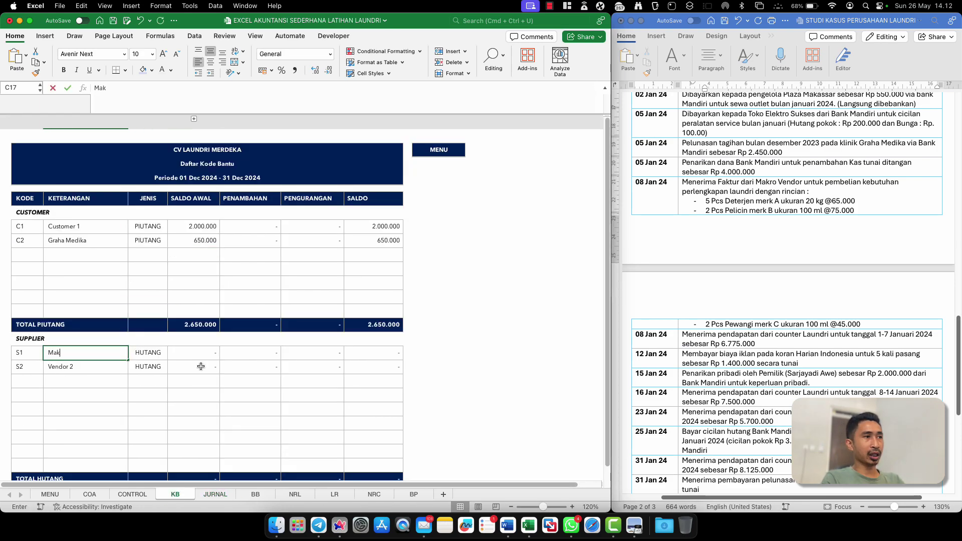
{"action": "type", "text": "ro Vendor"}
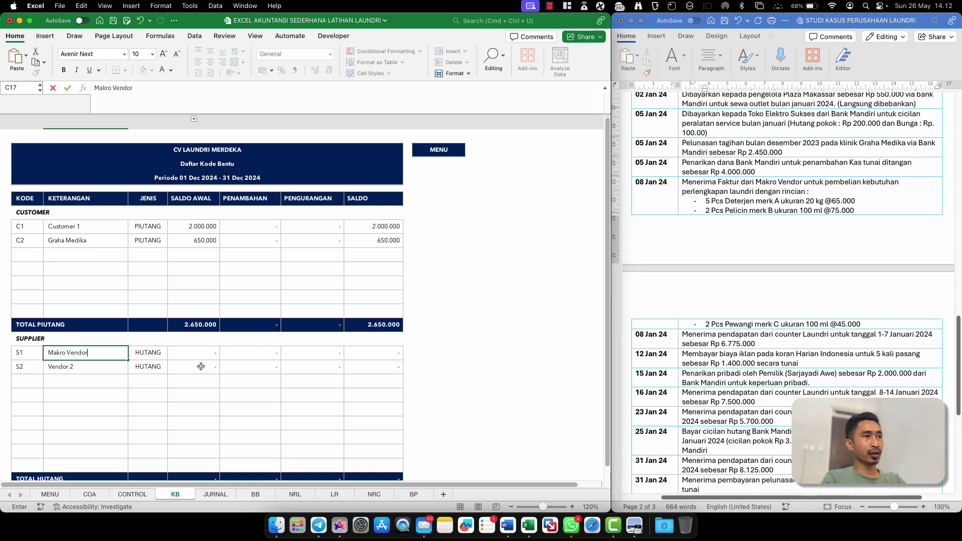
Finish naming supplier S1 as Makro Vendor on the KB sheet and enter S1 as the KB code in JURNAL cell E22
{"action": "key", "text": "Return"}
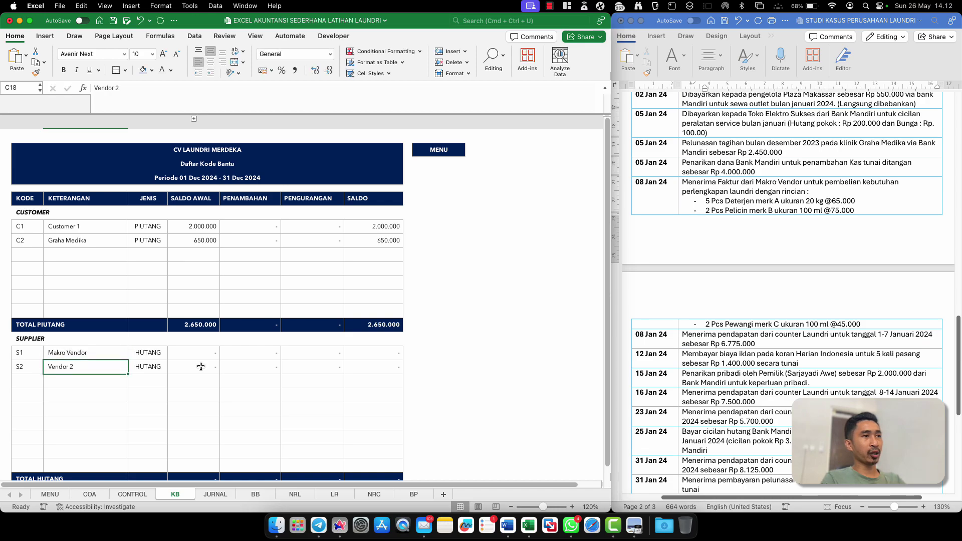
{"action": "left_click", "coordinate": [216, 495]}
{"action": "left_click", "coordinate": [386, 405]}
{"action": "type", "text": "S1"}
{"action": "key", "text": "Return"}
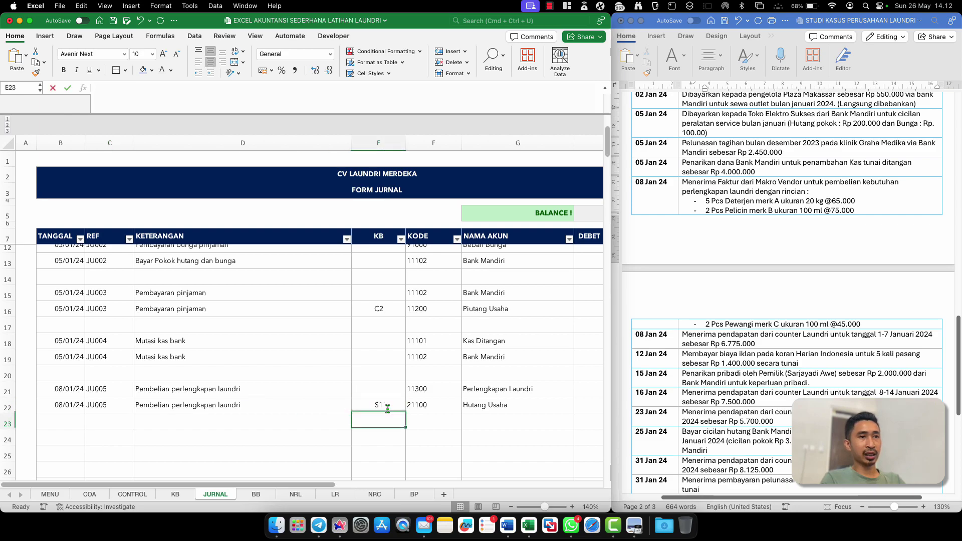
{"action": "left_click", "coordinate": [430, 406]}
{"action": "left_click", "coordinate": [363, 405]}
{"action": "left_click", "coordinate": [421, 327]}
{"action": "left_click", "coordinate": [307, 401]}
{"action": "left_click", "coordinate": [364, 401]}
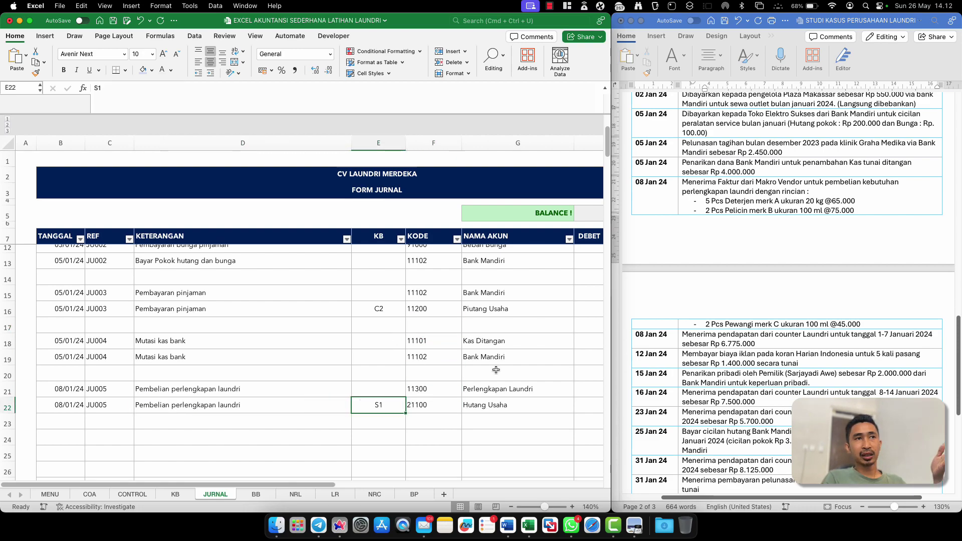
Start a journal entry in row 24 by copying the date 08/01/24 from B22 and entering the reference JU006
{"action": "scroll", "coordinate": [721, 351], "scroll_direction": "down", "scroll_amount": 5}
{"action": "scroll", "coordinate": [722, 352], "scroll_direction": "down", "scroll_amount": 1}
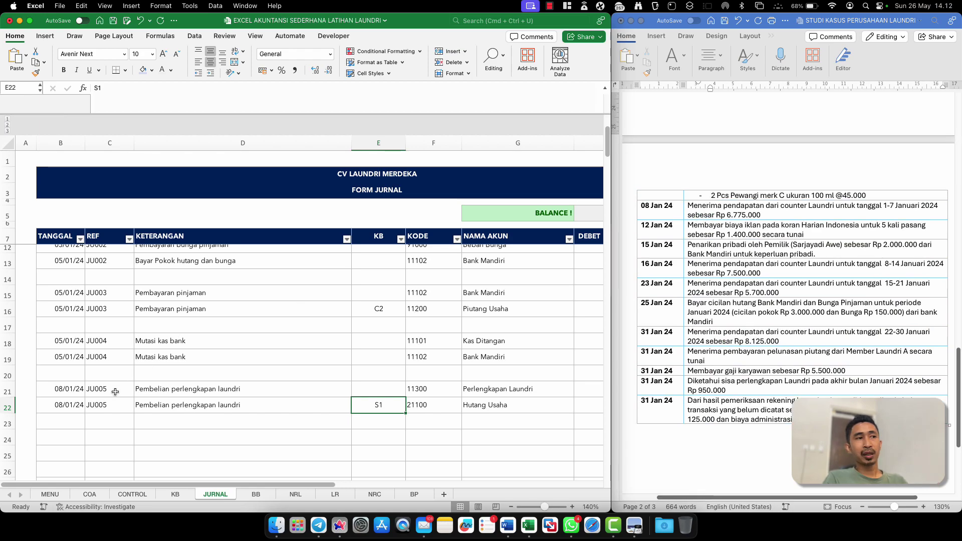
{"action": "left_click", "coordinate": [69, 391]}
{"action": "left_click", "coordinate": [65, 405]}
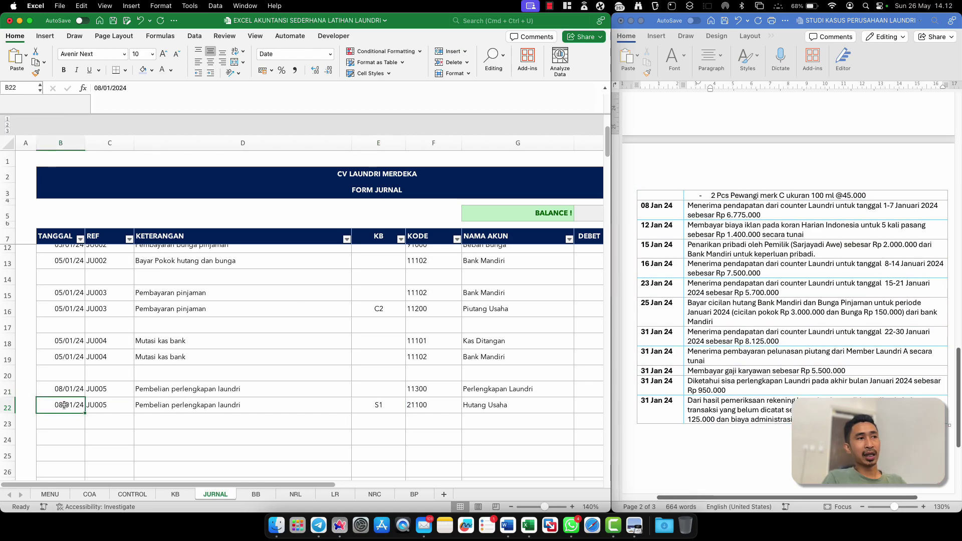
{"action": "key", "text": "super+c"}
{"action": "key", "text": "Down"}
{"action": "key", "text": "Down"}
{"action": "key", "text": "super+v"}
{"action": "left_click", "coordinate": [105, 437]}
{"action": "type", "text": "JU006"}
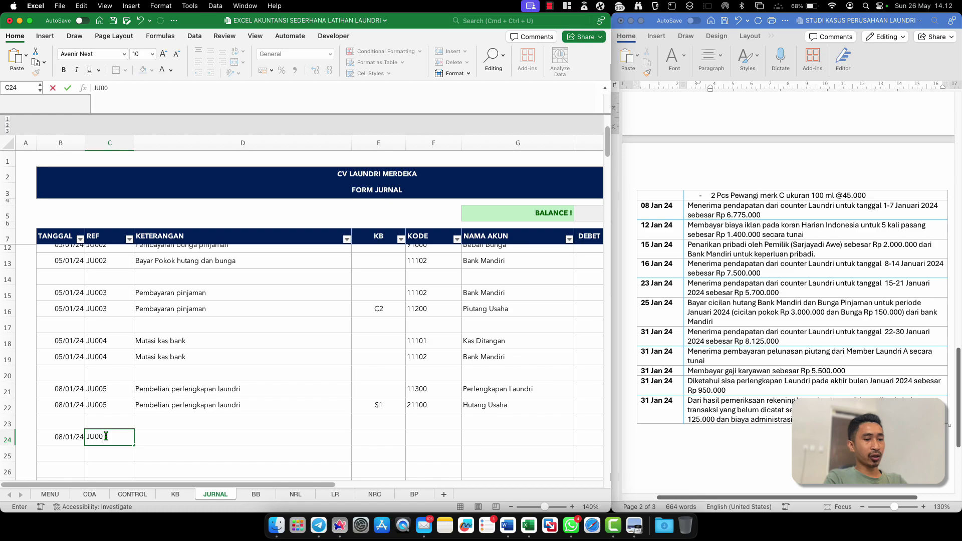
Enter "Pendapatan minggu 1" as the description in cell D24
{"action": "left_click", "coordinate": [146, 438]}
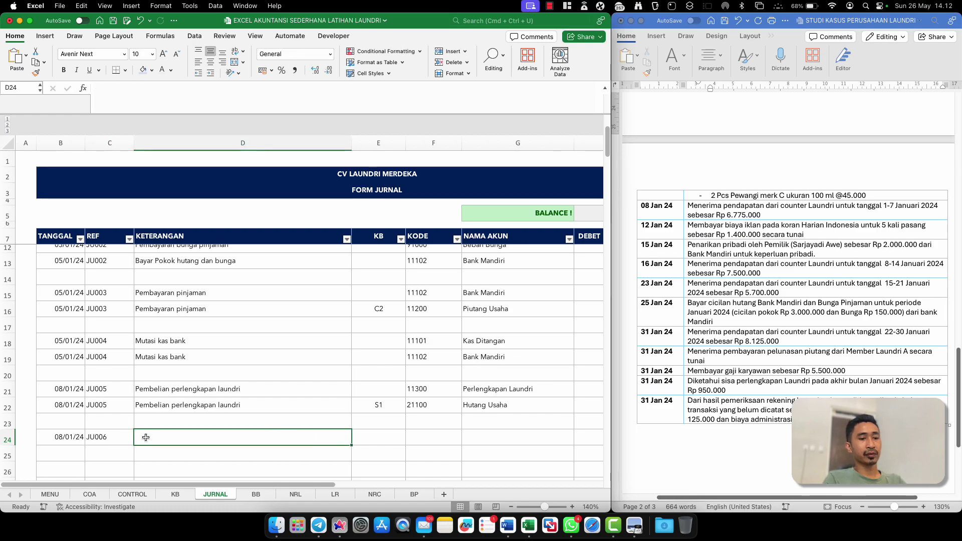
{"action": "type", "text": "Pendapatan minggu 1"}
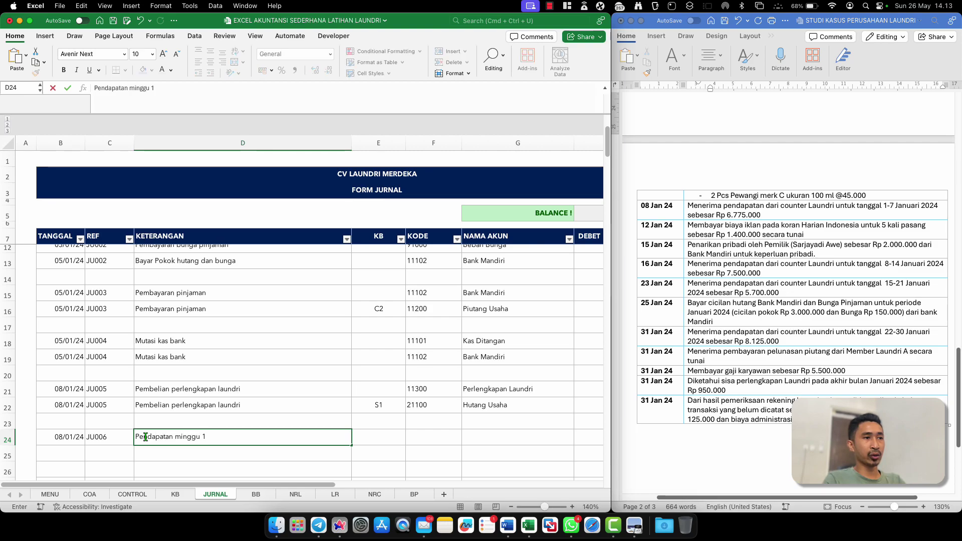
{"action": "key", "text": "Return"}
{"action": "key", "text": "Up"}
Link the account code in F24 to Kas Ditangan (11101) on the COA sheet with the formula =COA!B10
{"action": "left_click", "coordinate": [420, 438]}
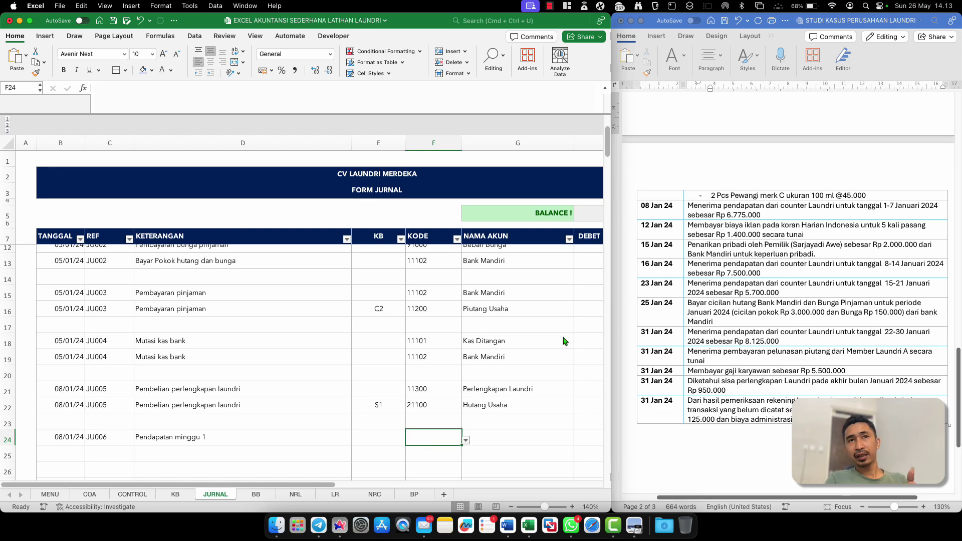
{"action": "left_click", "coordinate": [852, 220]}
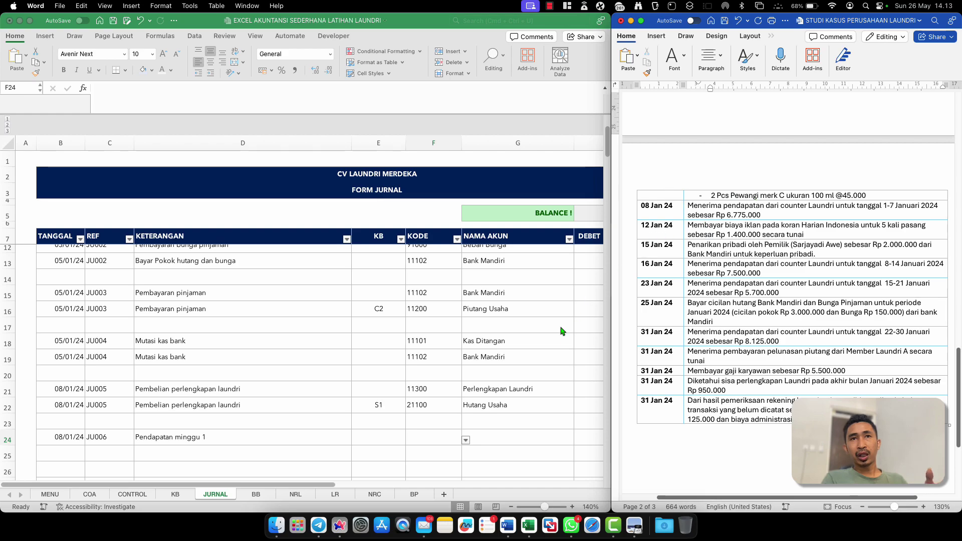
{"action": "left_click", "coordinate": [419, 438]}
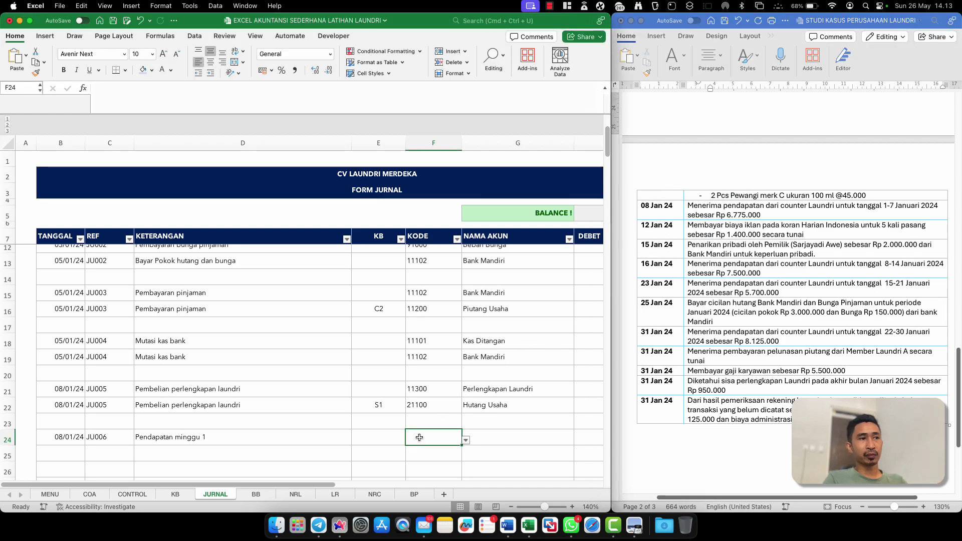
{"action": "type", "text": "="}
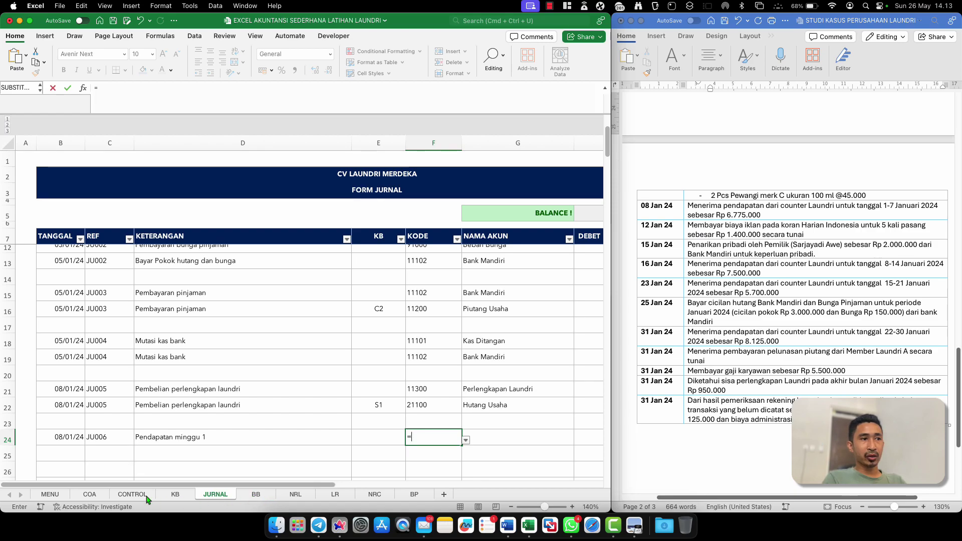
{"action": "left_click", "coordinate": [91, 498]}
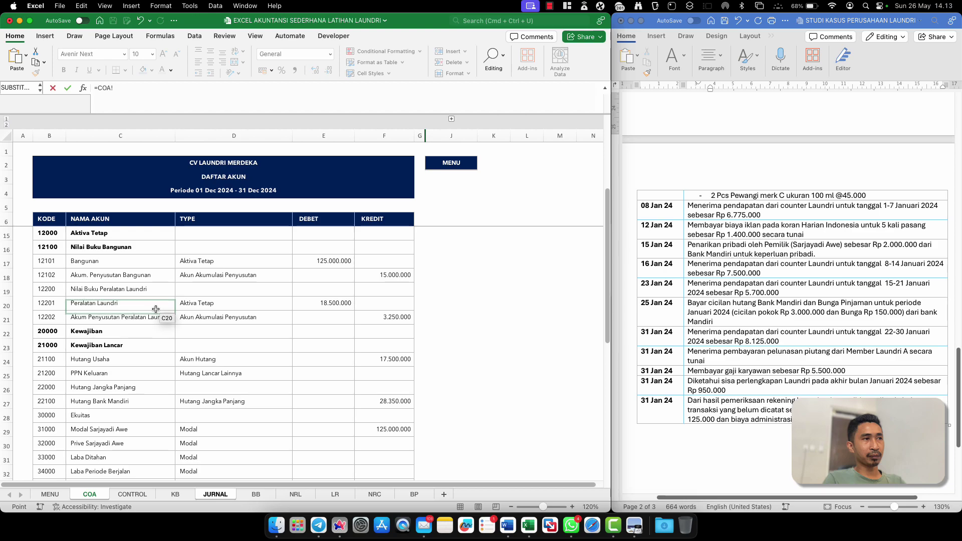
{"action": "scroll", "coordinate": [45, 255], "scroll_direction": "up", "scroll_amount": 3}
{"action": "left_click", "coordinate": [45, 275]}
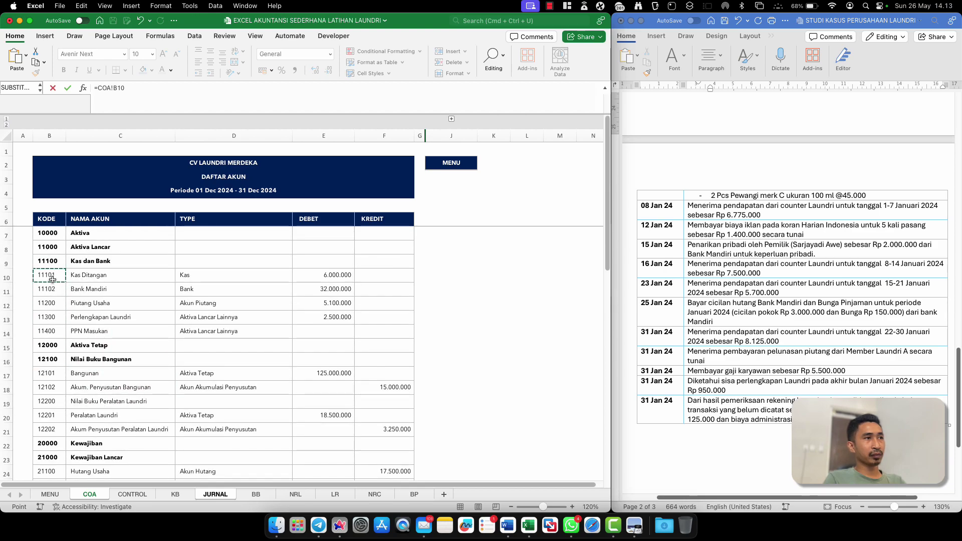
{"action": "key", "text": "Return"}
Link the account code in F25 to the Penghasilan Laundri account (40000) on the COA sheet
{"action": "type", "text": "="}
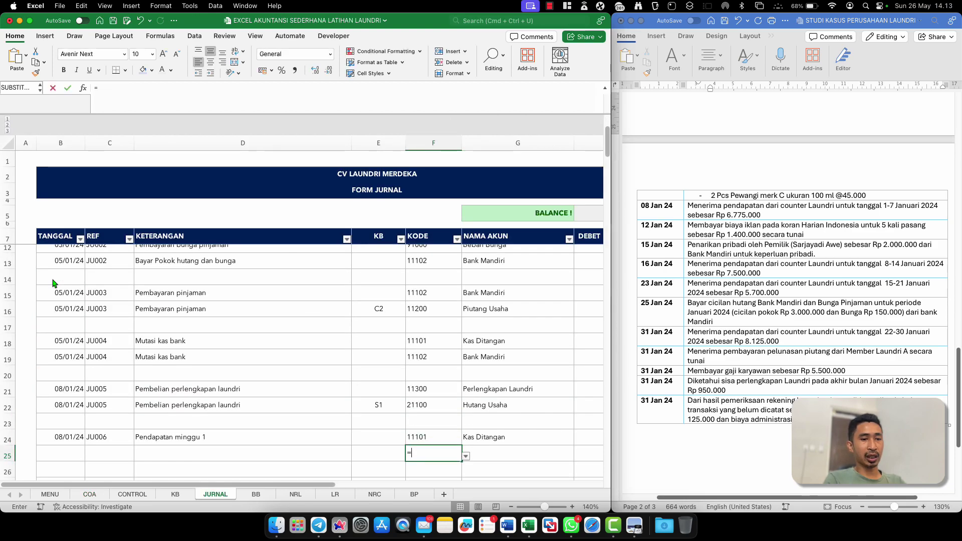
{"action": "left_click", "coordinate": [96, 496]}
{"action": "scroll", "coordinate": [93, 339], "scroll_direction": "down", "scroll_amount": 10}
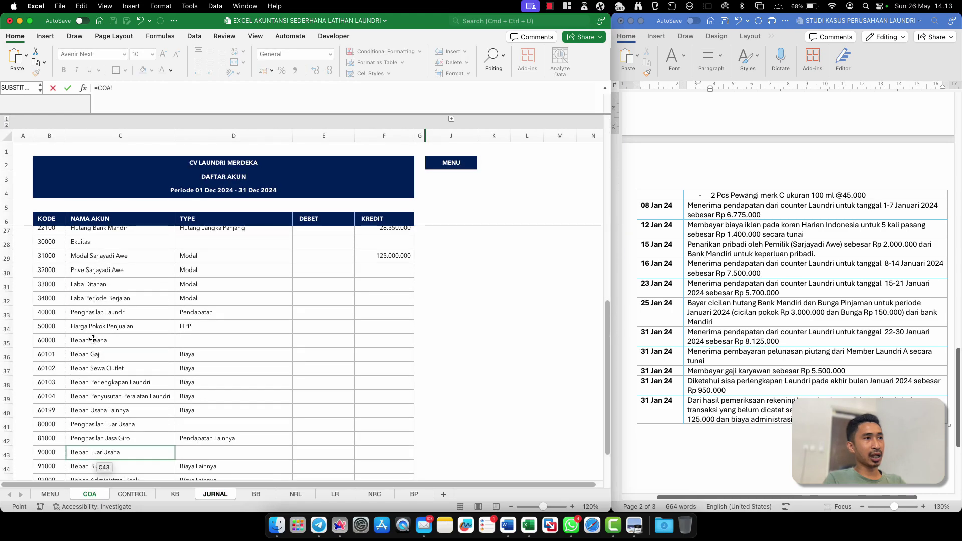
{"action": "scroll", "coordinate": [93, 339], "scroll_direction": "up", "scroll_amount": 2}
{"action": "left_click", "coordinate": [51, 363]}
{"action": "key", "text": "Return"}
Enter 6.775.000 as the debit amount for Kas Ditangan in cell H24
{"action": "left_click", "coordinate": [456, 431]}
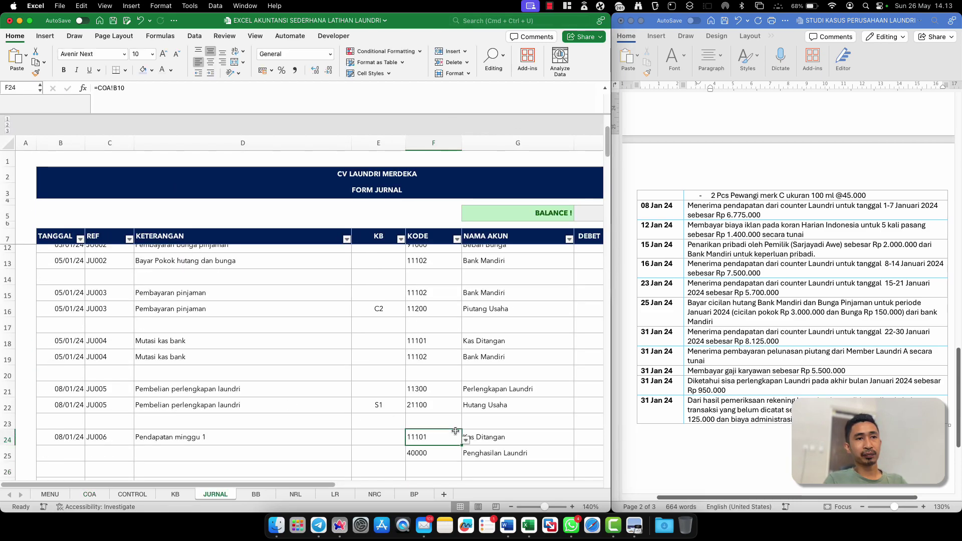
{"action": "scroll", "coordinate": [455, 431], "scroll_direction": "down", "scroll_amount": 1}
{"action": "left_click", "coordinate": [460, 426]}
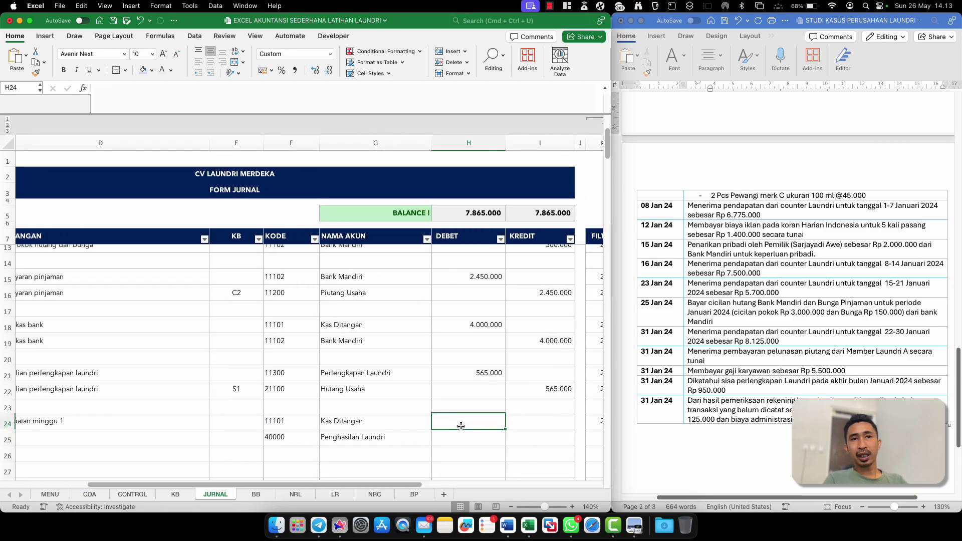
{"action": "left_click", "coordinate": [616, 337]}
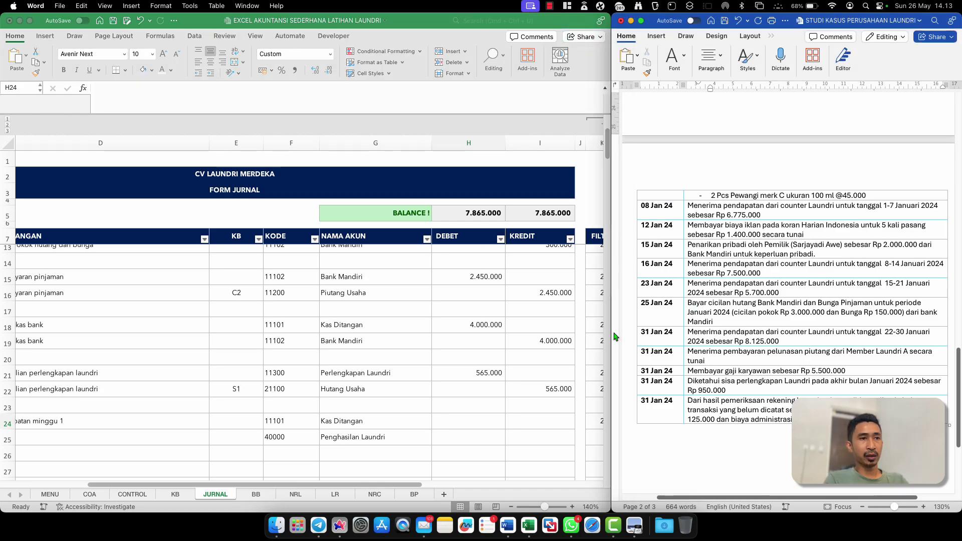
{"action": "left_click", "coordinate": [462, 424]}
{"action": "type", "text": "6775"}
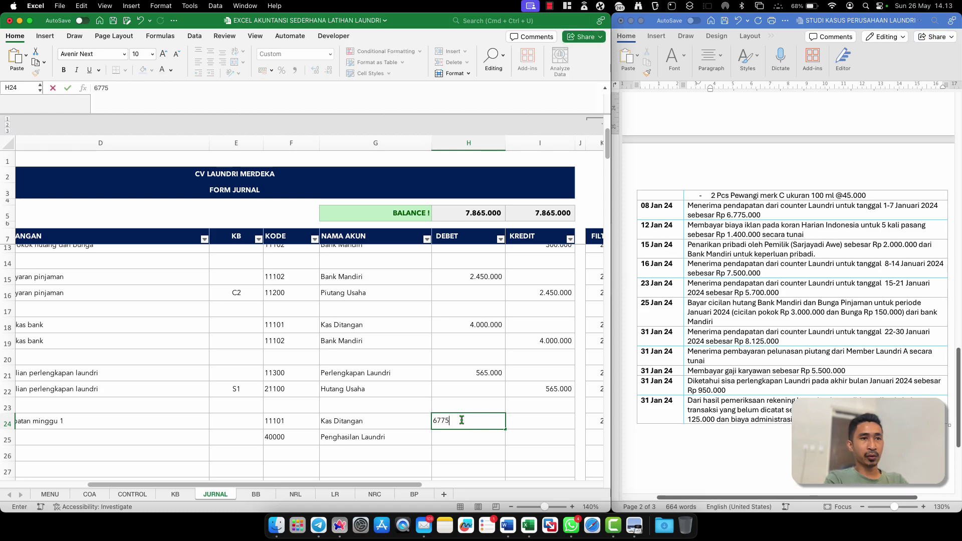
{"action": "key", "text": "Return"}
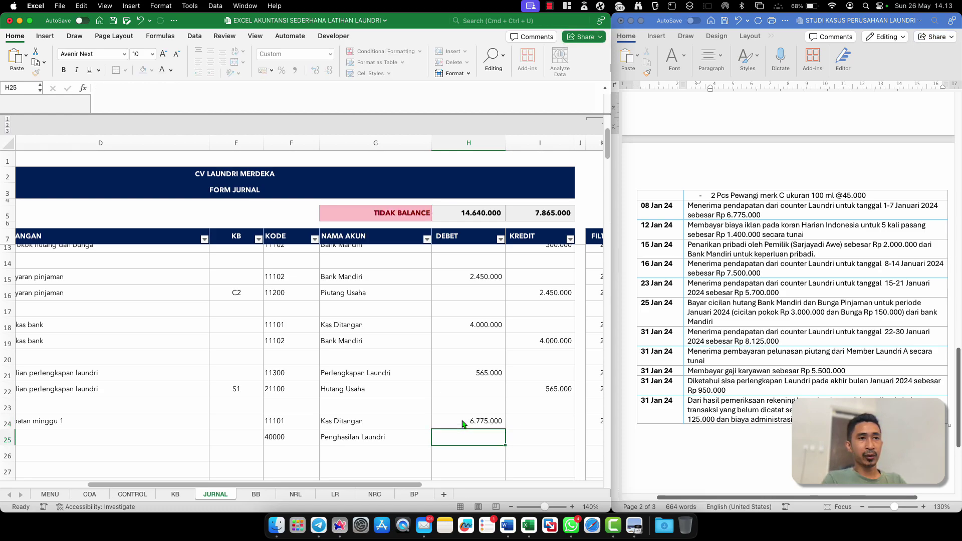
Set the Penghasilan Laundri credit in I25 with a formula referring to the debit in H24
{"action": "key", "text": "Right"}
{"action": "type", "text": "="}
{"action": "key", "text": "Up"}
{"action": "key", "text": "Left"}
{"action": "key", "text": "Return"}
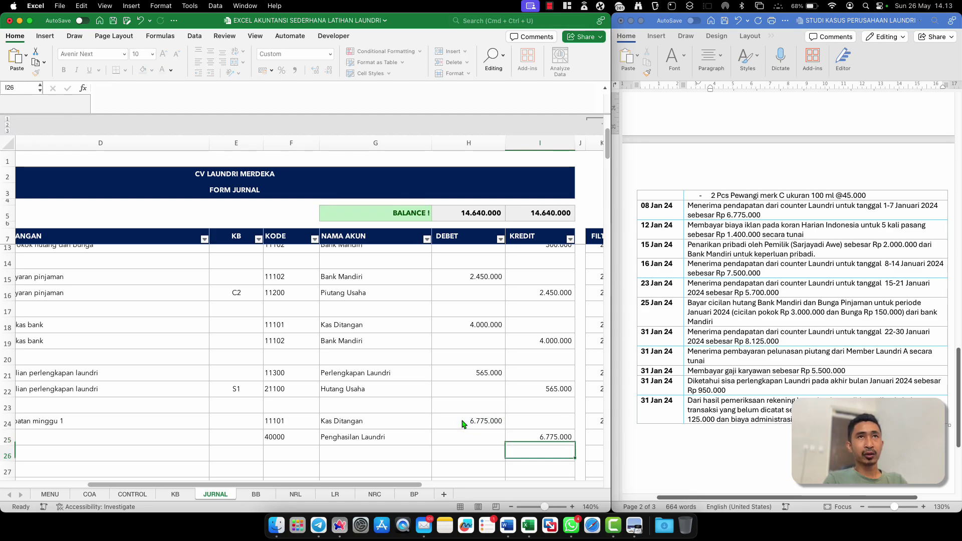
Fill the date, reference and description from row 24 down into B25:D25
{"action": "left_click", "coordinate": [329, 436]}
{"action": "scroll", "coordinate": [328, 435], "scroll_direction": "left", "scroll_amount": 2}
{"action": "scroll", "coordinate": [328, 435], "scroll_direction": "left", "scroll_amount": 2}
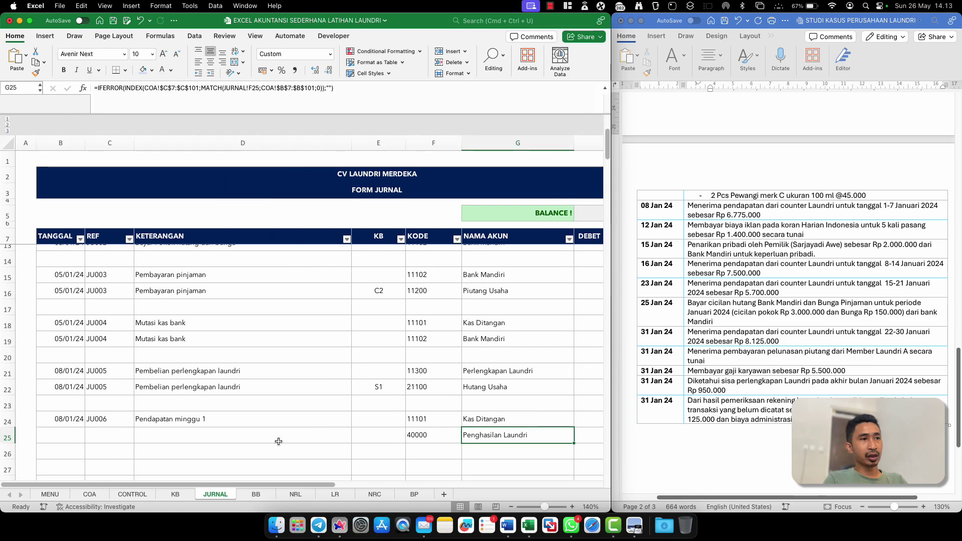
{"action": "left_click", "coordinate": [279, 441]}
{"action": "key", "text": "shift+Left"}
{"action": "key", "text": "shift+Left"}
{"action": "key", "text": "ctrl+d"}
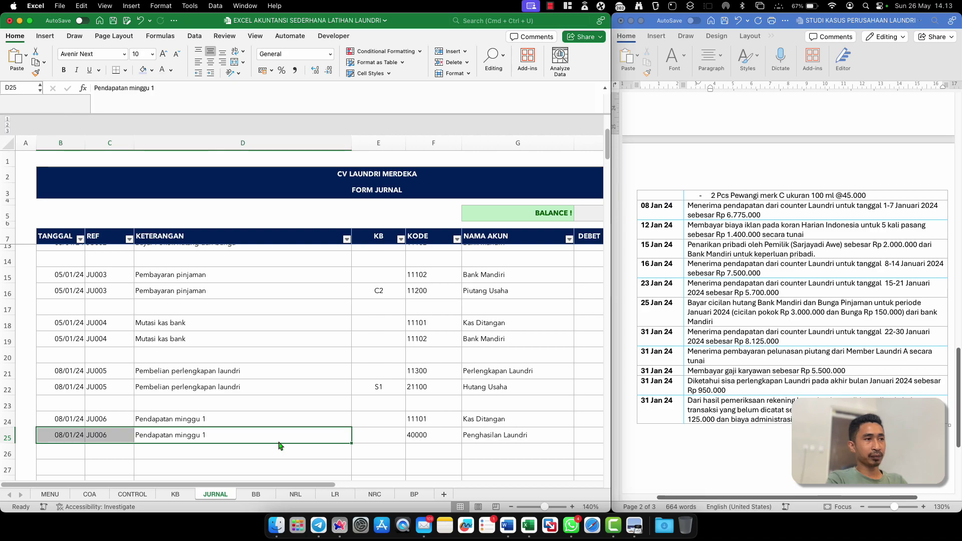
{"action": "key", "text": "Down"}
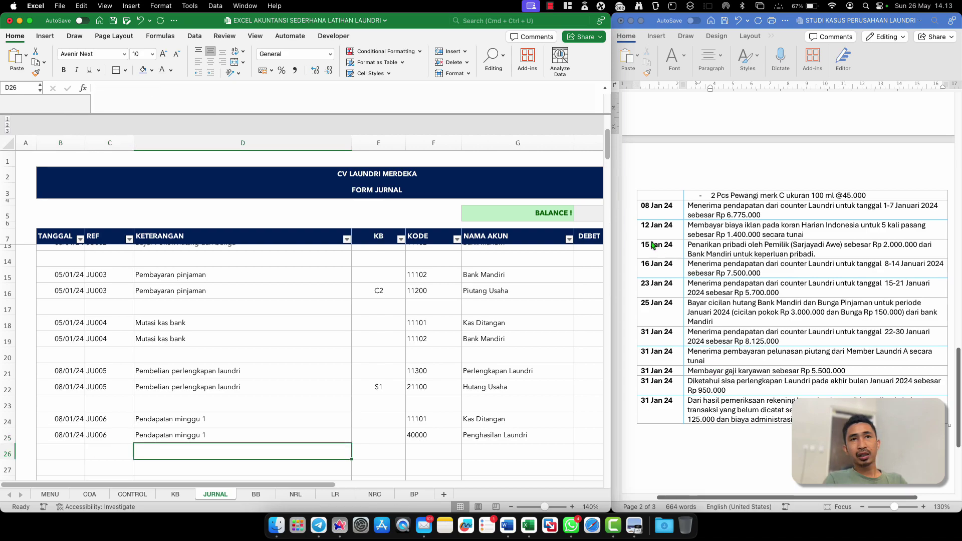
Start a new journal entry in row 27 with the date 12/01/24 and the reference JU007
{"action": "scroll", "coordinate": [80, 446], "scroll_direction": "down", "scroll_amount": 3}
{"action": "scroll", "coordinate": [80, 446], "scroll_direction": "down", "scroll_amount": 1}
{"action": "left_click", "coordinate": [72, 416]}
{"action": "type", "text": "12/"}
{"action": "type", "text": "01/24"}
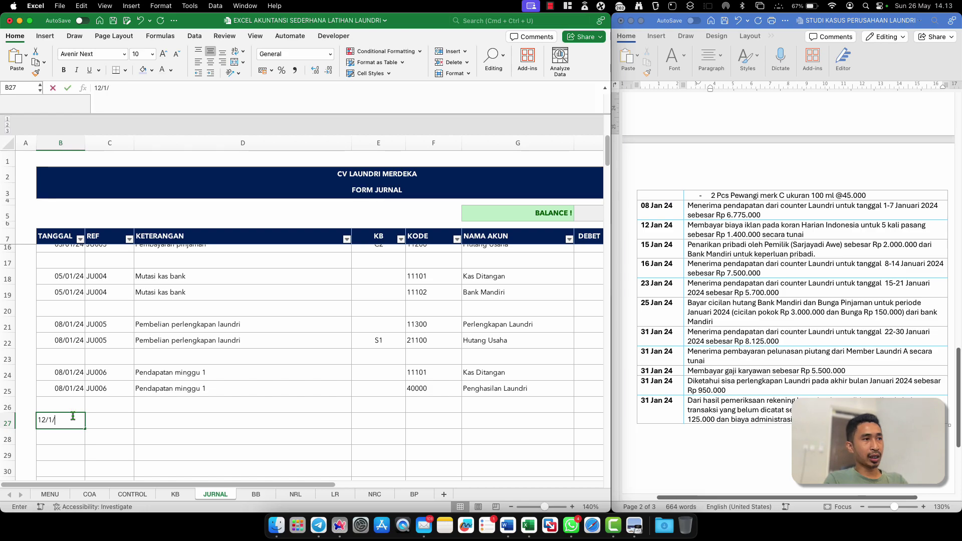
{"action": "key", "text": "Return"}
{"action": "left_click", "coordinate": [113, 419]}
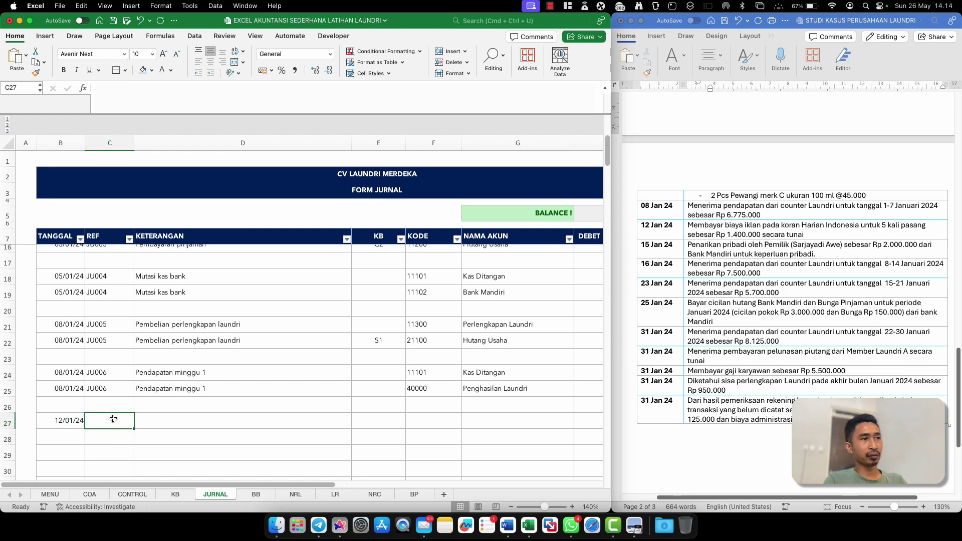
{"action": "type", "text": "JU-0"}
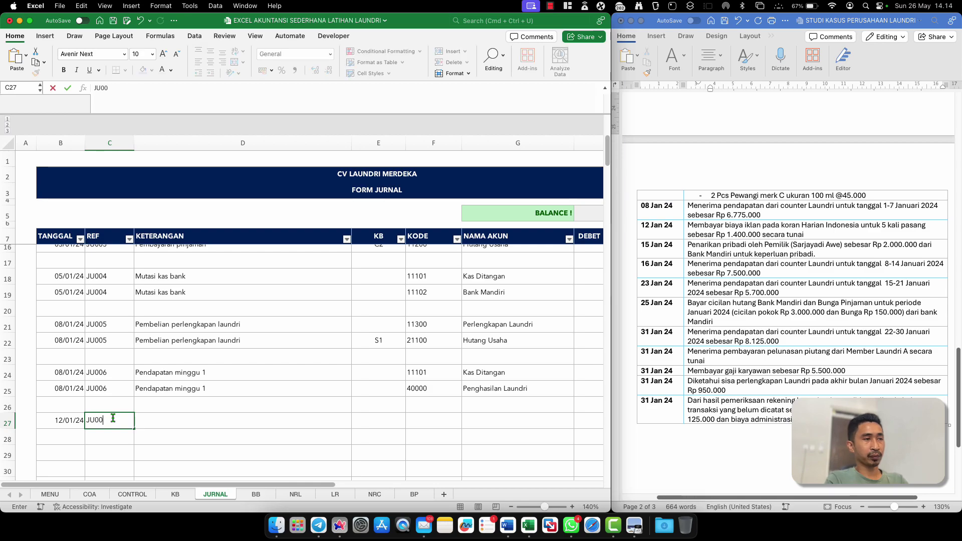
{"action": "type", "text": "7"}
{"action": "key", "text": "Return"}
Enter "Biaya Iklan" as the description of the 12/01/24 entry in cell D27
{"action": "left_click", "coordinate": [152, 426]}
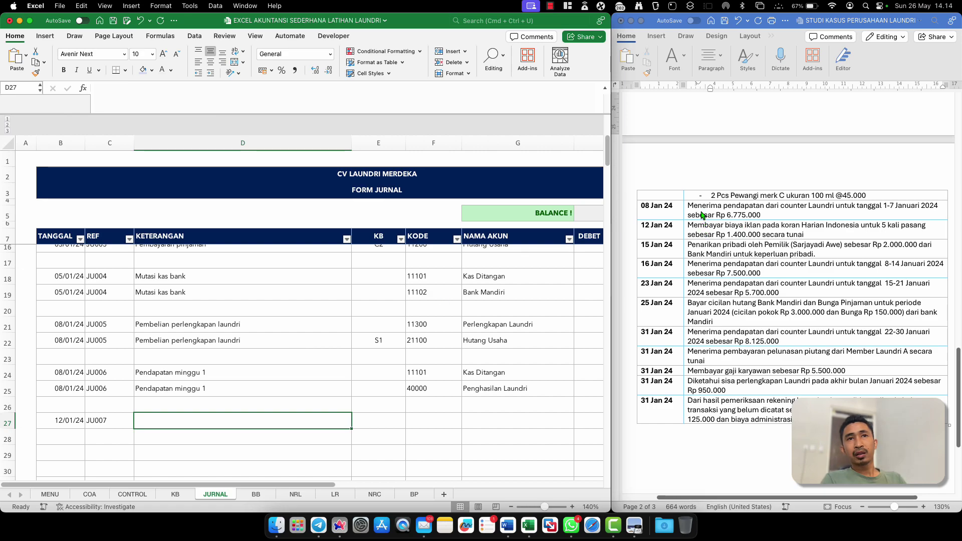
{"action": "left_click", "coordinate": [712, 223]}
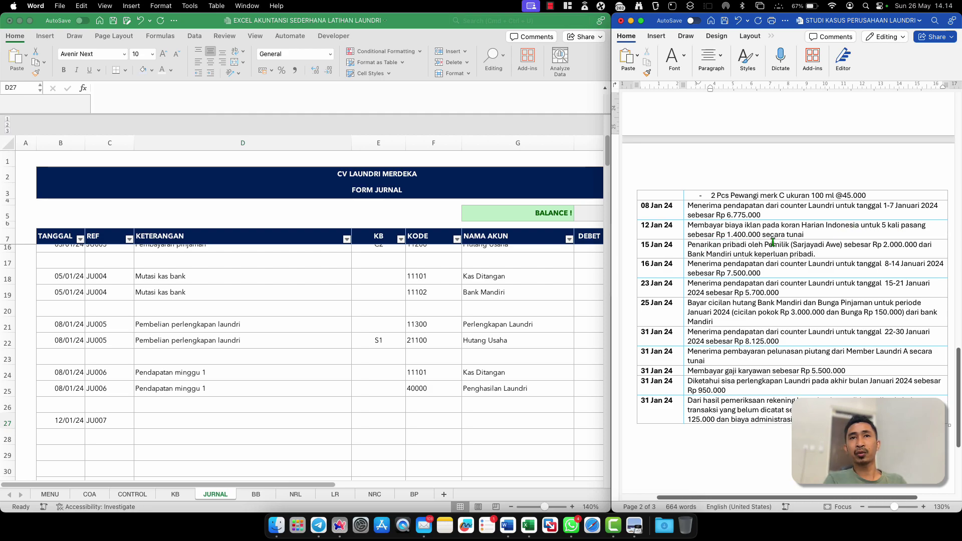
{"action": "left_click", "coordinate": [191, 426]}
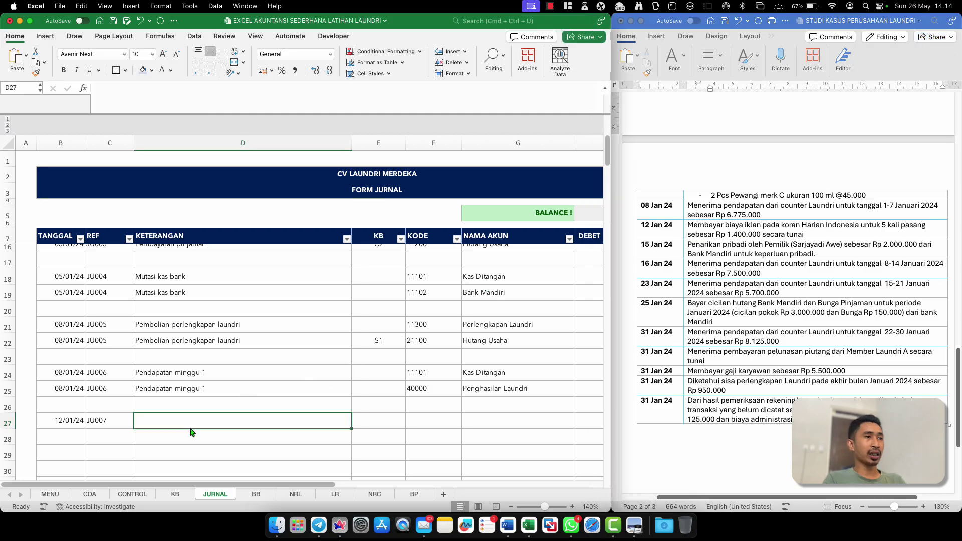
{"action": "type", "text": "Biaya "}
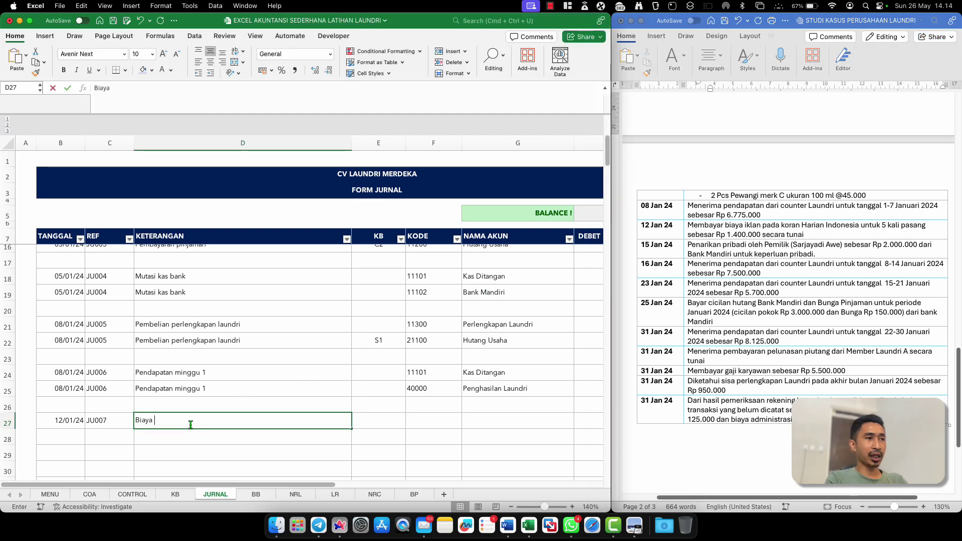
{"action": "type", "text": "Iklan"}
{"action": "key", "text": "Return"}
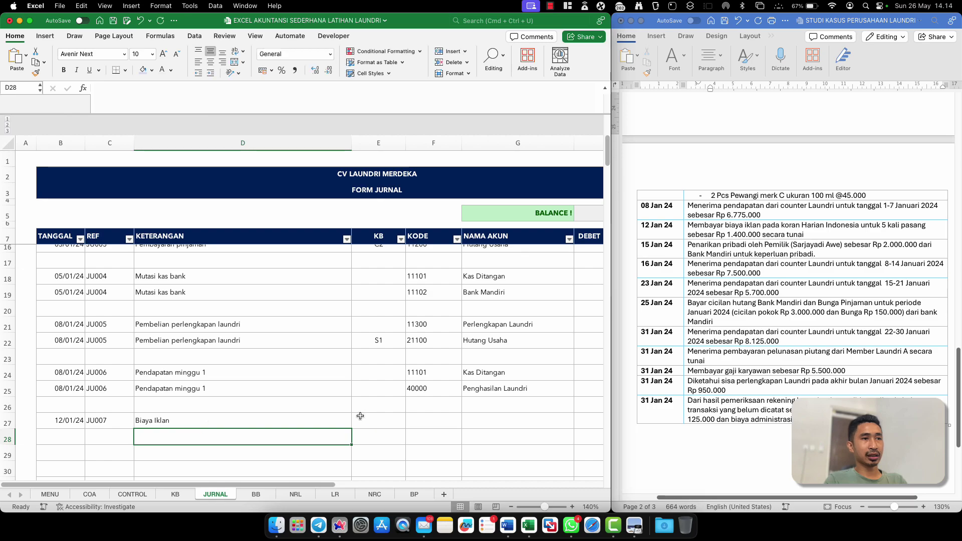
Extend the description in D27 to "Biaya Iklan di Harian Indonesia untuk 5 kali pasang"
{"action": "double_click", "coordinate": [191, 424]}
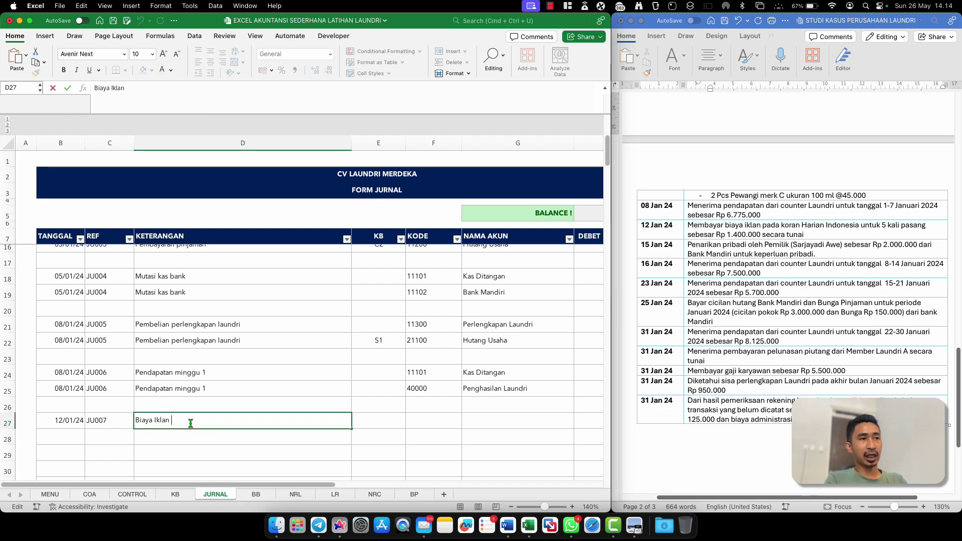
{"action": "type", "text": "di"}
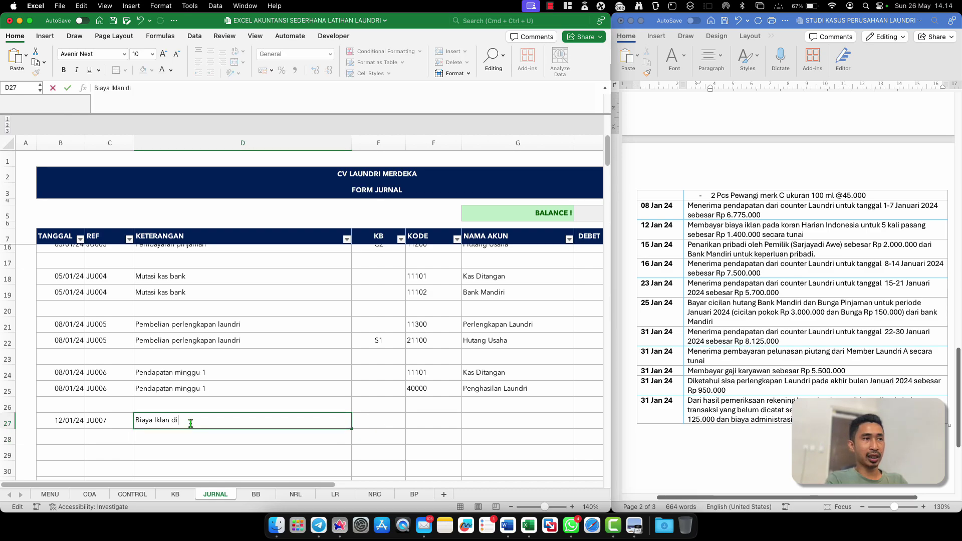
{"action": "type", "text": " Harian Indo"}
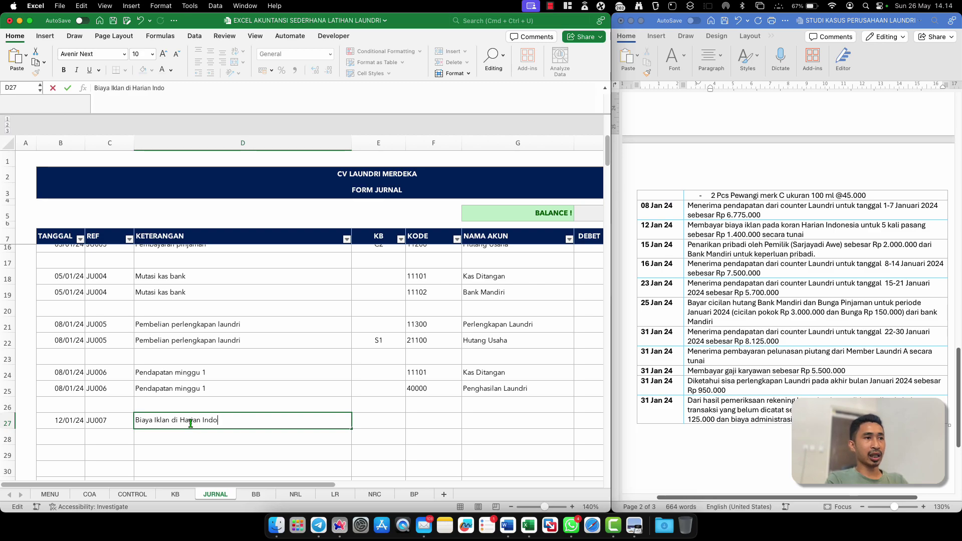
{"action": "type", "text": "nesia untuk"}
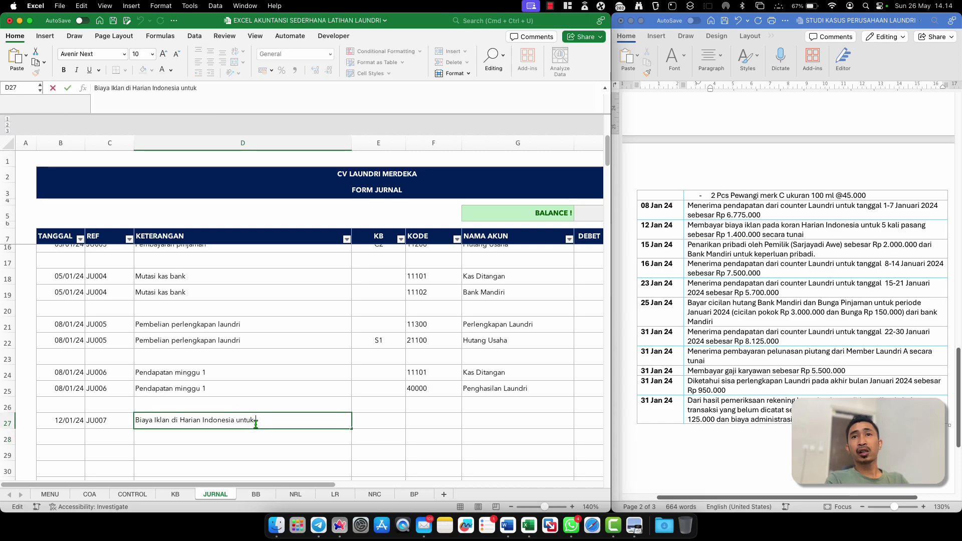
{"action": "type", "text": " 5 kali pasang"}
{"action": "key", "text": "Return"}
Set the account code in F27 with a formula referring to code 60199, Beban Usaha Lainnya, on the COA sheet
{"action": "left_click", "coordinate": [396, 431]}
{"action": "left_click", "coordinate": [432, 422]}
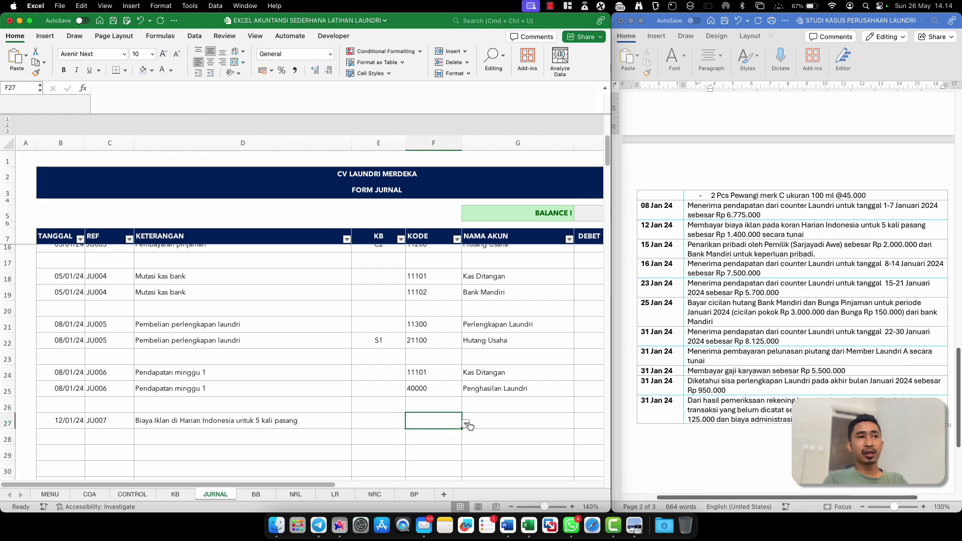
{"action": "type", "text": "="}
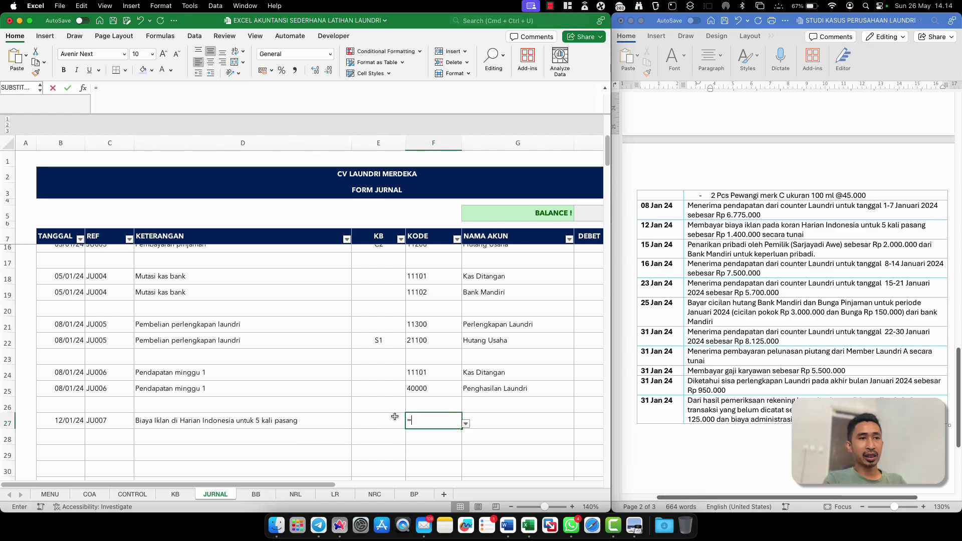
{"action": "left_click", "coordinate": [89, 494]}
{"action": "scroll", "coordinate": [105, 357], "scroll_direction": "down", "scroll_amount": 1}
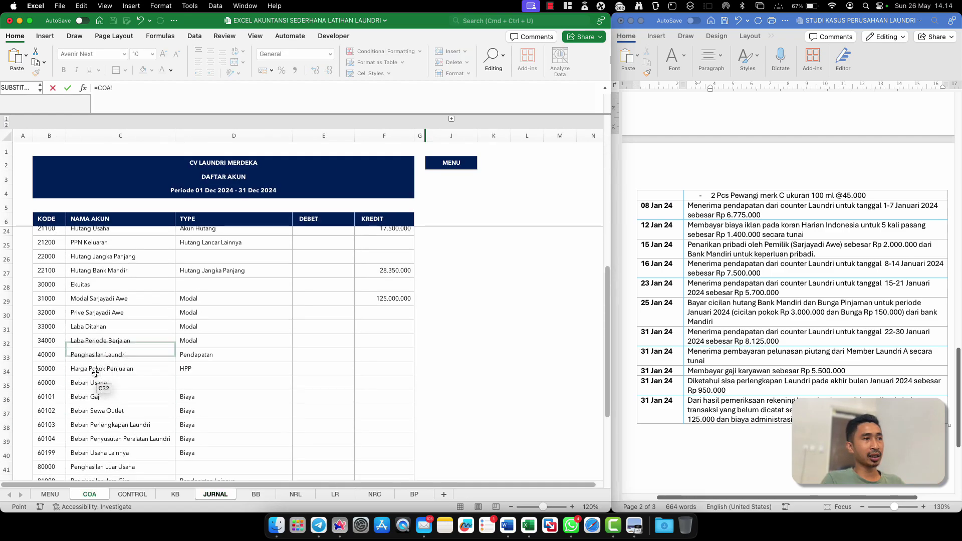
{"action": "scroll", "coordinate": [99, 402], "scroll_direction": "down", "scroll_amount": 4}
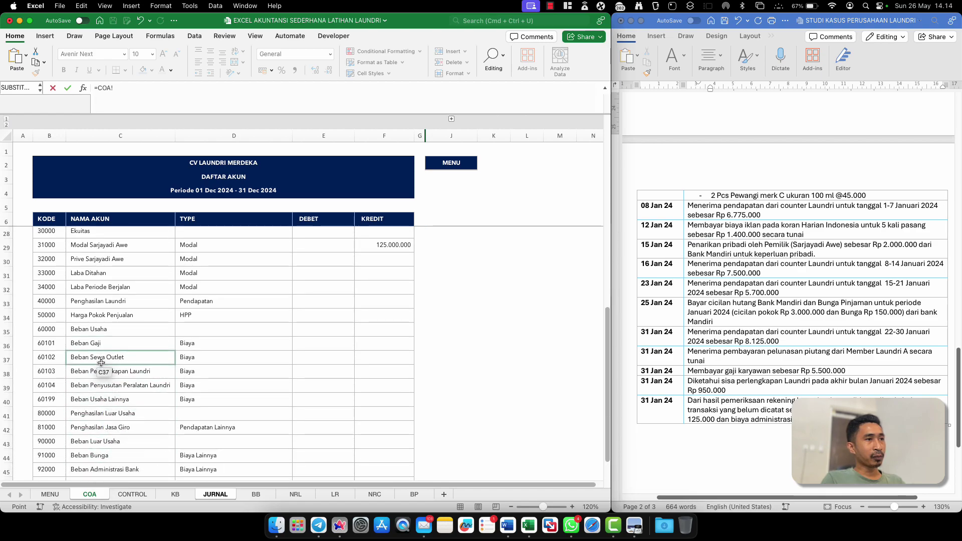
{"action": "left_click", "coordinate": [55, 402]}
{"action": "key", "text": "Return"}
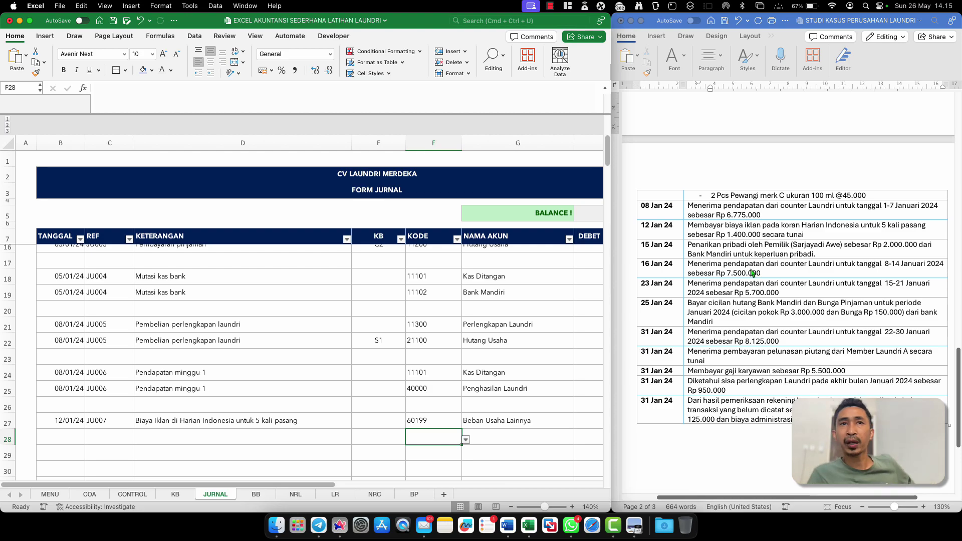
Enter account code 11101 for Kas Ditangan in cell F28
{"action": "double_click", "coordinate": [443, 441]}
{"action": "type", "text": "111"}
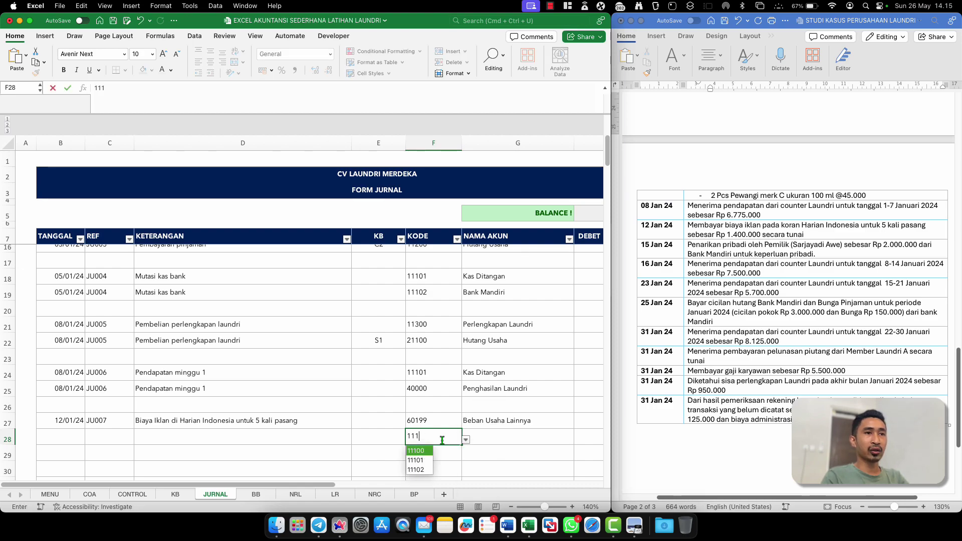
{"action": "type", "text": "01"}
{"action": "key", "text": "Return"}
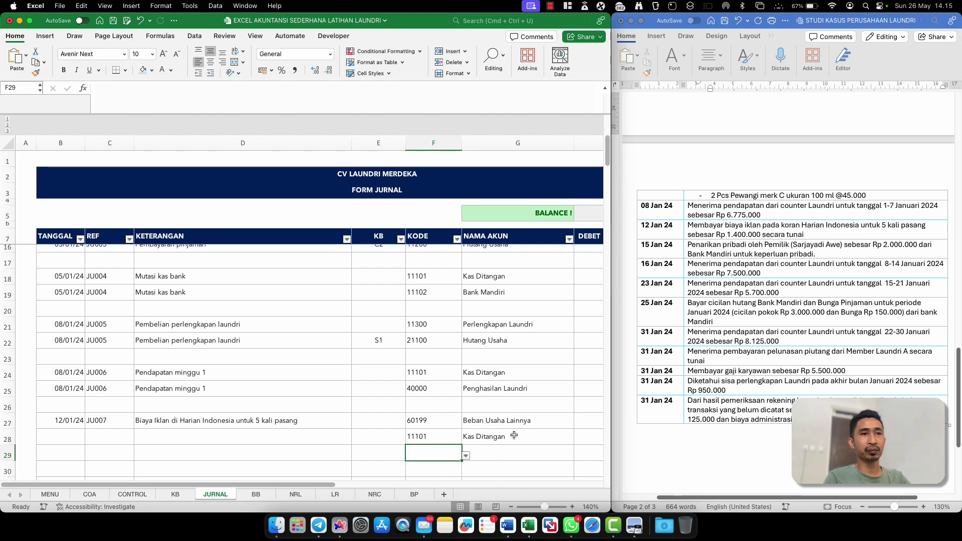
Enter 1.400.000 as the debit amount for Beban Usaha Lainnya in cell H27
{"action": "scroll", "coordinate": [514, 435], "scroll_direction": "right", "scroll_amount": 5}
{"action": "left_click", "coordinate": [515, 415]}
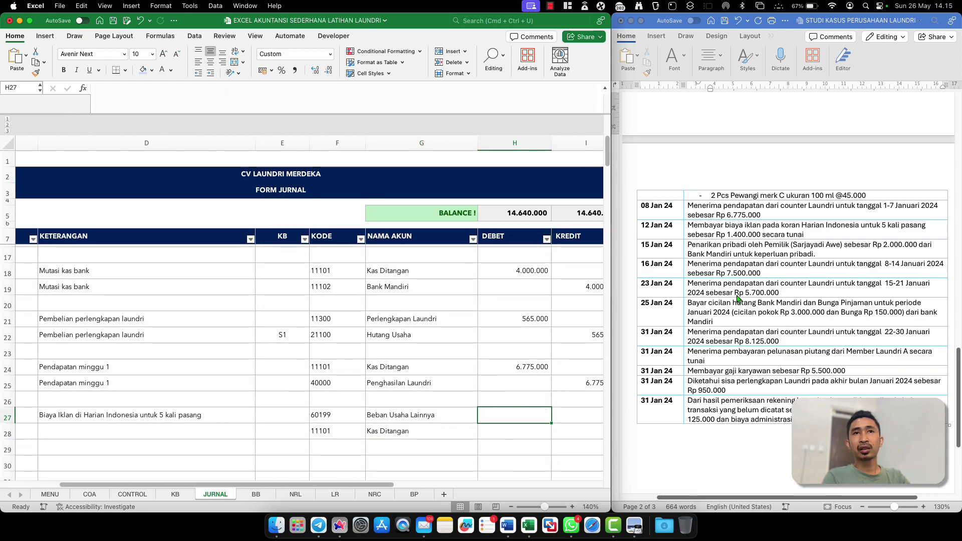
{"action": "type", "text": "1.4"}
{"action": "type", "text": "00."}
{"action": "type", "text": "00000"}
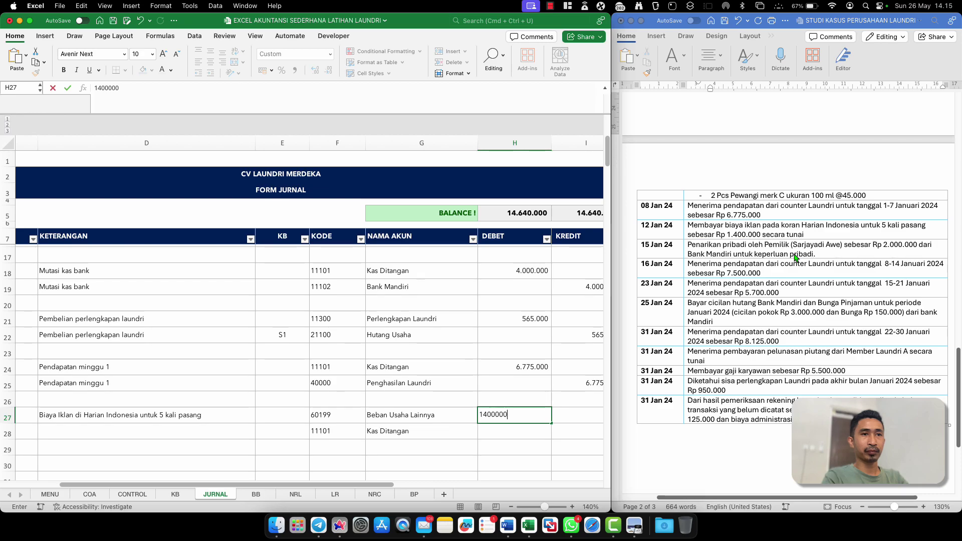
{"action": "key", "text": "Return"}
Set the Kas Ditangan credit in I28 with a formula referring to the debit in H27
{"action": "key", "text": "Right"}
{"action": "type", "text": "="}
{"action": "key", "text": "Left"}
{"action": "key", "text": "Up"}
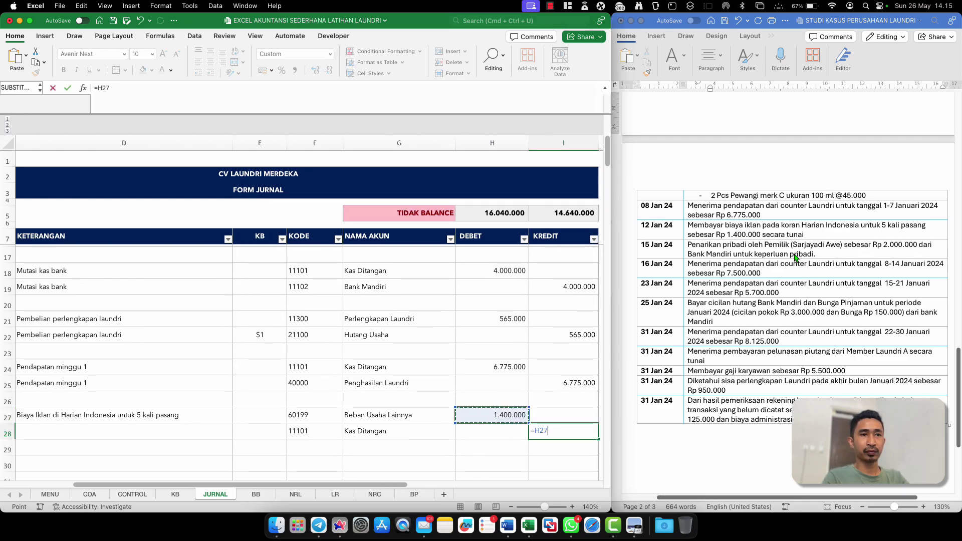
{"action": "key", "text": "Return"}
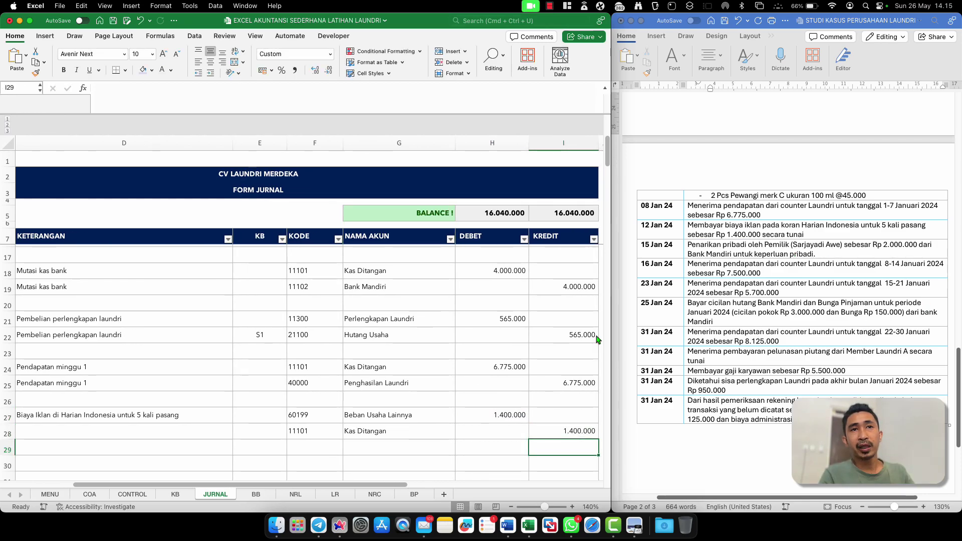
Fill the date, reference and description from row 27 down into B28:D28
{"action": "scroll", "coordinate": [420, 357], "scroll_direction": "down", "scroll_amount": 5}
{"action": "scroll", "coordinate": [420, 357], "scroll_direction": "left", "scroll_amount": 5}
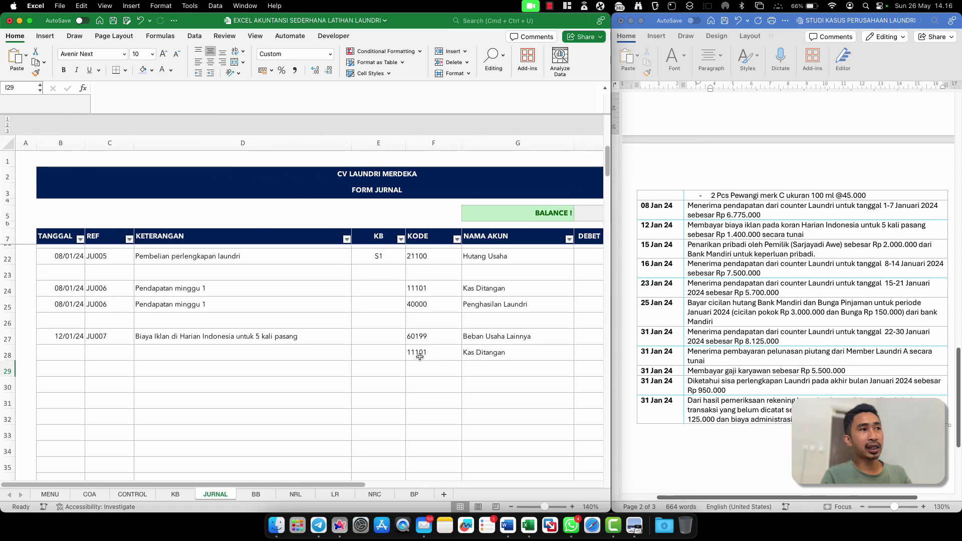
{"action": "left_click", "coordinate": [71, 354]}
{"action": "key", "text": "shift+Right"}
{"action": "key", "text": "shift+Right"}
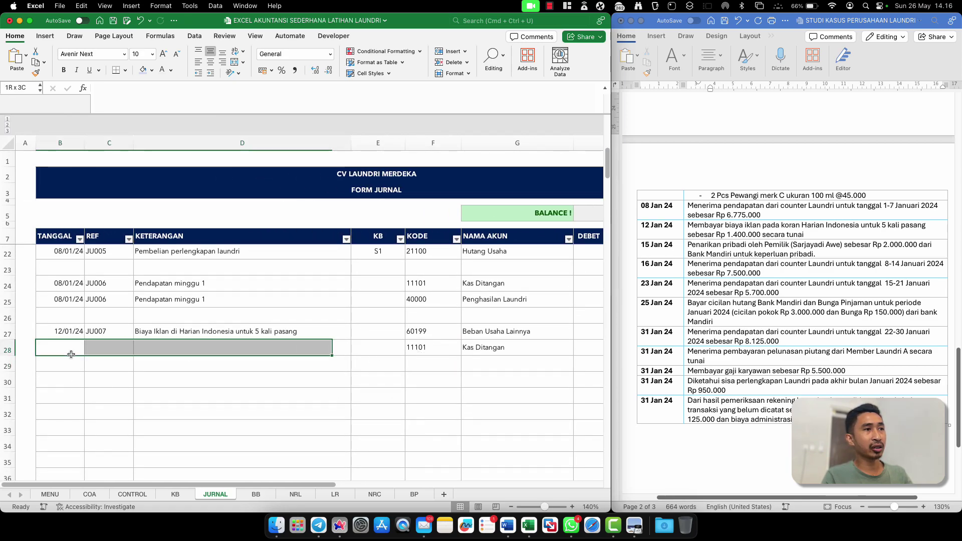
{"action": "key", "text": "ctrl+d"}
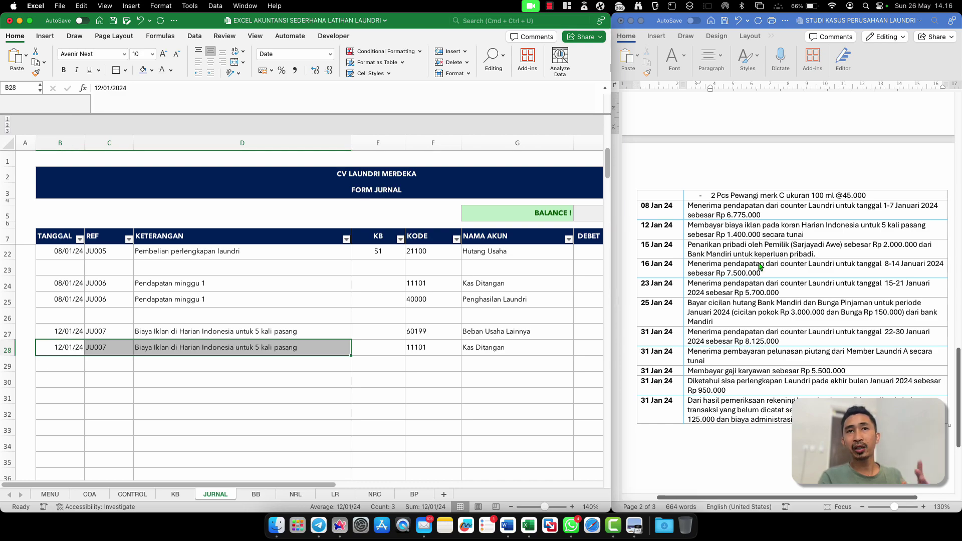
{"action": "left_click", "coordinate": [67, 381]}
{"action": "left_click", "coordinate": [65, 352]}
{"action": "type", "text": "08/01/24"}
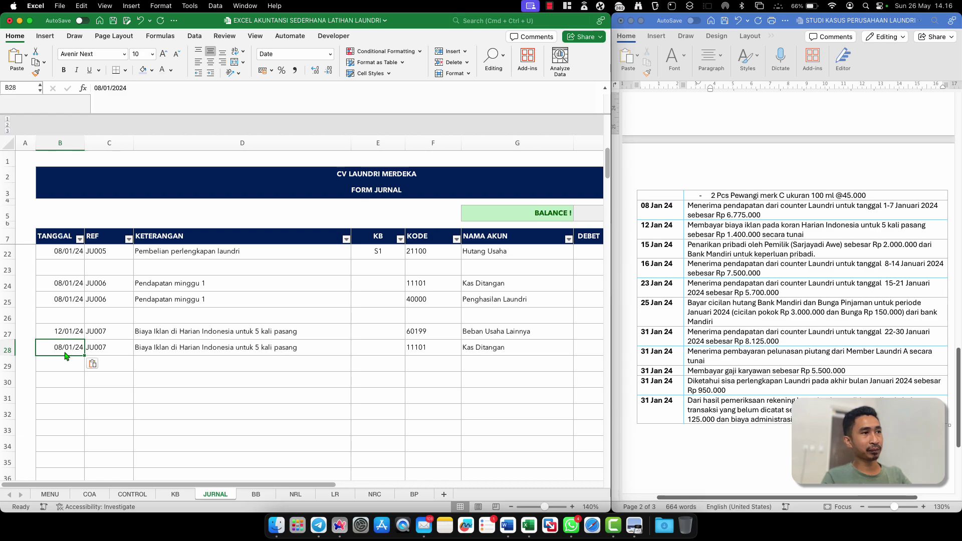
{"action": "key", "text": "super+z"}
{"action": "key", "text": "shift+Right"}
{"action": "key", "text": "super+c"}
Start a new journal entry in row 30 with the date 15/01/24, reference JU008 and description "Penarikan pribadi pemilik"
{"action": "key", "text": "Down"}
{"action": "key", "text": "Down"}
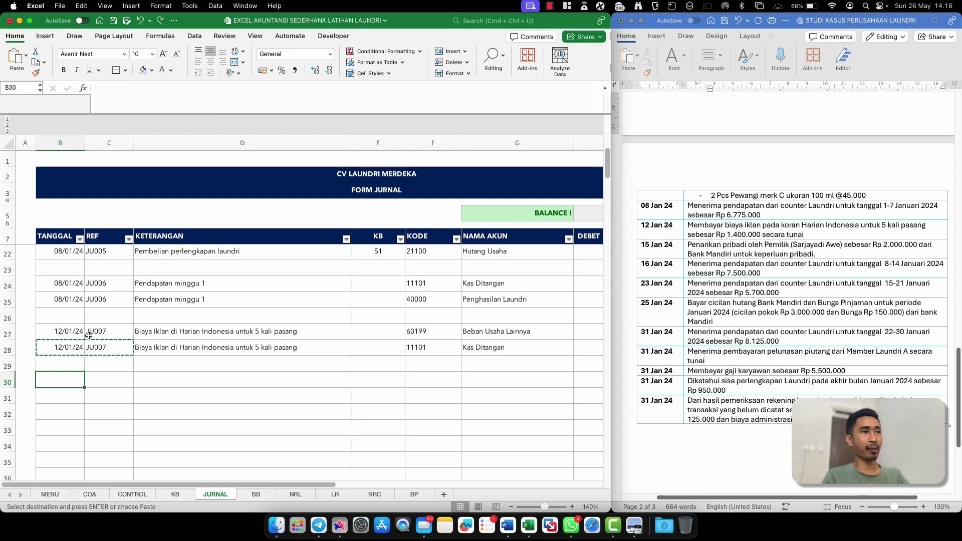
{"action": "type", "text": "15/1"}
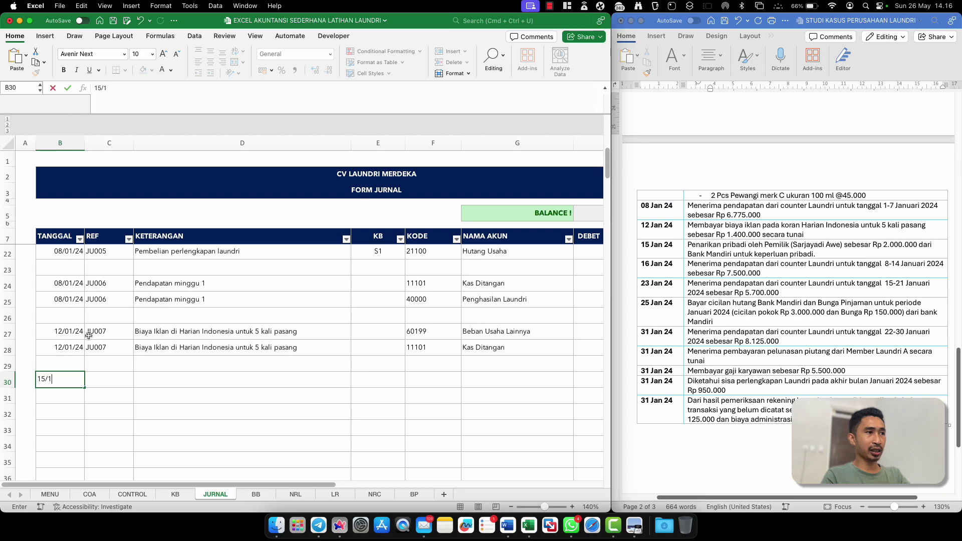
{"action": "type", "text": "/01/24"}
{"action": "key", "text": "Tab"}
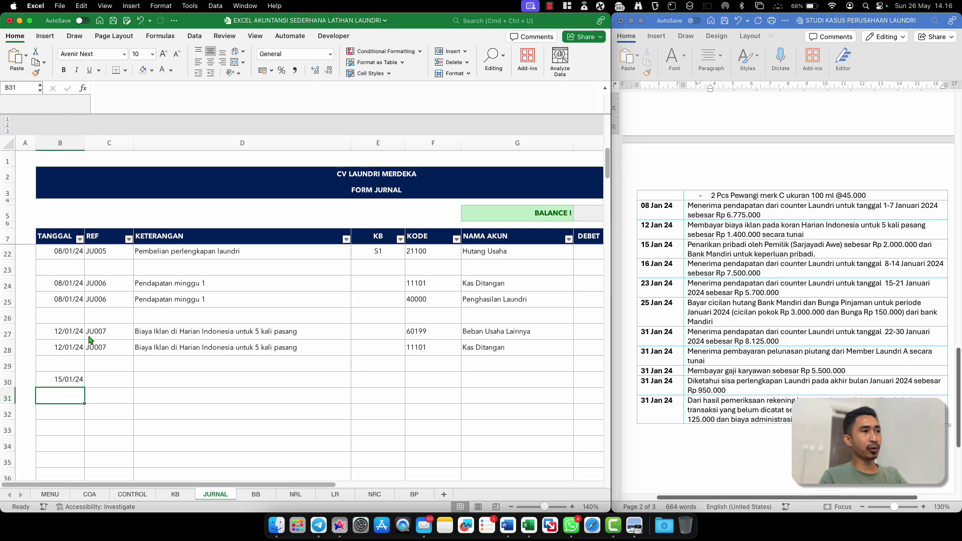
{"action": "type", "text": "JU008"}
{"action": "key", "text": "Tab"}
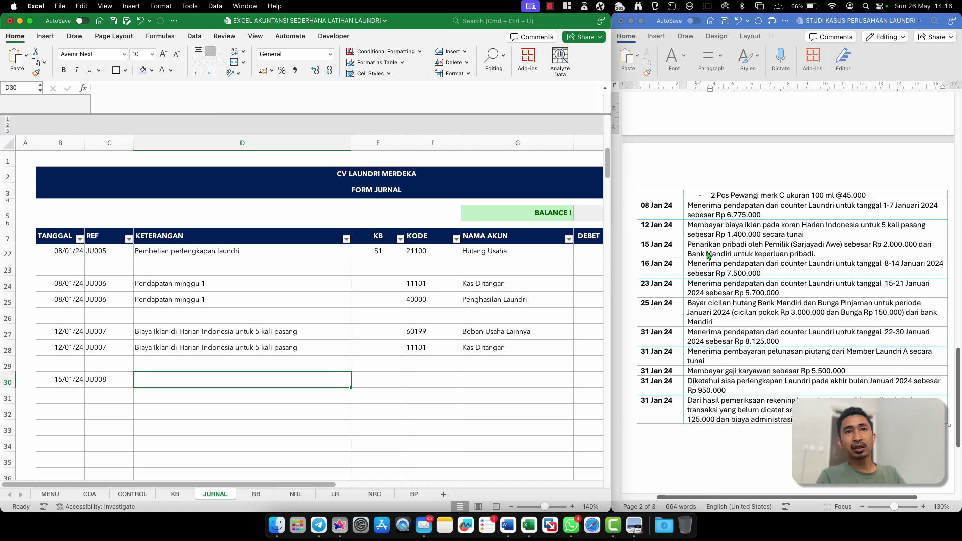
{"action": "type", "text": "Penarikan priba"}
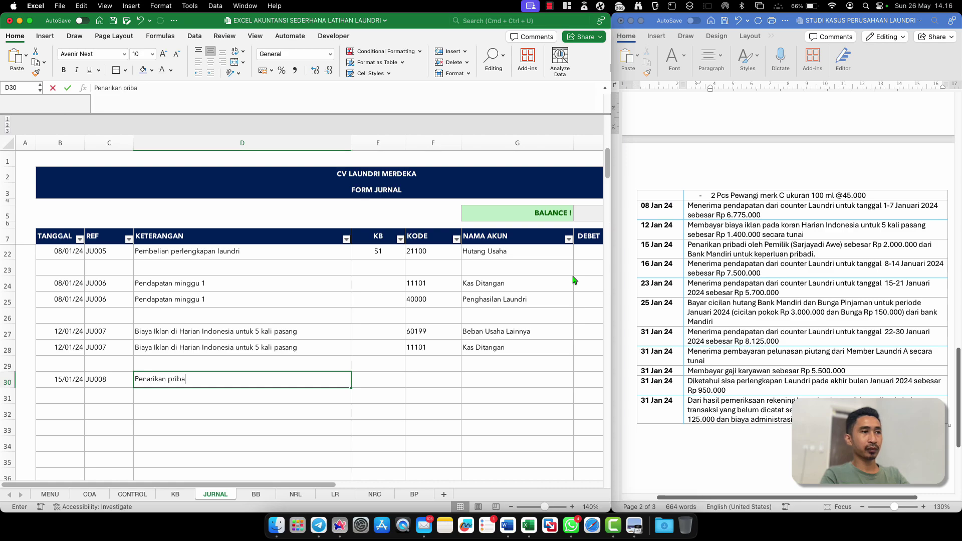
{"action": "key", "text": "Return"}
Choose account code 32000, the owner's Prive account, for cell F30
{"action": "left_click", "coordinate": [431, 385]}
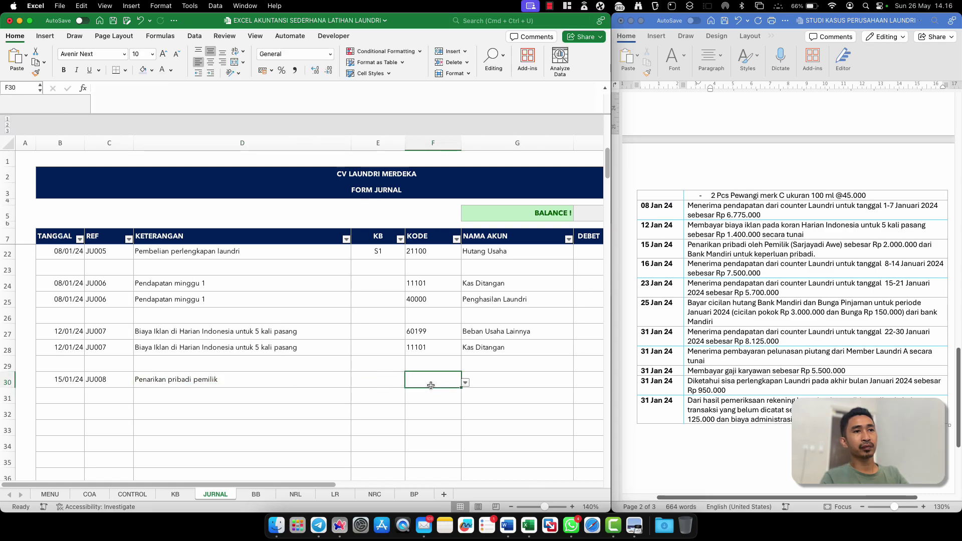
{"action": "left_click", "coordinate": [465, 384]}
{"action": "scroll", "coordinate": [416, 436], "scroll_direction": "down", "scroll_amount": 5}
{"action": "scroll", "coordinate": [416, 441], "scroll_direction": "down", "scroll_amount": 3}
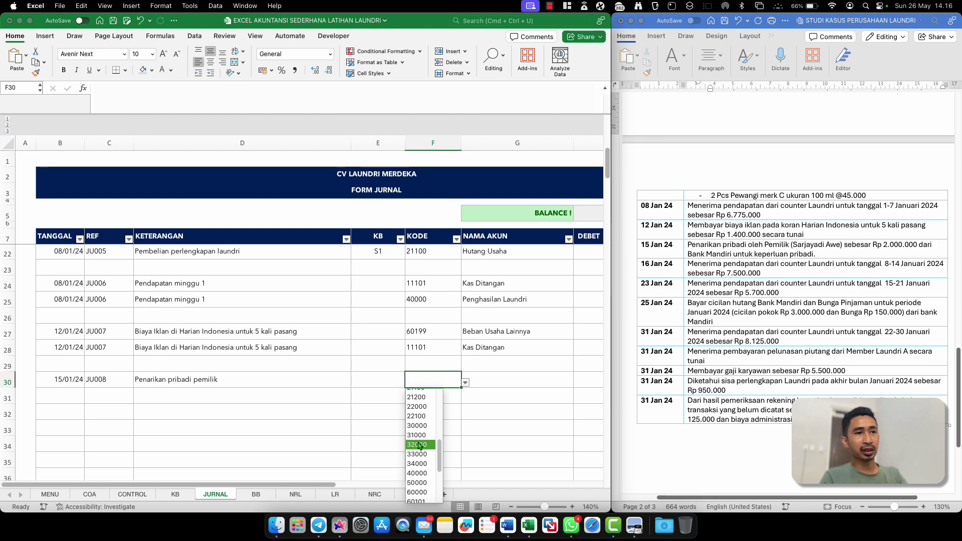
{"action": "left_click", "coordinate": [420, 445]}
{"action": "left_click", "coordinate": [488, 399]}
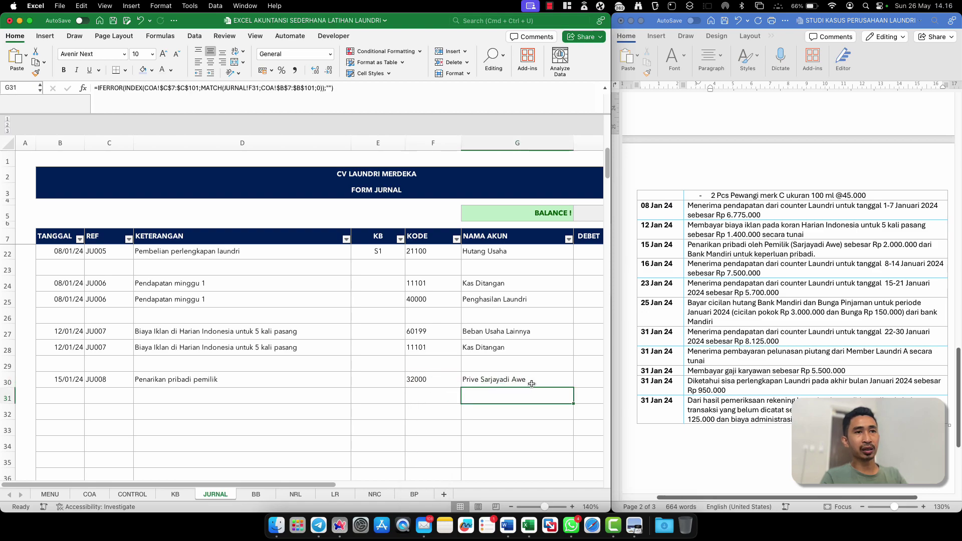
Choose account code 11102, Bank Mandiri, for cell F31
{"action": "left_click", "coordinate": [441, 392]}
{"action": "left_click", "coordinate": [465, 399]}
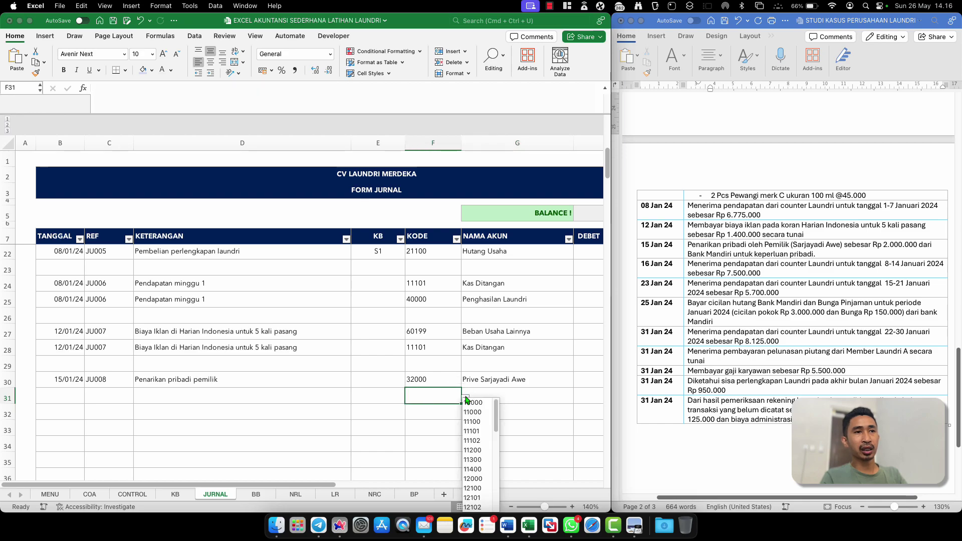
{"action": "key", "text": "Escape"}
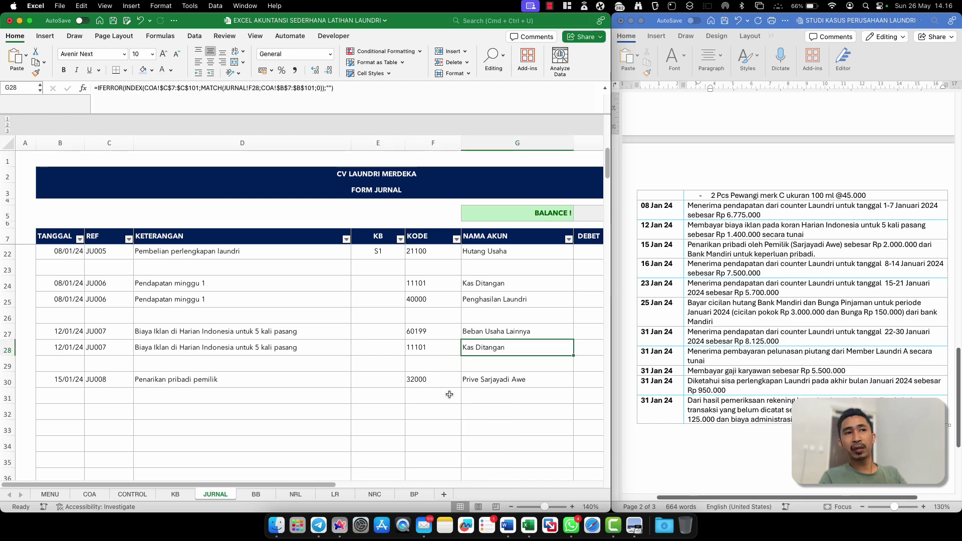
{"action": "left_click", "coordinate": [466, 399]}
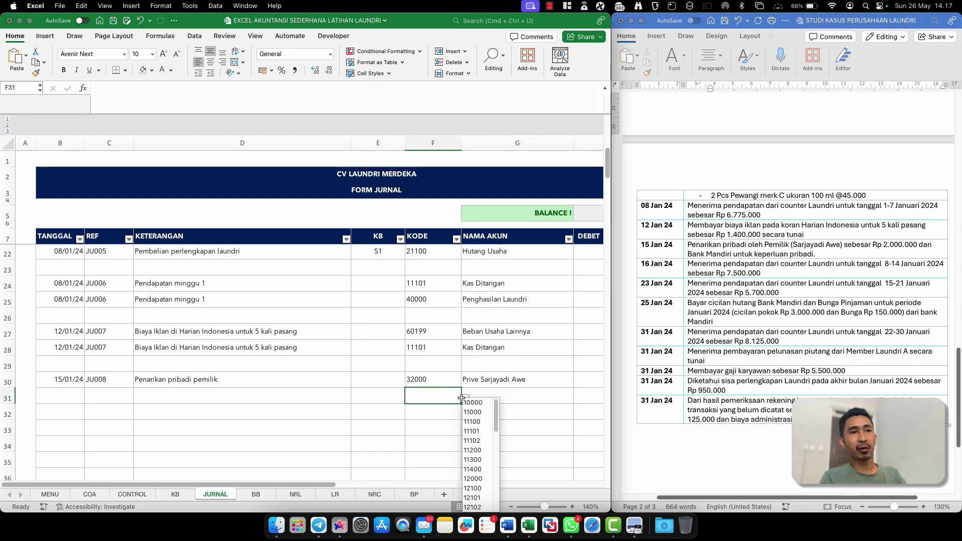
{"action": "left_click", "coordinate": [473, 441]}
{"action": "left_click", "coordinate": [500, 396]}
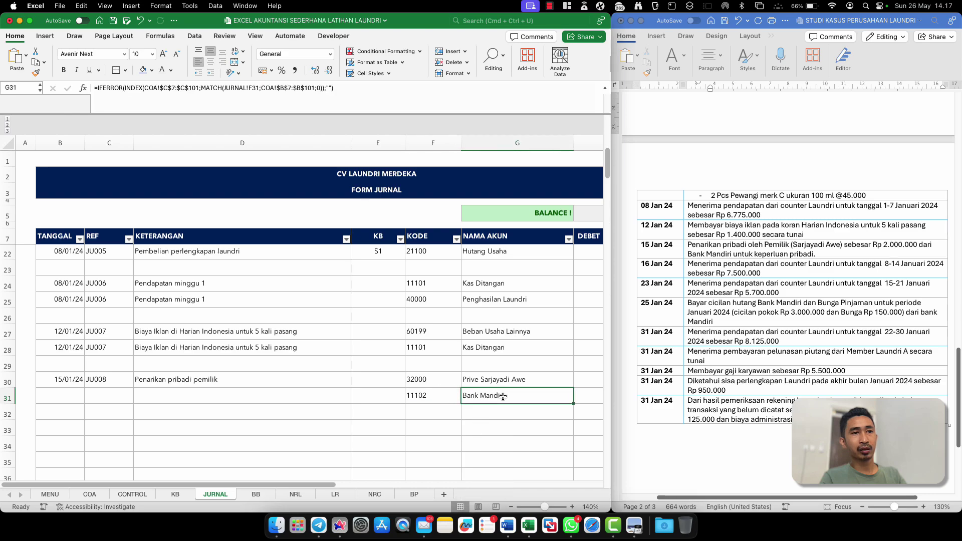
Enter a debit of 2.000.000 for the owner's Prive account in H30
{"action": "scroll", "coordinate": [500, 396], "scroll_direction": "right", "scroll_amount": 5}
{"action": "left_click", "coordinate": [456, 381]}
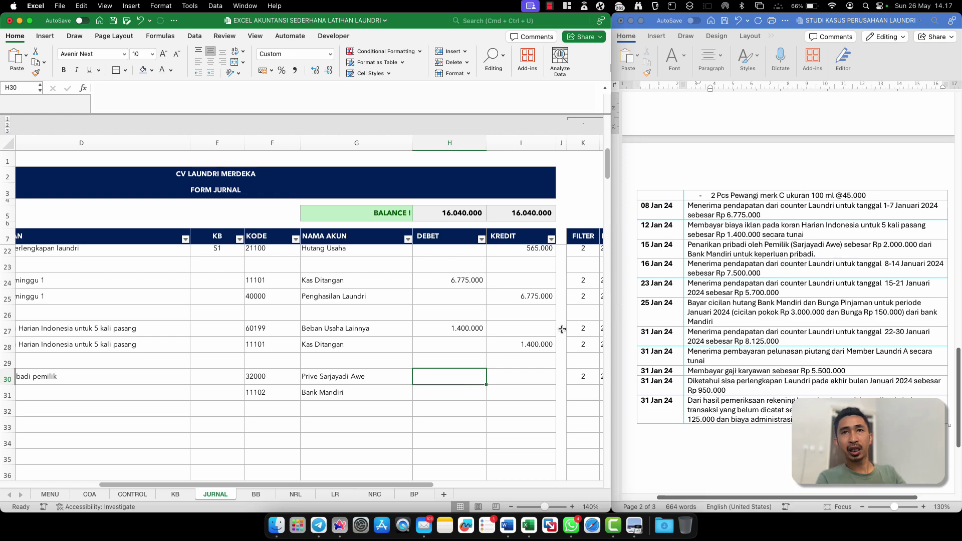
{"action": "type", "text": "20000"}
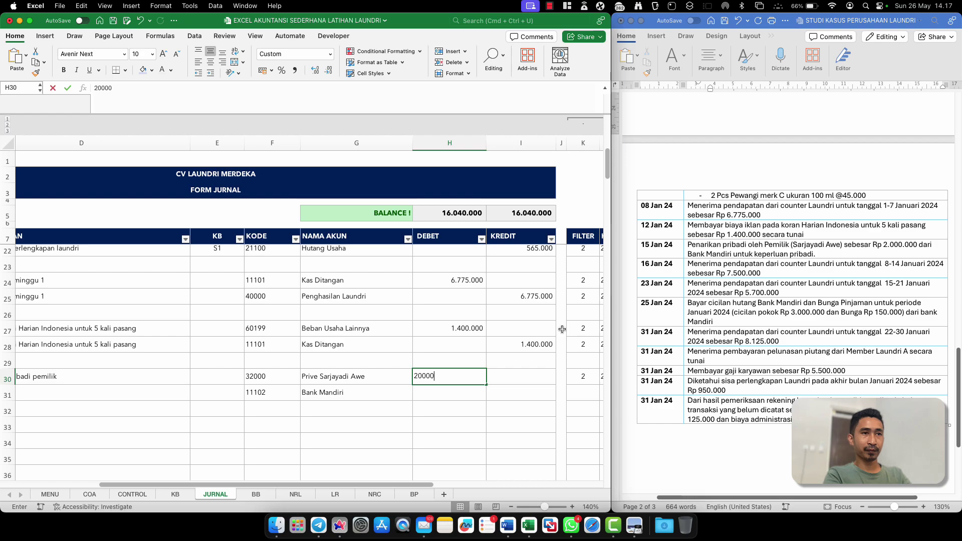
{"action": "key", "text": "Return"}
Set the Bank Mandiri credit in I31 with a formula referring to the debit in H30
{"action": "key", "text": "Right"}
{"action": "type", "text": "="}
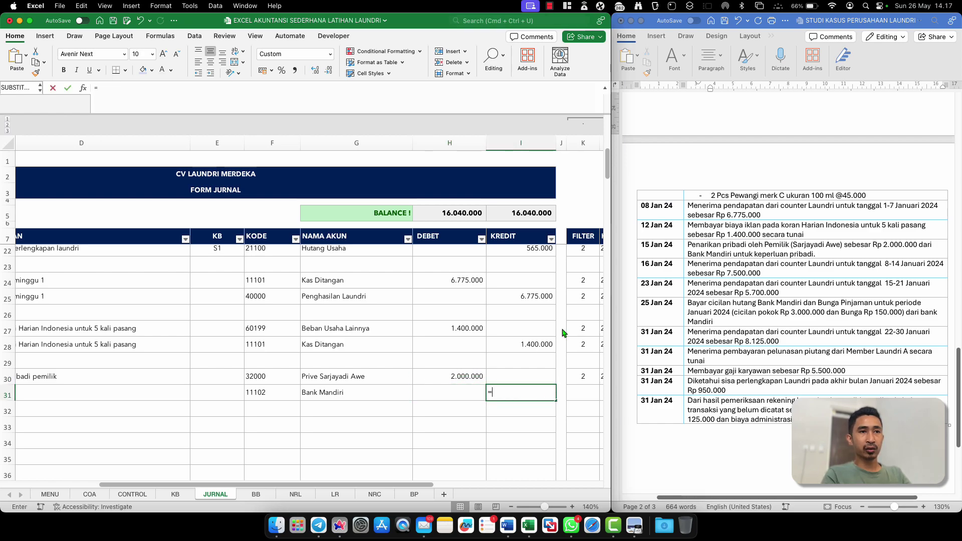
{"action": "key", "text": "Up"}
{"action": "key", "text": "Left"}
{"action": "key", "text": "Return"}
{"action": "left_click", "coordinate": [379, 387]}
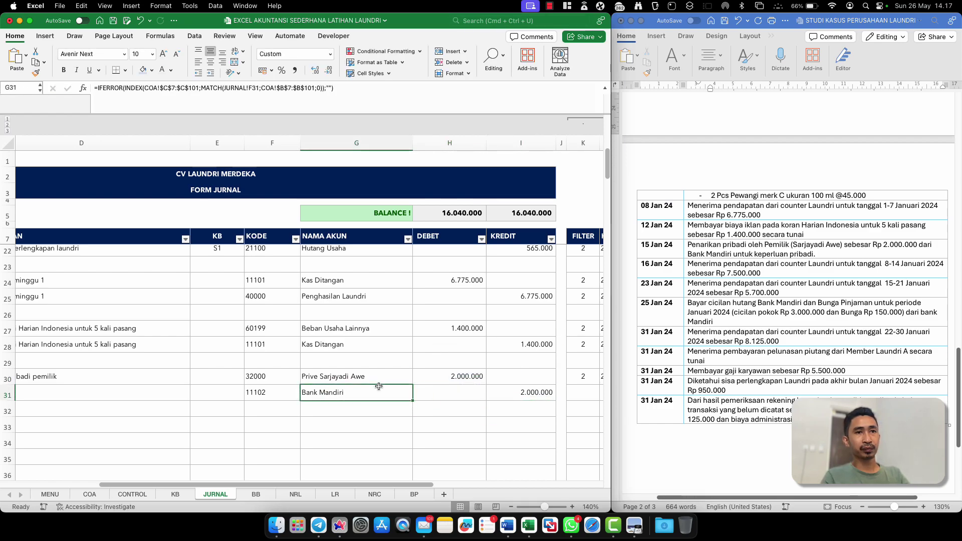
Fill the date, reference and description from row 30 down into B31:D31
{"action": "scroll", "coordinate": [378, 386], "scroll_direction": "left", "scroll_amount": 5}
{"action": "left_click", "coordinate": [80, 396]}
{"action": "key", "text": "shift+Right"}
{"action": "key", "text": "shift+Right"}
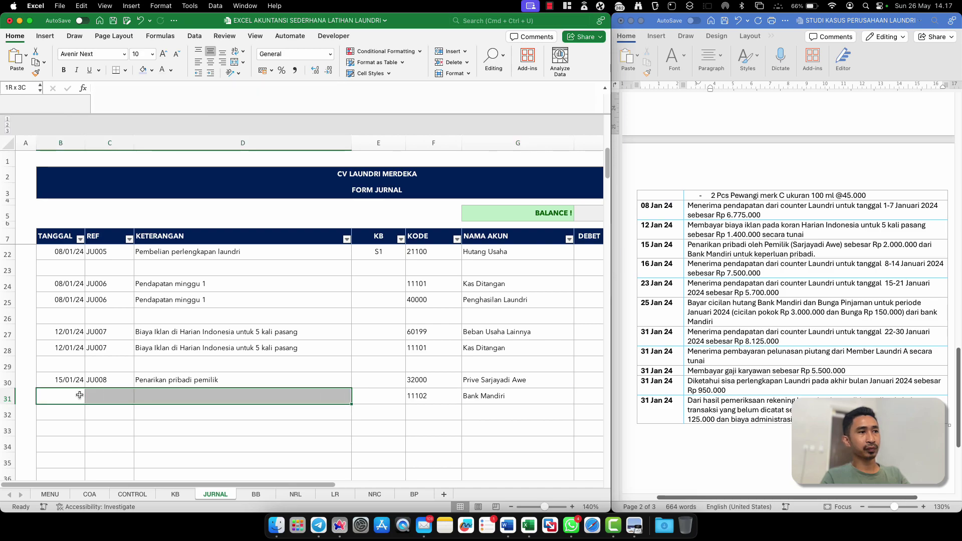
{"action": "key", "text": "super+d"}
{"action": "left_click", "coordinate": [68, 419]}
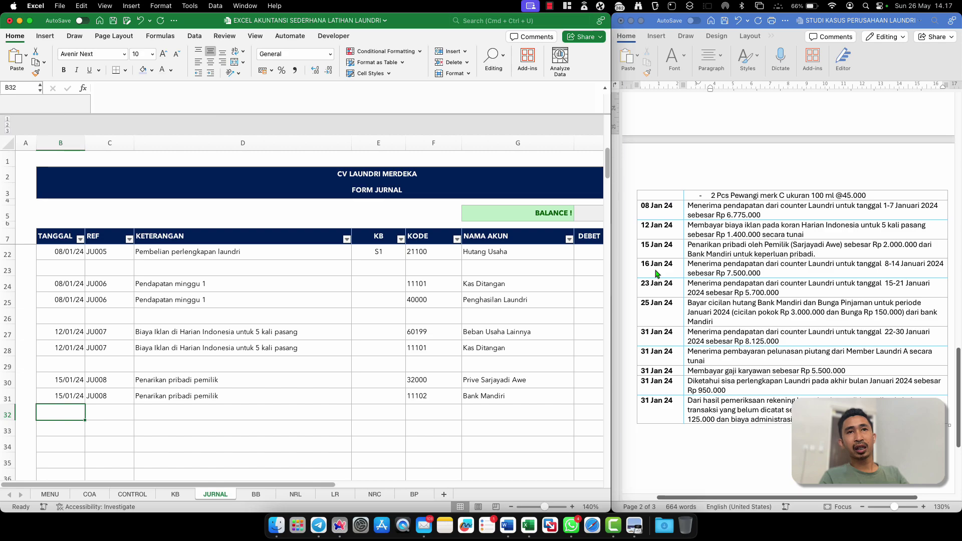
Copy the two-row "Pendapatan minggu 1" entry B24:I25 and paste it at B33 for the 16 January income
{"action": "scroll", "coordinate": [658, 274], "scroll_direction": "down", "scroll_amount": 3}
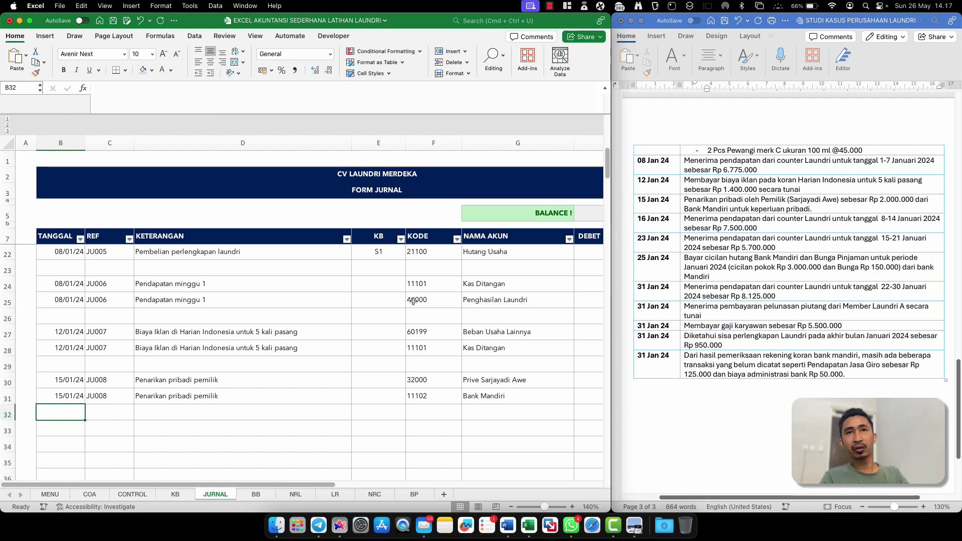
{"action": "left_click", "coordinate": [73, 331]}
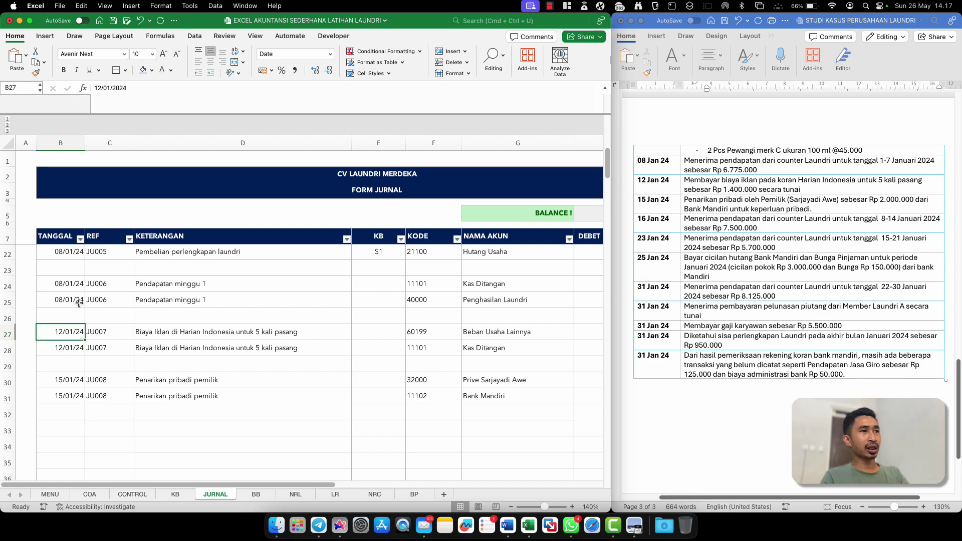
{"action": "left_click", "coordinate": [73, 283]}
{"action": "left_click", "coordinate": [527, 301], "text": "shift"}
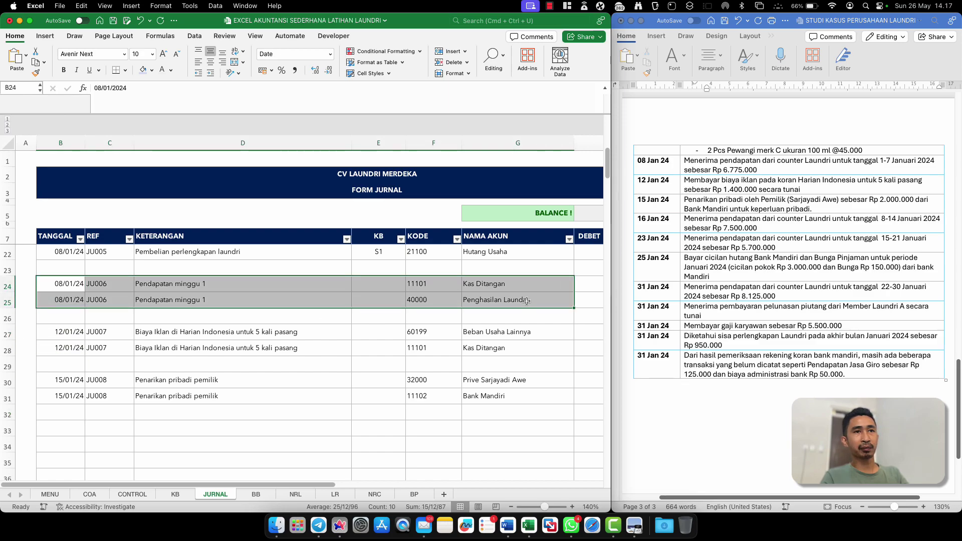
{"action": "key", "text": "shift+Right"}
{"action": "key", "text": "shift+Right"}
{"action": "key", "text": "super+c"}
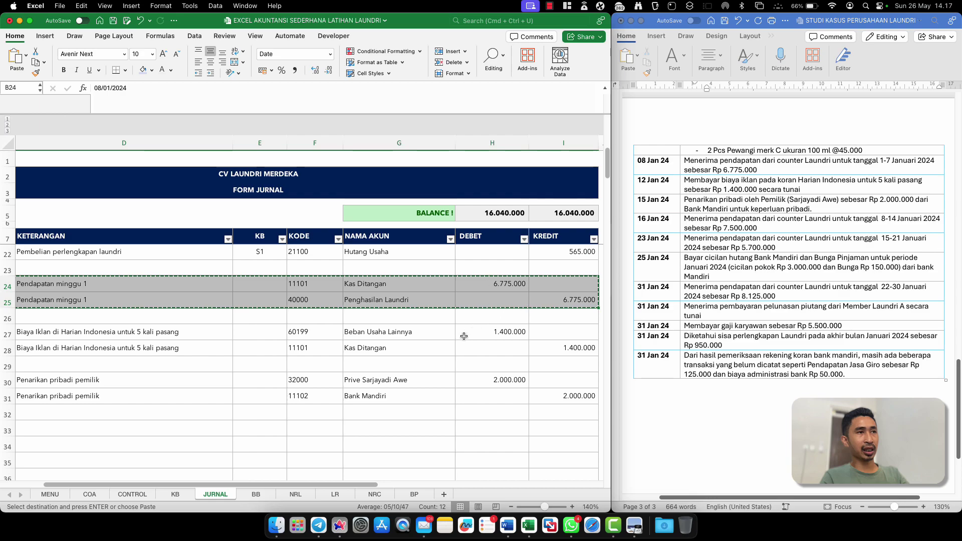
{"action": "scroll", "coordinate": [201, 376], "scroll_direction": "left", "scroll_amount": 5}
{"action": "left_click", "coordinate": [68, 429]}
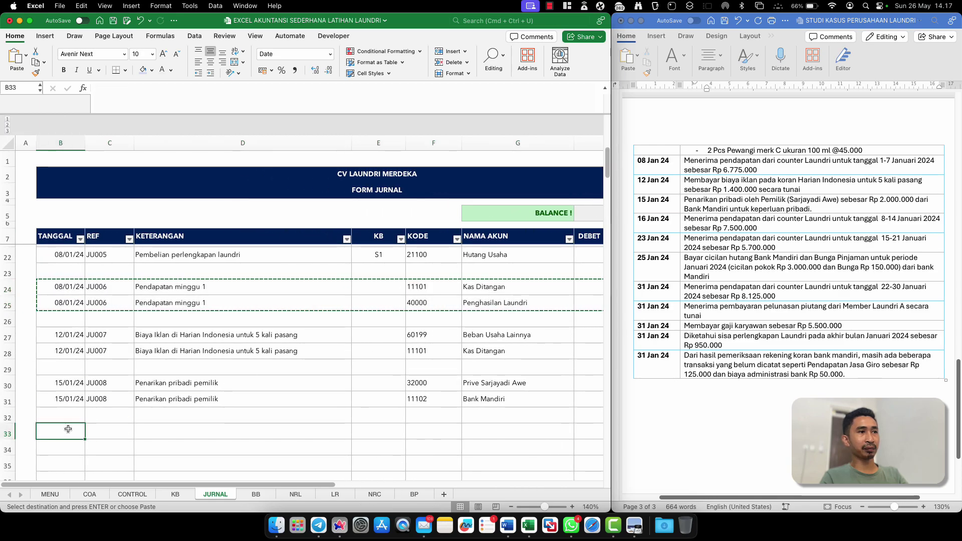
{"action": "key", "text": "super+v"}
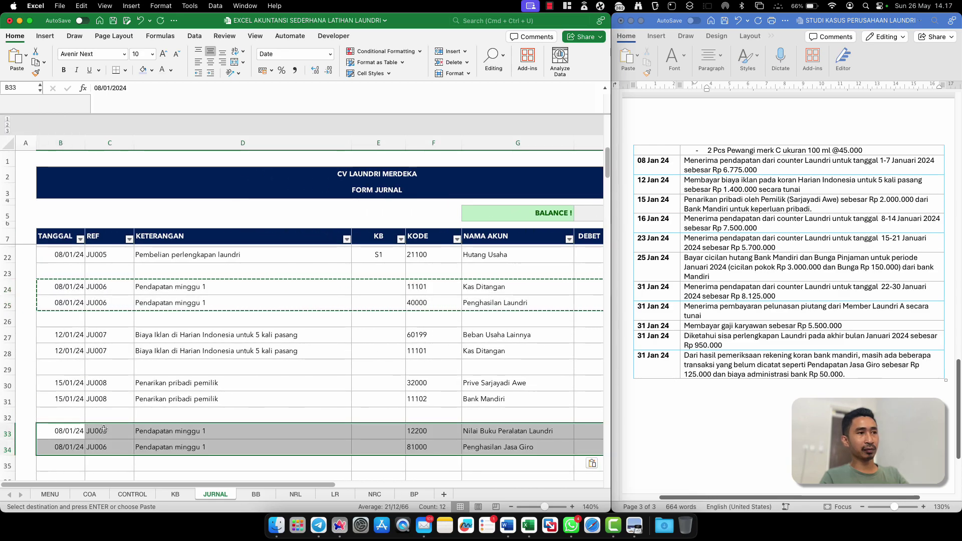
Change the reference in C33 to JU009 and fill it down into C34
{"action": "double_click", "coordinate": [114, 432]}
{"action": "key", "text": "BackSpace"}
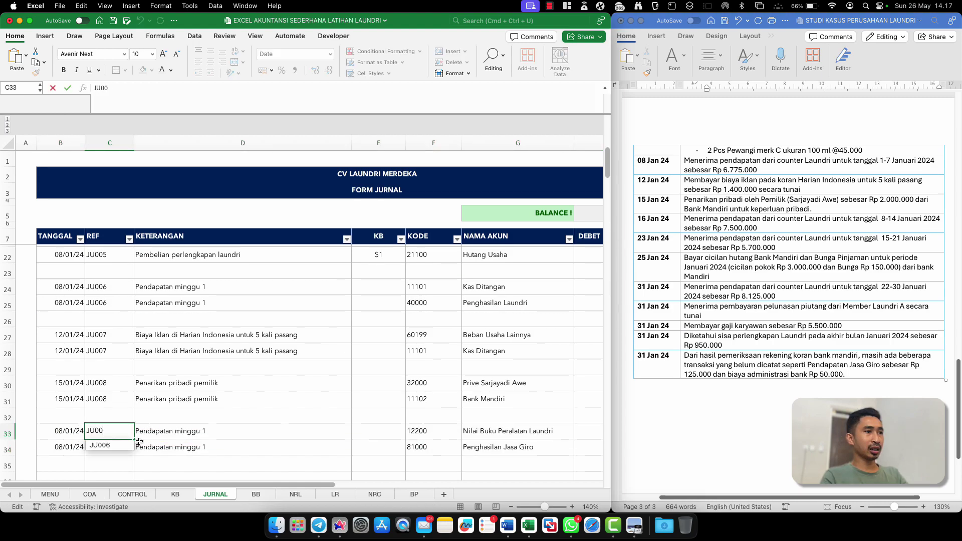
{"action": "type", "text": "9"}
{"action": "key", "text": "Return"}
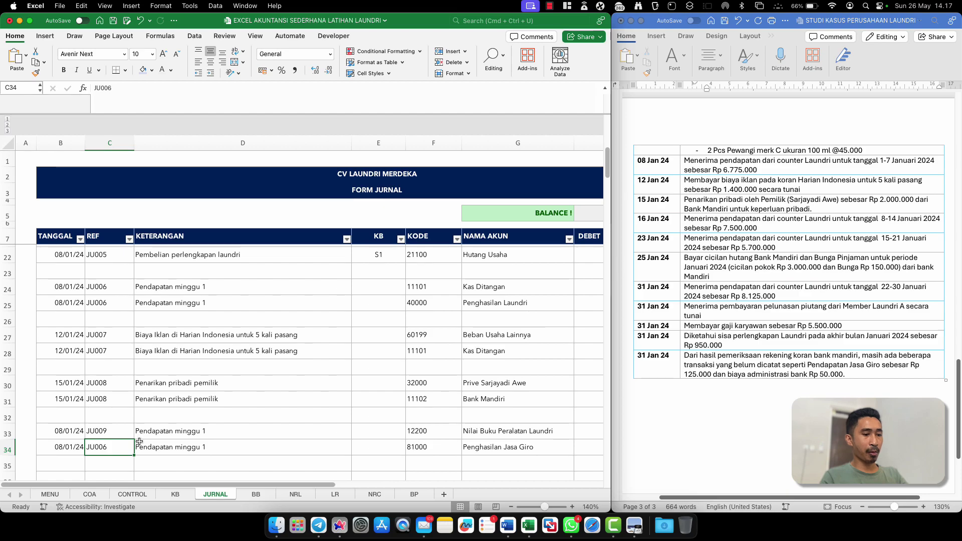
{"action": "key", "text": "ctrl+d"}
Set the date of the copied entry in rows 33 and 34 to 16/01/24
{"action": "left_click", "coordinate": [65, 433]}
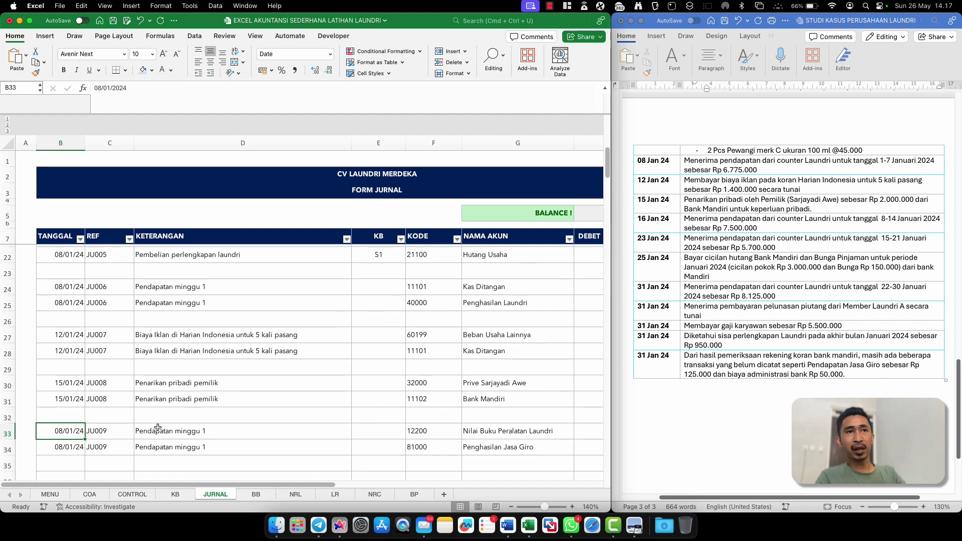
{"action": "type", "text": "16"}
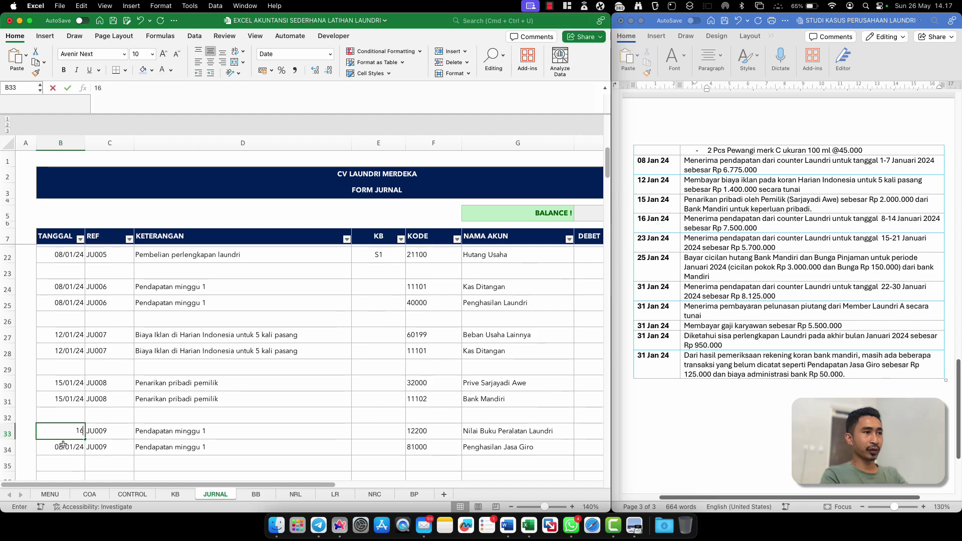
{"action": "type", "text": "/1/24"}
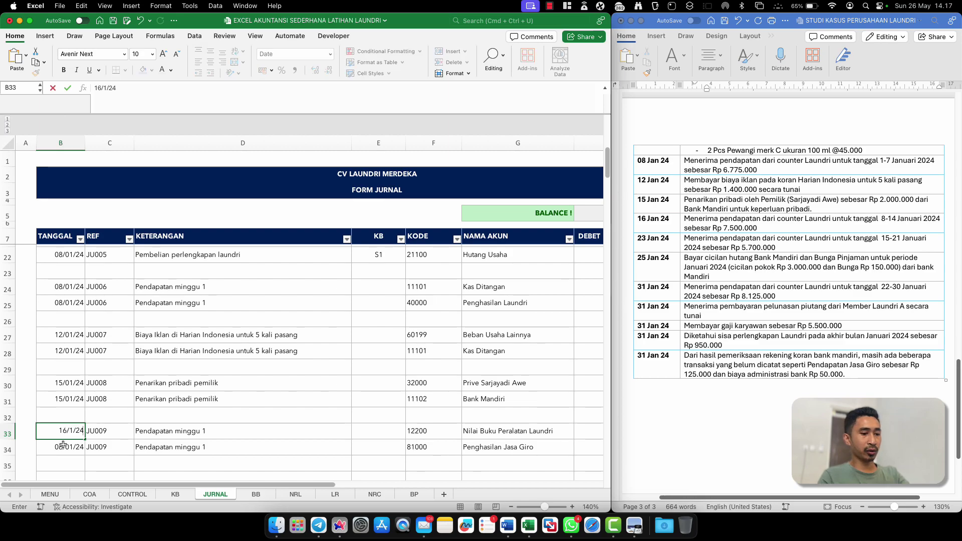
{"action": "key", "text": "Return"}
Change the description in D33 to "Pendapatan minggu 2" and fill it down into D34
{"action": "key", "text": "Right"}
{"action": "key", "text": "Right"}
{"action": "key", "text": "Up"}
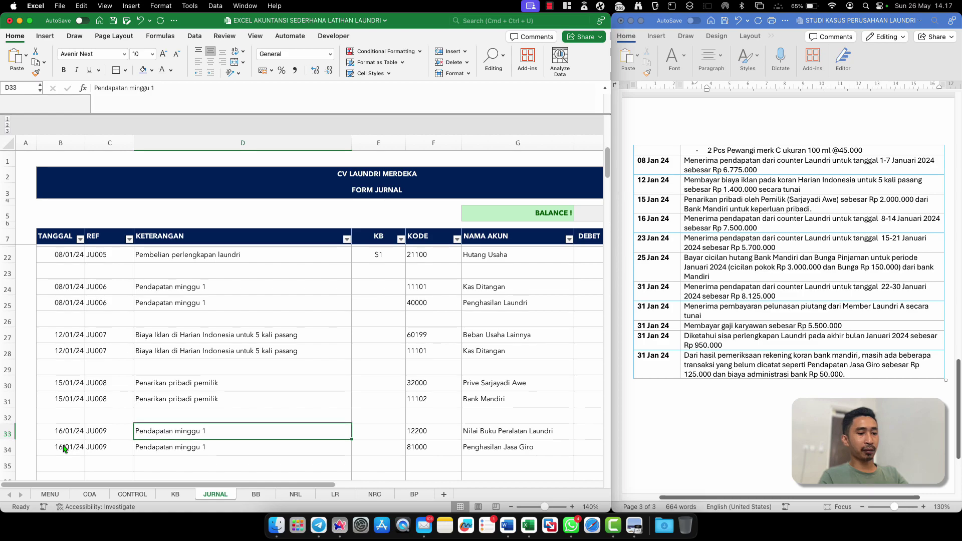
{"action": "left_click_drag", "start_coordinate": [177, 442], "coordinate": [178, 457]}
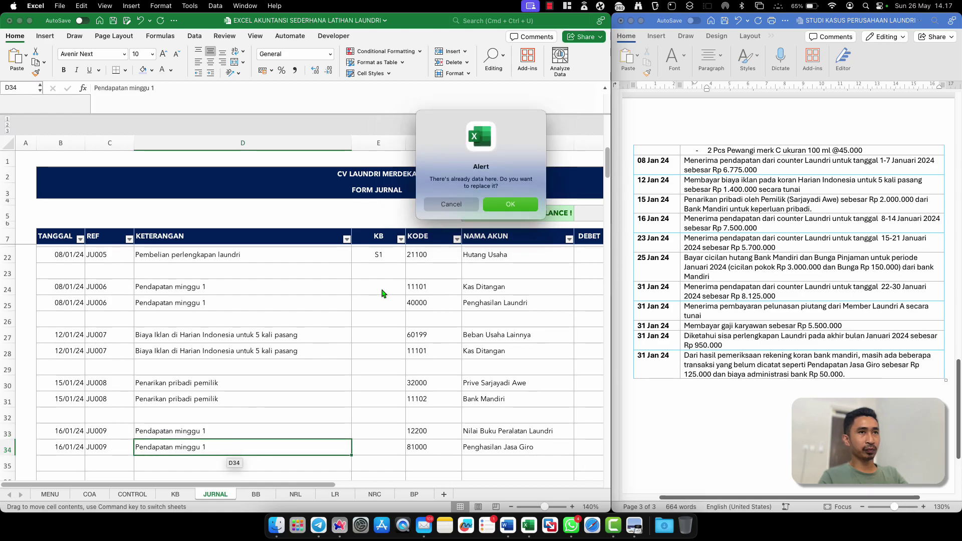
{"action": "left_click", "coordinate": [449, 202]}
{"action": "double_click", "coordinate": [236, 434]}
{"action": "key", "text": "BackSpace"}
{"action": "type", "text": "2"}
{"action": "key", "text": "Return"}
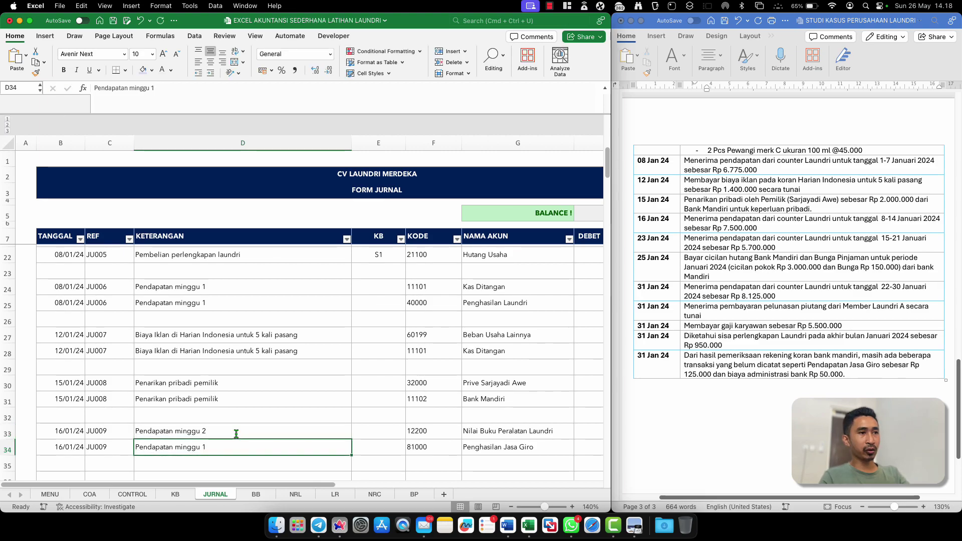
{"action": "key", "text": "ctrl+d"}
Replace the account code in F33 with 11101, Kas Ditangan
{"action": "key", "text": "Right"}
{"action": "key", "text": "Right"}
{"action": "key", "text": "Up"}
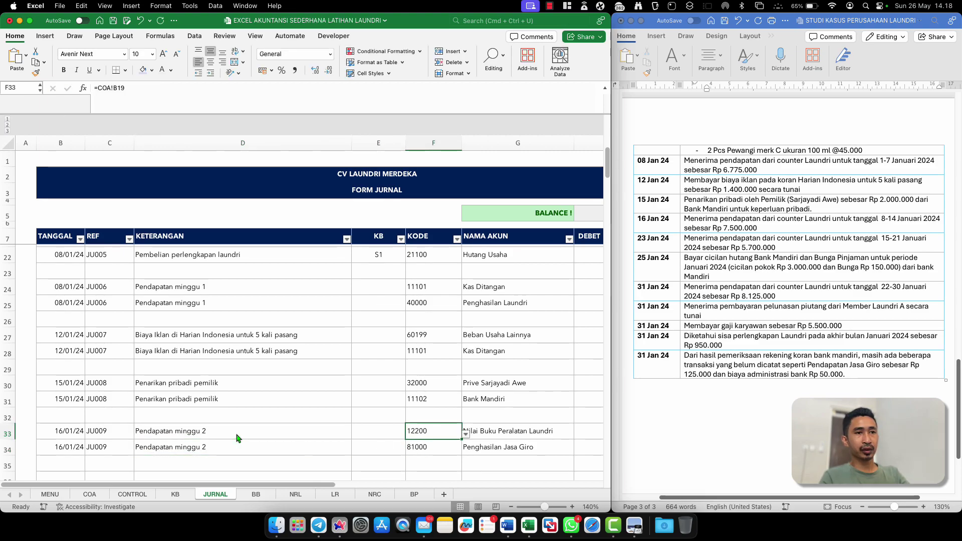
{"action": "type", "text": "11"}
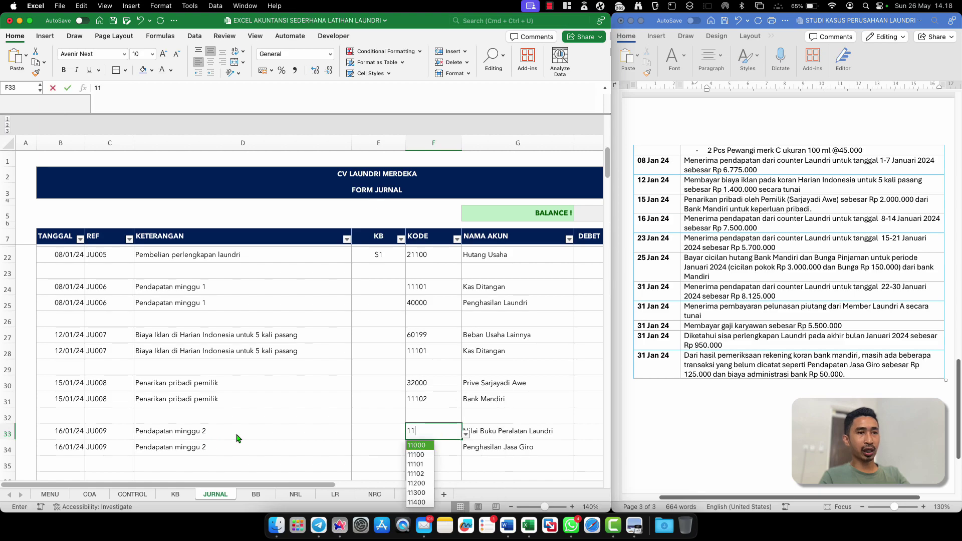
{"action": "type", "text": "101"}
{"action": "key", "text": "Return"}
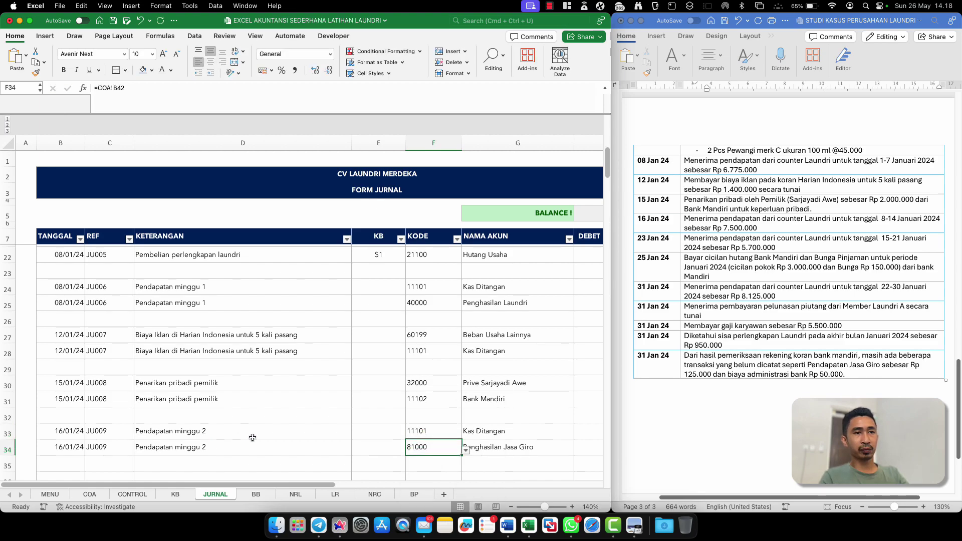
Replace the account code in F34 with 40000, Penghasilan Laundri
{"action": "key", "text": "Up"}
{"action": "key", "text": "Up"}
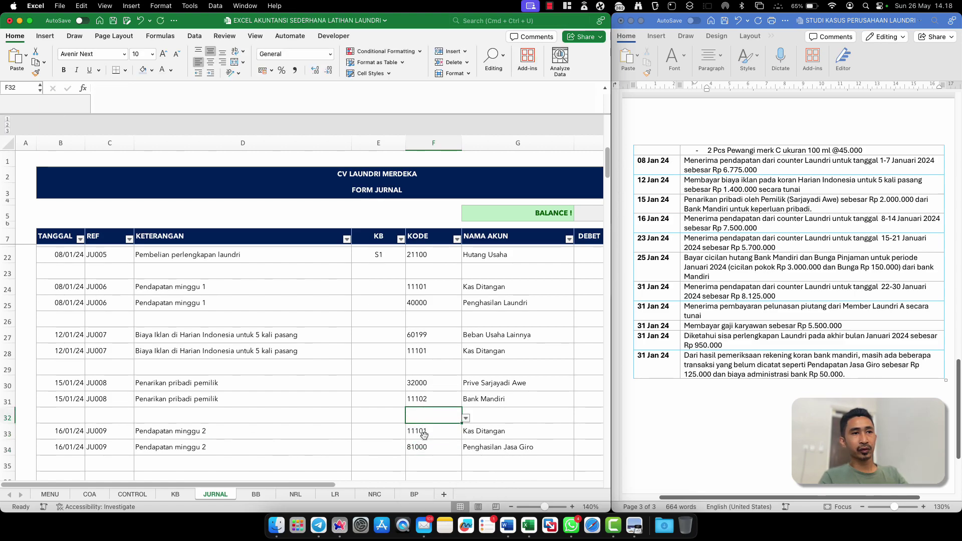
{"action": "key", "text": "Down"}
{"action": "key", "text": "Down"}
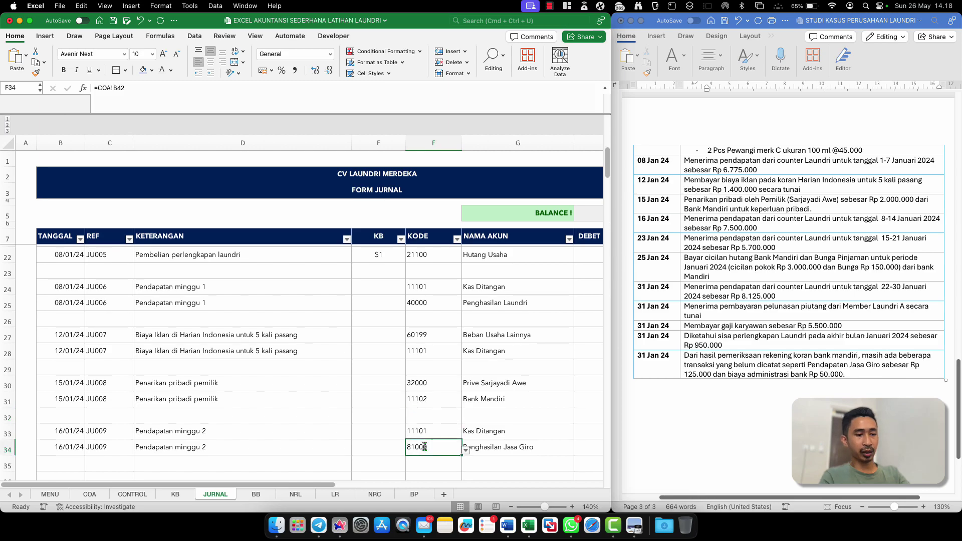
{"action": "type", "text": "40000"}
{"action": "key", "text": "Return"}
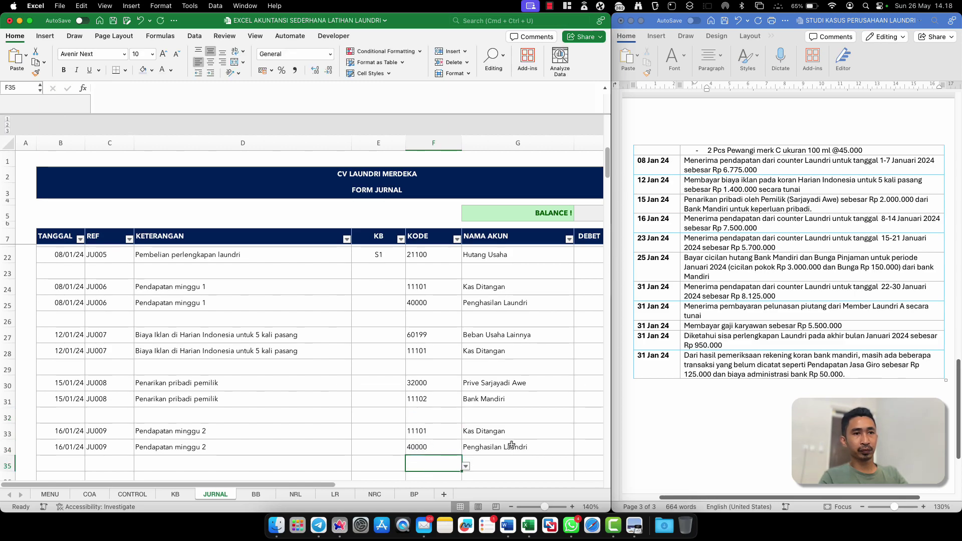
Set the Kas Ditangan debit in H33 to 7.500.000 and check the linked credit in I34
{"action": "scroll", "coordinate": [511, 445], "scroll_direction": "right", "scroll_amount": 5}
{"action": "left_click", "coordinate": [472, 428]}
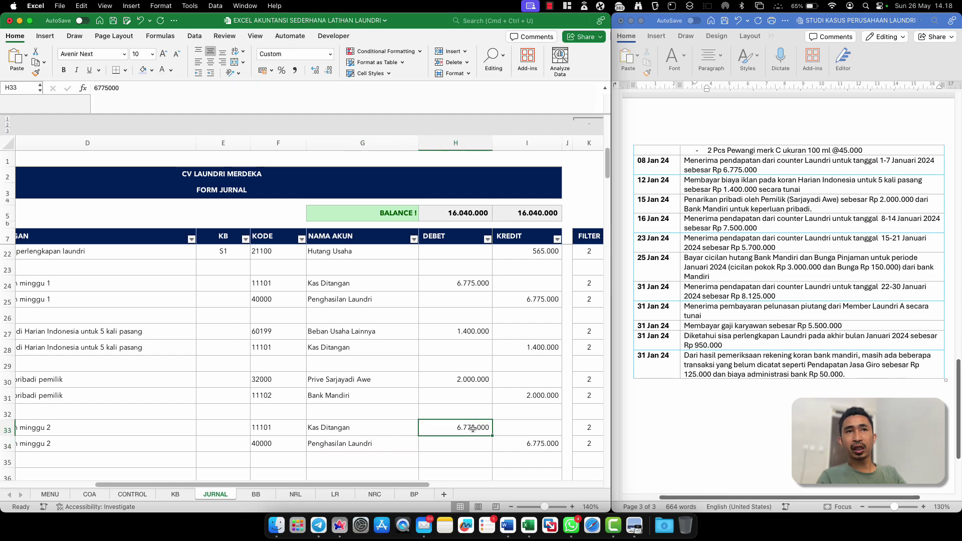
{"action": "scroll", "coordinate": [472, 429], "scroll_direction": "left", "scroll_amount": 5}
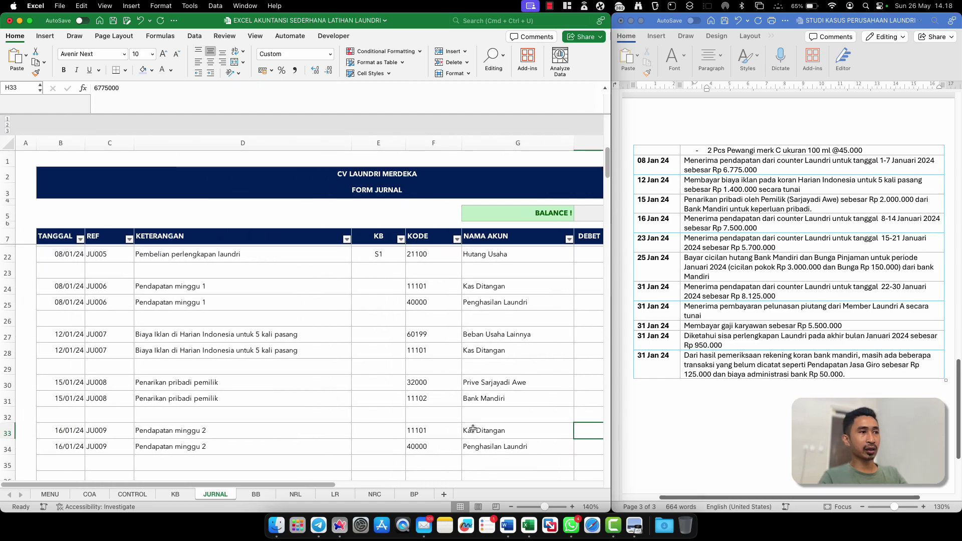
{"action": "scroll", "coordinate": [472, 428], "scroll_direction": "right", "scroll_amount": 6}
{"action": "type", "text": "7.500.000"}
{"action": "key", "text": "Return"}
{"action": "key", "text": "Right"}
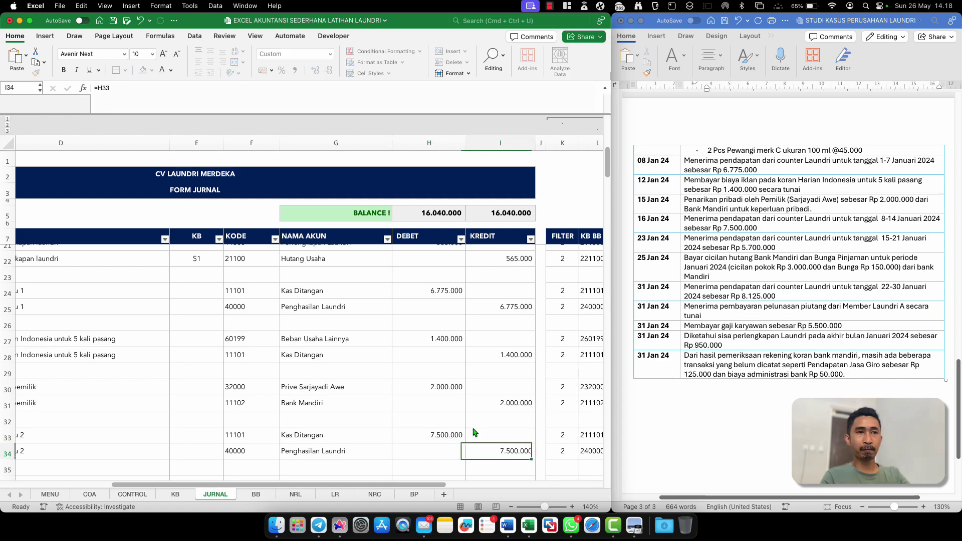
{"action": "left_click", "coordinate": [336, 439]}
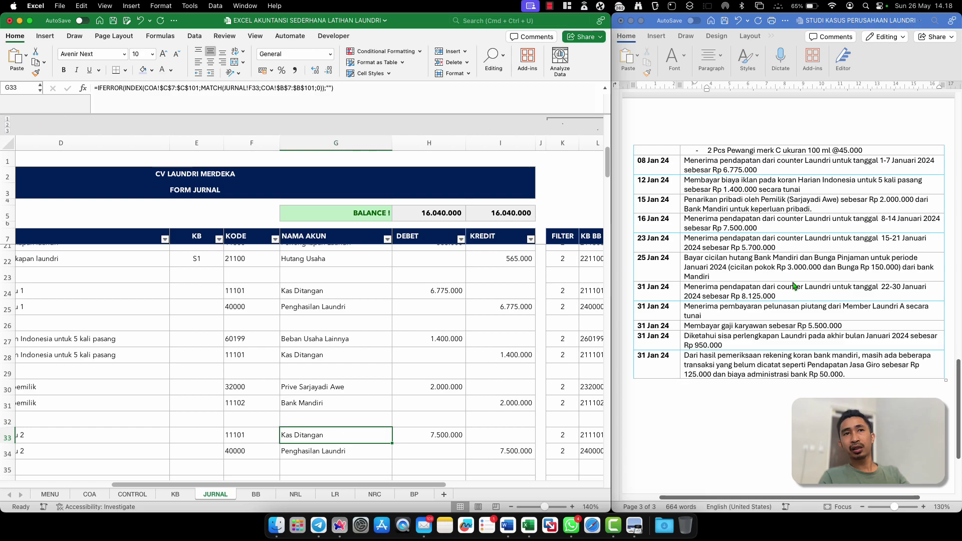
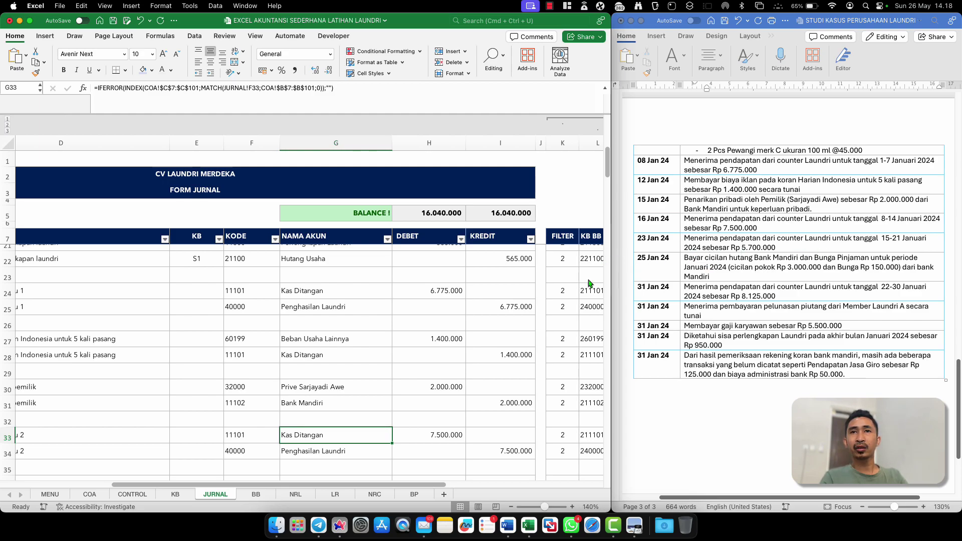
Start the next journal entry in row 36 with the date 23/1/24 and reference JU010
{"action": "scroll", "coordinate": [386, 362], "scroll_direction": "left", "scroll_amount": 5}
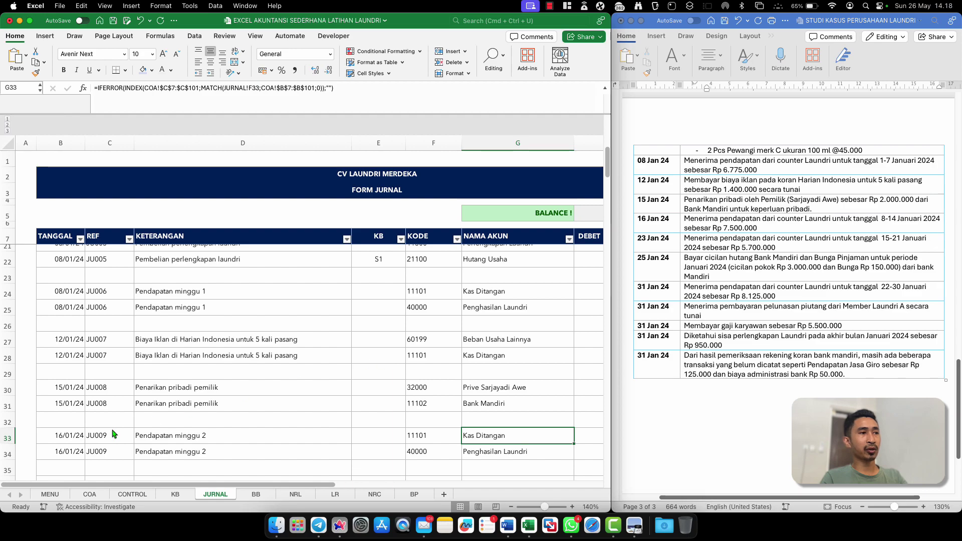
{"action": "left_click", "coordinate": [99, 439]}
{"action": "left_click", "coordinate": [147, 433]}
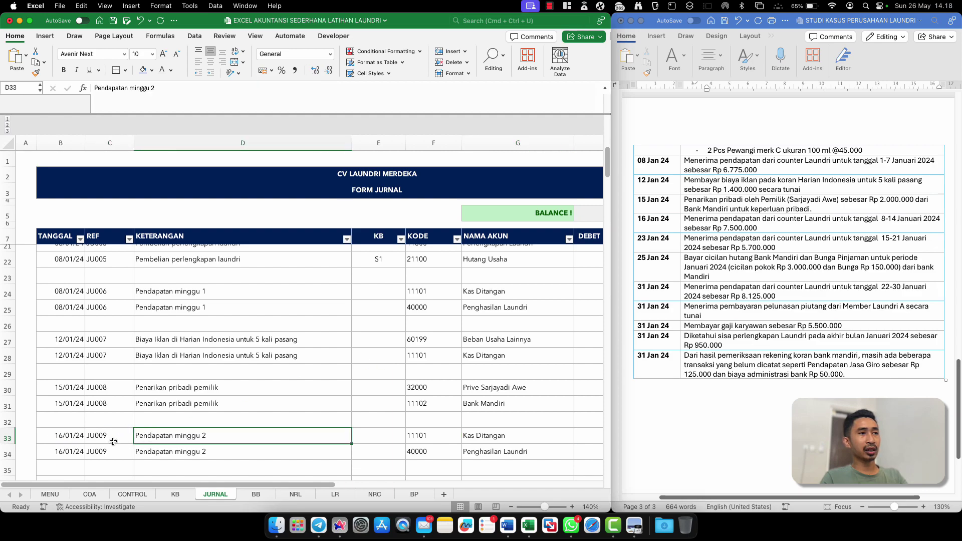
{"action": "left_click", "coordinate": [73, 467]}
{"action": "scroll", "coordinate": [72, 468], "scroll_direction": "down", "scroll_amount": 3}
{"action": "left_click", "coordinate": [72, 437]}
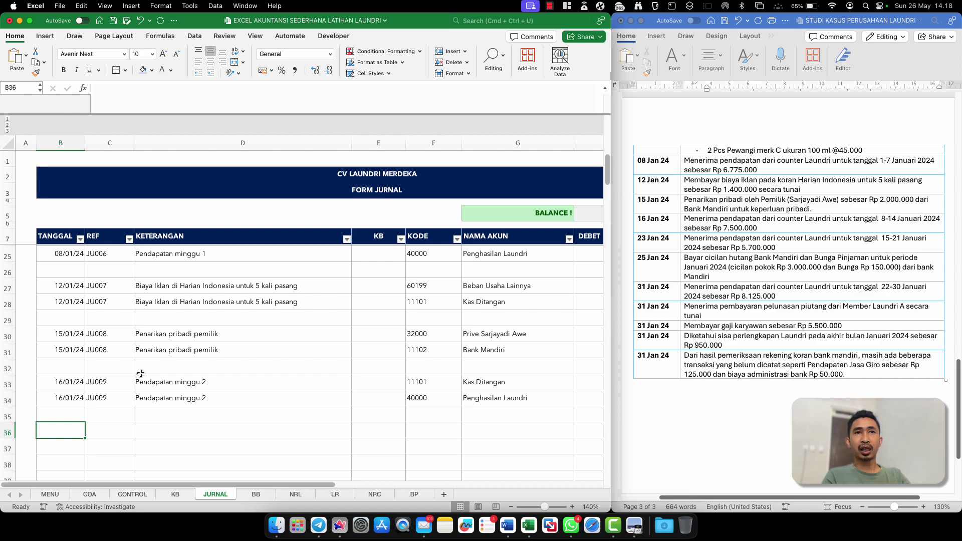
{"action": "type", "text": "23/1/24"}
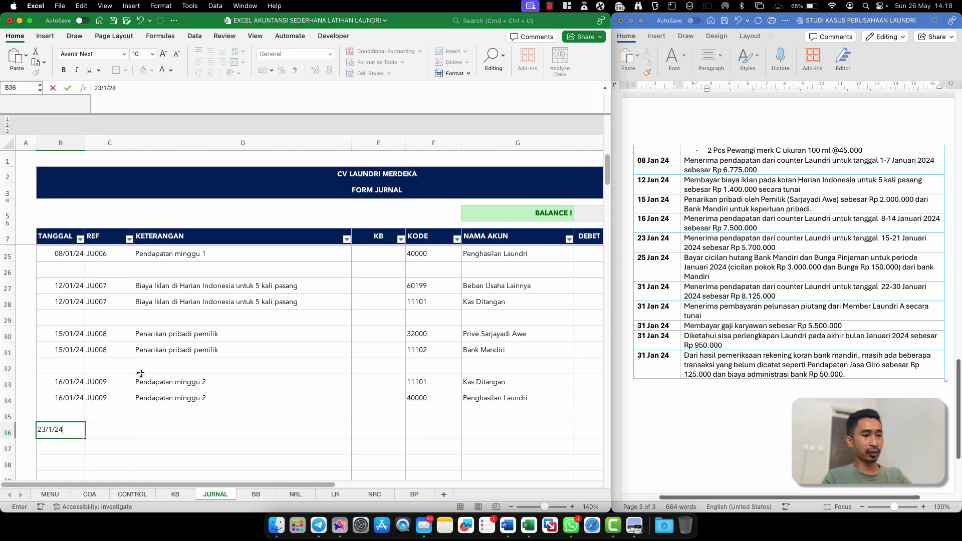
{"action": "key", "text": "Tab"}
{"action": "type", "text": "JU"}
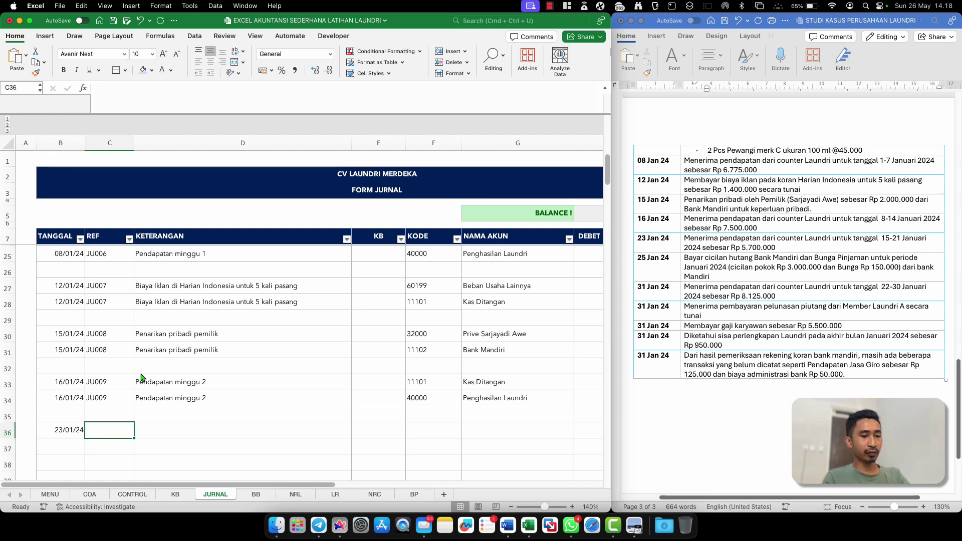
{"action": "type", "text": "010"}
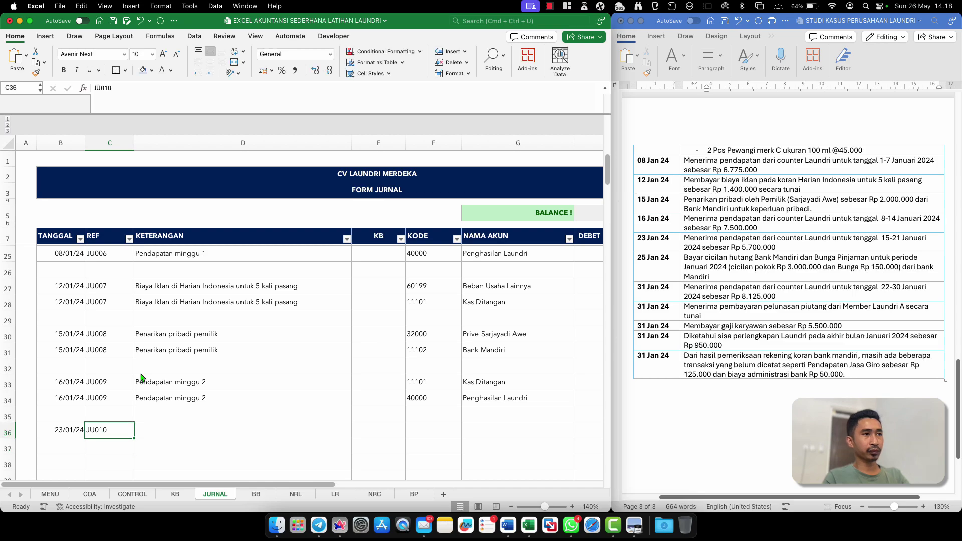
Enter the description "Pendapatan minggu 3" in D36
{"action": "key", "text": "Tab"}
{"action": "type", "text": "Pendapatan "}
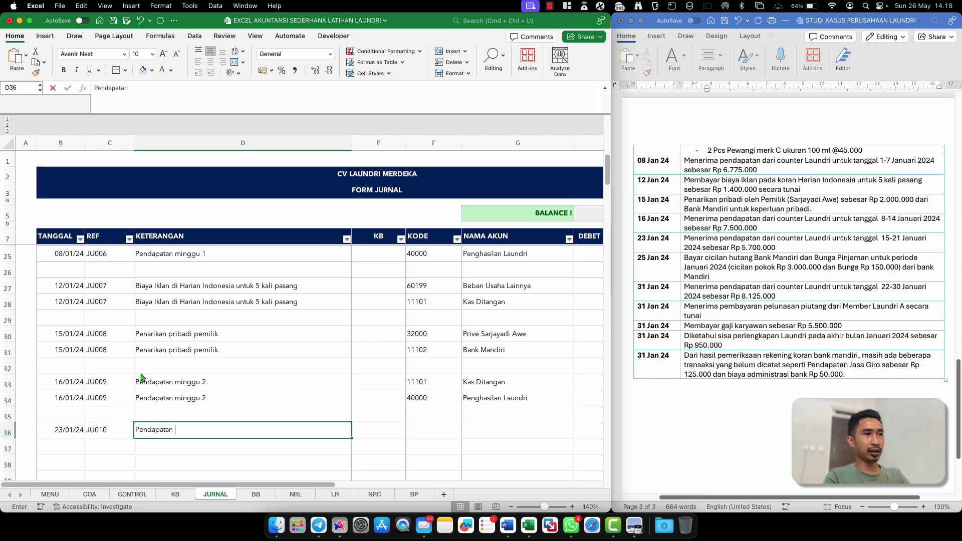
{"action": "type", "text": "minggu"}
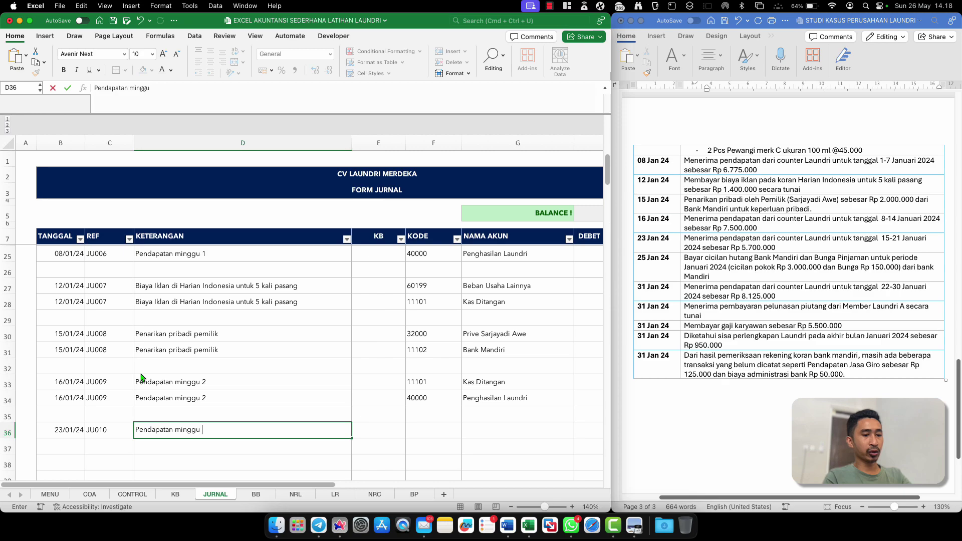
{"action": "type", "text": " 3"}
{"action": "key", "text": "Return"}
Copy the account codes 11101 and 40000 from F33:F34 into F36:F37
{"action": "key", "text": "Up"}
{"action": "key", "text": "Right"}
{"action": "key", "text": "Right"}
{"action": "key", "text": "Up"}
{"action": "key", "text": "Up"}
{"action": "key", "text": "Up"}
{"action": "key", "text": "shift+Down"}
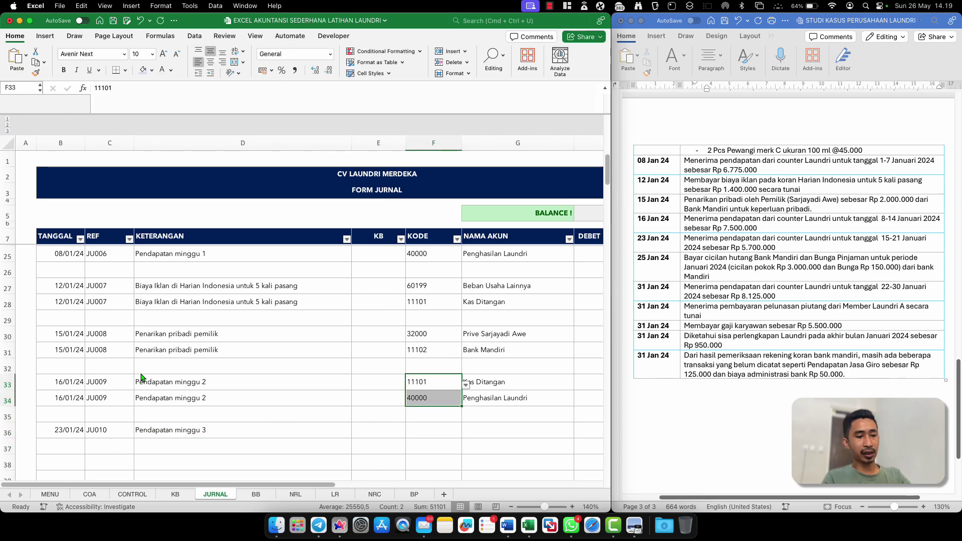
{"action": "key", "text": "super+c"}
{"action": "key", "text": "Down"}
{"action": "key", "text": "Down"}
{"action": "key", "text": "Down"}
{"action": "key", "text": "super+v"}
Enter a Kas Ditangan debit of 5.700.000 in H36 and link the Penghasilan Laundri credit in I37 with =H36
{"action": "key", "text": "Right"}
{"action": "key", "text": "Right"}
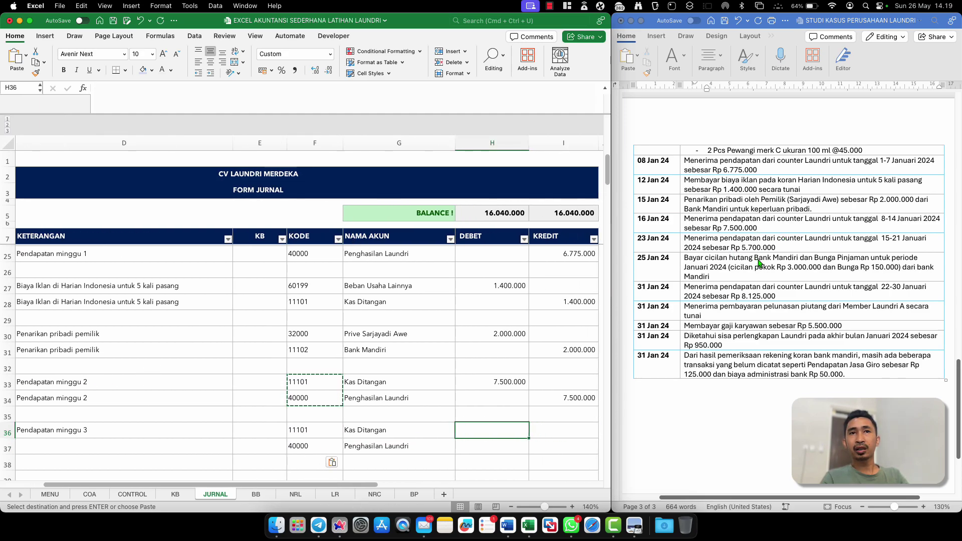
{"action": "type", "text": "5"}
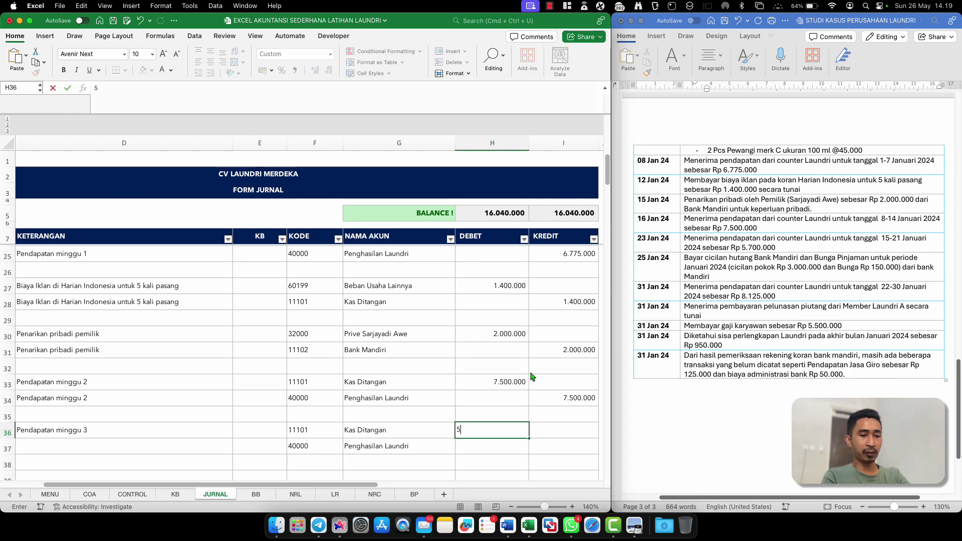
{"action": "key", "text": "Return"}
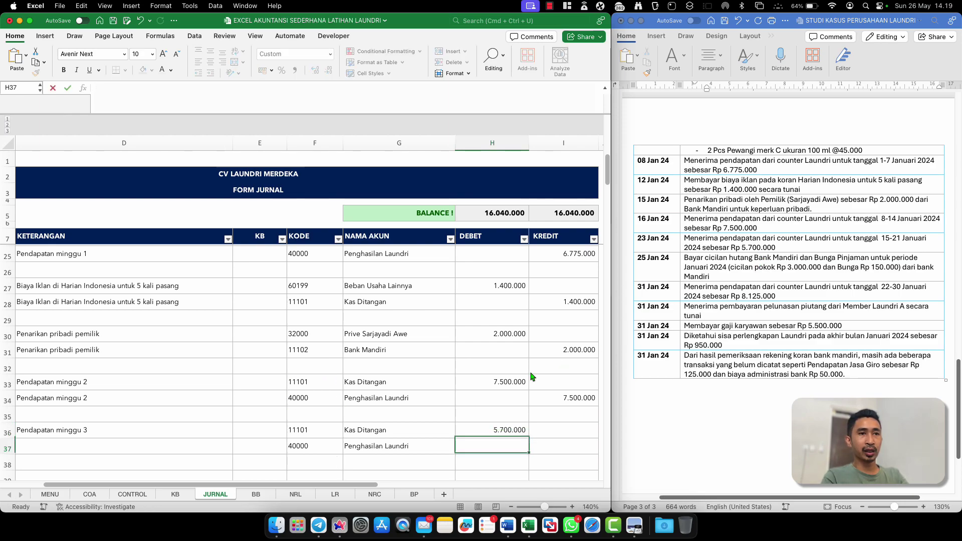
{"action": "key", "text": "Right"}
{"action": "type", "text": "="}
{"action": "left_click", "coordinate": [496, 430]}
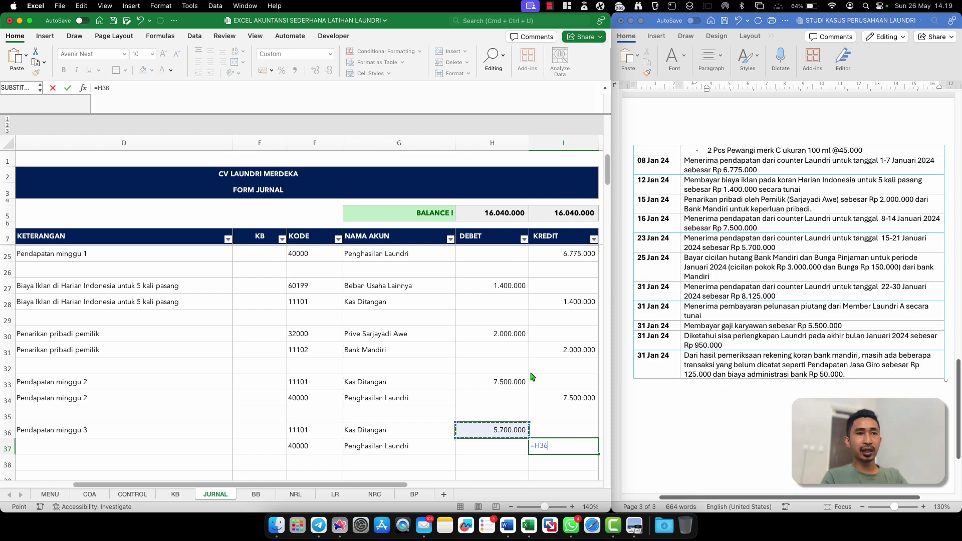
{"action": "key", "text": "Return"}
Fill the date, reference and description from row 36 down into B37:D37
{"action": "left_click", "coordinate": [376, 445]}
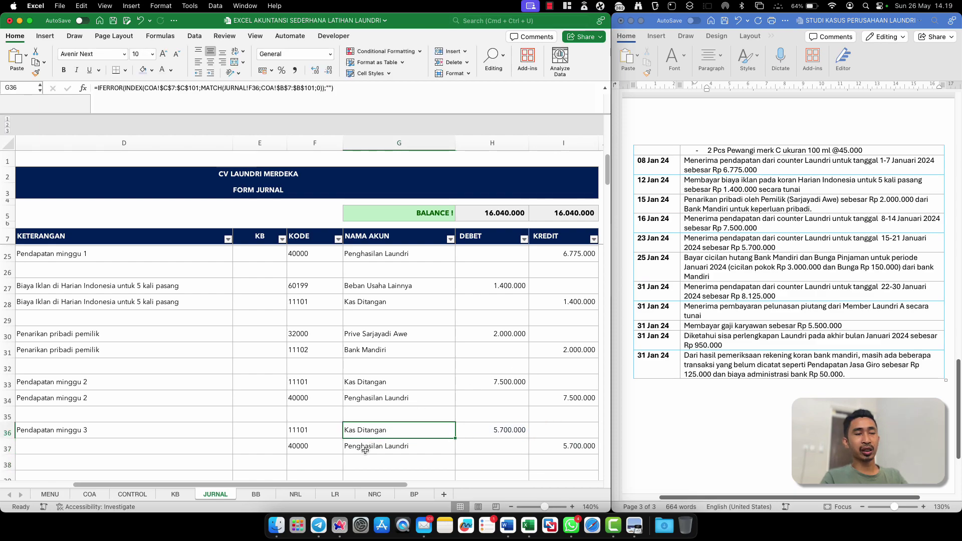
{"action": "scroll", "coordinate": [301, 446], "scroll_direction": "left", "scroll_amount": 5}
{"action": "left_click", "coordinate": [277, 447]}
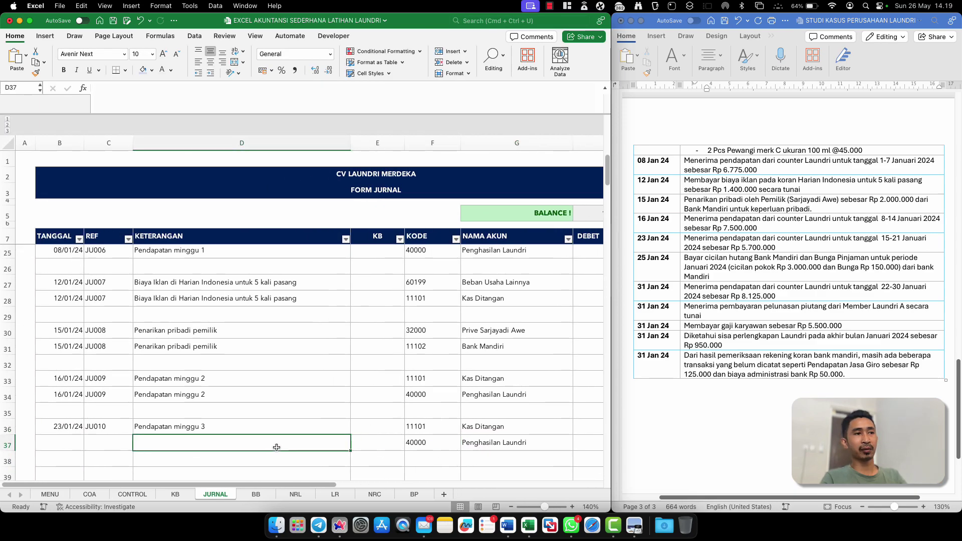
{"action": "key", "text": "shift+Left"}
{"action": "key", "text": "shift+Left"}
{"action": "key", "text": "ctrl+d"}
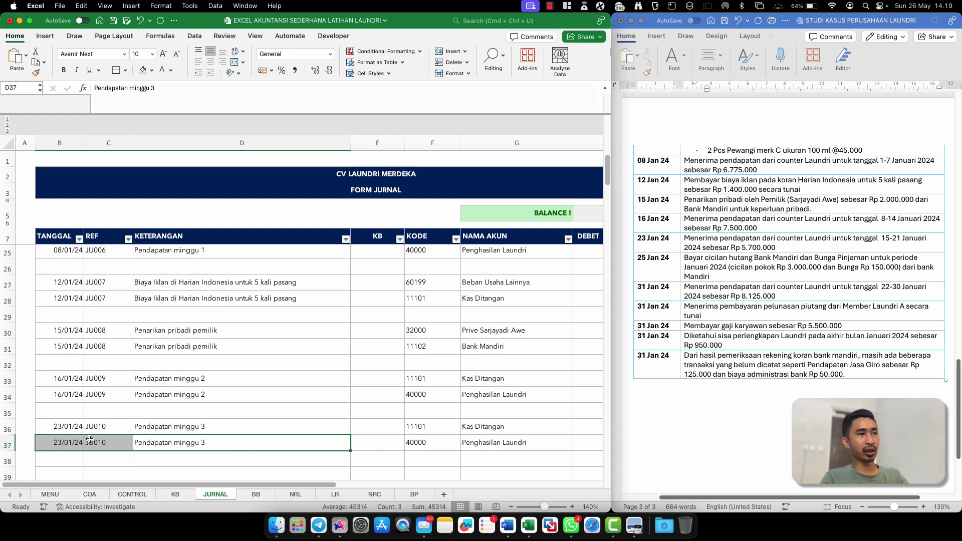
Start the next journal entry in row 39 with the date 25/01/24 and reference JU011
{"action": "left_click", "coordinate": [69, 454]}
{"action": "scroll", "coordinate": [68, 454], "scroll_direction": "down", "scroll_amount": 3}
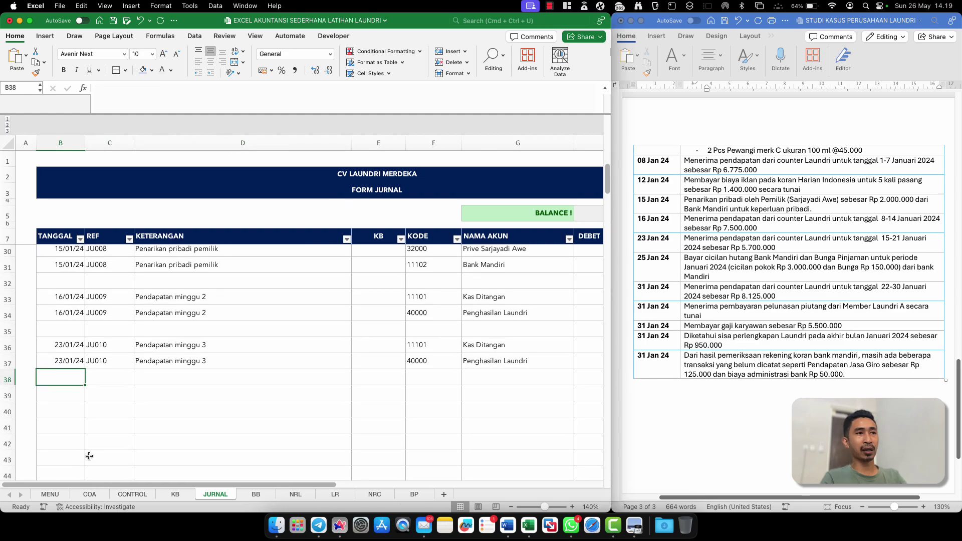
{"action": "left_click", "coordinate": [68, 399]}
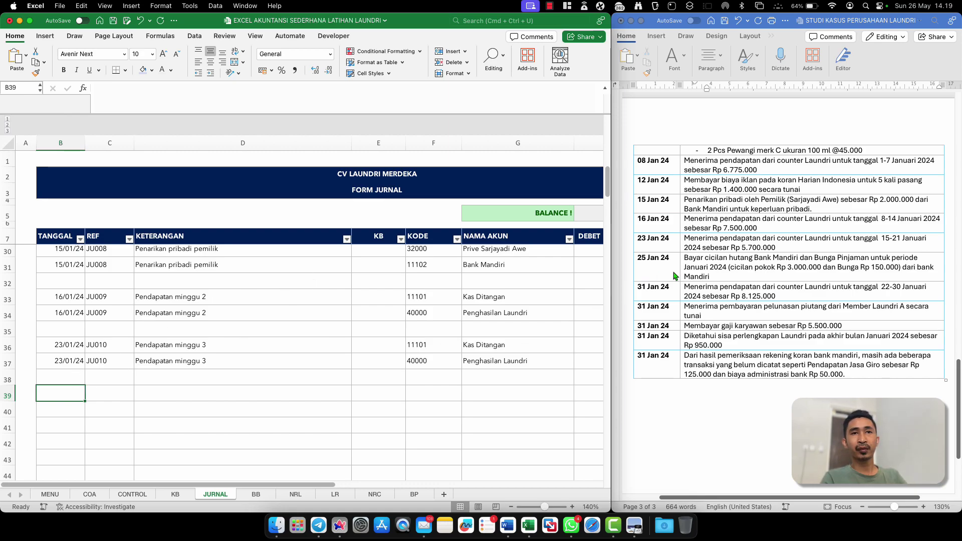
{"action": "scroll", "coordinate": [690, 299], "scroll_direction": "down", "scroll_amount": 1}
{"action": "scroll", "coordinate": [690, 299], "scroll_direction": "down", "scroll_amount": 2}
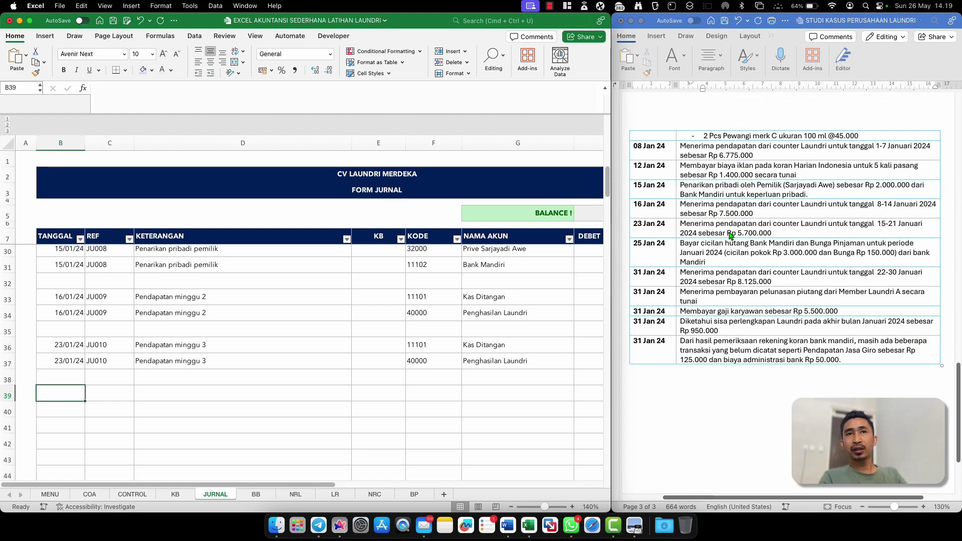
{"action": "type", "text": "25"}
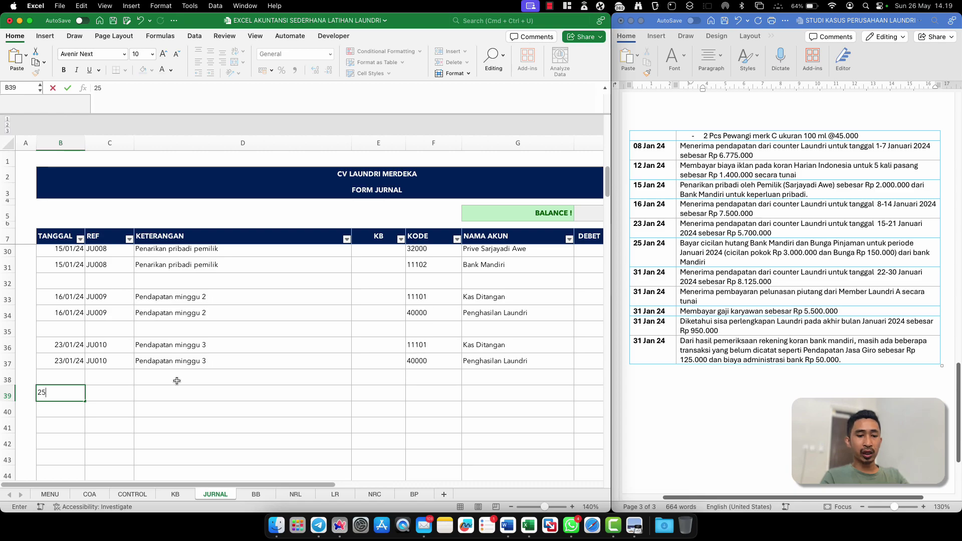
{"action": "type", "text": "/01/24"}
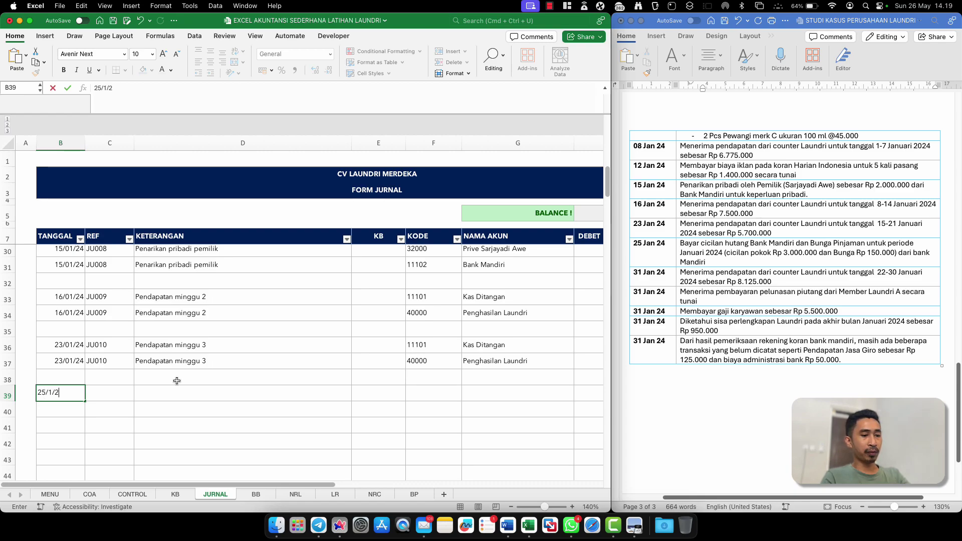
{"action": "key", "text": "Return"}
{"action": "key", "text": "Tab"}
{"action": "key", "text": "Up"}
{"action": "type", "text": "JU"}
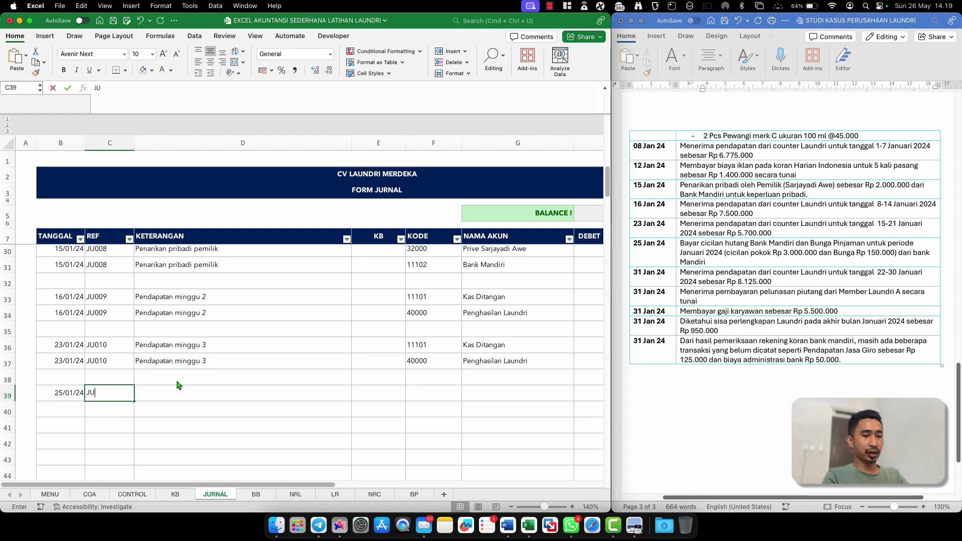
{"action": "type", "text": "011"}
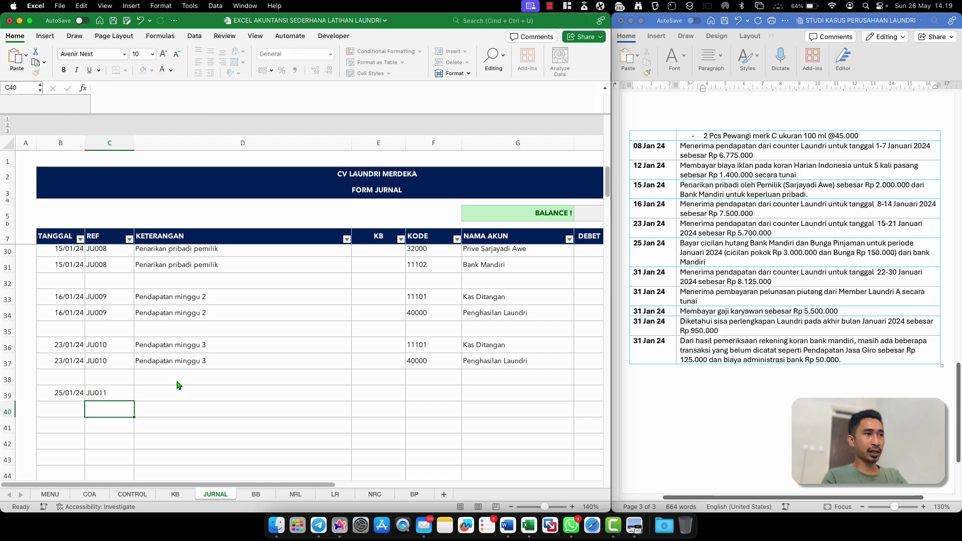
Enter the description "Bayar angsuran bank mandiri" in D39
{"action": "key", "text": "Tab"}
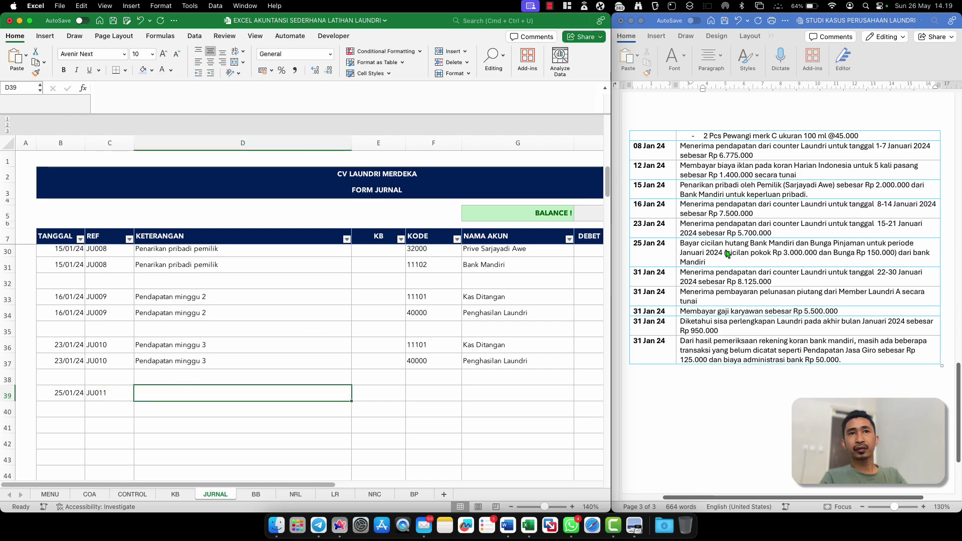
{"action": "type", "text": "Bayar angsuran ba"}
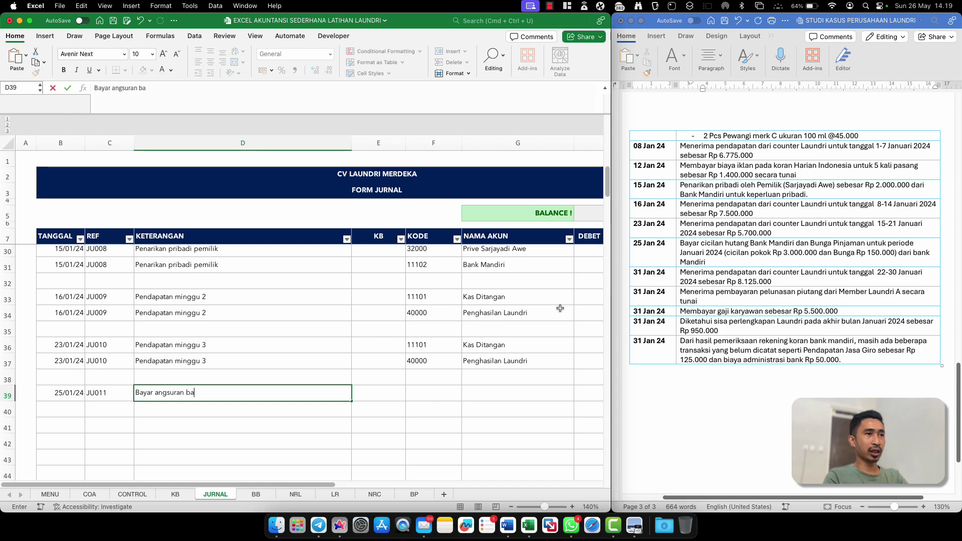
{"action": "type", "text": "nk mandiri"}
{"action": "key", "text": "Return"}
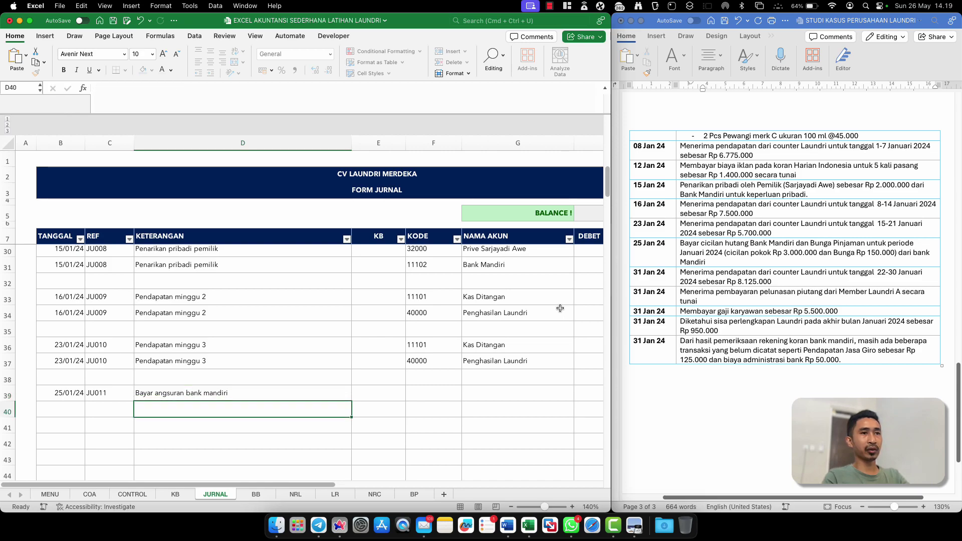
Link the account code in F39 to 22100, Hutang Bank Mandiri, on the COA sheet (=COA!B27)
{"action": "left_click", "coordinate": [410, 397]}
{"action": "left_click", "coordinate": [292, 395]}
{"action": "left_click", "coordinate": [396, 393]}
{"action": "left_click", "coordinate": [445, 394]}
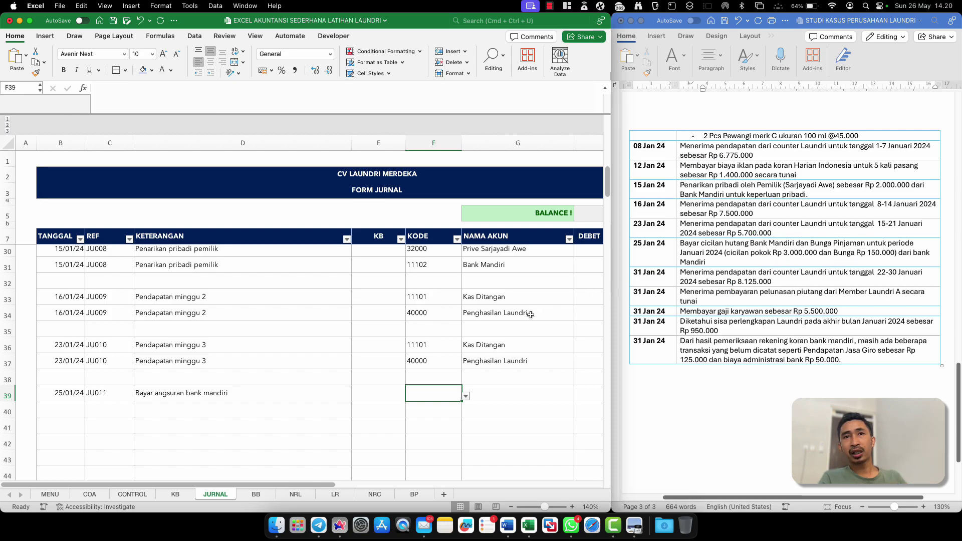
{"action": "type", "text": "="}
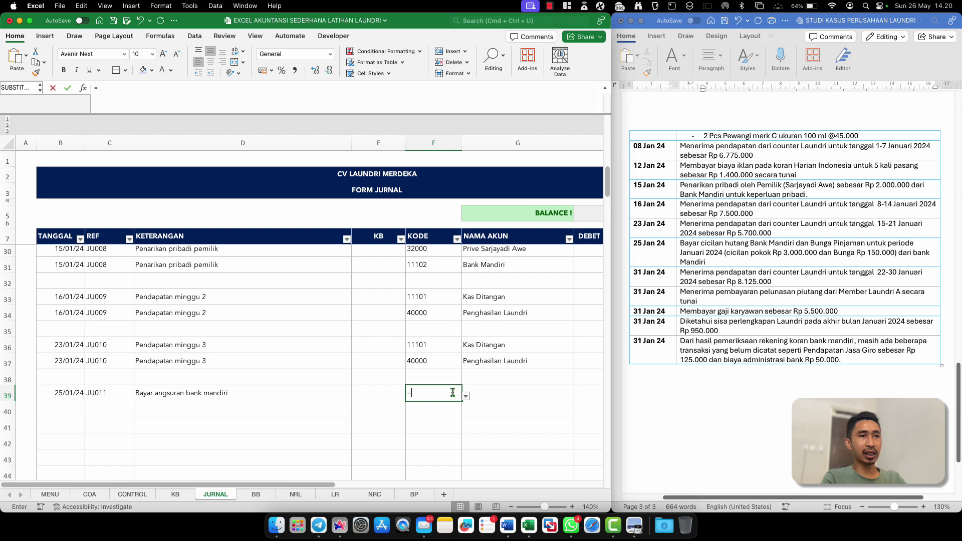
{"action": "left_click", "coordinate": [100, 496]}
{"action": "scroll", "coordinate": [100, 424], "scroll_direction": "down", "scroll_amount": 5}
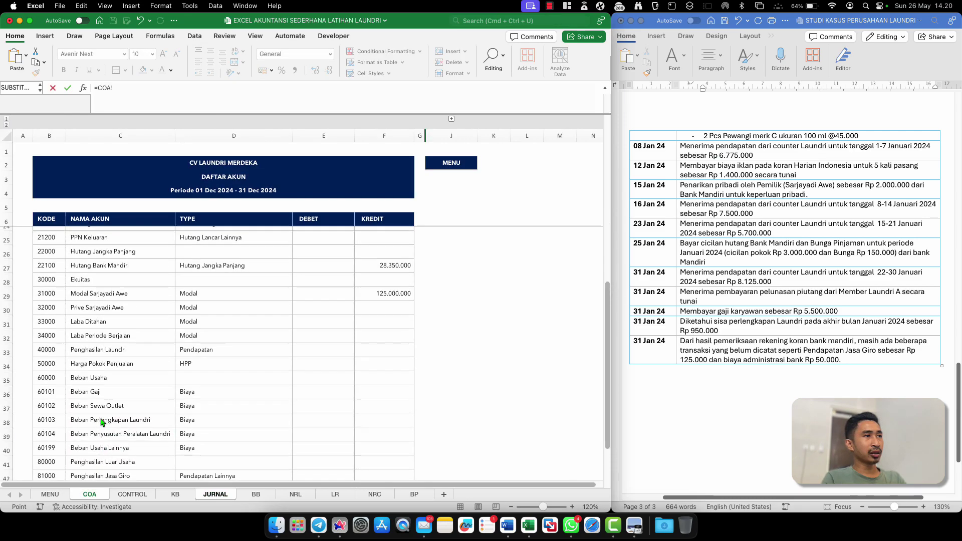
{"action": "left_click", "coordinate": [44, 329]}
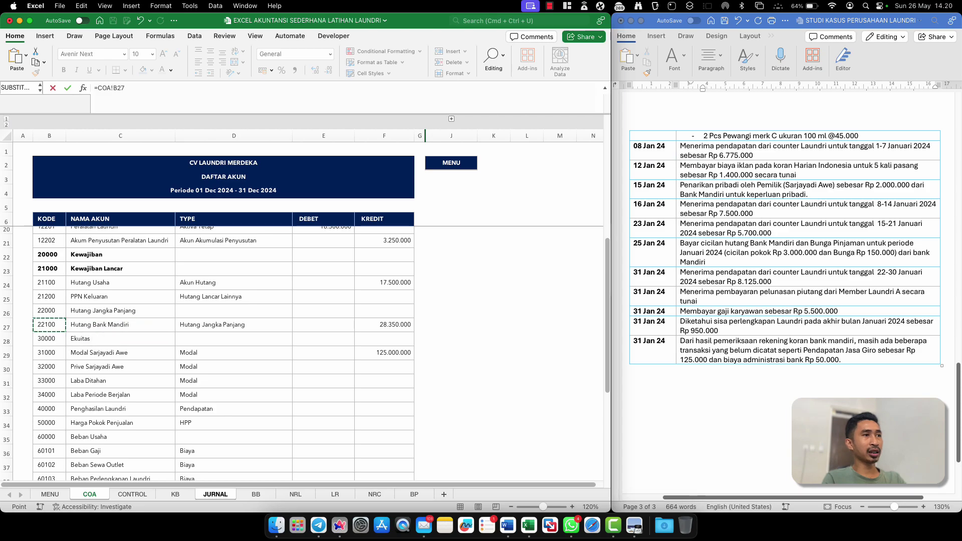
{"action": "key", "text": "Return"}
{"action": "key", "text": "Up"}
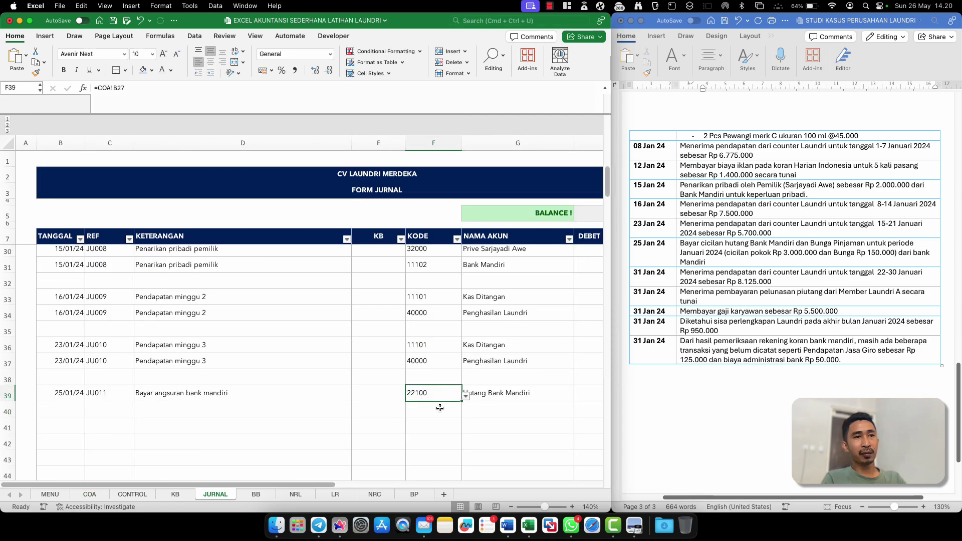
Link the account code in F40 to 91000, Beban Bunga, on the COA sheet
{"action": "left_click", "coordinate": [429, 410]}
{"action": "type", "text": "="}
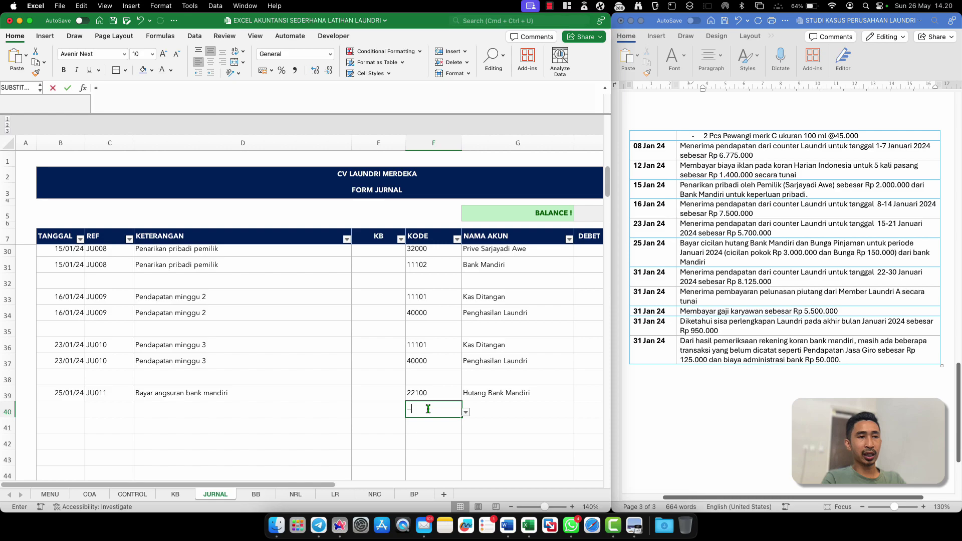
{"action": "left_click", "coordinate": [85, 495]}
{"action": "scroll", "coordinate": [104, 459], "scroll_direction": "down", "scroll_amount": 5}
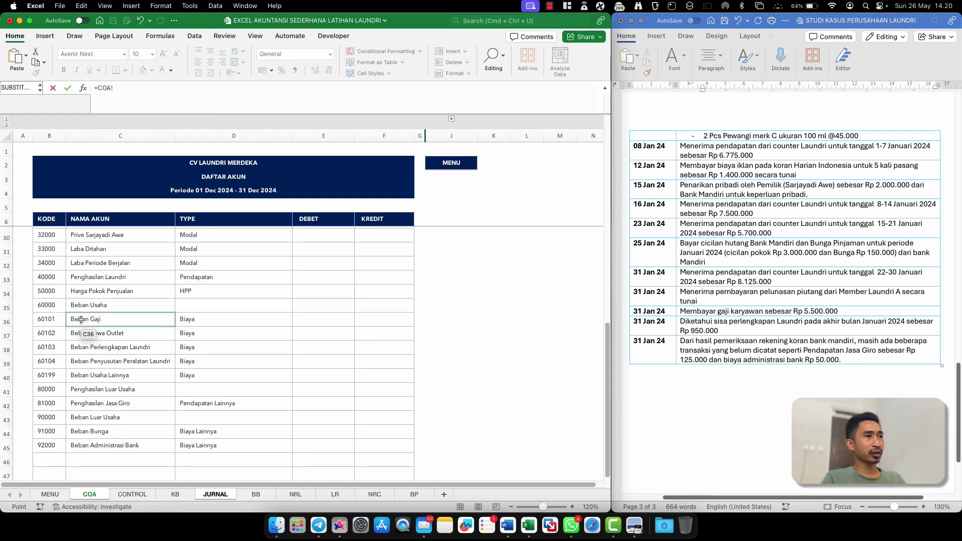
{"action": "left_click", "coordinate": [49, 432]}
{"action": "key", "text": "Return"}
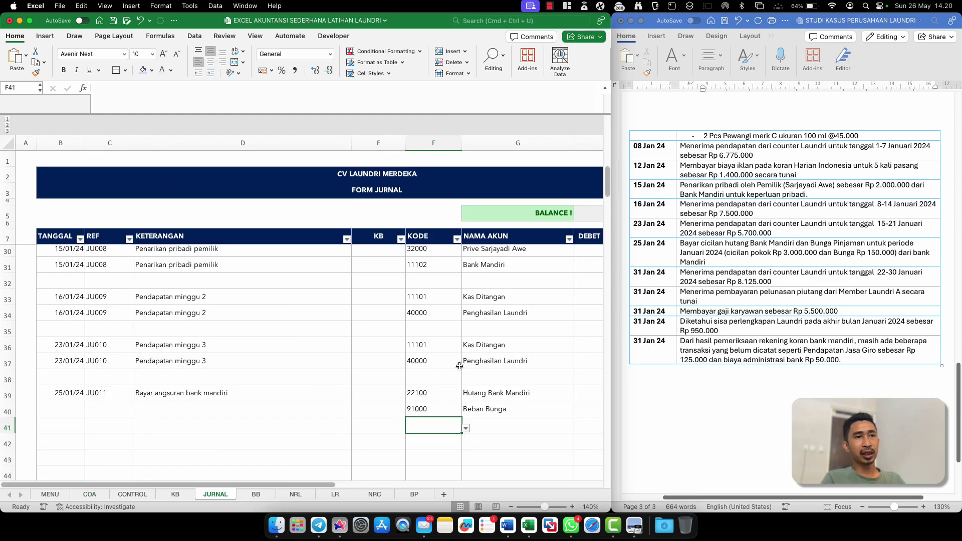
Enter account code 11102 in F41, plus debits of 3000000 in H39 and 150000 in H40
{"action": "type", "text": "11102"}
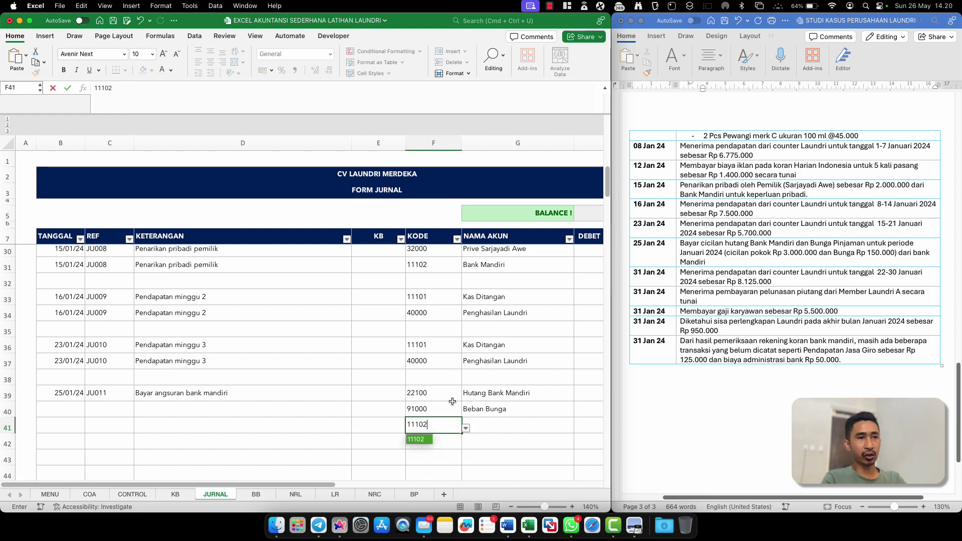
{"action": "key", "text": "Return"}
{"action": "left_click", "coordinate": [511, 407]}
{"action": "scroll", "coordinate": [501, 401], "scroll_direction": "right", "scroll_amount": 5}
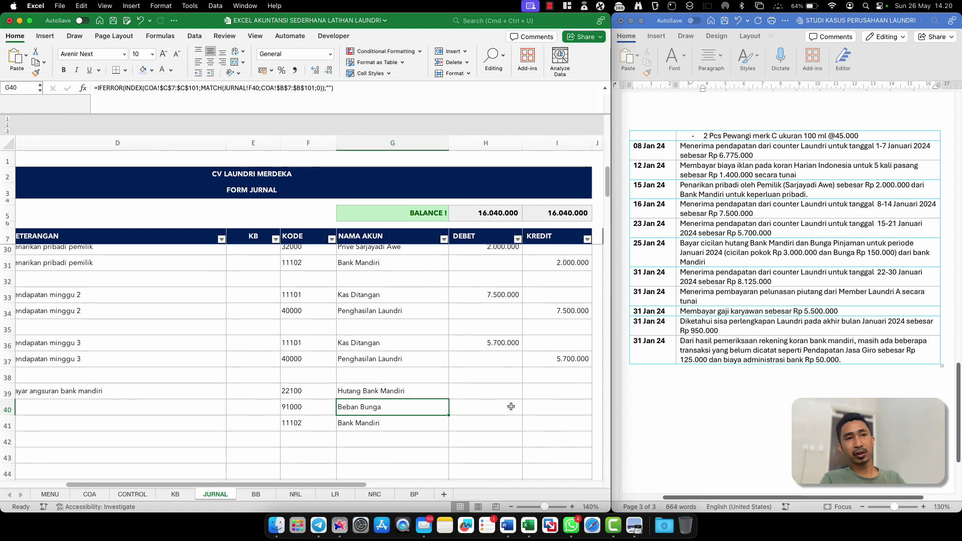
{"action": "left_click", "coordinate": [495, 392]}
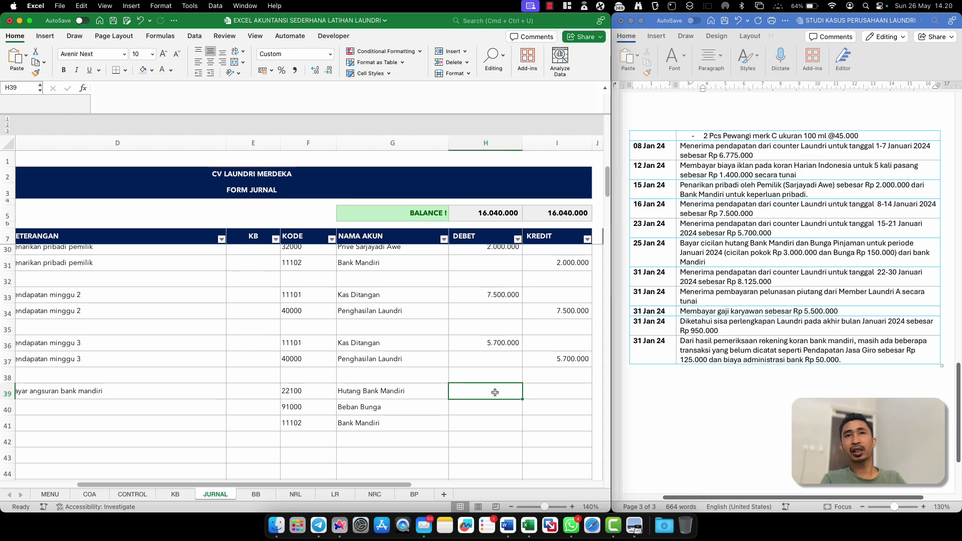
{"action": "type", "text": "3000000"}
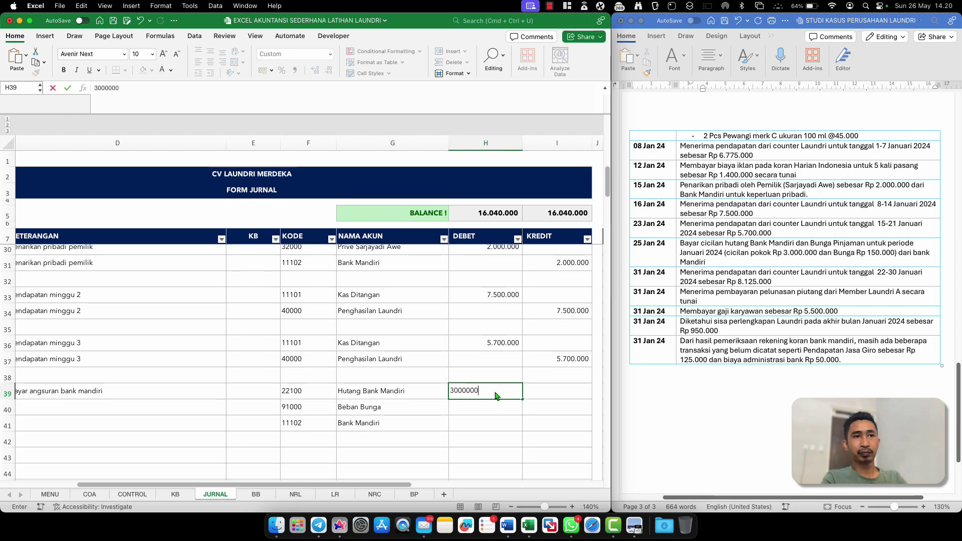
{"action": "key", "text": "Return"}
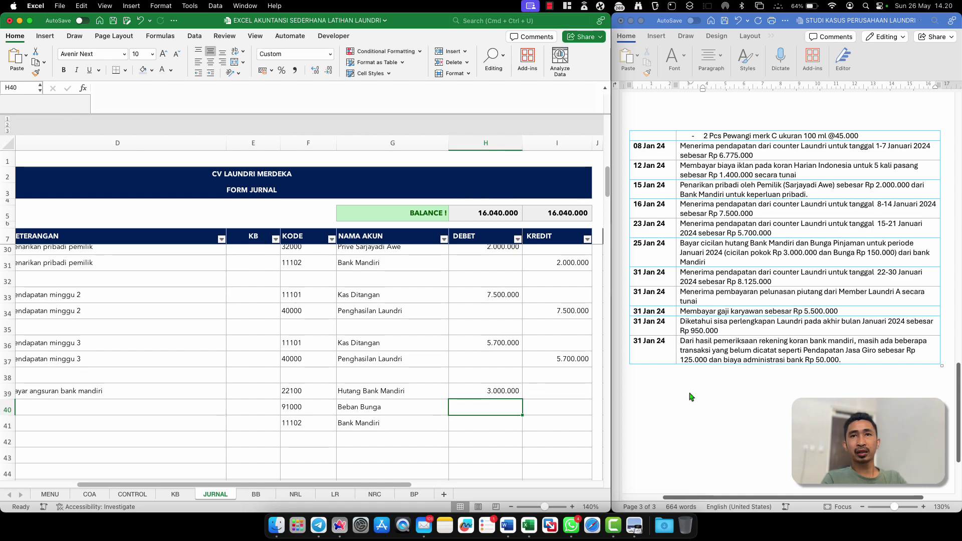
{"action": "type", "text": "150000"}
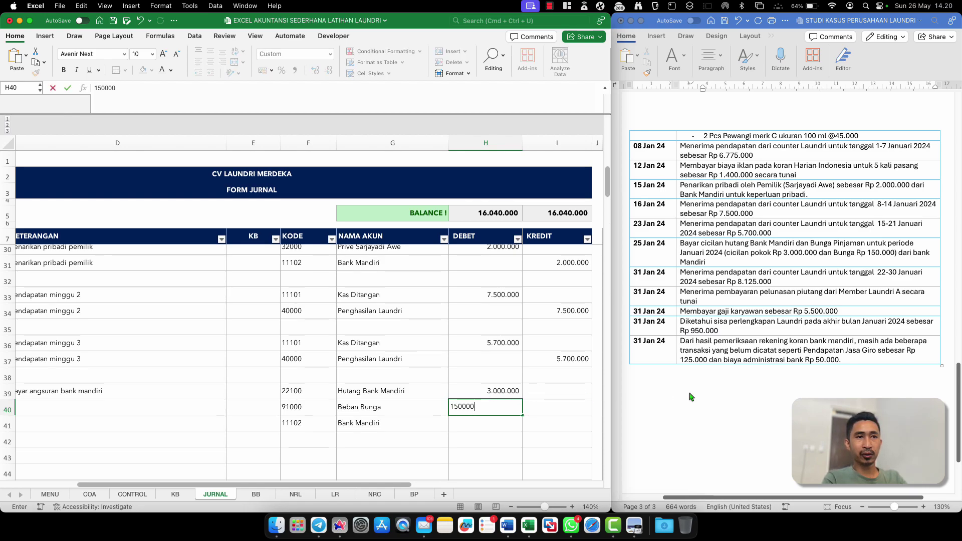
{"action": "key", "text": "Return"}
Calculate the Bank Mandiri credit in I41 as the sum of the two debits, =H40+H39
{"action": "key", "text": "Tab"}
{"action": "type", "text": "="}
{"action": "key", "text": "Left"}
{"action": "key", "text": "Up"}
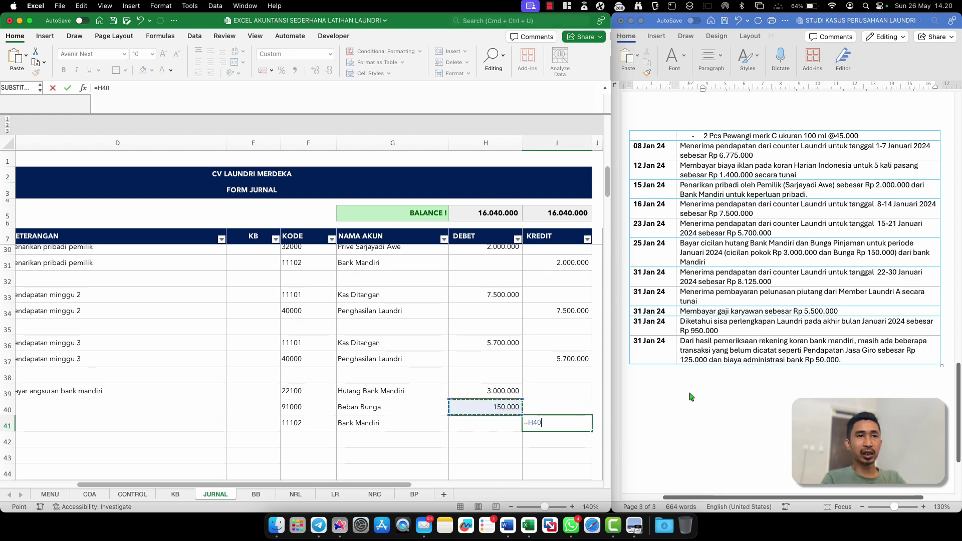
{"action": "type", "text": "+"}
{"action": "key", "text": "Up"}
{"action": "key", "text": "Up"}
{"action": "key", "text": "Left"}
{"action": "key", "text": "Return"}
Copy the date, reference and description from B39:D39 into rows 40 and 41
{"action": "left_click", "coordinate": [446, 423]}
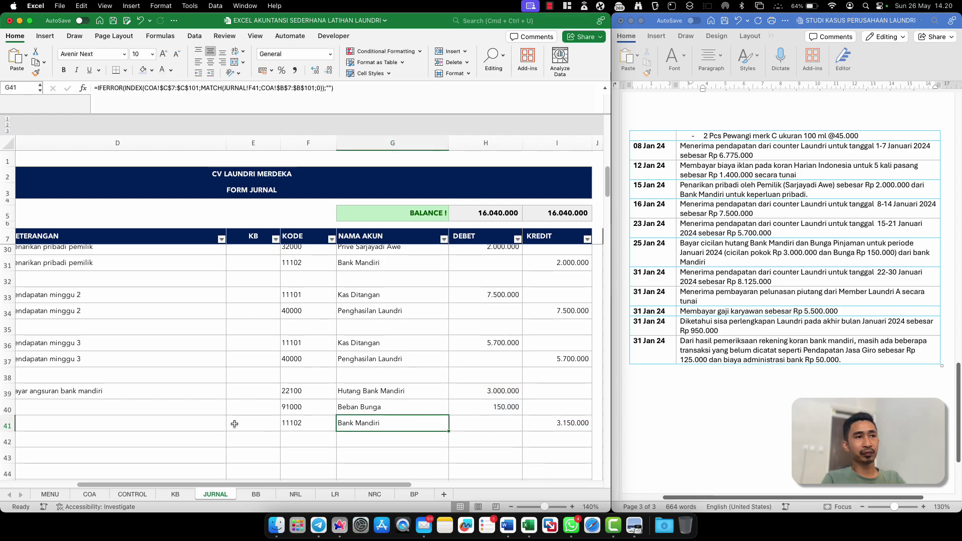
{"action": "scroll", "coordinate": [235, 424], "scroll_direction": "left", "scroll_amount": 5}
{"action": "left_click", "coordinate": [44, 394]}
{"action": "key", "text": "shift+Right"}
{"action": "key", "text": "shift+Right"}
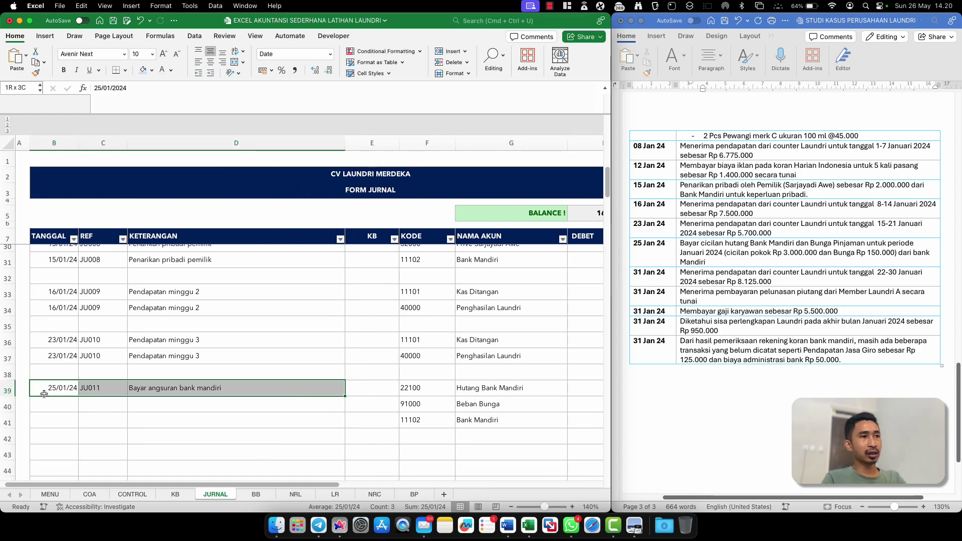
{"action": "key", "text": "super+c"}
{"action": "left_click", "coordinate": [45, 398]}
{"action": "key", "text": "shift+Down"}
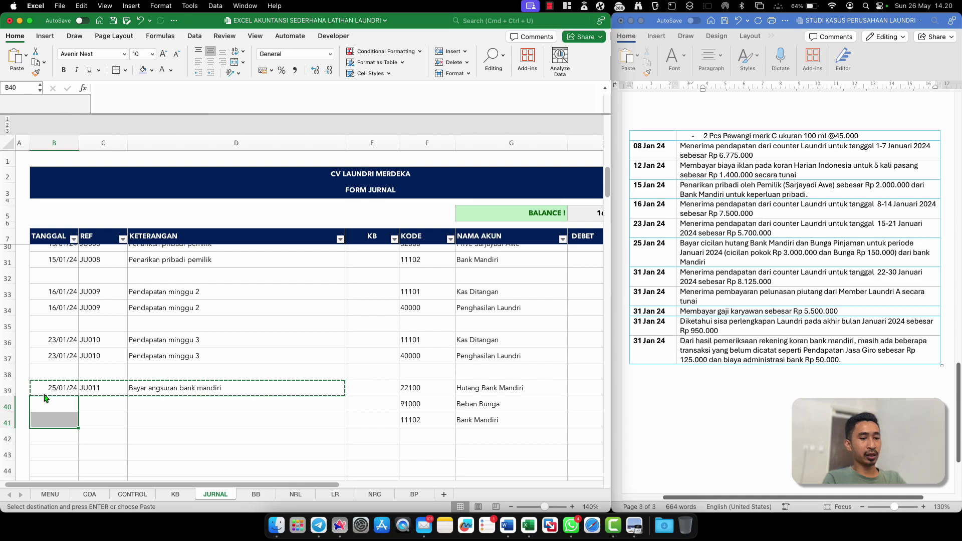
{"action": "key", "text": "super+v"}
{"action": "left_click", "coordinate": [70, 400]}
{"action": "key", "text": "Escape"}
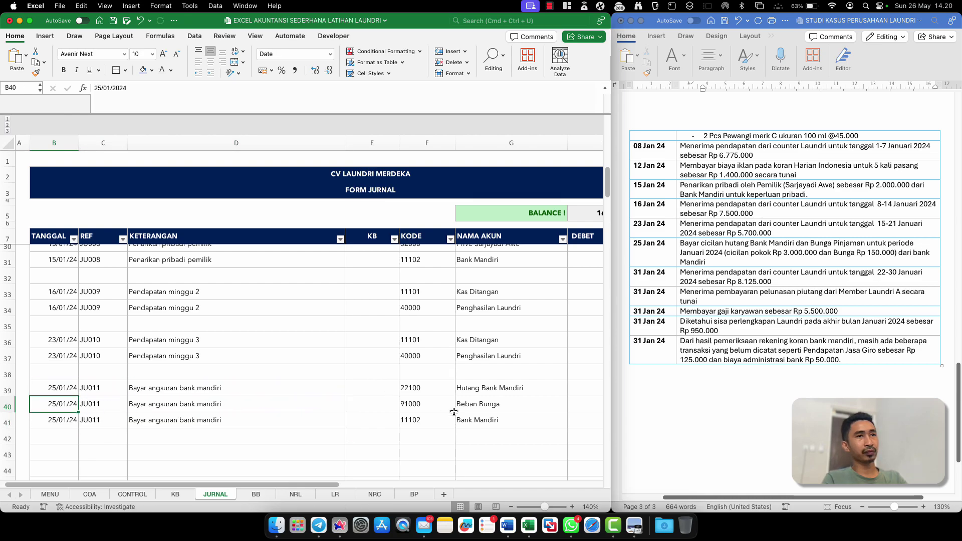
Start the next journal entry in row 43 with the date 31/01/24 and reference JU012
{"action": "scroll", "coordinate": [232, 461], "scroll_direction": "down", "scroll_amount": 3}
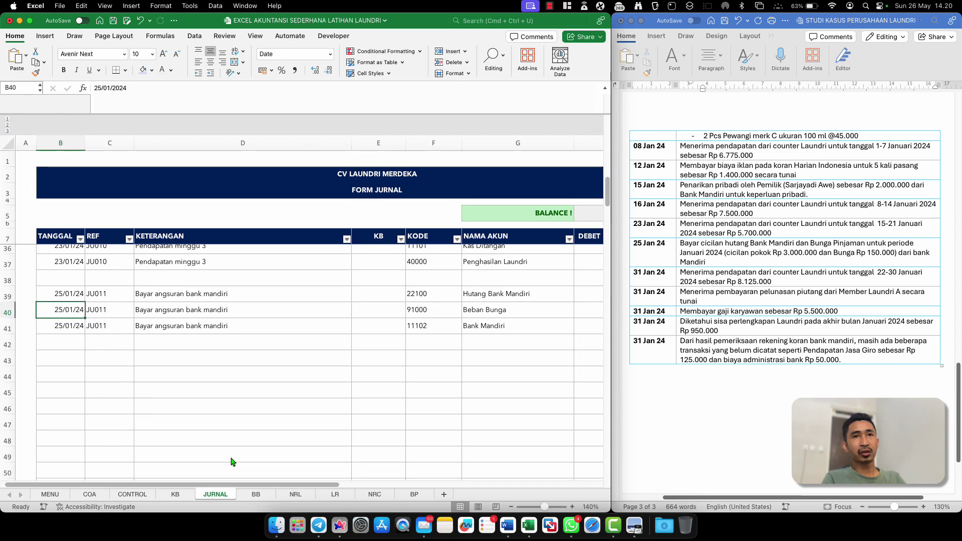
{"action": "left_click", "coordinate": [68, 362]}
{"action": "type", "text": "31/01/24"}
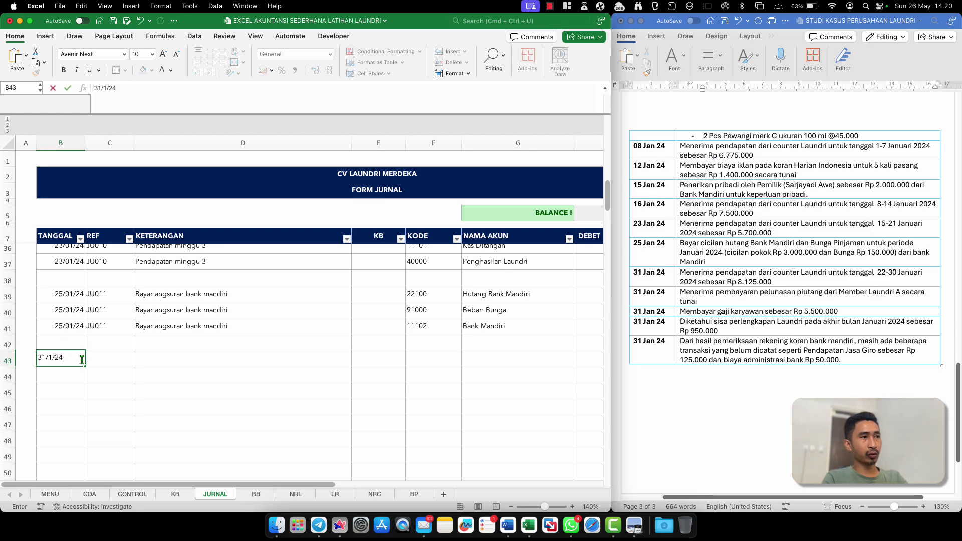
{"action": "key", "text": "Tab"}
{"action": "type", "text": "JU"}
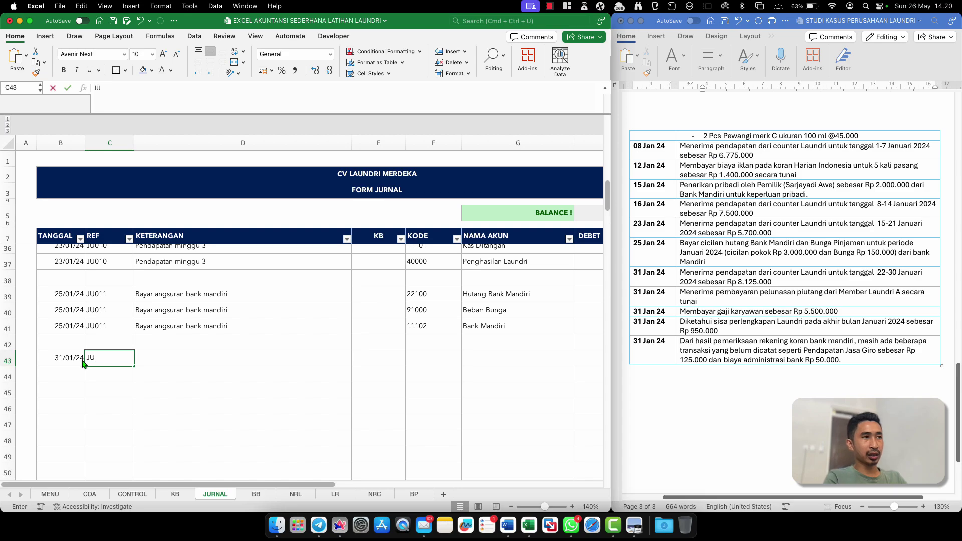
{"action": "type", "text": "012"}
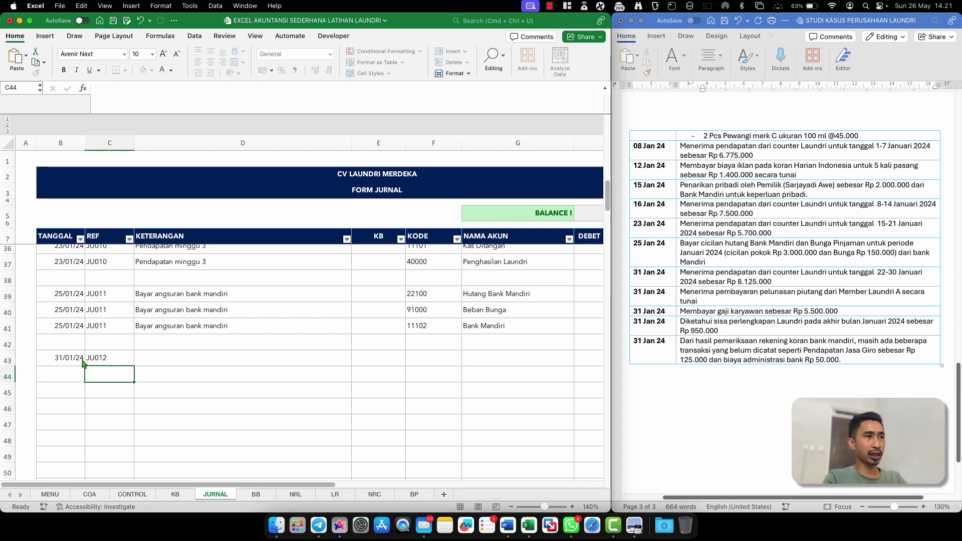
{"action": "key", "text": "Tab"}
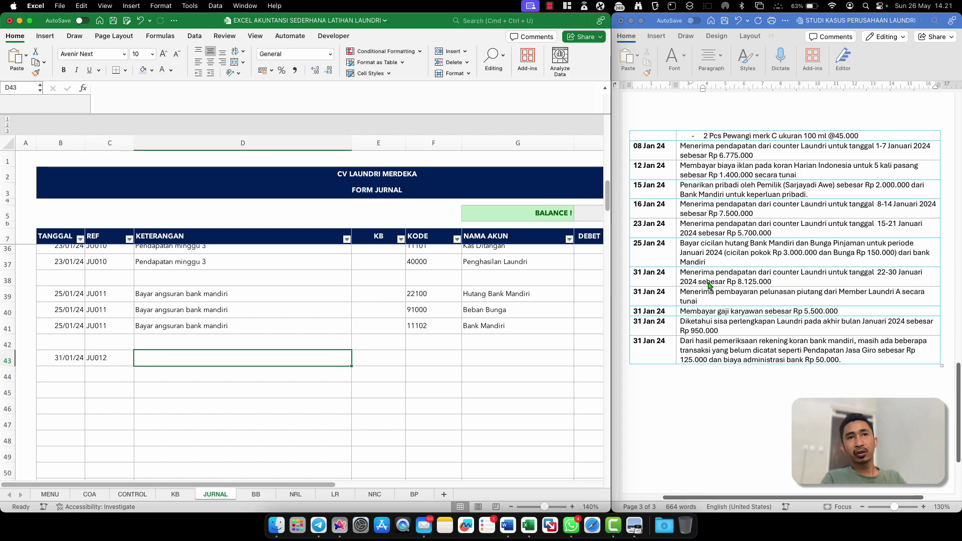
Copy the description from D37 into D43 and change it to "Pendapatan minggu 4"
{"action": "left_click", "coordinate": [150, 313]}
{"action": "scroll", "coordinate": [150, 315], "scroll_direction": "up", "scroll_amount": 1}
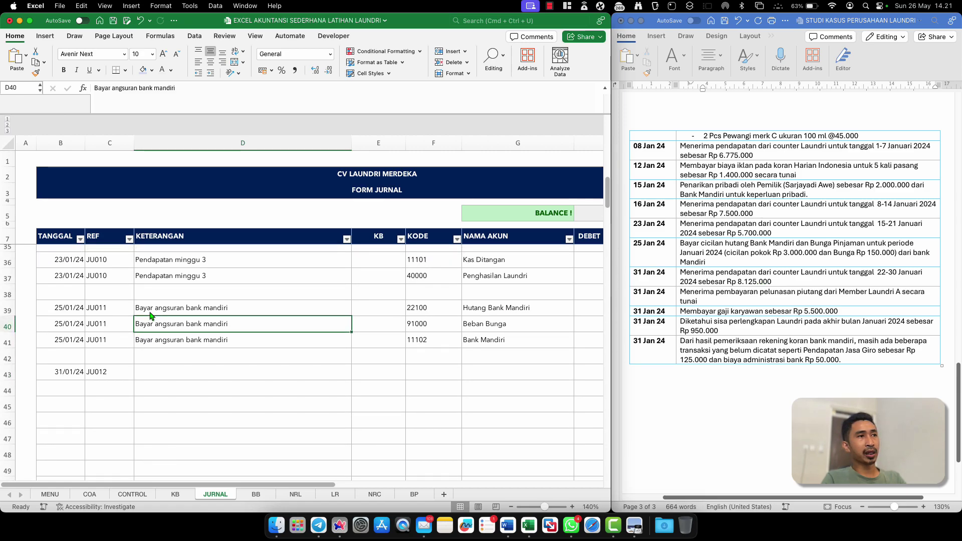
{"action": "left_click", "coordinate": [161, 276]}
{"action": "key", "text": "cmd+c"}
{"action": "left_click", "coordinate": [166, 372]}
{"action": "key", "text": "cmd+v"}
{"action": "double_click", "coordinate": [220, 374]}
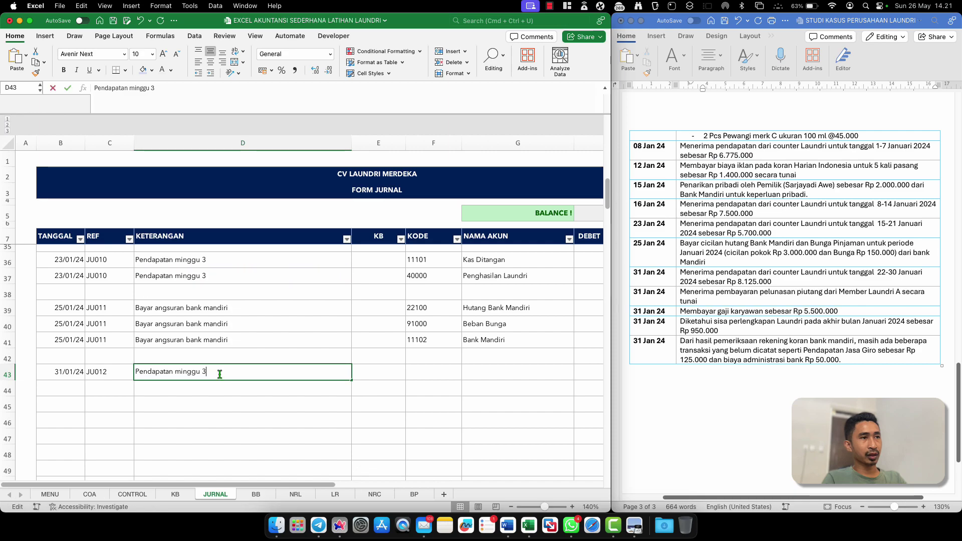
{"action": "key", "text": "BackSpace"}
{"action": "type", "text": "4"}
{"action": "key", "text": "Return"}
Copy account codes 11101 and 40000 from F36:F37 into F43:F44
{"action": "left_click", "coordinate": [409, 374]}
{"action": "left_click_drag", "start_coordinate": [427, 259], "coordinate": [427, 276]}
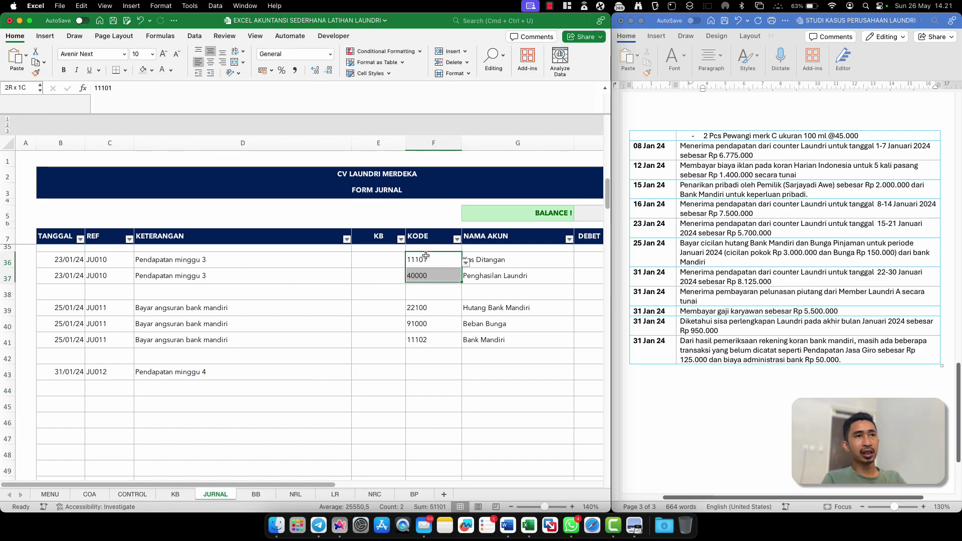
{"action": "key", "text": "cmd+c"}
{"action": "left_click", "coordinate": [423, 374]}
{"action": "key", "text": "cmd+v"}
Enter a debit of 8125000 for Kas Ditangan in H43
{"action": "left_click", "coordinate": [517, 388]}
{"action": "scroll", "coordinate": [516, 386], "scroll_direction": "right", "scroll_amount": 4}
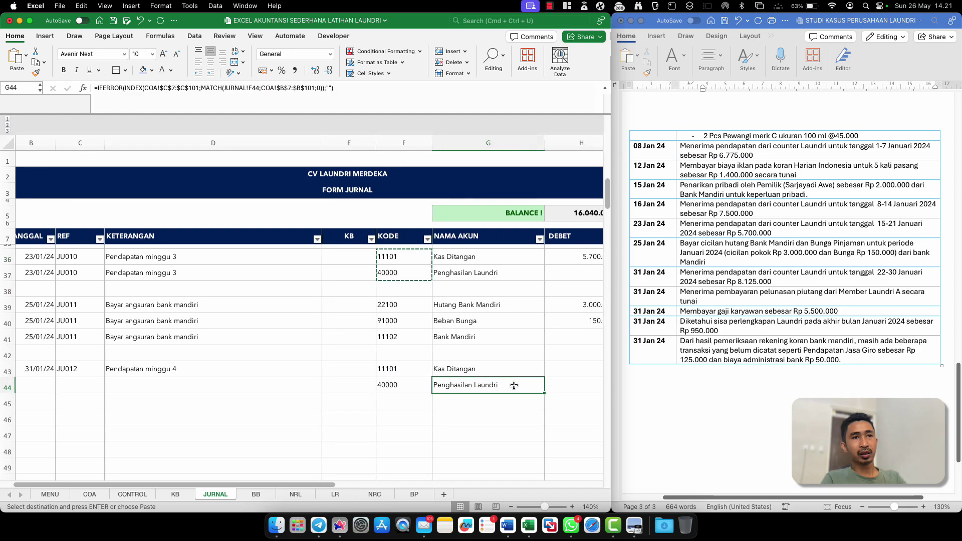
{"action": "left_click", "coordinate": [516, 367]}
{"action": "scroll", "coordinate": [516, 366], "scroll_direction": "right", "scroll_amount": 3}
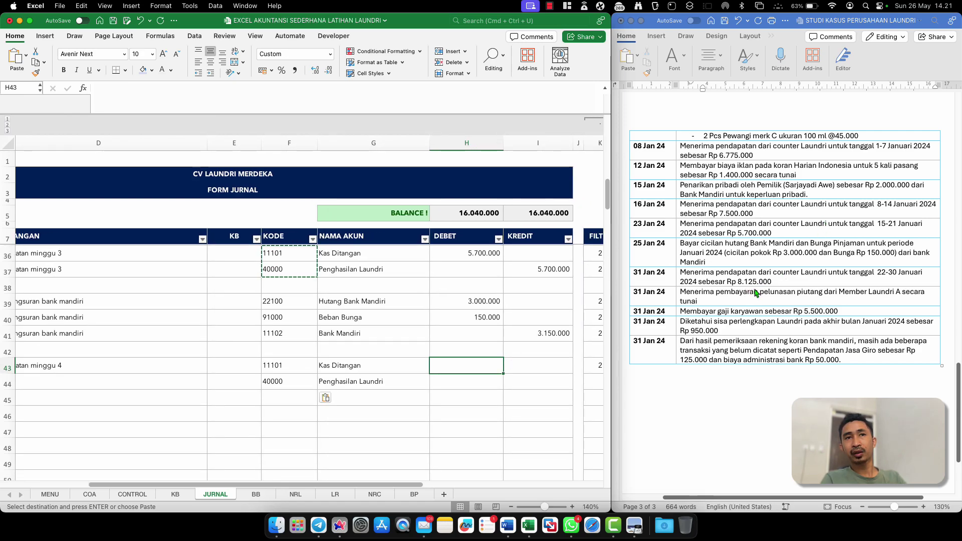
{"action": "type", "text": "8.125."}
{"action": "type", "text": "000"}
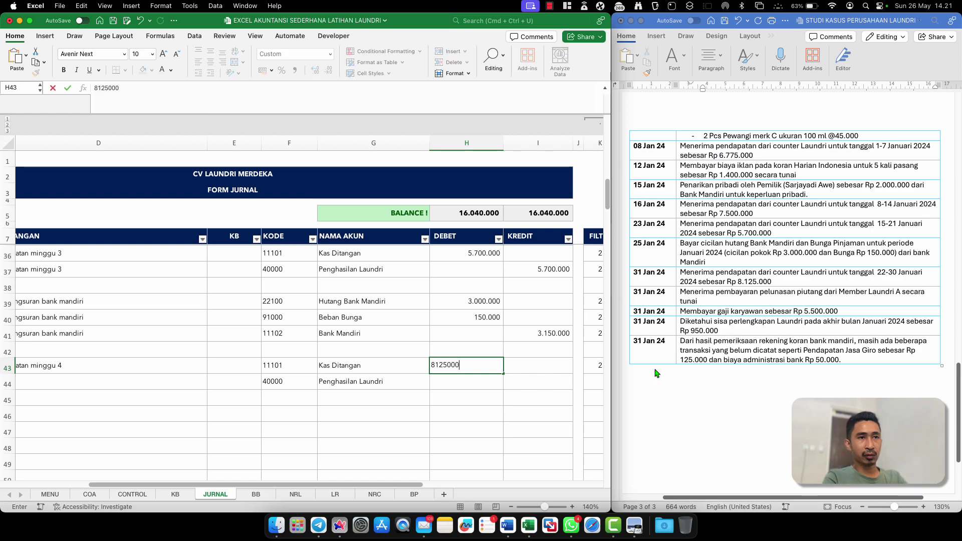
{"action": "key", "text": "Return"}
Link the Penghasilan Laundri credit in I44 to the debit in H43
{"action": "key", "text": "Right"}
{"action": "type", "text": "="}
{"action": "key", "text": "Up"}
{"action": "key", "text": "Left"}
{"action": "key", "text": "Return"}
Fill the date, reference and description from row 43 down into B44:D44
{"action": "left_click", "coordinate": [382, 411]}
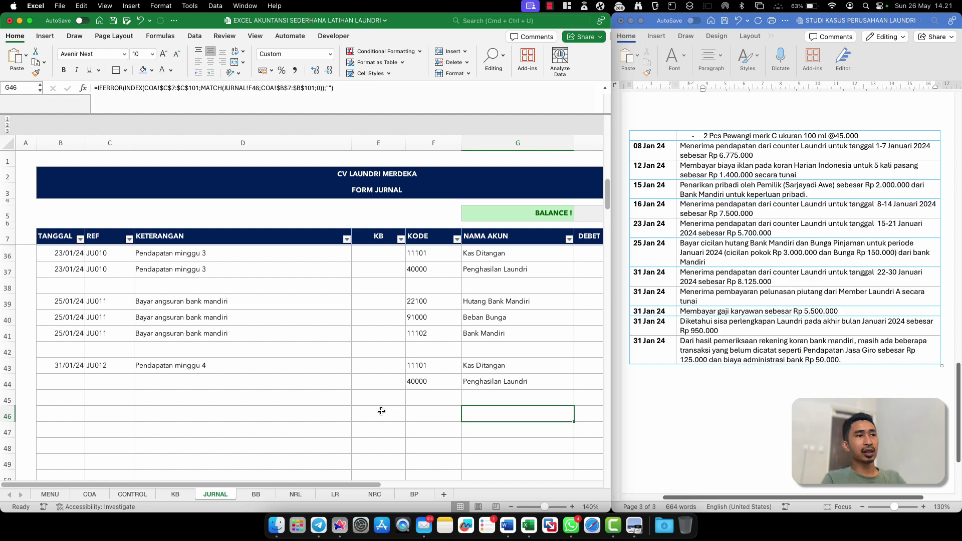
{"action": "left_click", "coordinate": [177, 381]}
{"action": "key", "text": "shift+Left"}
{"action": "key", "text": "shift+Left"}
{"action": "key", "text": "ctrl+d"}
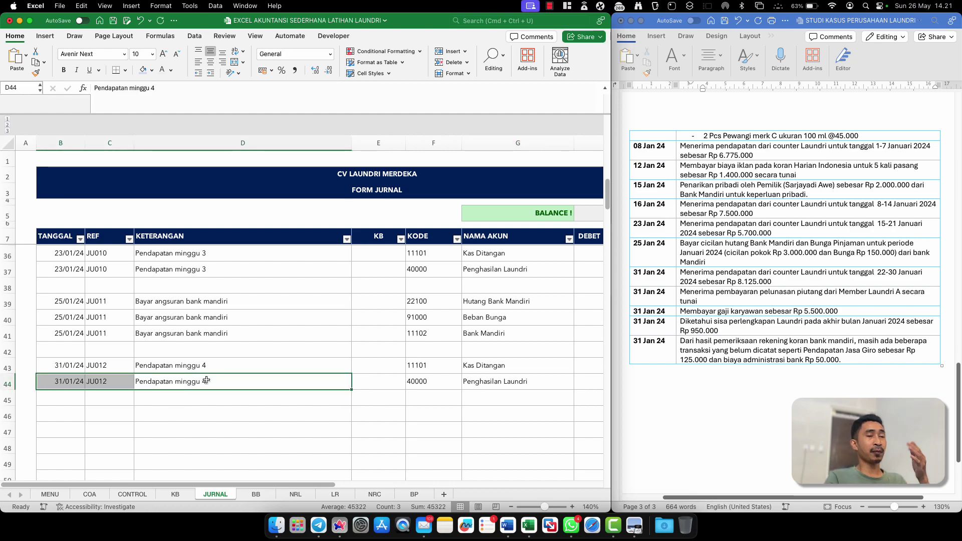
{"action": "left_click", "coordinate": [83, 383]}
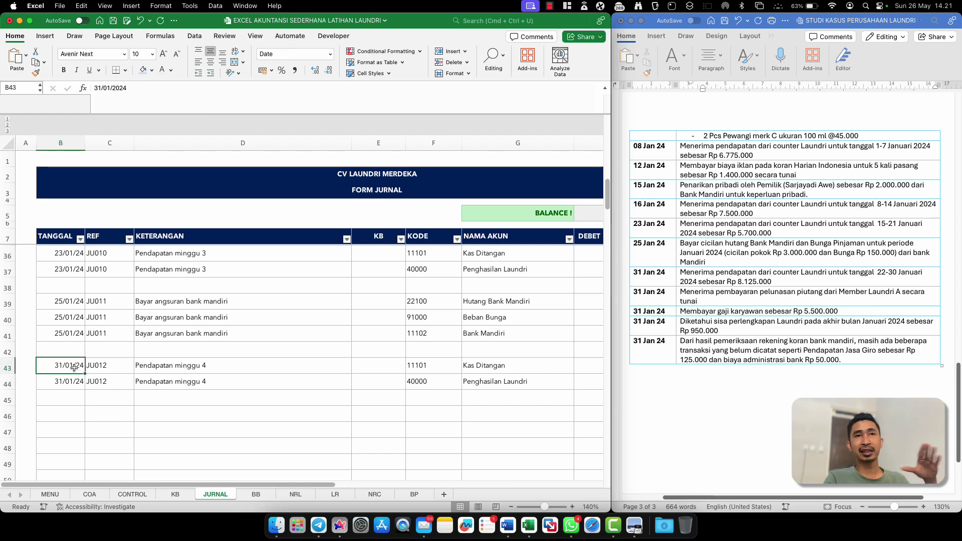
{"action": "left_click", "coordinate": [80, 410]}
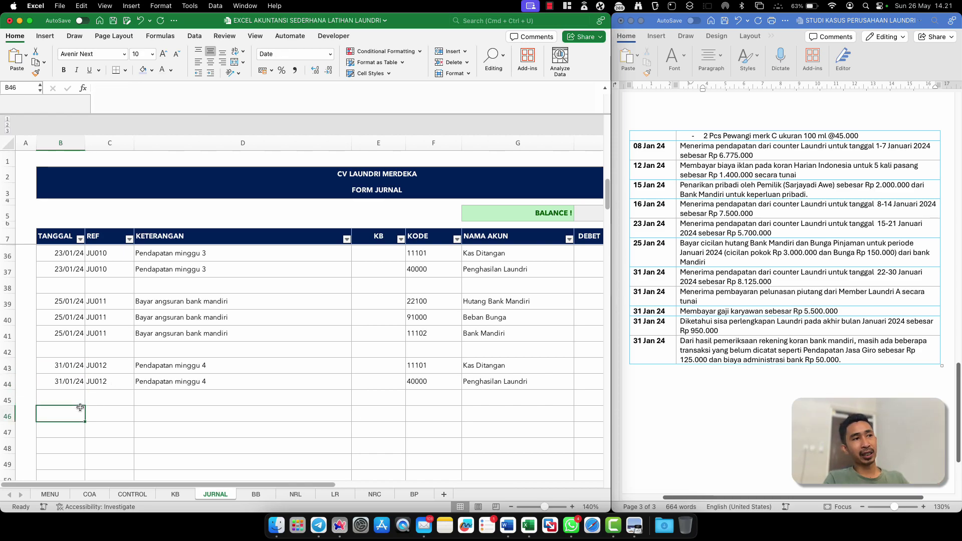
{"action": "left_click", "coordinate": [65, 349]}
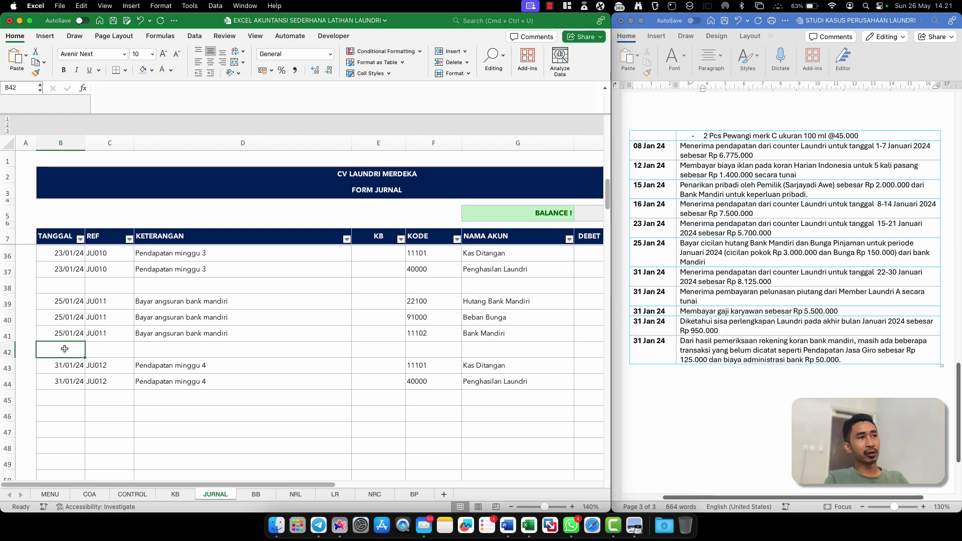
{"action": "left_click", "coordinate": [135, 346], "text": "shift"}
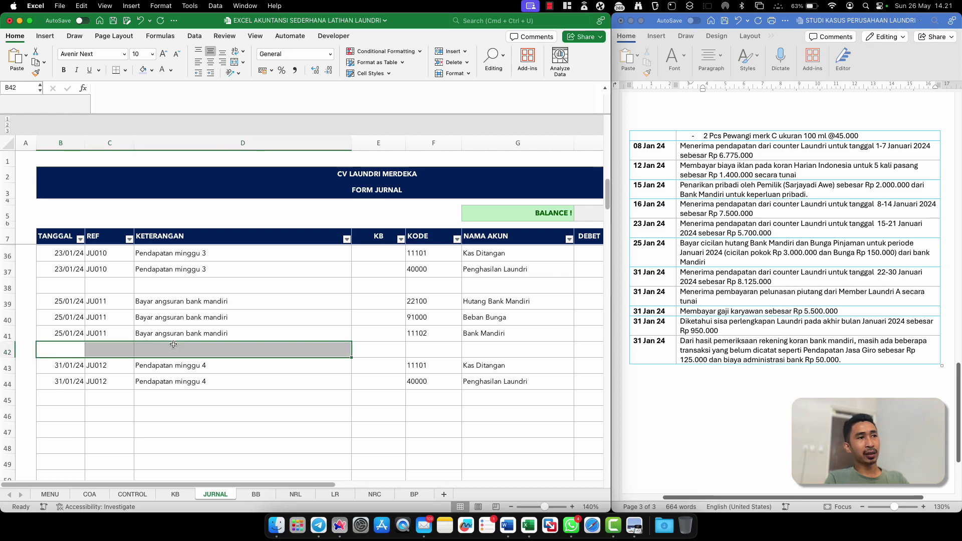
Start a new entry in row 45 with the date filled down from above and reference JU013
{"action": "left_click", "coordinate": [82, 402]}
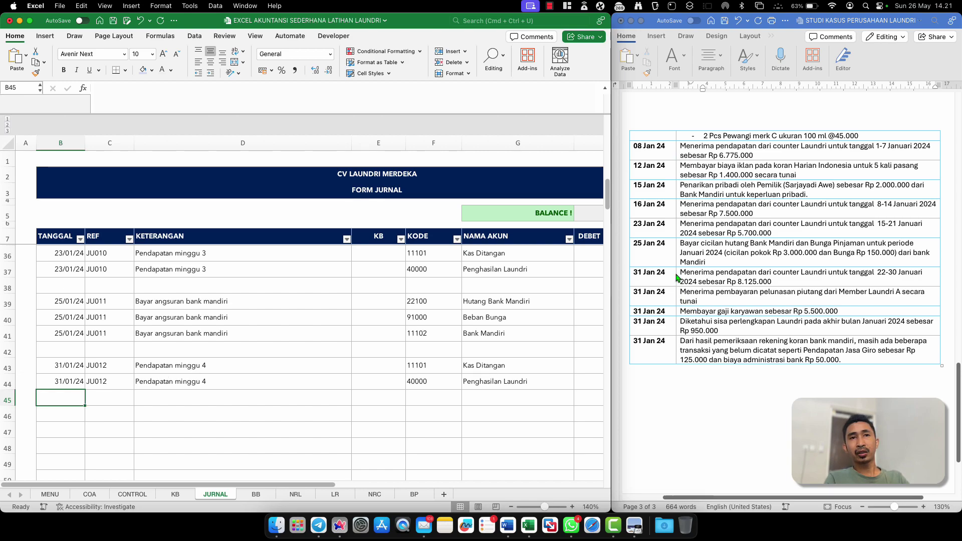
{"action": "key", "text": "super+d"}
{"action": "key", "text": "Tab"}
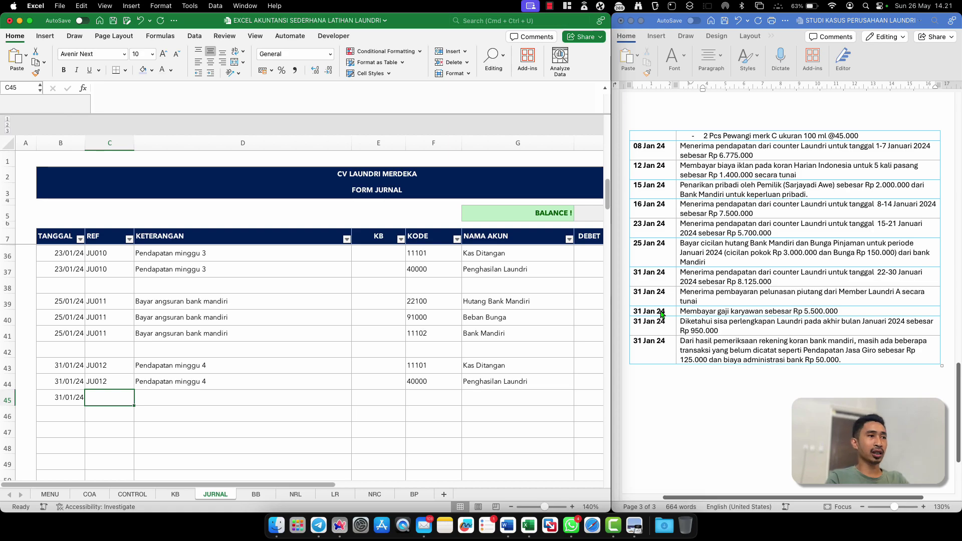
{"action": "type", "text": "JU"}
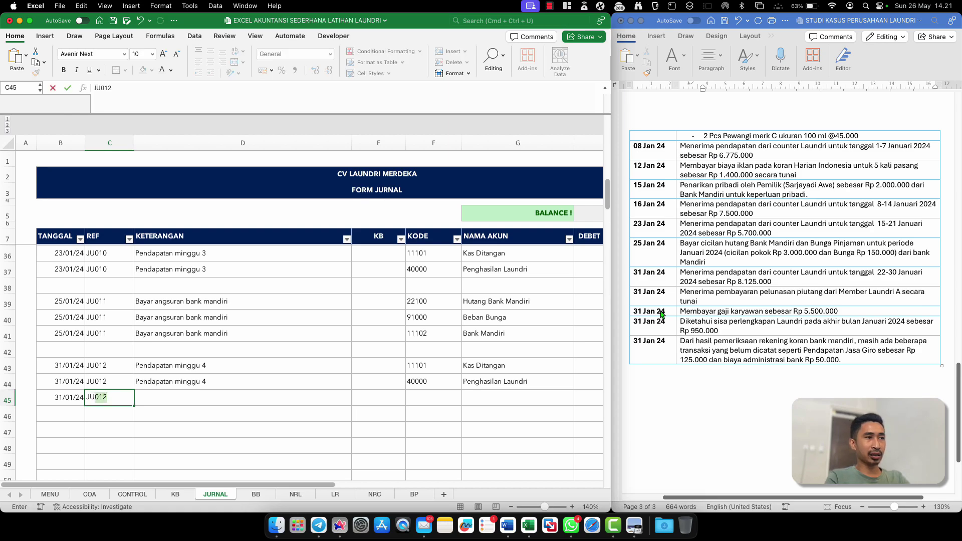
{"action": "type", "text": "013"}
{"action": "key", "text": "Return"}
Enter the description "Pelunasan piutang" in D45
{"action": "key", "text": "Up"}
{"action": "key", "text": "Tab"}
{"action": "type", "text": "Pem"}
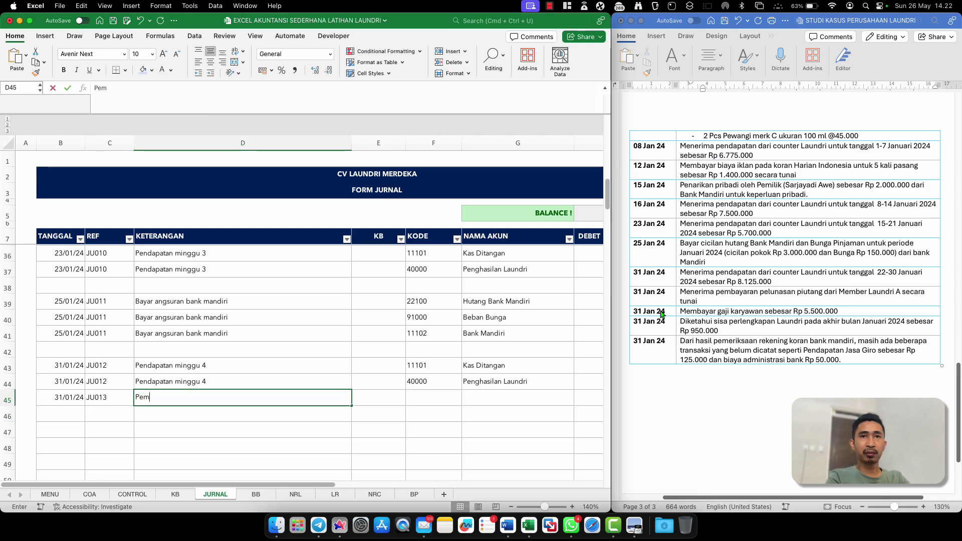
{"action": "key", "text": "BackSpace"}
{"action": "key", "text": "BackSpace"}
{"action": "type", "text": "elunasan piutang"}
{"action": "key", "text": "Return"}
Switch to the case study in Word and highlight the 05 Jan 24 transaction about settling the December 2023 Graha Medika bill
{"action": "scroll", "coordinate": [717, 259], "scroll_direction": "up", "scroll_amount": 5}
{"action": "scroll", "coordinate": [718, 259], "scroll_direction": "up", "scroll_amount": 2}
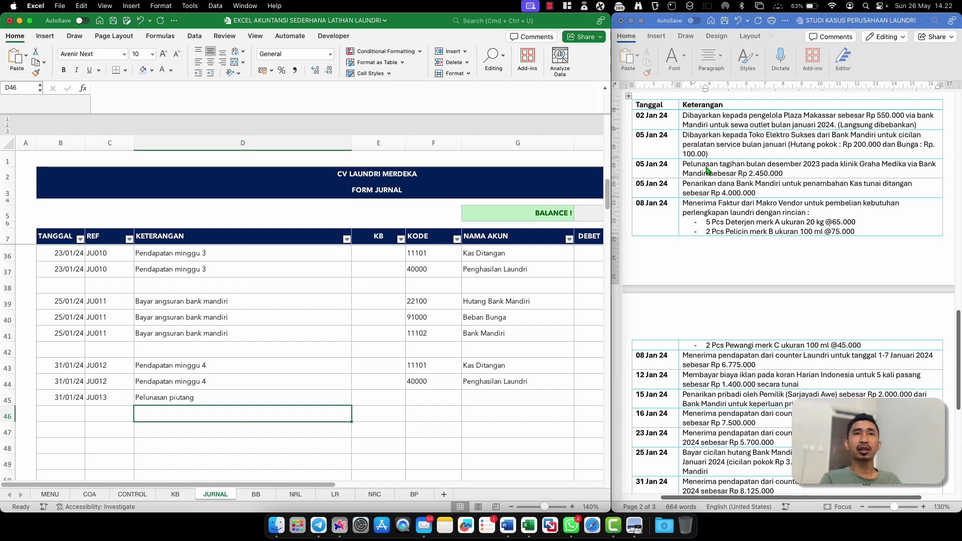
{"action": "left_click", "coordinate": [765, 173]}
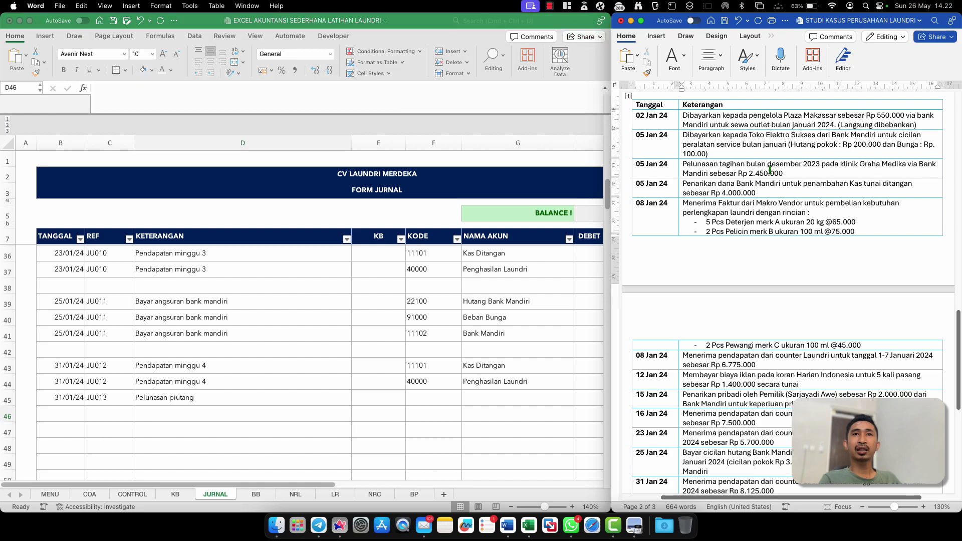
{"action": "left_click_drag", "start_coordinate": [776, 171], "coordinate": [696, 167]}
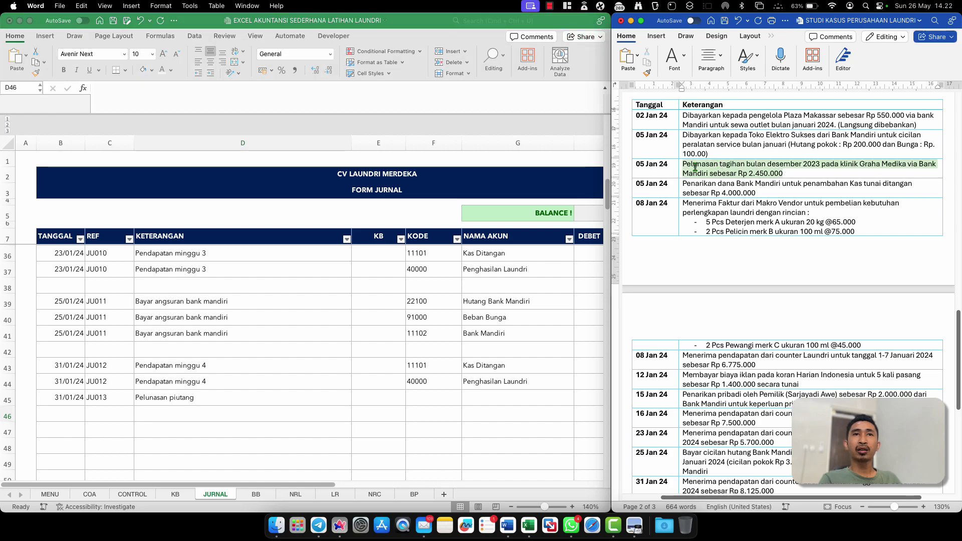
Review the 05/01/24 journal entries JU002 and JU003 against the case study's 05 Jan 24 transactions
{"action": "left_click", "coordinate": [751, 168]}
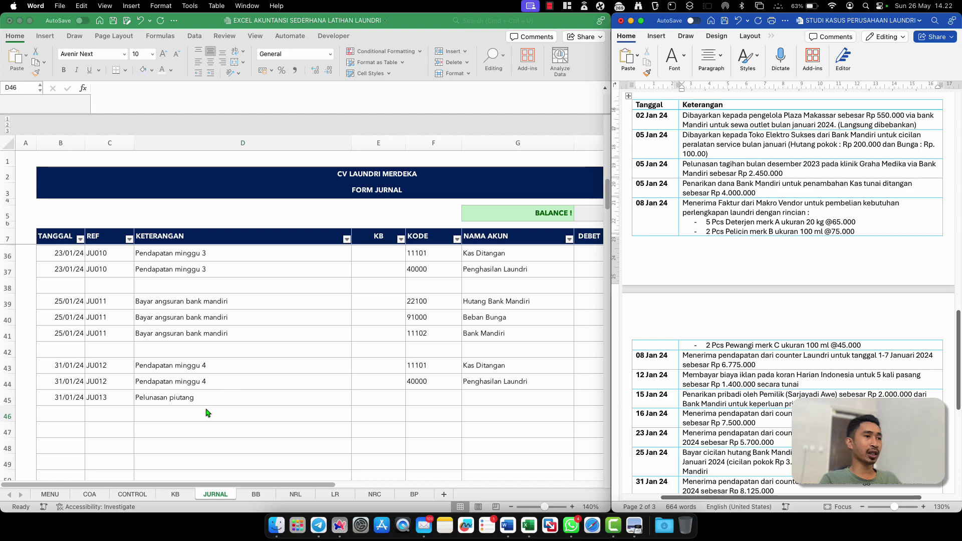
{"action": "scroll", "coordinate": [180, 406], "scroll_direction": "up", "scroll_amount": 10}
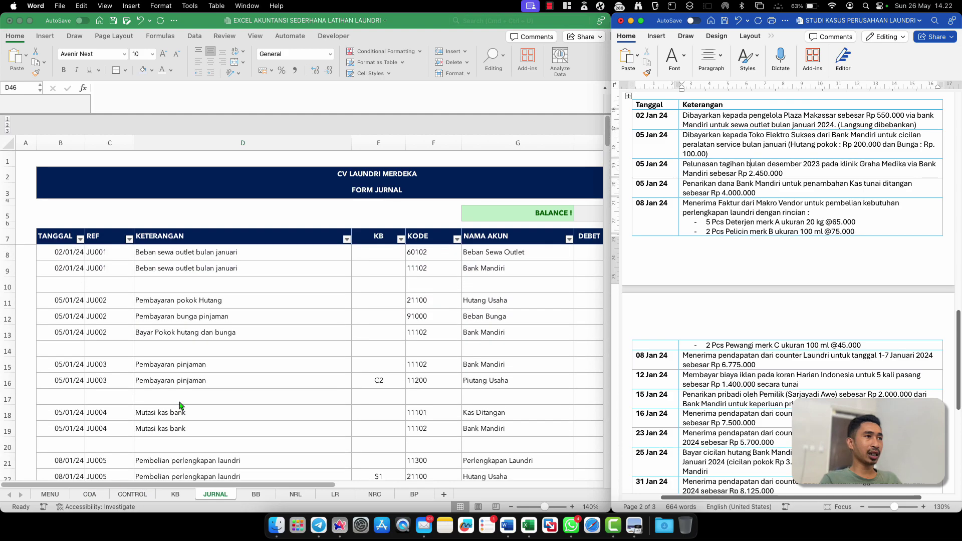
{"action": "left_click", "coordinate": [473, 302]}
{"action": "left_click", "coordinate": [473, 302]}
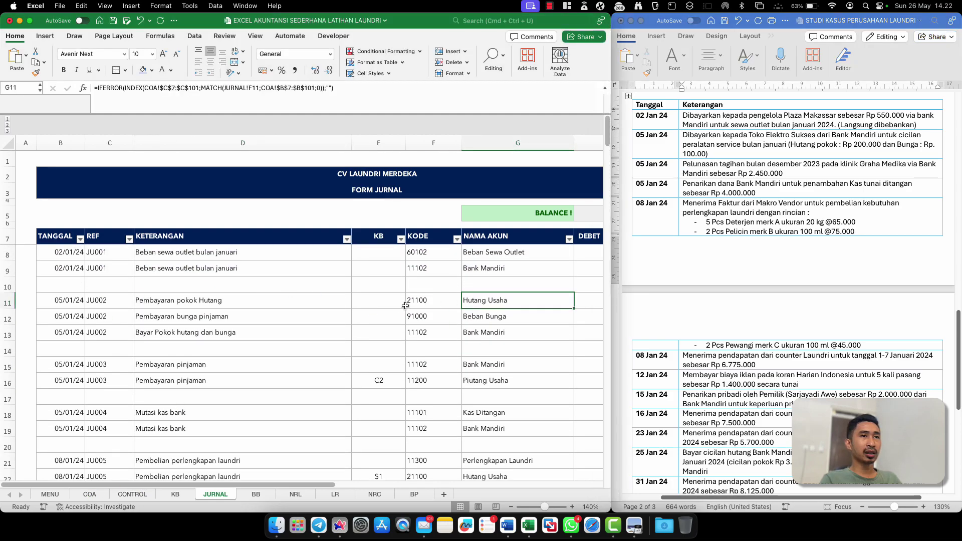
{"action": "left_click", "coordinate": [205, 296]}
{"action": "left_click", "coordinate": [181, 315]}
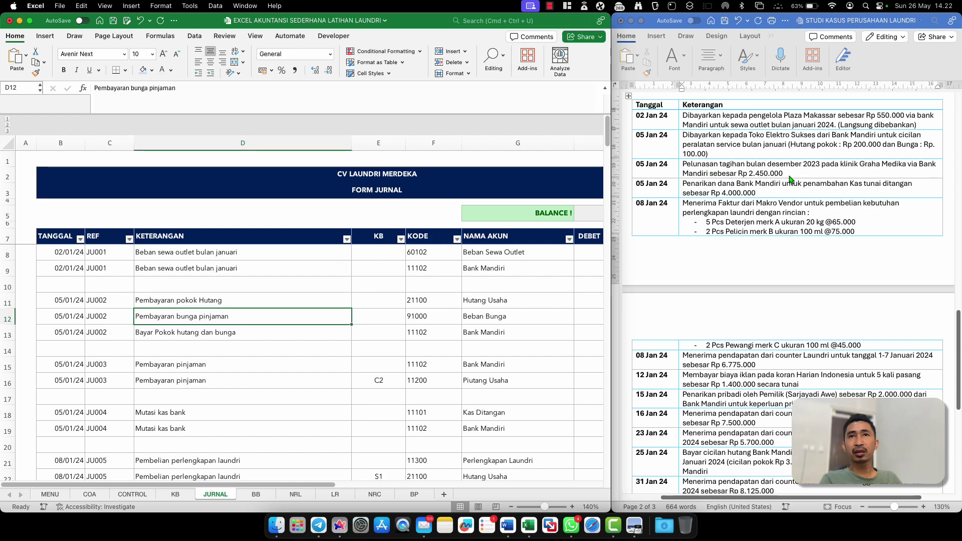
{"action": "scroll", "coordinate": [423, 313], "scroll_direction": "right", "scroll_amount": 5}
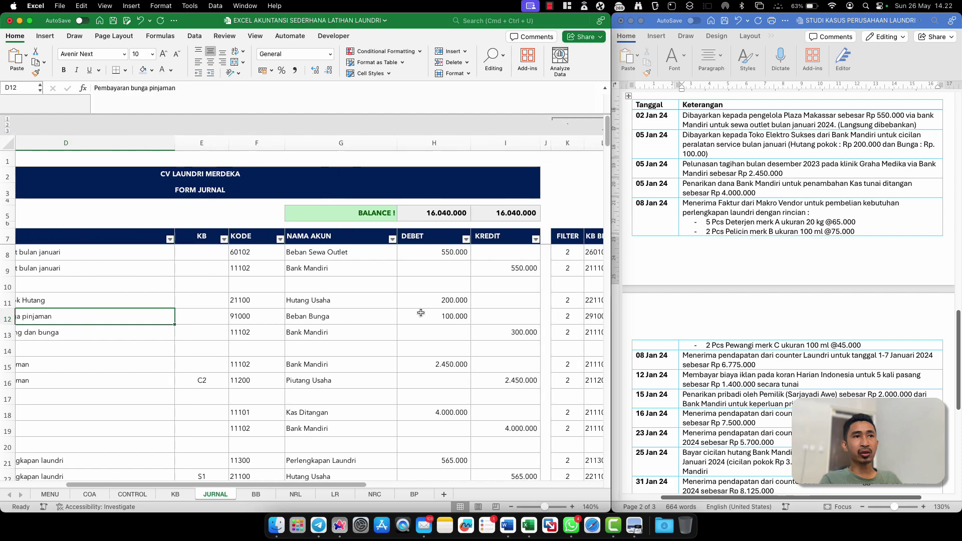
{"action": "scroll", "coordinate": [421, 314], "scroll_direction": "down", "scroll_amount": 3}
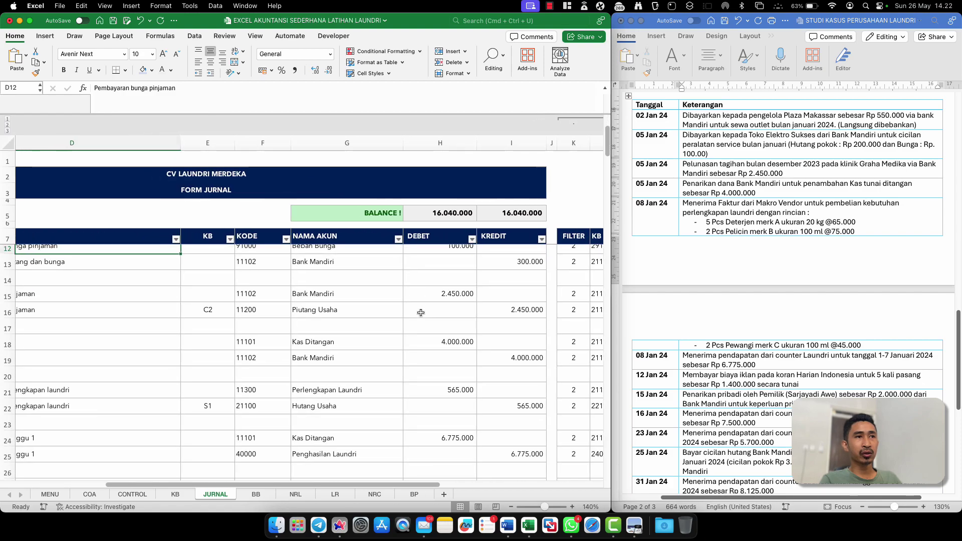
{"action": "scroll", "coordinate": [421, 313], "scroll_direction": "left", "scroll_amount": 3}
{"action": "left_click", "coordinate": [398, 316]}
{"action": "left_click", "coordinate": [264, 314]}
{"action": "left_click", "coordinate": [300, 314]}
{"action": "left_click", "coordinate": [187, 322]}
{"action": "left_click", "coordinate": [293, 310]}
{"action": "left_click", "coordinate": [191, 321]}
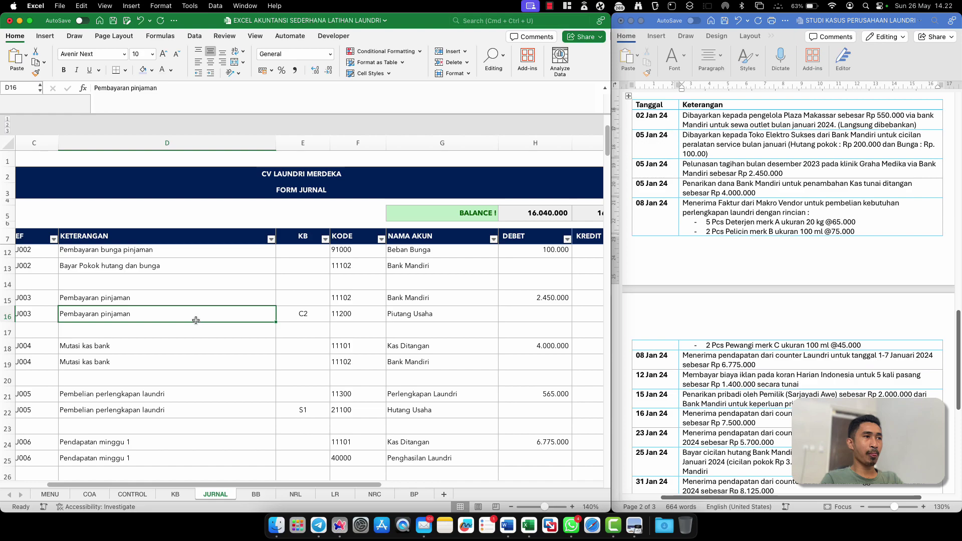
{"action": "left_click", "coordinate": [163, 297]}
Change the KB code of the second JU003 line in E16 to S2
{"action": "left_click", "coordinate": [333, 314]}
{"action": "left_click", "coordinate": [312, 314]}
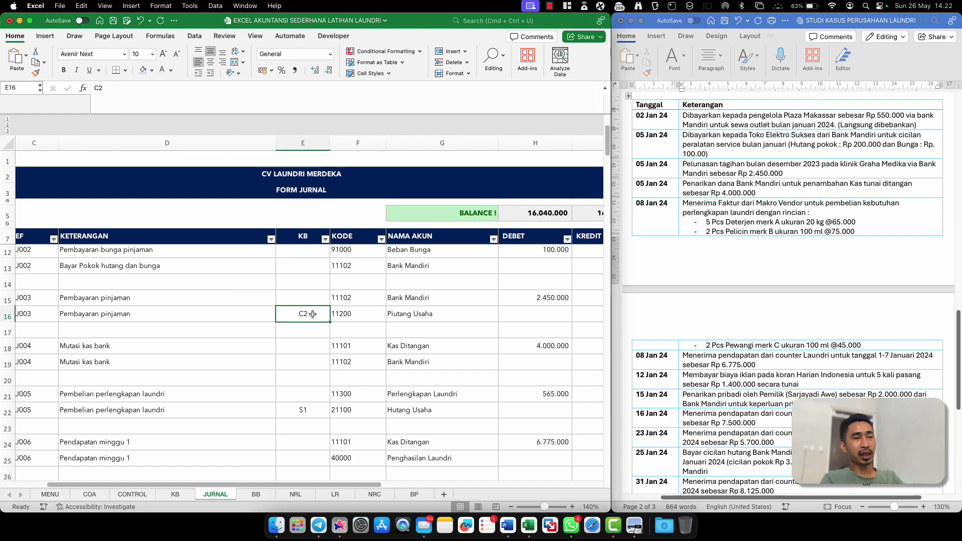
{"action": "type", "text": "S1"}
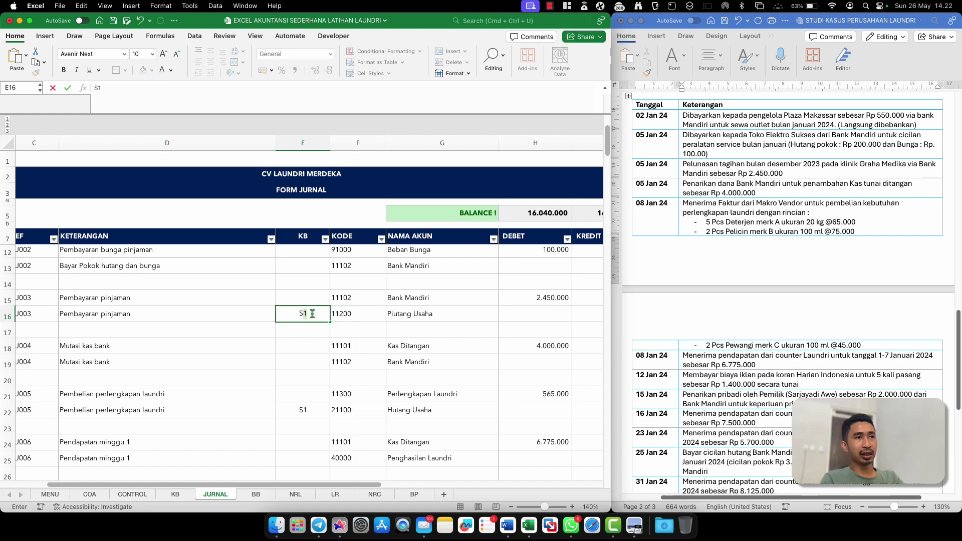
{"action": "type", "text": "2"}
{"action": "key", "text": "Return"}
{"action": "left_click", "coordinate": [312, 411]}
{"action": "left_click", "coordinate": [319, 314]}
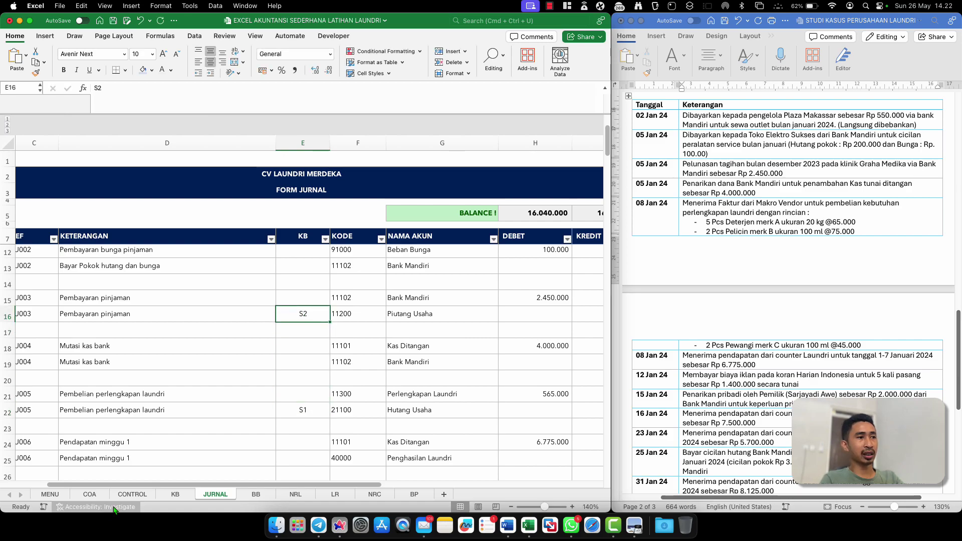
Rename supplier S2 as Graha Medika in the KB sheet and check its opening balance
{"action": "left_click", "coordinate": [175, 497]}
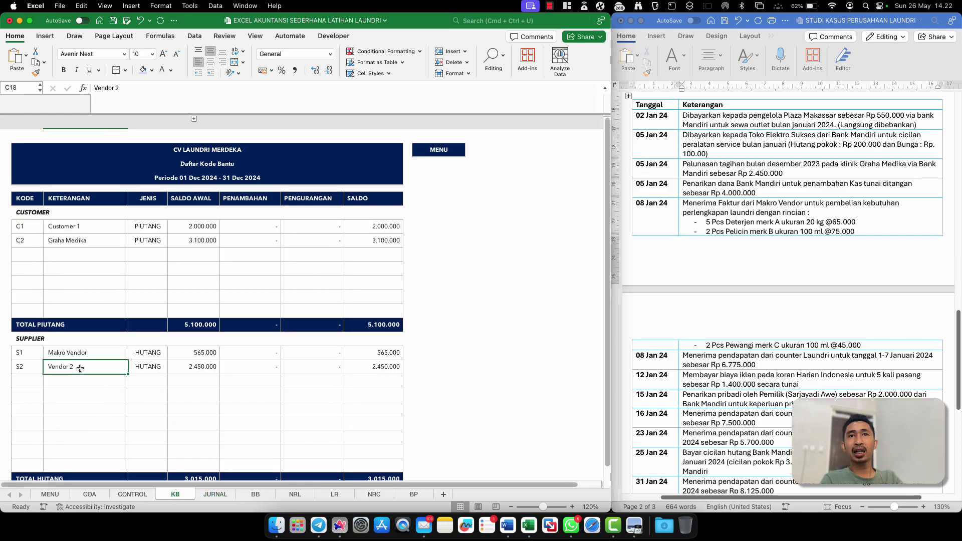
{"action": "type", "text": "Gra"}
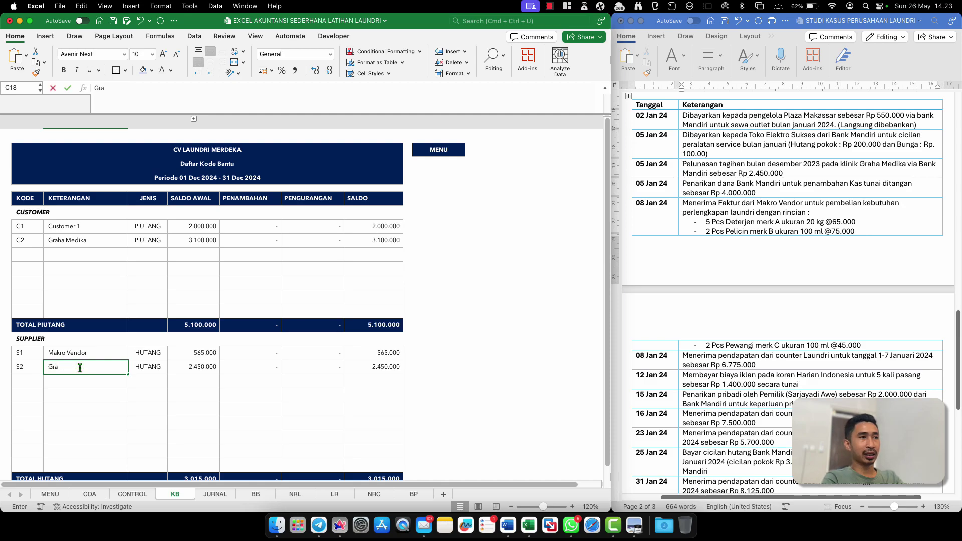
{"action": "key", "text": "Return"}
{"action": "left_click", "coordinate": [97, 366]}
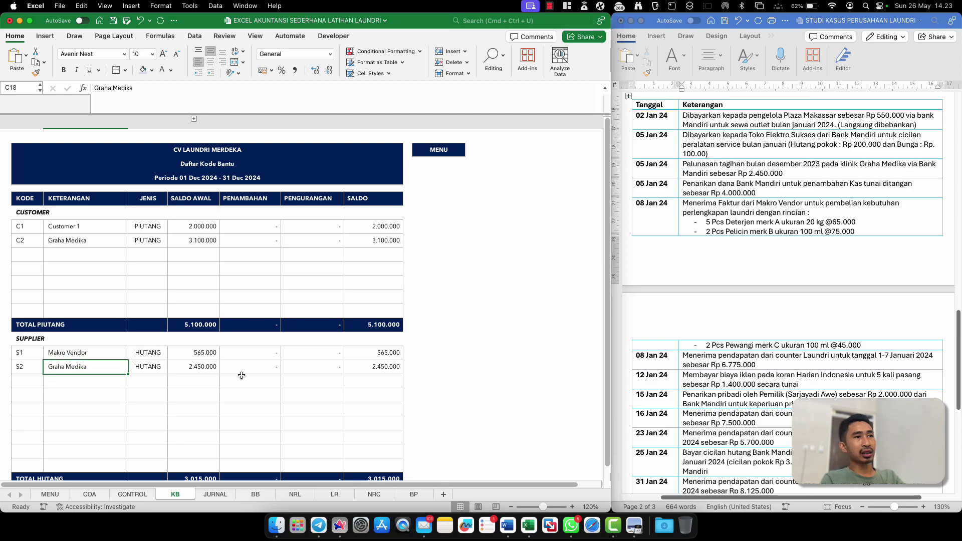
{"action": "left_click", "coordinate": [200, 369]}
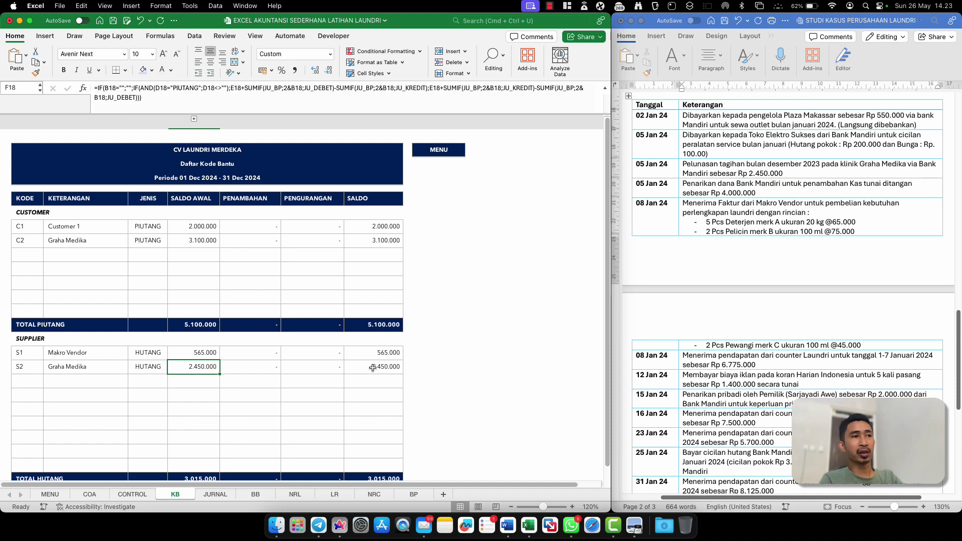
{"action": "left_click", "coordinate": [288, 399]}
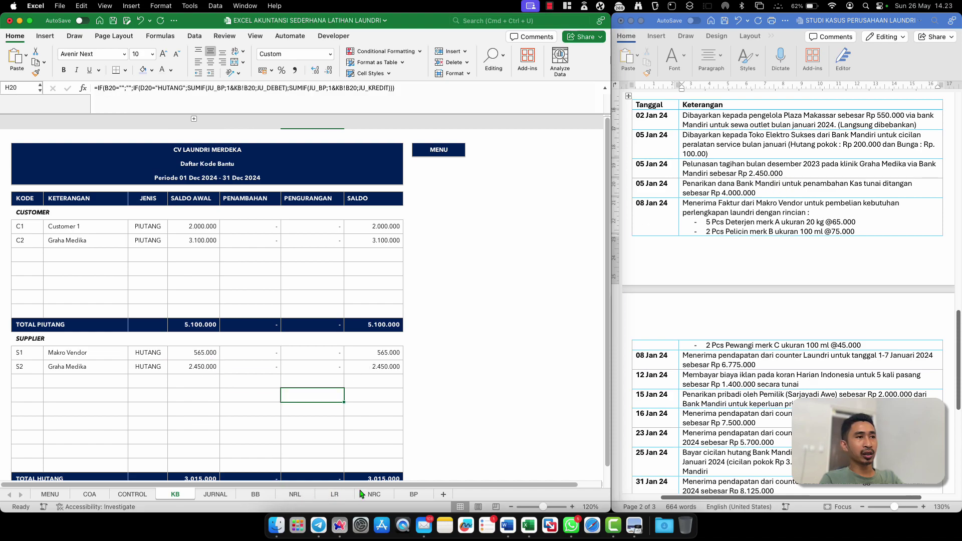
Replace the account code in F16 of the JURNAL sheet with a reference to the Hutang Usaha code 21100 in the COA sheet
{"action": "left_click", "coordinate": [215, 494]}
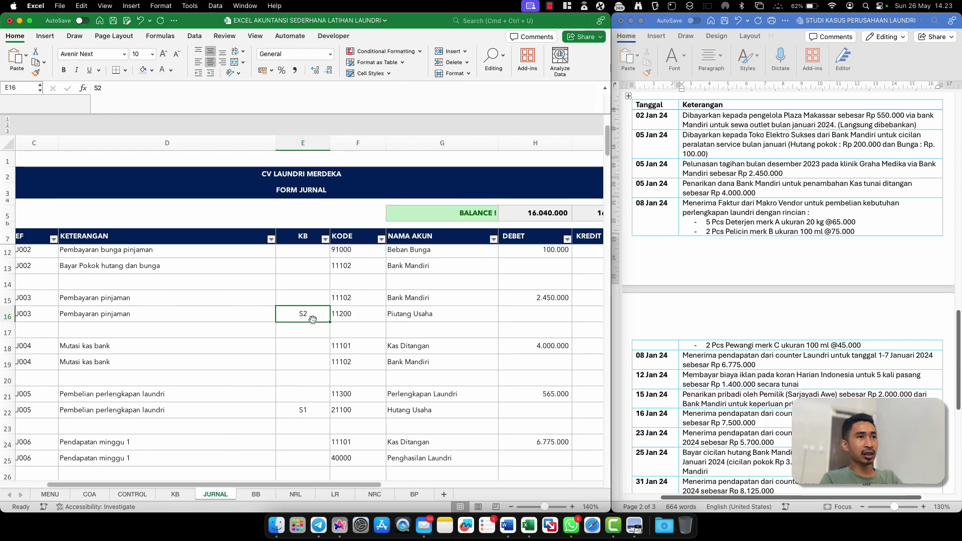
{"action": "left_click", "coordinate": [388, 314]}
{"action": "scroll", "coordinate": [388, 314], "scroll_direction": "right", "scroll_amount": 3}
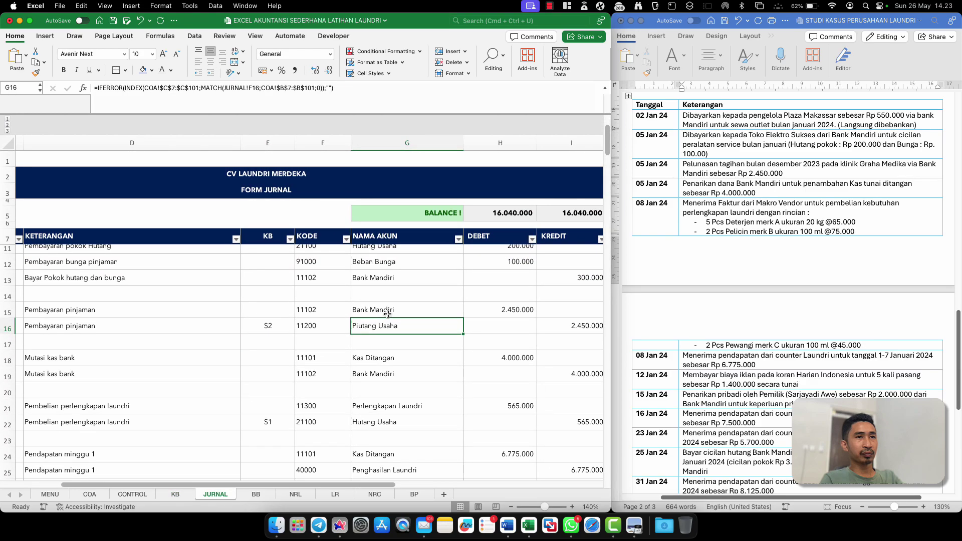
{"action": "left_click", "coordinate": [311, 327]}
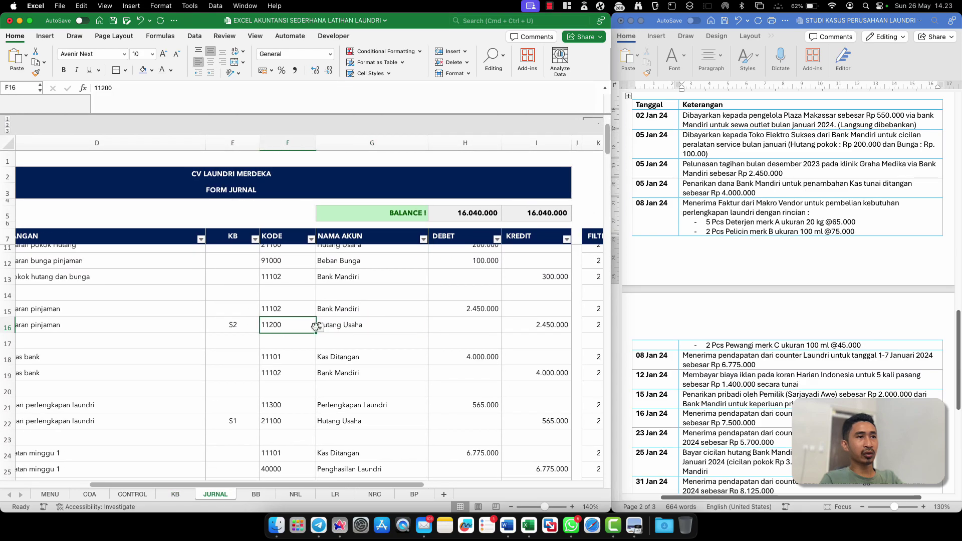
{"action": "left_click", "coordinate": [319, 328]}
{"action": "left_click", "coordinate": [297, 324]}
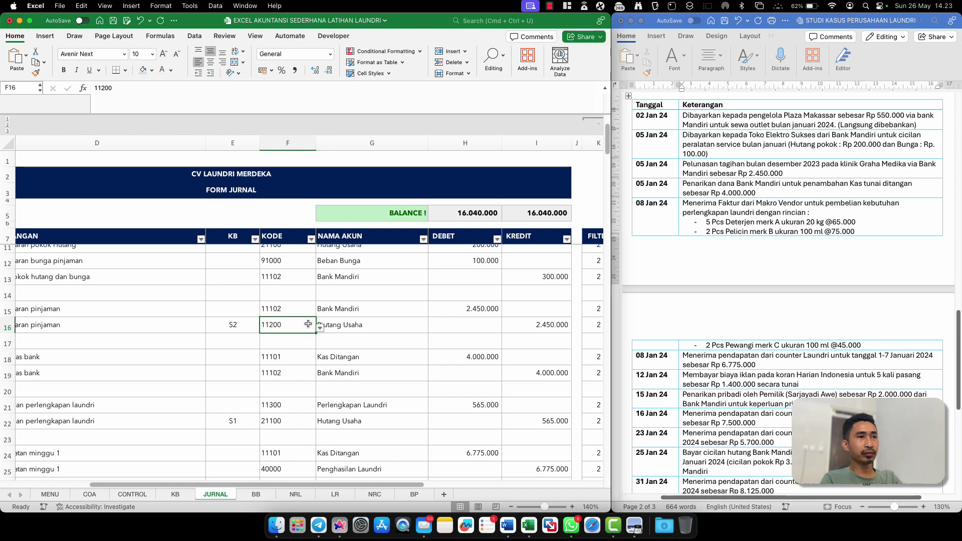
{"action": "left_click", "coordinate": [329, 326]}
{"action": "left_click", "coordinate": [291, 328]}
{"action": "left_click", "coordinate": [244, 325]}
{"action": "left_click", "coordinate": [304, 325]}
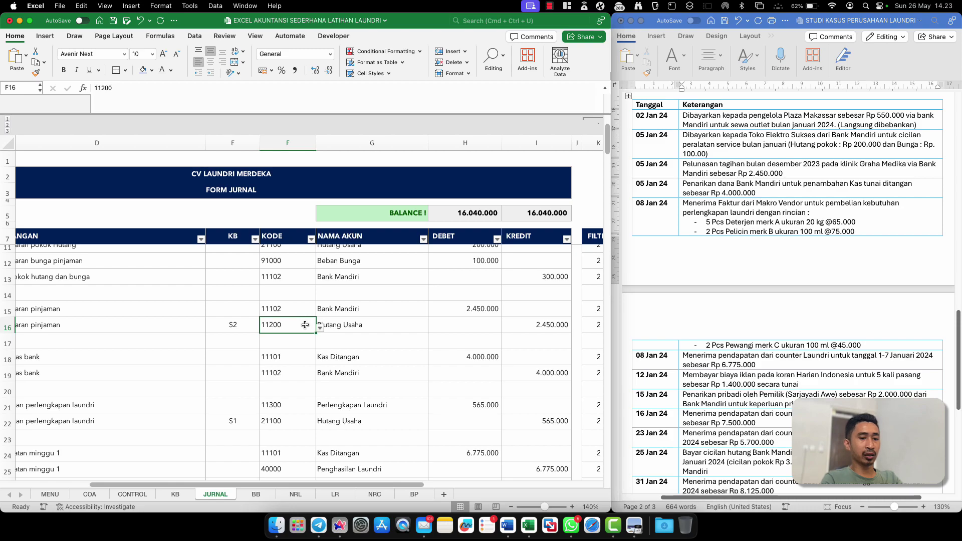
{"action": "type", "text": "="}
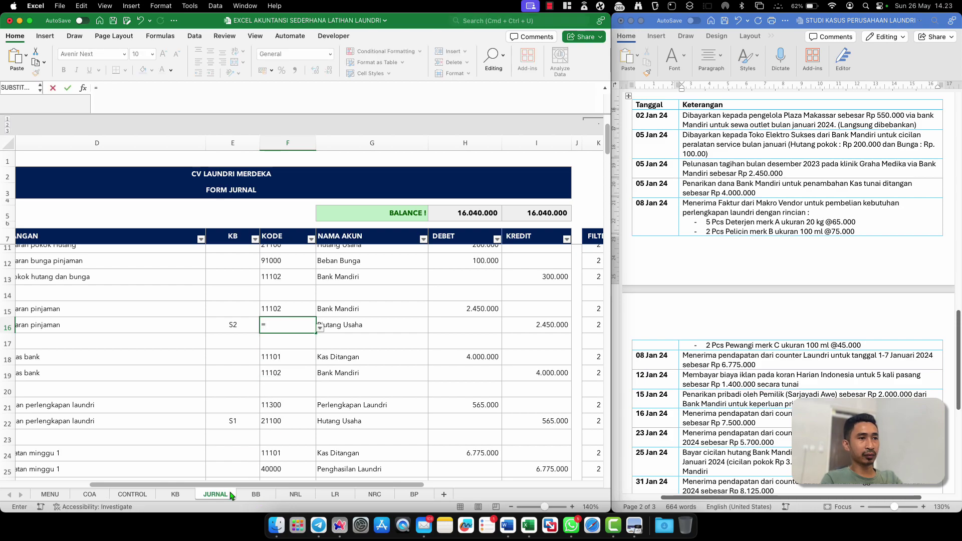
{"action": "left_click", "coordinate": [90, 494]}
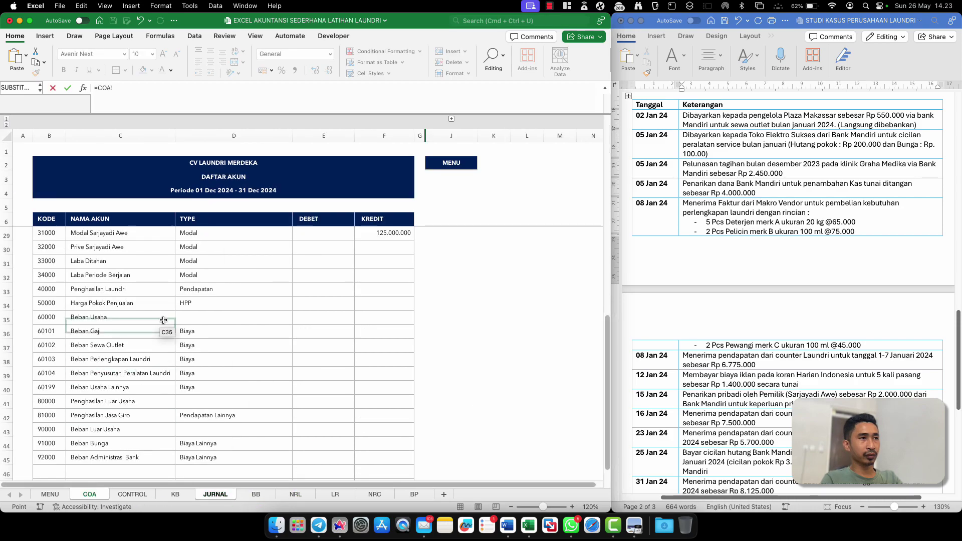
{"action": "scroll", "coordinate": [107, 315], "scroll_direction": "down", "scroll_amount": 5}
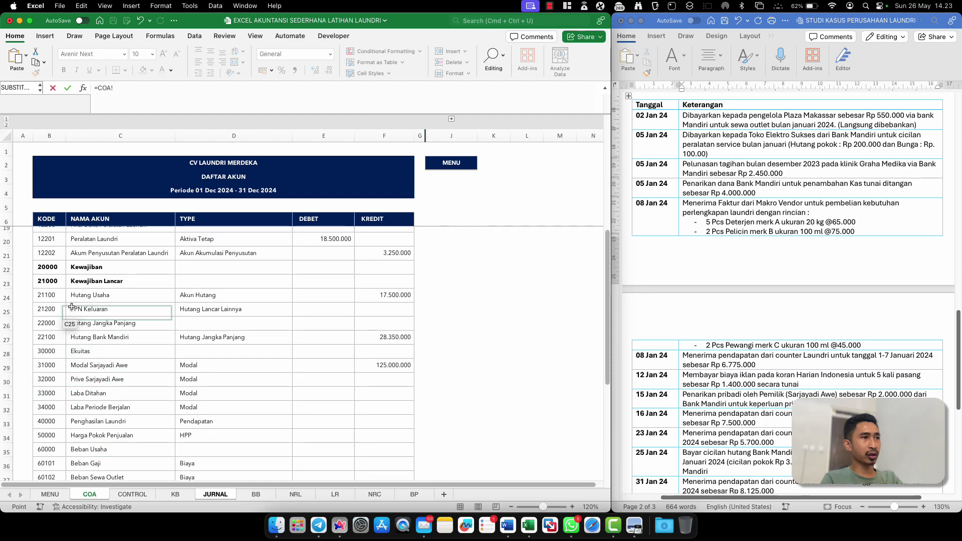
{"action": "scroll", "coordinate": [73, 313], "scroll_direction": "up", "scroll_amount": 1}
{"action": "left_click", "coordinate": [48, 307]}
{"action": "key", "text": "Return"}
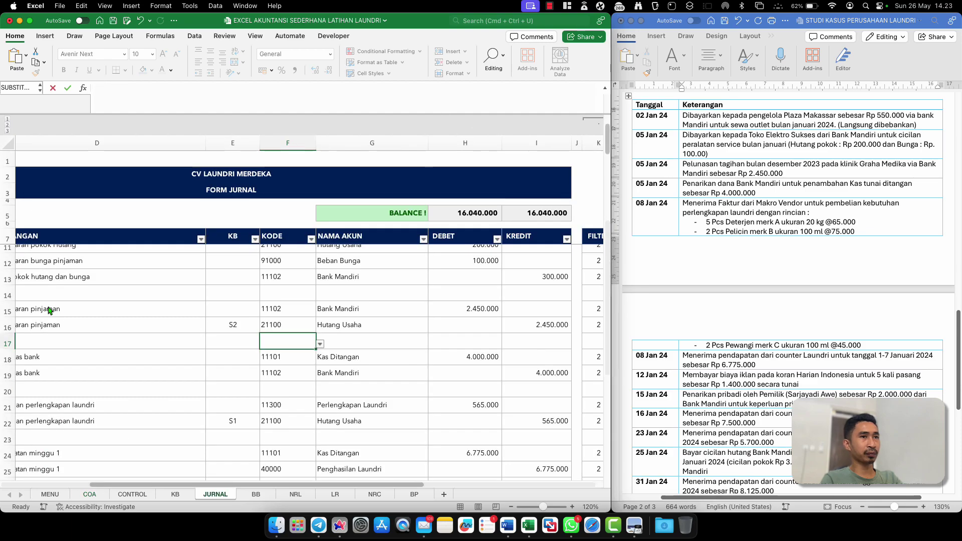
Check the account names and the debit and credit amounts of entry JU003 in rows 15 and 16
{"action": "left_click", "coordinate": [325, 311]}
{"action": "left_click", "coordinate": [276, 326]}
{"action": "left_click", "coordinate": [342, 324]}
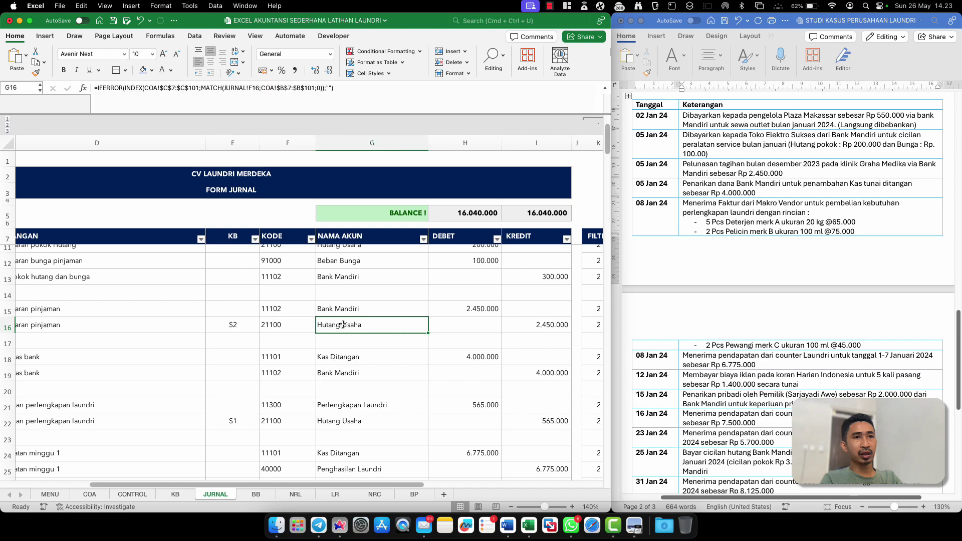
{"action": "left_click", "coordinate": [522, 323]}
{"action": "left_click", "coordinate": [464, 311]}
{"action": "left_click", "coordinate": [535, 325]}
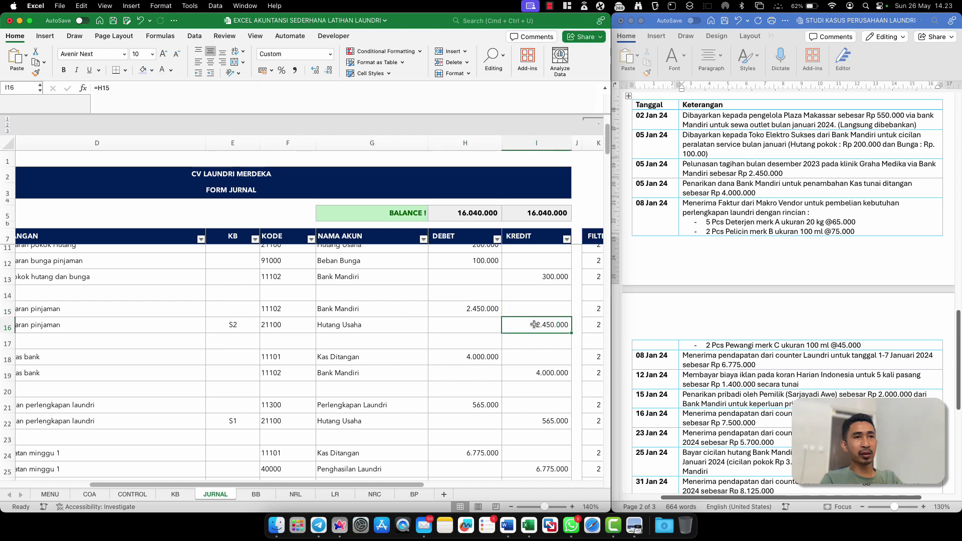
{"action": "left_click", "coordinate": [463, 352]}
Change the JU013 description in D45 to "Penerimaan piutang customer A"
{"action": "scroll", "coordinate": [301, 376], "scroll_direction": "down", "scroll_amount": 15}
{"action": "scroll", "coordinate": [251, 391], "scroll_direction": "left", "scroll_amount": 5}
{"action": "scroll", "coordinate": [224, 405], "scroll_direction": "up", "scroll_amount": 2}
{"action": "left_click", "coordinate": [213, 318]}
{"action": "double_click", "coordinate": [228, 317]}
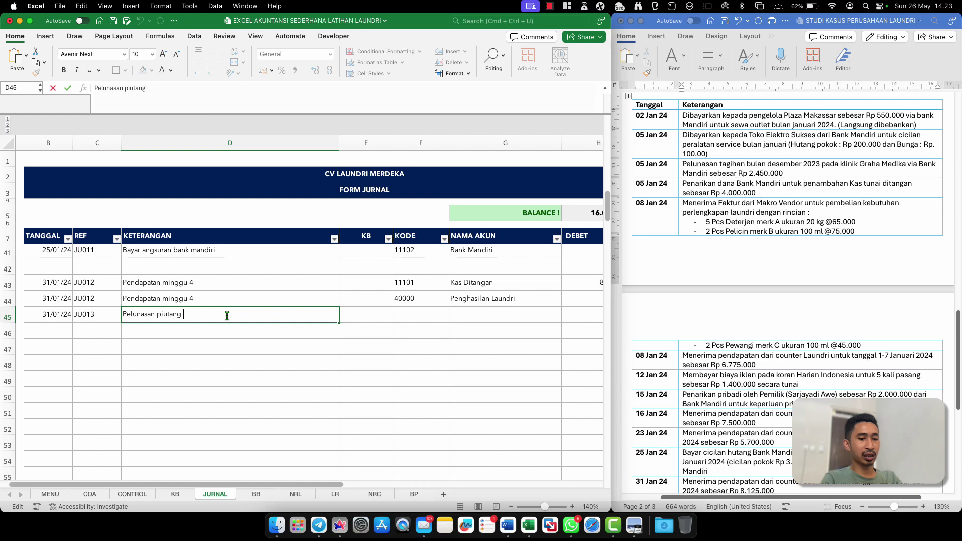
{"action": "key", "text": "super+shift+Left"}
{"action": "type", "text": "Penerim"}
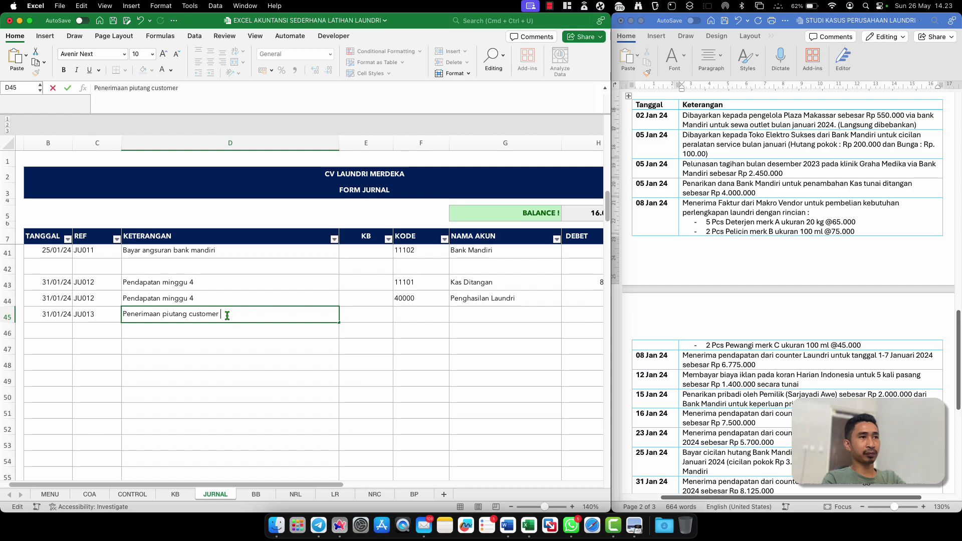
{"action": "type", "text": "aan piutang customer A"}
{"action": "key", "text": "Return"}
Read the 31 Jan 24 receivable settlement in the case study and look up Customer 1's code and opening balance in the KB sheet
{"action": "scroll", "coordinate": [804, 346], "scroll_direction": "down", "scroll_amount": 5}
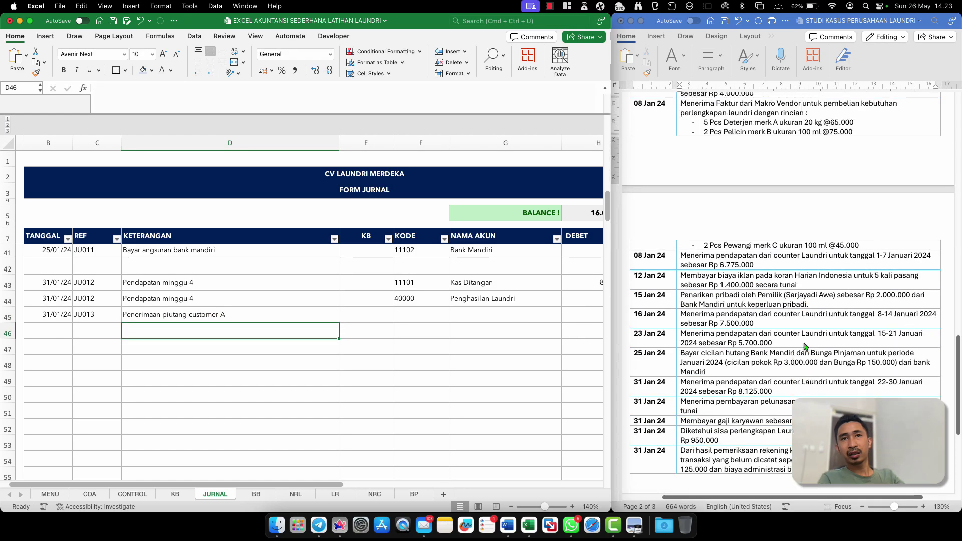
{"action": "scroll", "coordinate": [804, 346], "scroll_direction": "down", "scroll_amount": 2}
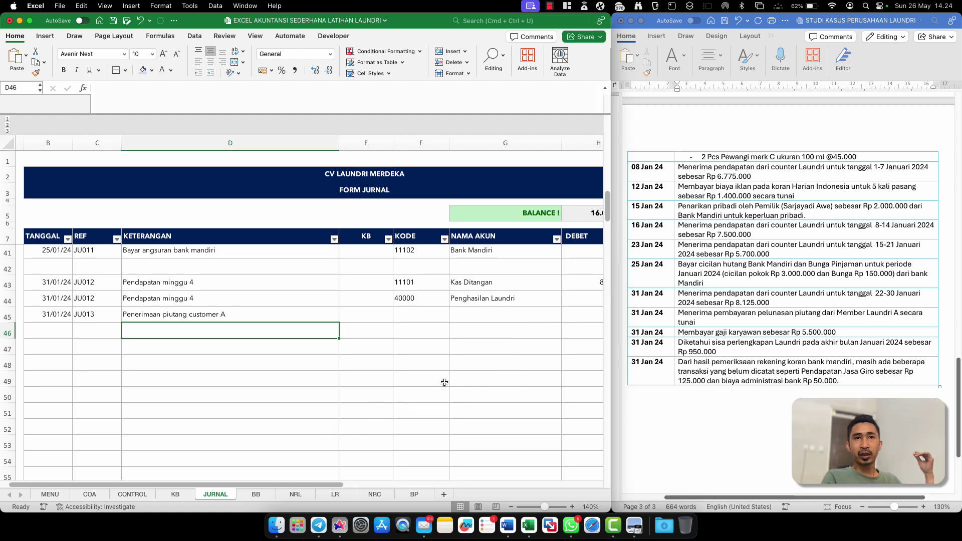
{"action": "left_click", "coordinate": [175, 495]}
{"action": "left_click", "coordinate": [73, 228]}
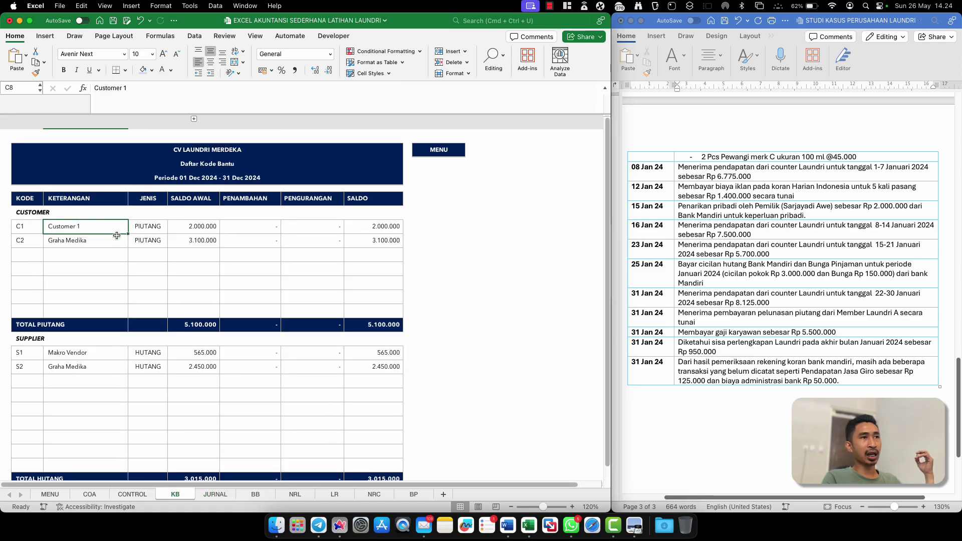
{"action": "left_click", "coordinate": [201, 228]}
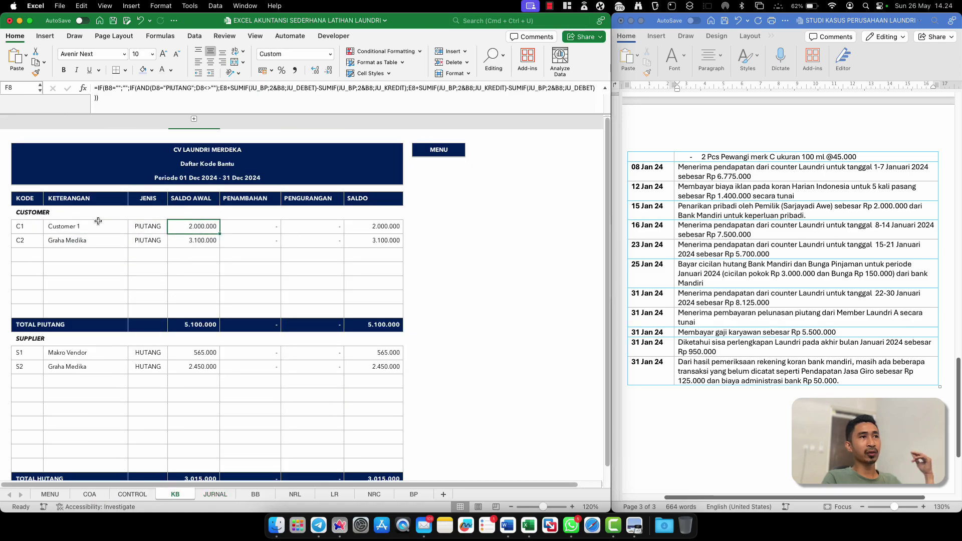
{"action": "left_click", "coordinate": [65, 240]}
{"action": "left_click", "coordinate": [71, 228]}
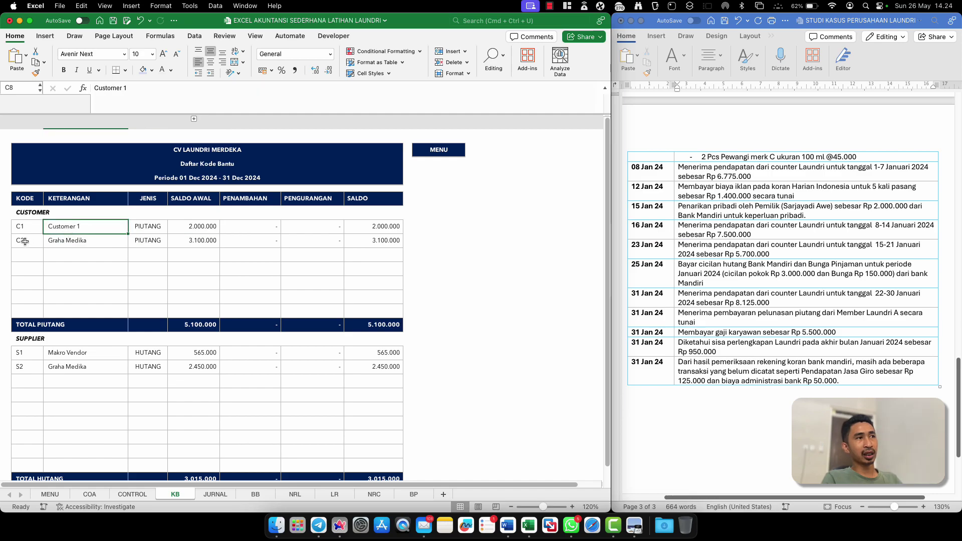
Copy the Kas Ditangan account code 11101 from F43 of the JURNAL sheet into F45 for the JU013 entry
{"action": "left_click", "coordinate": [216, 495]}
{"action": "left_click", "coordinate": [260, 309]}
{"action": "left_click", "coordinate": [420, 312]}
{"action": "double_click", "coordinate": [362, 316]}
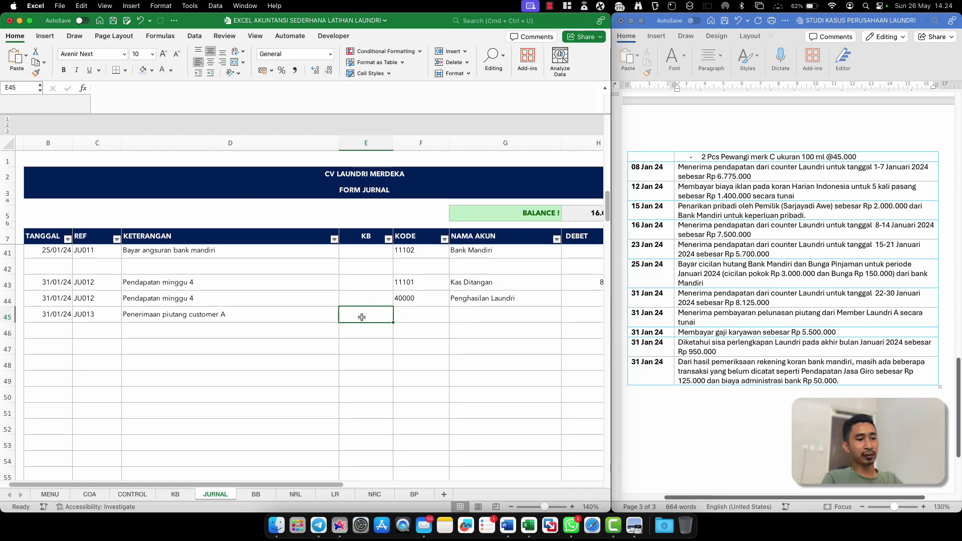
{"action": "left_click", "coordinate": [418, 320]}
{"action": "left_click", "coordinate": [419, 277]}
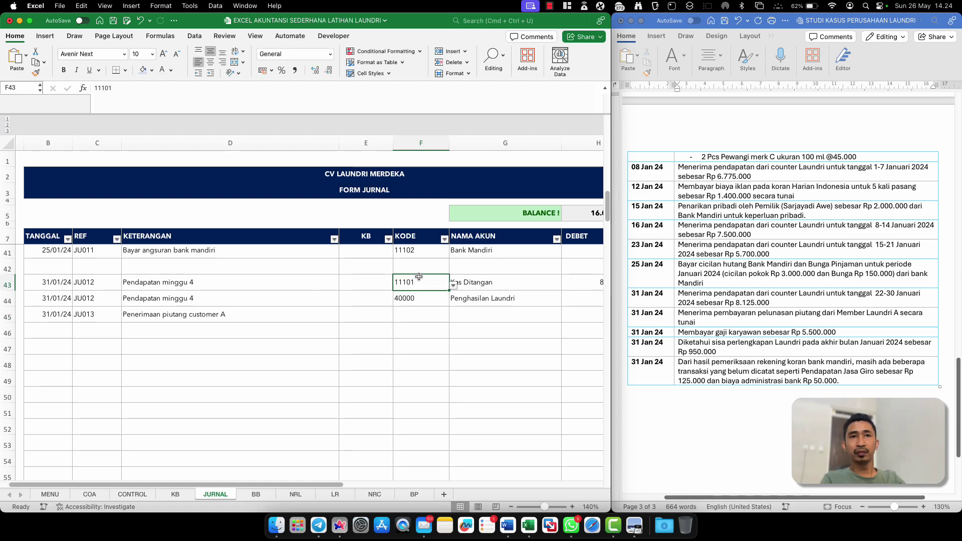
{"action": "key", "text": "cmd+c"}
{"action": "key", "text": "Down"}
{"action": "key", "text": "Down"}
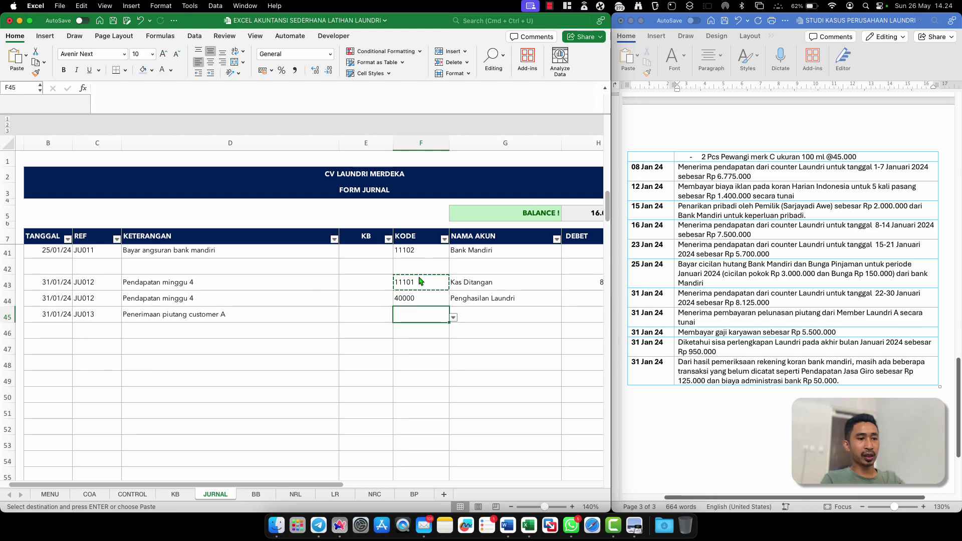
{"action": "key", "text": "cmd+v"}
{"action": "key", "text": "Down"}
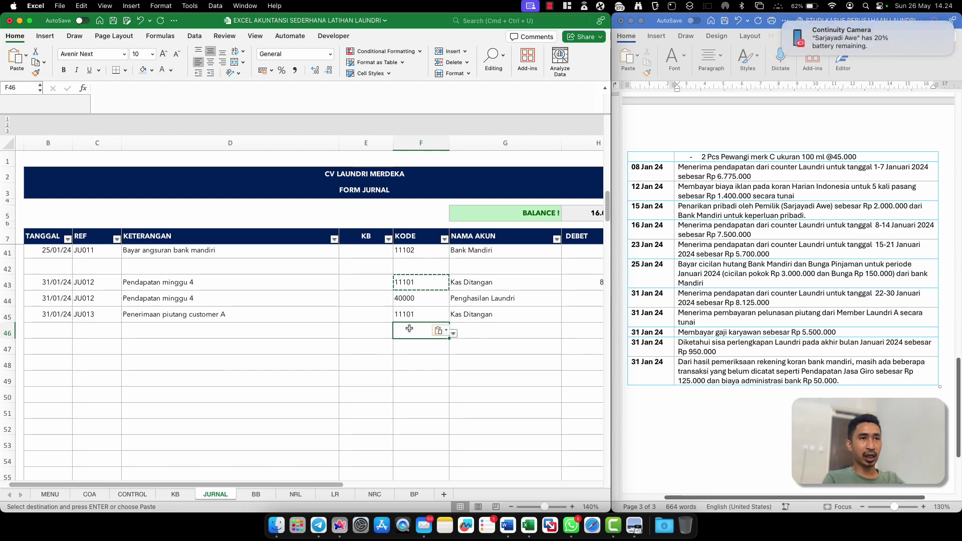
Set the account code in F46 to 11200 and enter the helper code C1 in E46
{"action": "left_click", "coordinate": [454, 335]}
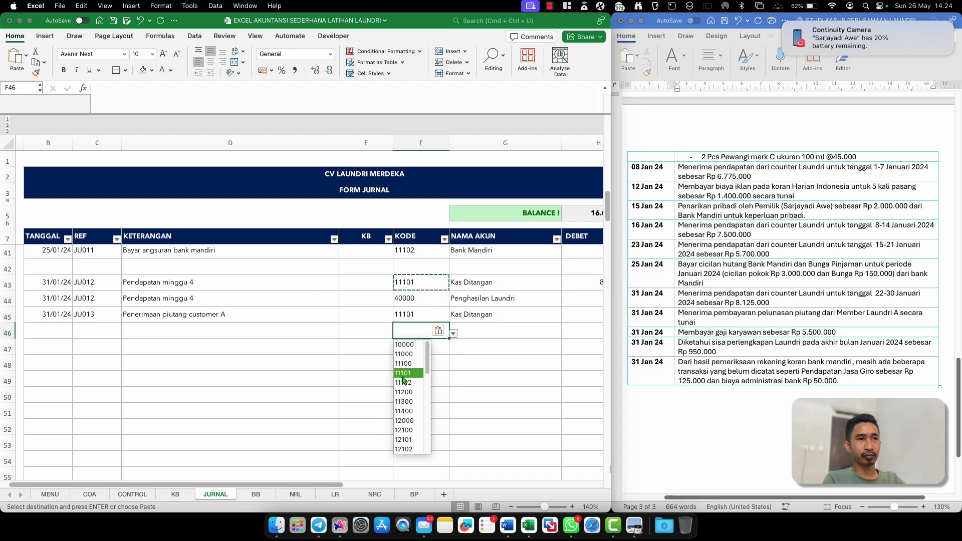
{"action": "left_click", "coordinate": [404, 392]}
{"action": "left_click", "coordinate": [484, 349]}
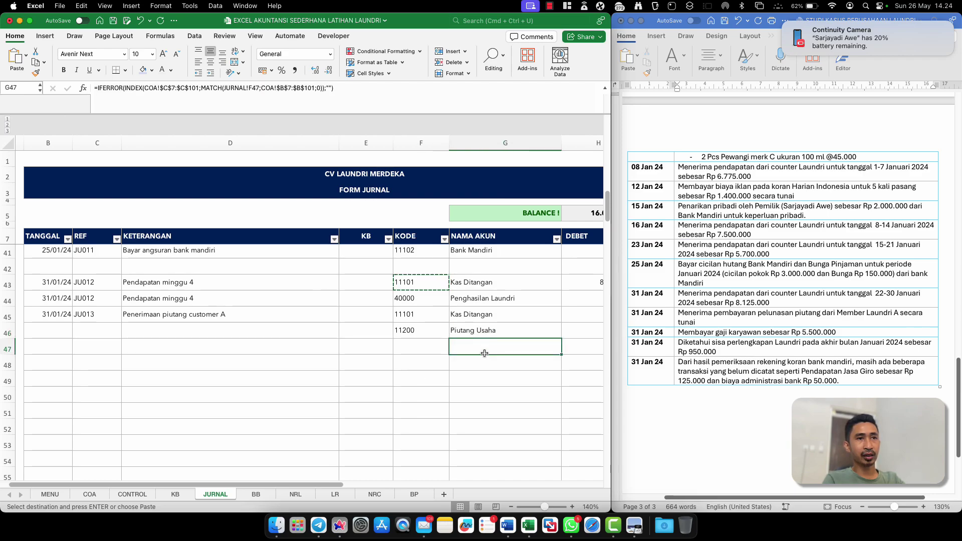
{"action": "scroll", "coordinate": [484, 354], "scroll_direction": "down", "scroll_amount": 1}
{"action": "left_click", "coordinate": [361, 324]}
{"action": "type", "text": "C"}
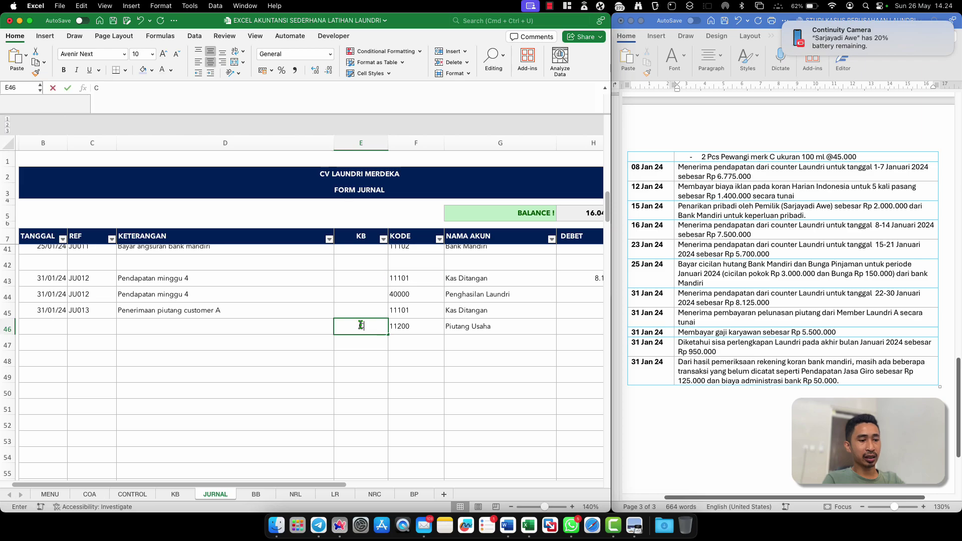
Enter a debit of 2.000.000 in H45 and make the credit in I46 reference that debit amount
{"action": "left_click", "coordinate": [576, 311]}
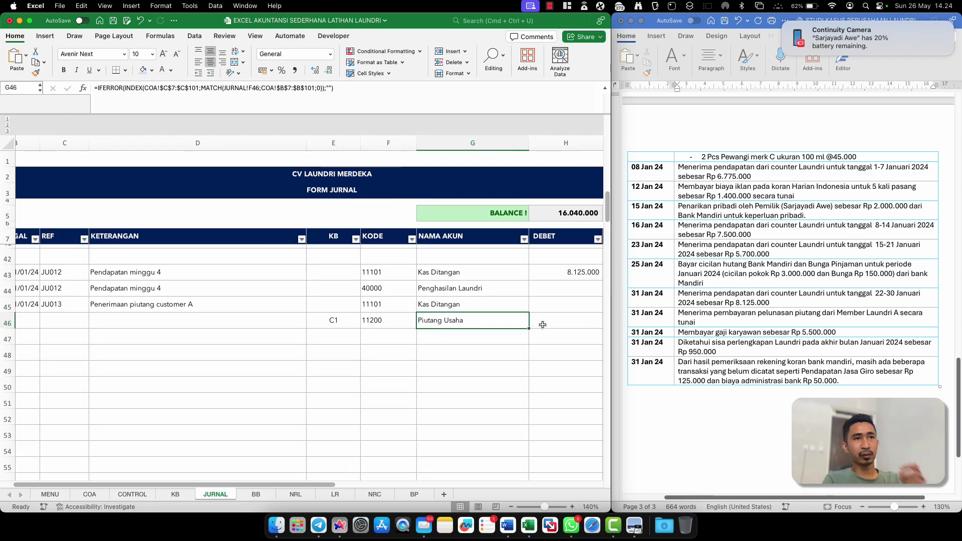
{"action": "scroll", "coordinate": [556, 308], "scroll_direction": "right", "scroll_amount": 3}
{"action": "type", "text": "2"}
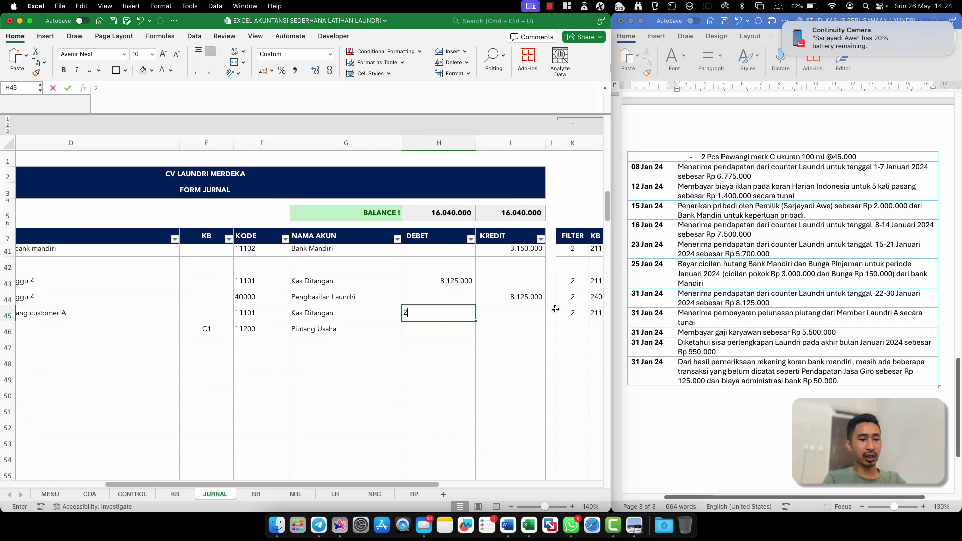
{"action": "type", "text": "0000"}
{"action": "key", "text": "Return"}
{"action": "key", "text": "Right"}
{"action": "type", "text": "="}
{"action": "key", "text": "Left"}
{"action": "key", "text": "Return"}
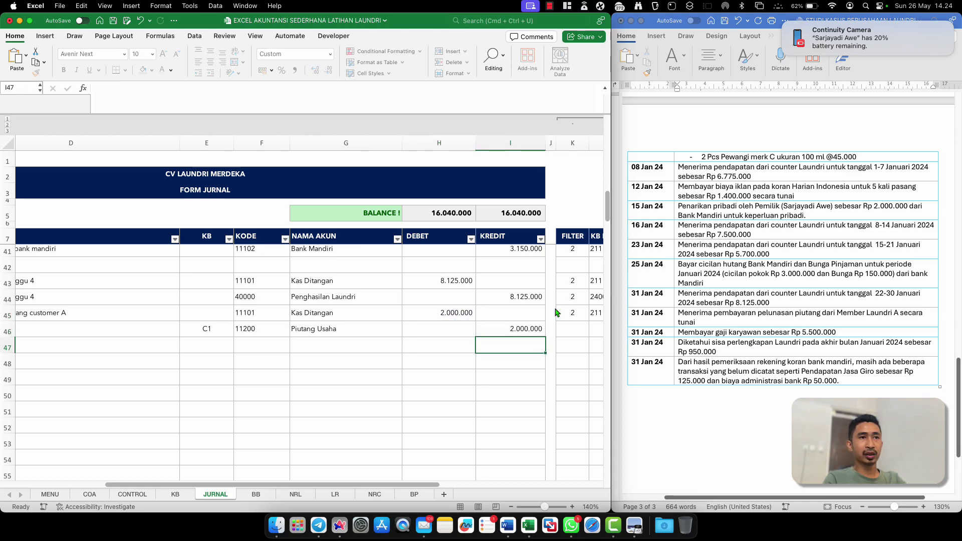
Fill the JU013 date, reference and description from row 45 down into B46:D46
{"action": "left_click", "coordinate": [310, 314]}
{"action": "scroll", "coordinate": [270, 325], "scroll_direction": "left", "scroll_amount": 5}
{"action": "left_click", "coordinate": [230, 335]}
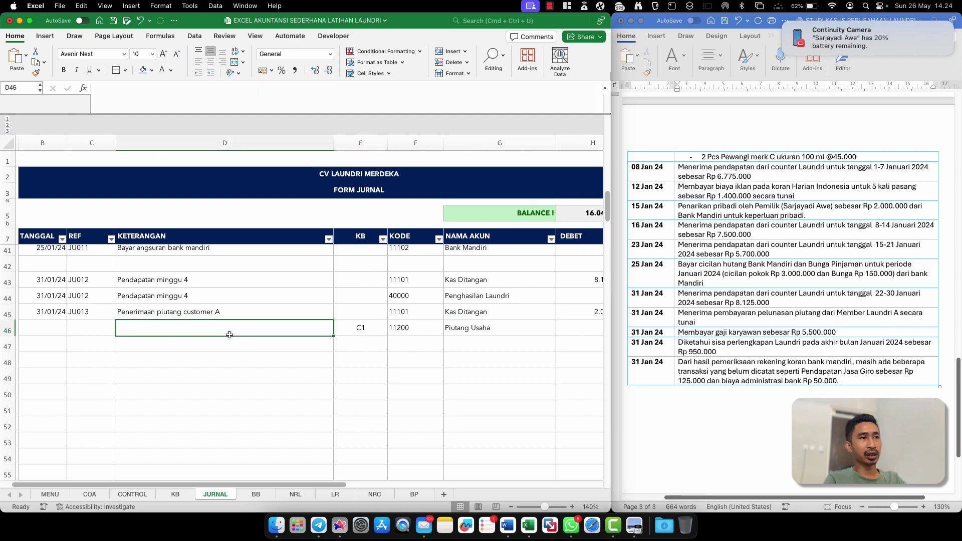
{"action": "key", "text": "shift+Left"}
{"action": "key", "text": "shift+Left"}
{"action": "key", "text": "ctrl+d"}
{"action": "left_click", "coordinate": [153, 354]}
{"action": "scroll", "coordinate": [154, 354], "scroll_direction": "left", "scroll_amount": 1}
{"action": "scroll", "coordinate": [154, 354], "scroll_direction": "up", "scroll_amount": 1}
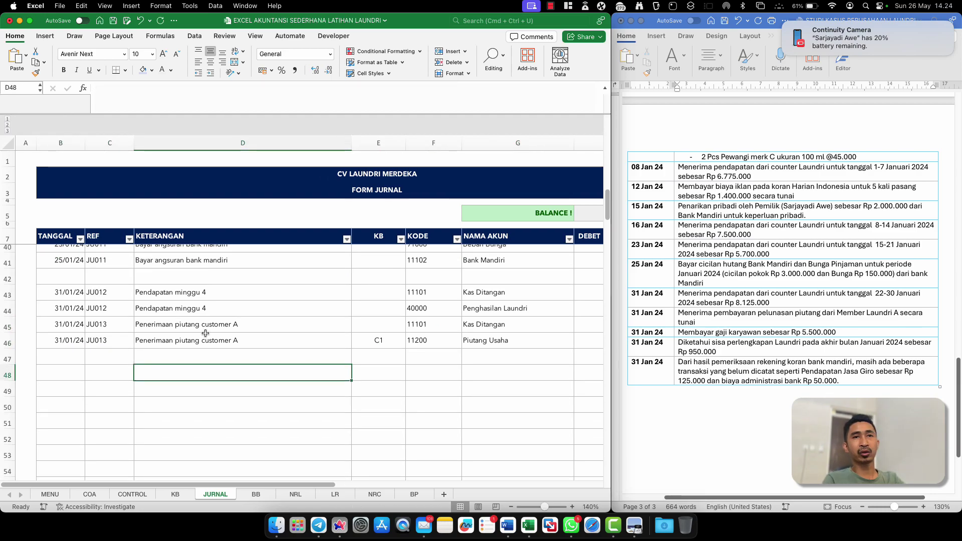
Review the 31 Jan 24 salary payment in the case study and copy the date 31/01/24 from B46 into B47
{"action": "scroll", "coordinate": [716, 290], "scroll_direction": "down", "scroll_amount": 5}
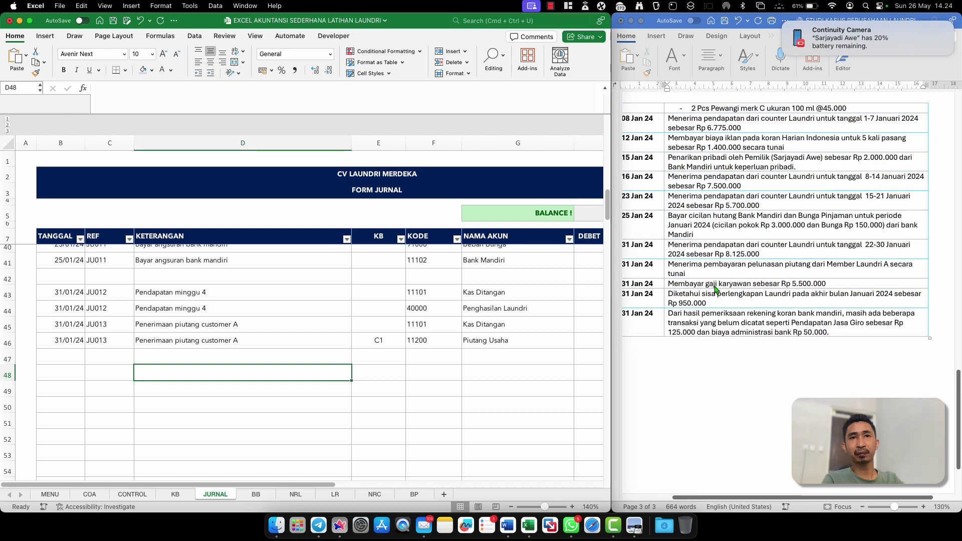
{"action": "scroll", "coordinate": [716, 289], "scroll_direction": "down", "scroll_amount": 1}
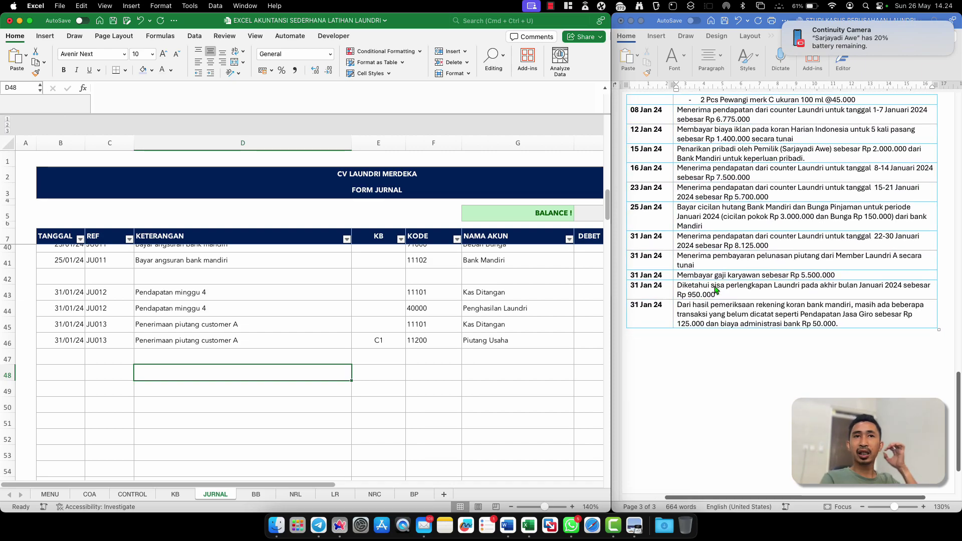
{"action": "left_click", "coordinate": [74, 362]}
{"action": "key", "text": "Up"}
{"action": "key", "text": "super+c"}
{"action": "left_click", "coordinate": [74, 362]}
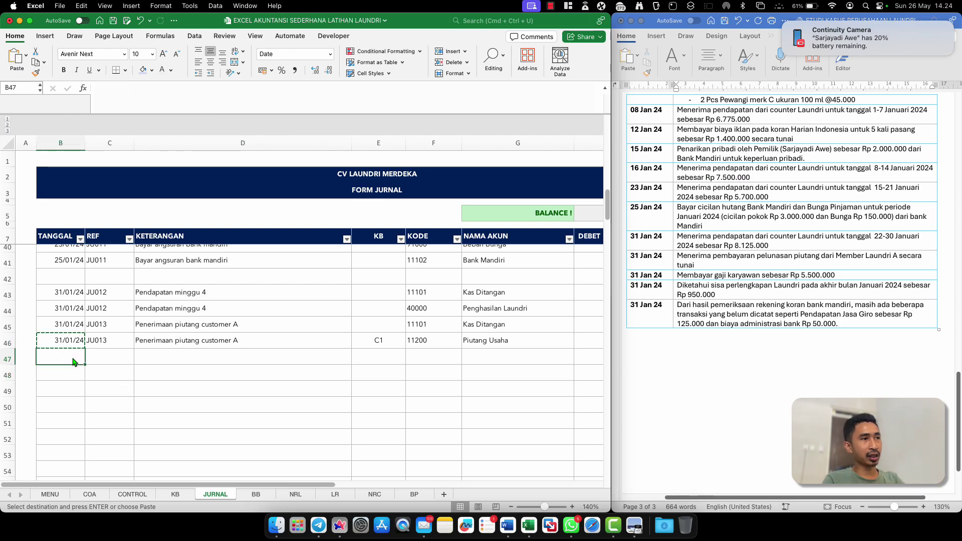
{"action": "key", "text": "super+v"}
Enter reference JU014 in C47 and the description "Pembayaran Gaji karyawan" in D47
{"action": "key", "text": "Tab"}
{"action": "type", "text": "JU01"}
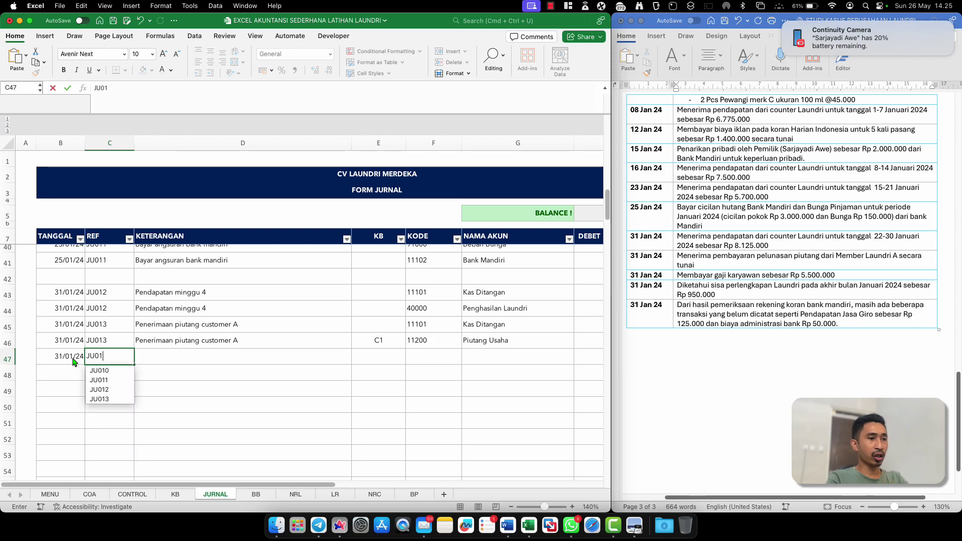
{"action": "type", "text": "4"}
{"action": "key", "text": "Tab"}
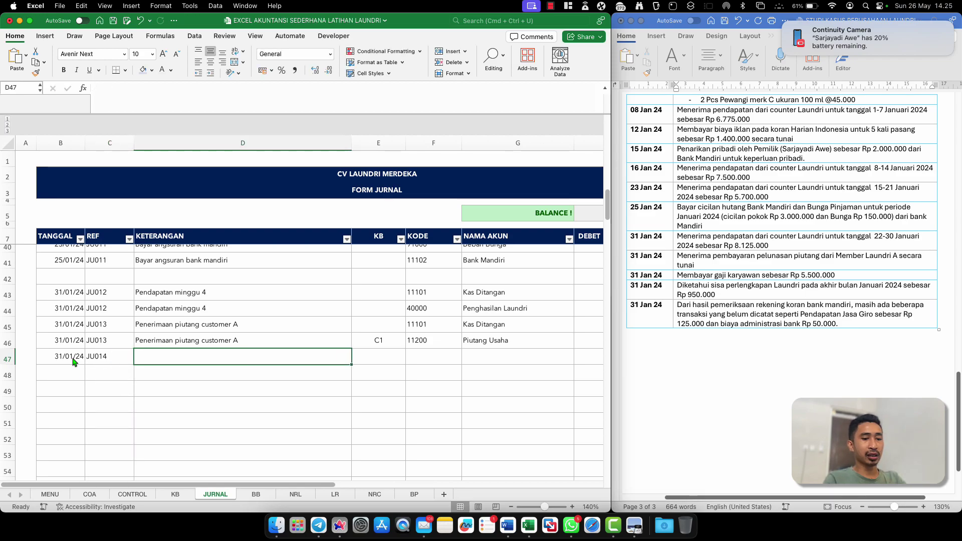
{"action": "type", "text": "Pembayar"}
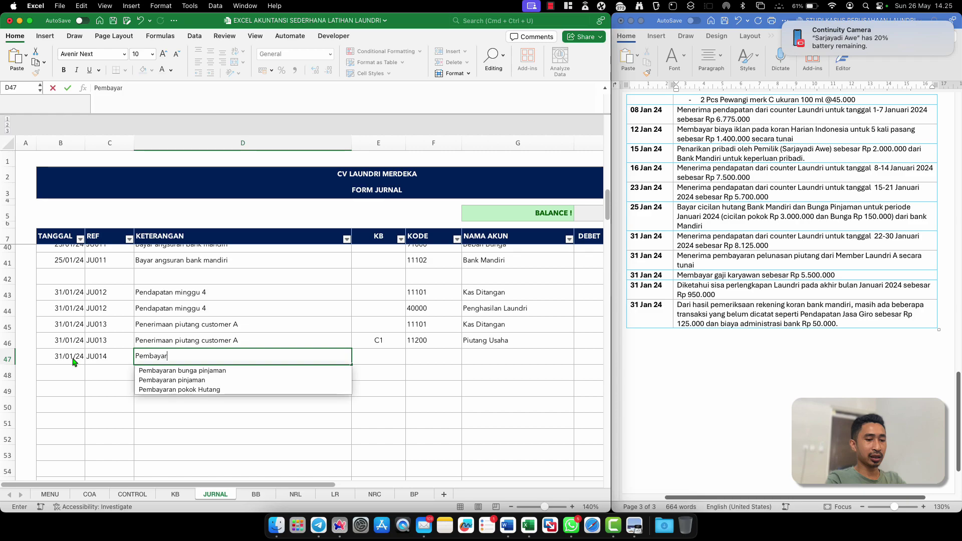
{"action": "type", "text": "an Gaji karyawan"}
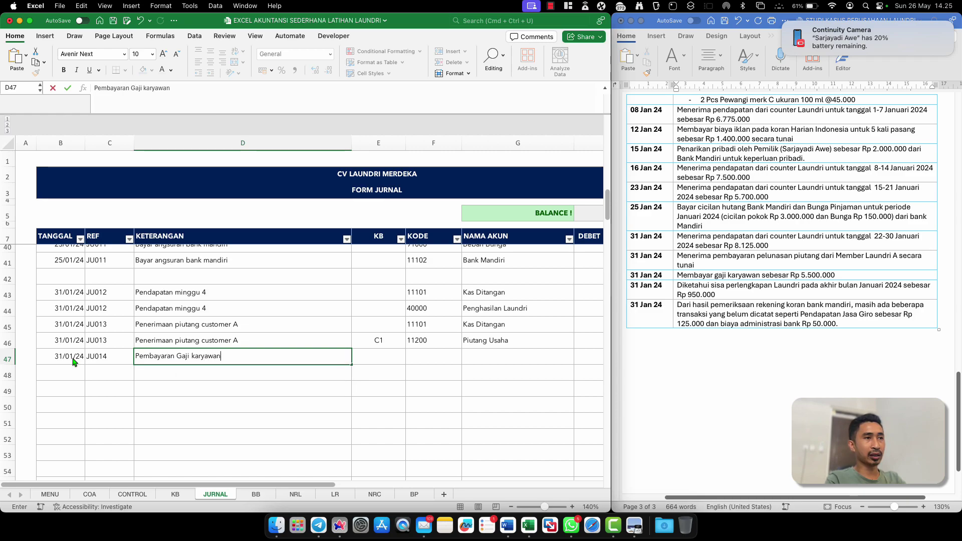
{"action": "key", "text": "Return"}
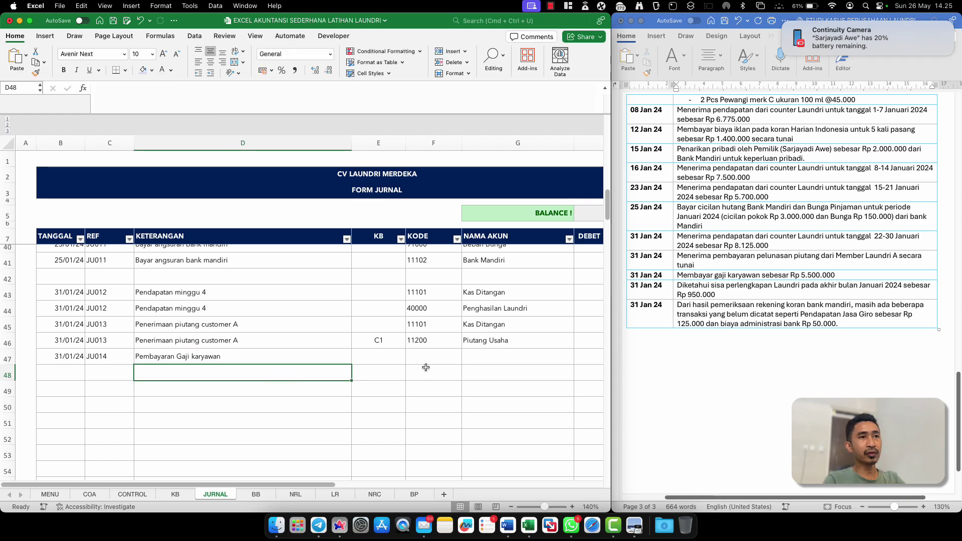
Set the account code in F47 to a reference to the Beban Gaji code 60101 in the COA sheet
{"action": "left_click", "coordinate": [442, 359]}
{"action": "type", "text": "="}
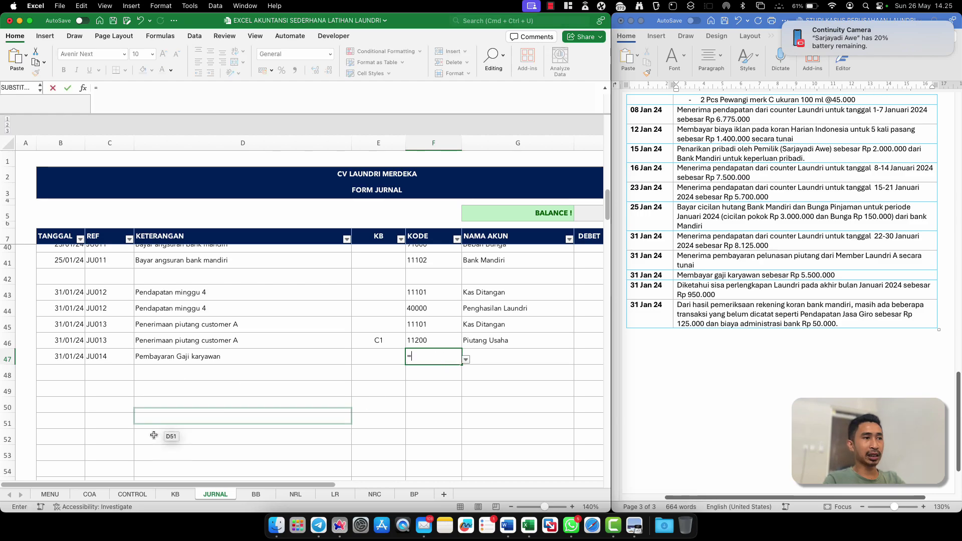
{"action": "left_click", "coordinate": [90, 494]}
{"action": "scroll", "coordinate": [66, 385], "scroll_direction": "down", "scroll_amount": 5}
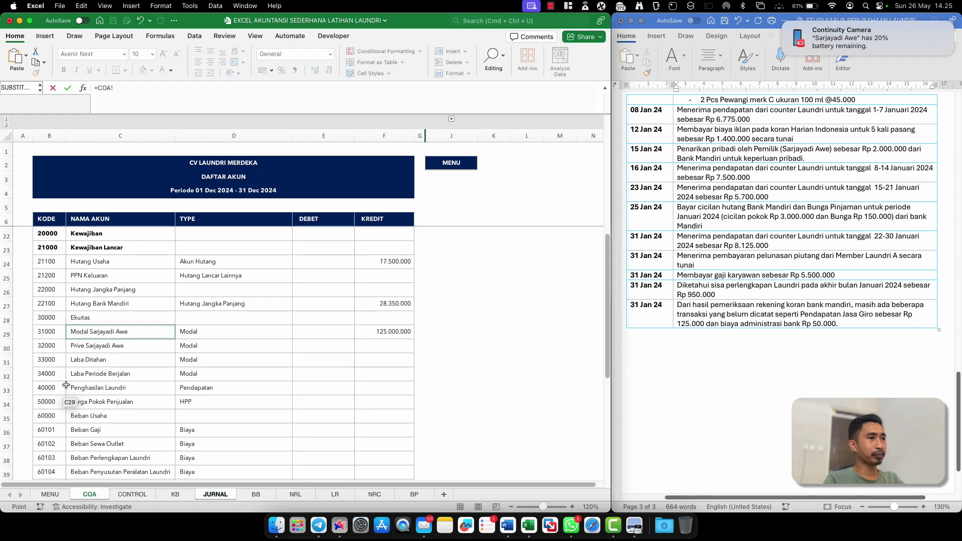
{"action": "left_click", "coordinate": [54, 366]}
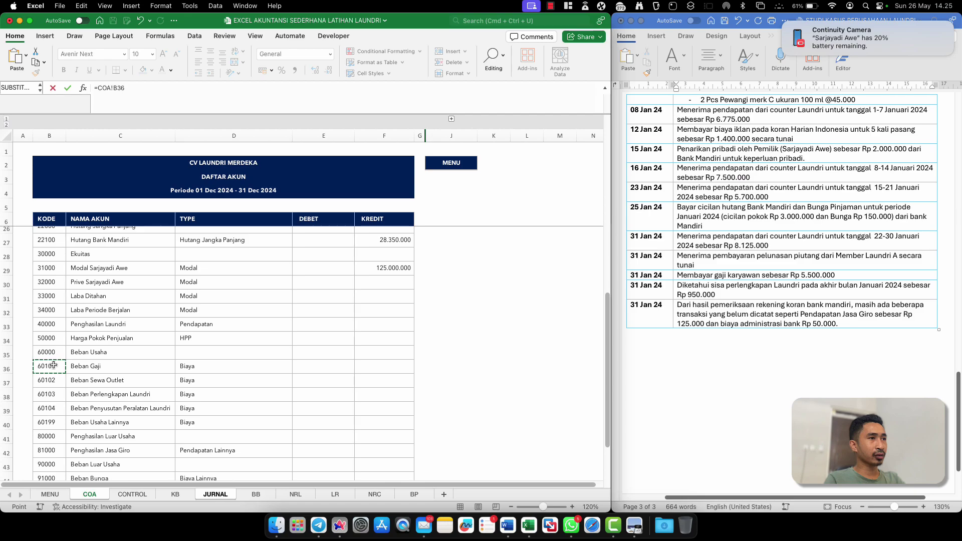
{"action": "key", "text": "Return"}
Enter the Bank Mandiri account code 11102 in F48 as the salary payment's credit account
{"action": "key", "text": "Up"}
{"action": "key", "text": "Up"}
{"action": "key", "text": "Up"}
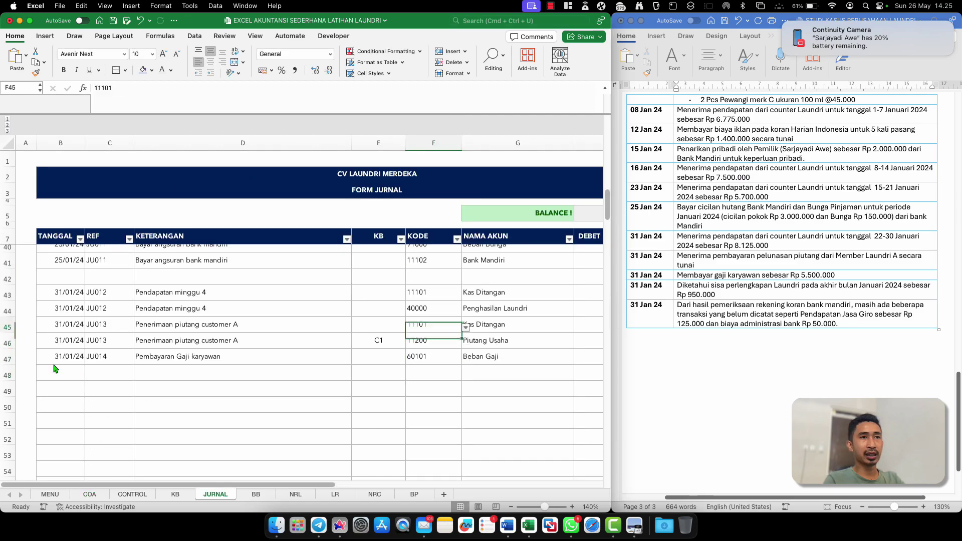
{"action": "key", "text": "Down"}
{"action": "key", "text": "Down"}
{"action": "key", "text": "Down"}
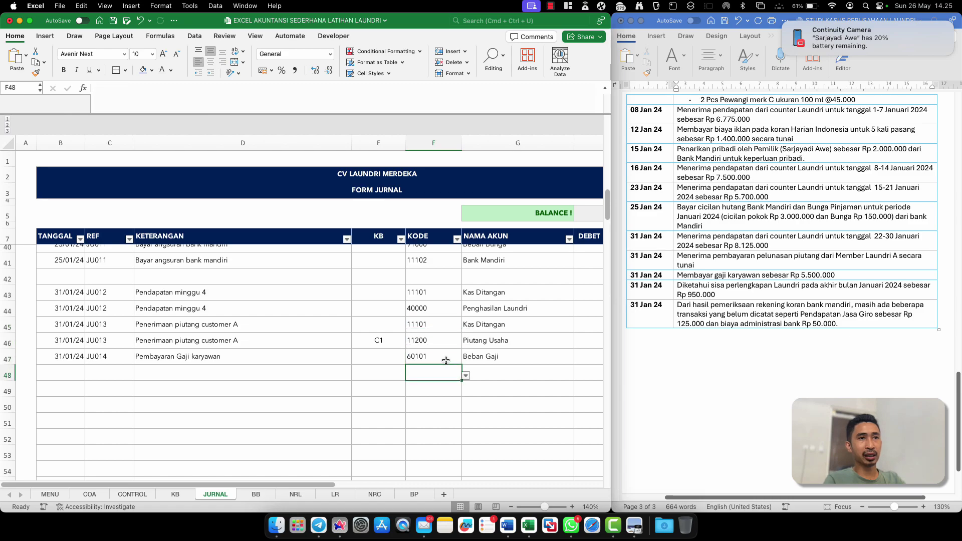
{"action": "type", "text": "11102"}
{"action": "key", "text": "Return"}
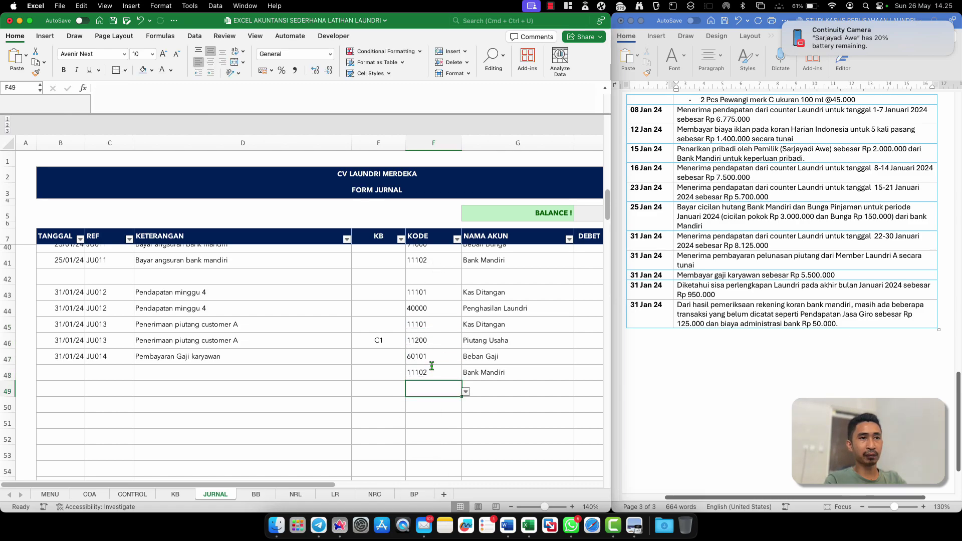
Enter a Beban Gaji debit of 5.000.000 in H47 and make the Bank Mandiri credit in I48 reference it
{"action": "left_click", "coordinate": [508, 372]}
{"action": "scroll", "coordinate": [502, 366], "scroll_direction": "right", "scroll_amount": 3}
{"action": "left_click", "coordinate": [462, 354]}
{"action": "type", "text": "5.000.000"}
{"action": "key", "text": "Return"}
{"action": "key", "text": "Right"}
{"action": "type", "text": "="}
{"action": "left_click", "coordinate": [462, 356]}
{"action": "key", "text": "Return"}
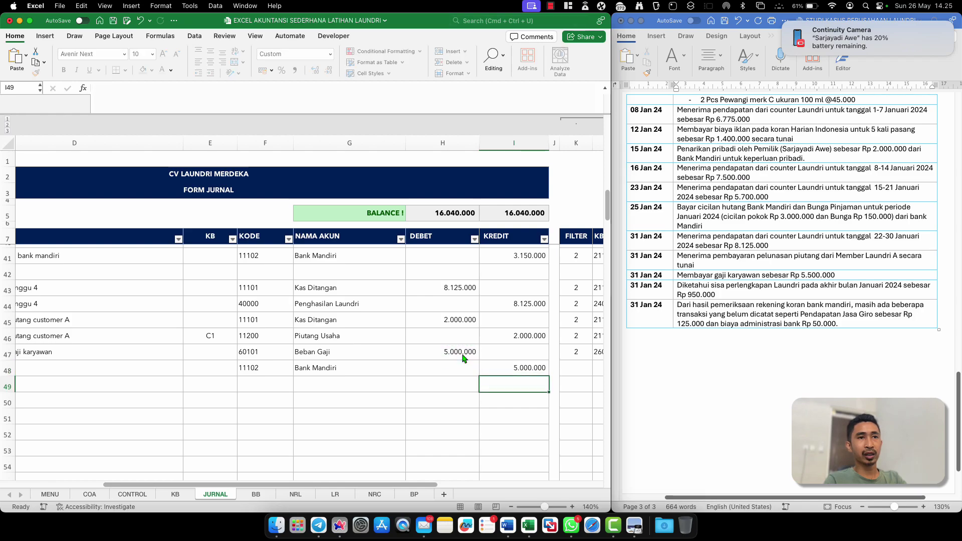
Fill the JU014 date, reference and description from row 47 down into B48:D48
{"action": "left_click", "coordinate": [405, 370]}
{"action": "scroll", "coordinate": [405, 370], "scroll_direction": "left", "scroll_amount": 5}
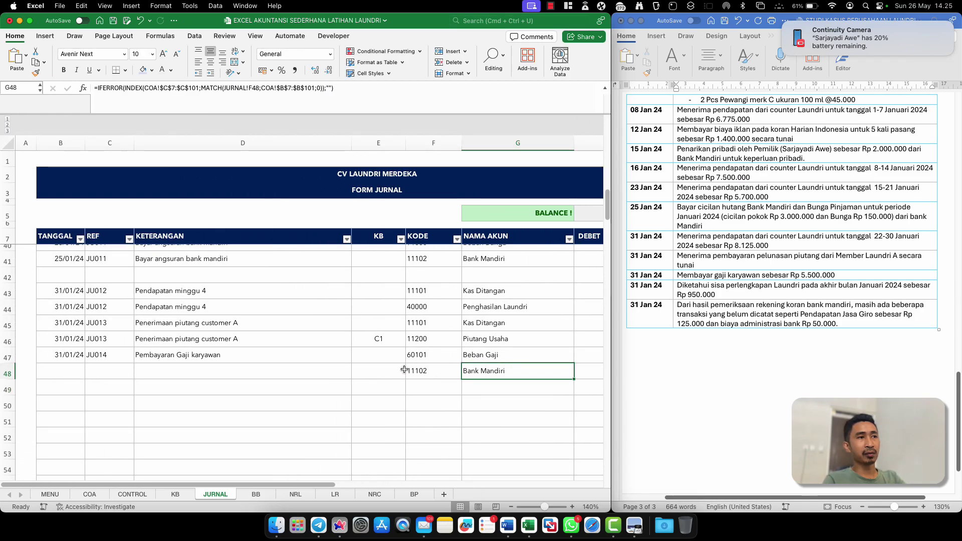
{"action": "left_click", "coordinate": [281, 371]}
{"action": "key", "text": "shift+Left"}
{"action": "key", "text": "shift+Left"}
{"action": "key", "text": "ctrl+d"}
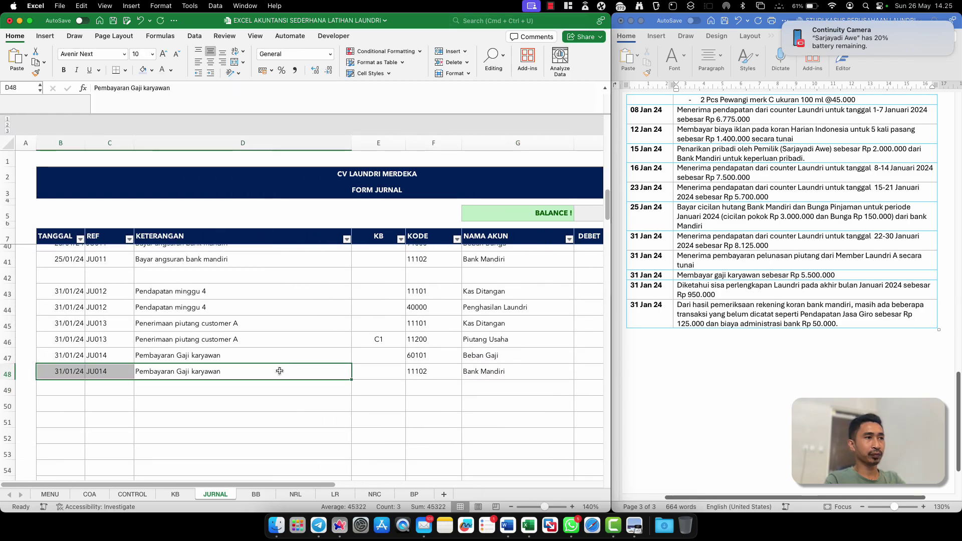
Start the remaining-supplies adjustment entry in row 49 with the date 31/01/24 and reference JP001
{"action": "left_click", "coordinate": [81, 393]}
{"action": "key", "text": "ctrl+d"}
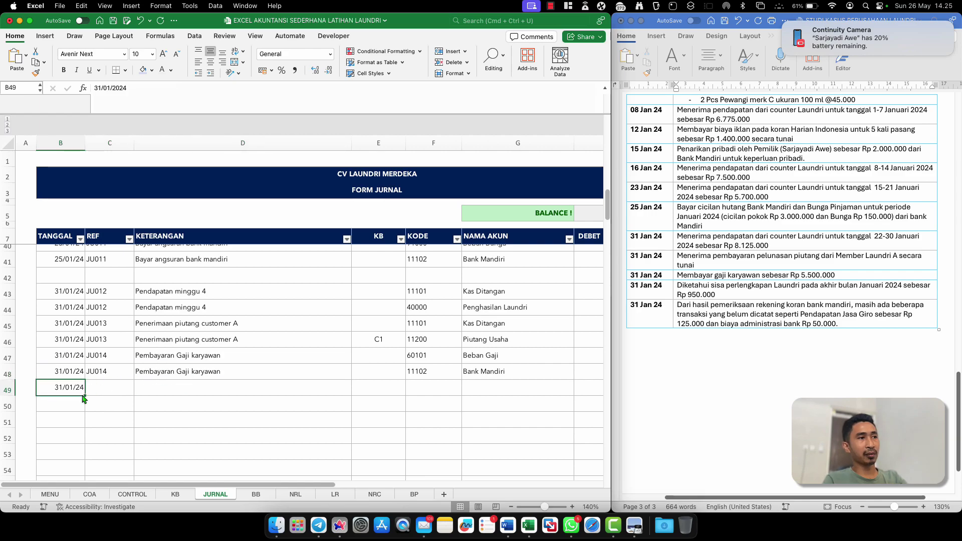
{"action": "left_click", "coordinate": [640, 289]}
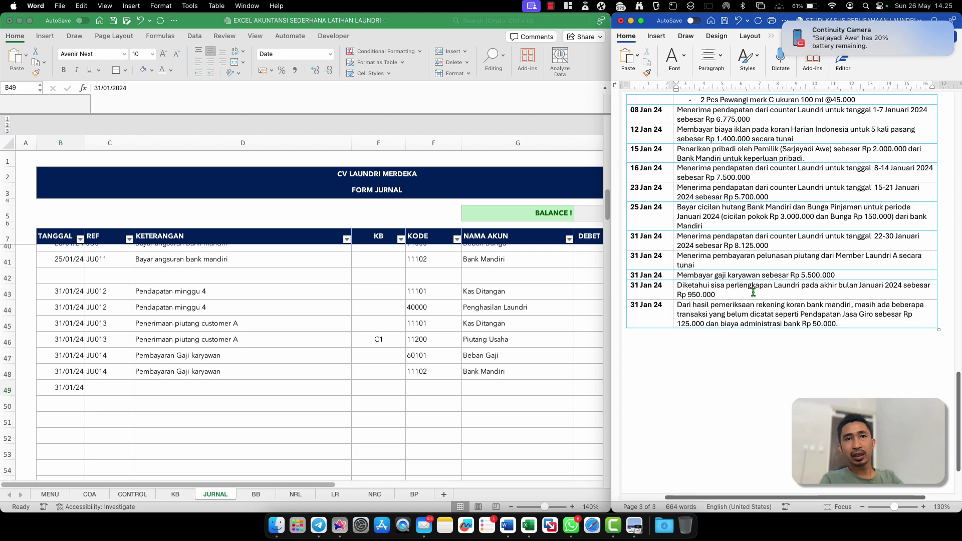
{"action": "left_click", "coordinate": [96, 388]}
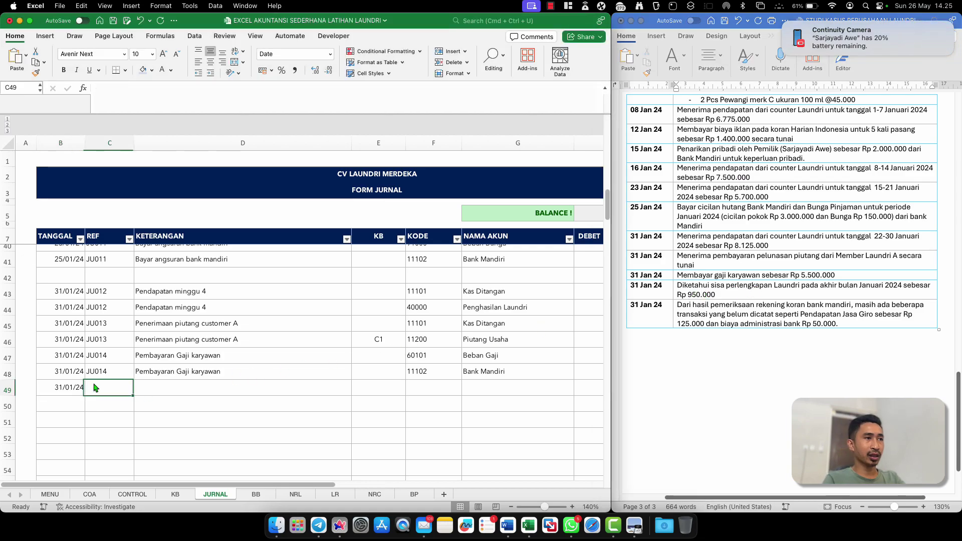
{"action": "type", "text": "J"}
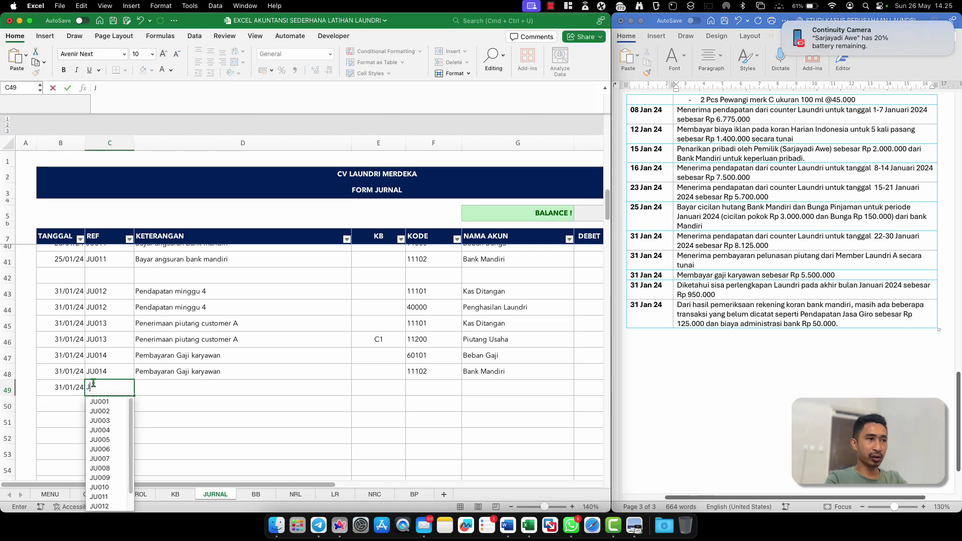
{"action": "type", "text": "UP"}
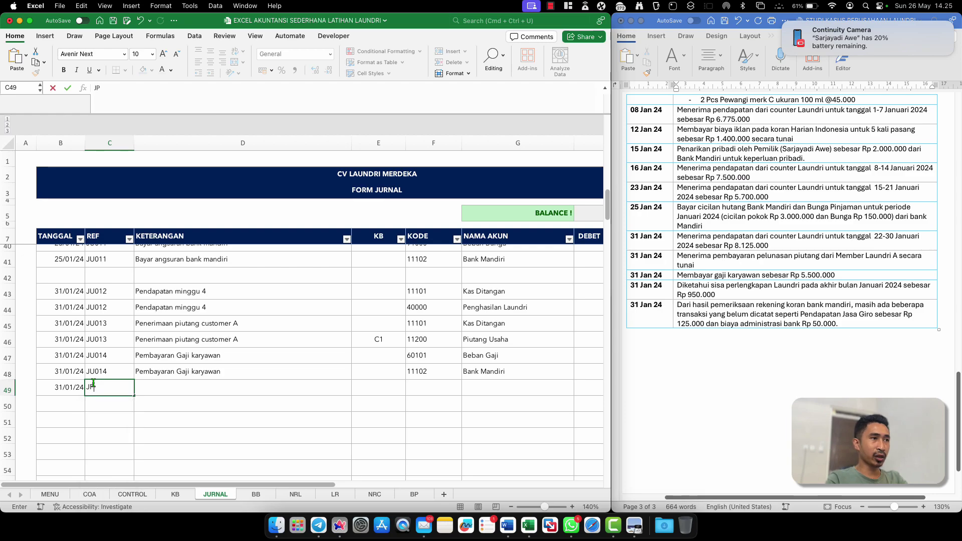
{"action": "type", "text": "001"}
{"action": "key", "text": "Return"}
Enter the description Penyesuaian Perlengkapan Laundri for the JP001 adjustment in D49
{"action": "left_click", "coordinate": [228, 391]}
{"action": "type", "text": "Penyesuaia"}
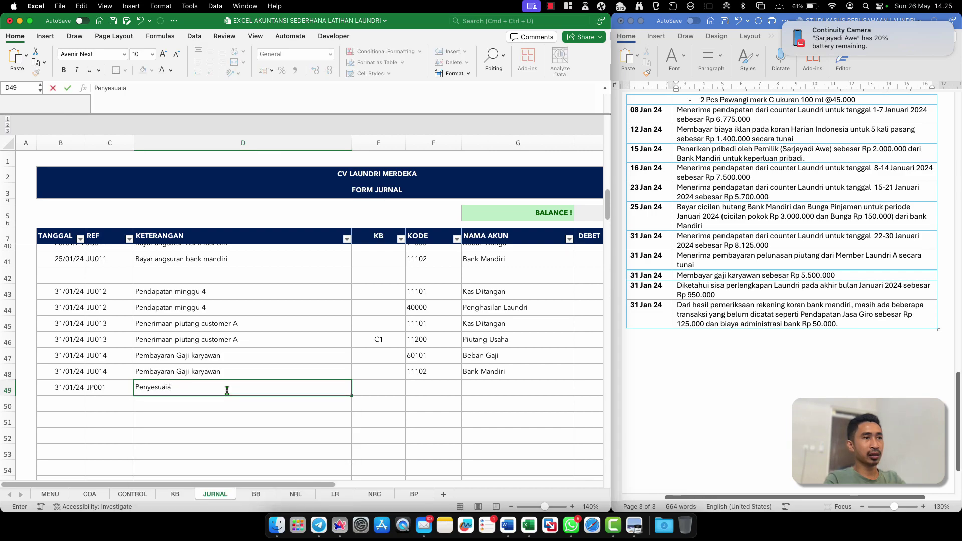
{"action": "type", "text": "n Perleng"}
{"action": "type", "text": "kapan Lai"}
{"action": "type", "text": "m"}
{"action": "key", "text": "BackSpace"}
{"action": "key", "text": "BackSpace"}
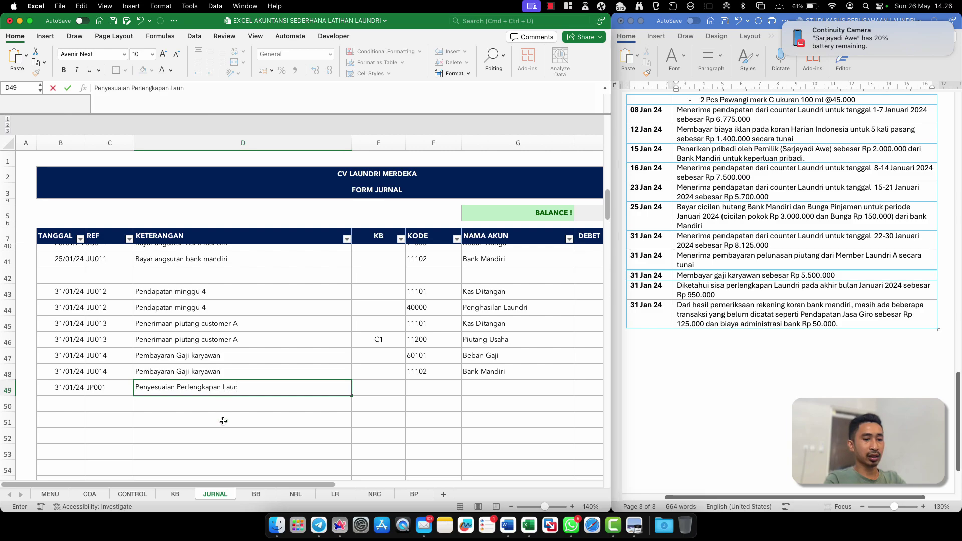
{"action": "key", "text": "Return"}
{"action": "double_click", "coordinate": [266, 390]}
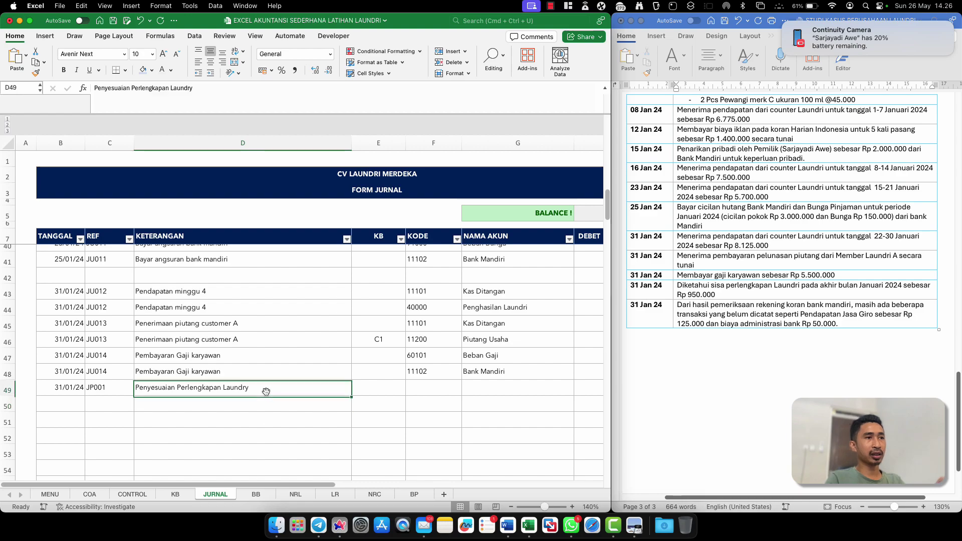
{"action": "key", "text": "BackSpace"}
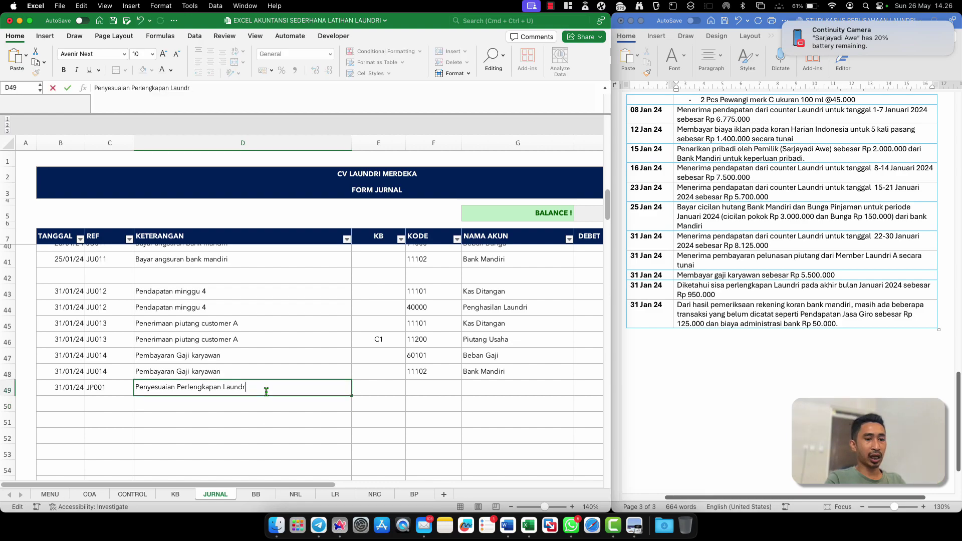
{"action": "key", "text": "Return"}
{"action": "left_click", "coordinate": [256, 436]}
Set the start date of the report period on the MENU sheet to 01/01/2024
{"action": "left_click", "coordinate": [51, 494]}
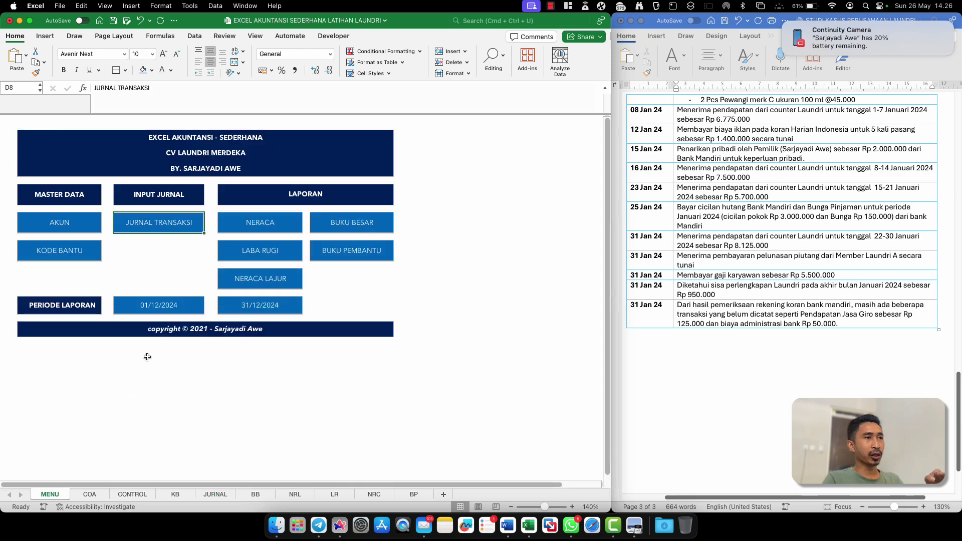
{"action": "double_click", "coordinate": [155, 304]}
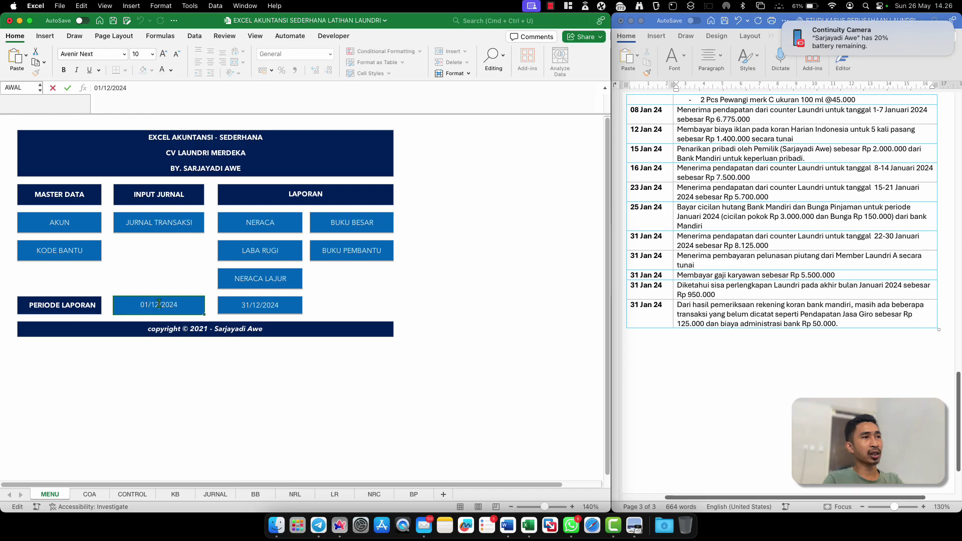
{"action": "key", "text": "BackSpace"}
{"action": "key", "text": "BackSpace"}
{"action": "type", "text": "01"}
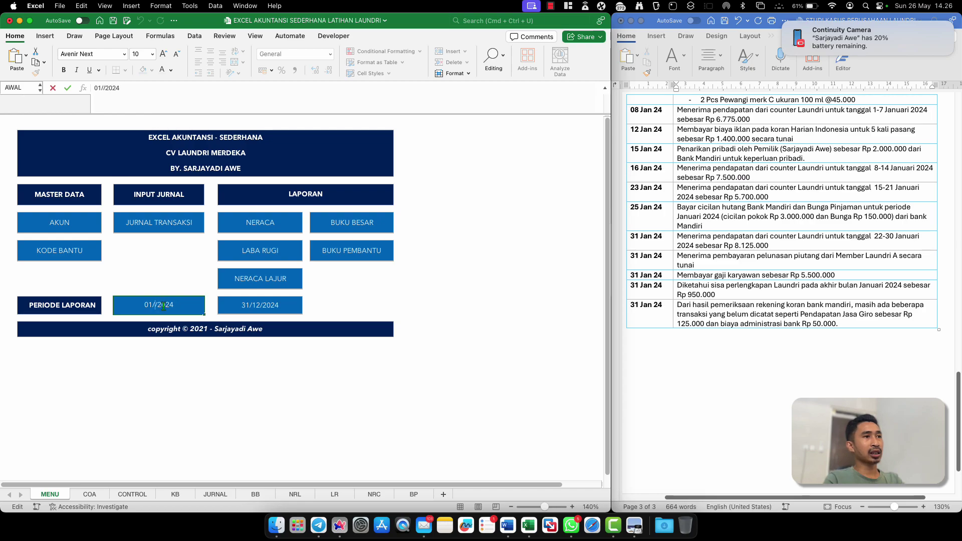
{"action": "key", "text": "Return"}
{"action": "left_click", "coordinate": [293, 311]}
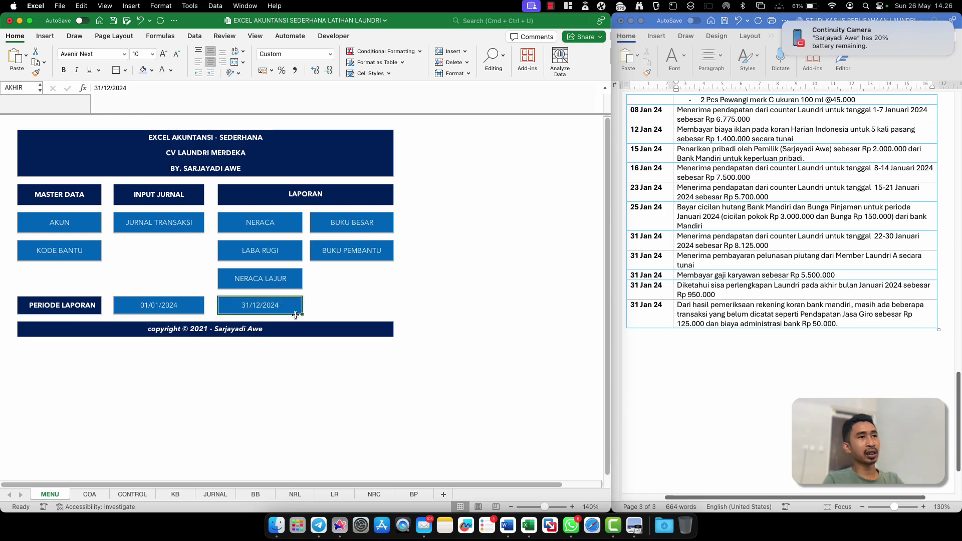
{"action": "left_click", "coordinate": [160, 380]}
{"action": "left_click", "coordinate": [175, 245]}
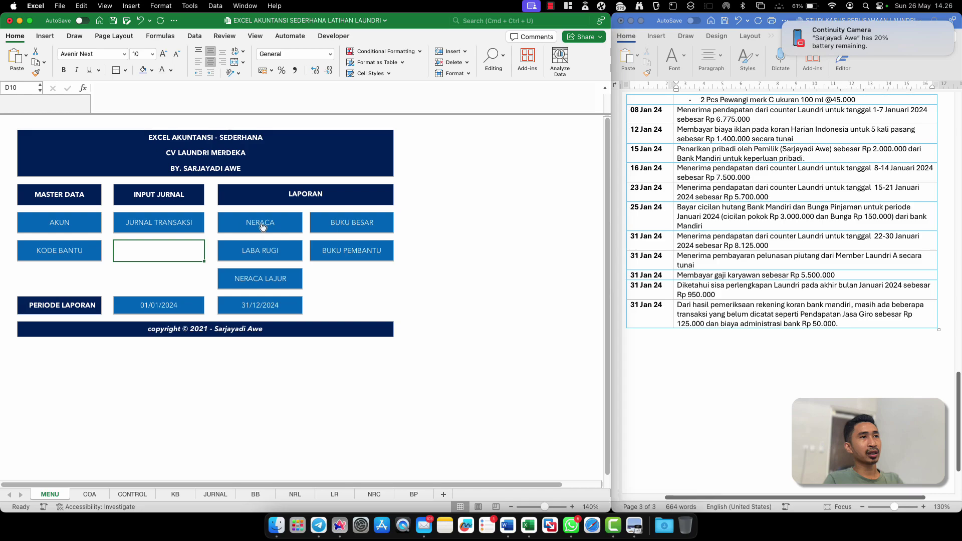
Look up the Perlengkapan Laundri movement and ending balance in the Neraca report
{"action": "left_click", "coordinate": [263, 227]}
{"action": "left_click", "coordinate": [191, 279]}
{"action": "scroll", "coordinate": [191, 280], "scroll_direction": "up", "scroll_amount": 3}
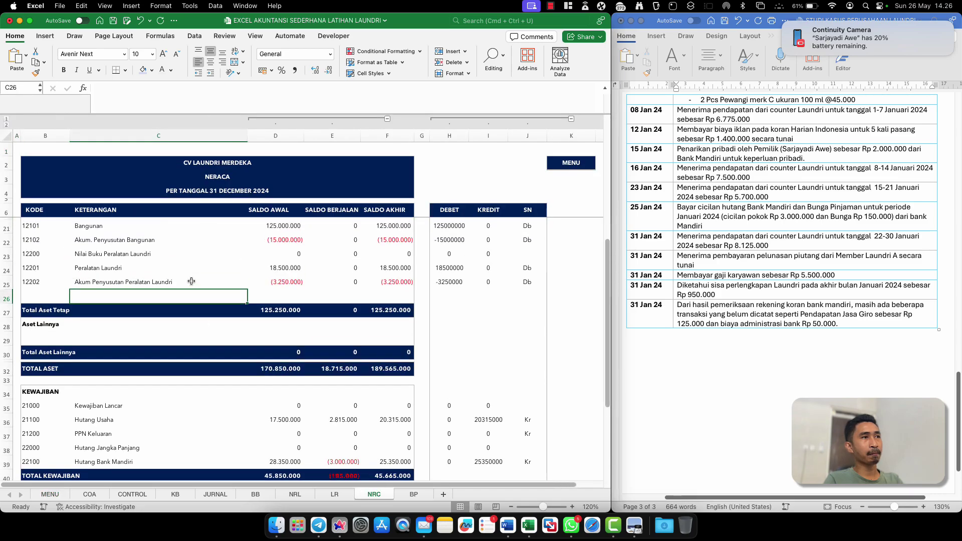
{"action": "scroll", "coordinate": [191, 281], "scroll_direction": "up", "scroll_amount": 4}
{"action": "left_click", "coordinate": [83, 266]}
{"action": "left_click", "coordinate": [95, 299]}
{"action": "left_click", "coordinate": [100, 308]}
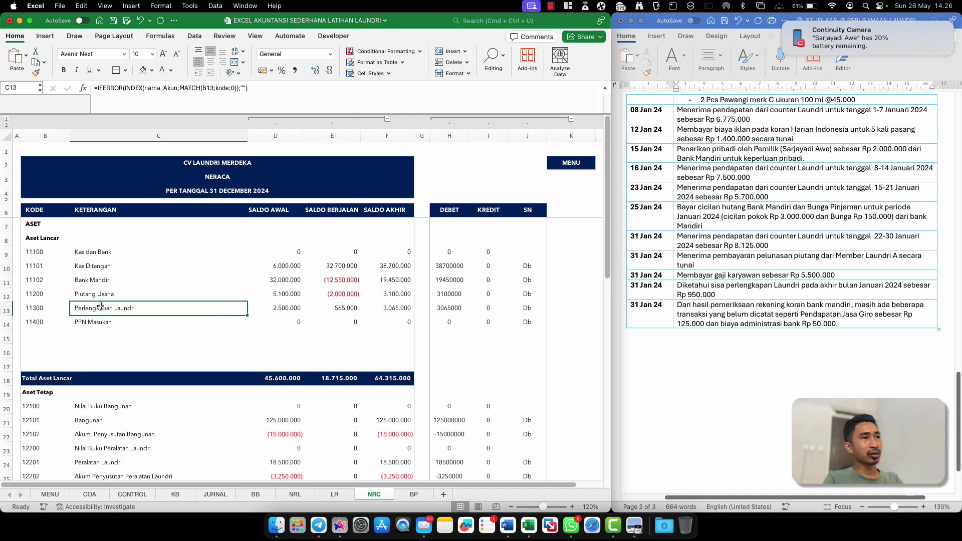
{"action": "left_click", "coordinate": [346, 308]}
{"action": "left_click", "coordinate": [403, 308]}
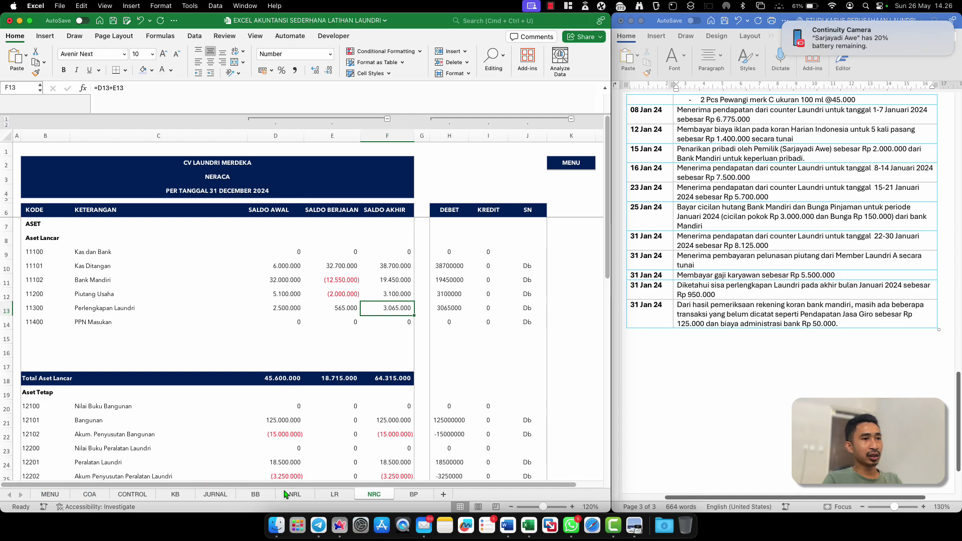
Link journal cell F49 to the Beban Perlengkapan Laundri account code 60103 in the COA sheet
{"action": "left_click", "coordinate": [215, 495]}
{"action": "left_click", "coordinate": [460, 393]}
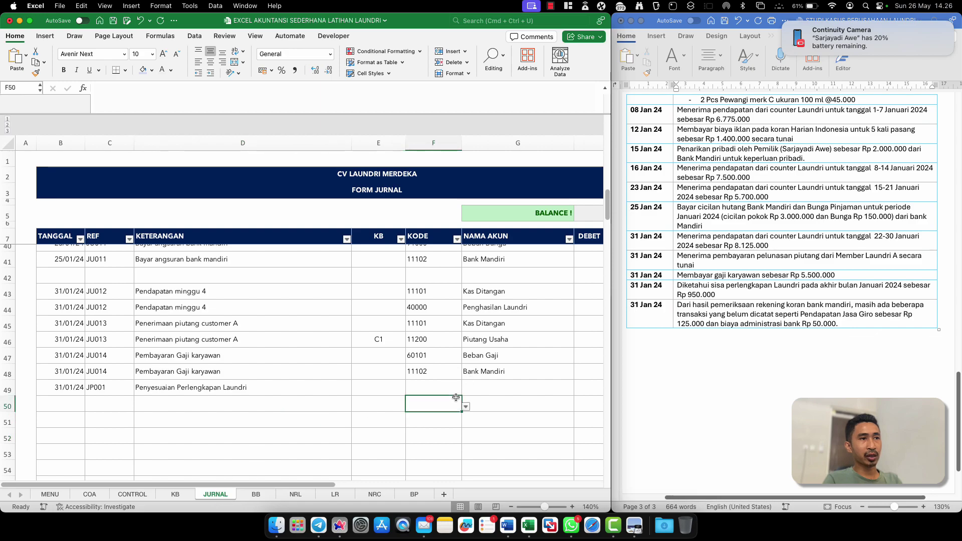
{"action": "scroll", "coordinate": [456, 389], "scroll_direction": "right", "scroll_amount": 4}
{"action": "scroll", "coordinate": [441, 386], "scroll_direction": "right", "scroll_amount": 1}
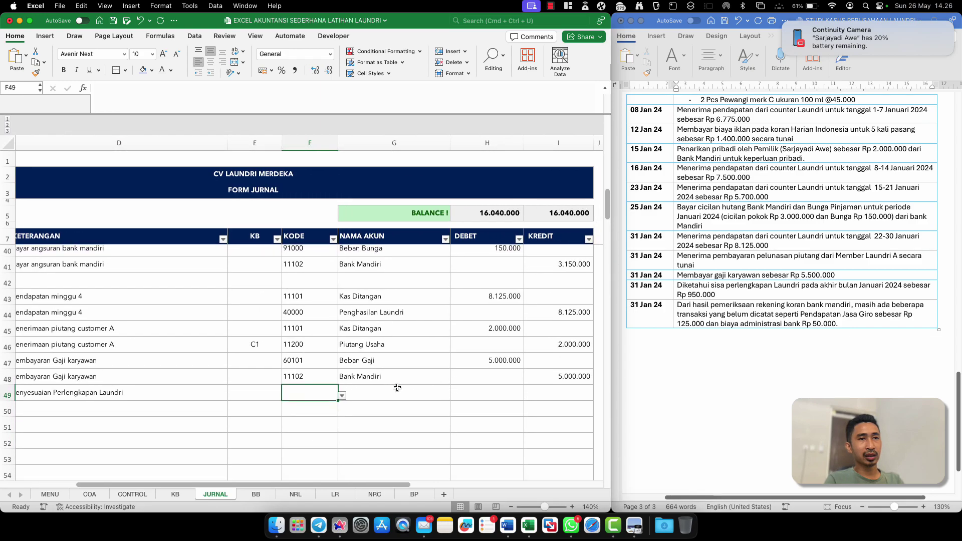
{"action": "type", "text": "="}
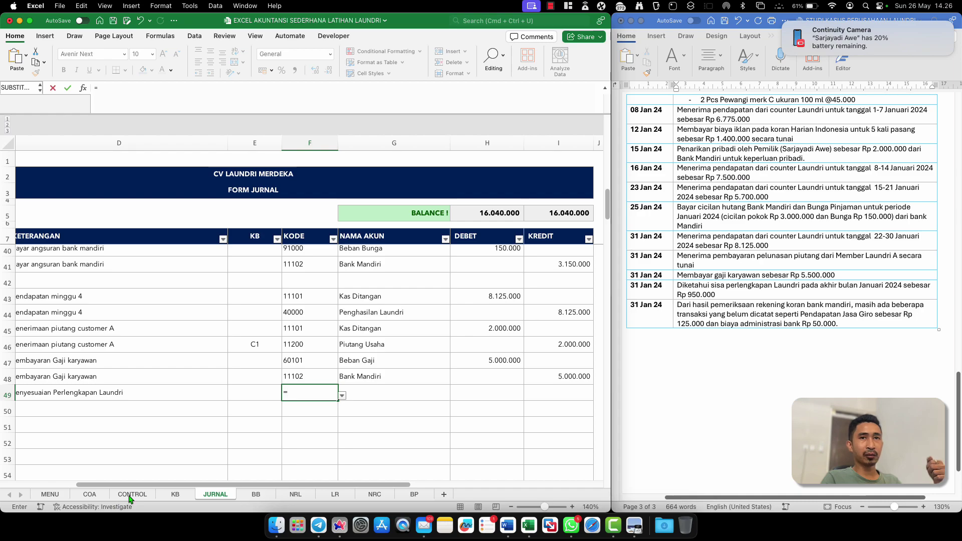
{"action": "left_click", "coordinate": [89, 495]}
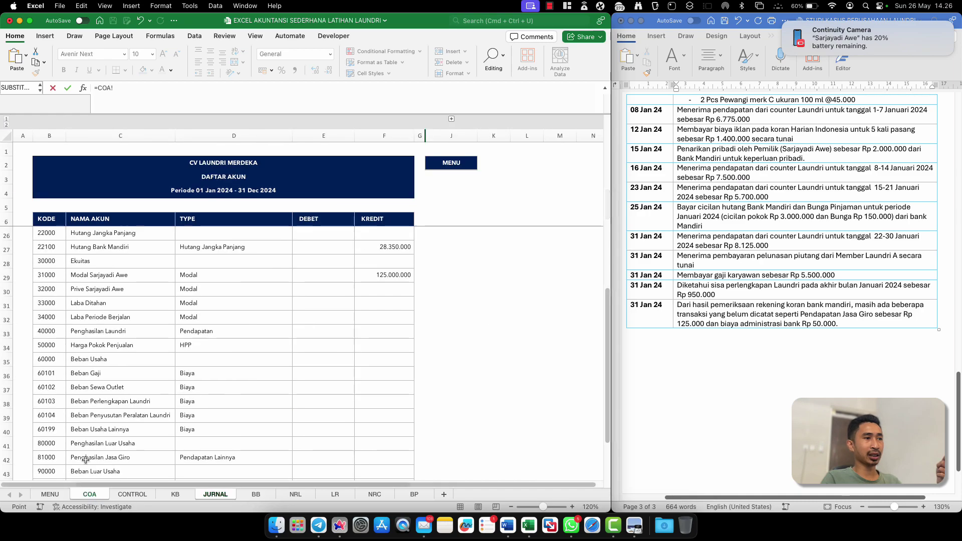
{"action": "scroll", "coordinate": [73, 367], "scroll_direction": "down", "scroll_amount": 3}
{"action": "left_click", "coordinate": [54, 369]}
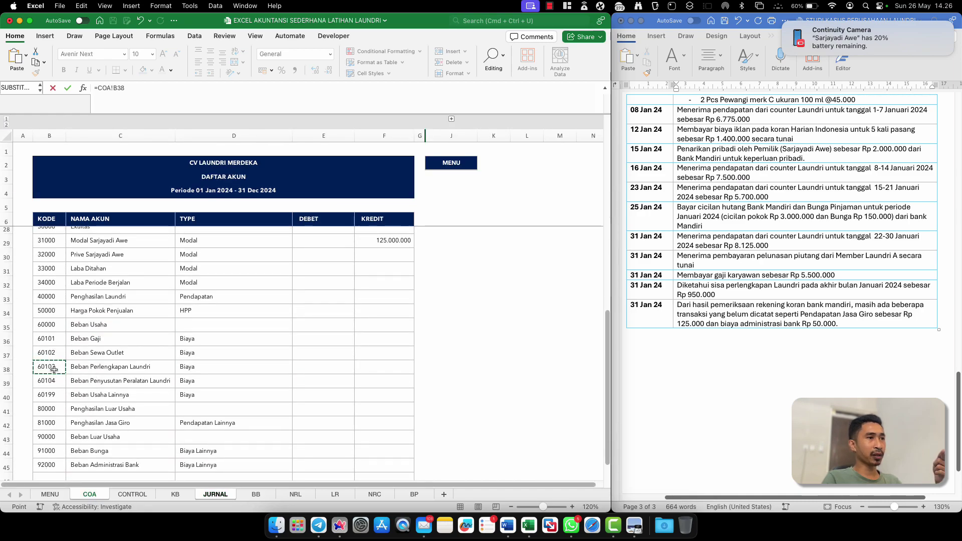
{"action": "key", "text": "Return"}
Link F50 to the Perlengkapan Laundri account code 11300 in the COA sheet as the adjustment's credit account
{"action": "type", "text": "="}
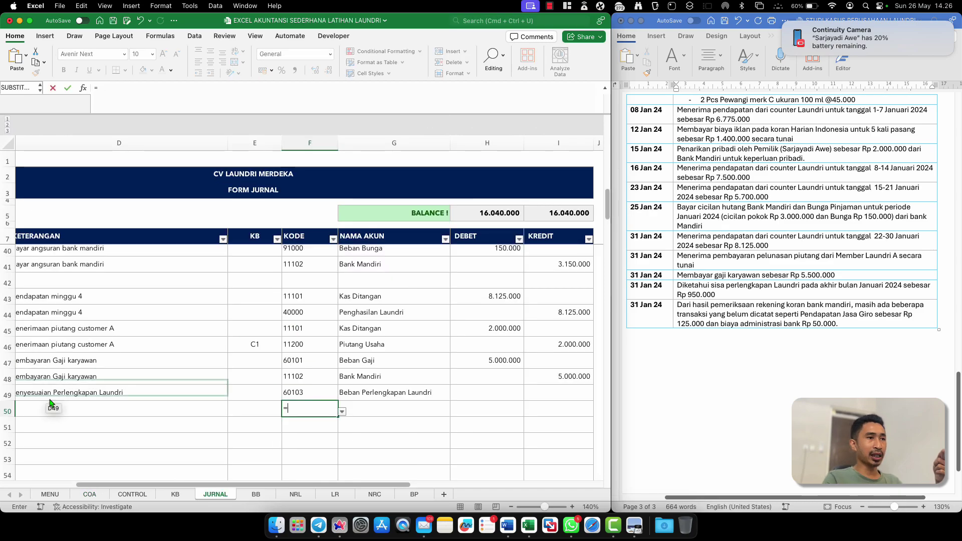
{"action": "left_click", "coordinate": [89, 495]}
{"action": "scroll", "coordinate": [104, 371], "scroll_direction": "up", "scroll_amount": 10}
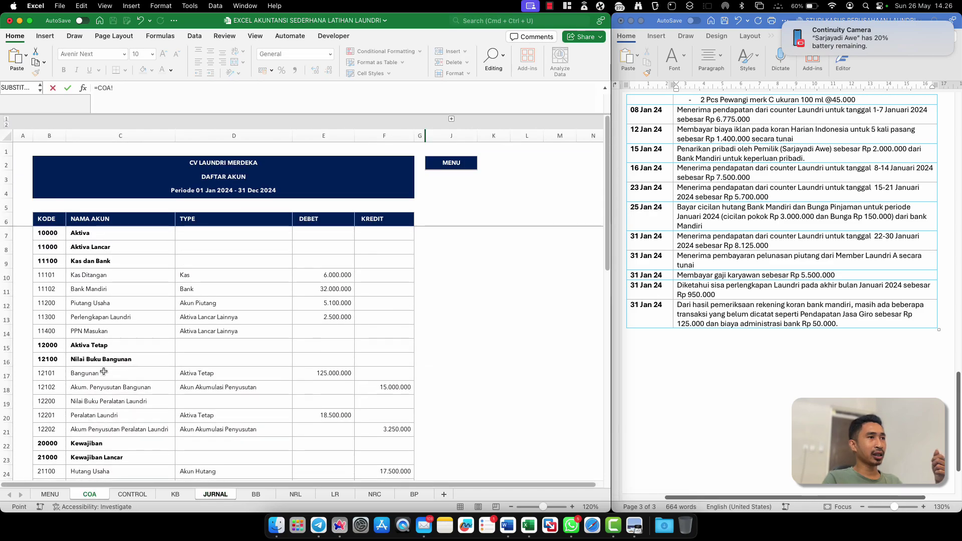
{"action": "left_click", "coordinate": [54, 319]}
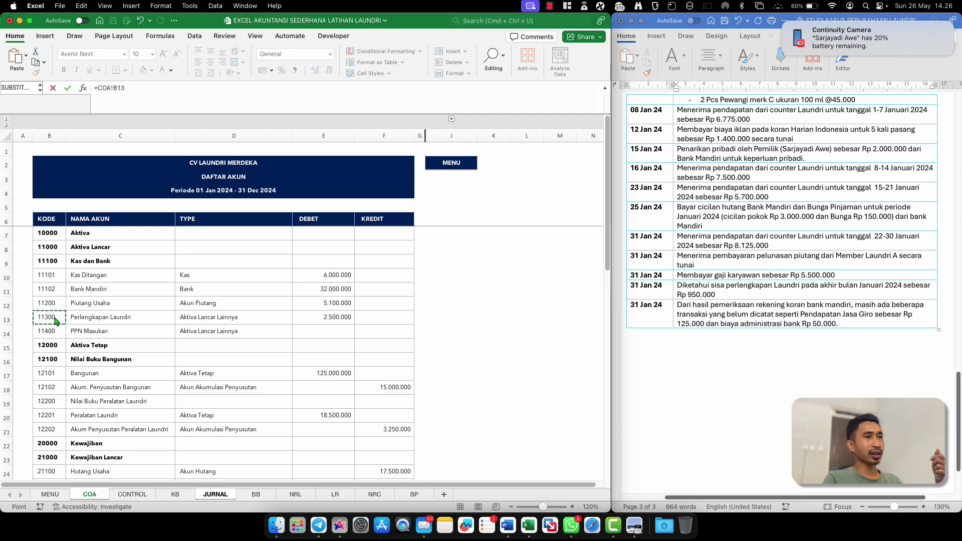
{"action": "key", "text": "Return"}
{"action": "left_click", "coordinate": [446, 396]}
{"action": "left_click", "coordinate": [493, 396]}
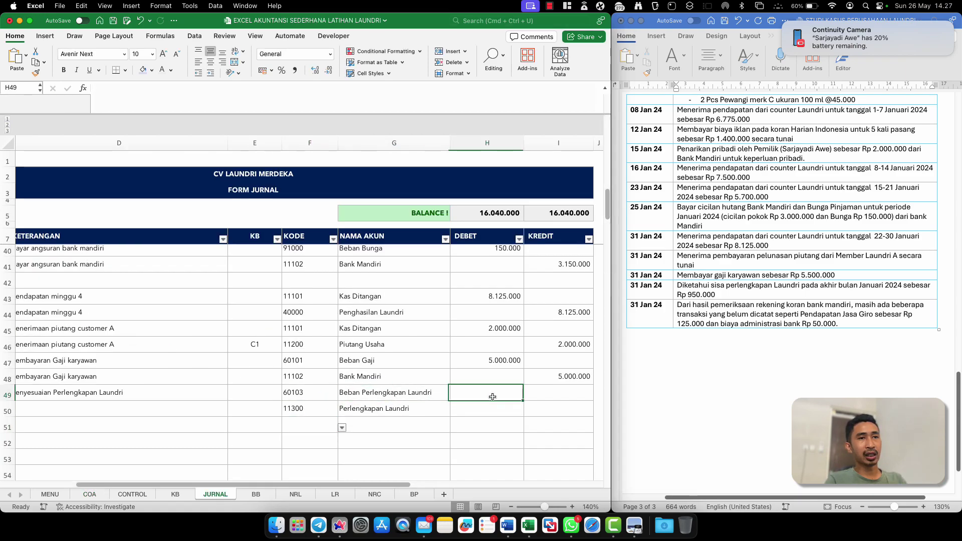
{"action": "left_click", "coordinate": [374, 495]}
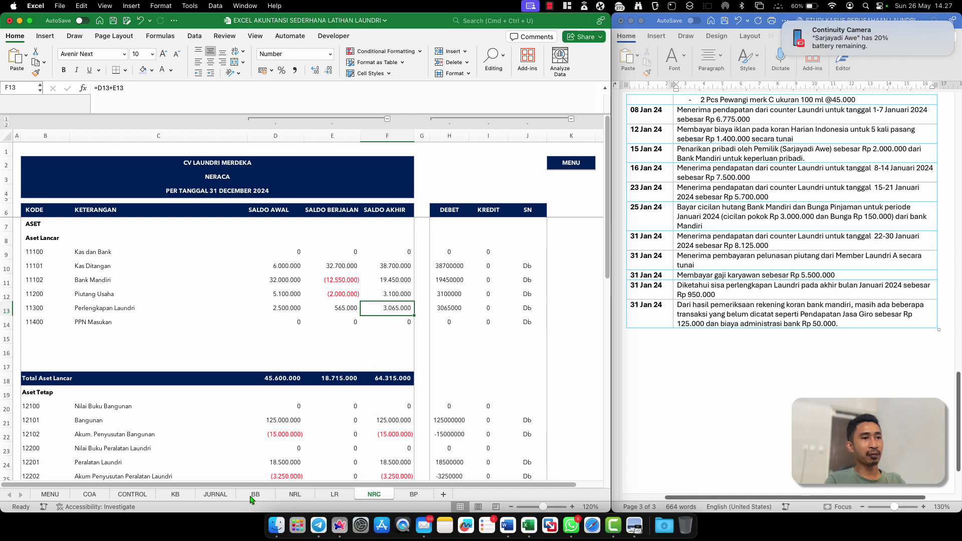
{"action": "left_click", "coordinate": [210, 495]}
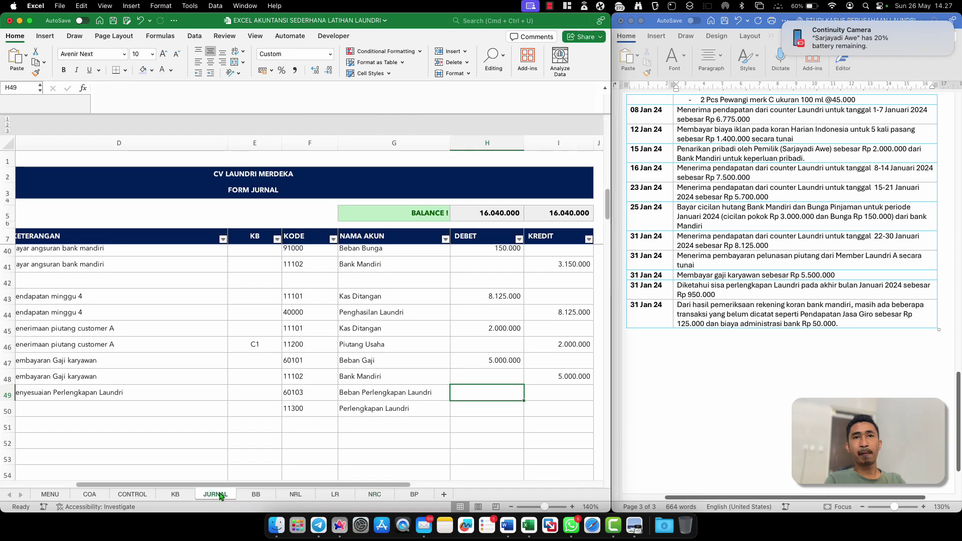
{"action": "type", "text": "="}
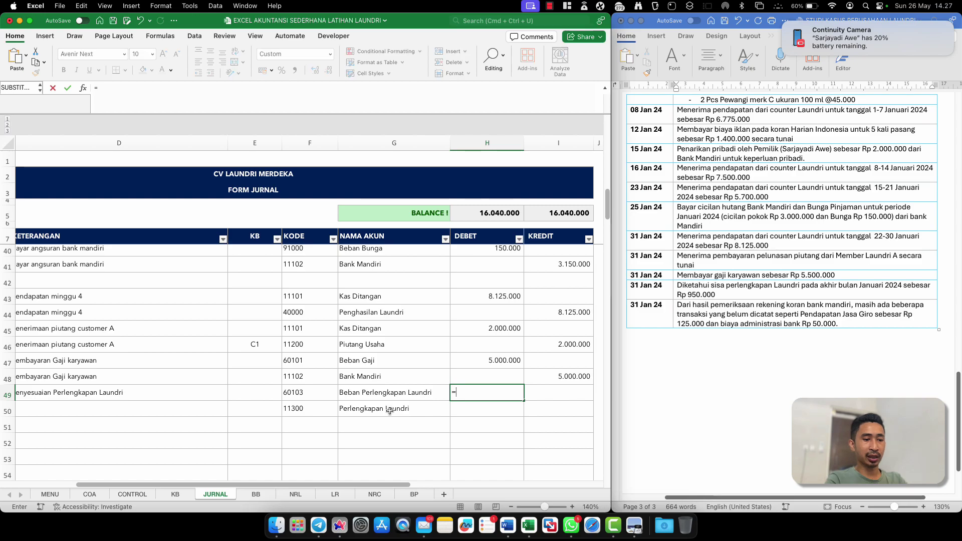
{"action": "type", "text": "3065000-9"}
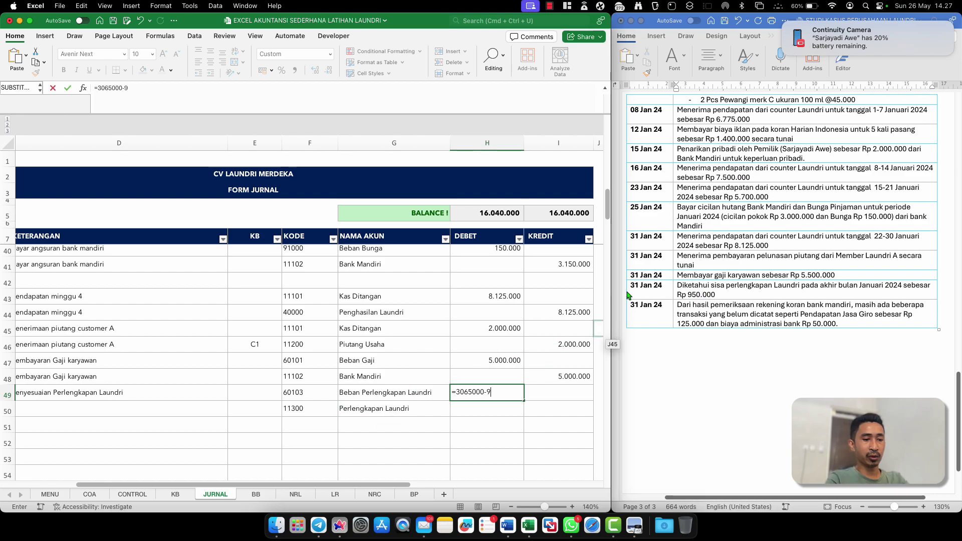
{"action": "key", "text": "Return"}
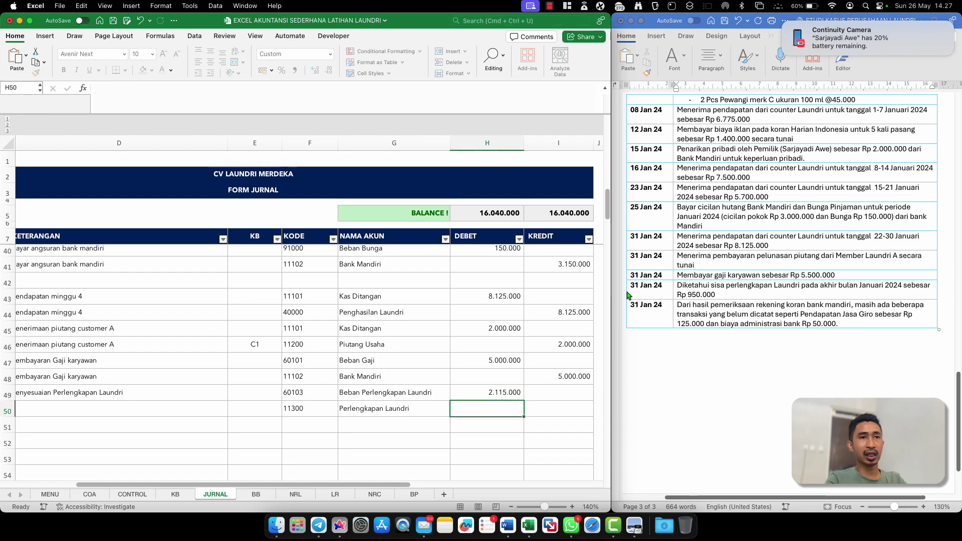
Make the Perlengkapan Laundri credit in I50 reference the debit amount in H49
{"action": "key", "text": "Right"}
{"action": "type", "text": "="}
{"action": "key", "text": "Up"}
{"action": "key", "text": "Left"}
{"action": "key", "text": "Return"}
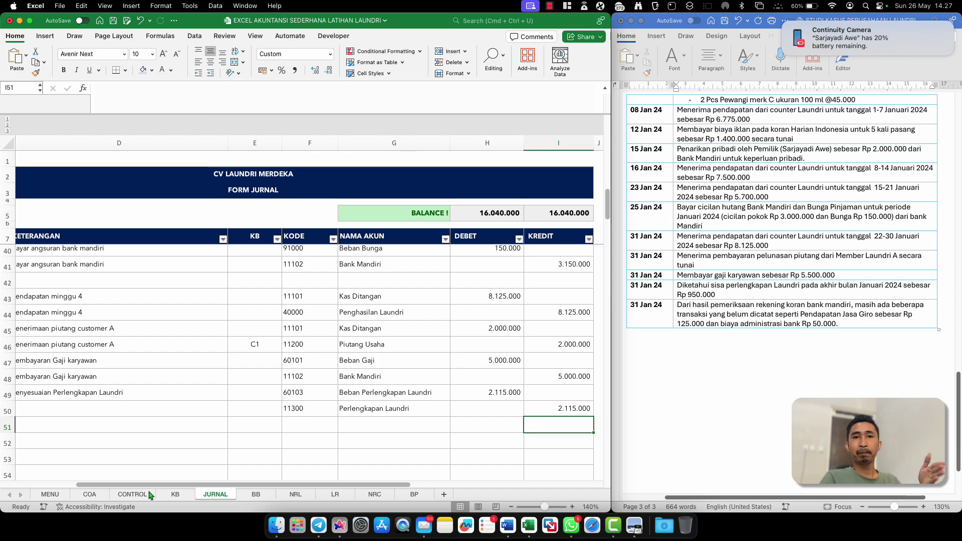
Check the Perlengkapan Laundri balance in the Neraca report against the new adjustment entry
{"action": "left_click", "coordinate": [375, 496]}
{"action": "left_click", "coordinate": [377, 337]}
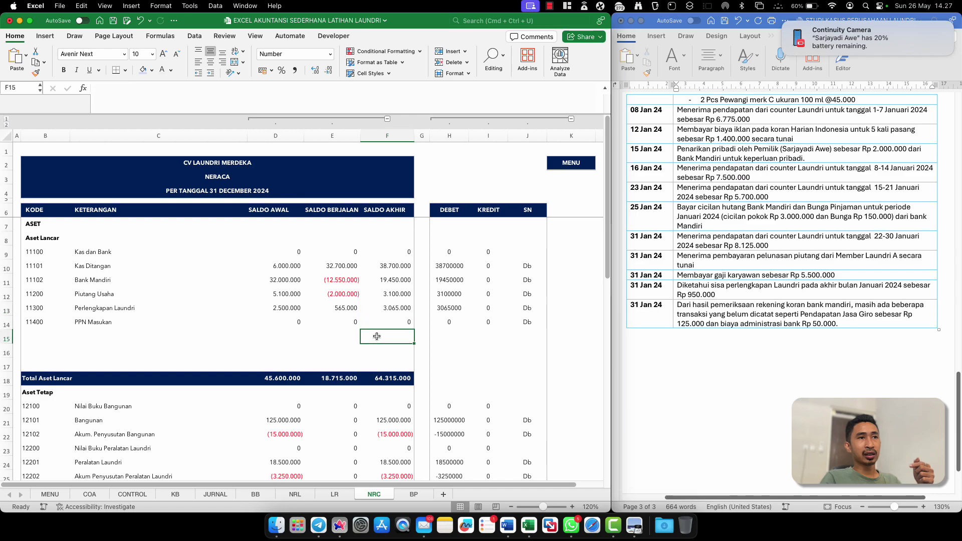
{"action": "left_click", "coordinate": [333, 308]}
{"action": "left_click", "coordinate": [380, 314]}
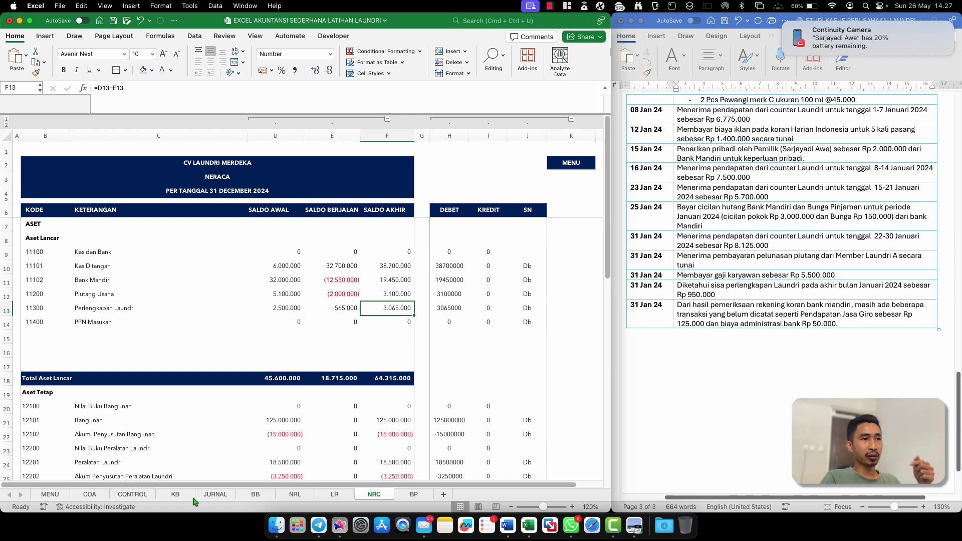
Copy the JP001 date, reference and description from row 49 into B50:D50, and recheck the Perlengkapan Laundri balance in the Neraca report
{"action": "left_click", "coordinate": [217, 496]}
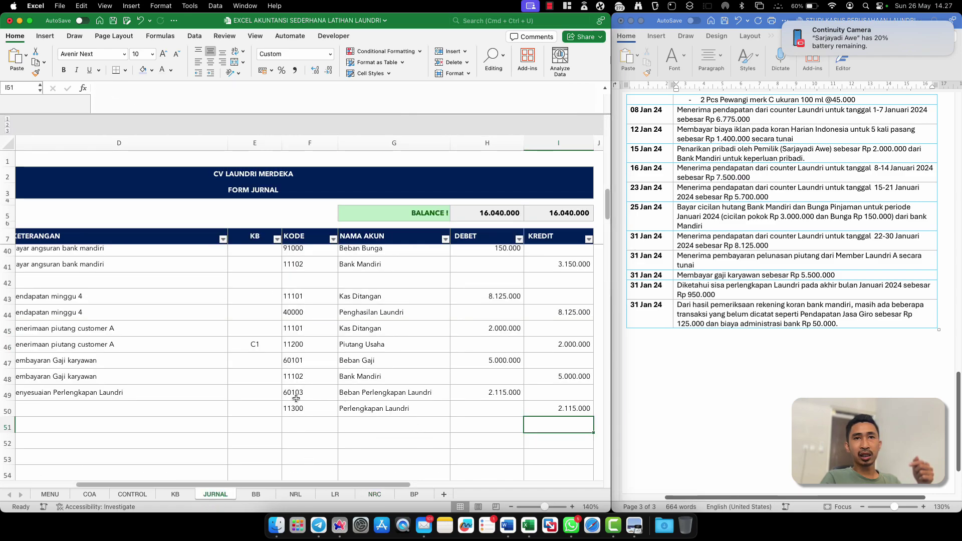
{"action": "scroll", "coordinate": [296, 399], "scroll_direction": "left", "scroll_amount": 8}
{"action": "left_click", "coordinate": [75, 382]}
{"action": "key", "text": "shift+Right"}
{"action": "key", "text": "shift+Right"}
{"action": "key", "text": "cmd+c"}
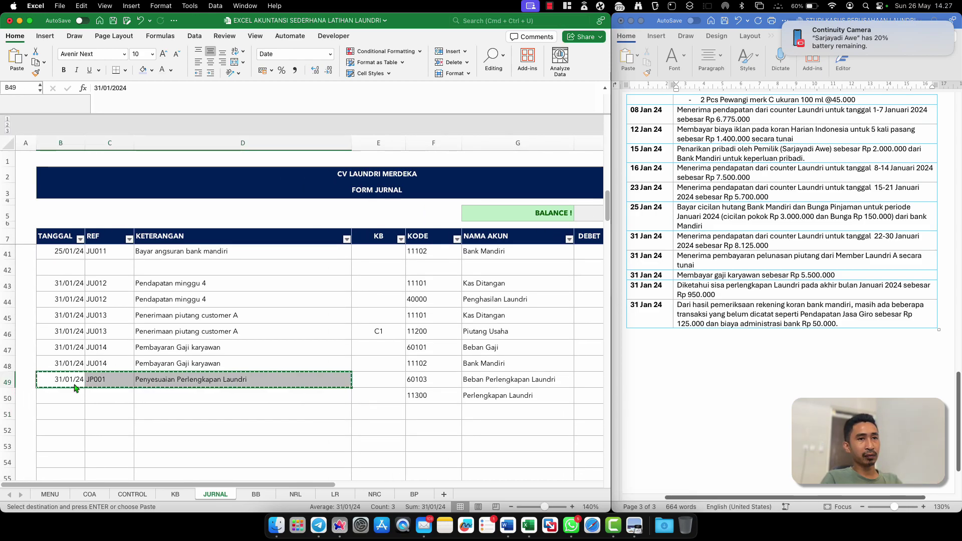
{"action": "key", "text": "Down"}
{"action": "key", "text": "super+v"}
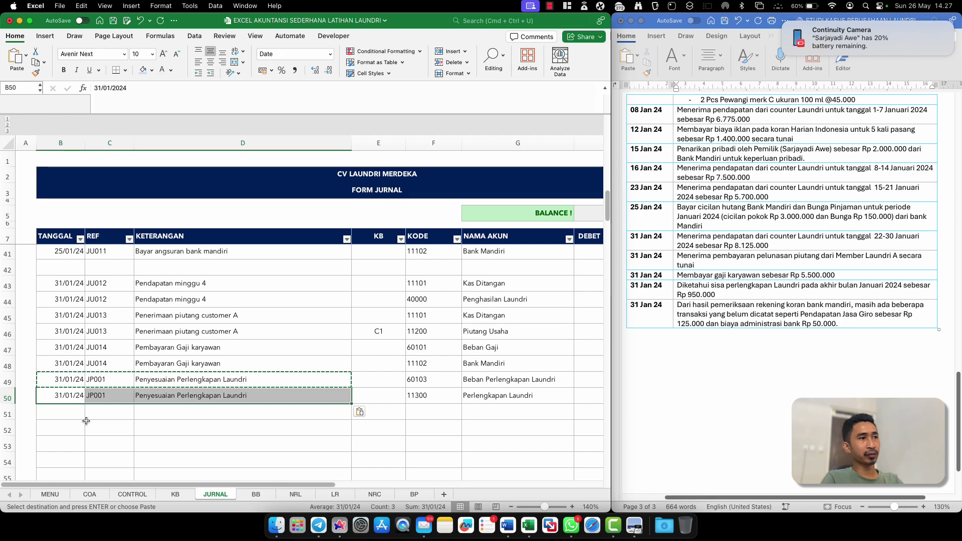
{"action": "key", "text": "Tab"}
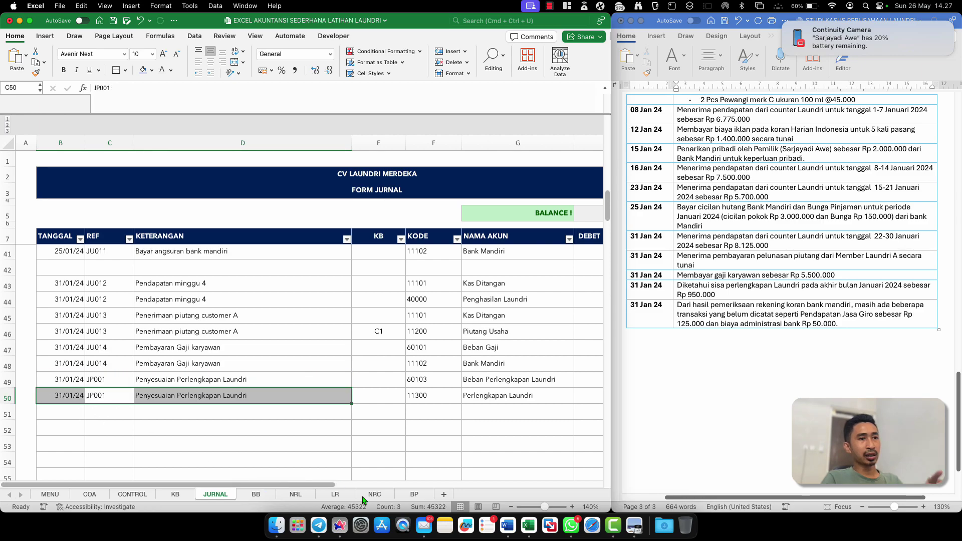
{"action": "left_click", "coordinate": [375, 495]}
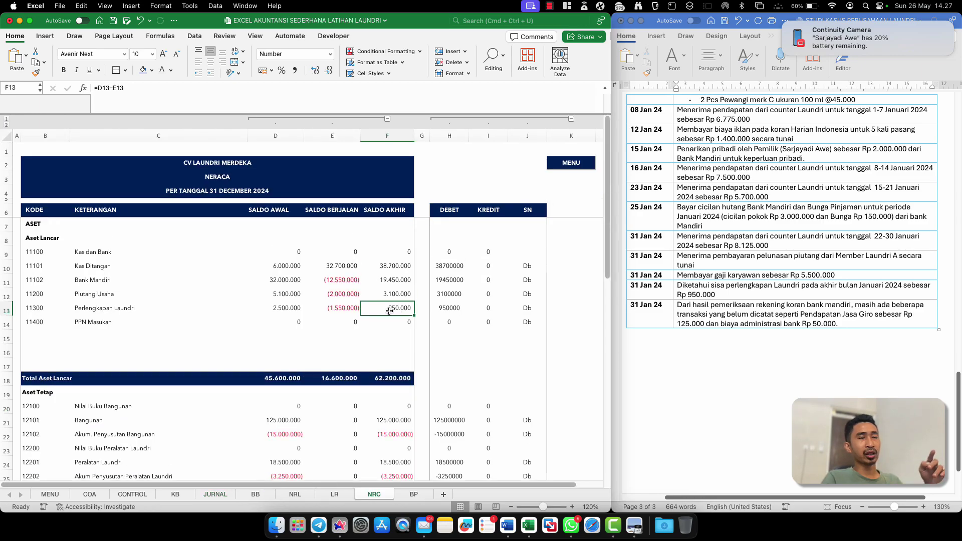
{"action": "left_click", "coordinate": [182, 406]}
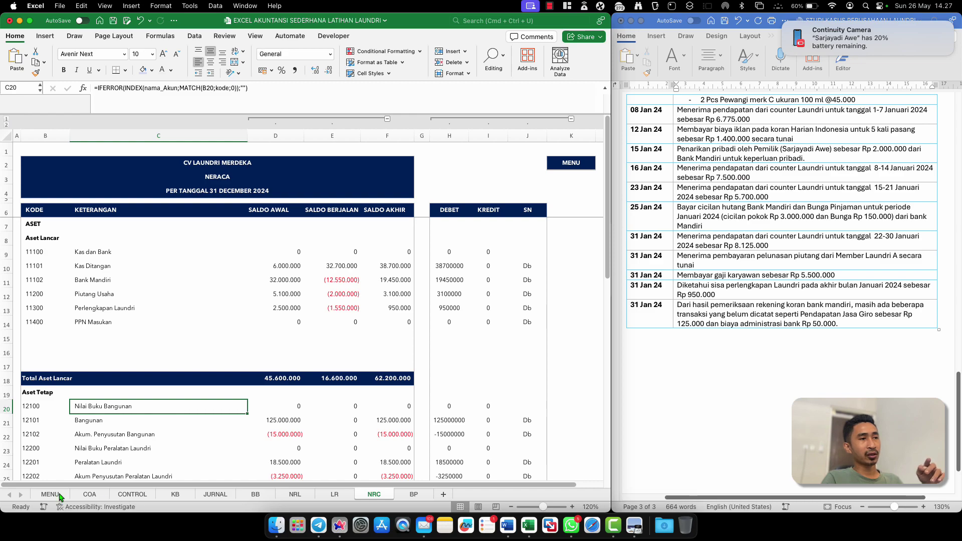
Start the next adjustment in journal row 51 with the date 31/01/24 and the reference JP002
{"action": "left_click", "coordinate": [208, 496]}
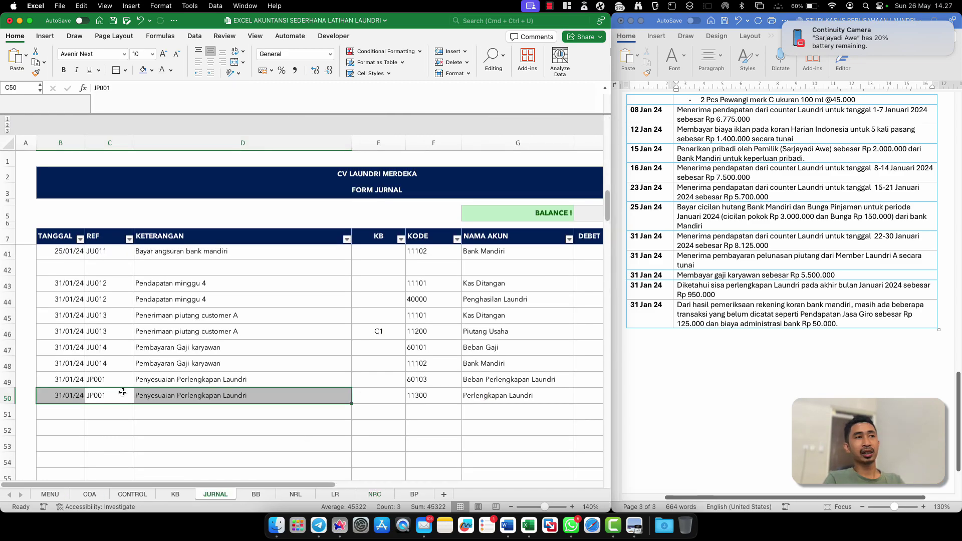
{"action": "left_click", "coordinate": [49, 417]}
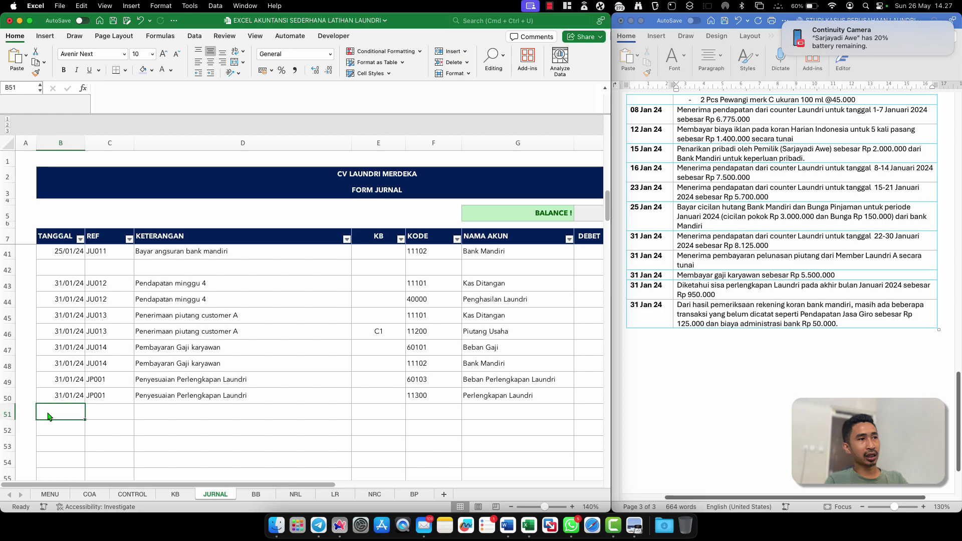
{"action": "type", "text": "31/01/24"}
{"action": "key", "text": "Tab"}
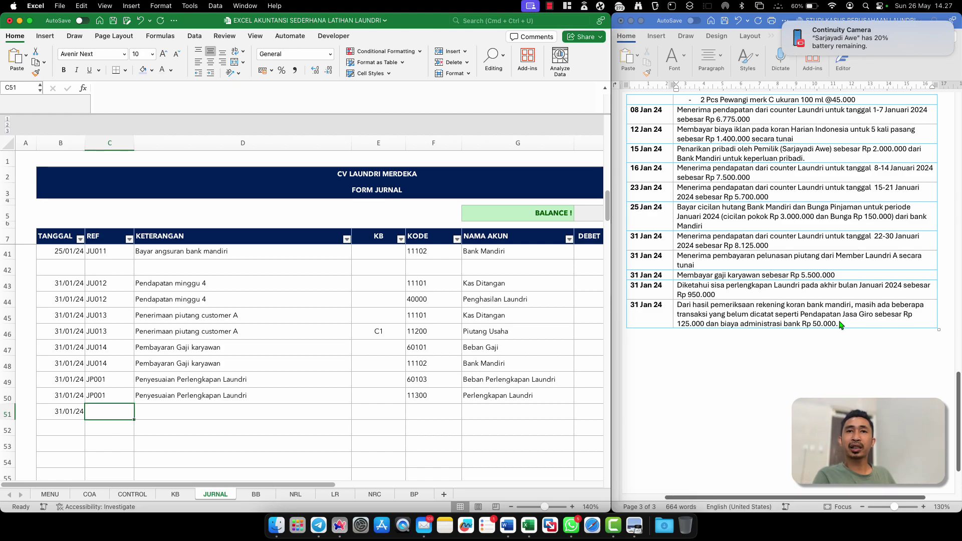
{"action": "type", "text": "JP02"}
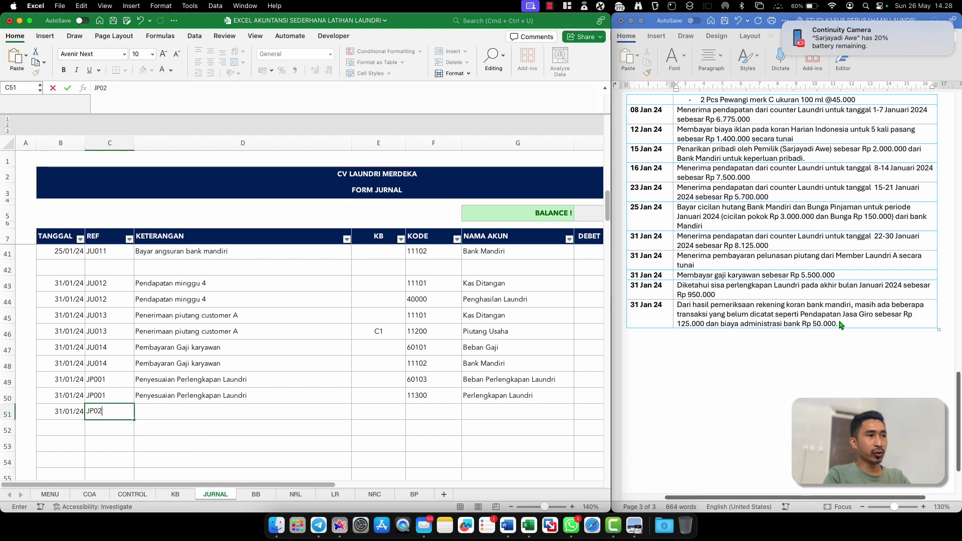
{"action": "key", "text": "Return"}
{"action": "key", "text": "Up"}
{"action": "key", "text": "Right"}
{"action": "key", "text": "Left"}
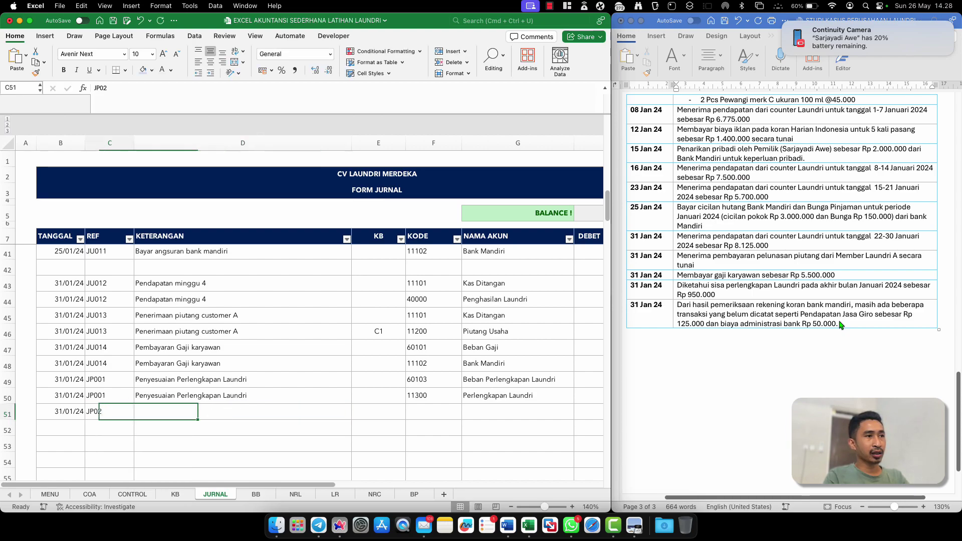
{"action": "key", "text": "F2"}
{"action": "key", "text": "BackSpace"}
{"action": "type", "text": "02"}
{"action": "key", "text": "Return"}
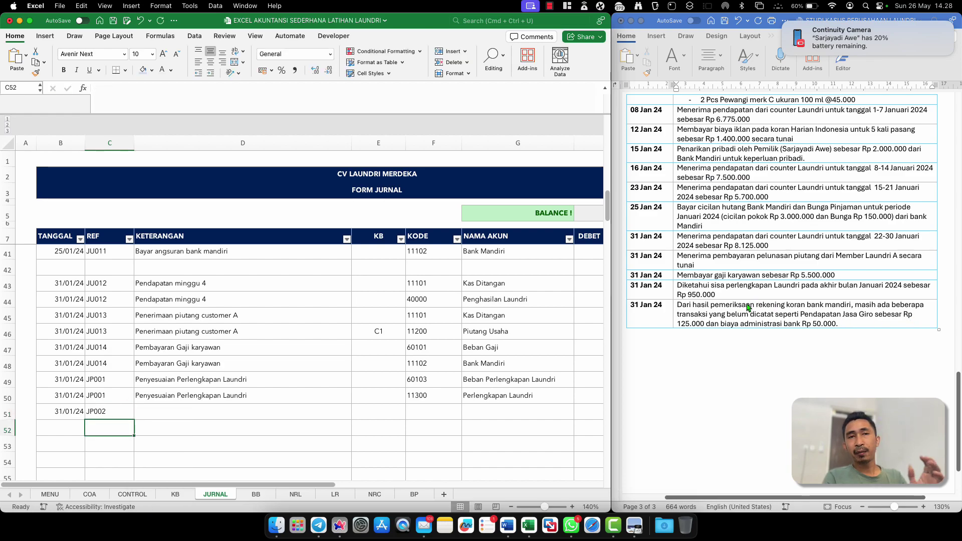
Enter the description Pendapatan Jasa Giro for the JP002 entry in D51
{"action": "left_click", "coordinate": [186, 417]}
{"action": "type", "text": "Pendapata"}
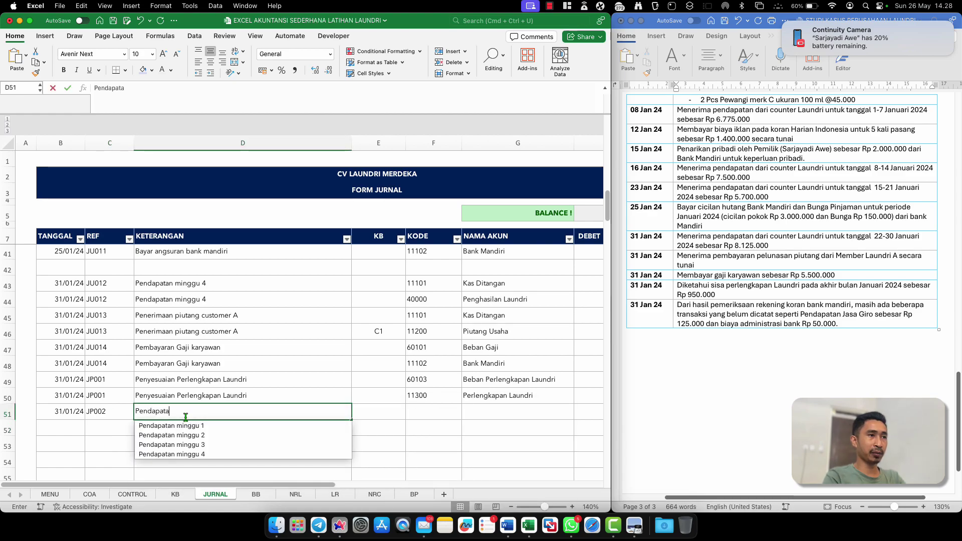
{"action": "type", "text": "n Jasa Giro"}
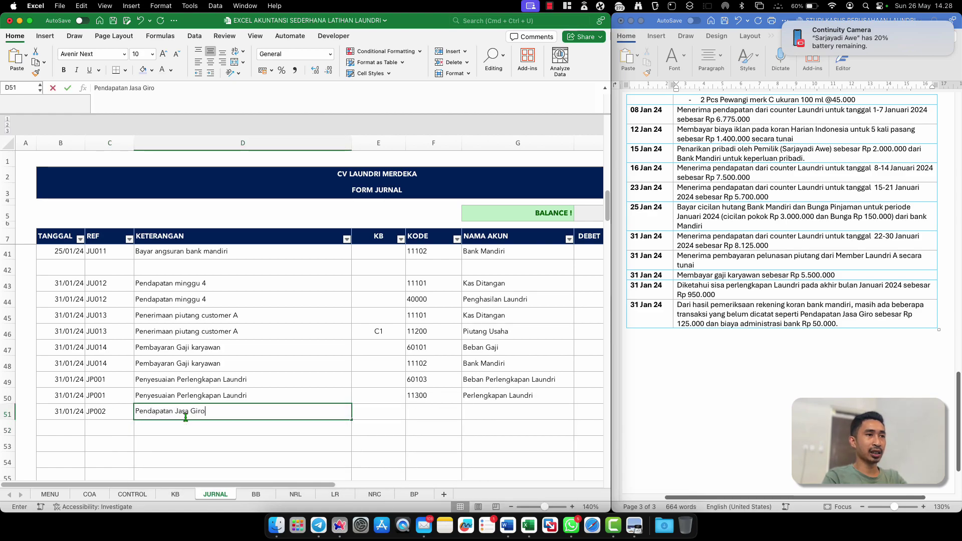
{"action": "key", "text": "Return"}
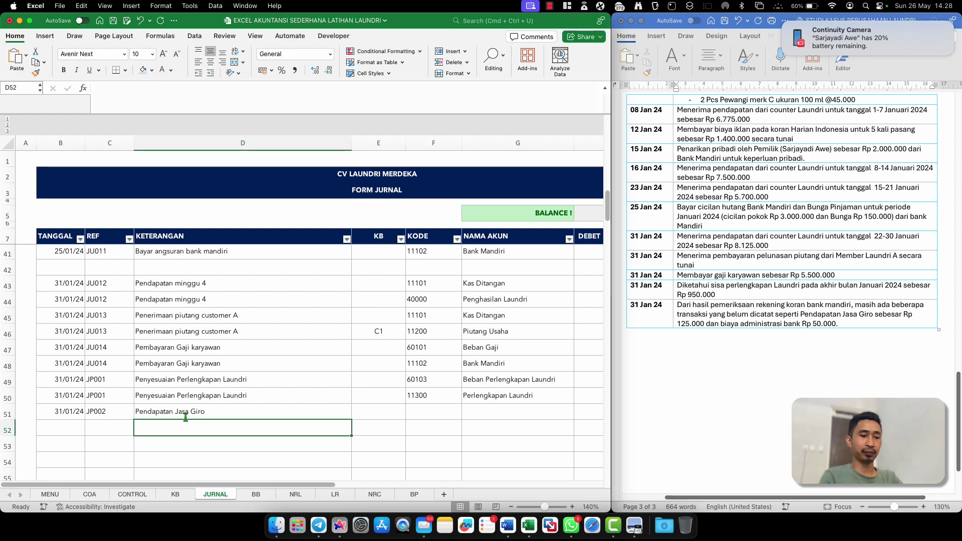
{"action": "type", "text": "Biaya Administrasi"}
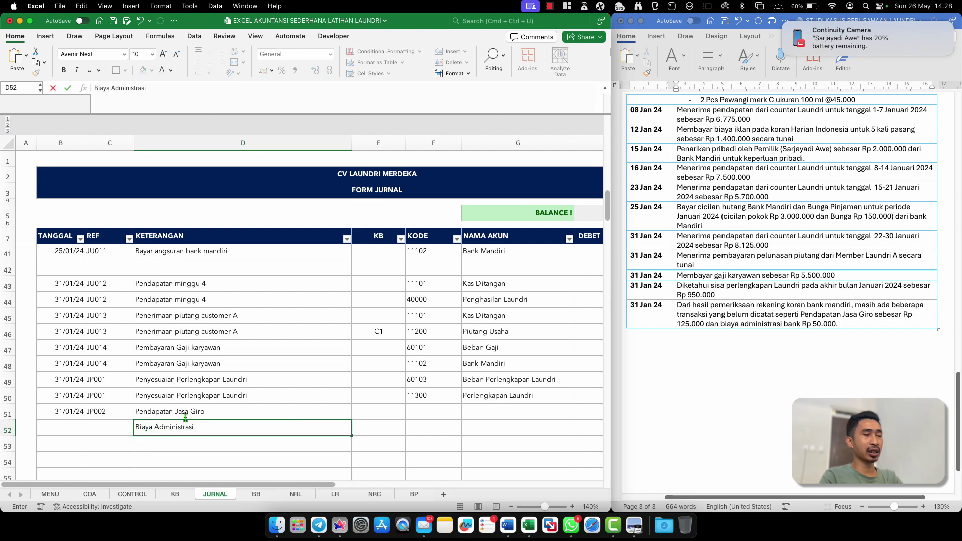
{"action": "key", "text": "super+a"}
{"action": "key", "text": "BackSpace"}
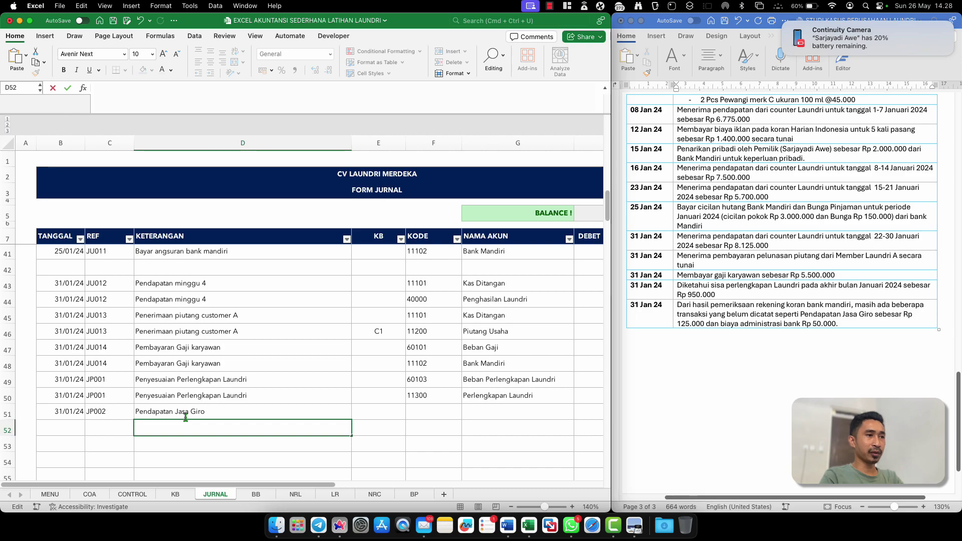
{"action": "left_click", "coordinate": [186, 417]}
Reference the Penghasilan Jasa Giro account code from the COA sheet in F51
{"action": "left_click", "coordinate": [426, 411]}
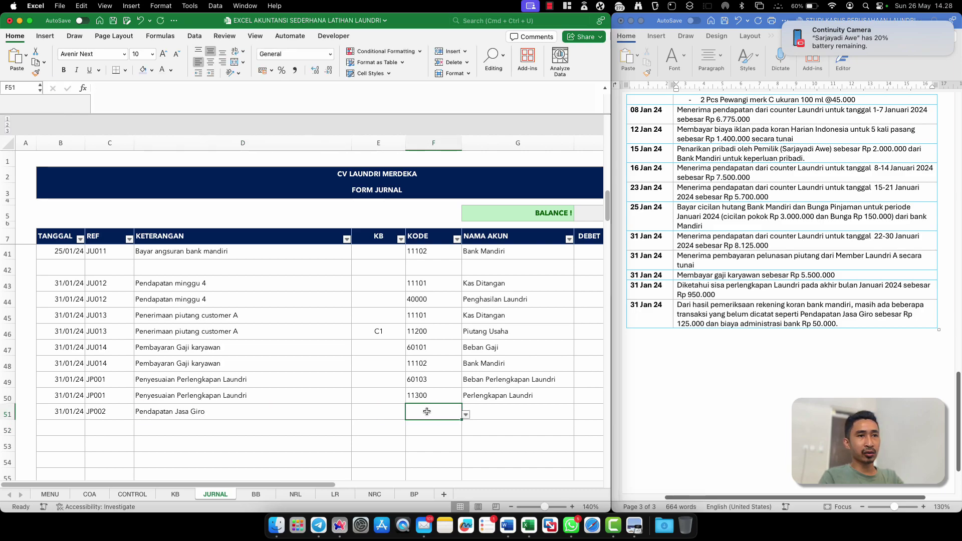
{"action": "type", "text": "="}
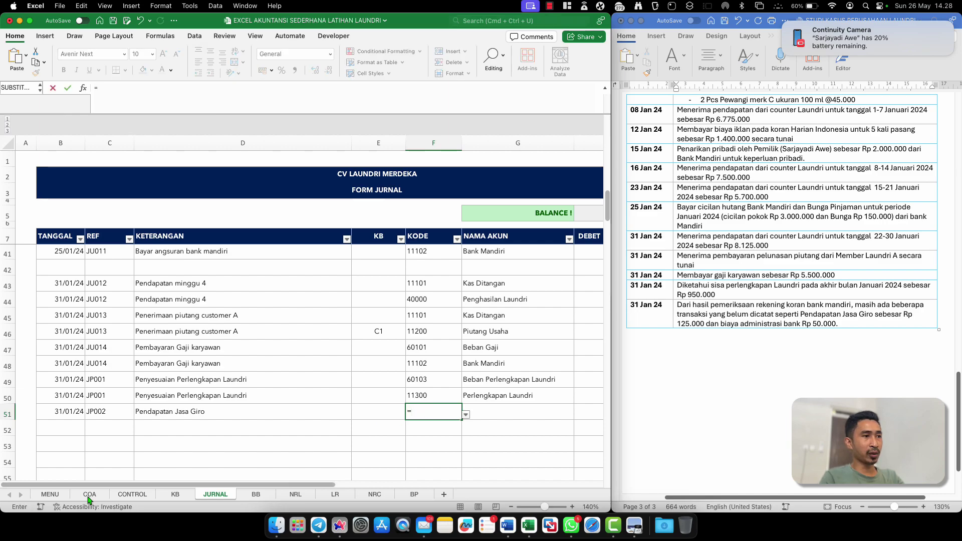
{"action": "left_click", "coordinate": [89, 494]}
{"action": "scroll", "coordinate": [130, 456], "scroll_direction": "down", "scroll_amount": 10}
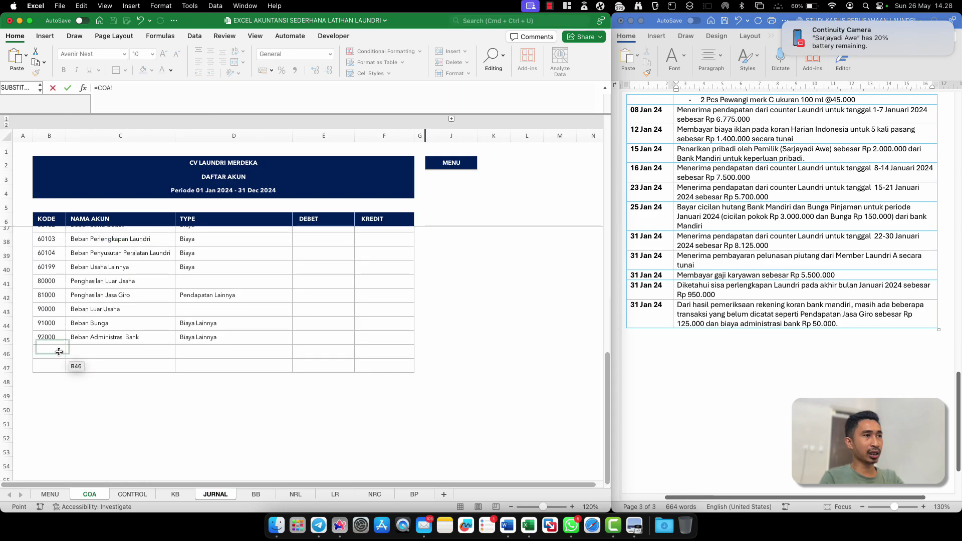
{"action": "left_click", "coordinate": [47, 292]}
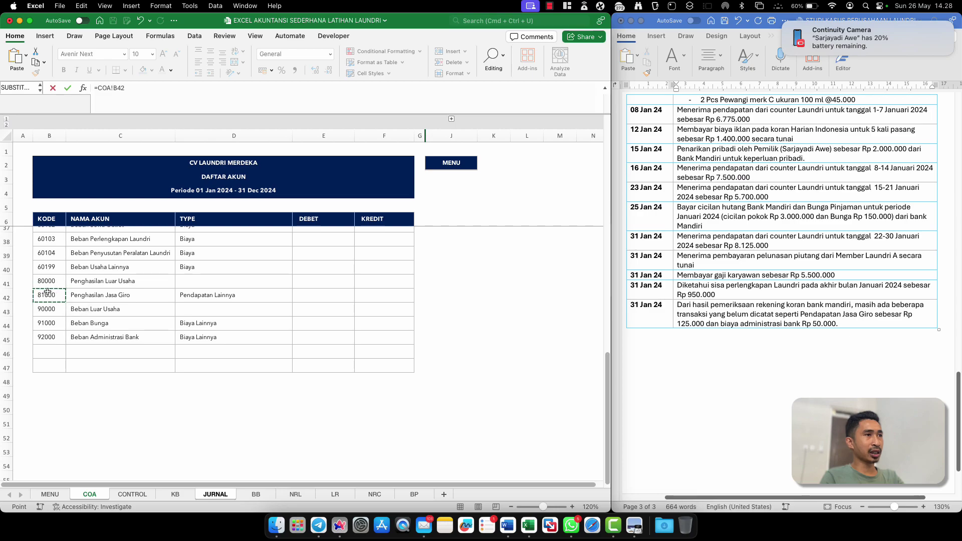
{"action": "key", "text": "Return"}
Set the JP002 account codes to 11102 (Bank Mandiri) in F51 and 81000 (Penghasilan Jasa Giro) in F52
{"action": "left_click", "coordinate": [444, 411]}
{"action": "key", "text": "Return"}
{"action": "type", "text": "810"}
{"action": "key", "text": "Return"}
{"action": "left_click", "coordinate": [444, 411]}
{"action": "type", "text": "111"}
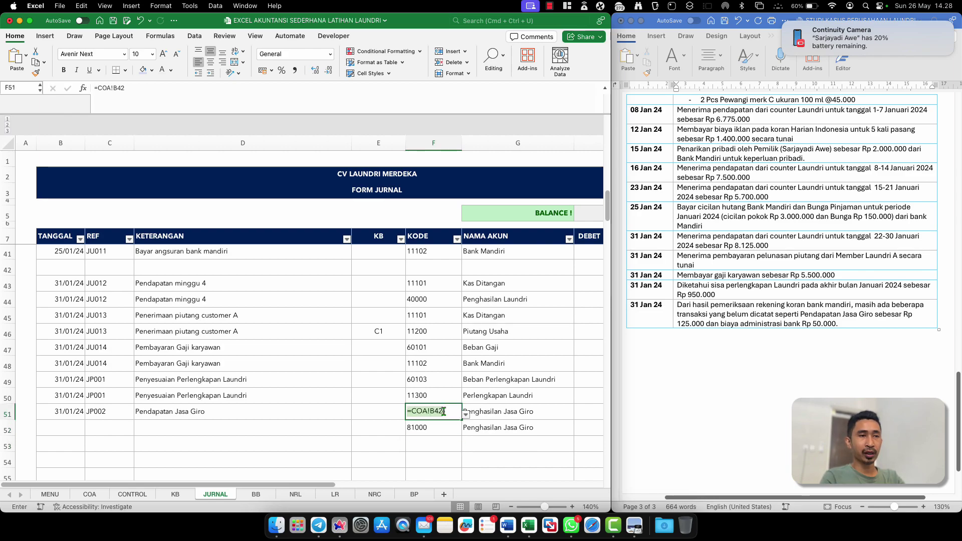
{"action": "type", "text": "02"}
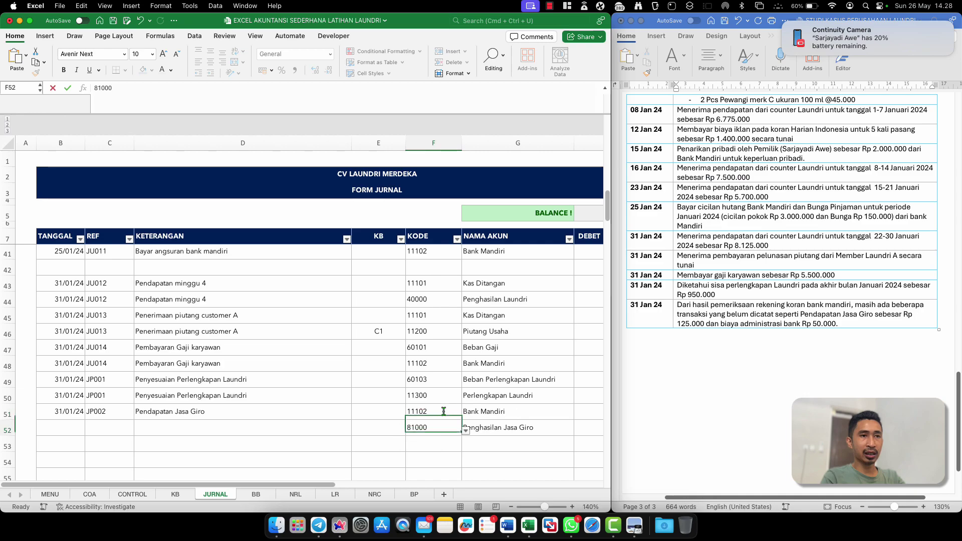
{"action": "key", "text": "Return"}
Enter the Bank Mandiri debit of 125000 in H51 and make the Penghasilan Jasa Giro credit in I52 reference it
{"action": "key", "text": "Right"}
{"action": "key", "text": "Right"}
{"action": "key", "text": "Up"}
{"action": "type", "text": "125"}
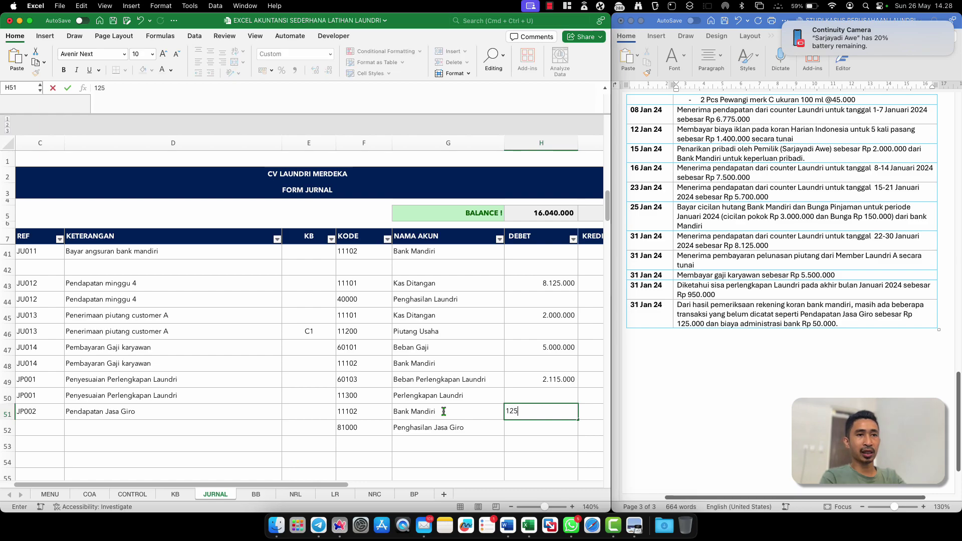
{"action": "key", "text": "Return"}
{"action": "key", "text": "Left"}
{"action": "key", "text": "Right"}
{"action": "key", "text": "Right"}
{"action": "type", "text": "=h51"}
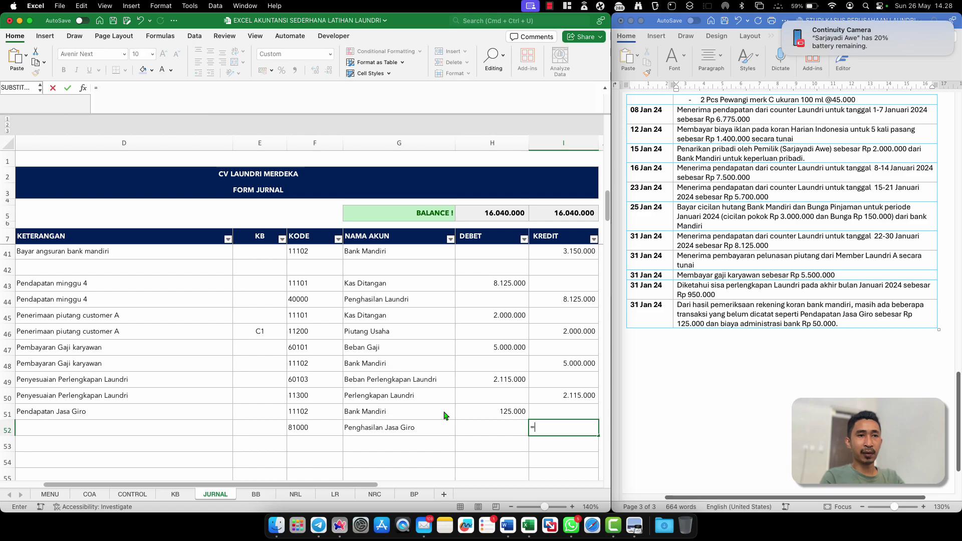
{"action": "key", "text": "Return"}
Reference the Beban Administrasi Bank code 92000 from the COA sheet in F53, and enter the Bank Mandiri code 11102 in F54
{"action": "key", "text": "Left"}
{"action": "key", "text": "Left"}
{"action": "key", "text": "Left"}
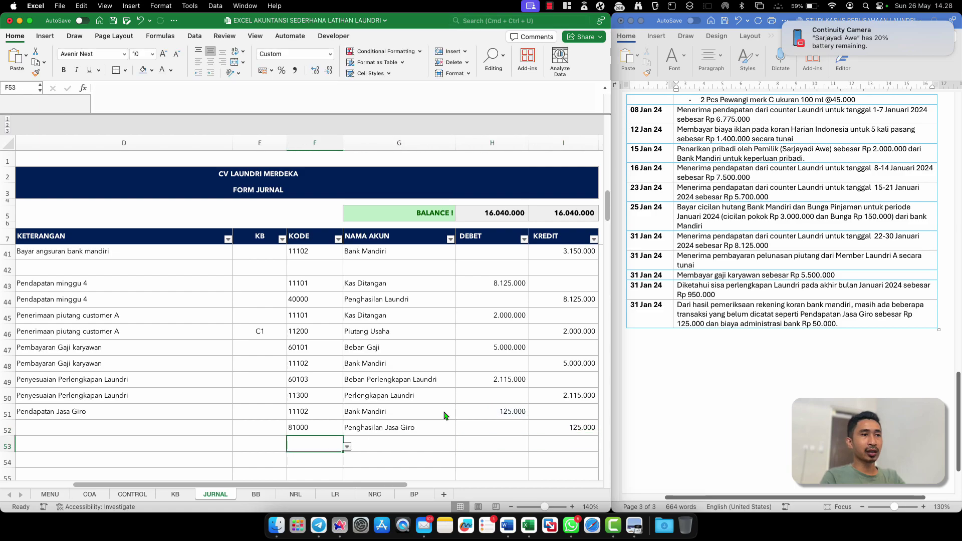
{"action": "type", "text": "="}
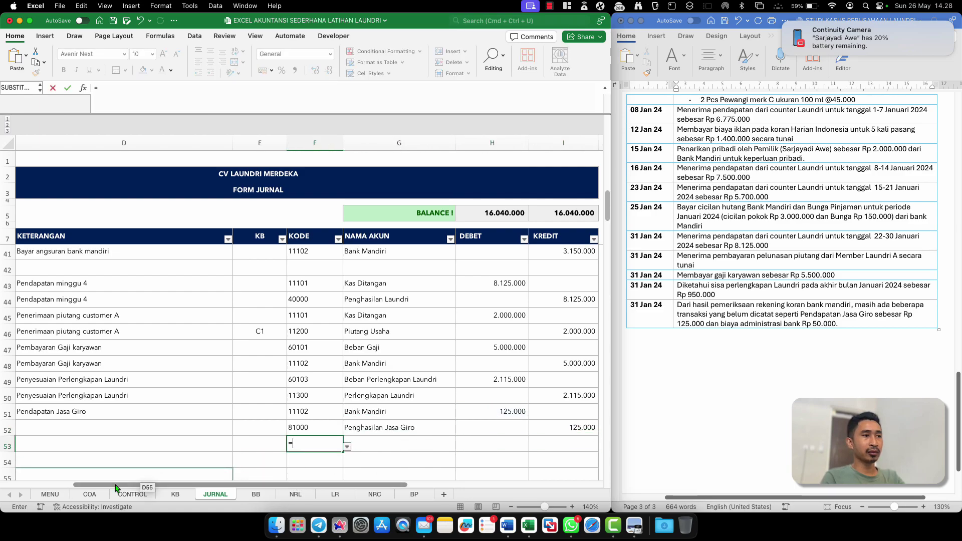
{"action": "left_click", "coordinate": [90, 495]}
{"action": "left_click", "coordinate": [52, 346]}
{"action": "key", "text": "Return"}
{"action": "key", "text": "Up"}
{"action": "key", "text": "Down"}
{"action": "type", "text": "11102"}
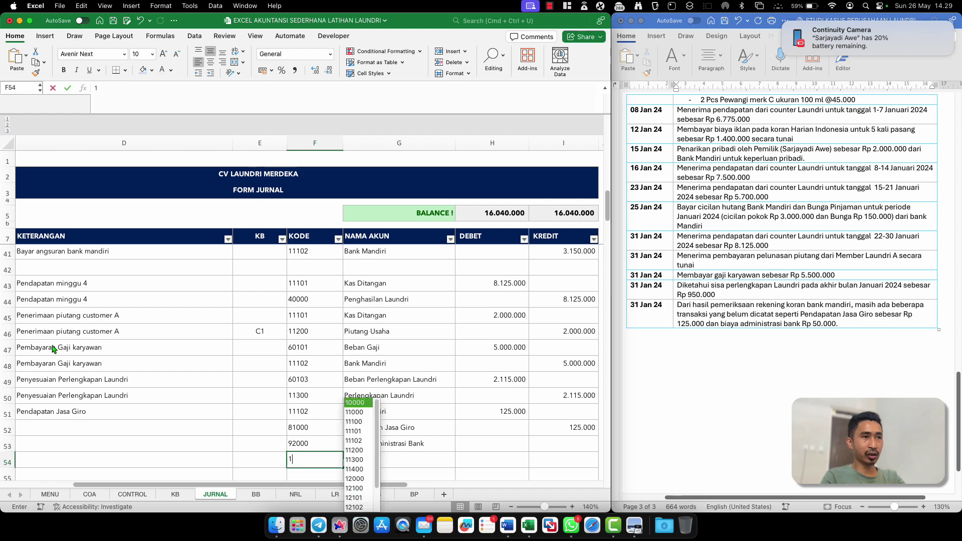
{"action": "key", "text": "Return"}
Enter the Beban Administrasi Bank debit of 50000 in H53 and make the Bank Mandiri credit in I54 reference it
{"action": "key", "text": "Up"}
{"action": "key", "text": "Right"}
{"action": "key", "text": "Right"}
{"action": "key", "text": "Right"}
{"action": "key", "text": "Up"}
{"action": "key", "text": "Left"}
{"action": "type", "text": "50"}
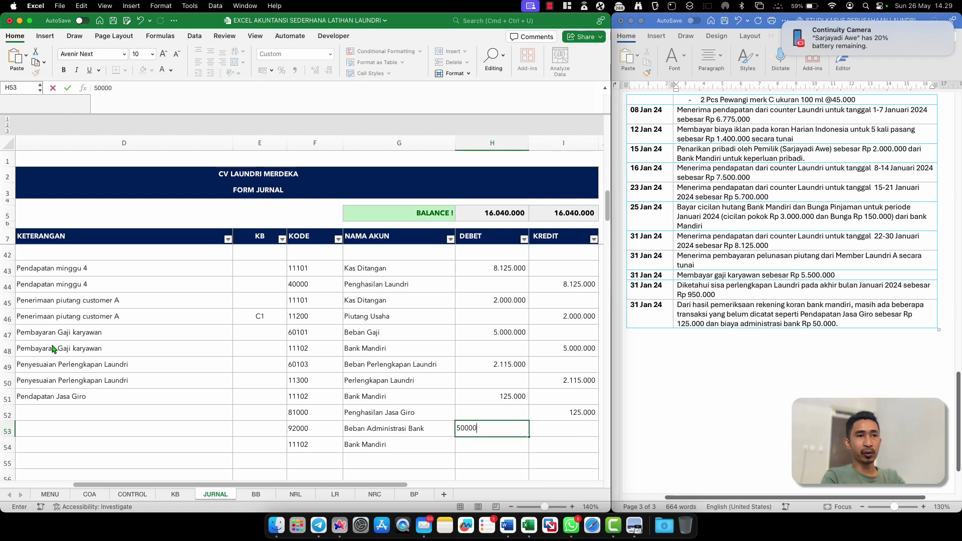
{"action": "key", "text": "Return"}
{"action": "key", "text": "Right"}
{"action": "type", "text": "="}
{"action": "key", "text": "Up"}
{"action": "key", "text": "Down"}
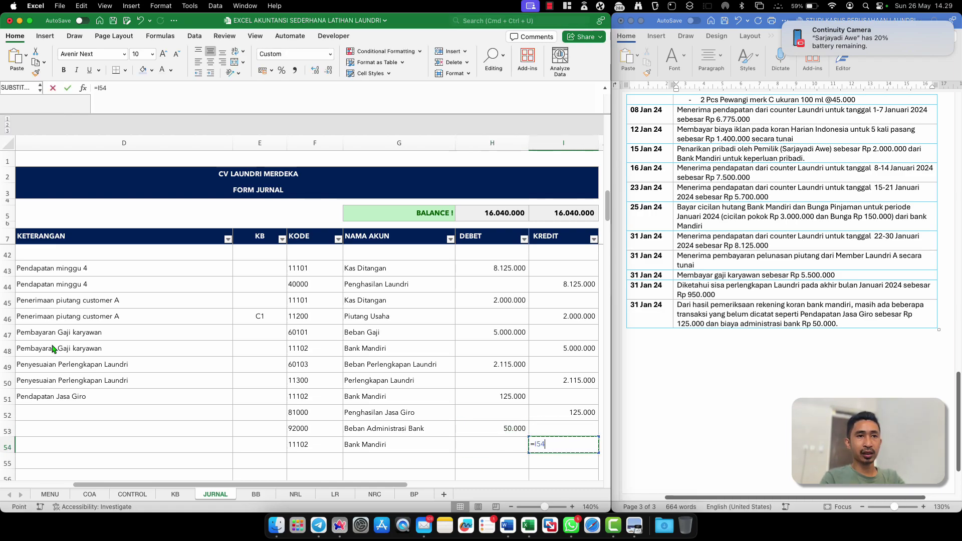
{"action": "key", "text": "Left"}
{"action": "key", "text": "Up"}
{"action": "key", "text": "Return"}
Copy the date, reference and description from B51:D51 into rows 52 to 54
{"action": "key", "text": "Left"}
{"action": "key", "text": "Left"}
{"action": "key", "text": "Left"}
{"action": "key", "text": "Left"}
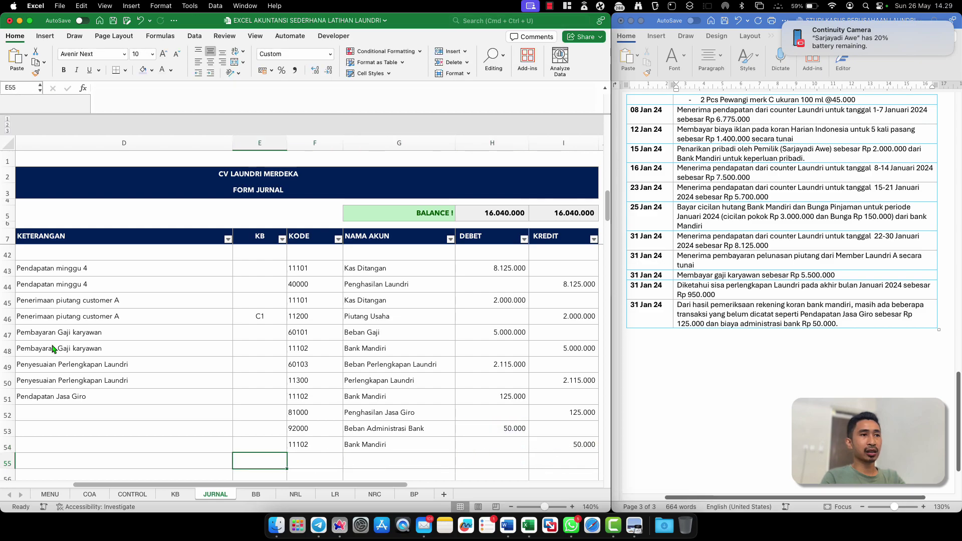
{"action": "scroll", "coordinate": [53, 348], "scroll_direction": "left", "scroll_amount": 5}
{"action": "left_click", "coordinate": [73, 399]}
{"action": "key", "text": "shift+Right"}
{"action": "key", "text": "shift+Right"}
{"action": "key", "text": "super+c"}
{"action": "key", "text": "Down"}
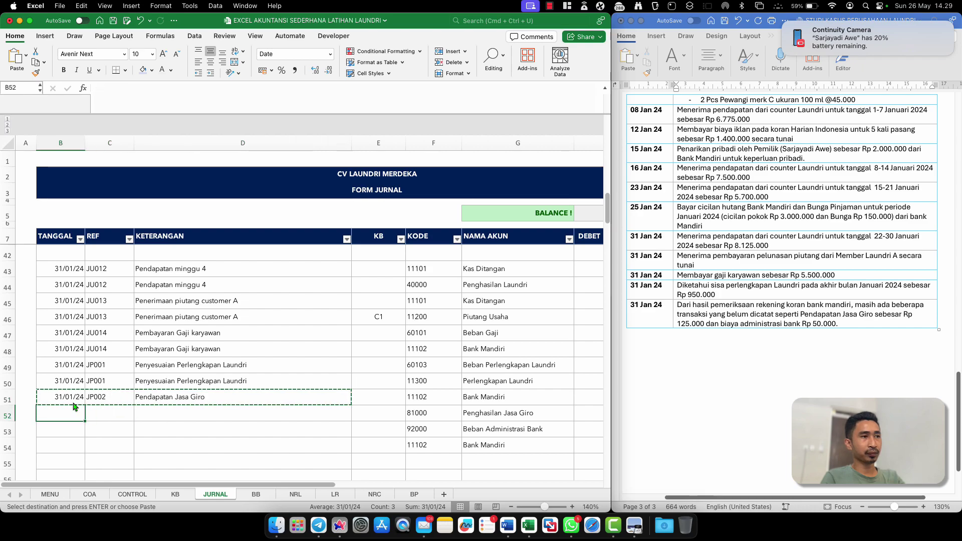
{"action": "key", "text": "shift+Down"}
{"action": "key", "text": "shift+Down"}
{"action": "key", "text": "super+v"}
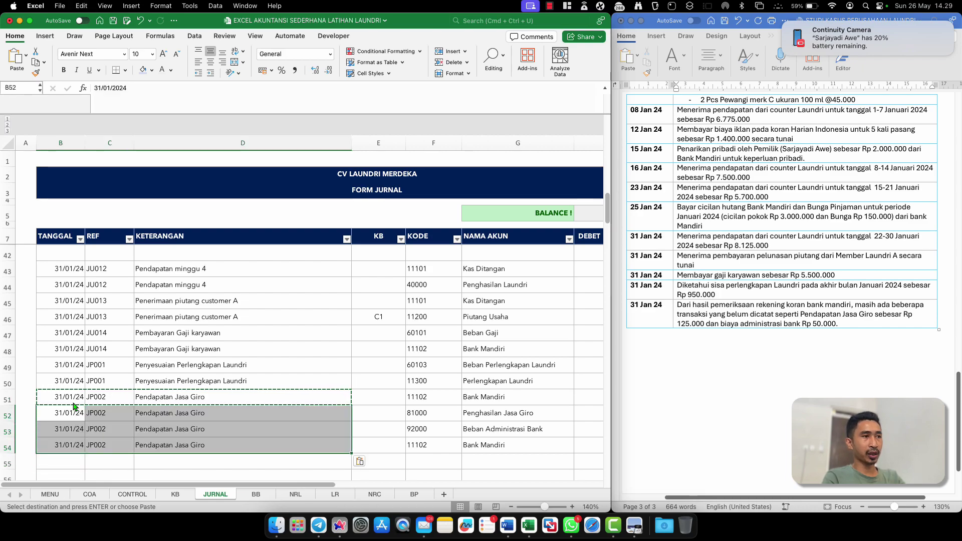
Change the reference of the bank administration entry in C53 and C54 to JP003
{"action": "key", "text": "Right"}
{"action": "key", "text": "Down"}
{"action": "key", "text": "Escape"}
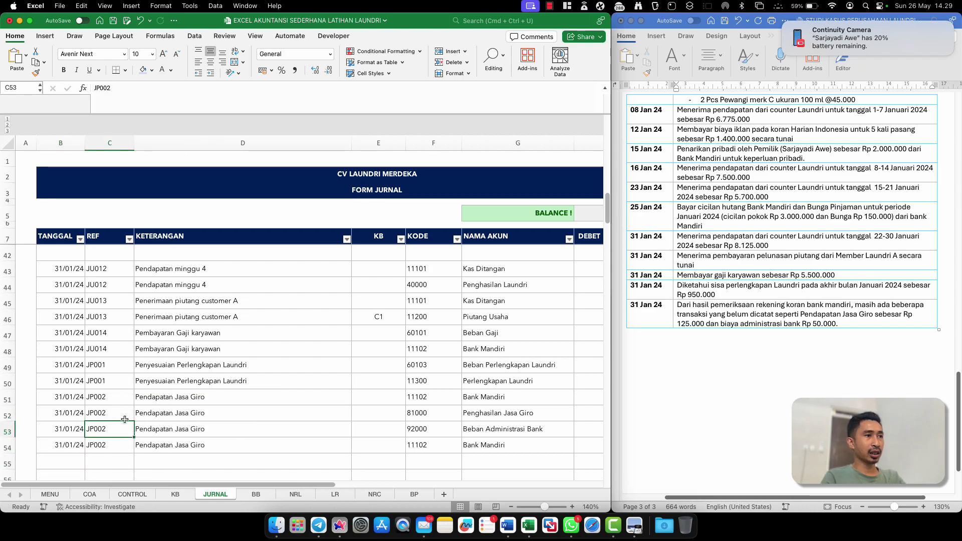
{"action": "double_click", "coordinate": [122, 430]}
{"action": "key", "text": "BackSpace"}
{"action": "type", "text": "3"}
{"action": "key", "text": "Return"}
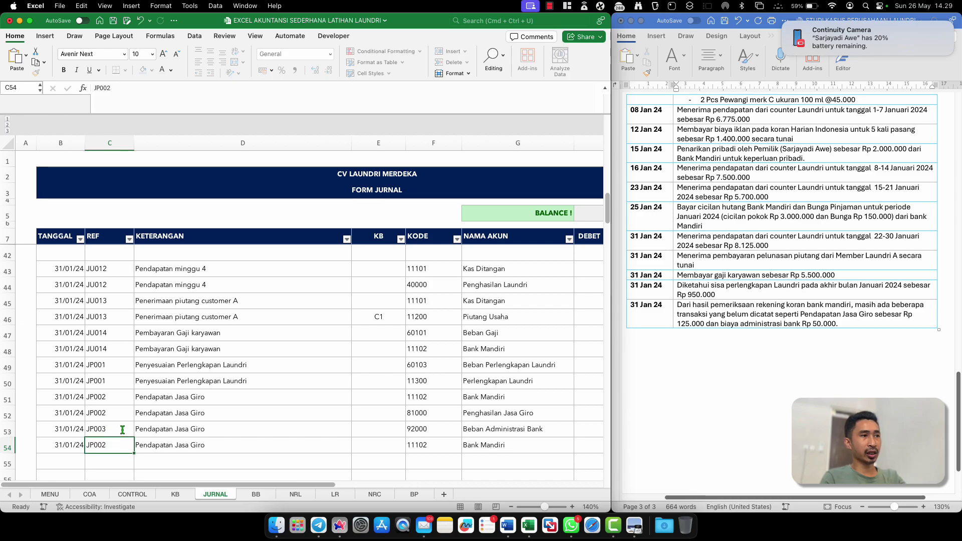
Set the description of the JP003 entry in D53 and D54 to Administrasi Bank
{"action": "key", "text": "Right"}
{"action": "key", "text": "Up"}
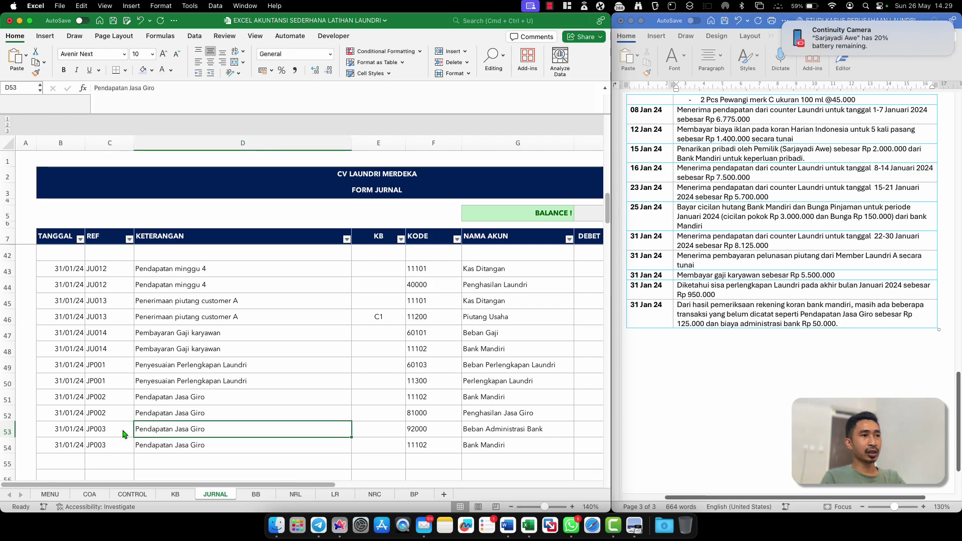
{"action": "type", "text": "A"}
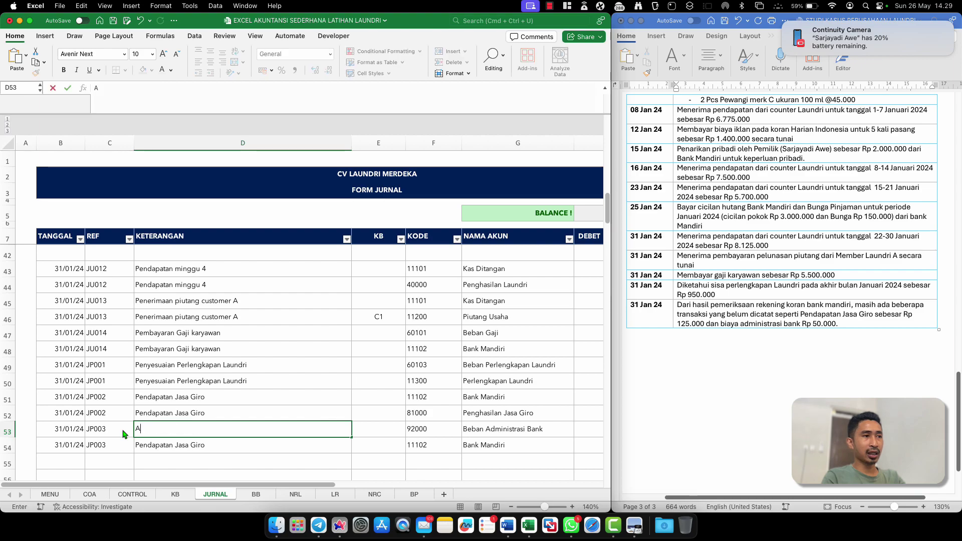
{"action": "type", "text": "dministrasi Bank"}
{"action": "key", "text": "Return"}
{"action": "key", "text": "super+d"}
{"action": "left_click", "coordinate": [270, 413]}
Inspect the debit and credit total formulas in H5 and I5 against the recorded journal rows
{"action": "left_click", "coordinate": [469, 396]}
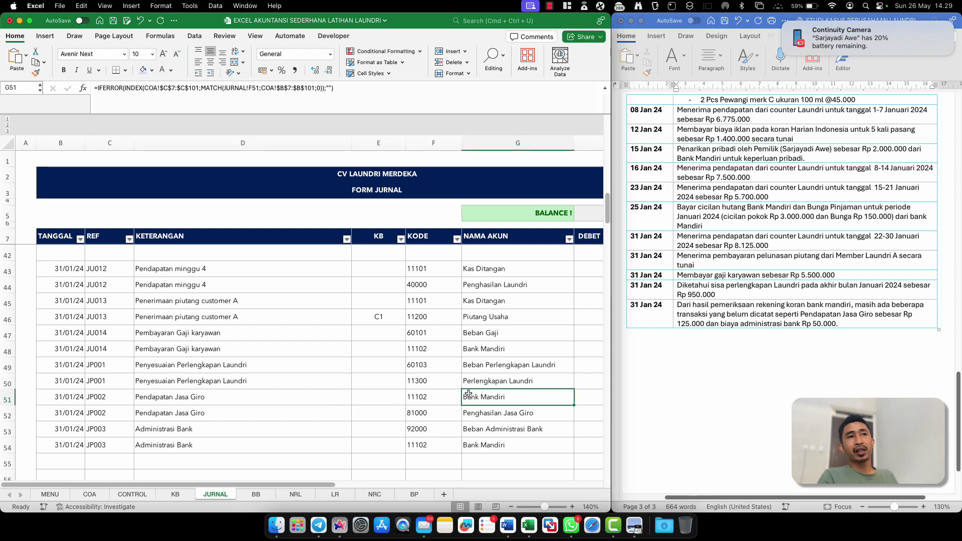
{"action": "scroll", "coordinate": [468, 394], "scroll_direction": "right", "scroll_amount": 8}
{"action": "scroll", "coordinate": [468, 395], "scroll_direction": "right", "scroll_amount": 3}
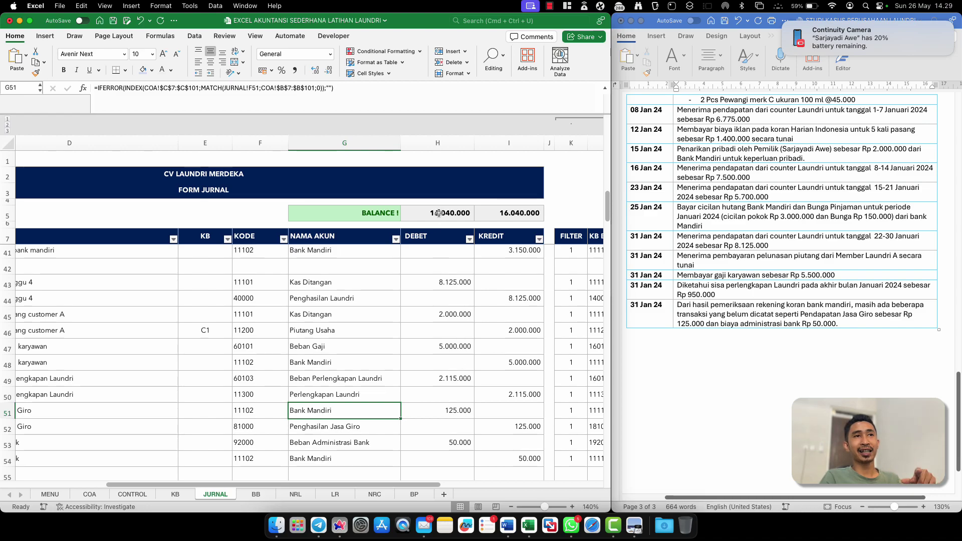
{"action": "left_click", "coordinate": [439, 213]}
{"action": "key", "text": "Right"}
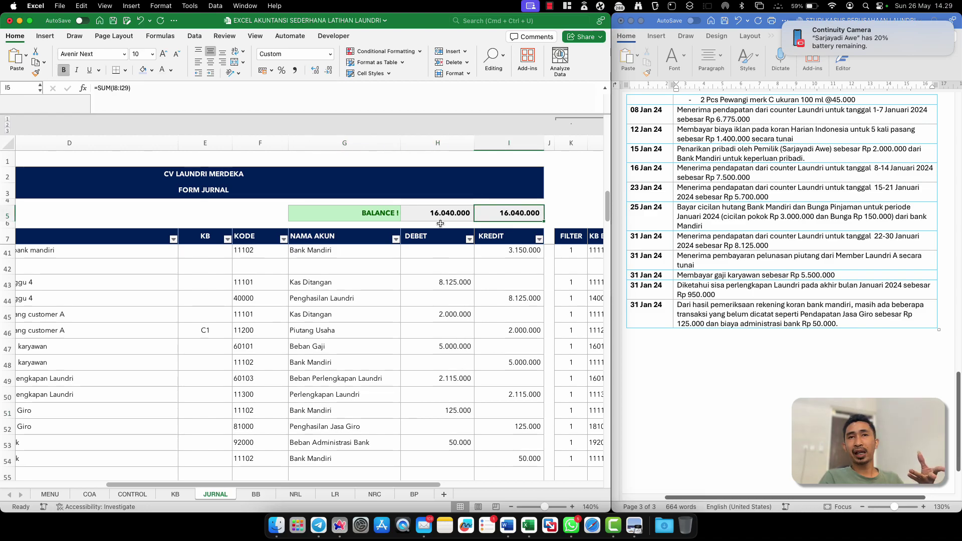
{"action": "left_click", "coordinate": [361, 265]}
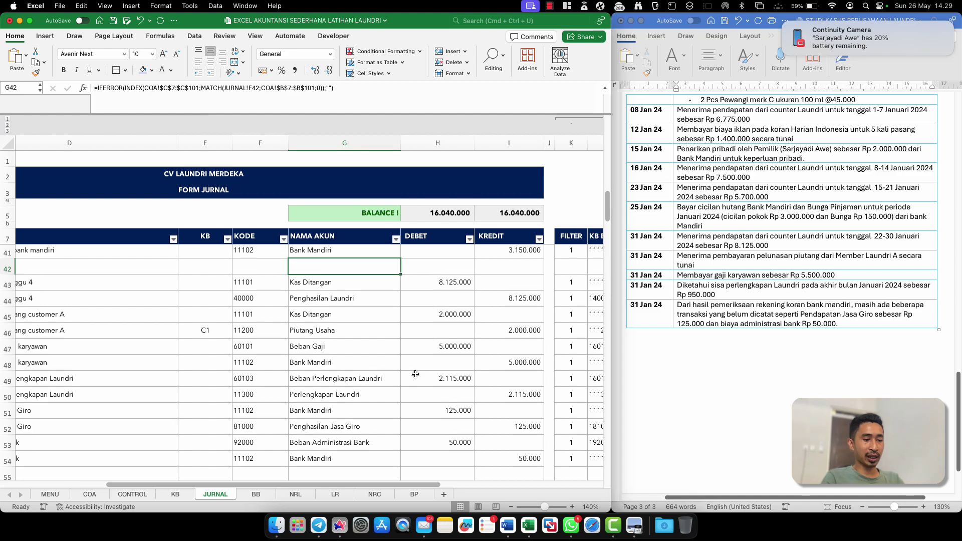
Enlarge the workbook window to full width and review the recorded entries on the JURNAL sheet
{"action": "key", "text": "ctrl+alt+Return"}
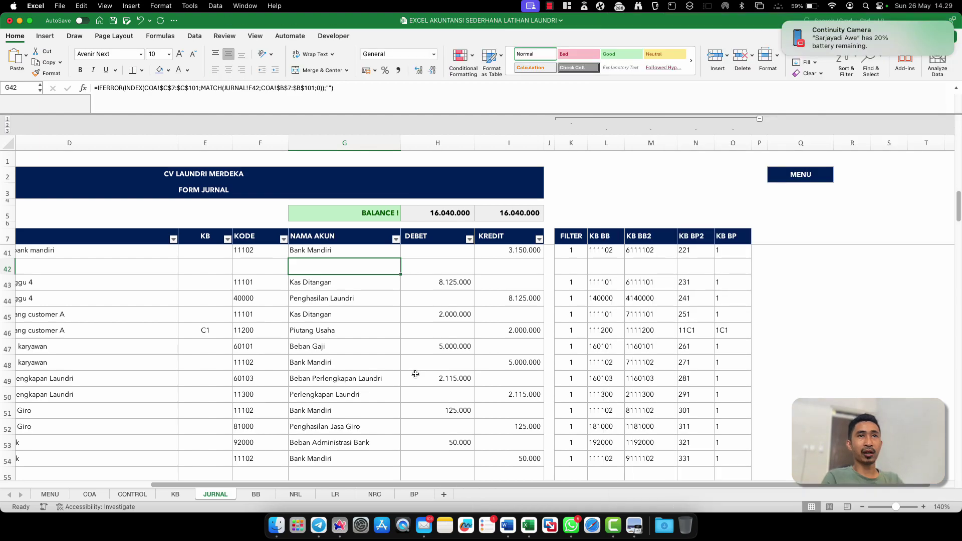
{"action": "left_click", "coordinate": [501, 407]}
{"action": "left_click", "coordinate": [361, 352]}
{"action": "scroll", "coordinate": [362, 352], "scroll_direction": "left", "scroll_amount": 3}
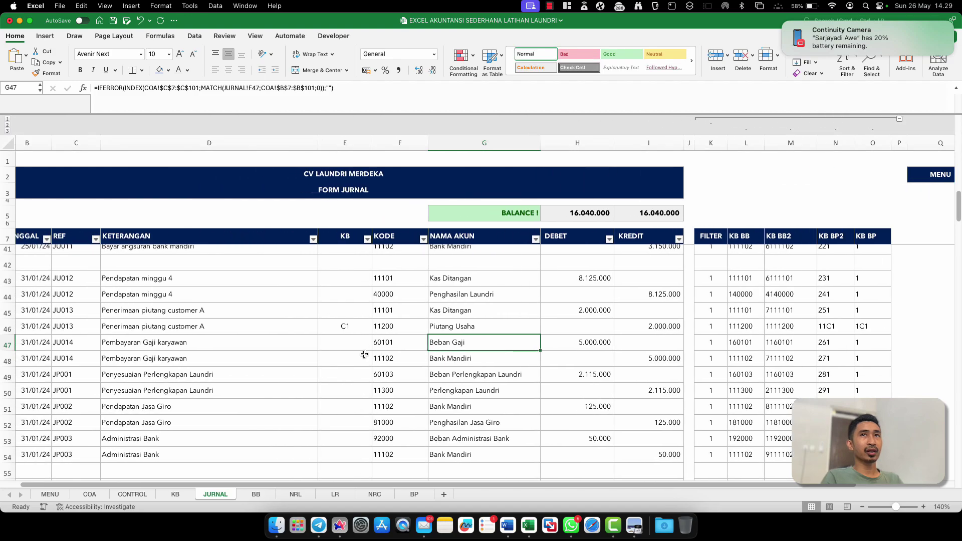
{"action": "left_click", "coordinate": [784, 23]}
{"action": "left_click", "coordinate": [456, 296]}
{"action": "scroll", "coordinate": [343, 454], "scroll_direction": "up", "scroll_amount": 10}
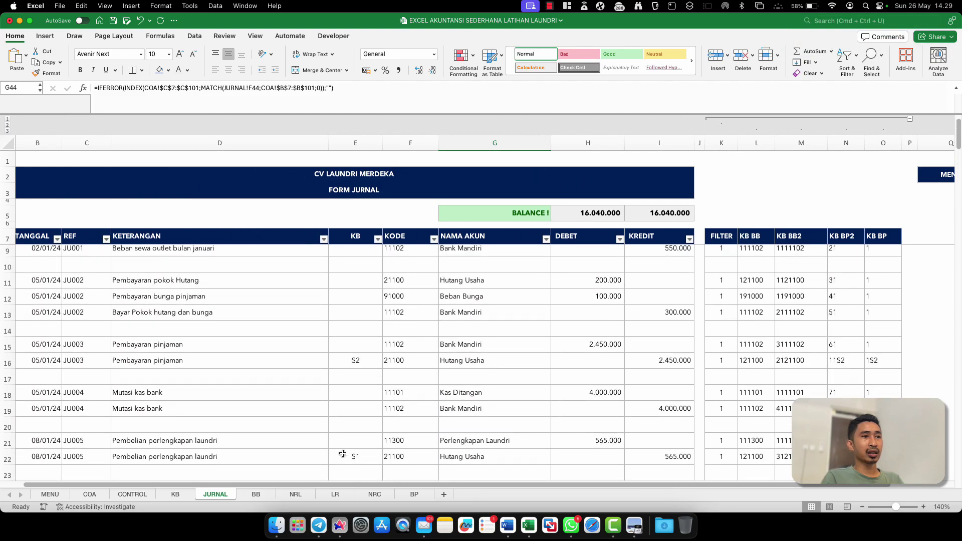
Filter the Neraca Lajur on the NRL sheet to show only rows with filter value 1, and review its balances
{"action": "left_click", "coordinate": [306, 496]}
{"action": "scroll", "coordinate": [388, 399], "scroll_direction": "down", "scroll_amount": 3}
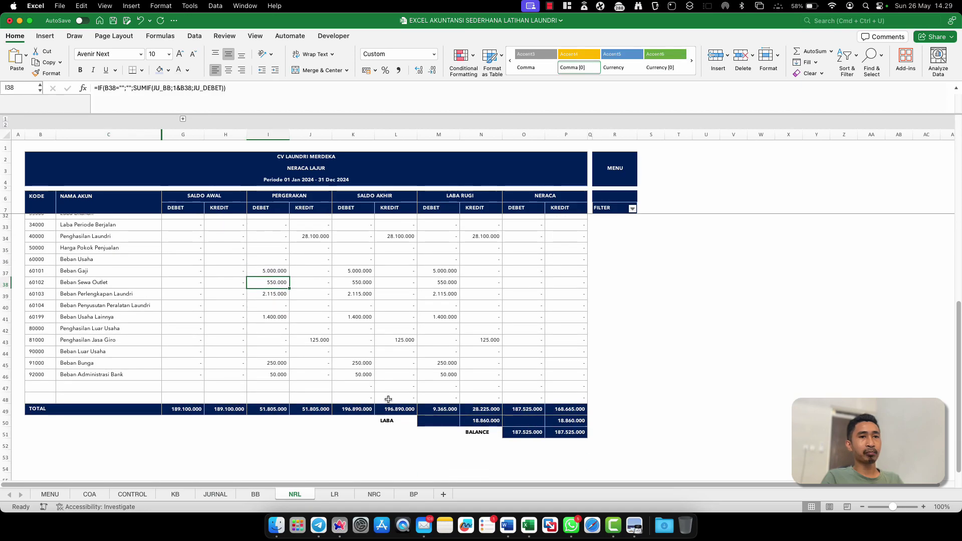
{"action": "left_click", "coordinate": [485, 434]}
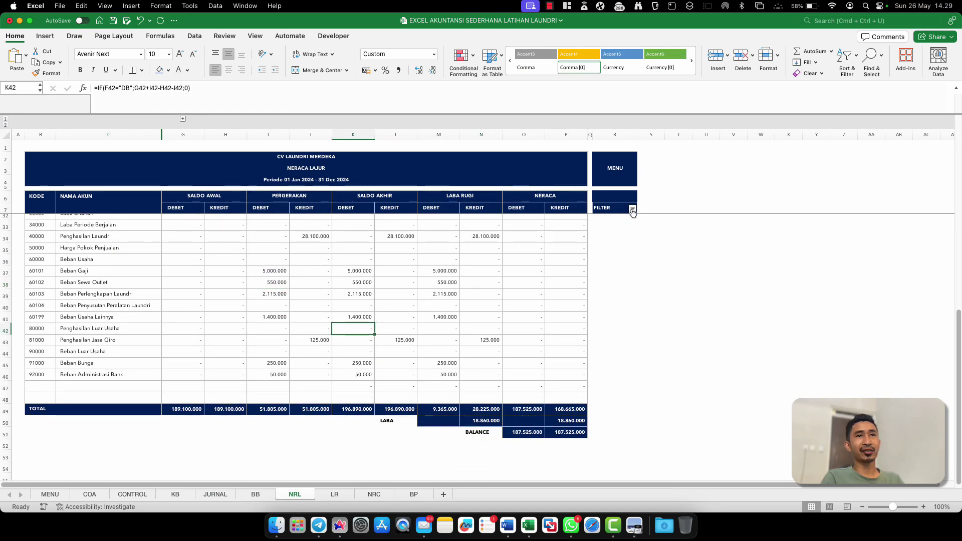
{"action": "left_click", "coordinate": [632, 208]}
{"action": "left_click", "coordinate": [667, 340]}
{"action": "left_click", "coordinate": [664, 340]}
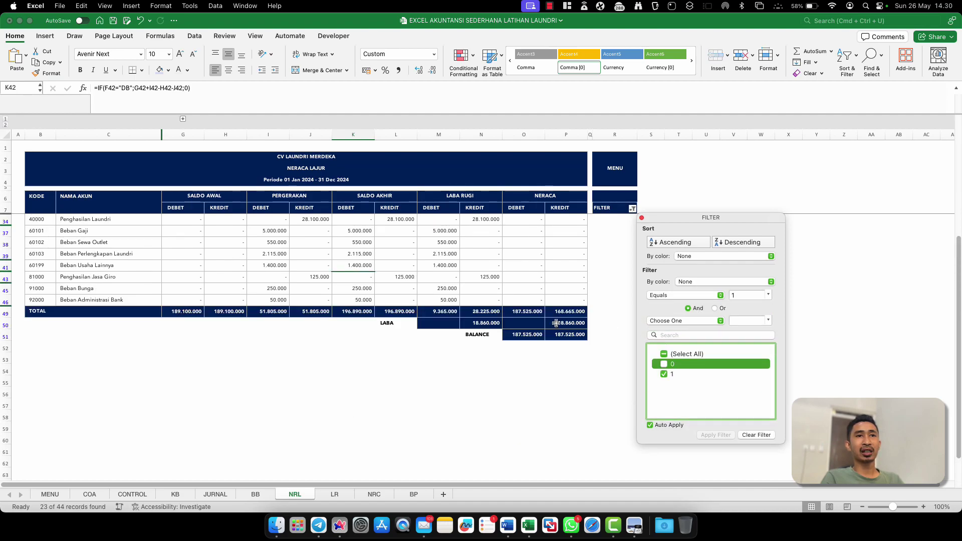
{"action": "scroll", "coordinate": [410, 329], "scroll_direction": "up", "scroll_amount": 5}
{"action": "left_click", "coordinate": [322, 334]}
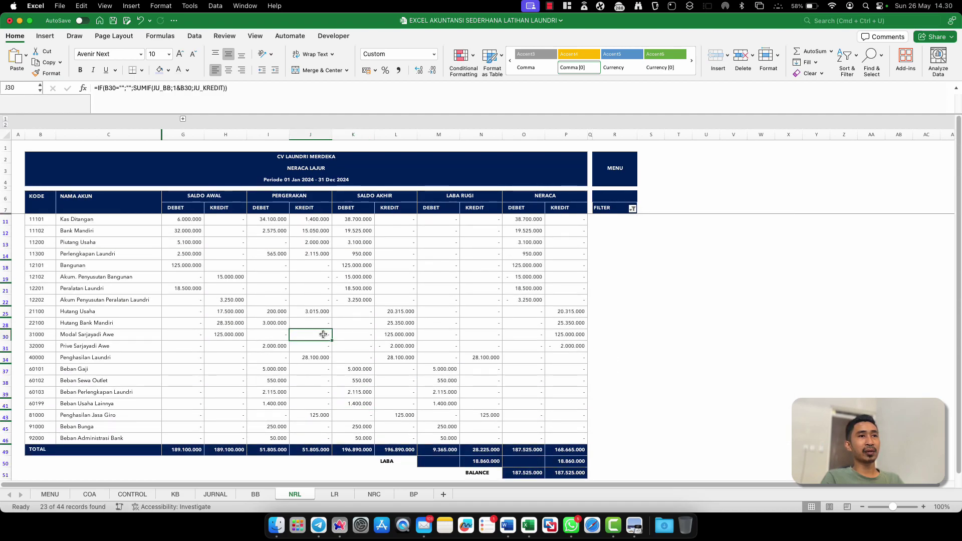
{"action": "left_click", "coordinate": [200, 311]}
{"action": "left_click", "coordinate": [515, 410]}
Collapse the grouped helper columns H to J of the Laba Rugi report on the LR sheet
{"action": "left_click", "coordinate": [340, 496]}
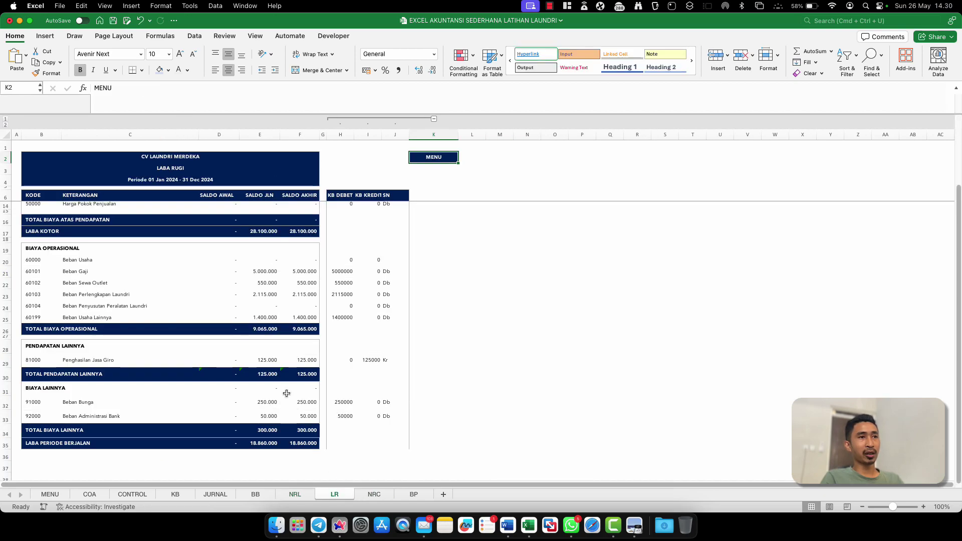
{"action": "scroll", "coordinate": [285, 393], "scroll_direction": "down", "scroll_amount": 1}
{"action": "left_click", "coordinate": [434, 120]}
{"action": "left_click", "coordinate": [288, 254]}
Examine the Laba Rugi report's revenue, operating expenses, other income and expenses, and profit for the period
{"action": "scroll", "coordinate": [288, 252], "scroll_direction": "up", "scroll_amount": 3}
{"action": "scroll", "coordinate": [287, 252], "scroll_direction": "down", "scroll_amount": 3}
{"action": "scroll", "coordinate": [287, 253], "scroll_direction": "up", "scroll_amount": 5}
{"action": "left_click", "coordinate": [241, 282]}
{"action": "left_click", "coordinate": [253, 266]}
{"action": "left_click", "coordinate": [223, 321]}
{"action": "left_click", "coordinate": [256, 357]}
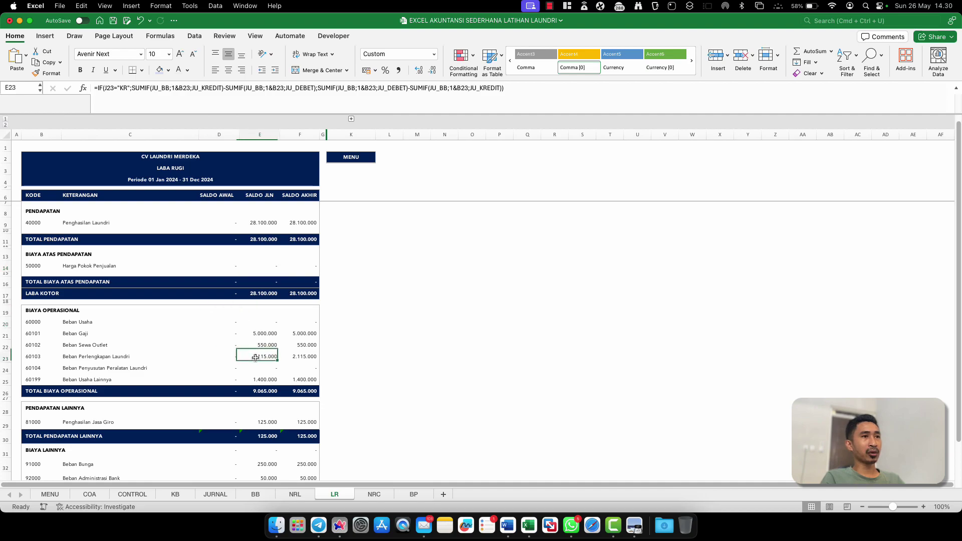
{"action": "scroll", "coordinate": [255, 358], "scroll_direction": "down", "scroll_amount": 5}
{"action": "scroll", "coordinate": [256, 357], "scroll_direction": "up", "scroll_amount": 5}
{"action": "scroll", "coordinate": [256, 357], "scroll_direction": "down", "scroll_amount": 6}
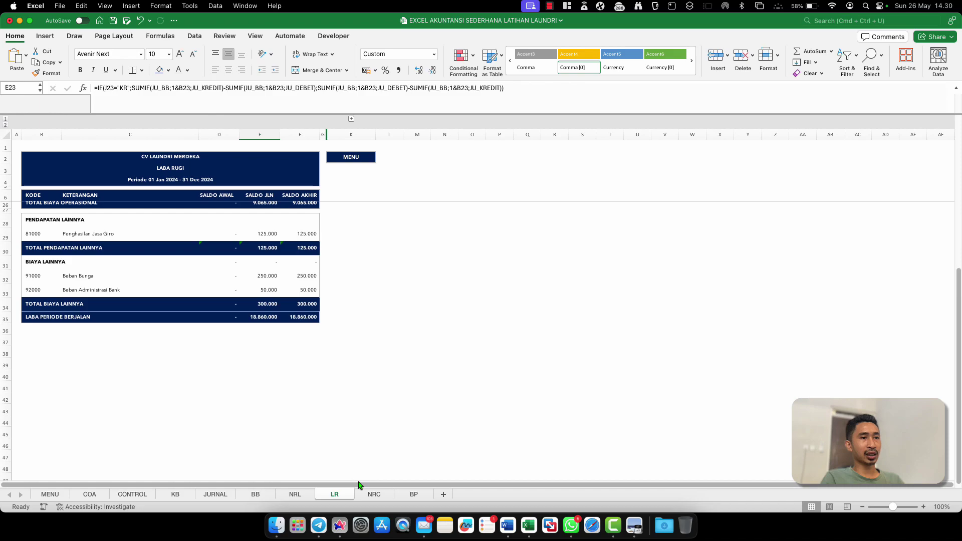
Collapse the grouped helper columns H to J on the NRC sheet and review the Neraca's assets, liabilities and equity
{"action": "left_click", "coordinate": [374, 494]}
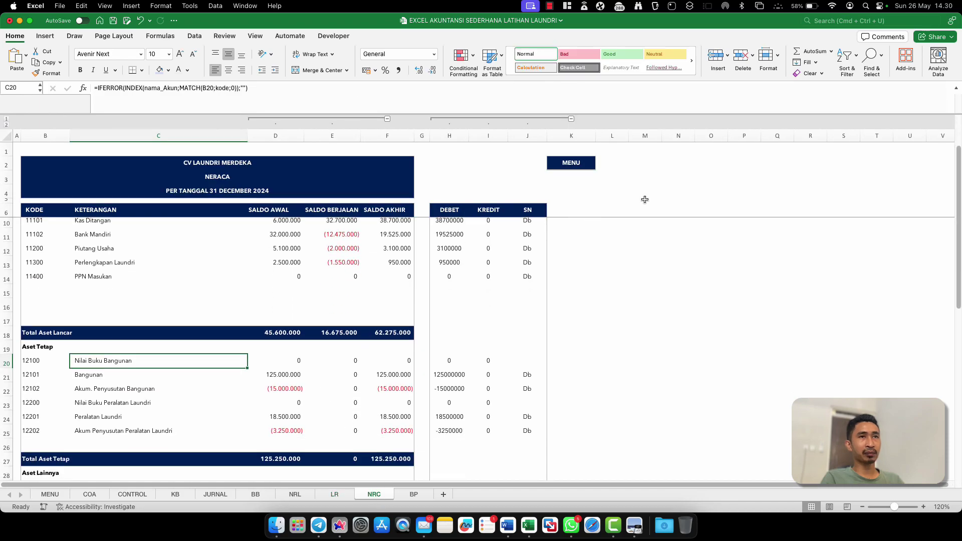
{"action": "left_click", "coordinate": [572, 120]}
{"action": "scroll", "coordinate": [371, 274], "scroll_direction": "down", "scroll_amount": 9}
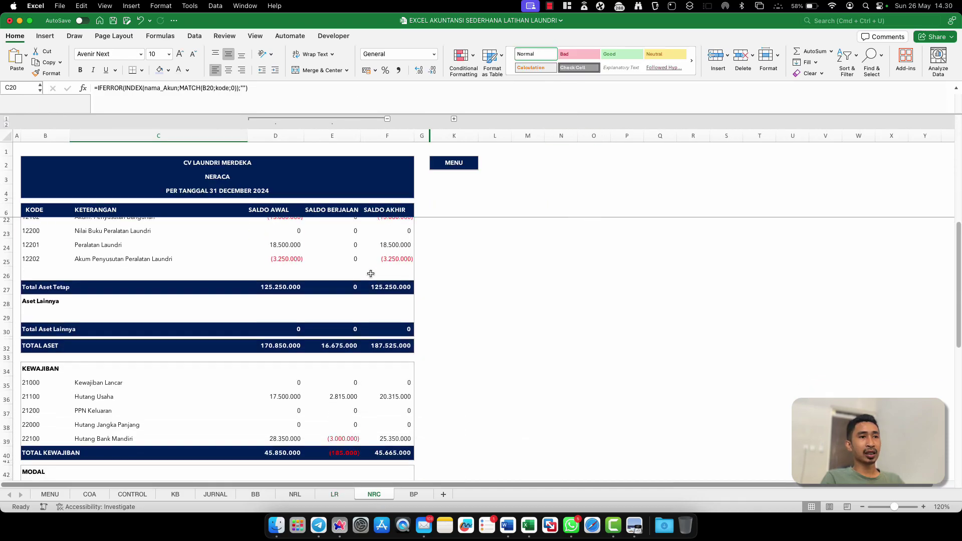
{"action": "scroll", "coordinate": [371, 274], "scroll_direction": "up", "scroll_amount": 3}
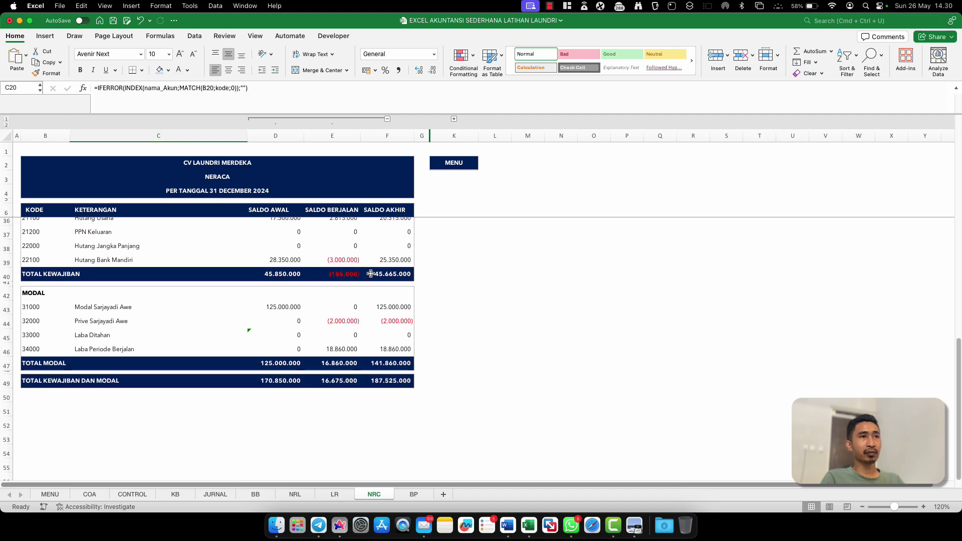
{"action": "scroll", "coordinate": [344, 300], "scroll_direction": "down", "scroll_amount": 3}
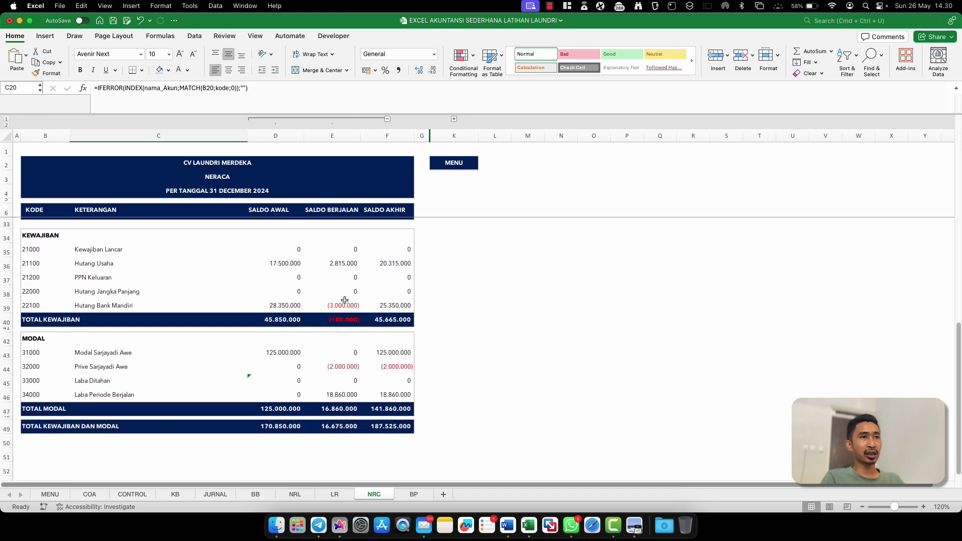
{"action": "left_click", "coordinate": [348, 312]}
{"action": "right_click", "coordinate": [348, 312]}
{"action": "left_click", "coordinate": [291, 426]}
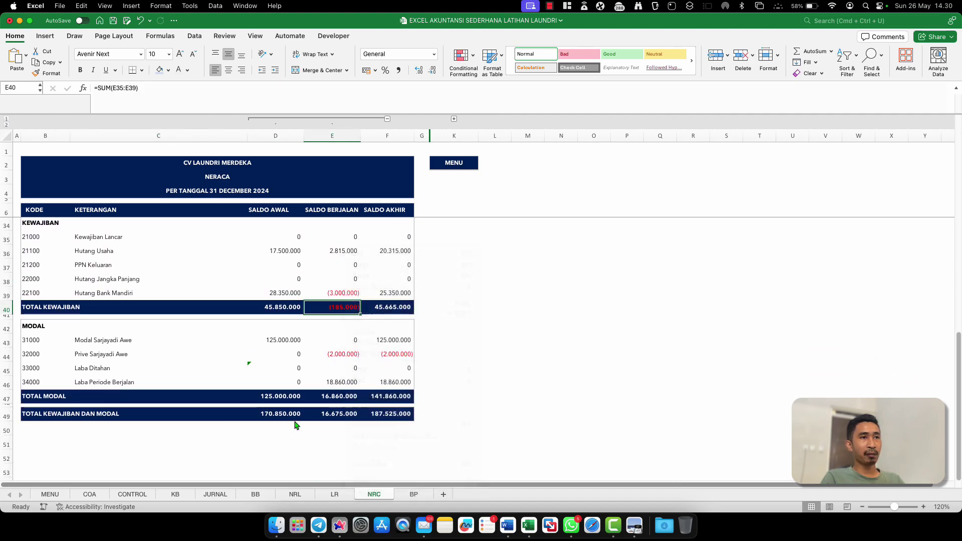
Enter the check formula =D49=D32 in D50 to compare total liabilities and equity with total assets
{"action": "left_click", "coordinate": [393, 426]}
{"action": "key", "text": "Left"}
{"action": "key", "text": "Left"}
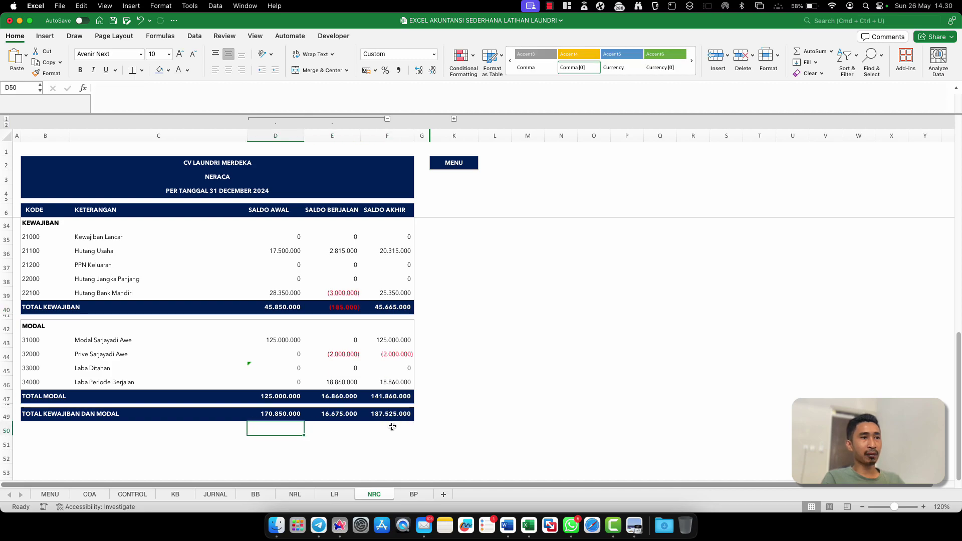
{"action": "type", "text": "="}
{"action": "key", "text": "Up"}
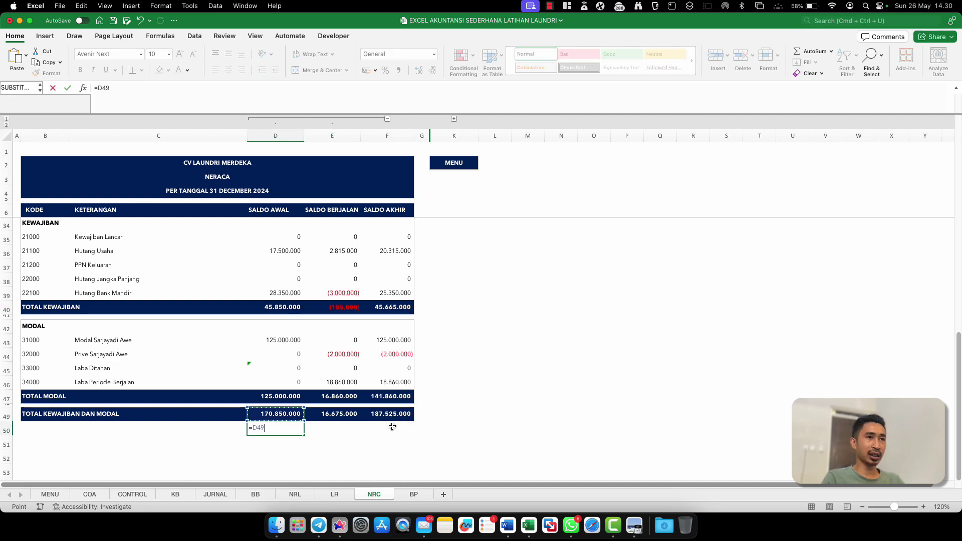
{"action": "type", "text": "="}
{"action": "scroll", "coordinate": [383, 381], "scroll_direction": "up", "scroll_amount": 3}
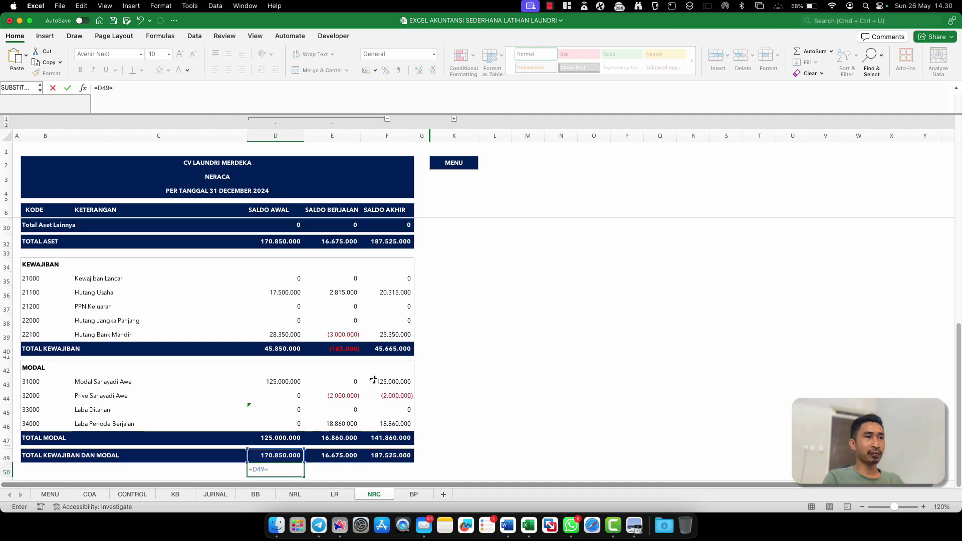
{"action": "left_click", "coordinate": [279, 294]}
{"action": "key", "text": "Return"}
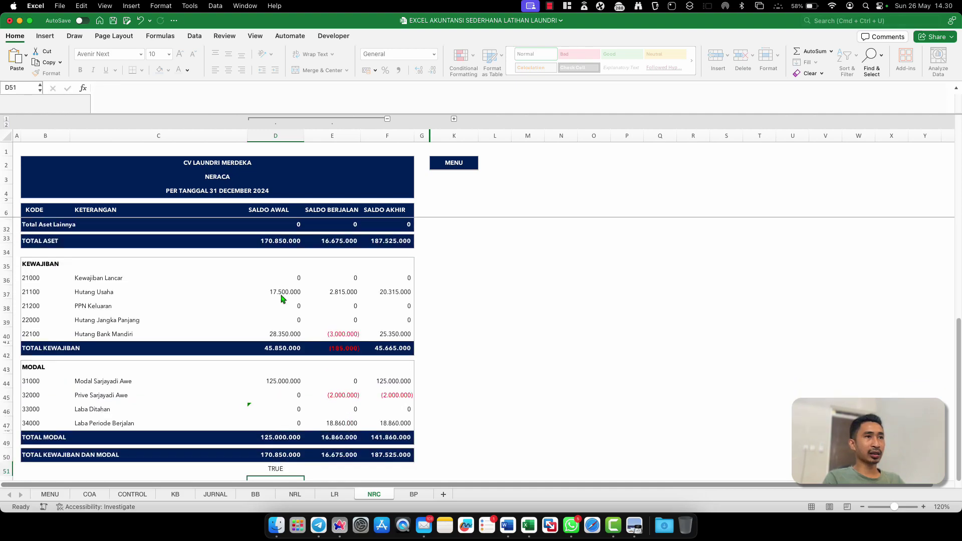
Copy the check formula from D50 into E50:F50 for the Saldo Berjalan and Saldo Akhir columns
{"action": "key", "text": "Up"}
{"action": "key", "text": "super+c"}
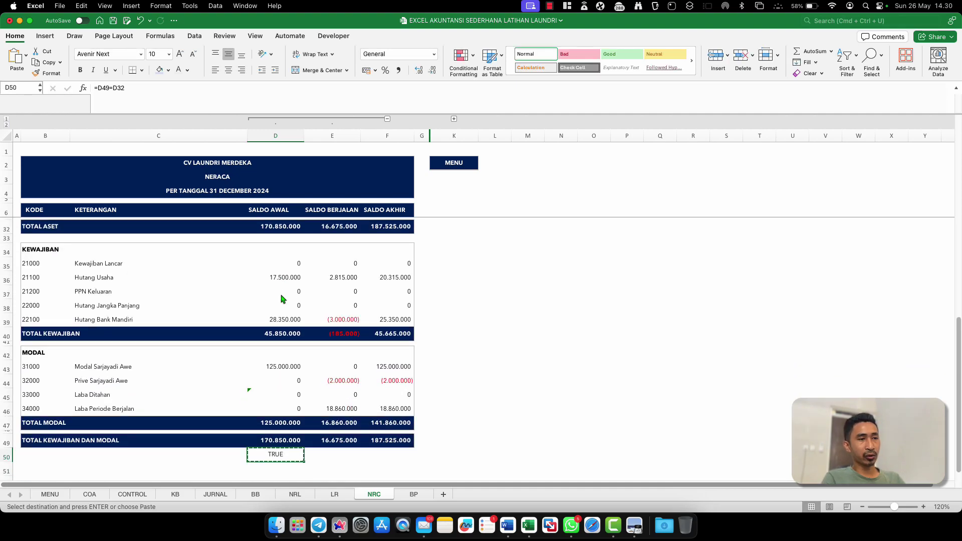
{"action": "key", "text": "Right"}
{"action": "key", "text": "shift+Right"}
{"action": "key", "text": "super+v"}
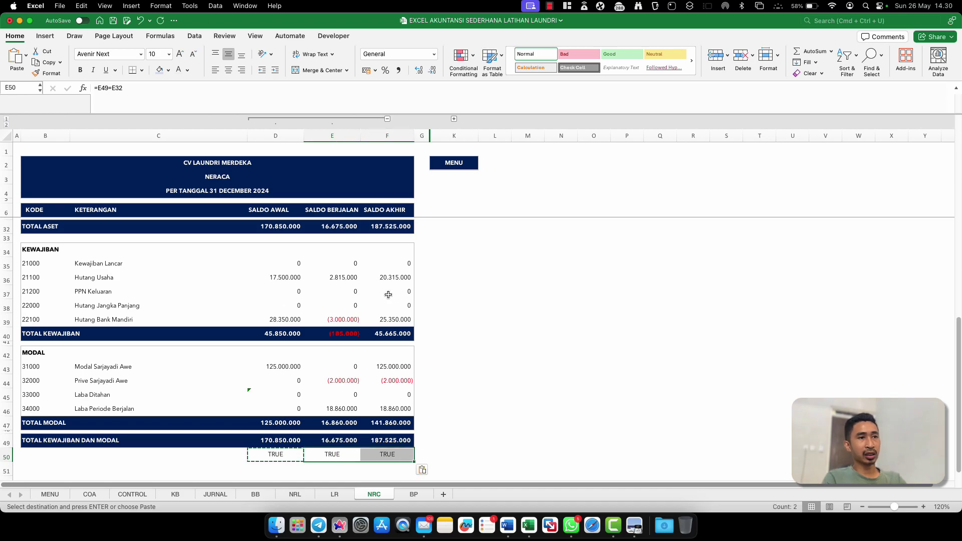
{"action": "key", "text": "Escape"}
{"action": "left_click", "coordinate": [527, 408]}
{"action": "left_click", "coordinate": [456, 334]}
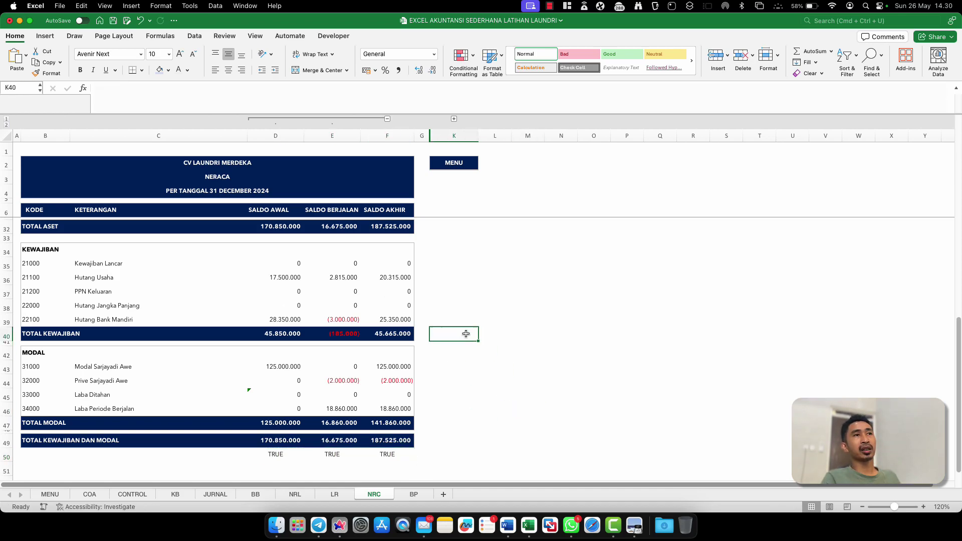
Open the Buku Besar report from the workbook's MENU sheet and set its account to 11102
{"action": "left_click", "coordinate": [454, 165]}
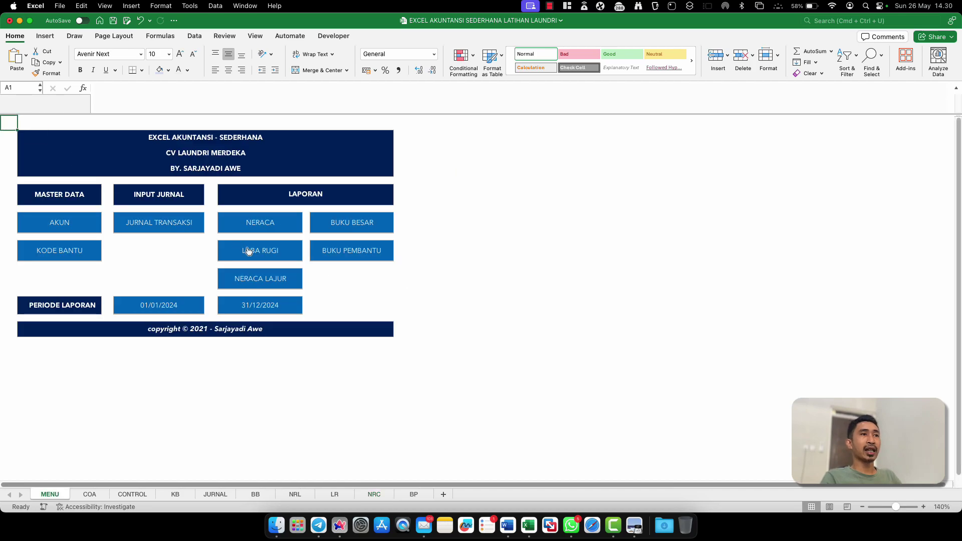
{"action": "left_click", "coordinate": [353, 224]}
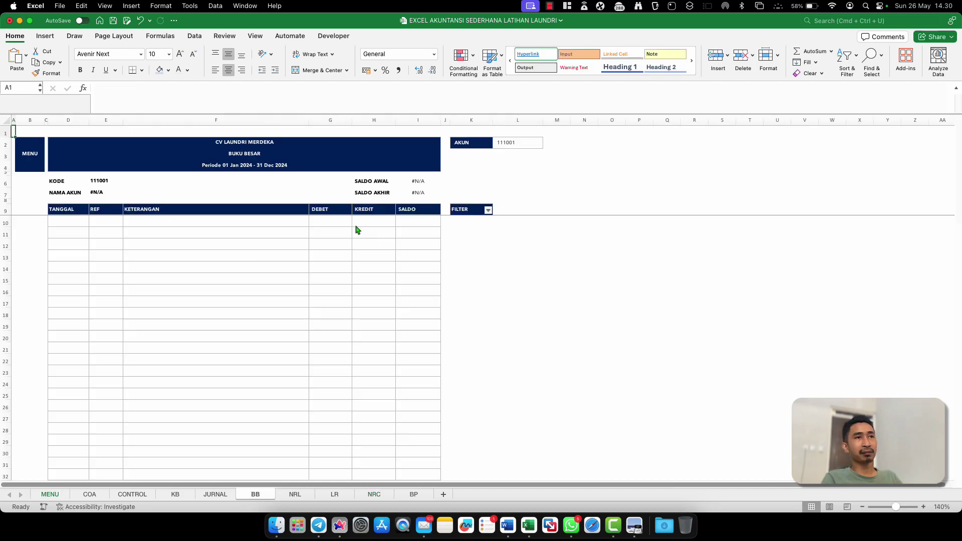
{"action": "left_click", "coordinate": [374, 243]}
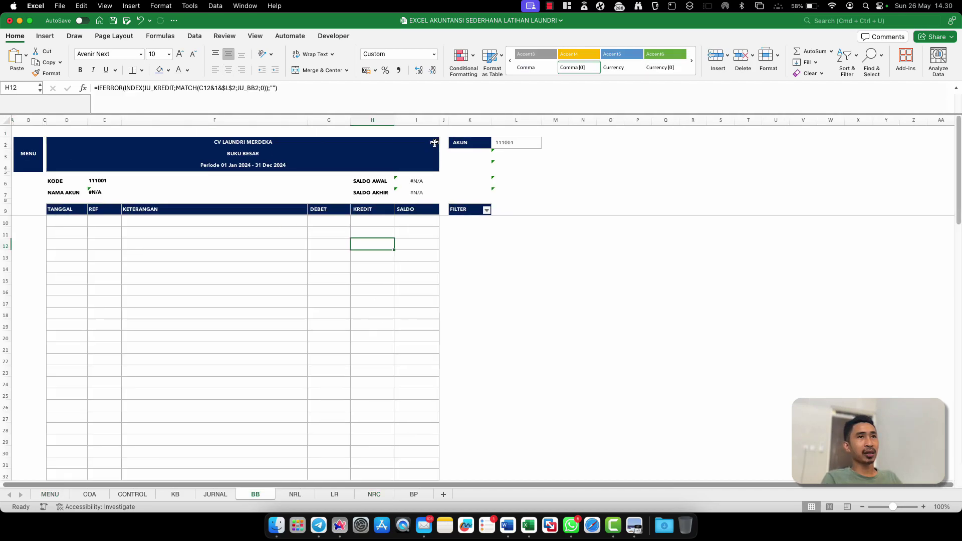
{"action": "left_click", "coordinate": [495, 146]}
{"action": "left_click", "coordinate": [545, 144]}
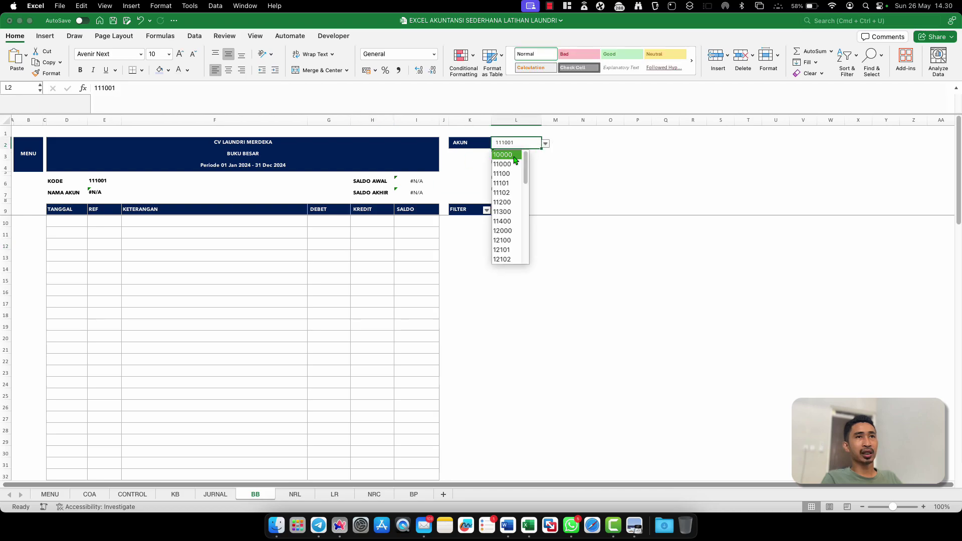
{"action": "left_click", "coordinate": [503, 193]}
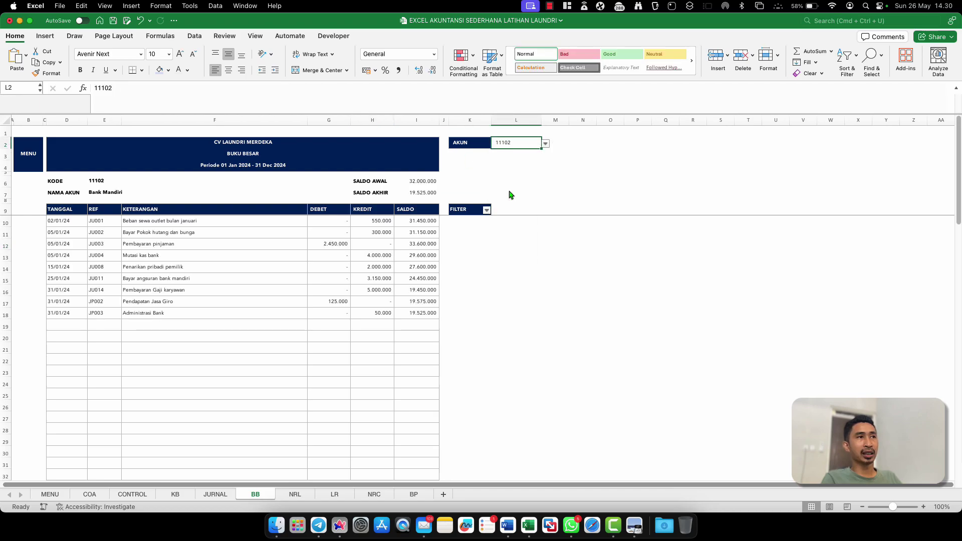
Zoom in on the Bank Mandiri ledger and examine its entries, debit and credit amounts, and running balance
{"action": "left_click", "coordinate": [171, 257]}
{"action": "scroll", "coordinate": [324, 265], "scroll_direction": "up", "scroll_amount": 5}
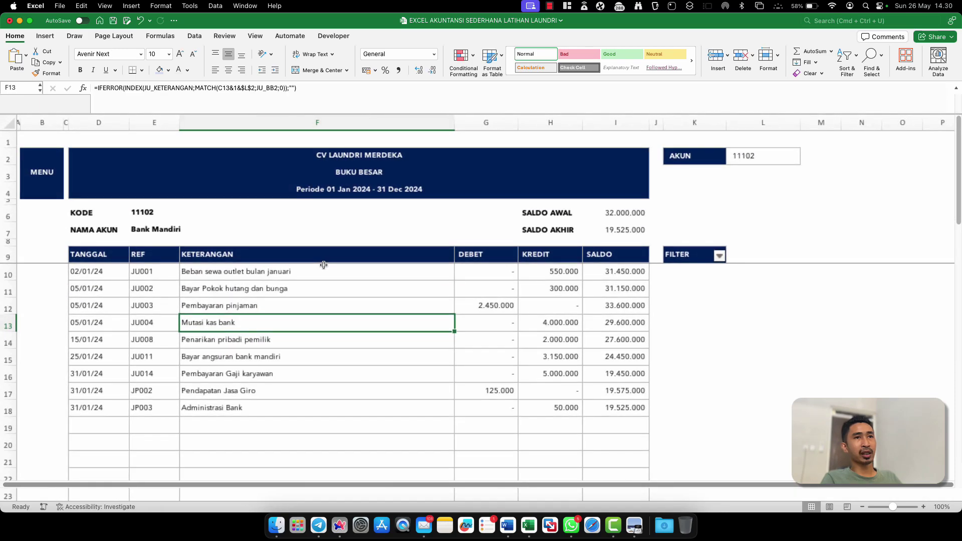
{"action": "left_click", "coordinate": [246, 278]}
{"action": "left_click", "coordinate": [354, 371]}
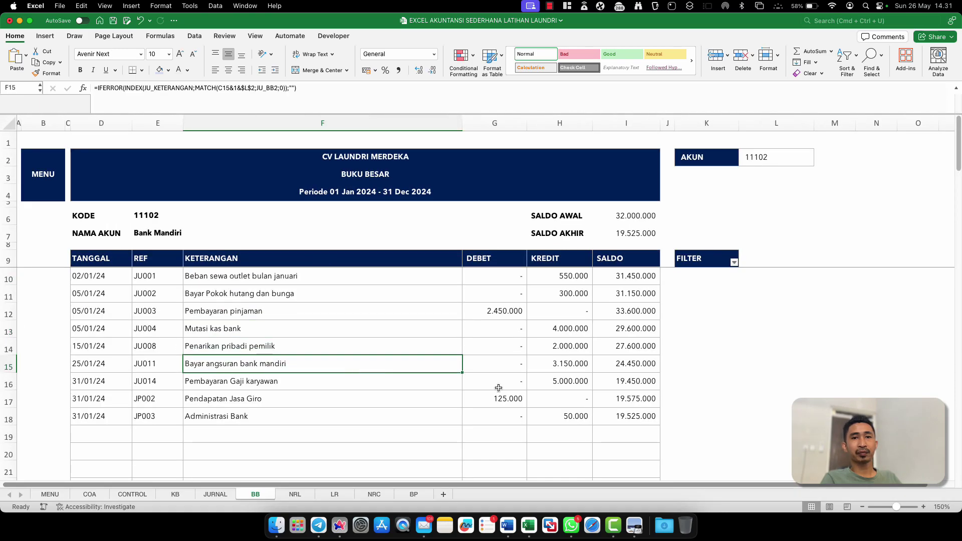
{"action": "left_click", "coordinate": [490, 281]}
{"action": "scroll", "coordinate": [157, 275], "scroll_direction": "down", "scroll_amount": 1}
{"action": "scroll", "coordinate": [157, 275], "scroll_direction": "up", "scroll_amount": 1}
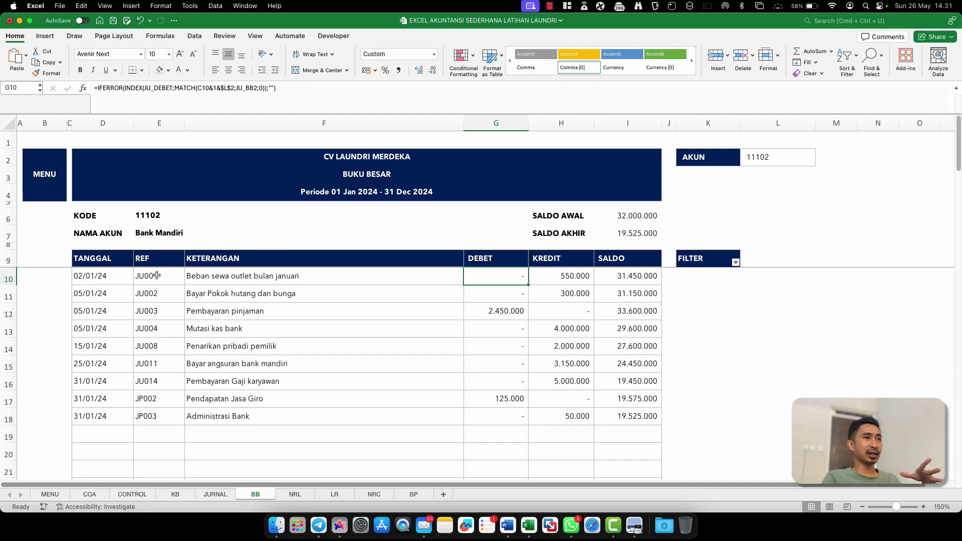
Return to the Neraca report through the MENU sheet and examine its current asset rows, including PPN Masukan and the empty rows below
{"action": "left_click", "coordinate": [48, 177]}
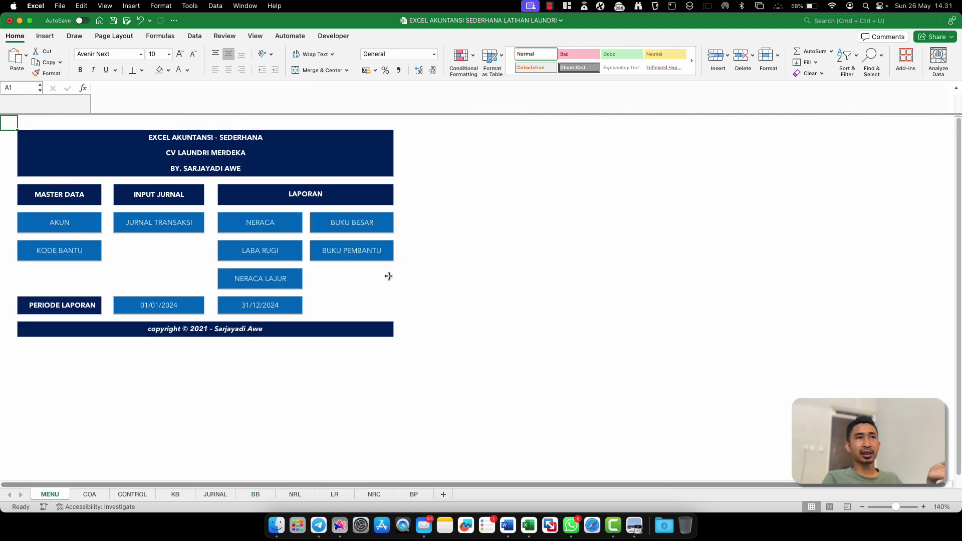
{"action": "left_click", "coordinate": [259, 228]}
{"action": "left_click", "coordinate": [293, 345]}
{"action": "scroll", "coordinate": [293, 345], "scroll_direction": "up", "scroll_amount": 10}
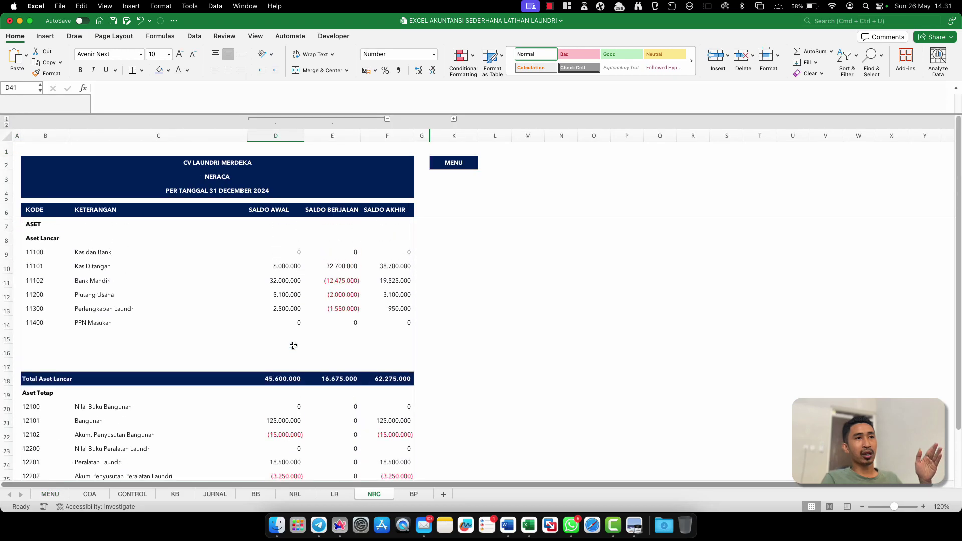
{"action": "left_click", "coordinate": [306, 325]}
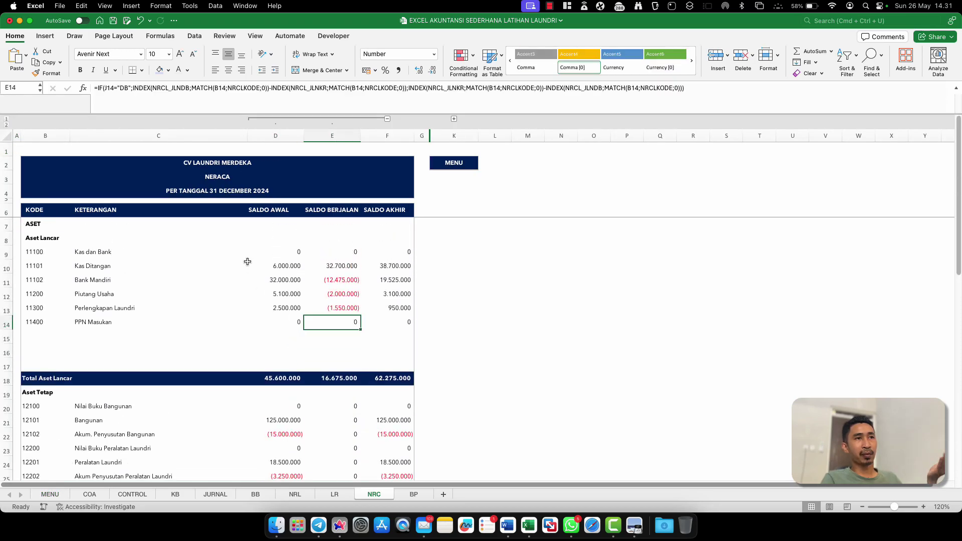
{"action": "left_click", "coordinate": [81, 330]}
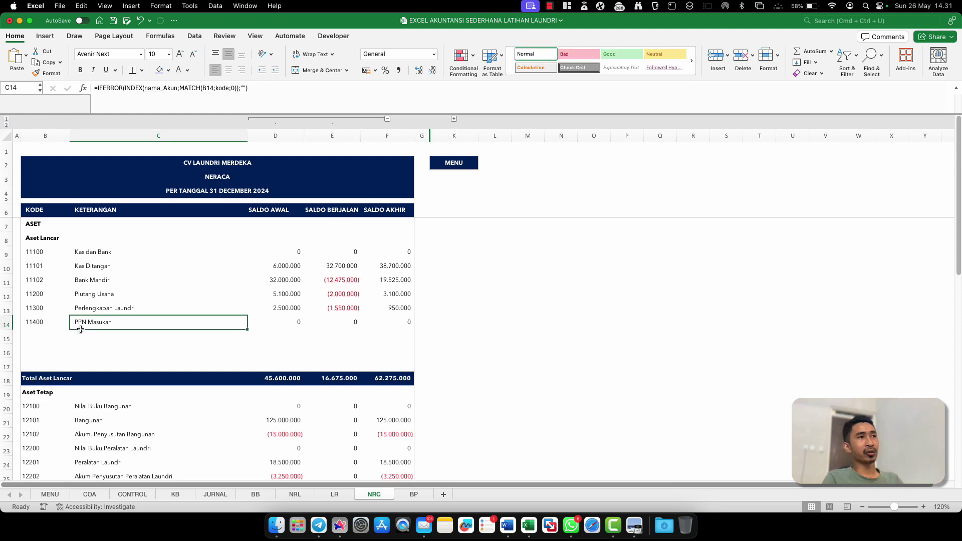
{"action": "left_click", "coordinate": [125, 356]}
{"action": "left_click", "coordinate": [85, 337]}
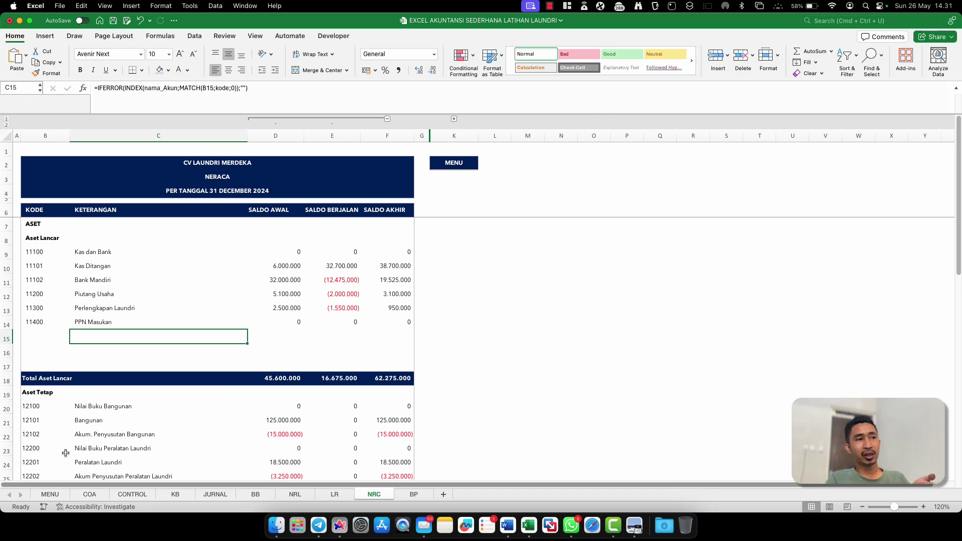
Go back to the MENU sheet and open the account list on the COA sheet
{"action": "left_click", "coordinate": [57, 497]}
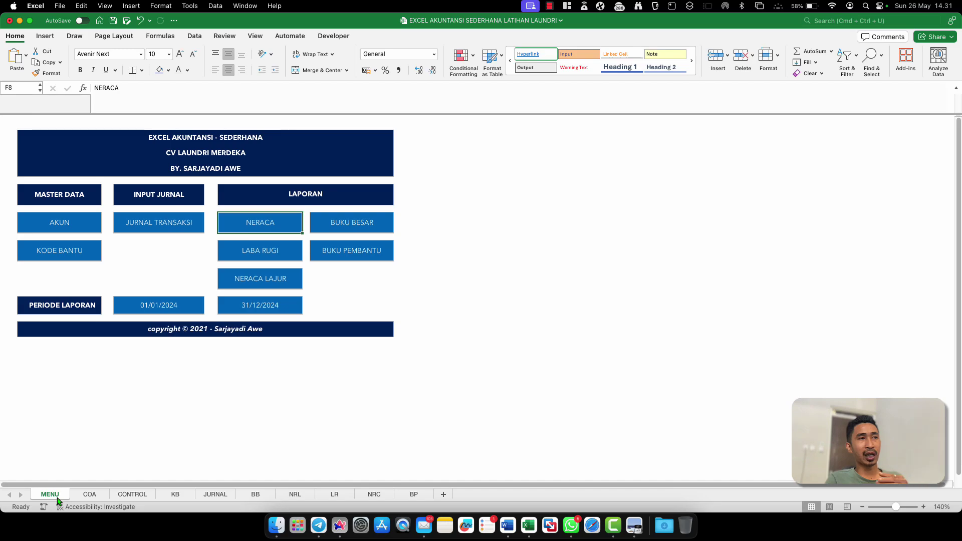
{"action": "left_click", "coordinate": [163, 267]}
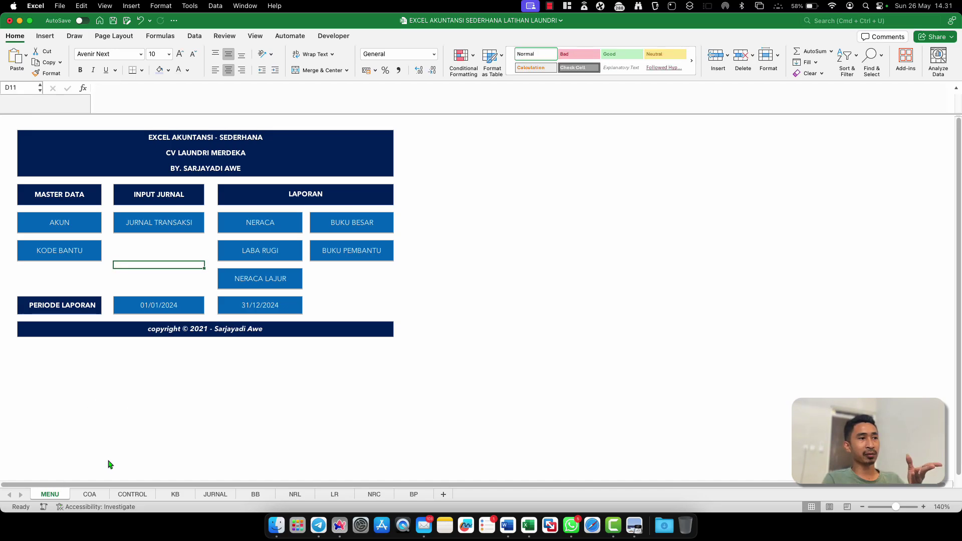
{"action": "left_click", "coordinate": [90, 495]}
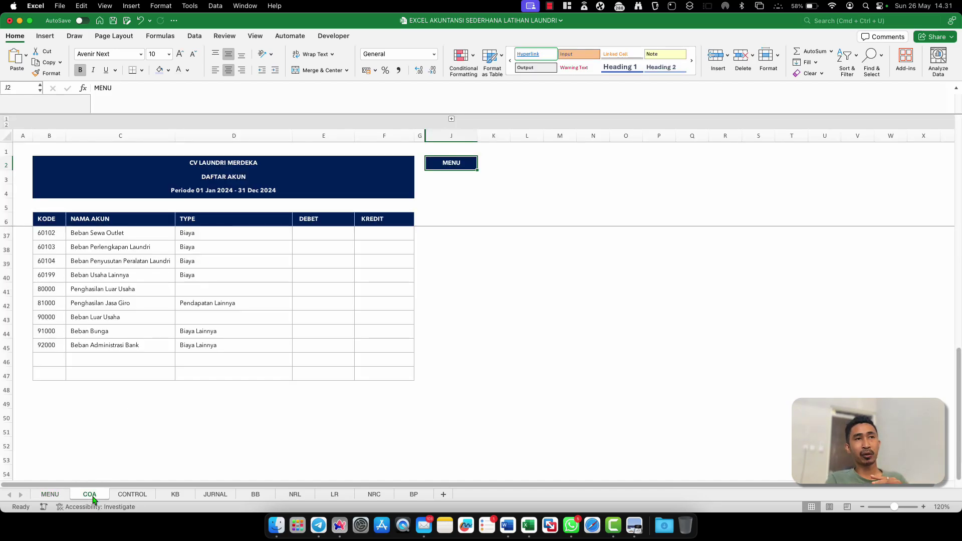